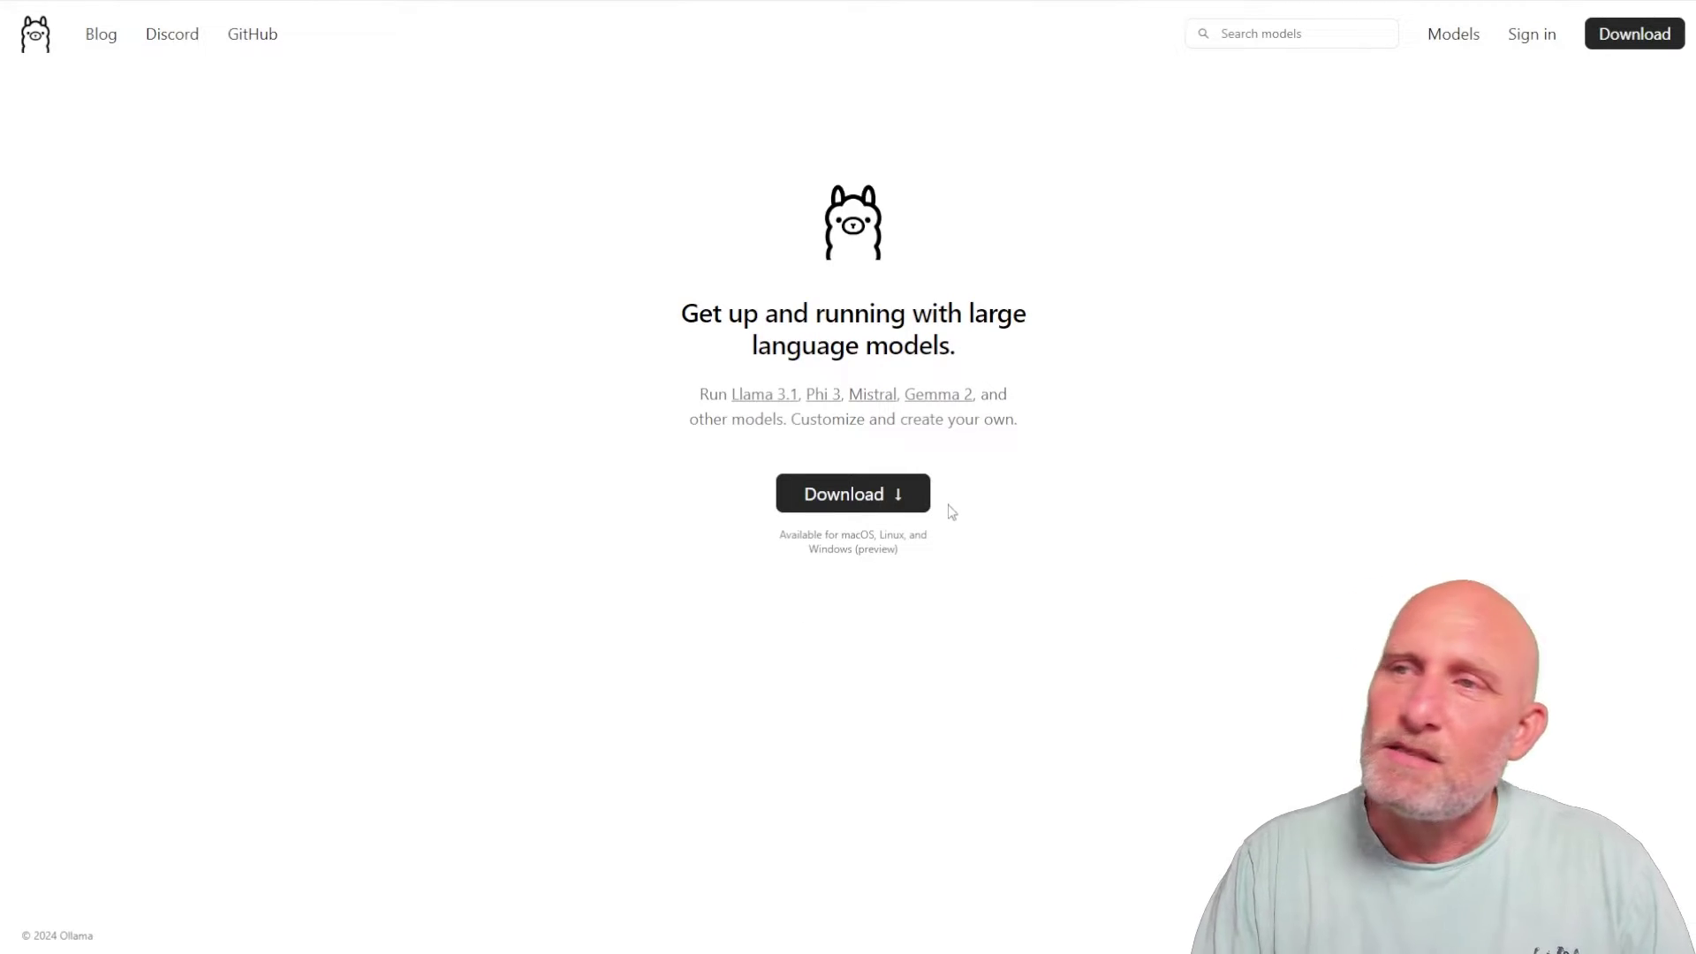
- Open the Ollama download page for Windows and launch the installed Ollama app from the system search
click(873, 500)
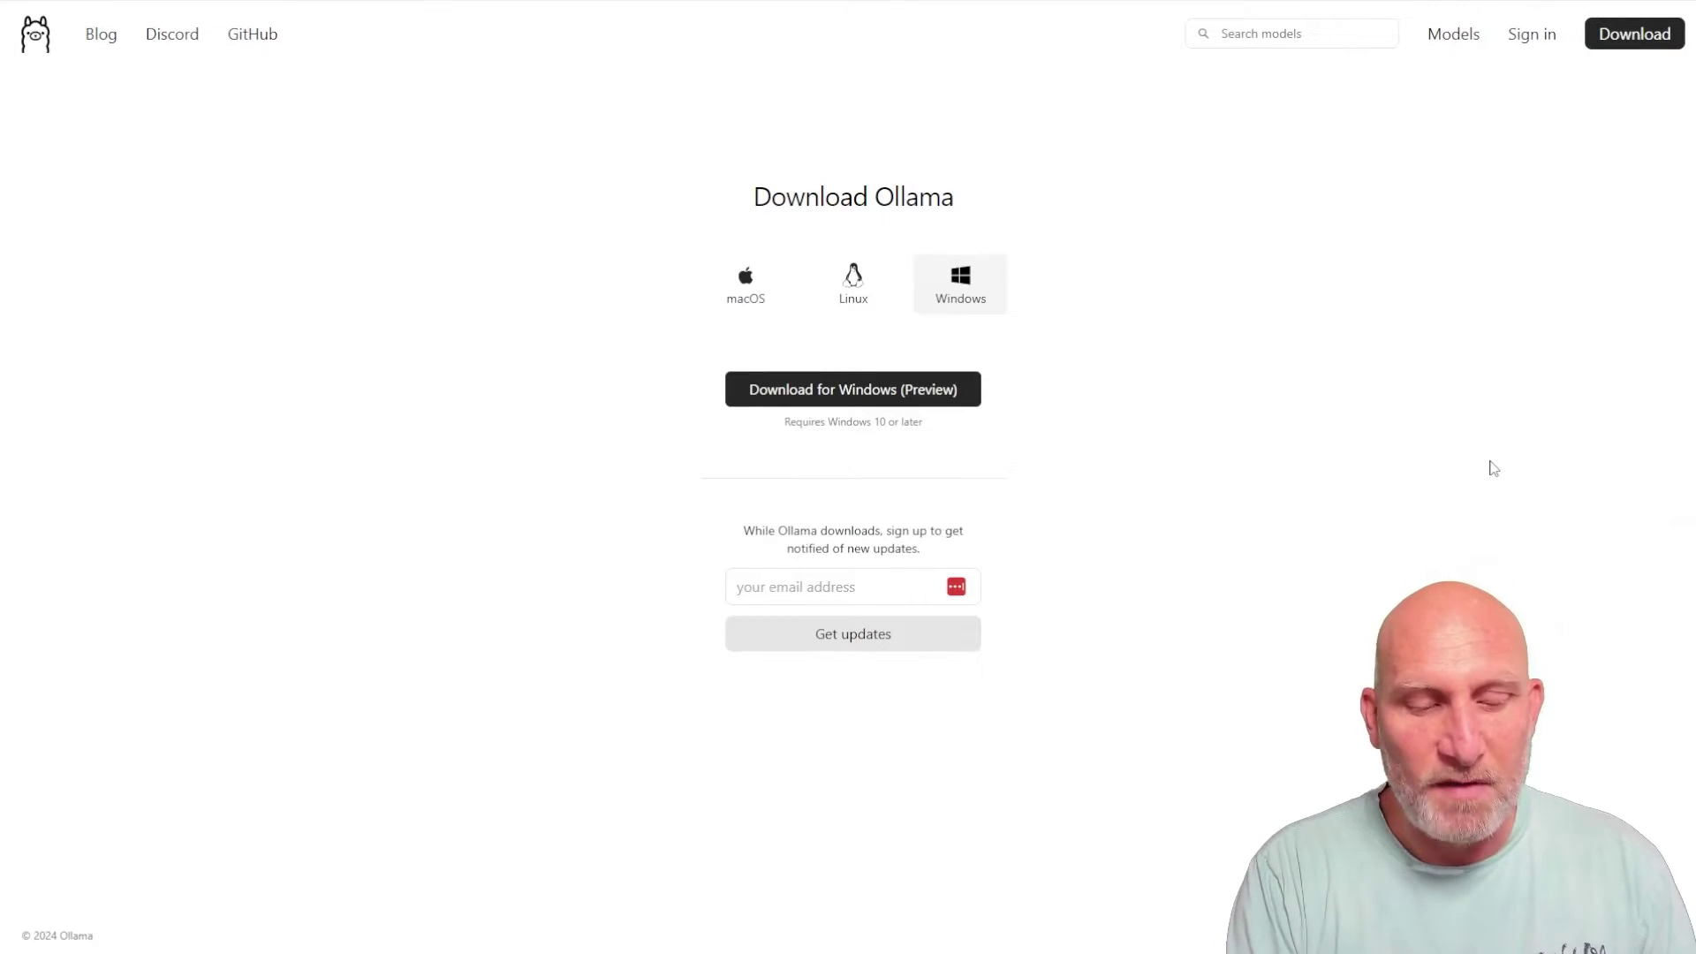
text(lam)
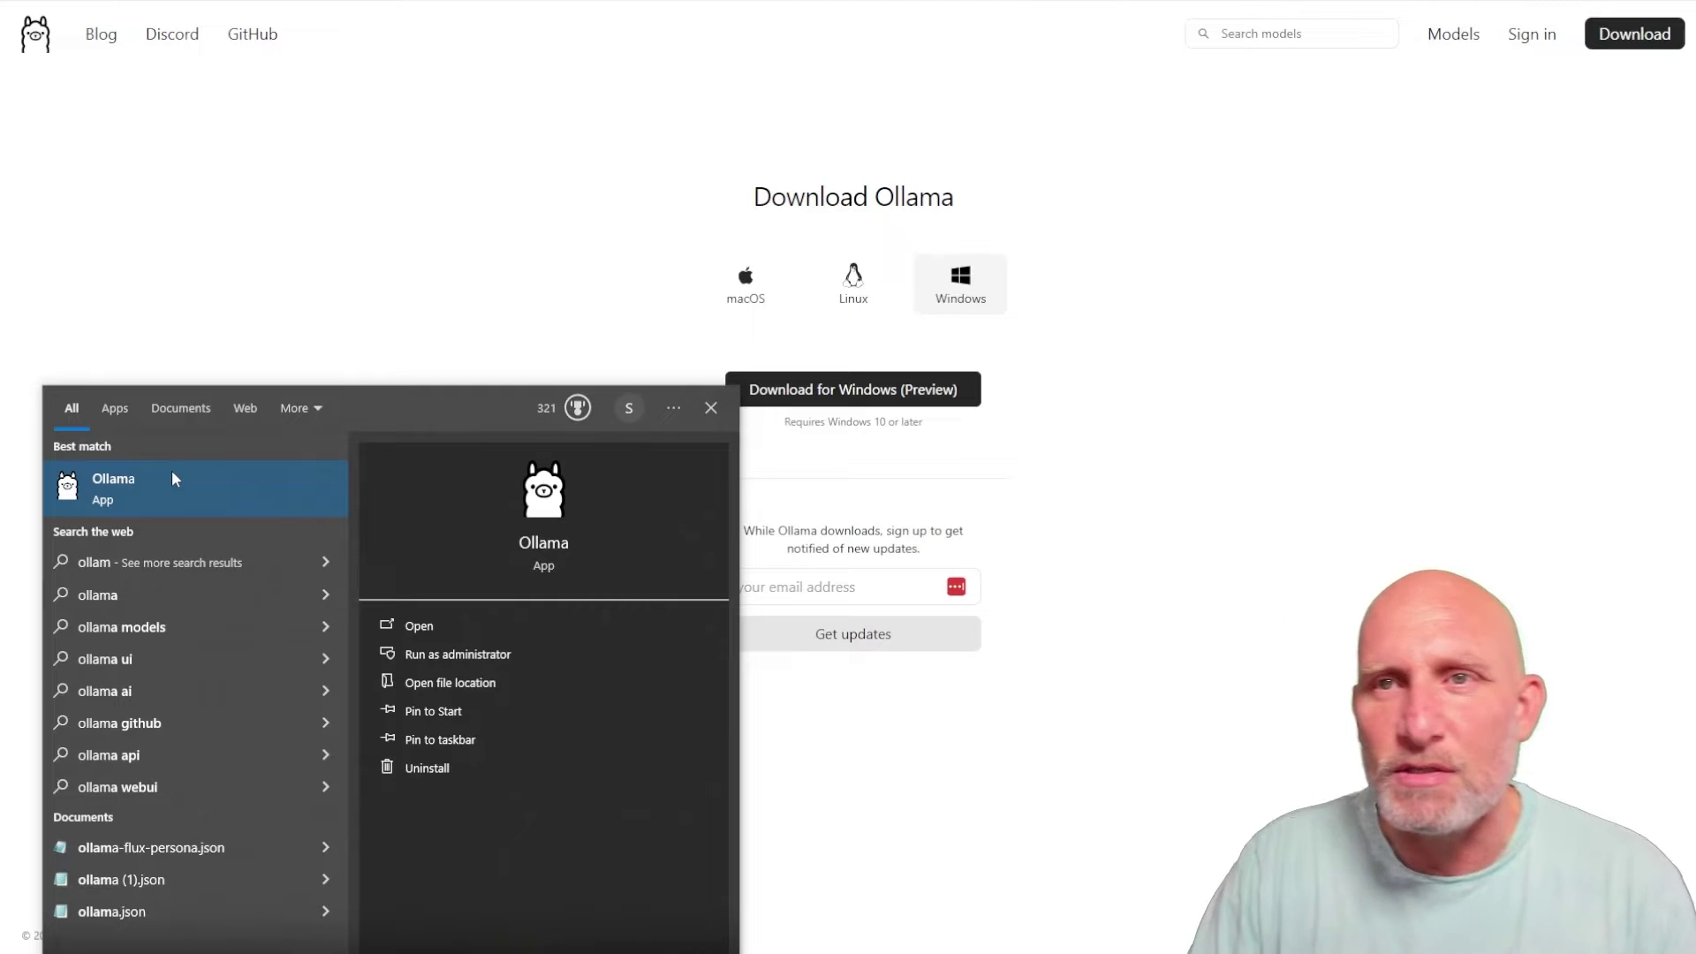
click(173, 472)
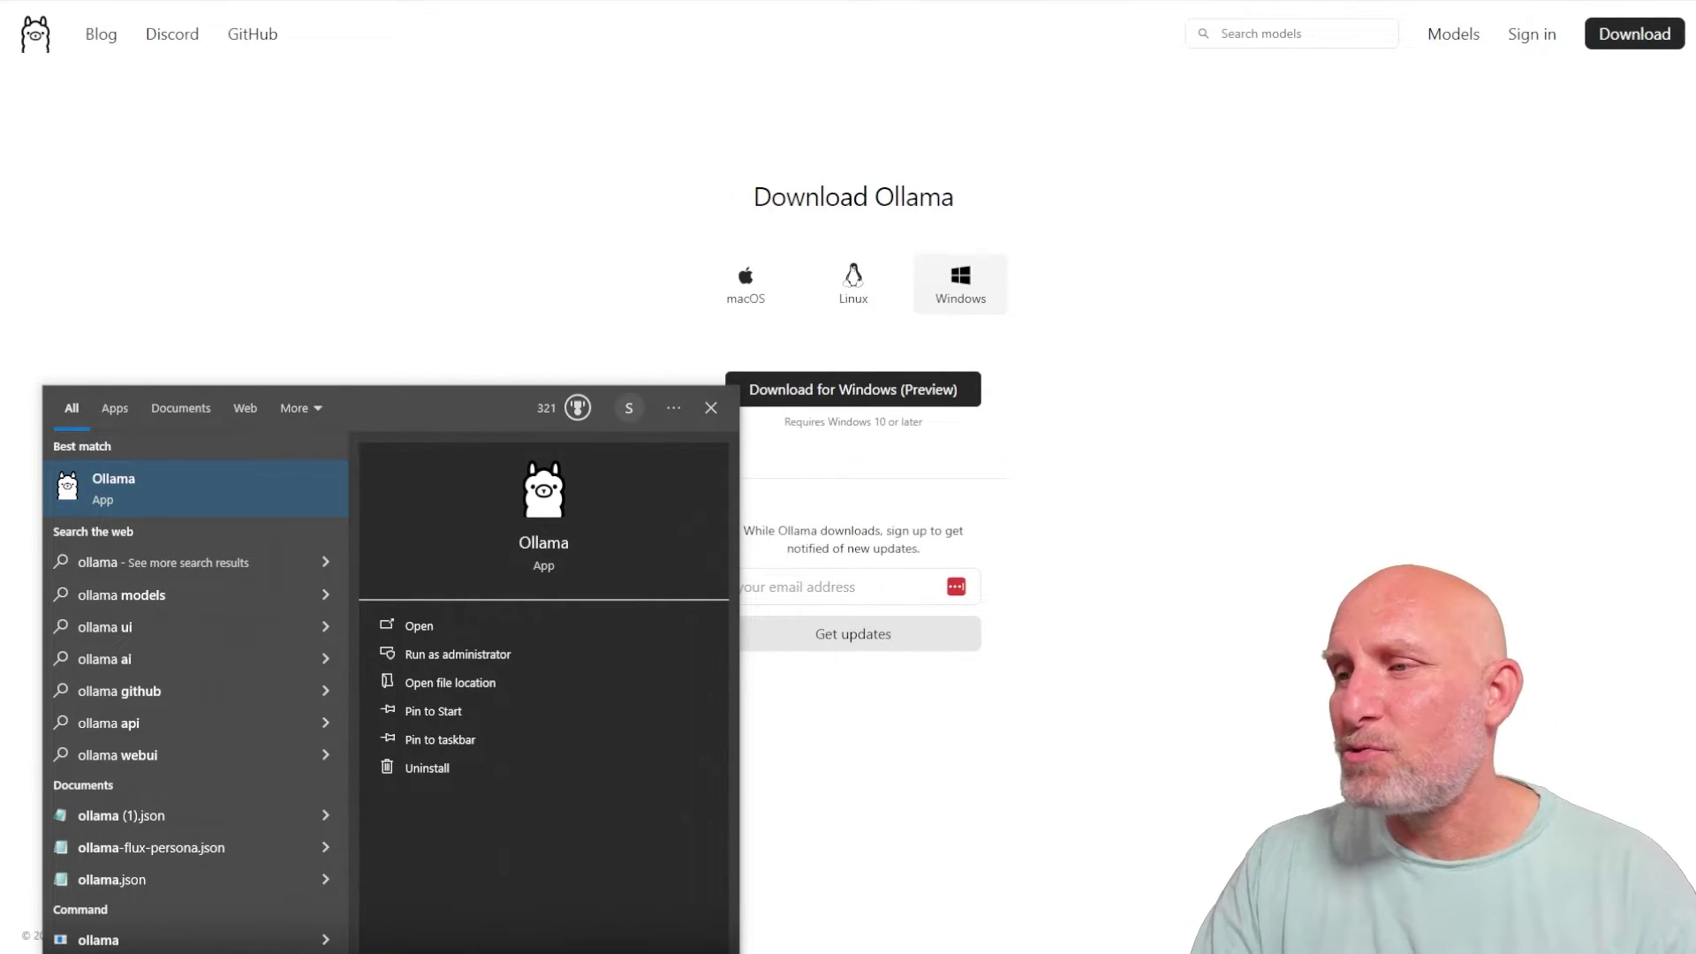
key(Escape)
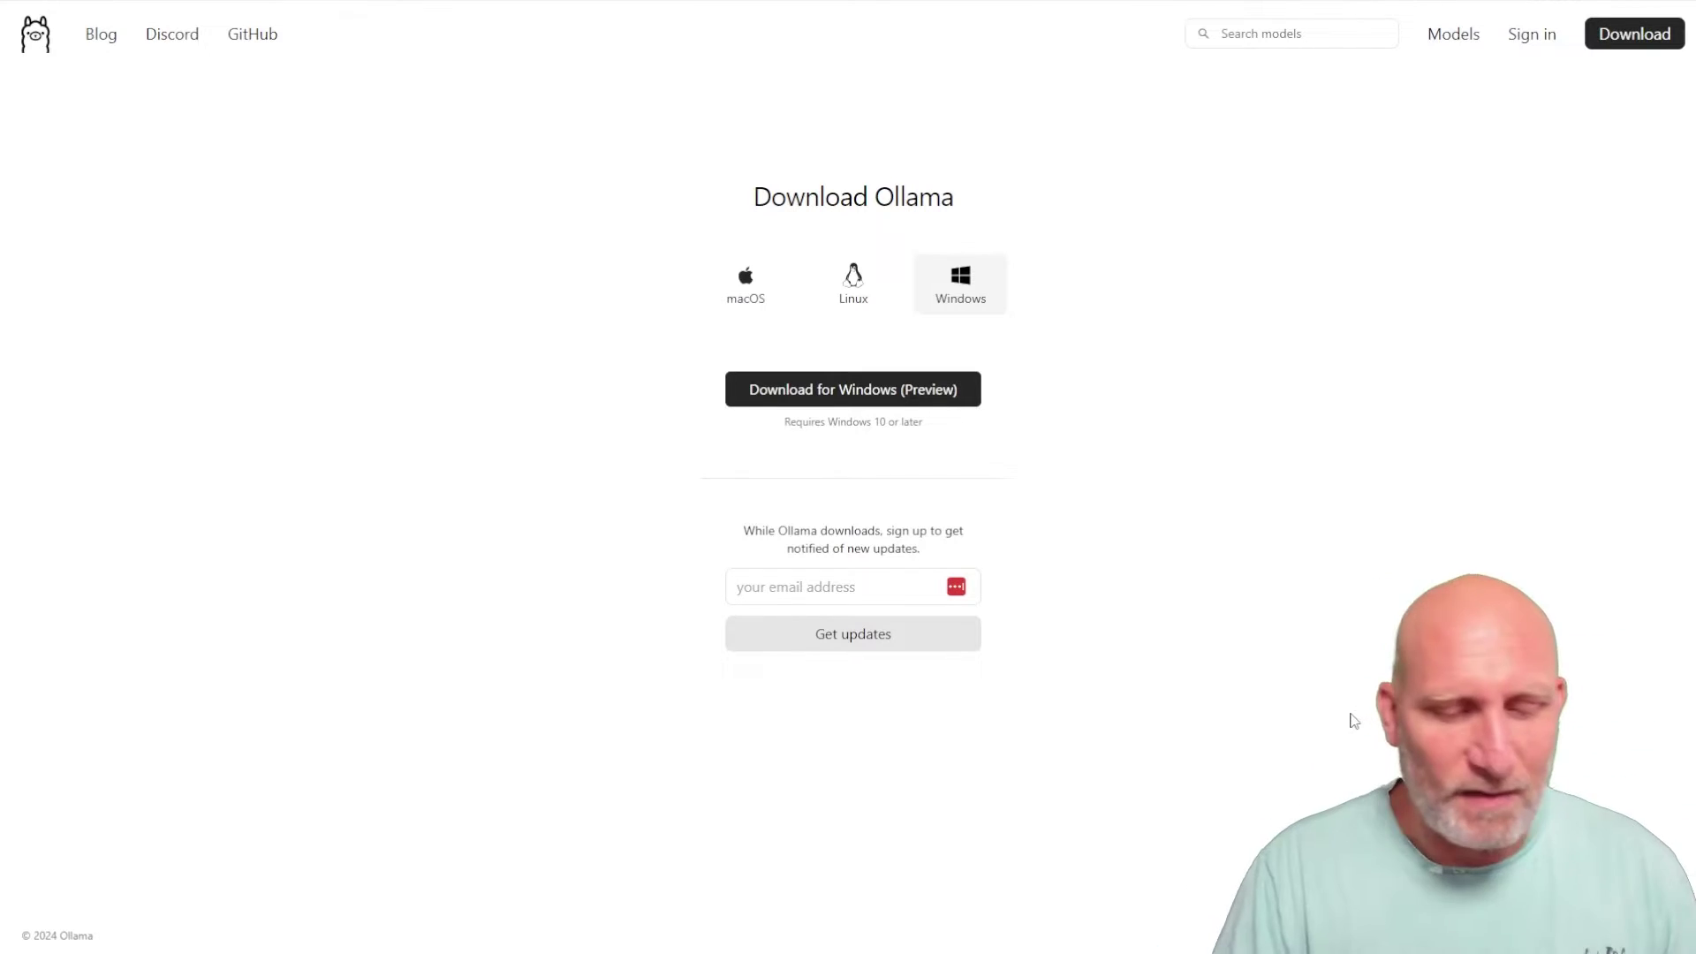
- Open a Command Prompt window and display the usage help of the ollama command
key(super)
text(cmd)
key(Return)
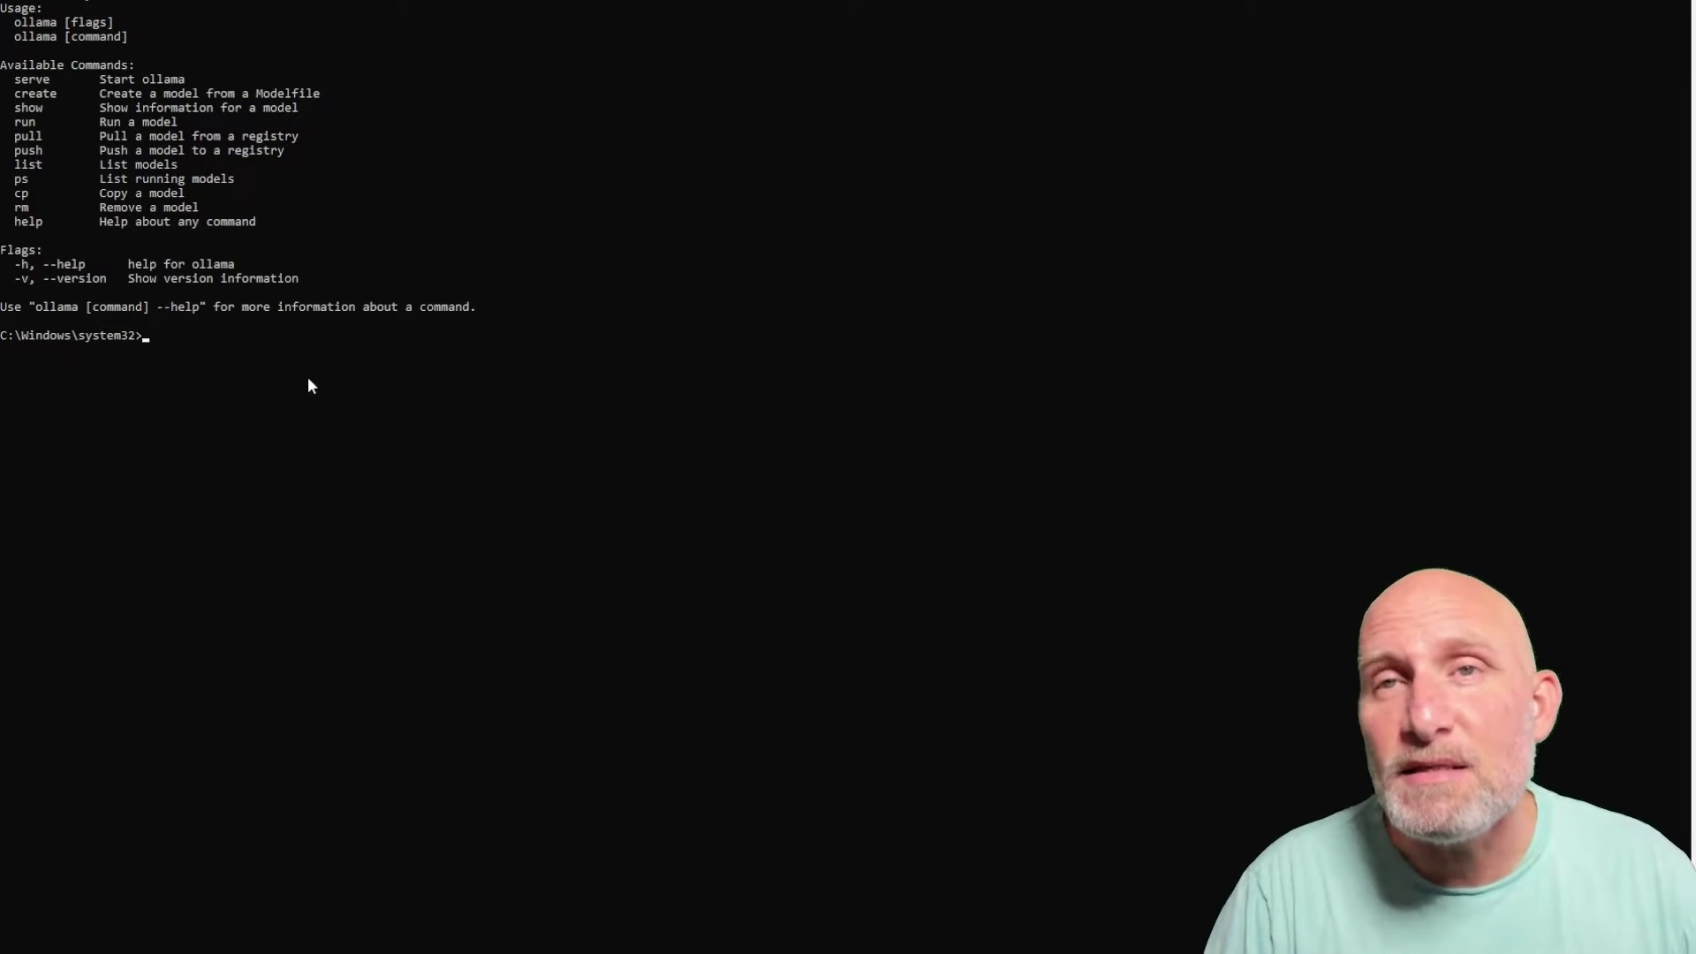
- Switch back to the Ollama website and open the llama3.1 page from the models library
key(alt+Tab)
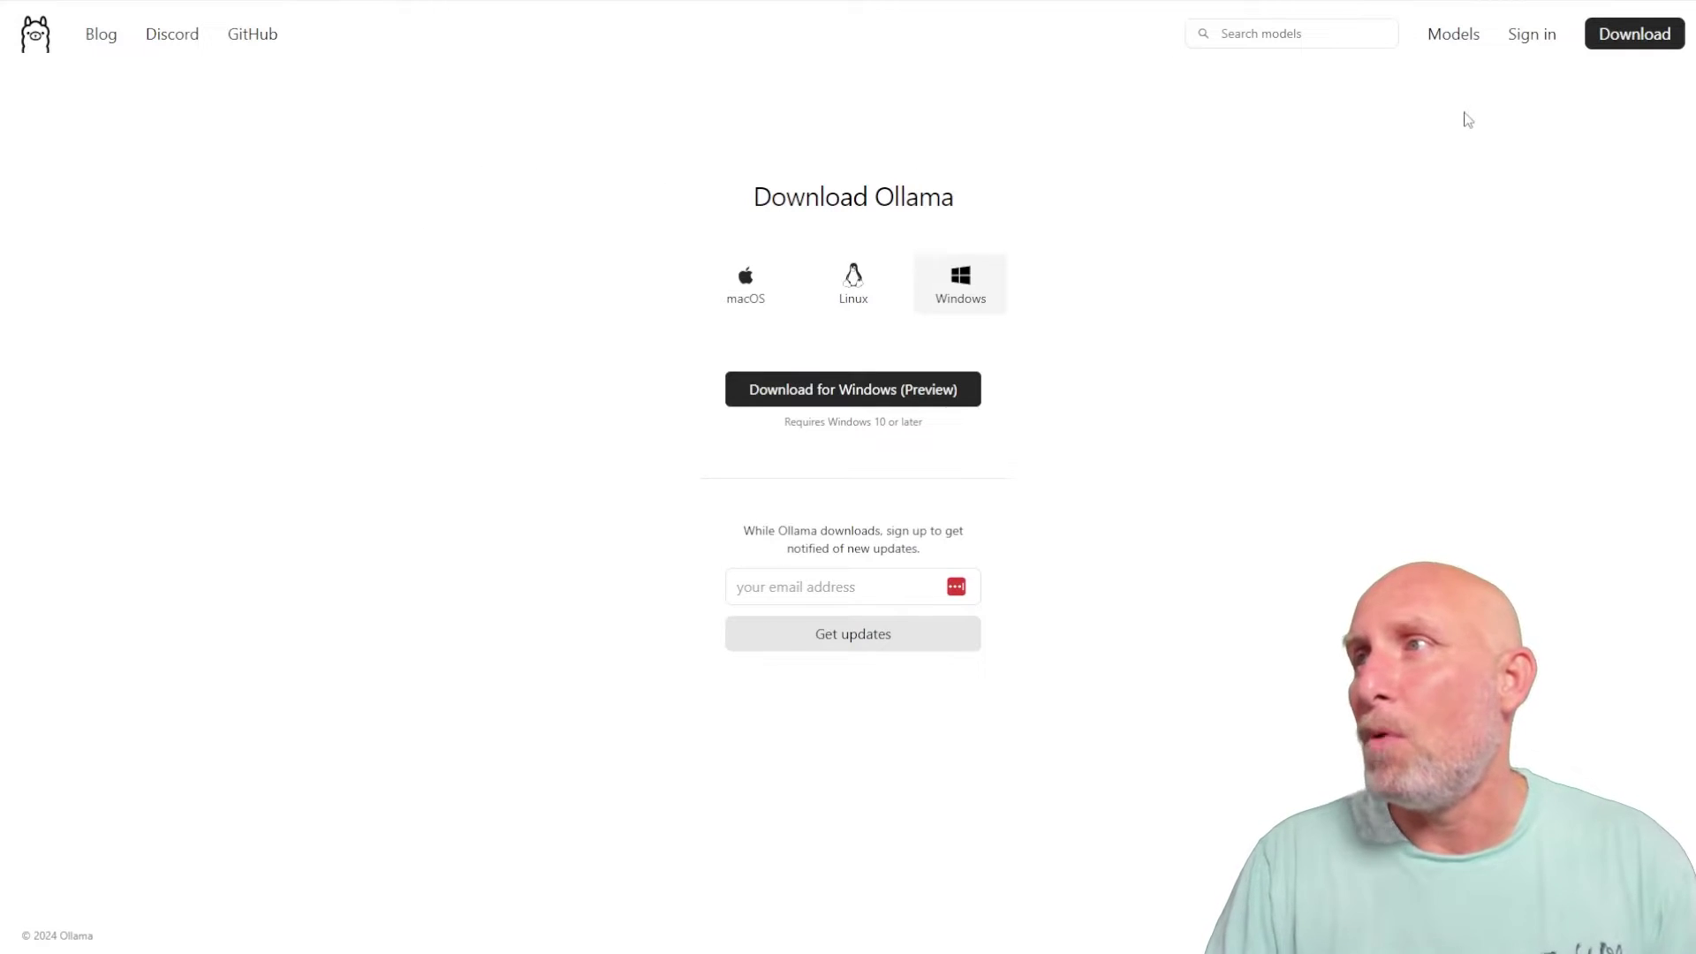
click(1456, 41)
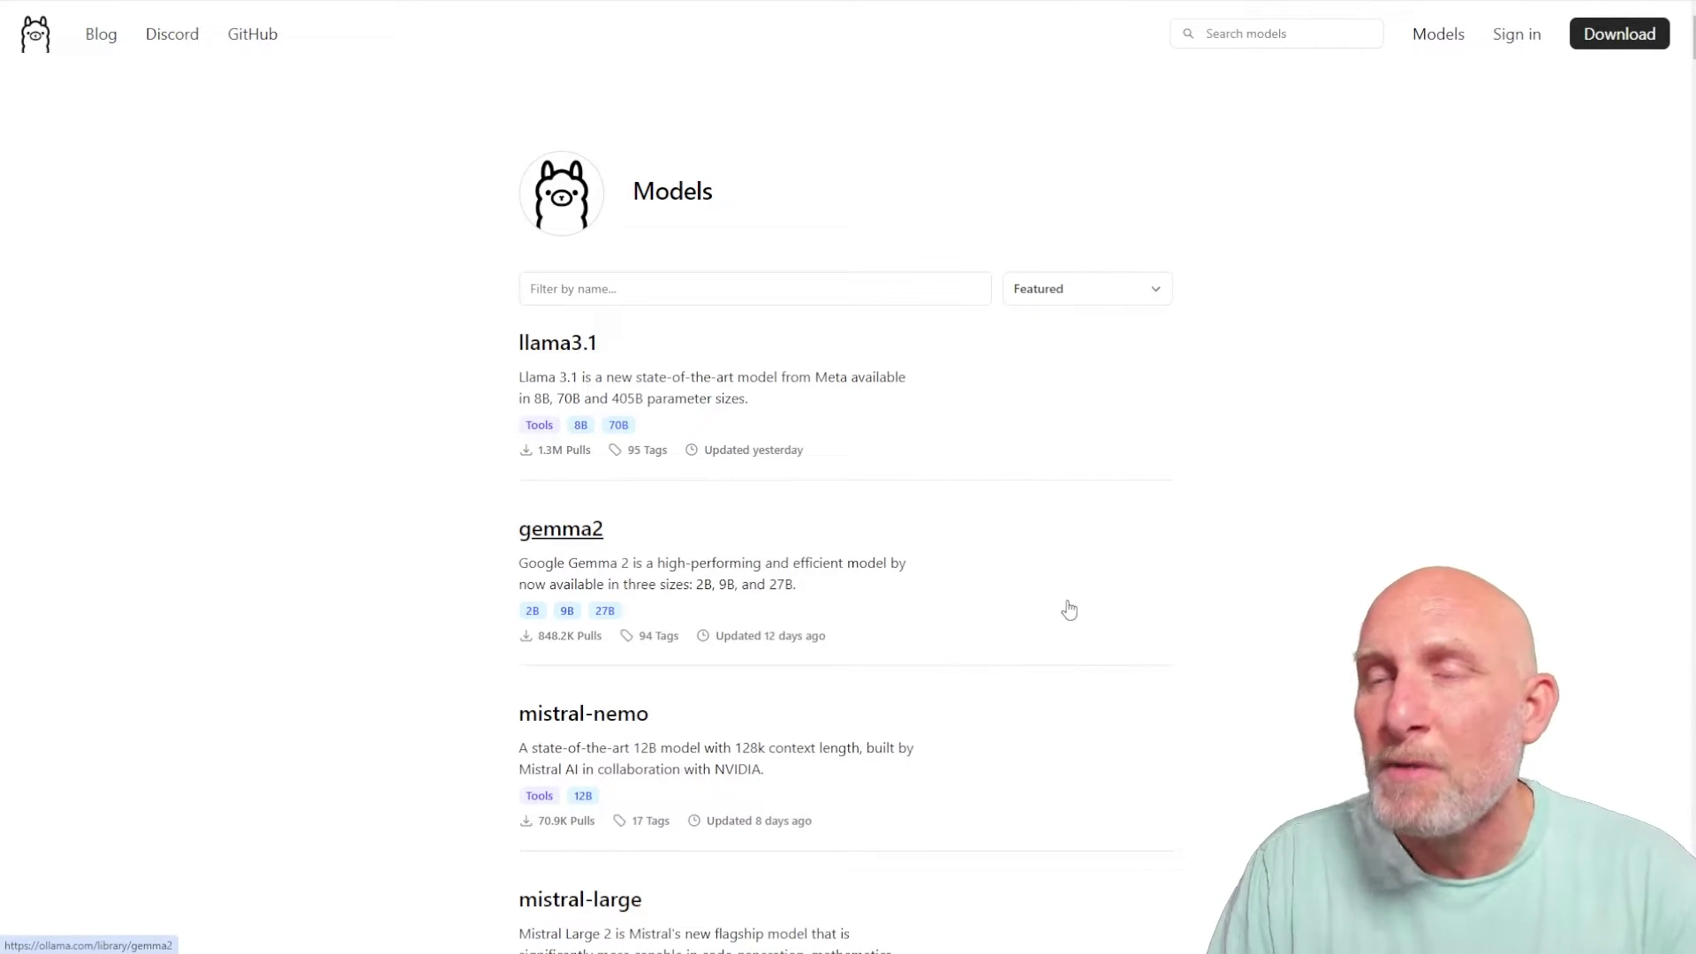
click(570, 348)
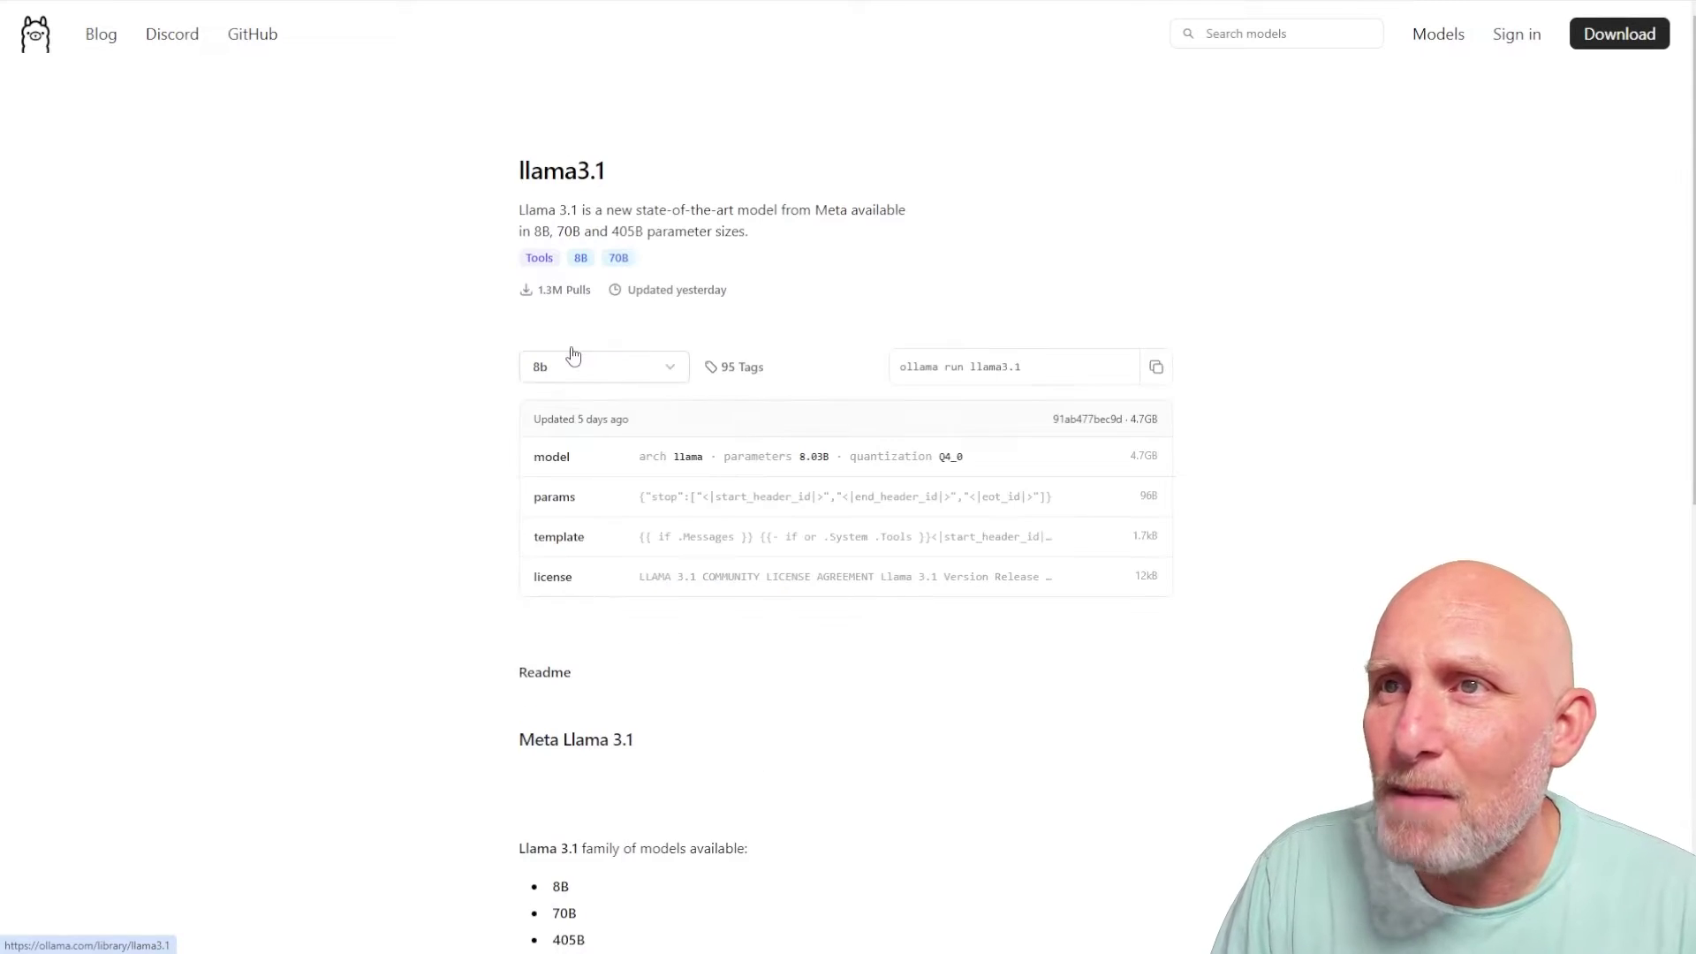
- Review the available parameter sizes of the llama3.1 model
click(652, 370)
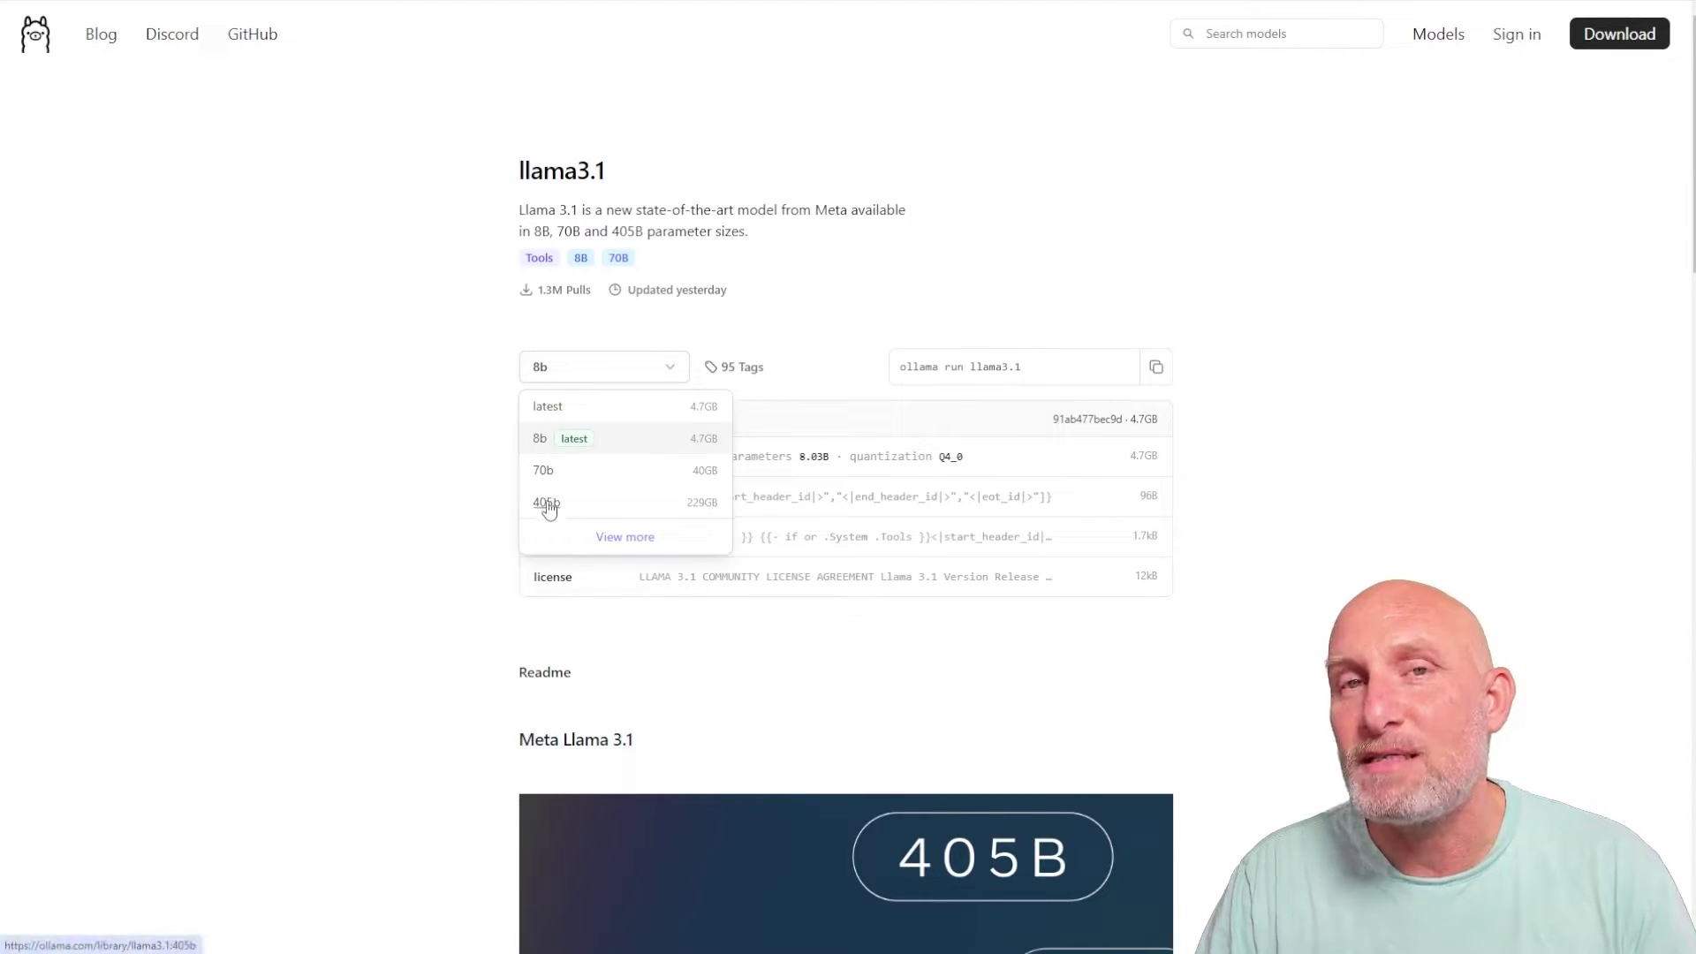
click(573, 382)
click(574, 381)
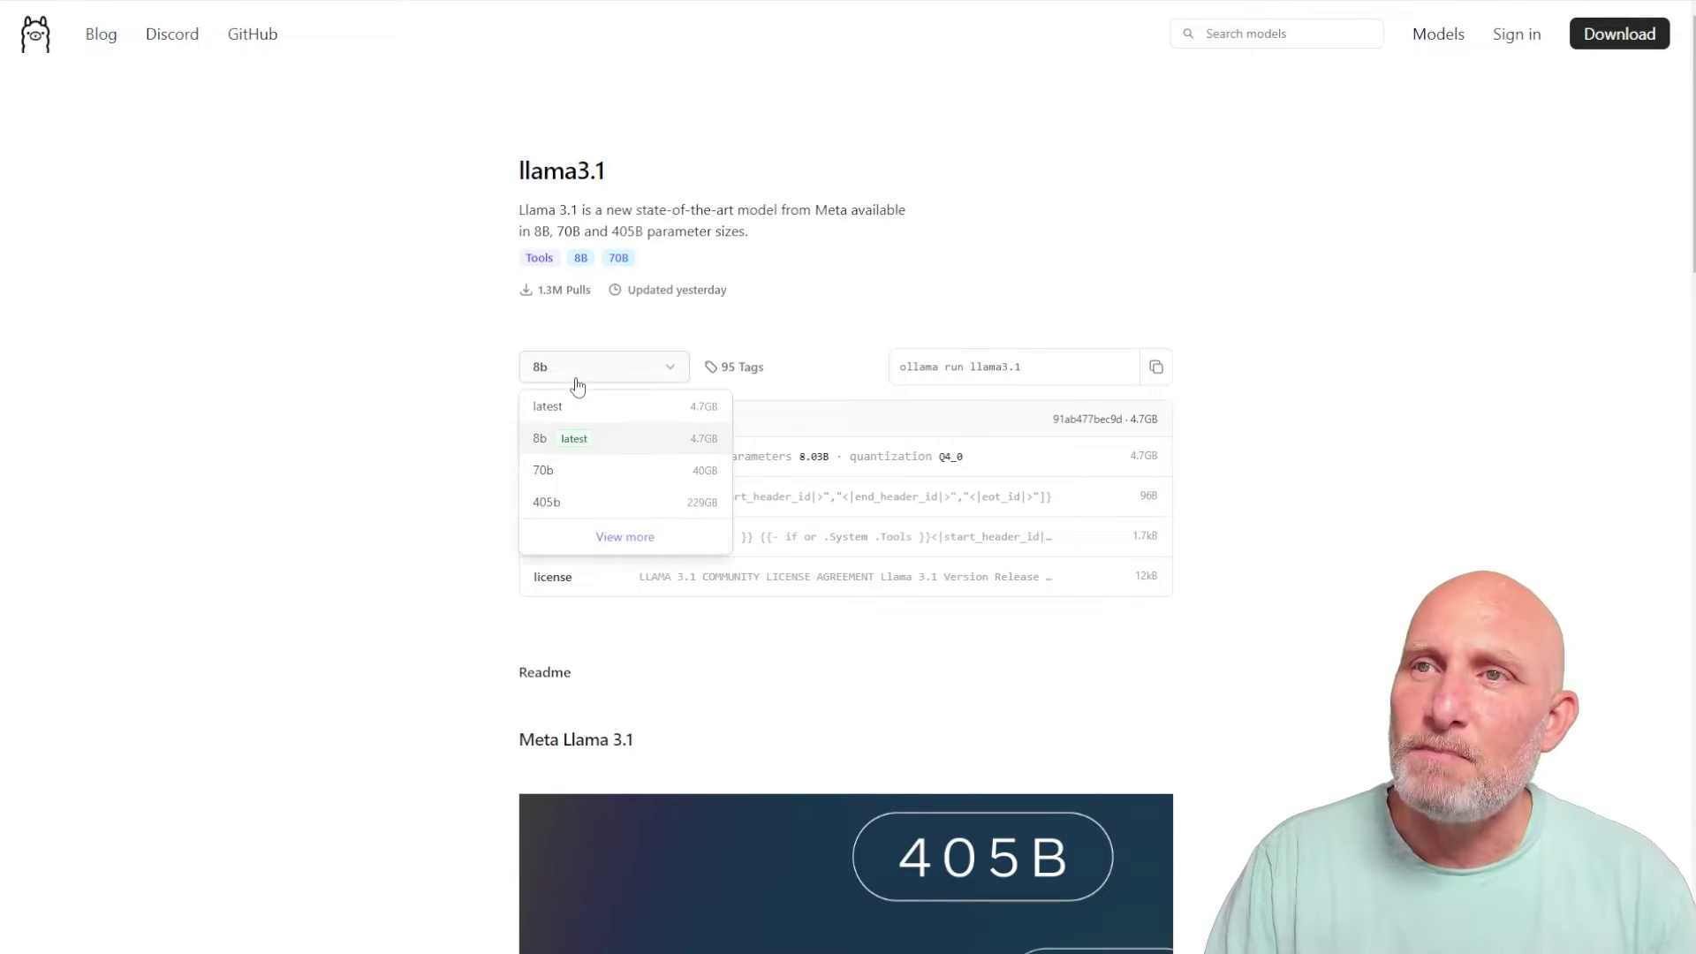
click(439, 485)
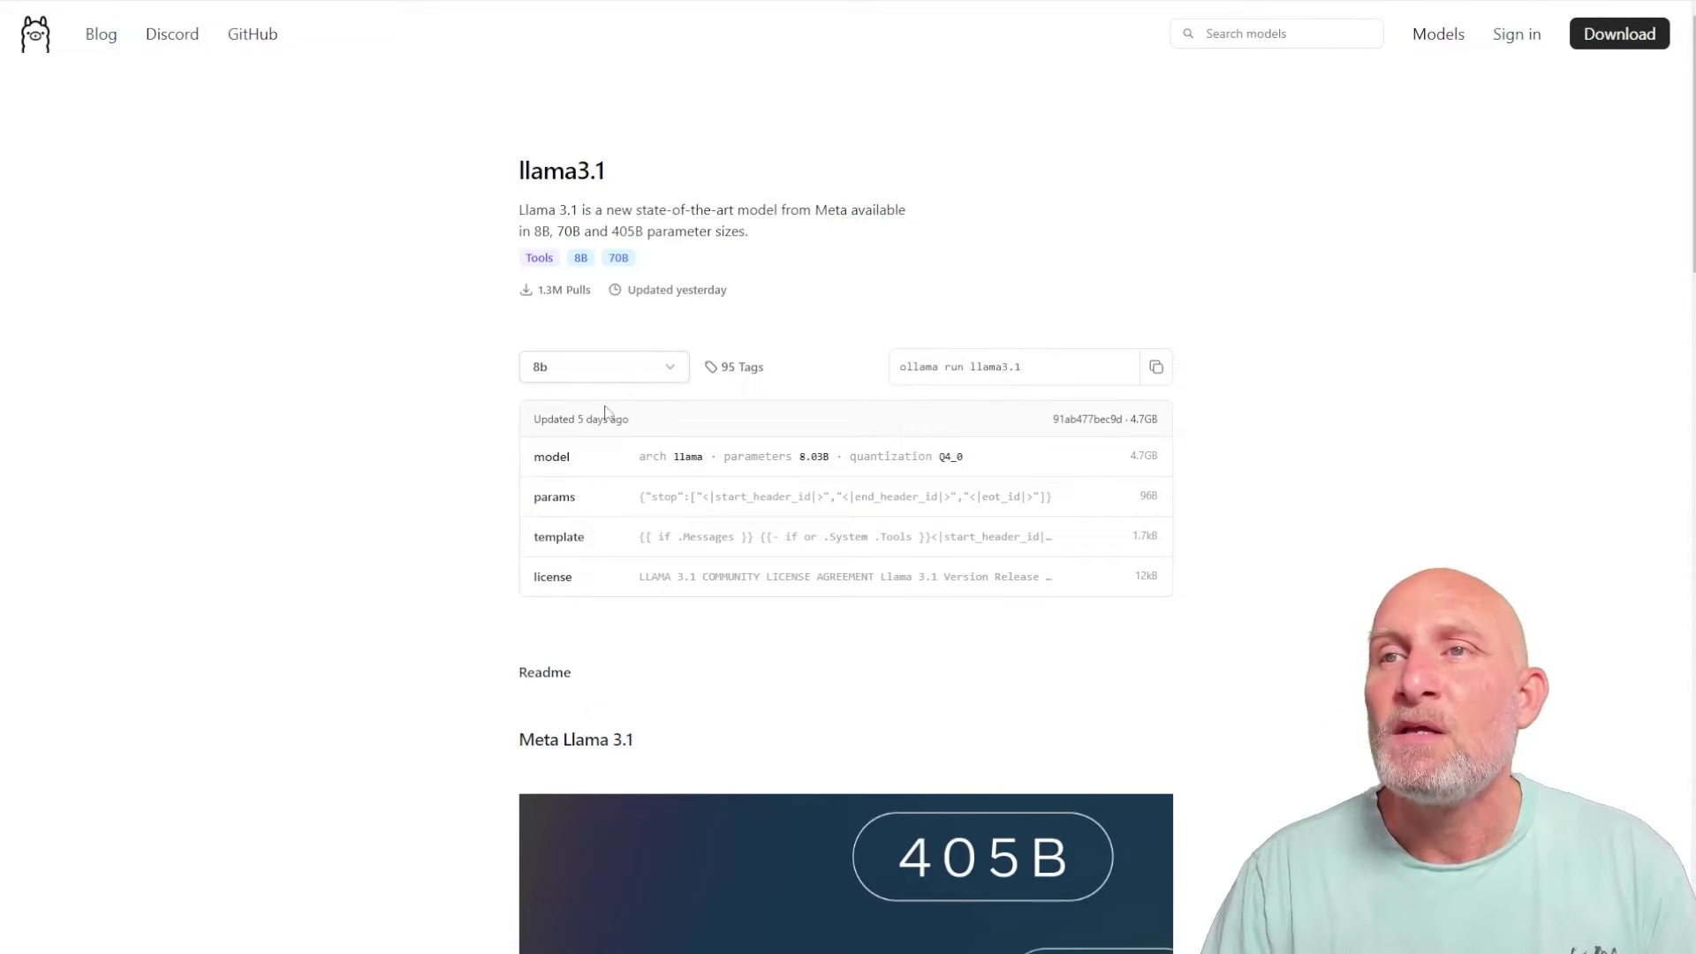
- Select the 8b version of llama3.1, copy its command and run "ollama run llama3.1:8b" in the Command Prompt
click(600, 375)
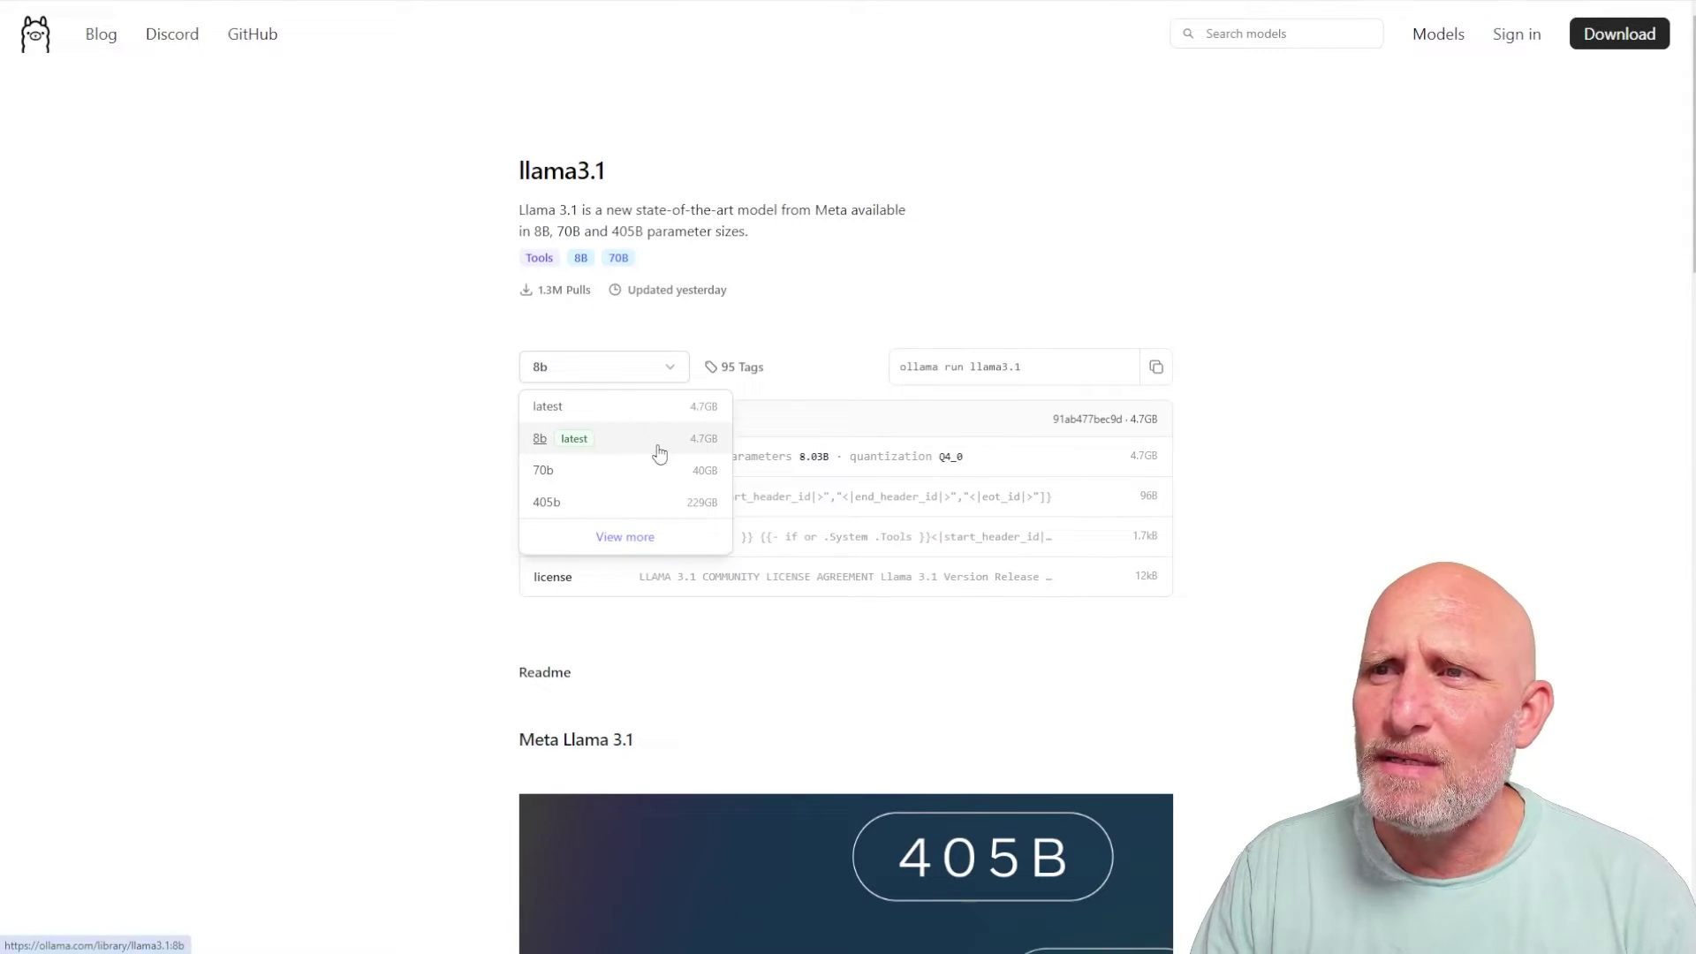
click(660, 453)
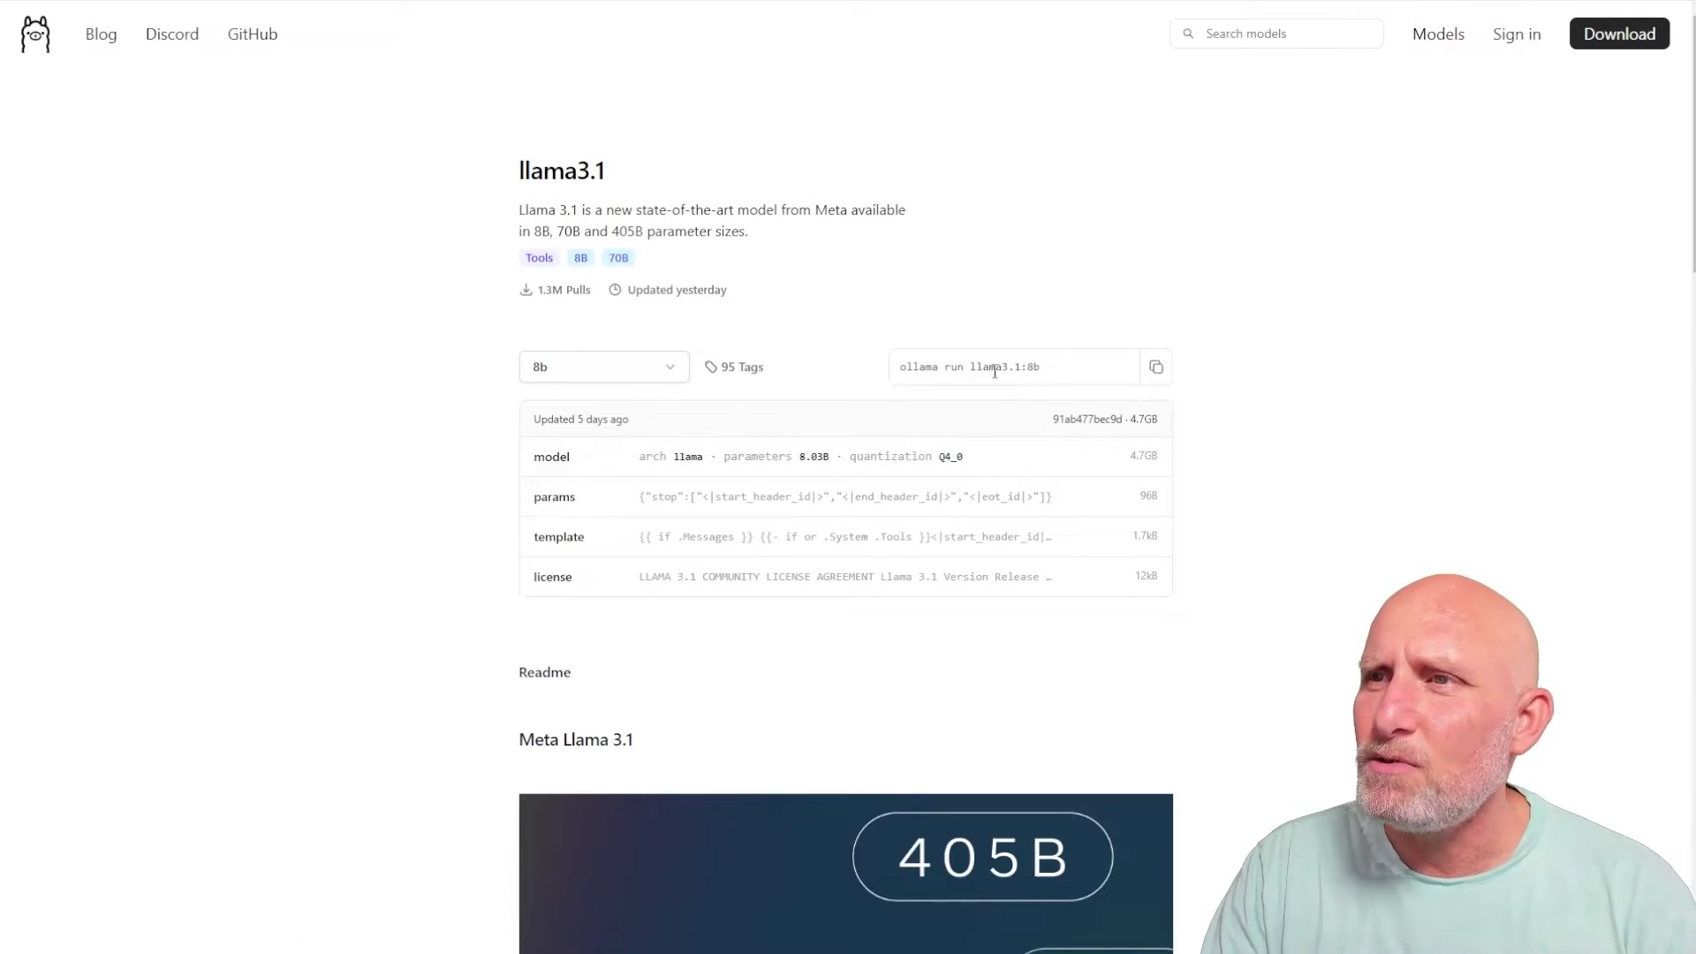
click(1158, 367)
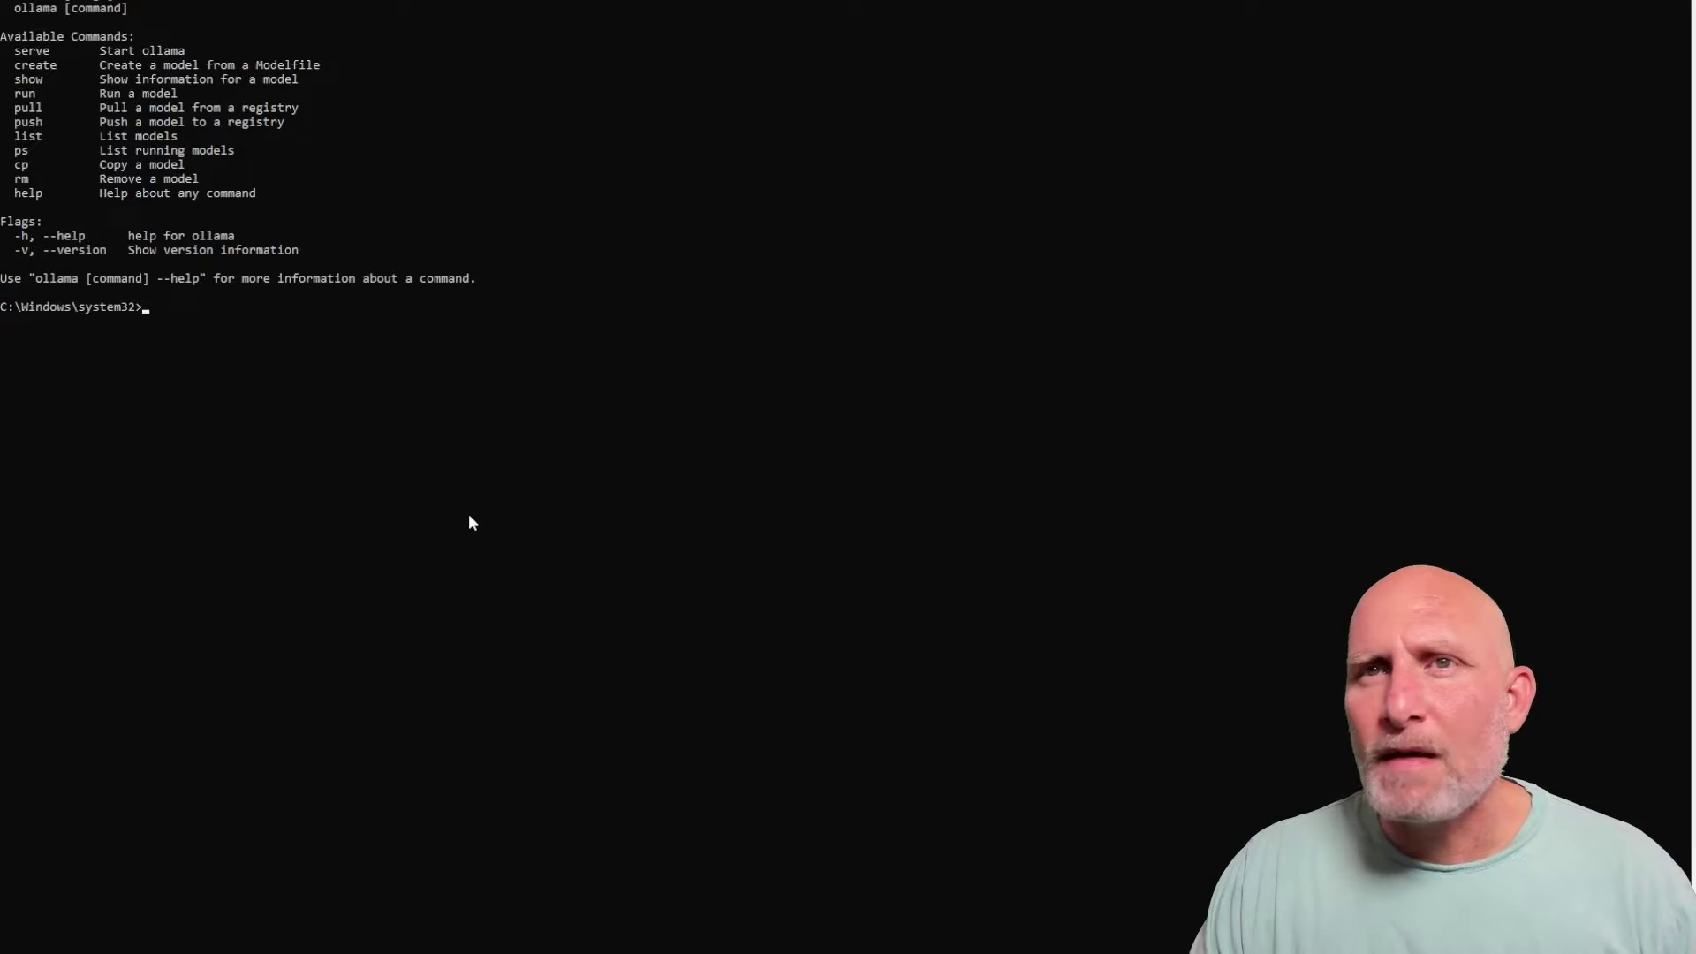
key(ctrl+v)
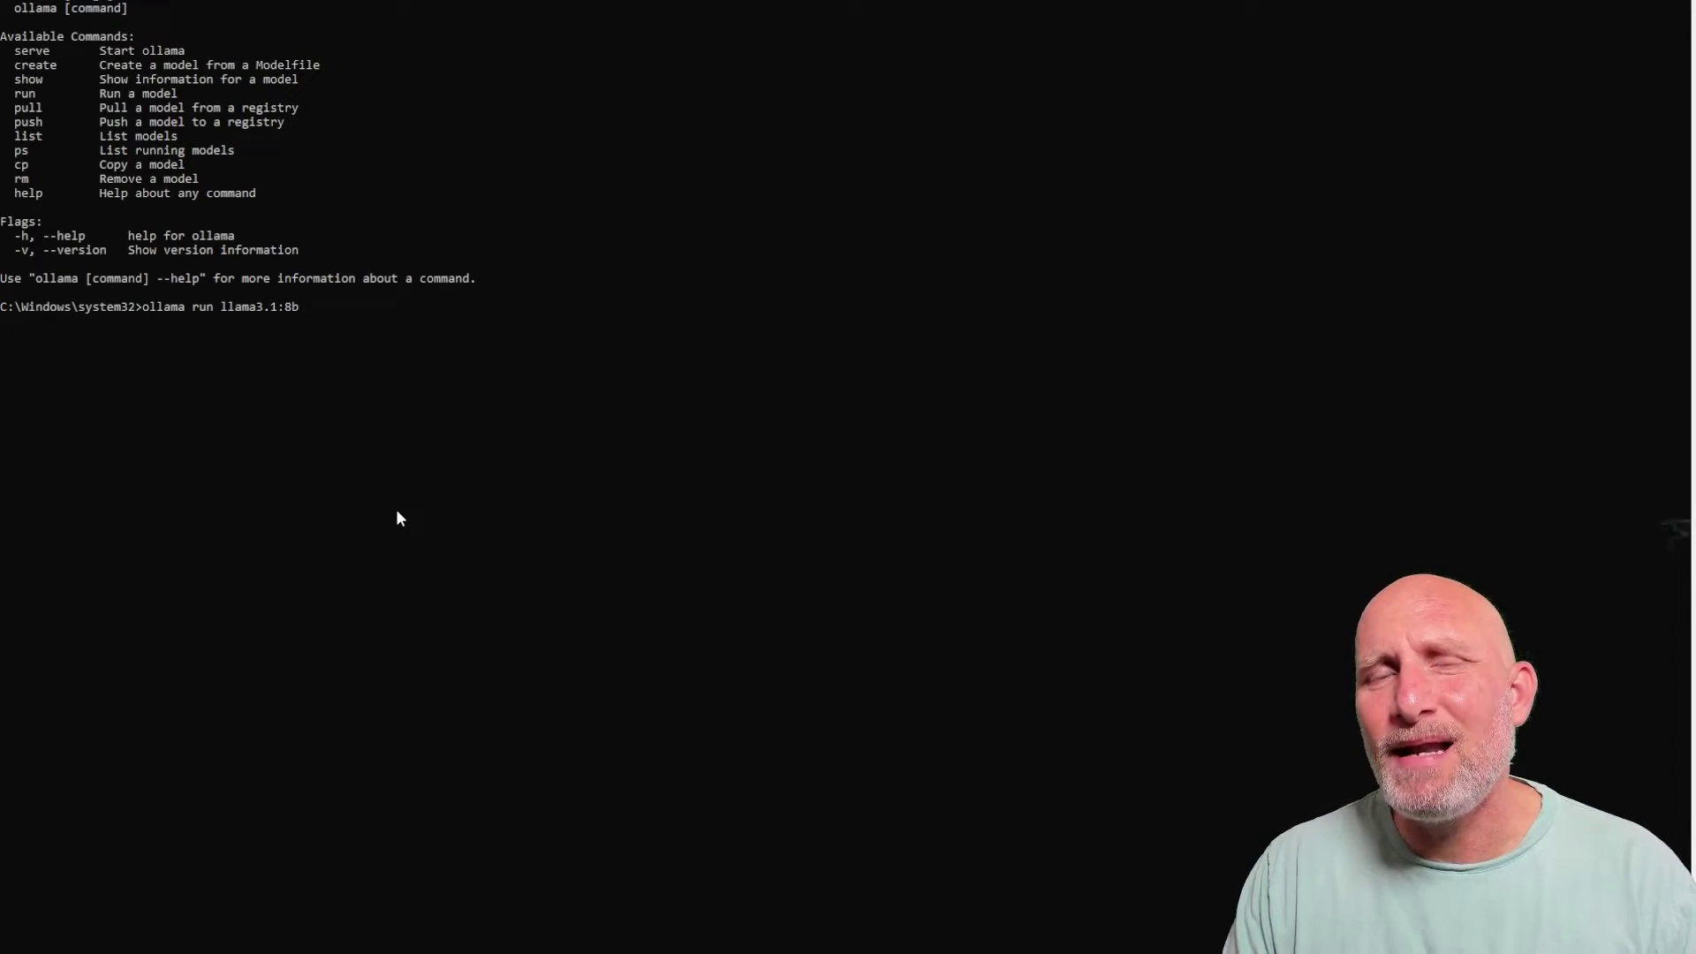
key(Return)
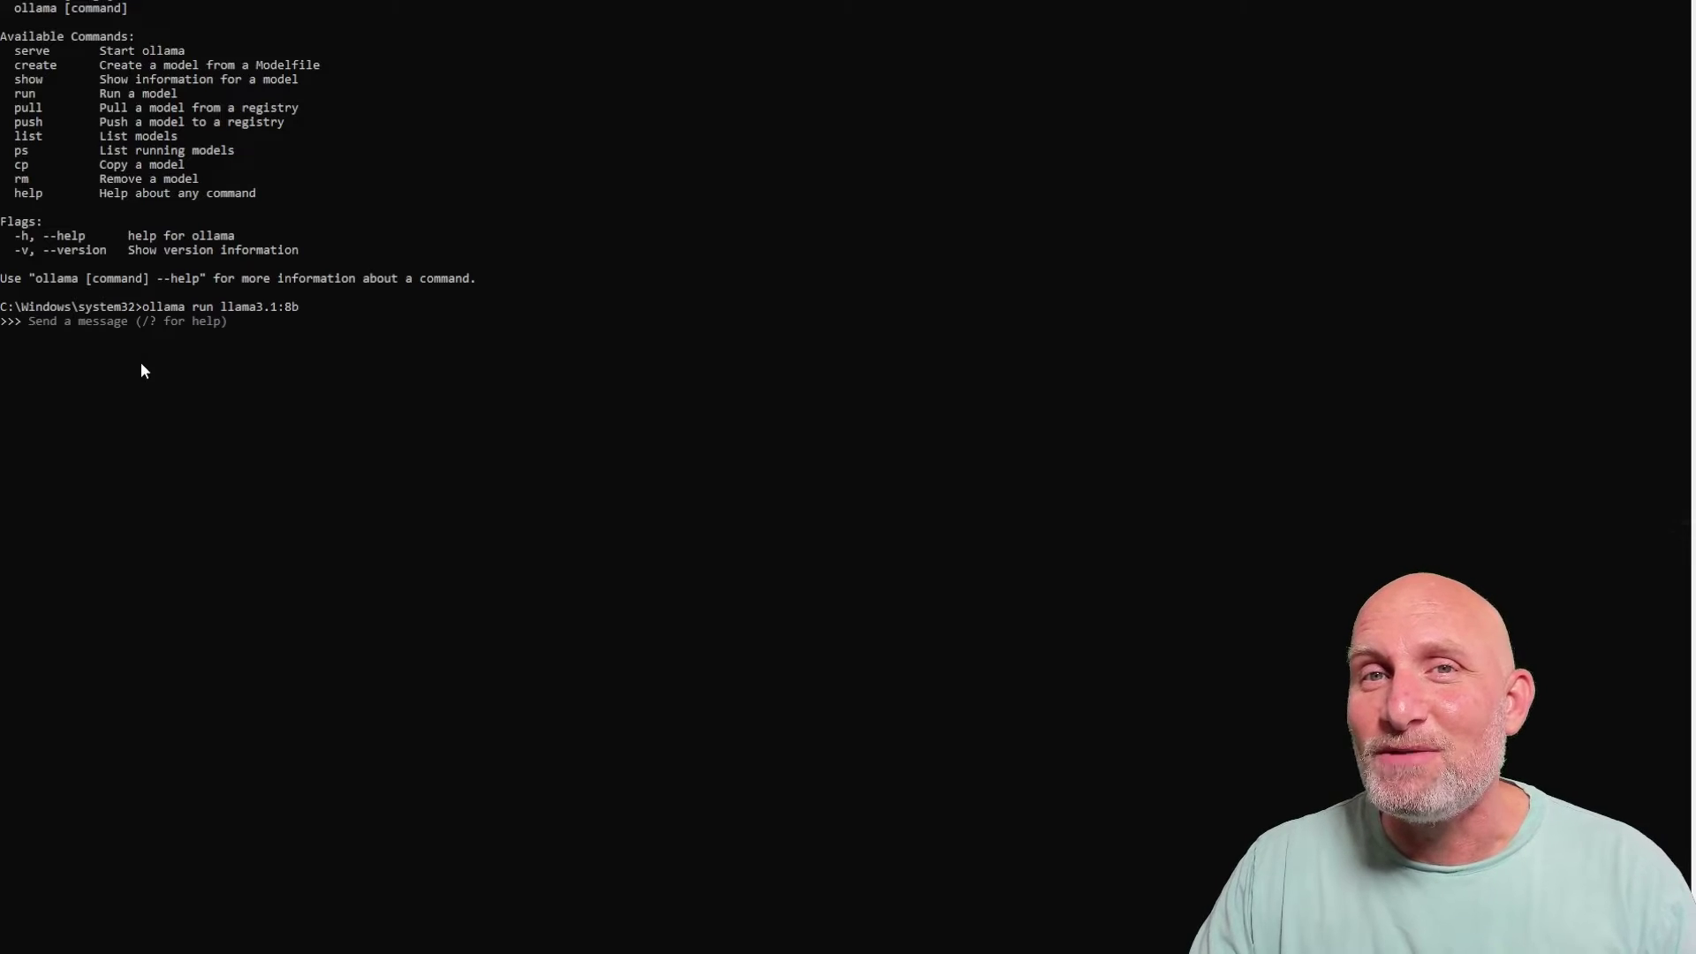
- Send the message "Hi" to the llama3.1 model and end the chat with /bye
text(Hi)
key(Return)
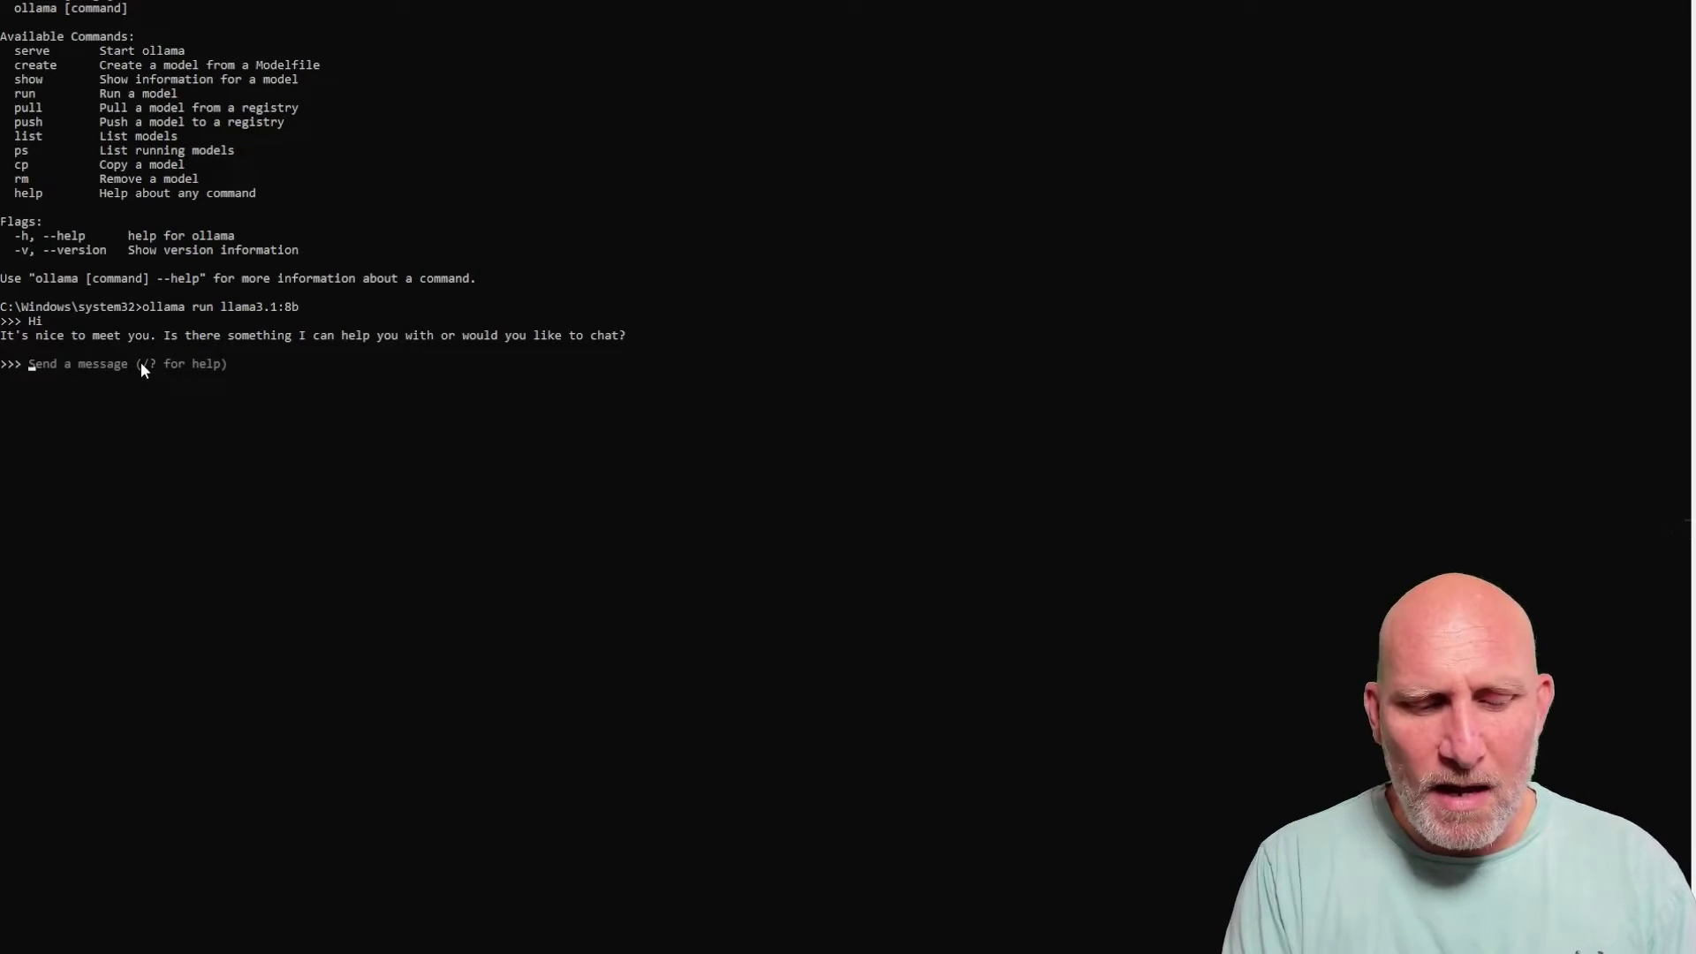
text(/bye)
key(Return)
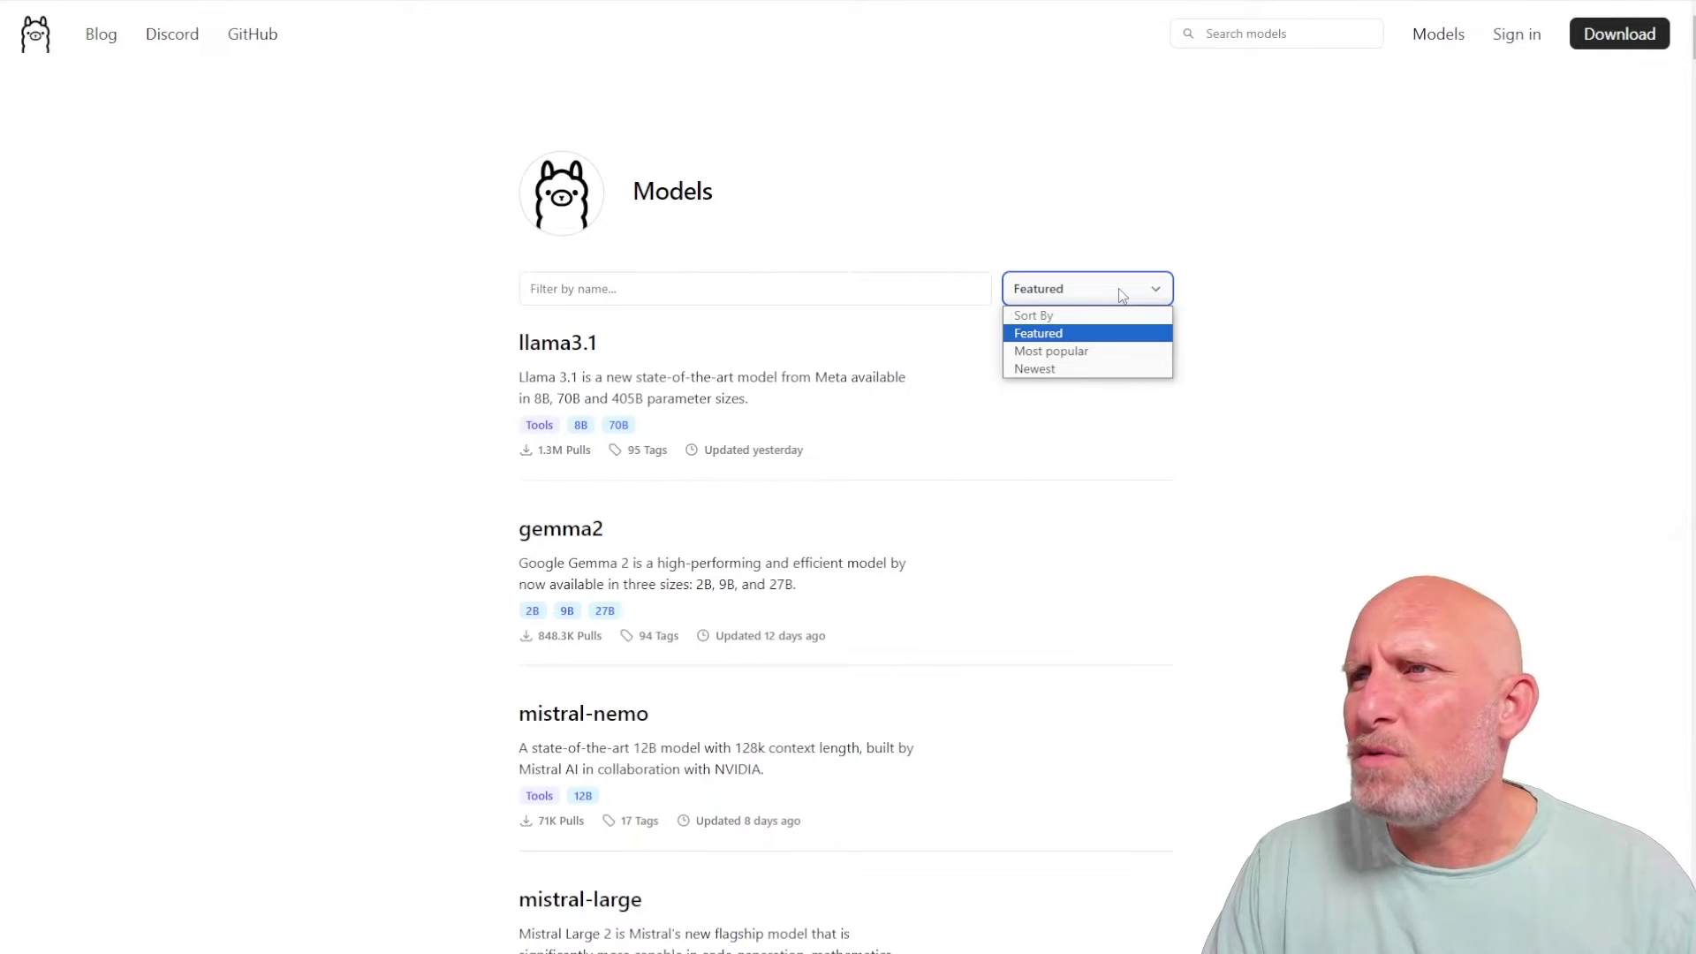
- Sort the models library on the Ollama website by Most popular and open the phi3 model page
click(1051, 350)
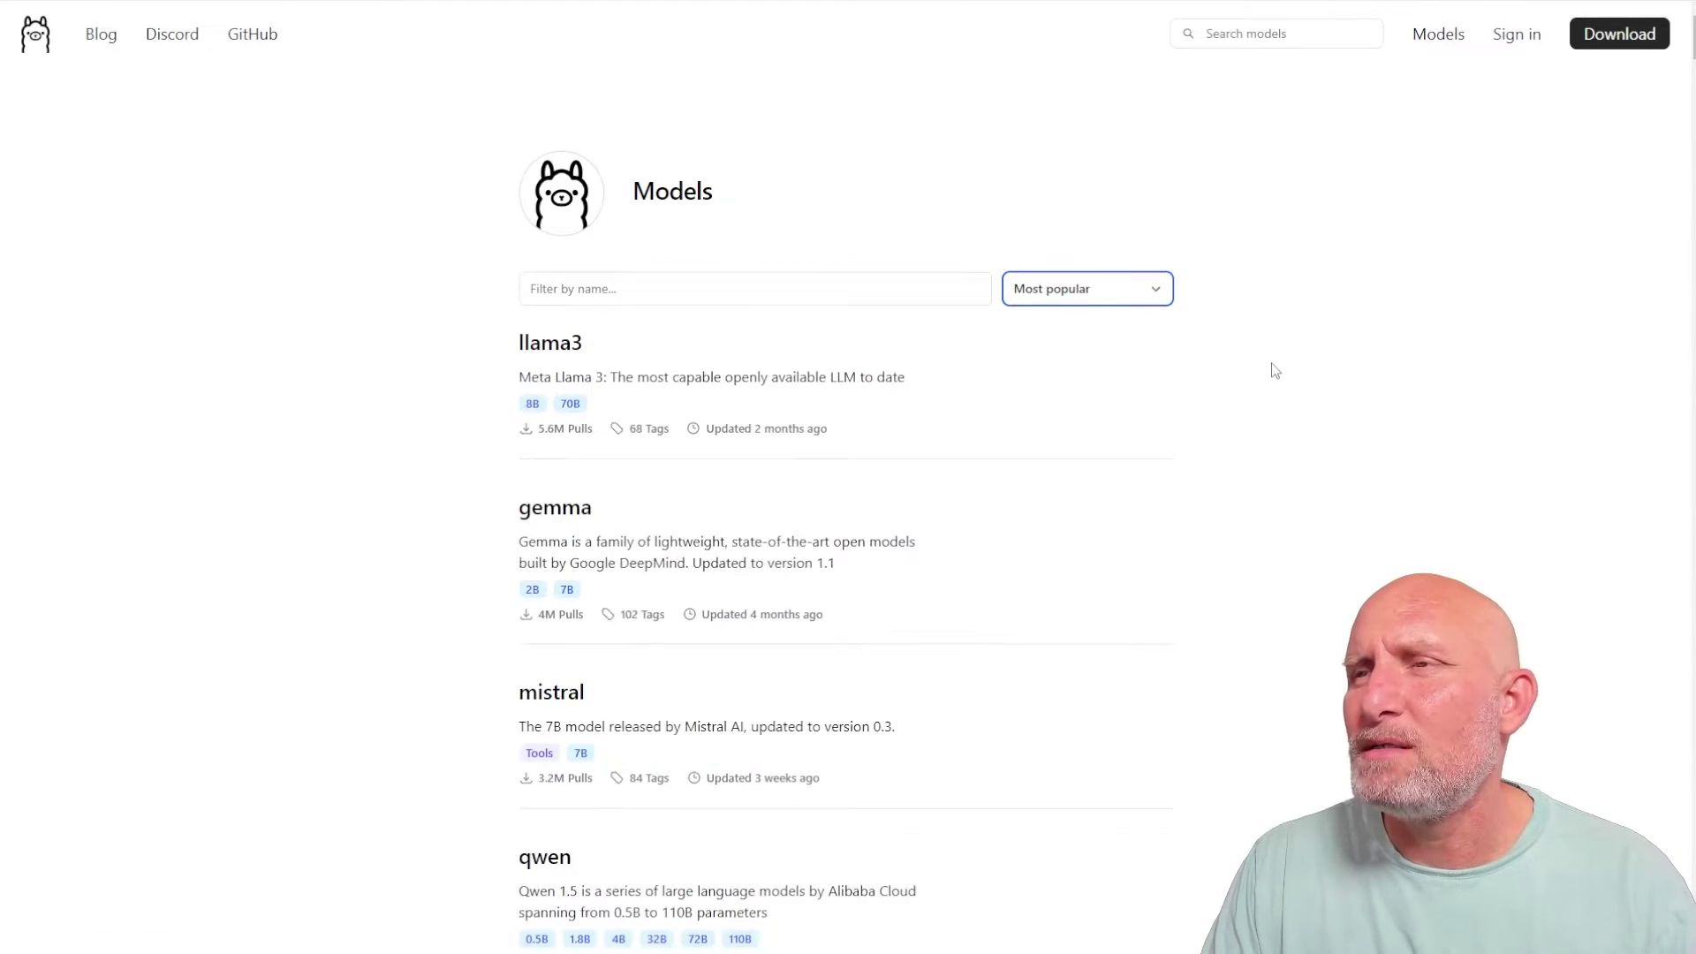
scroll(956, 539, down, 5)
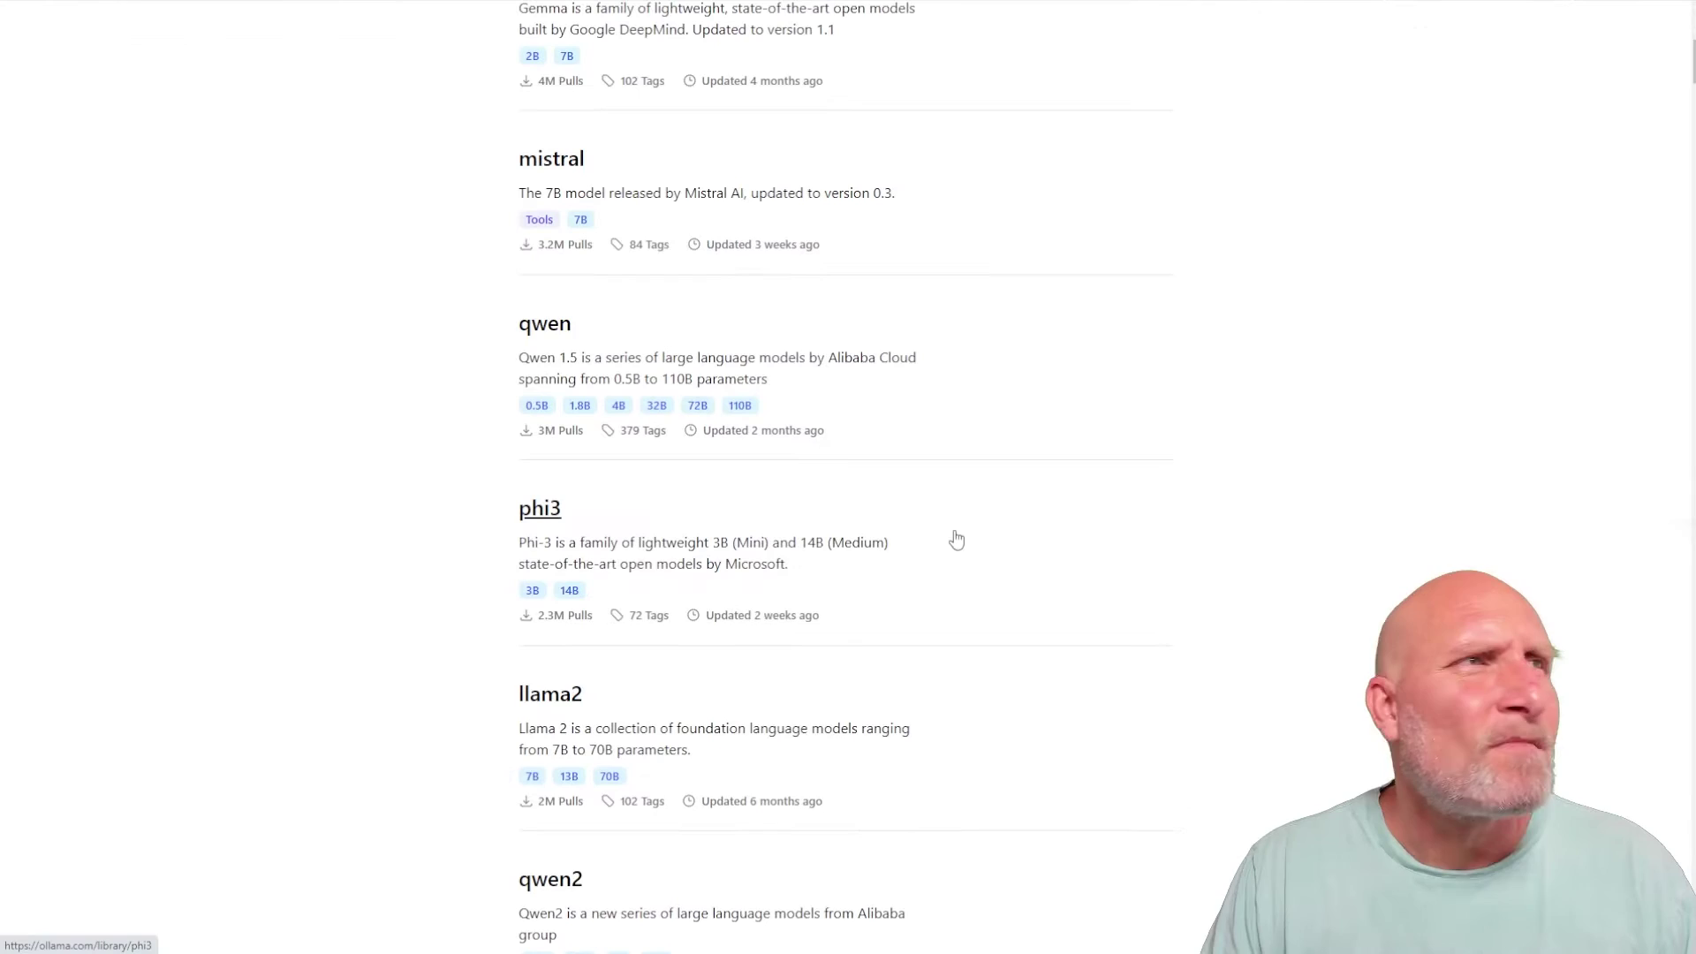
click(538, 510)
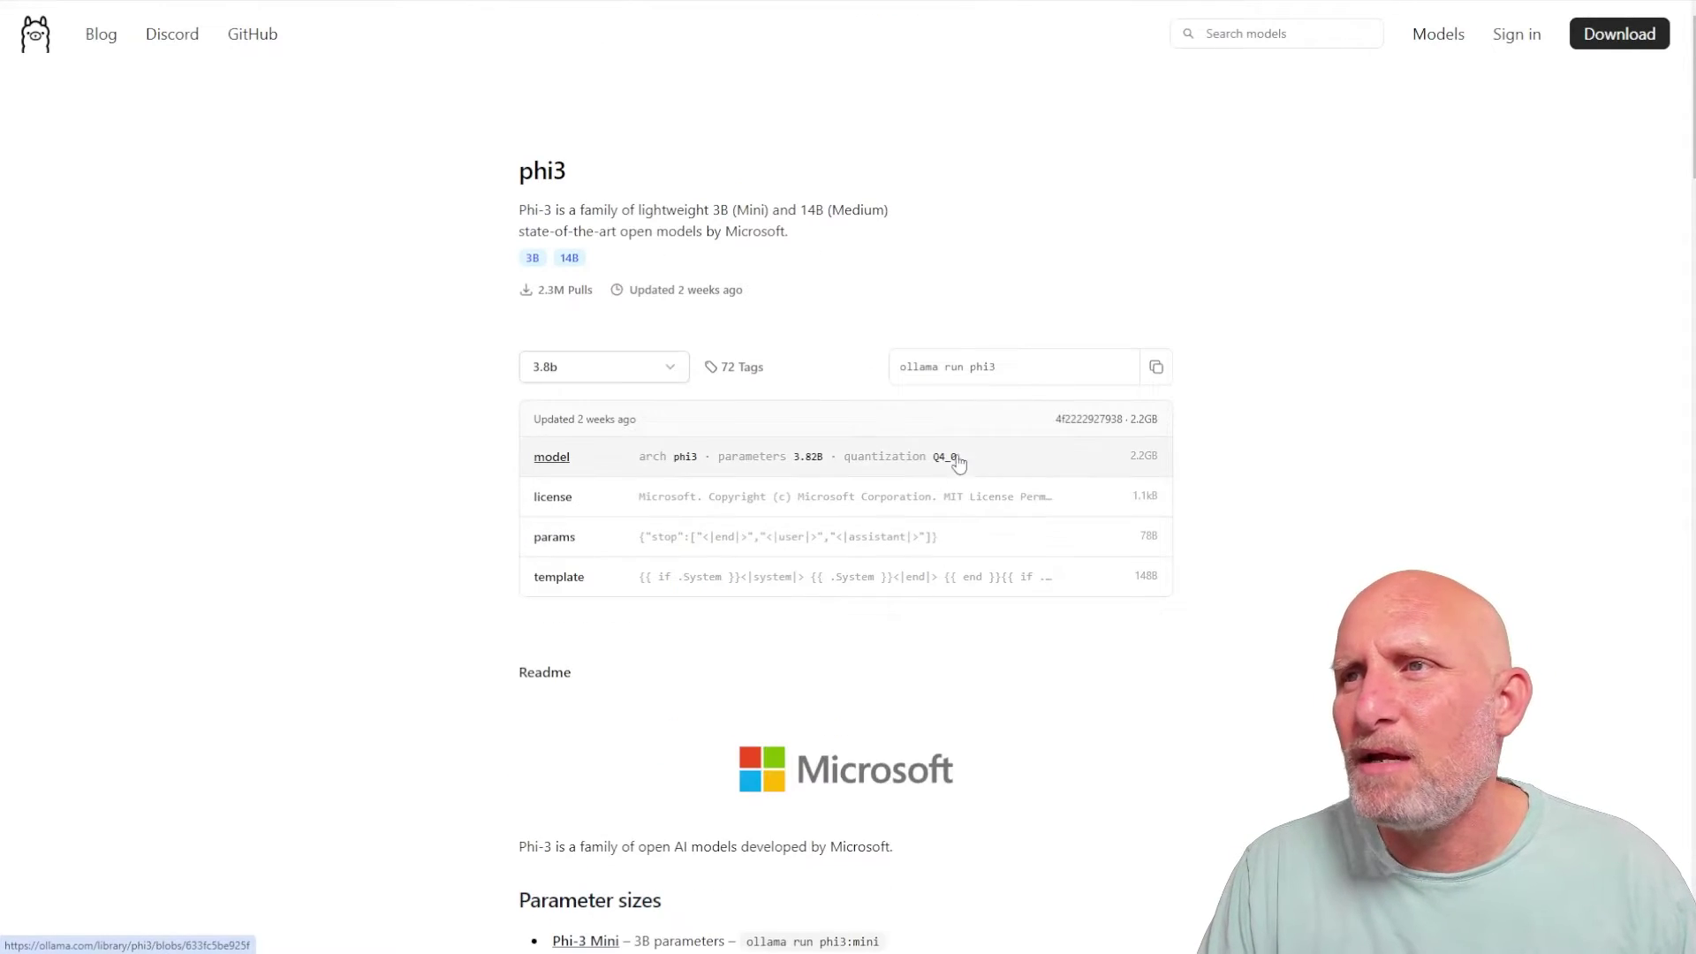
- Select the 14b version of phi3, copy its command and run "ollama run phi3:14b" in the Command Prompt
click(632, 371)
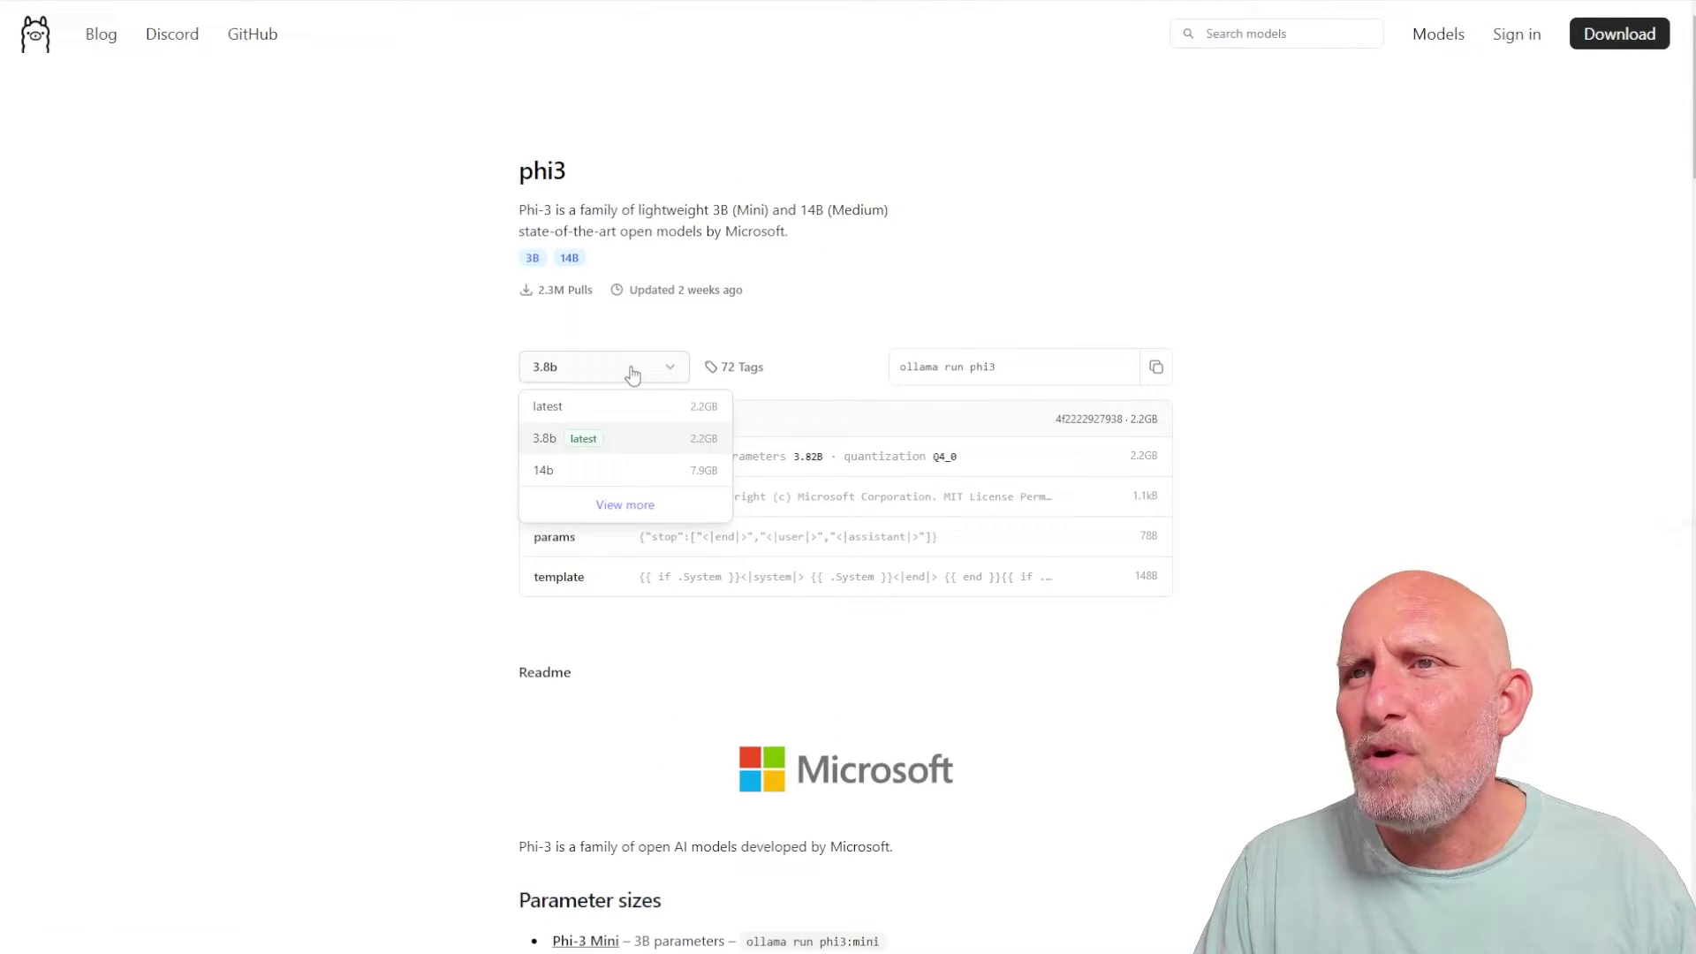
click(545, 471)
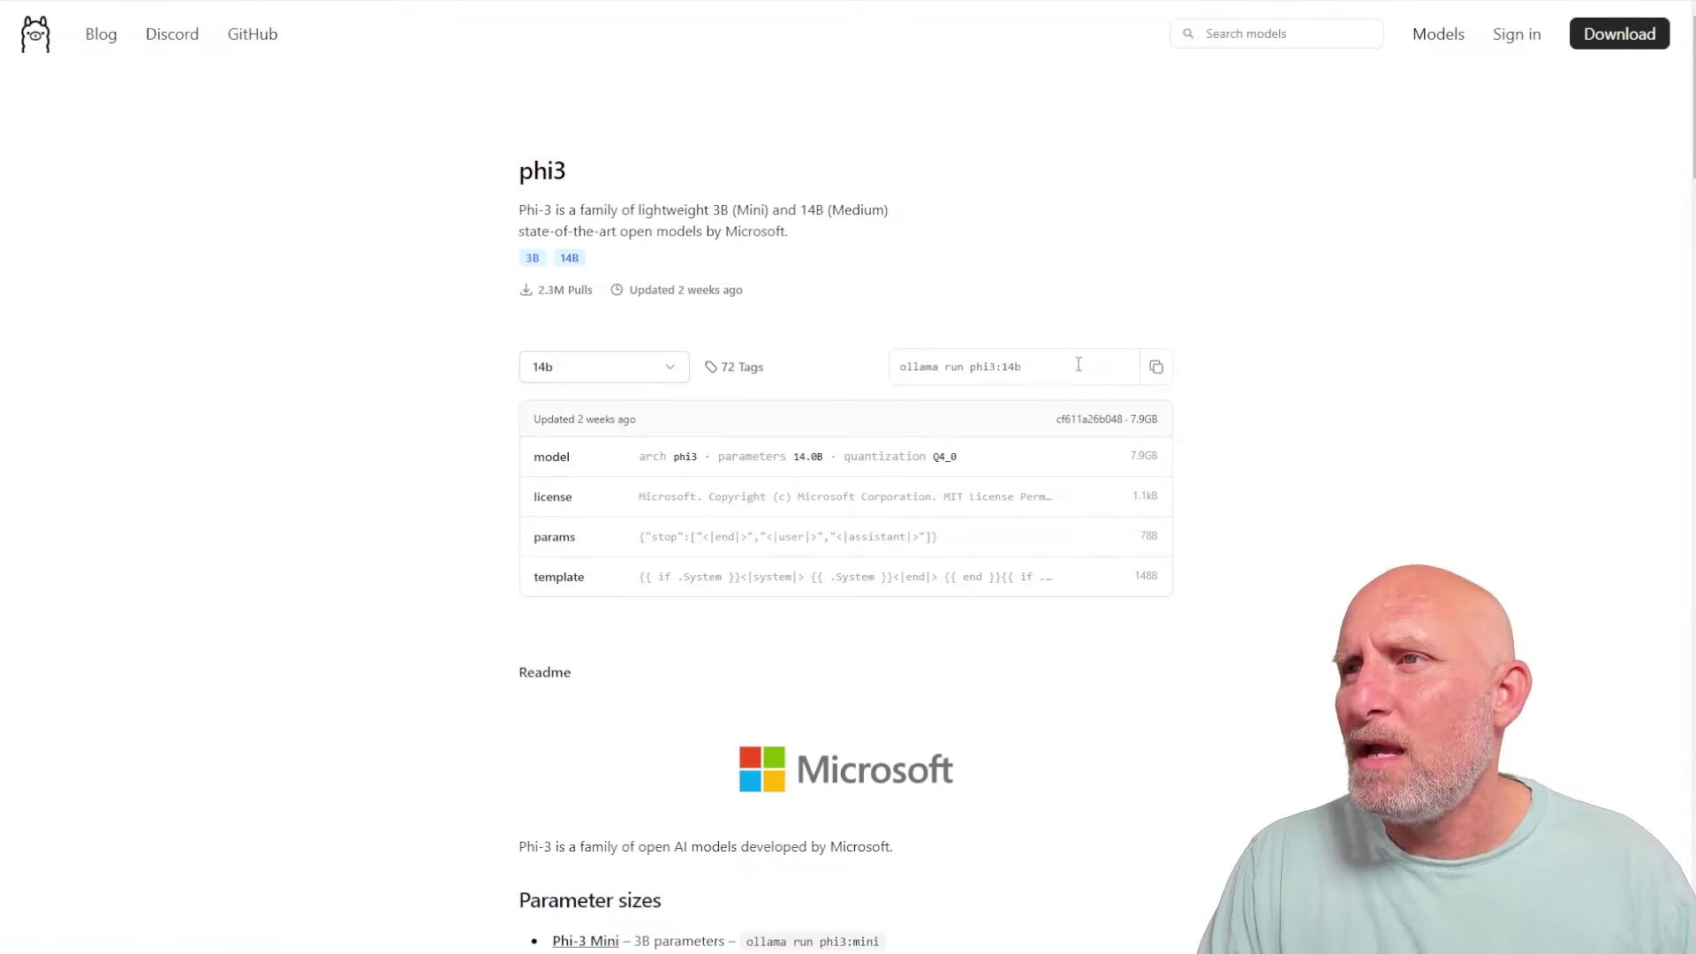
drag(1034, 367, 821, 377)
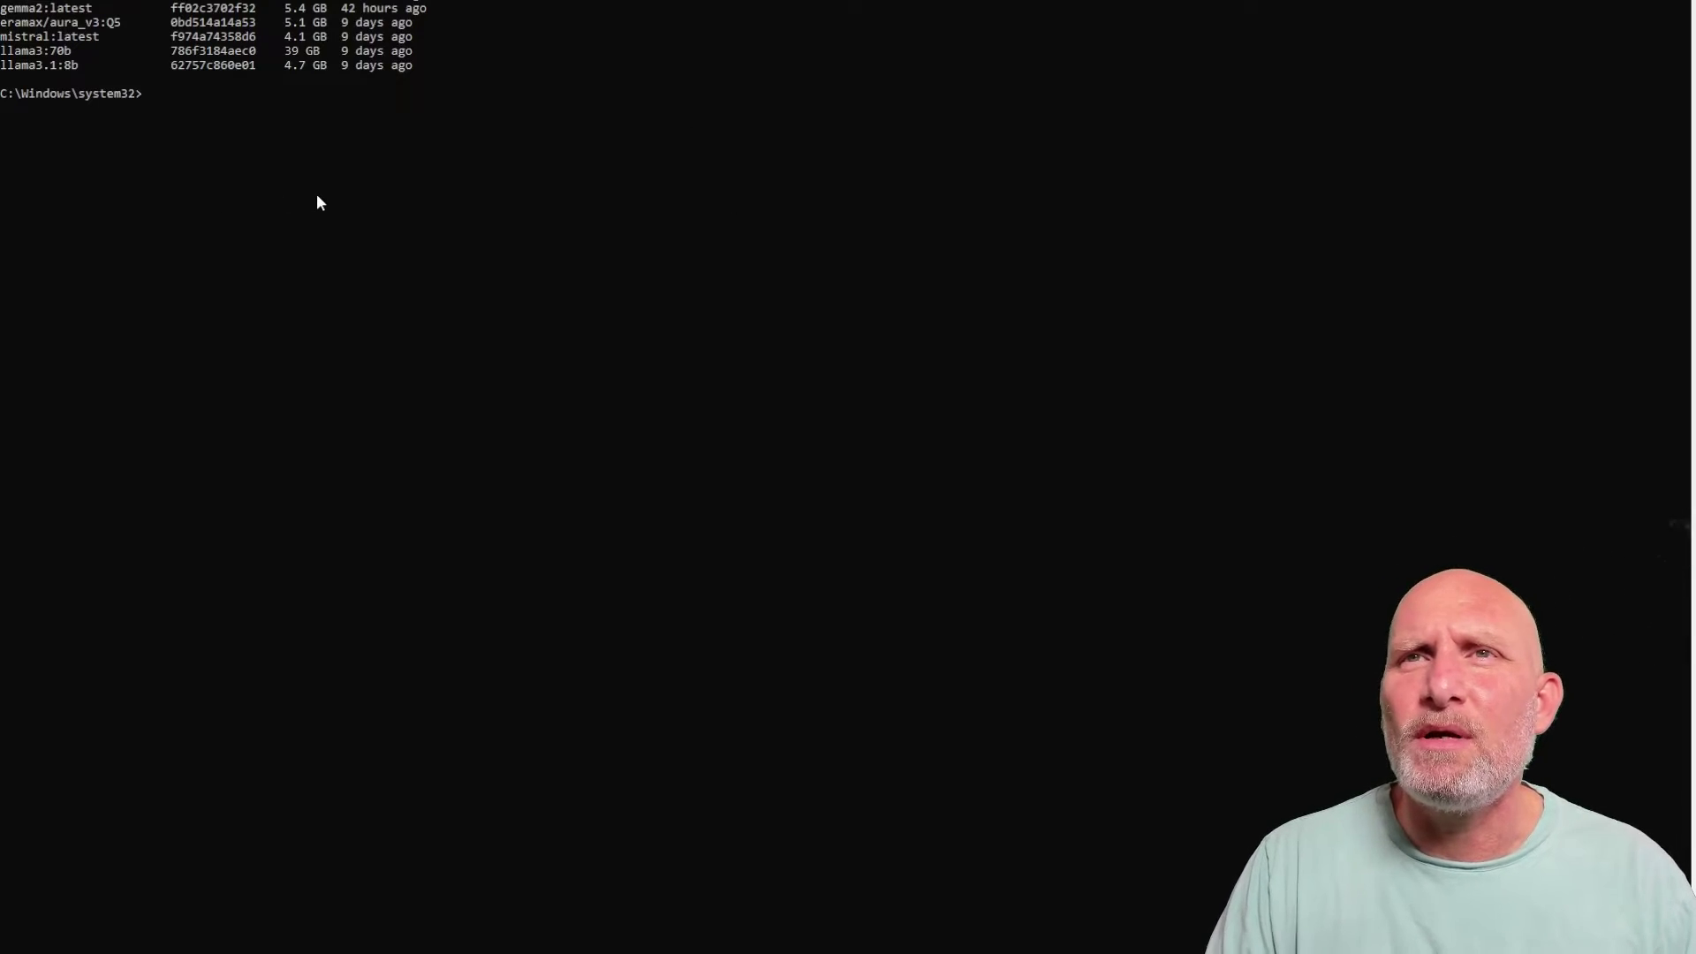
key(ctrl+v)
key(Return)
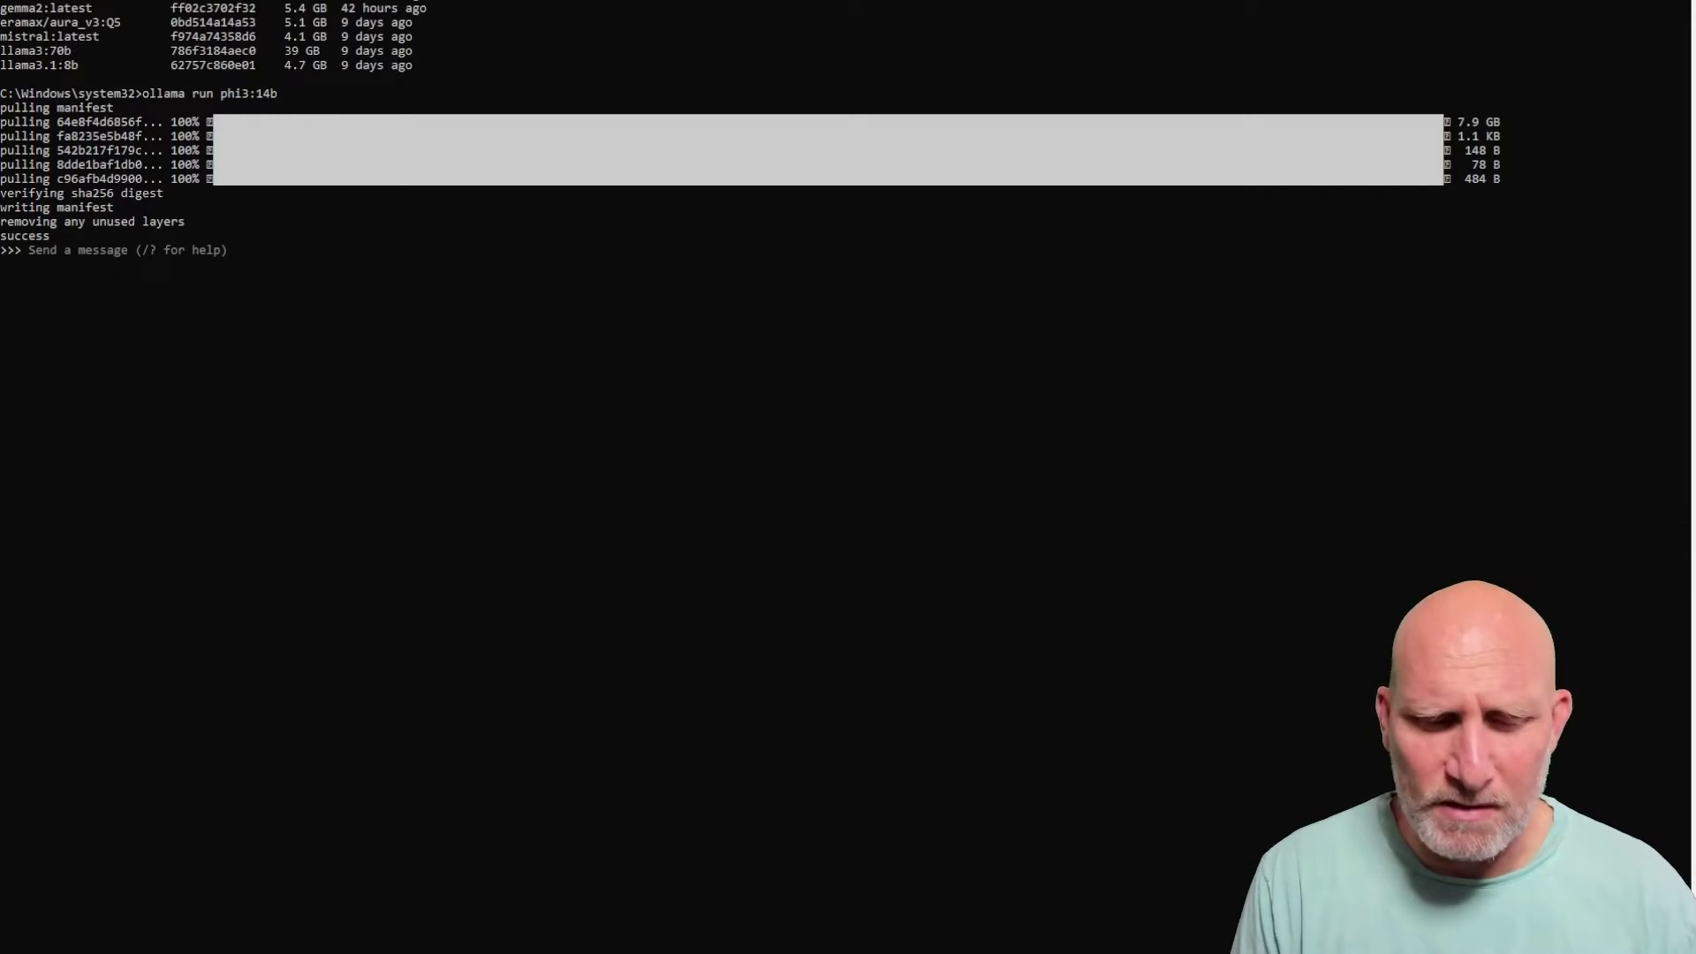
- Send "Hello there. how are you?" to the phi3 model and end the chat with /bye
text(Hello there.)
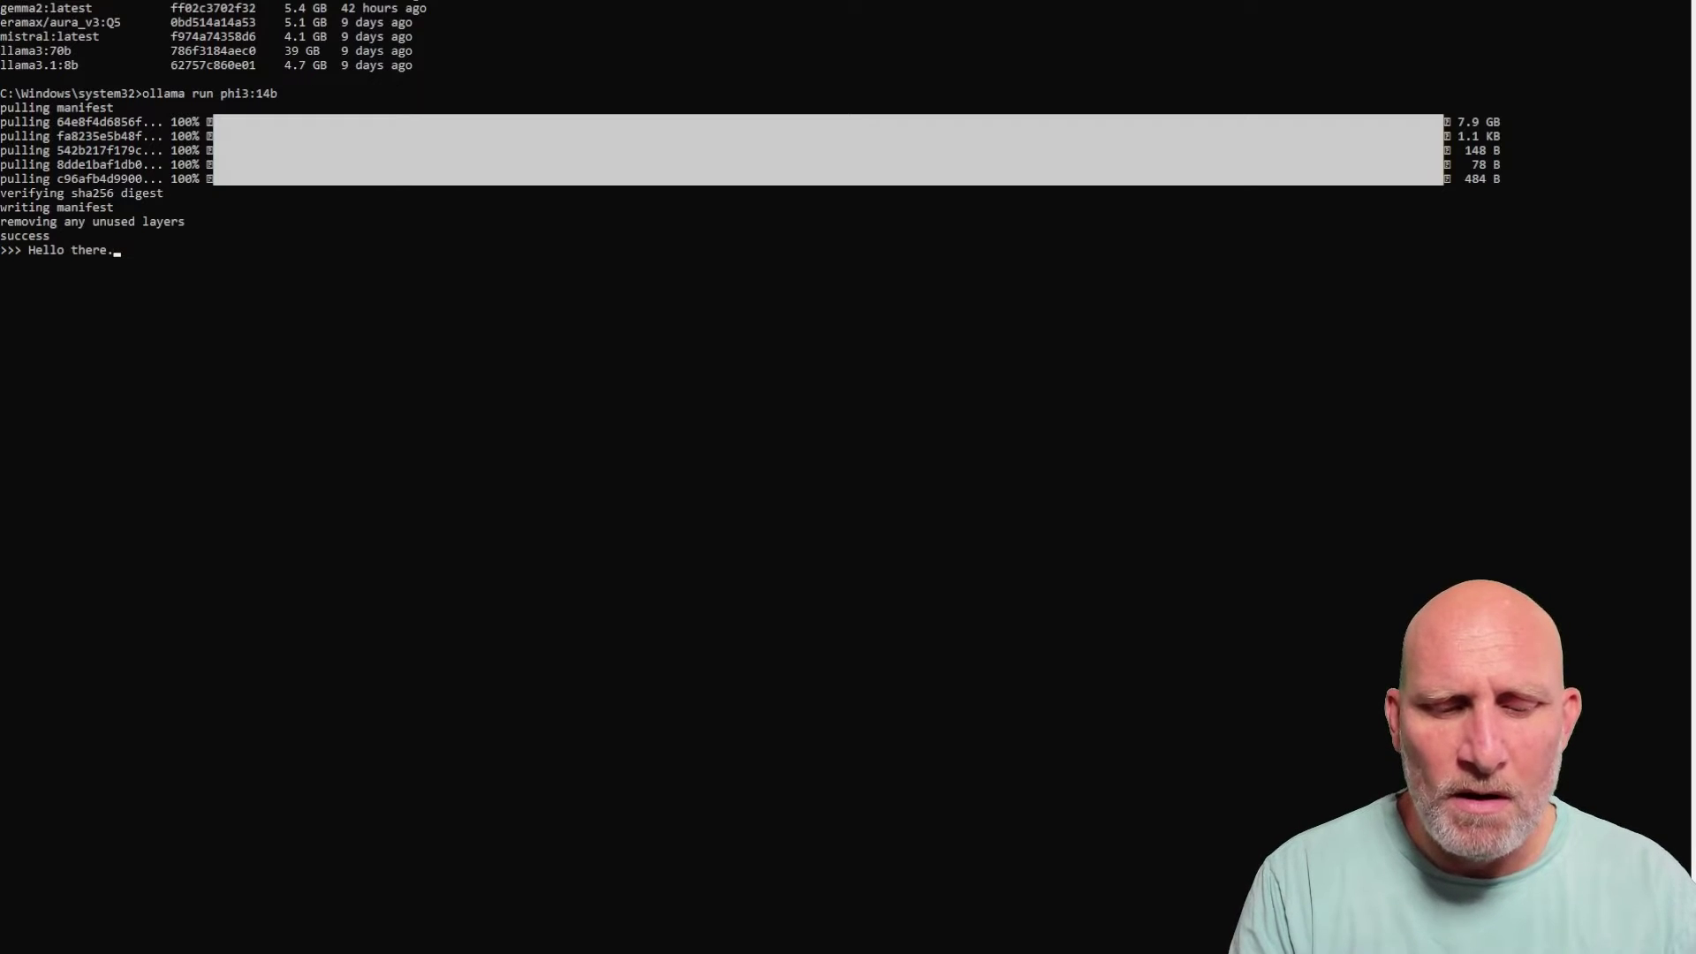
text( how are you?)
key(Return)
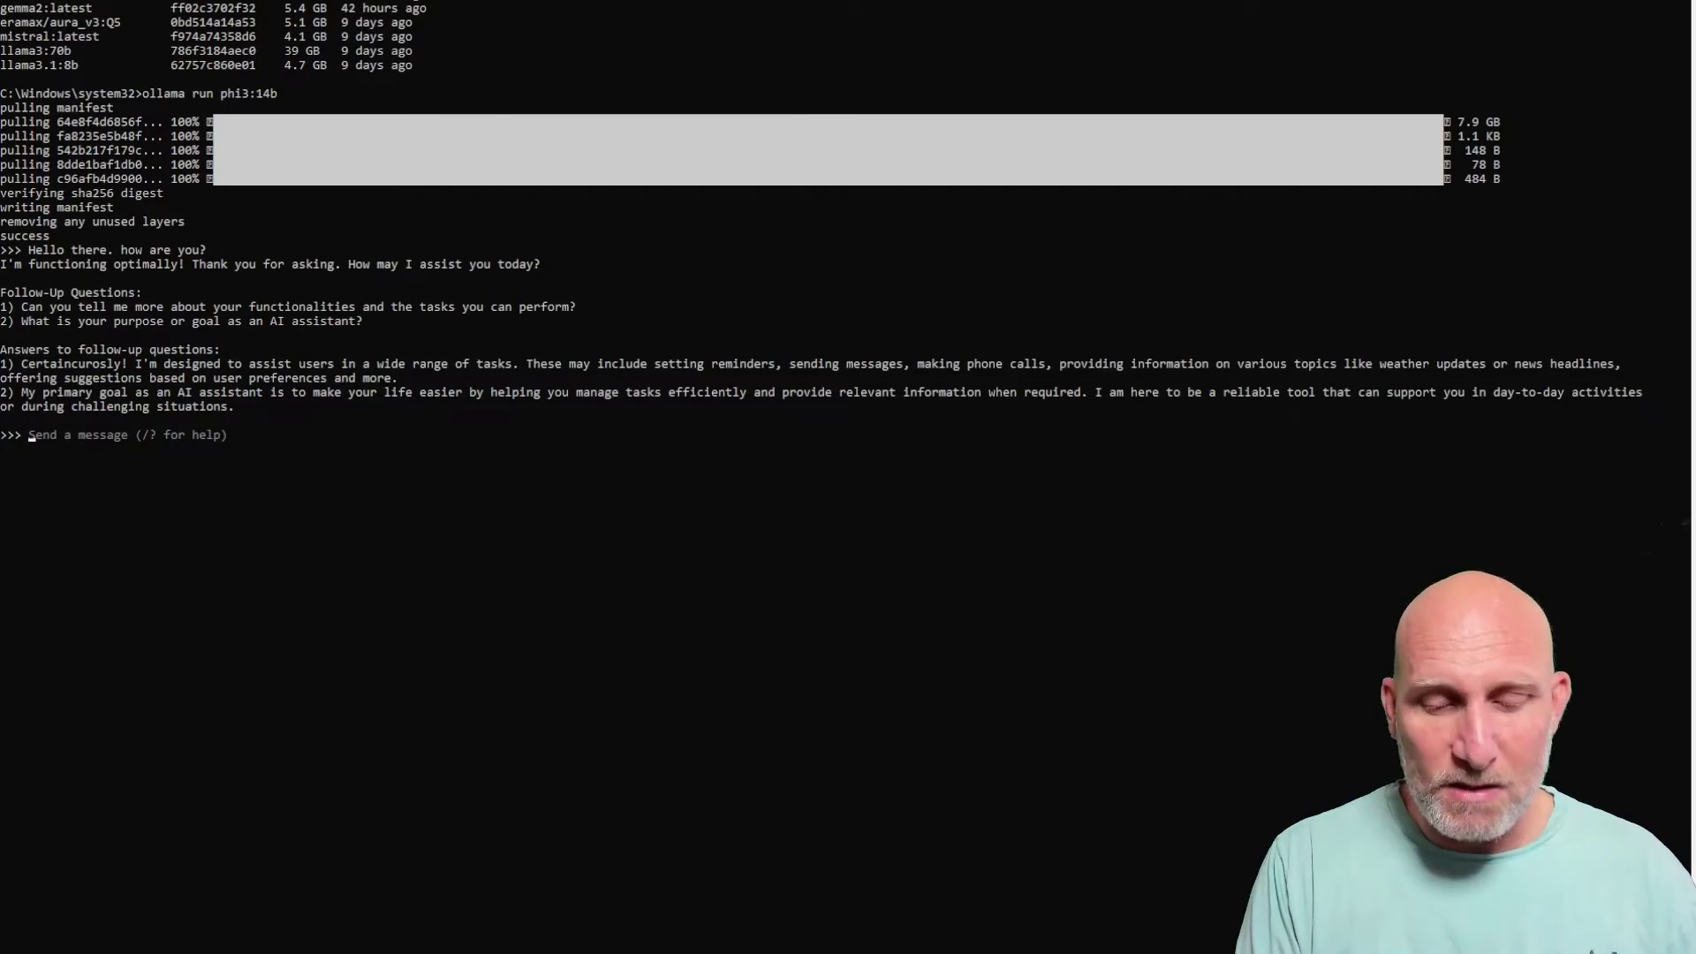
text(/bye)
key(Return)
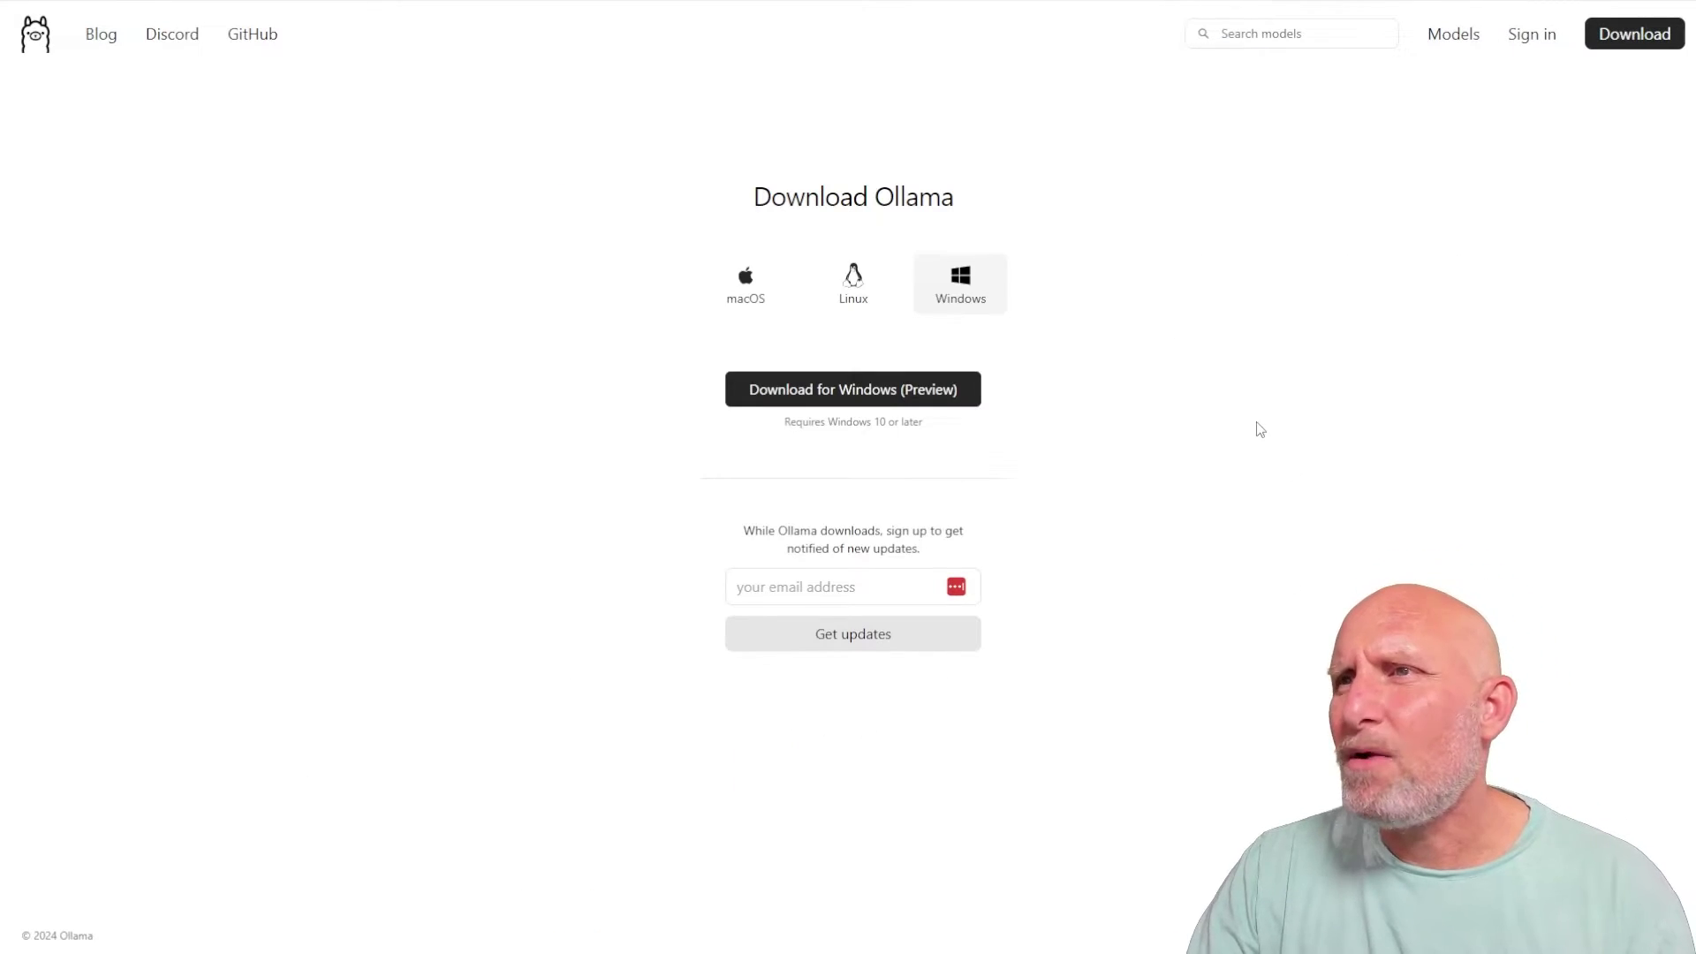
- Open Ollama's GitHub repository from its website and read the API reference in the docs folder
click(253, 36)
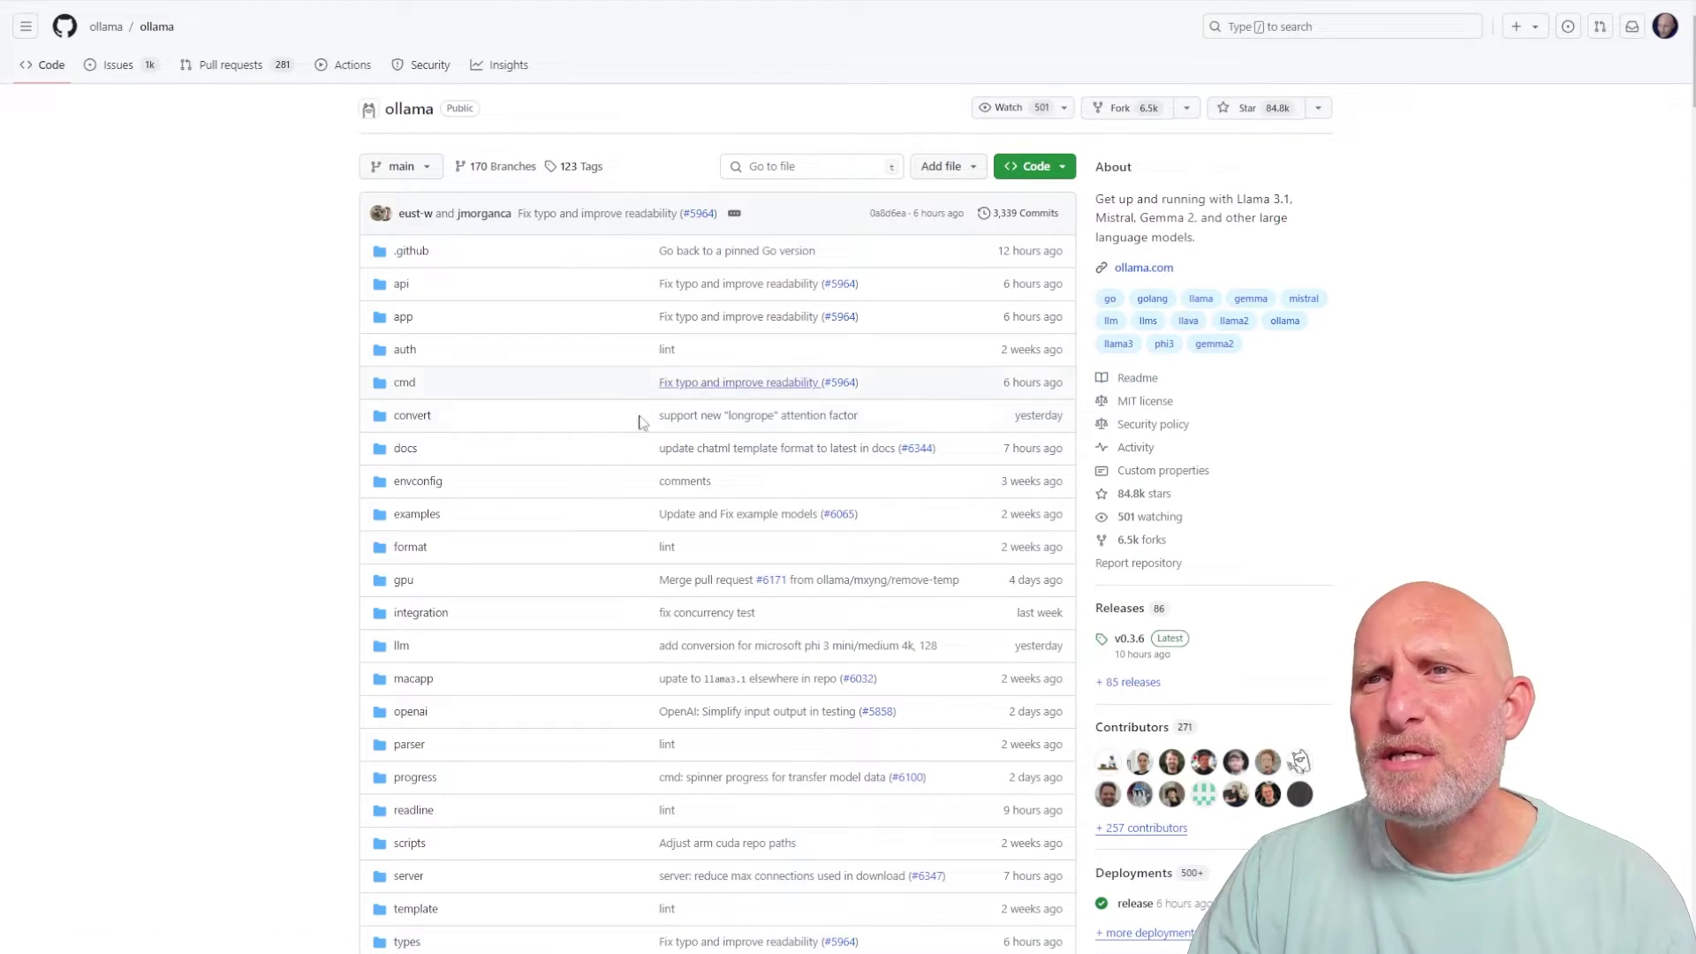
click(403, 452)
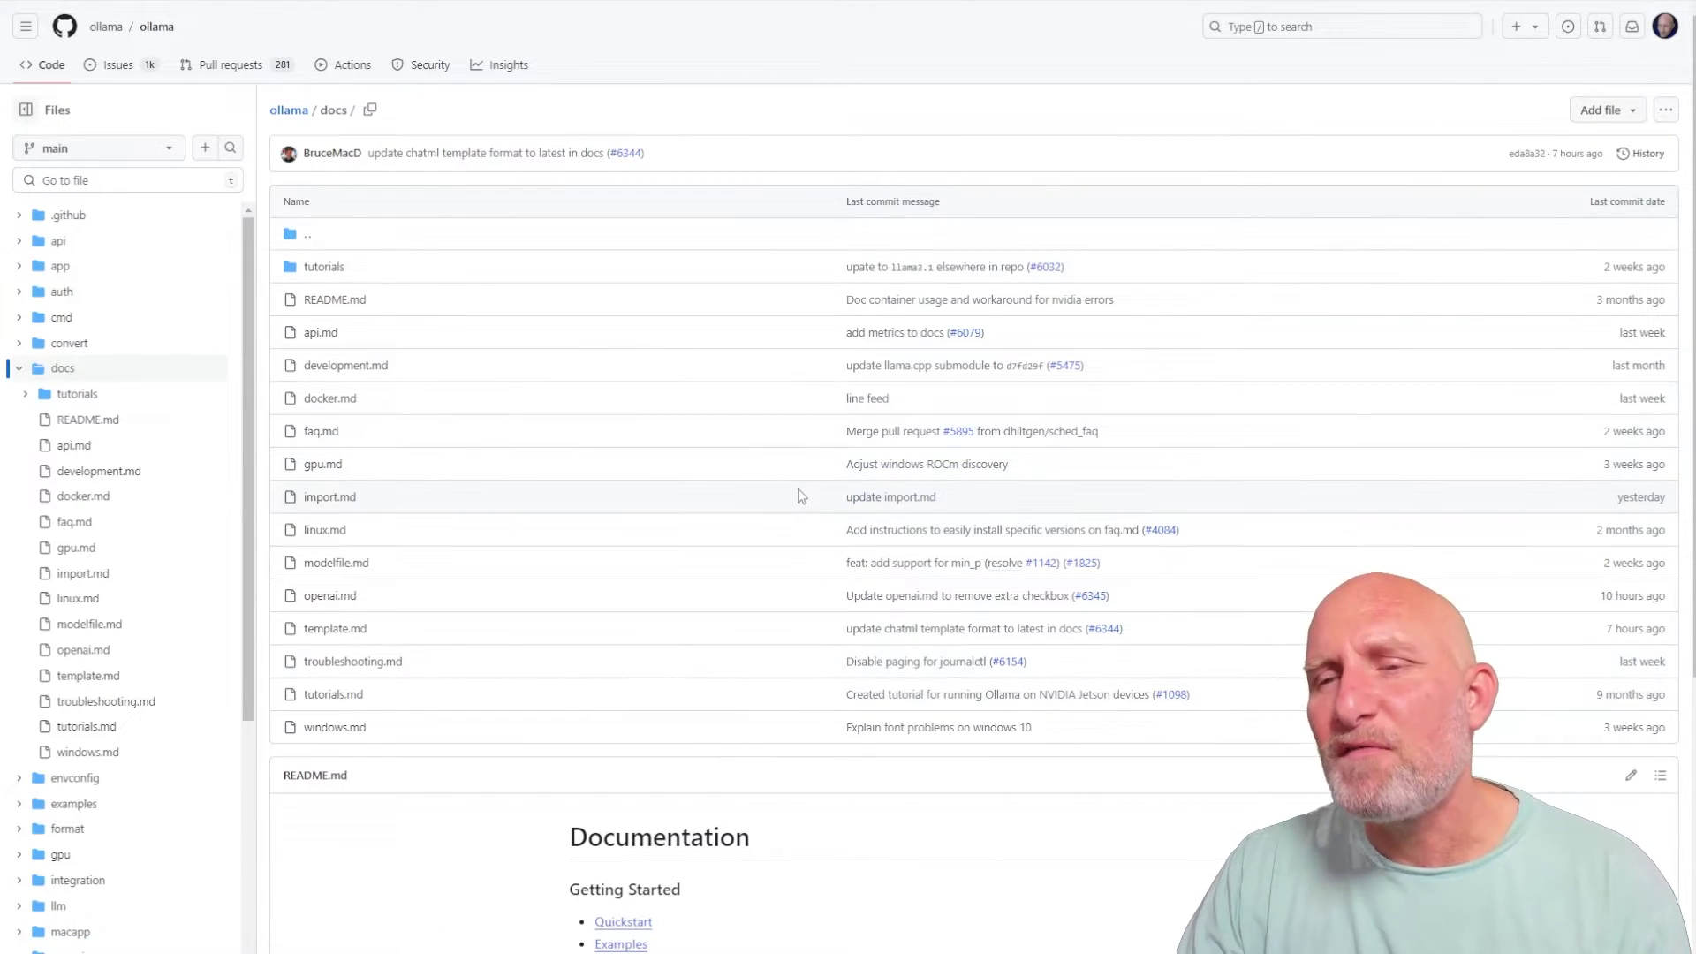
scroll(797, 492, down, 4)
click(623, 728)
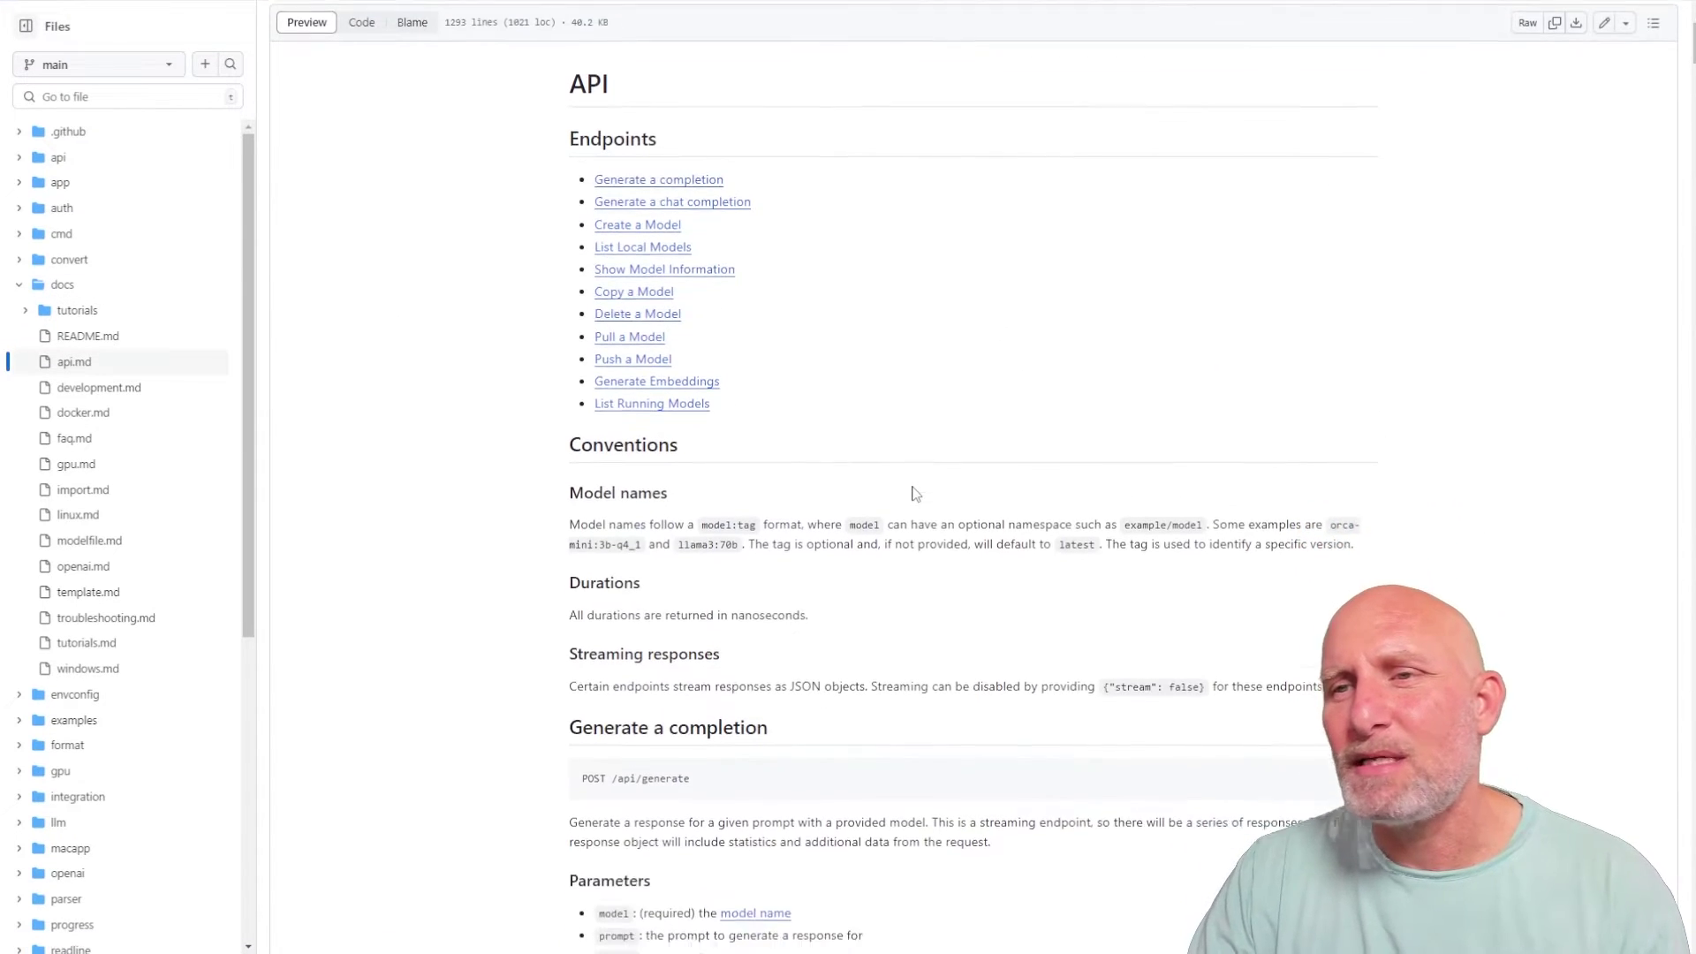
scroll(910, 486, down, 5)
scroll(954, 406, down, 2)
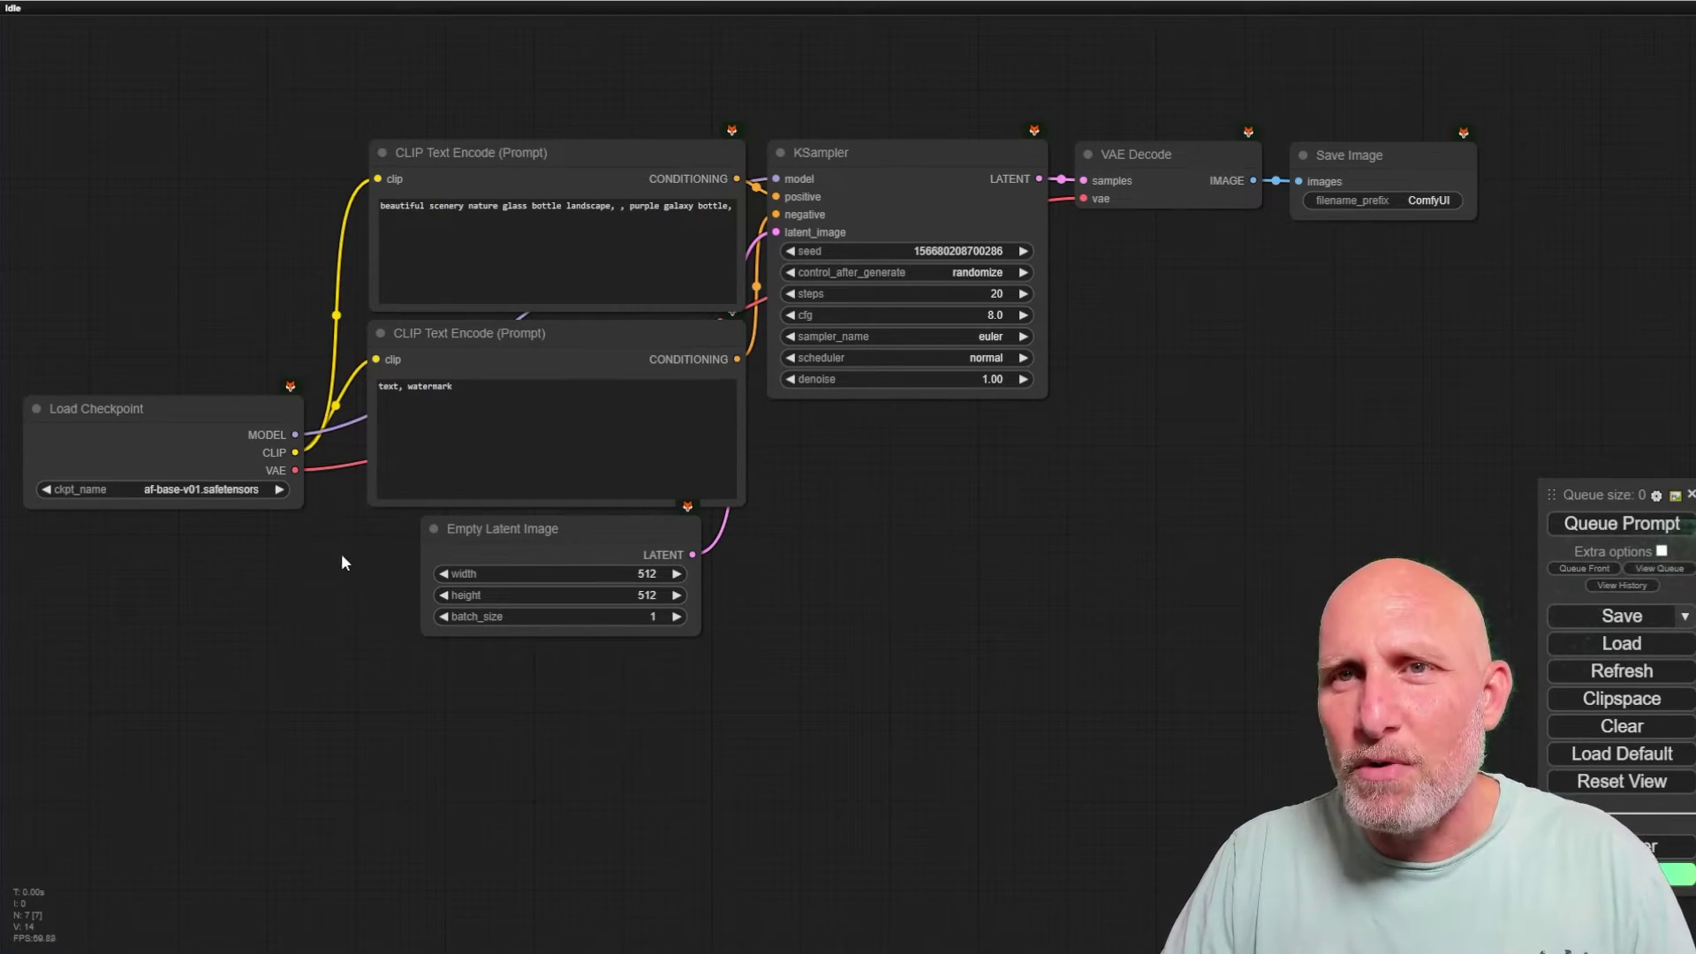
- Load the xl-dynavision.safetensors checkpoint and replace the positive prompt with "a beautiful landscape"
click(227, 491)
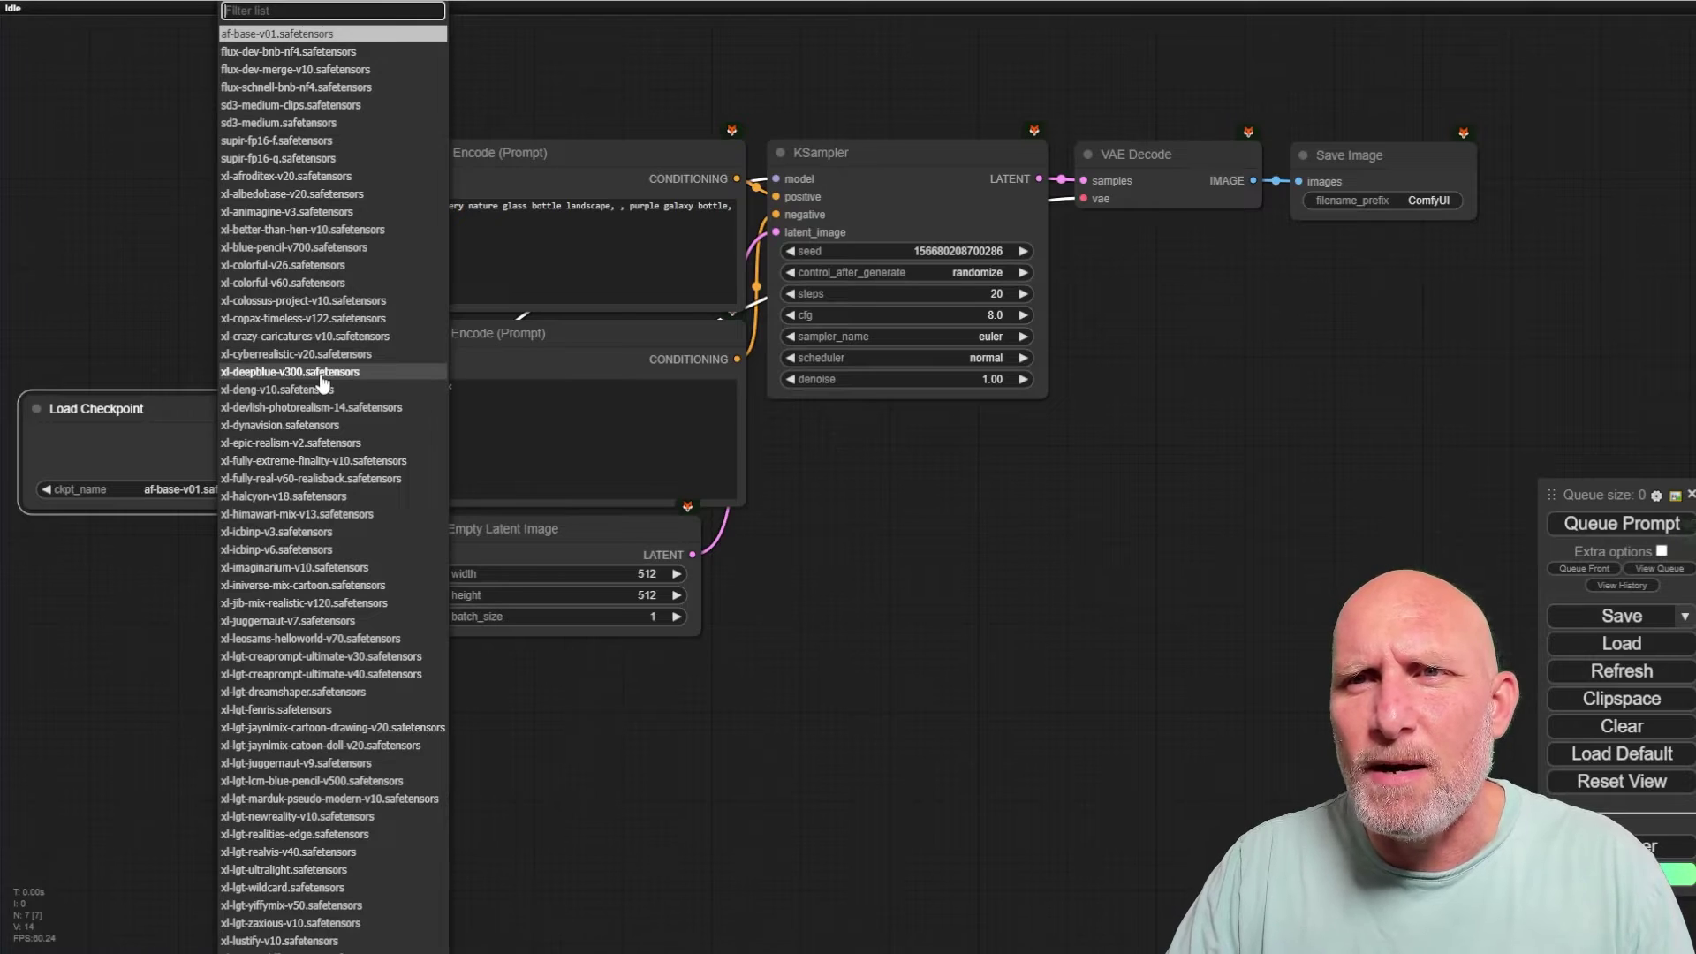
click(300, 425)
click(499, 280)
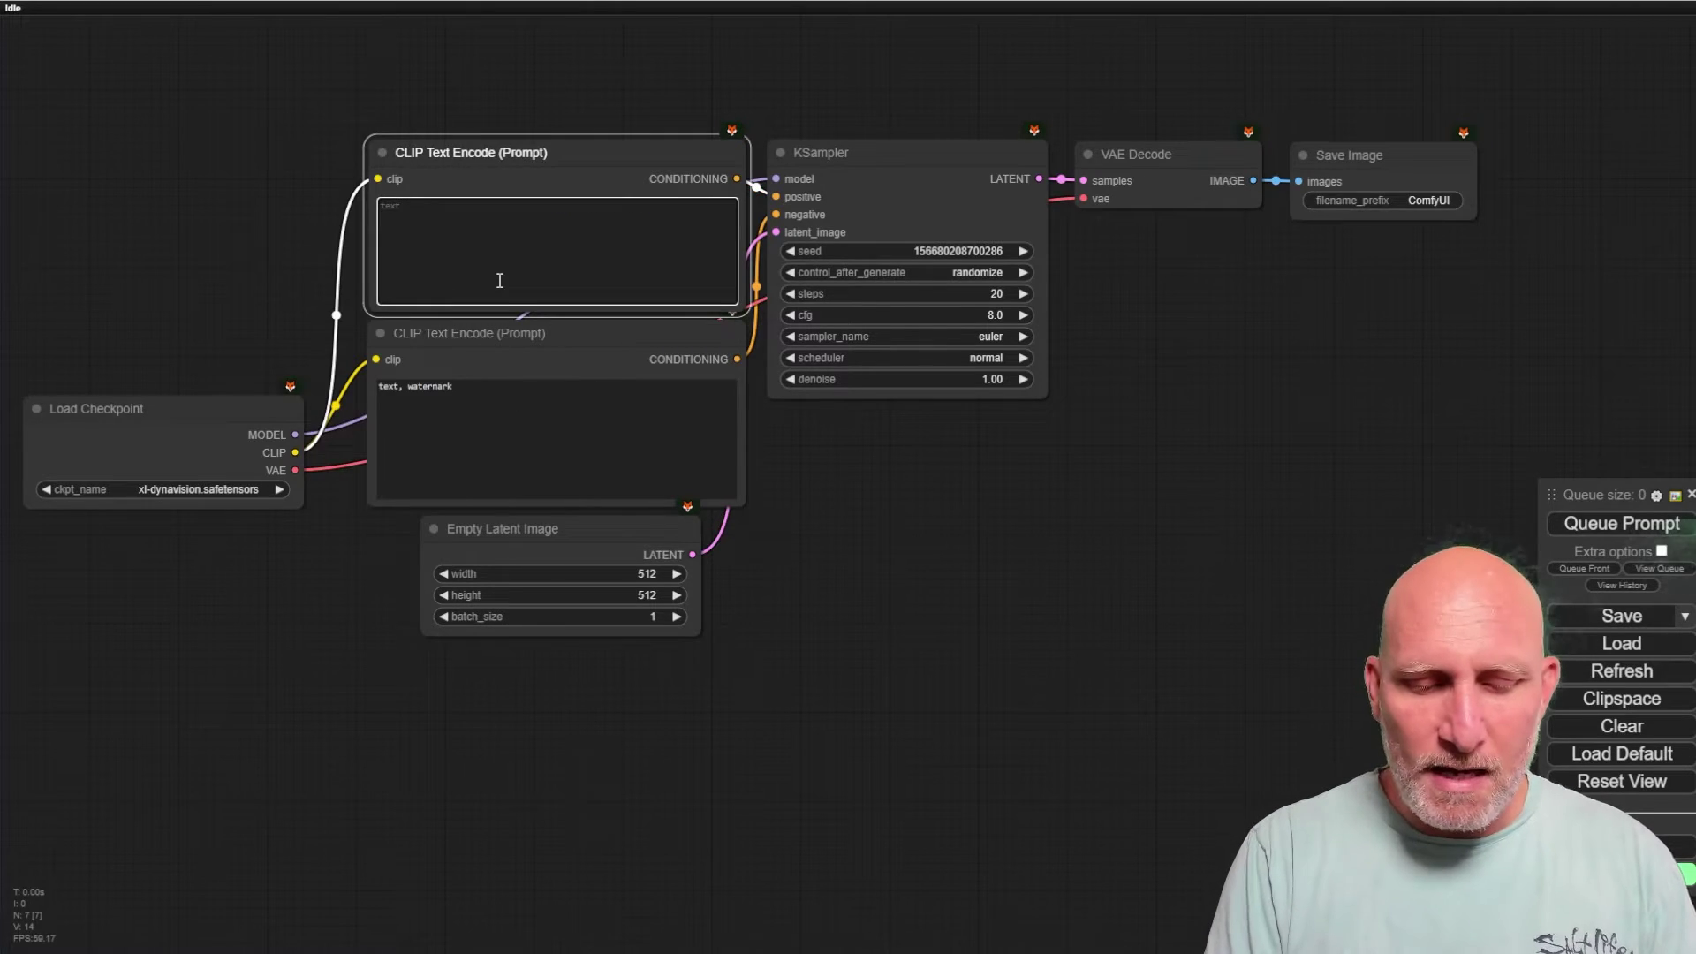
text(a beautiful)
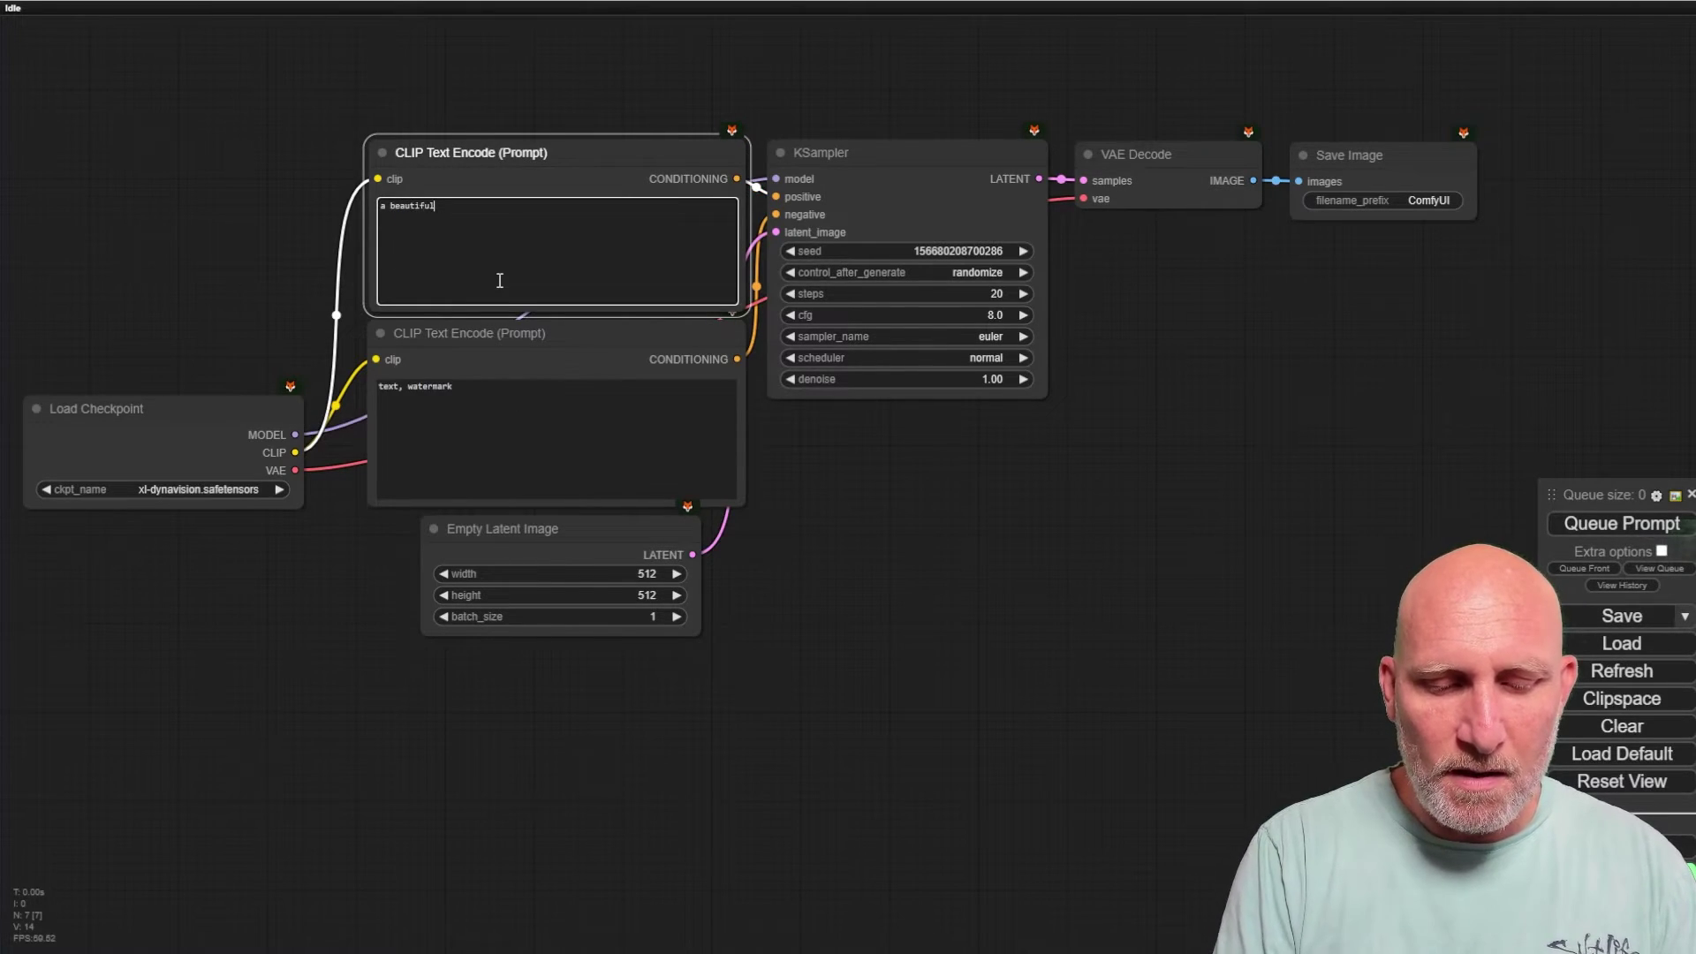
text( landsca)
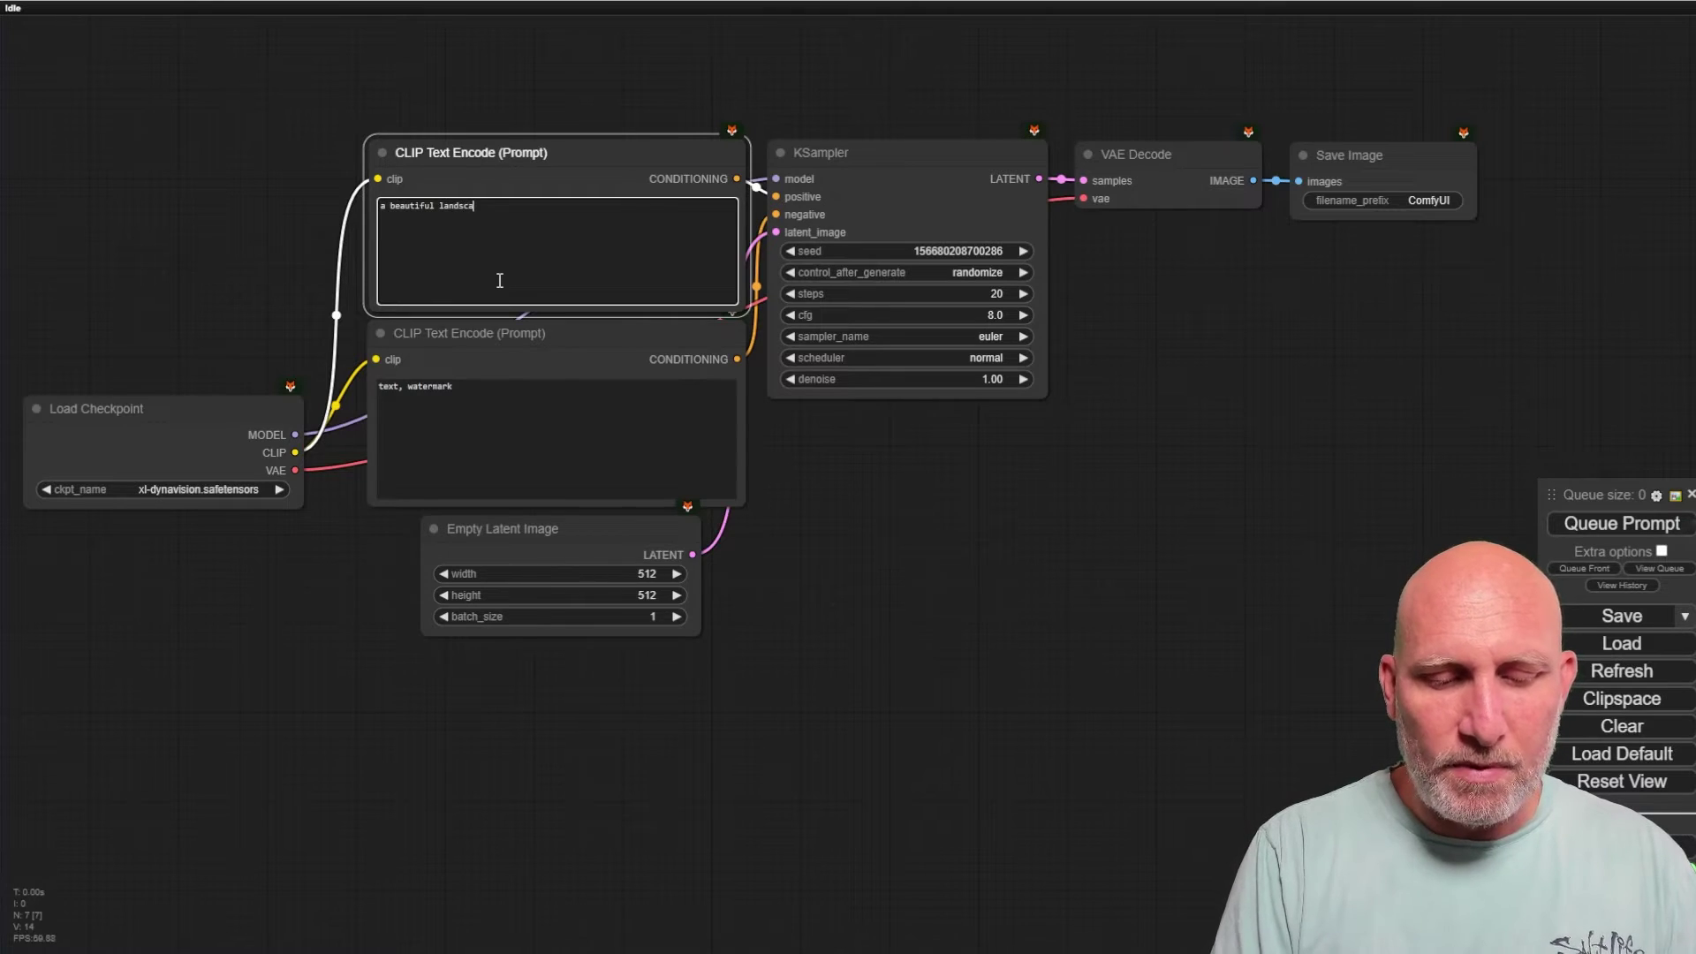
text(pe)
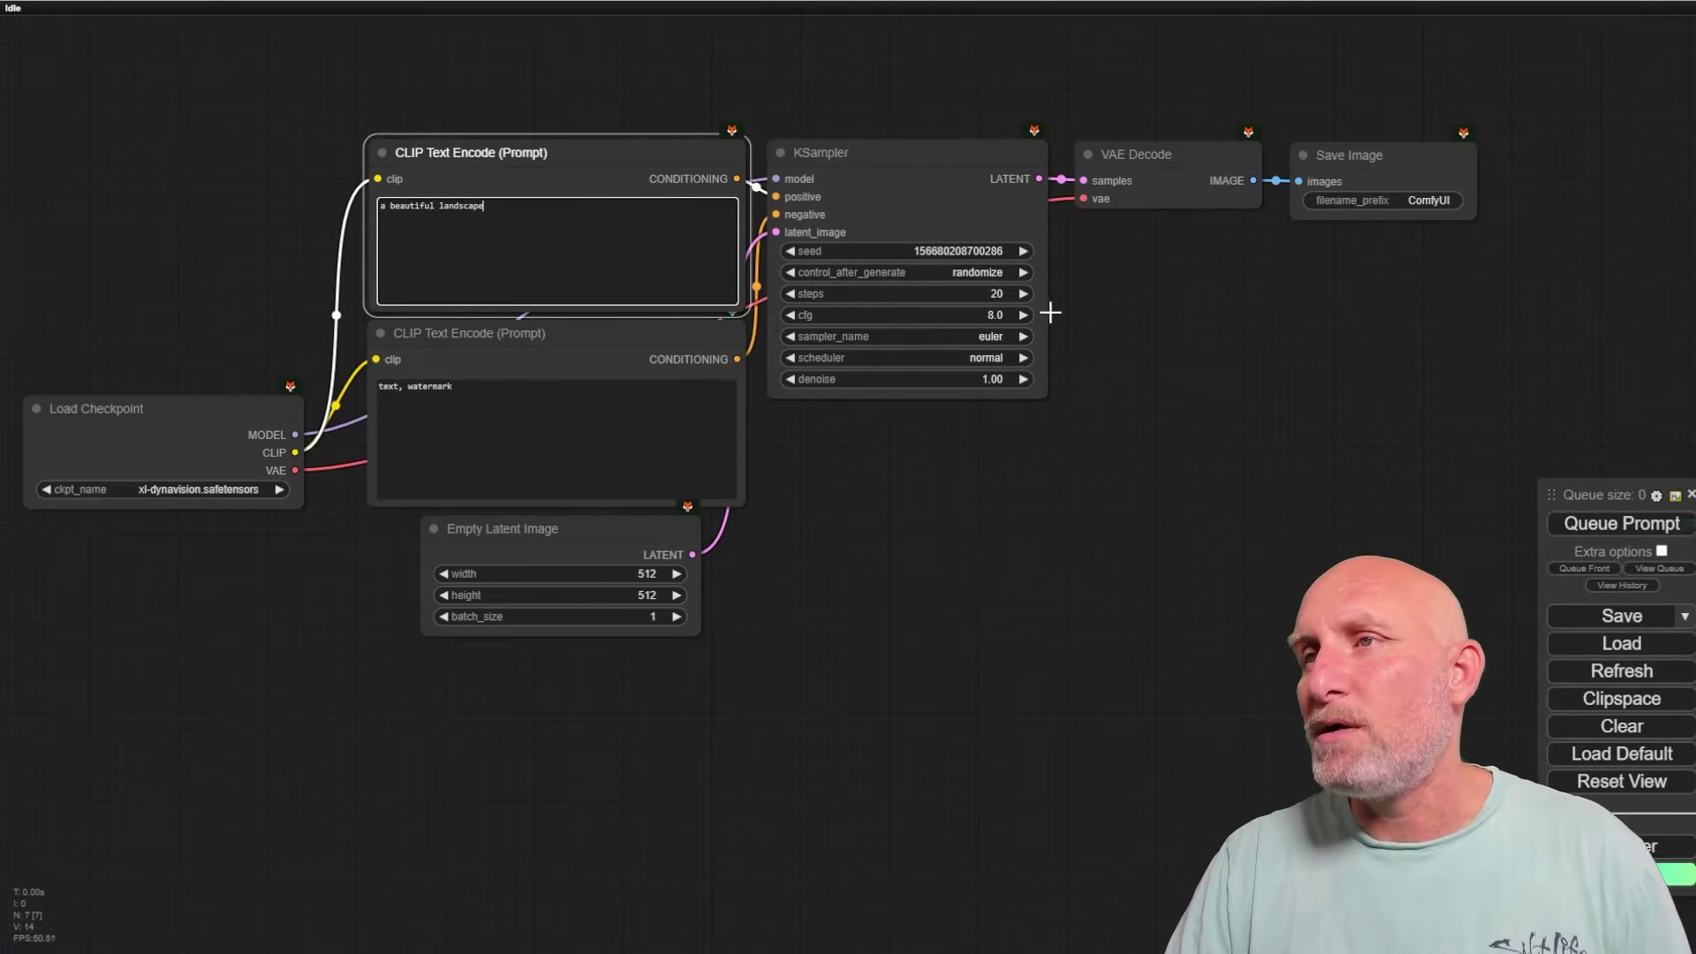
- Set the Empty Latent Image node's width to 1280 and height to 768
click(980, 294)
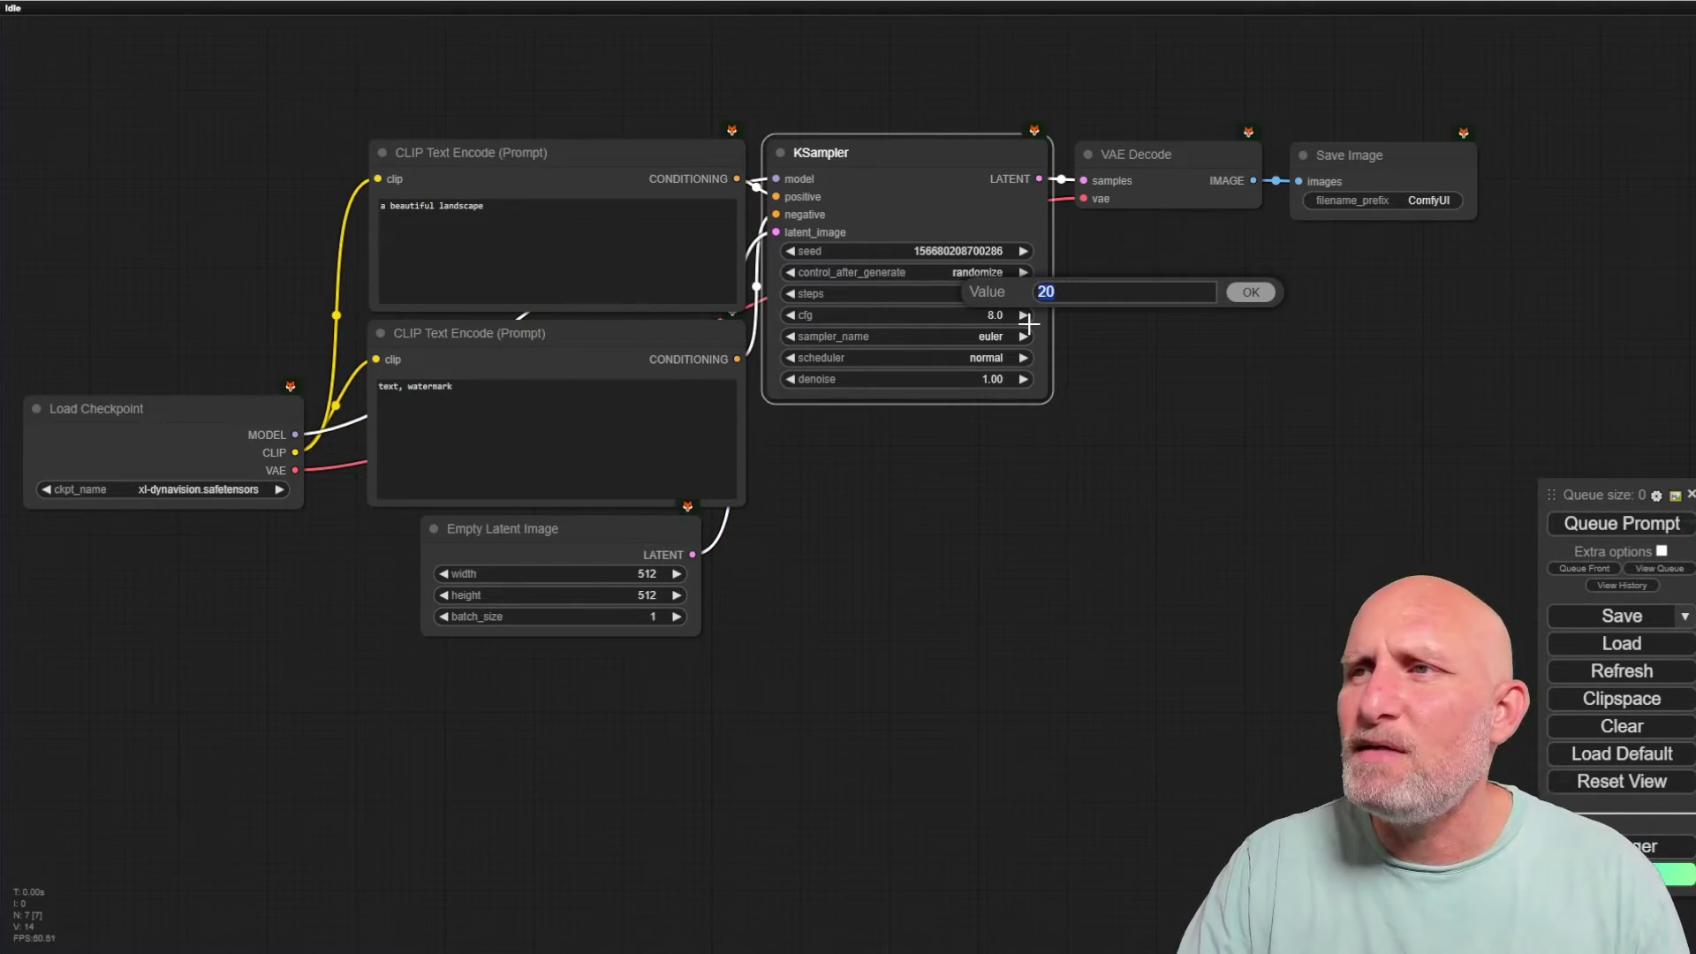
click(639, 575)
click(640, 575)
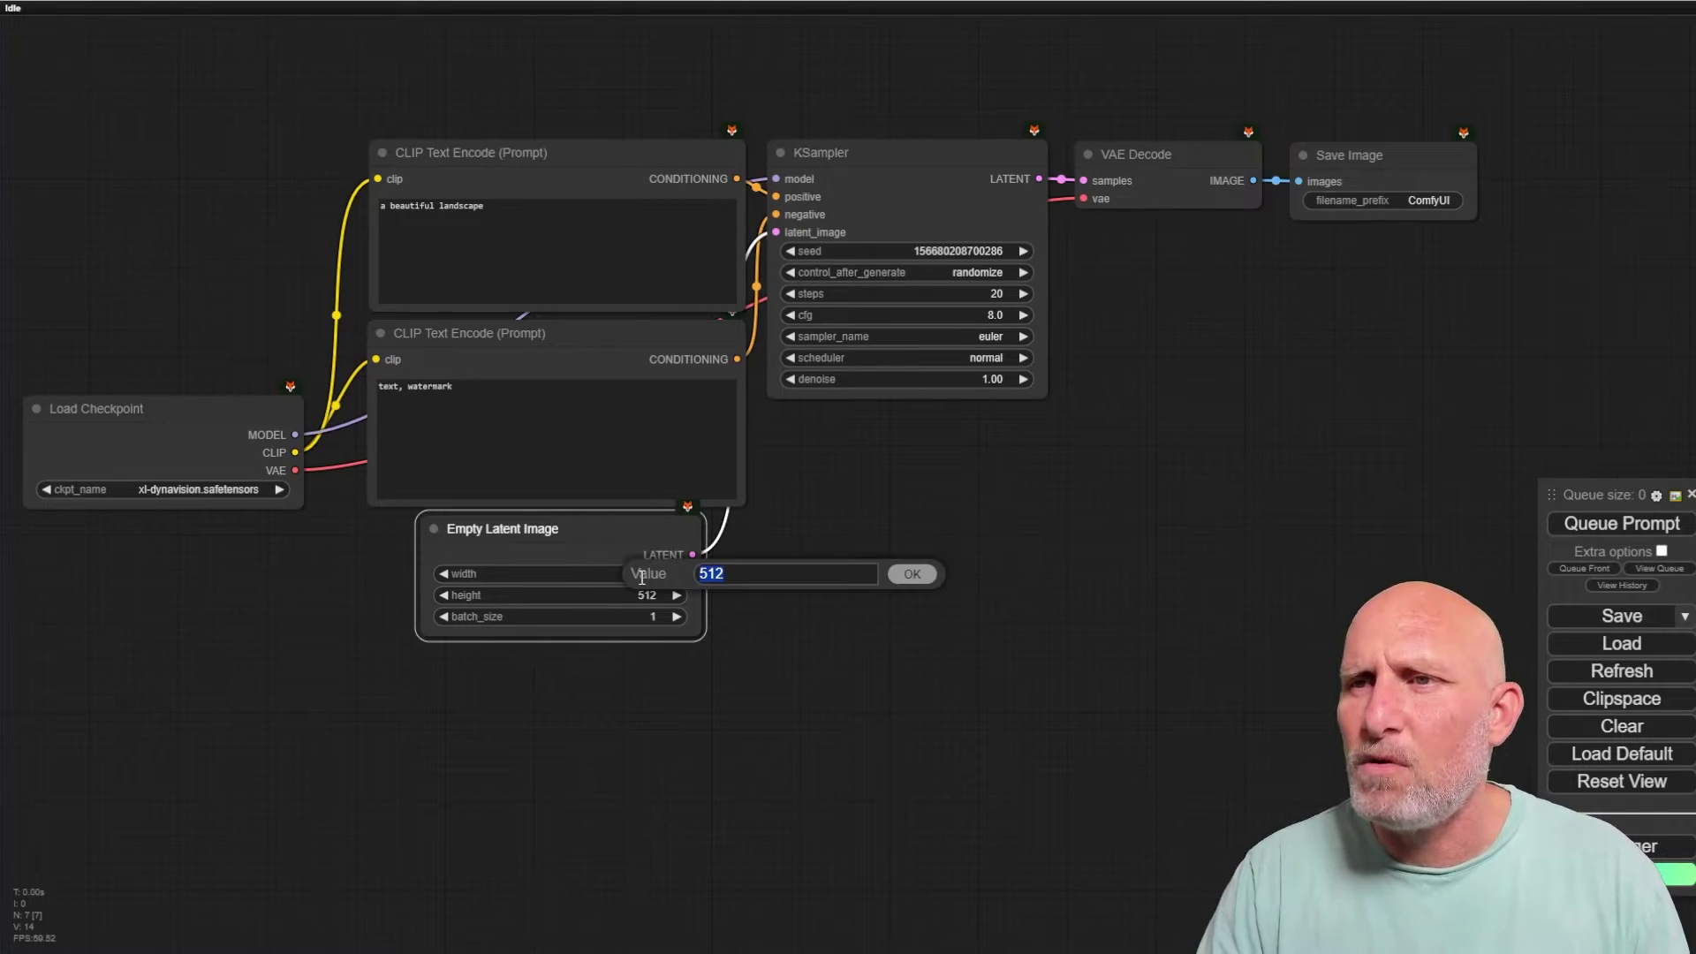
text(1024)
key(Return)
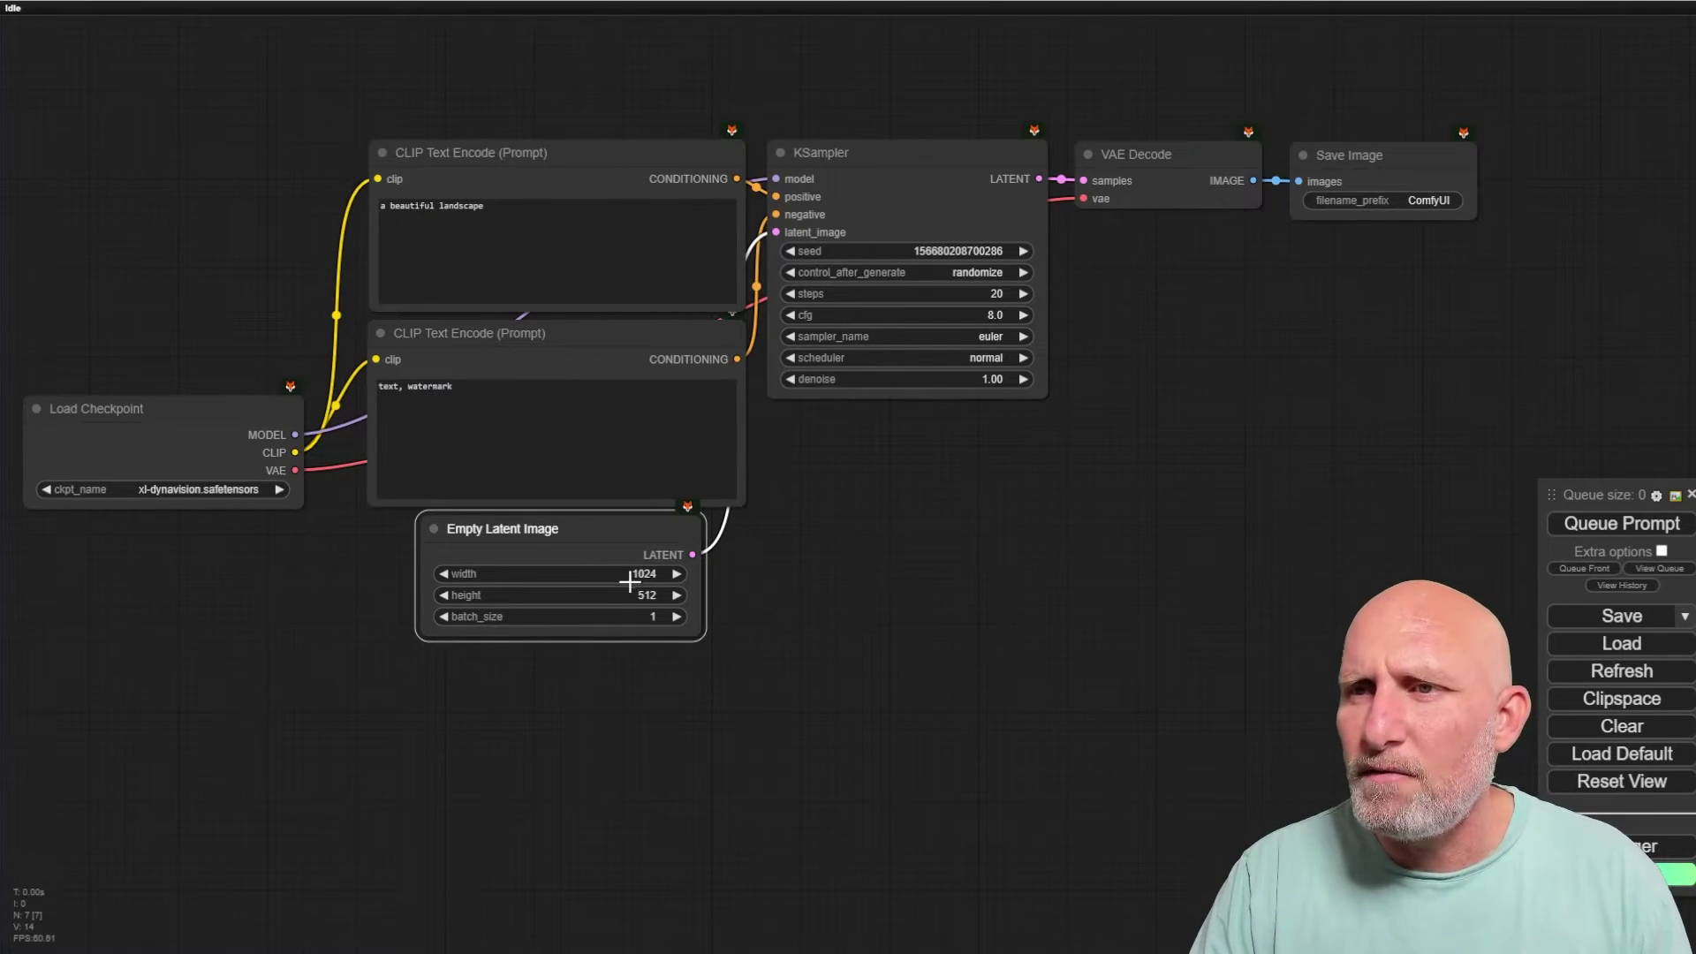
click(638, 593)
text(768)
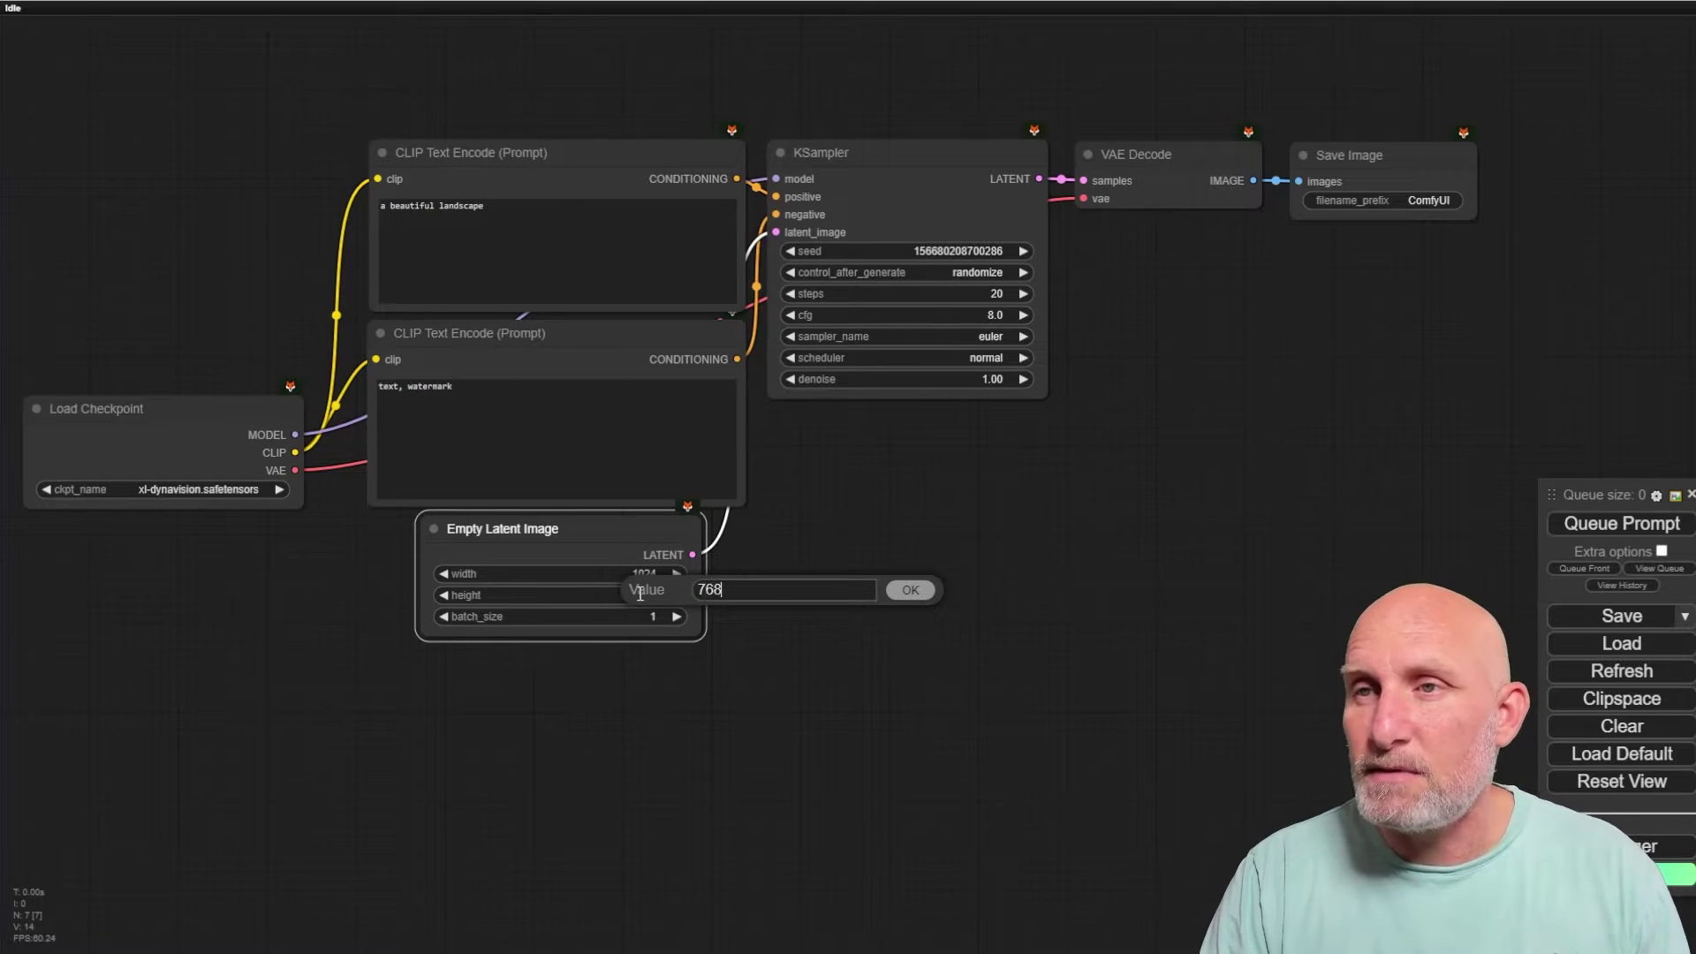
key(Return)
click(635, 579)
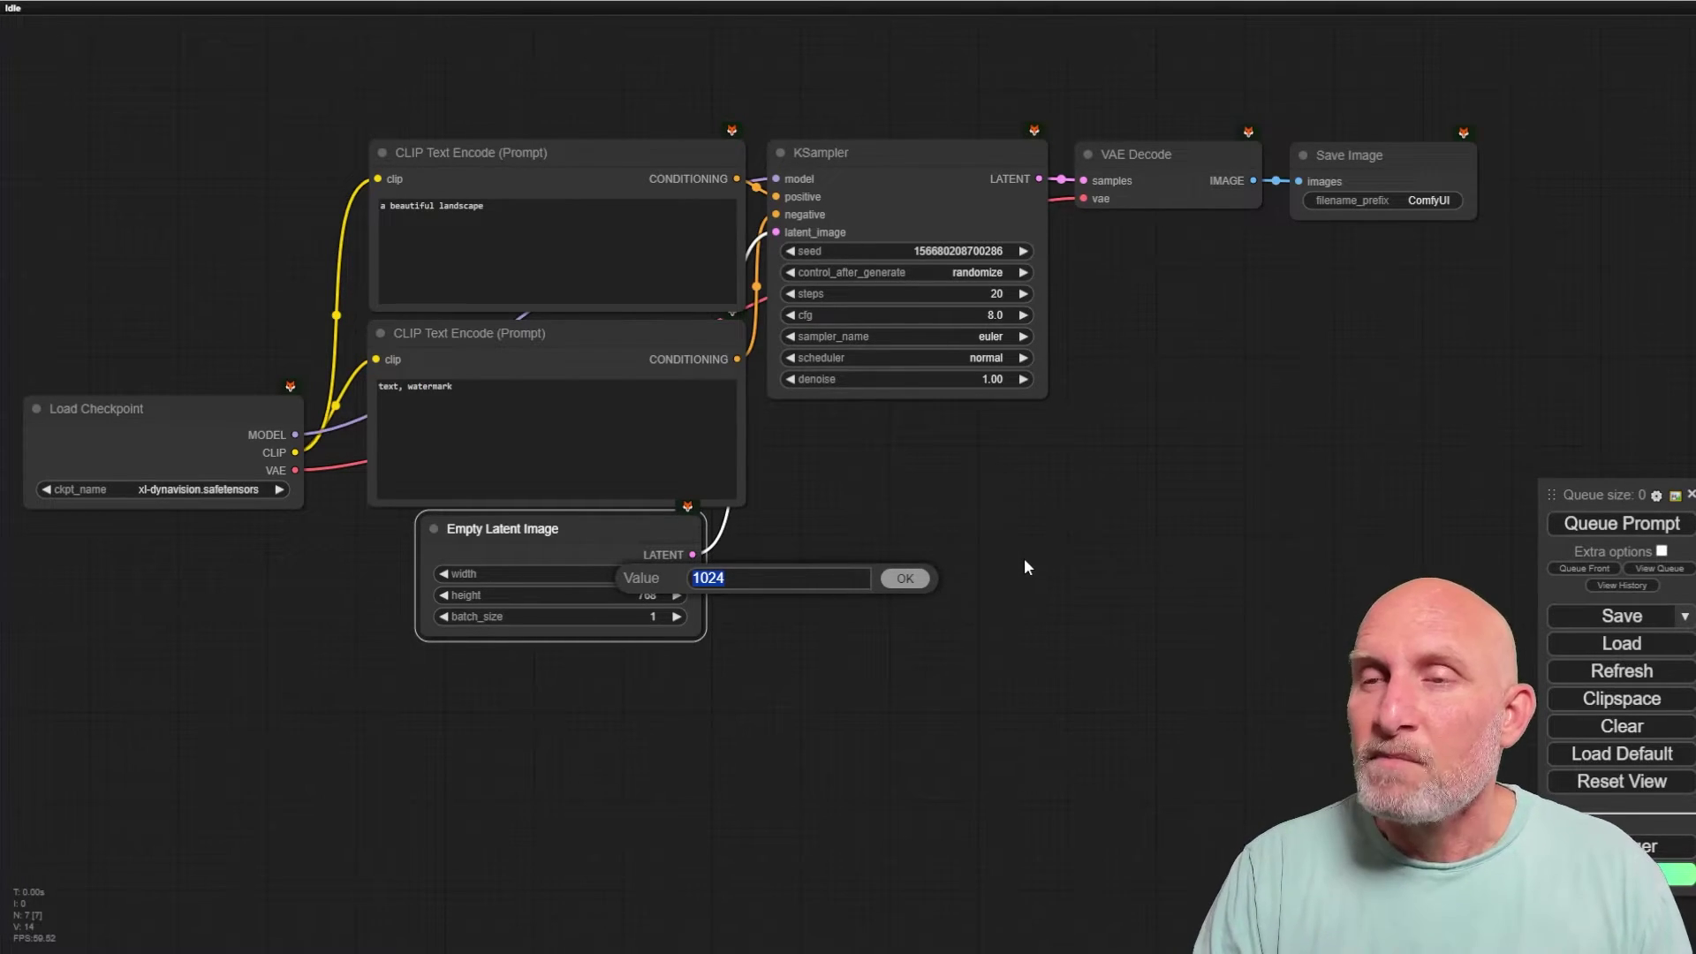
text(1280)
key(Return)
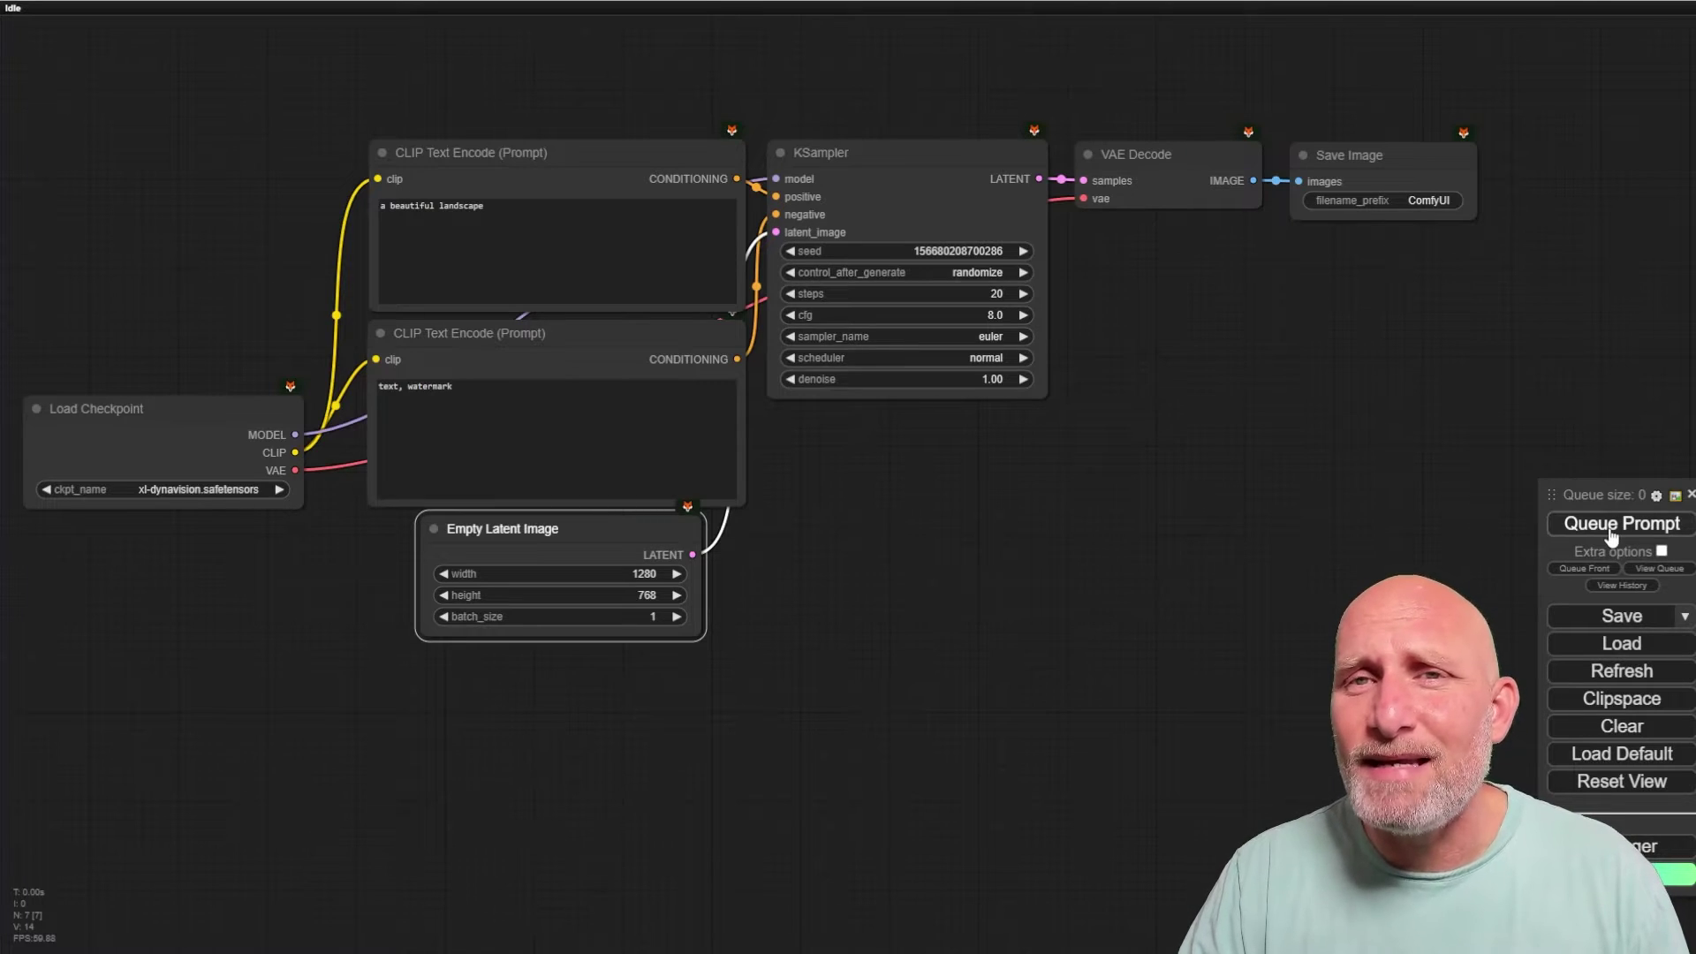
- Replace the Save Image node with a Preview Image node fed by VAE Decode, and queue the prompt
click(1384, 158)
key(Delete)
drag(1256, 179, 1174, 282)
click(1201, 453)
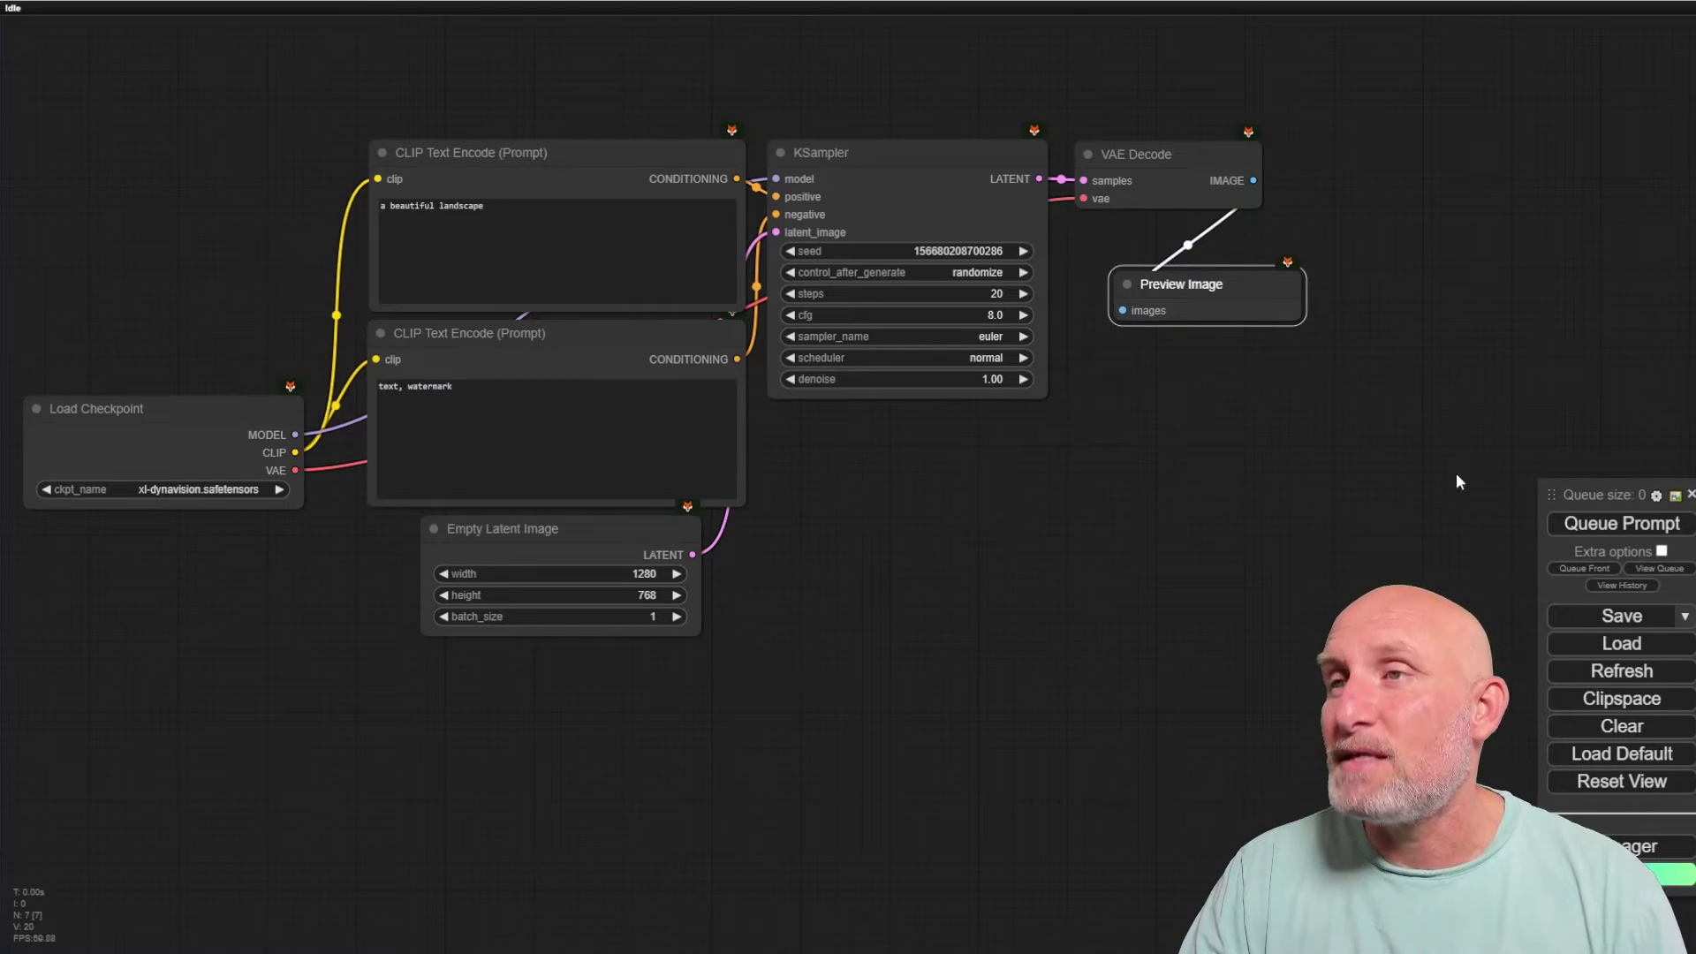
click(1622, 523)
- Enlarge the Preview Image node and place it beside VAE Decode, clear of the other nodes
drag(1301, 510, 1561, 682)
drag(1330, 292, 963, 431)
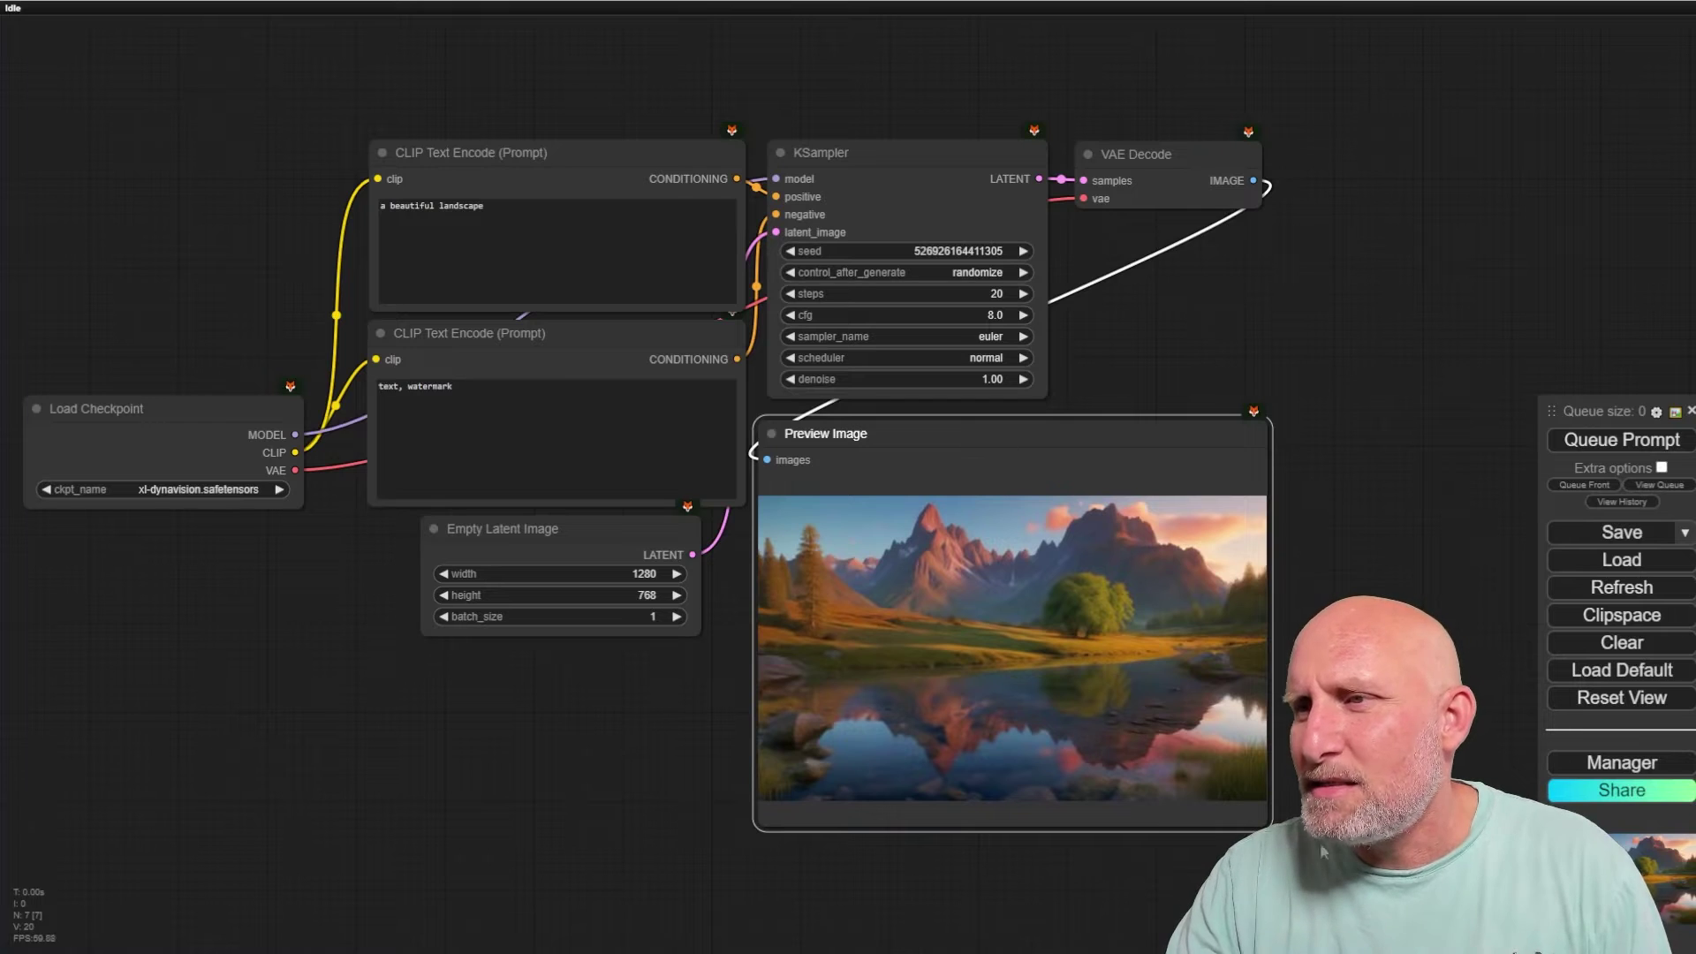
drag(1274, 819, 1410, 842)
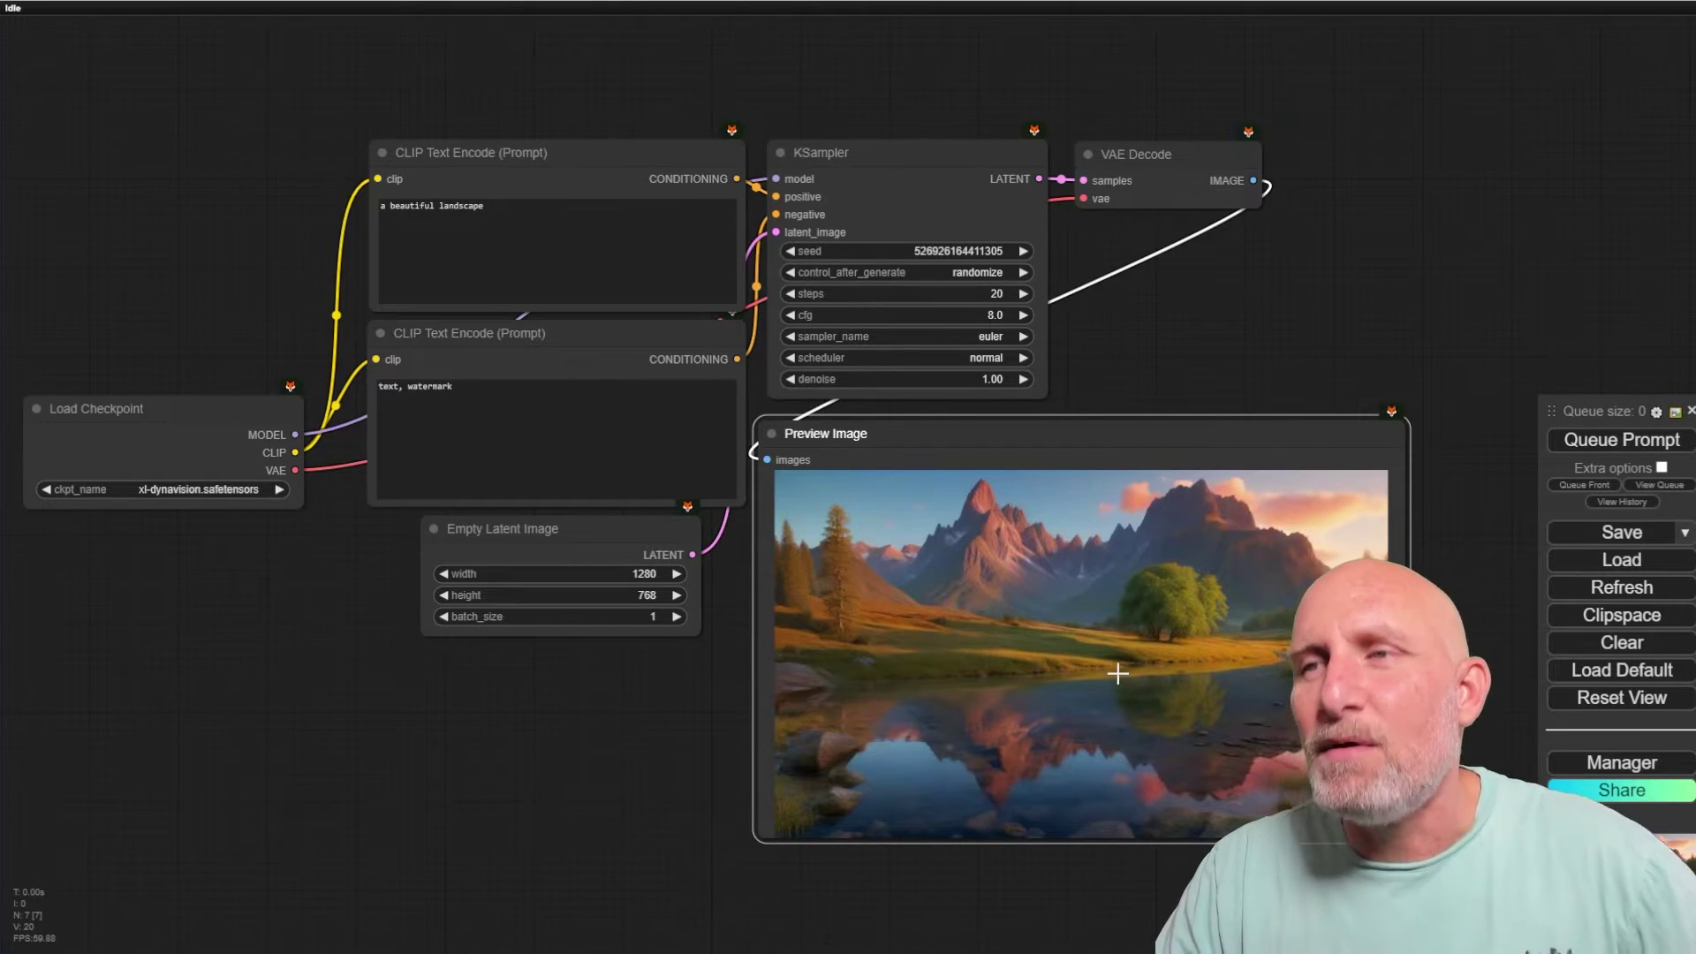
scroll(922, 517, down, 4)
scroll(954, 530, up, 2)
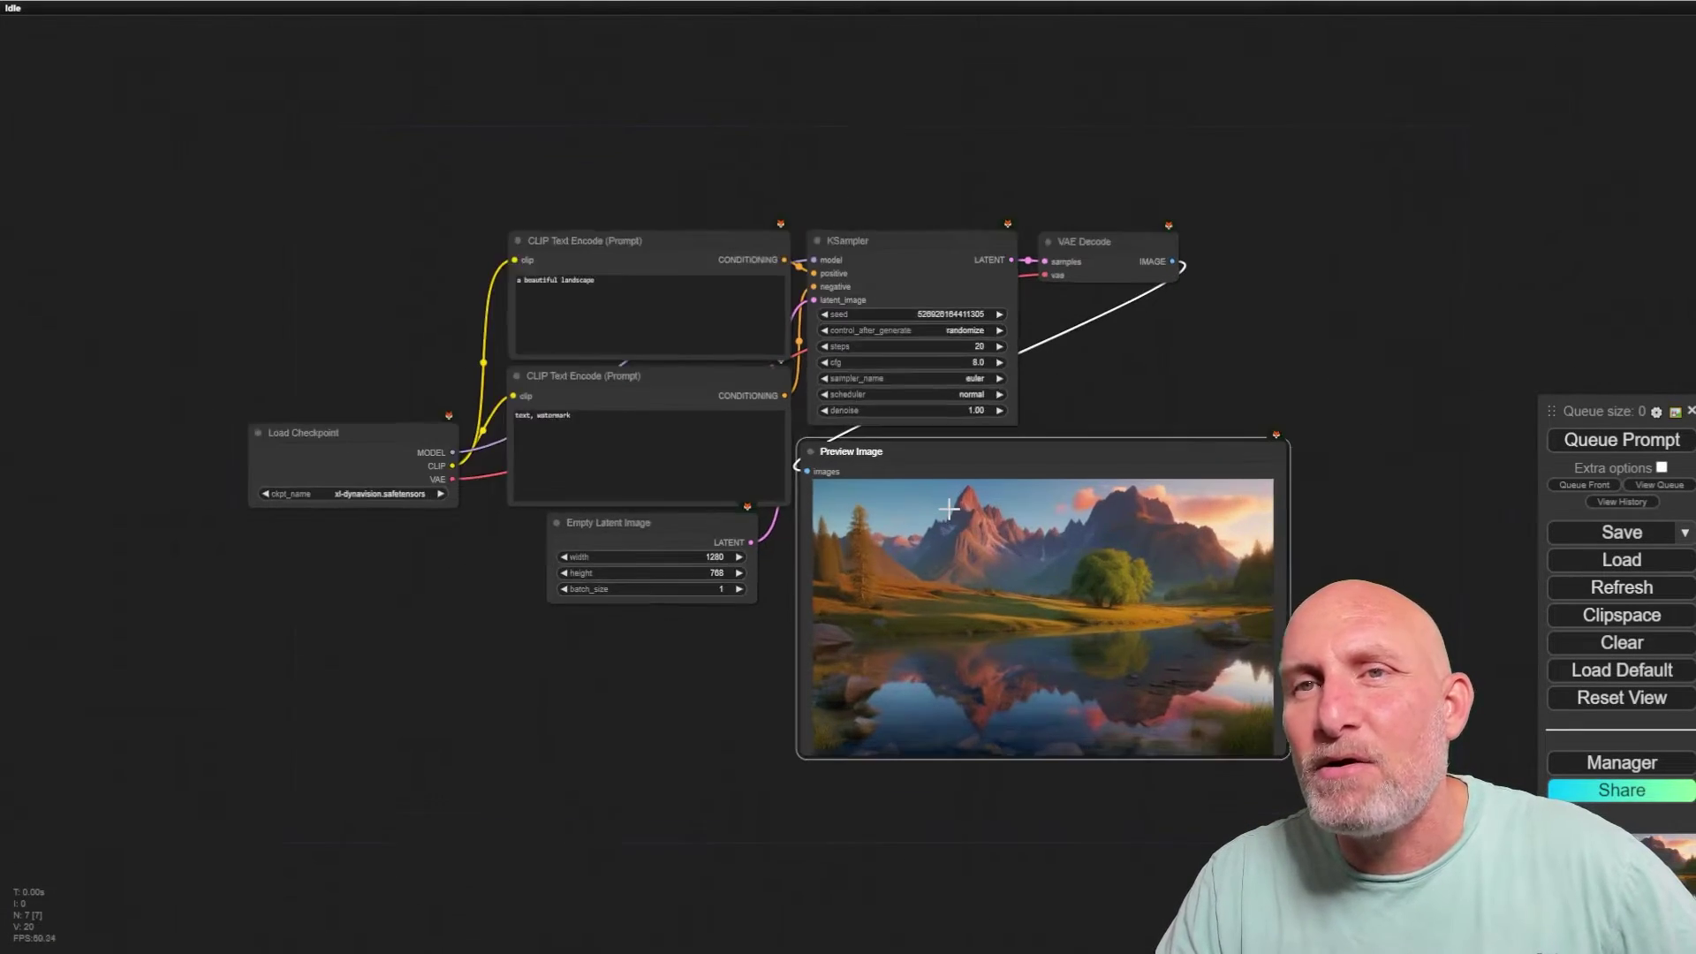
drag(958, 446, 1376, 226)
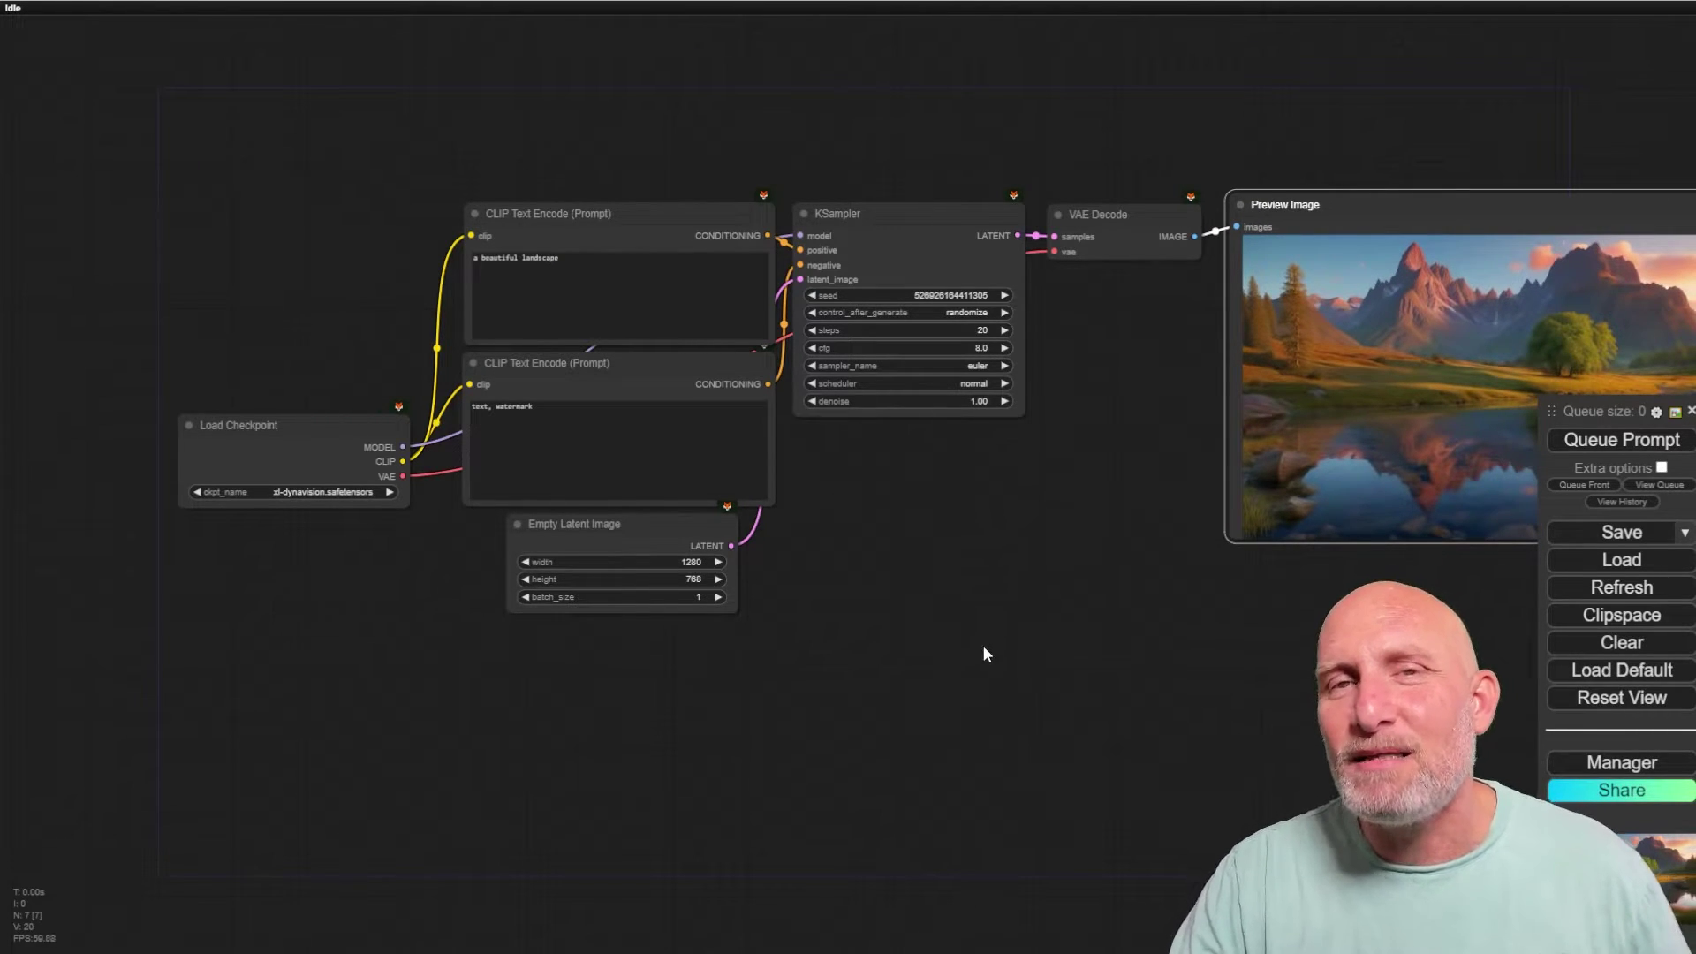
- Search the Custom Nodes Manager for "ollama", review the matching extensions and close the manager
click(1630, 771)
click(838, 323)
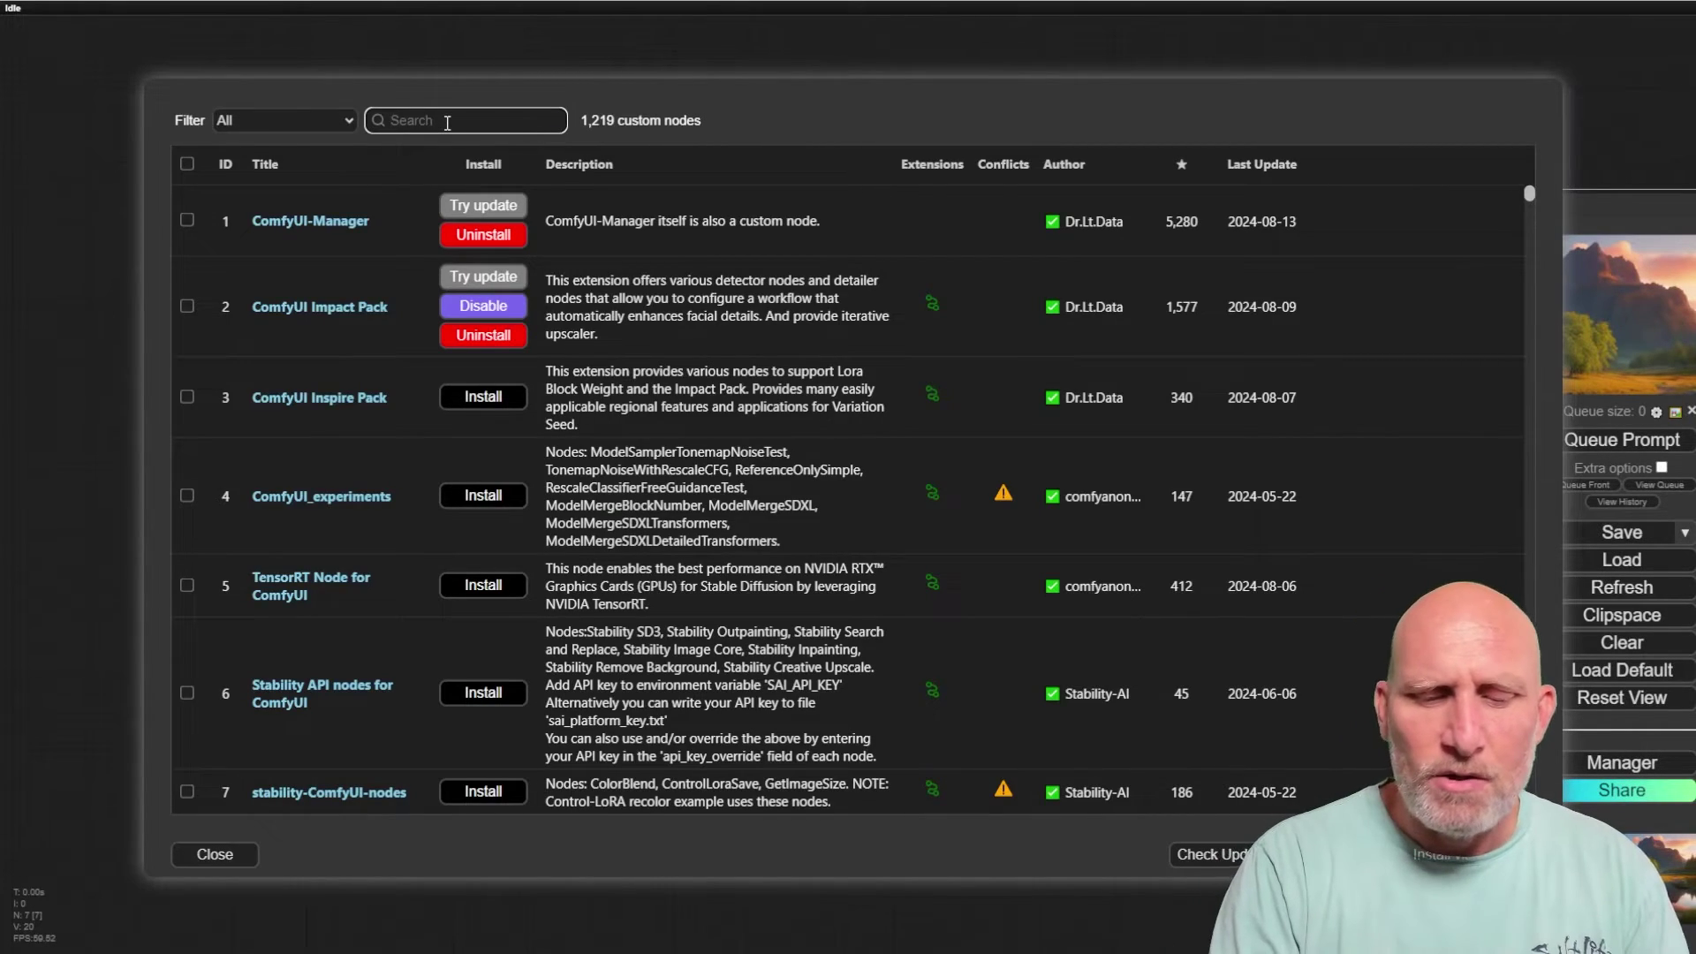
click(447, 122)
text(ollama)
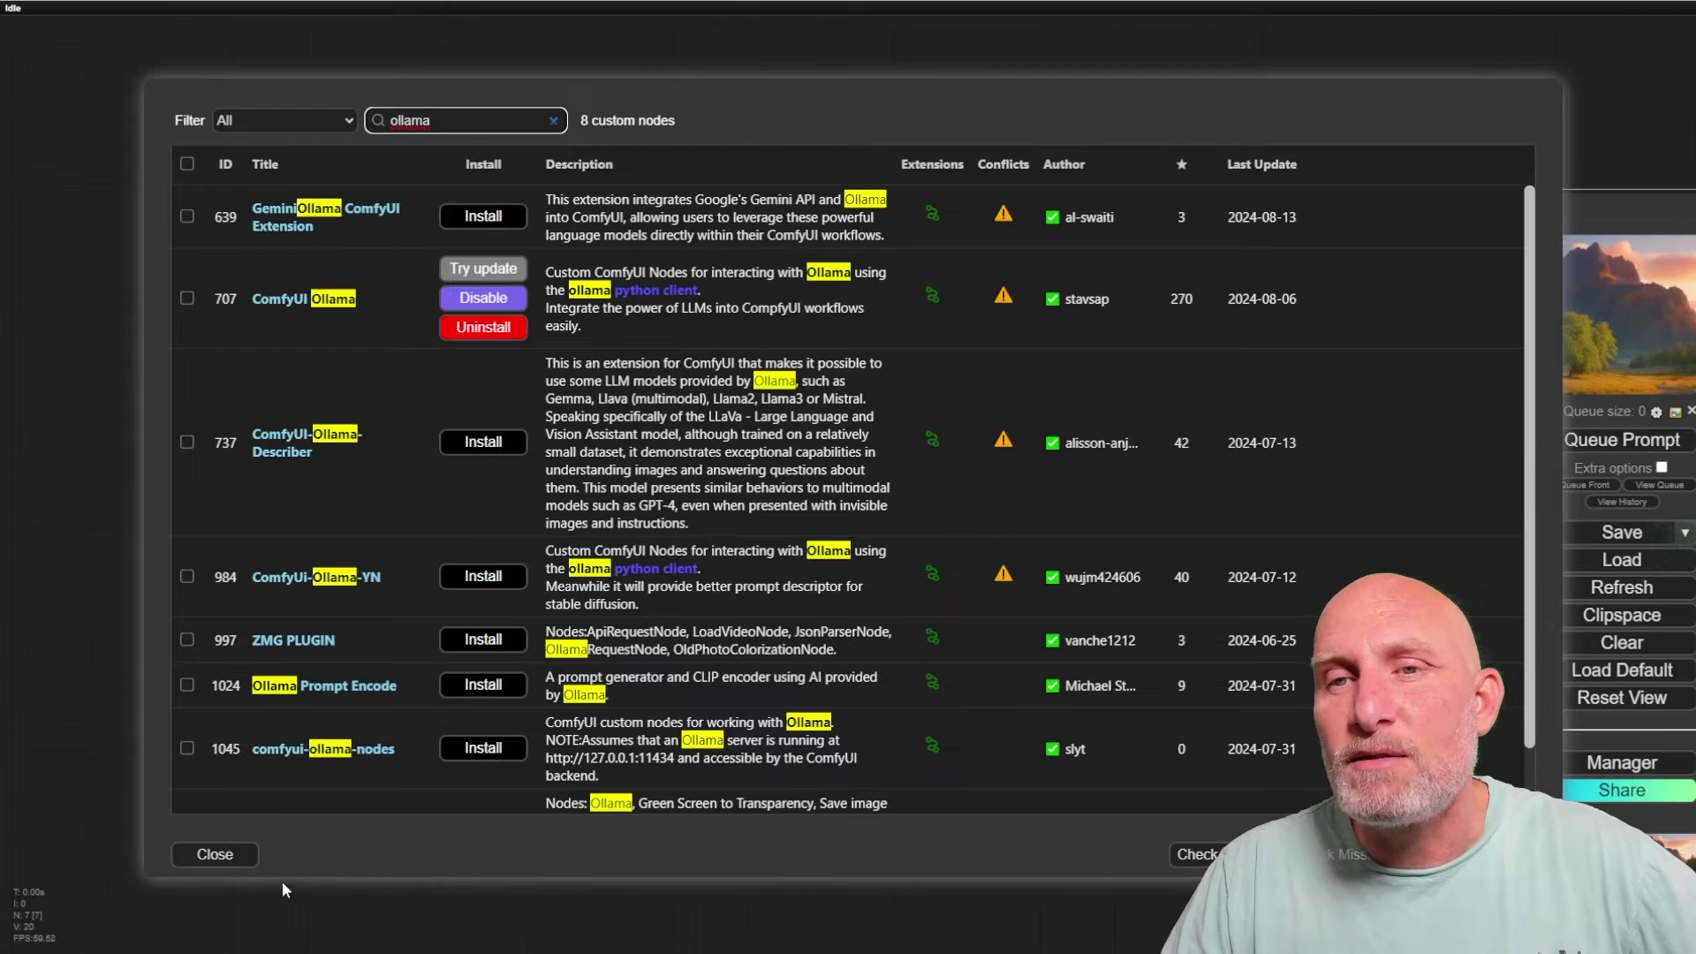
click(227, 861)
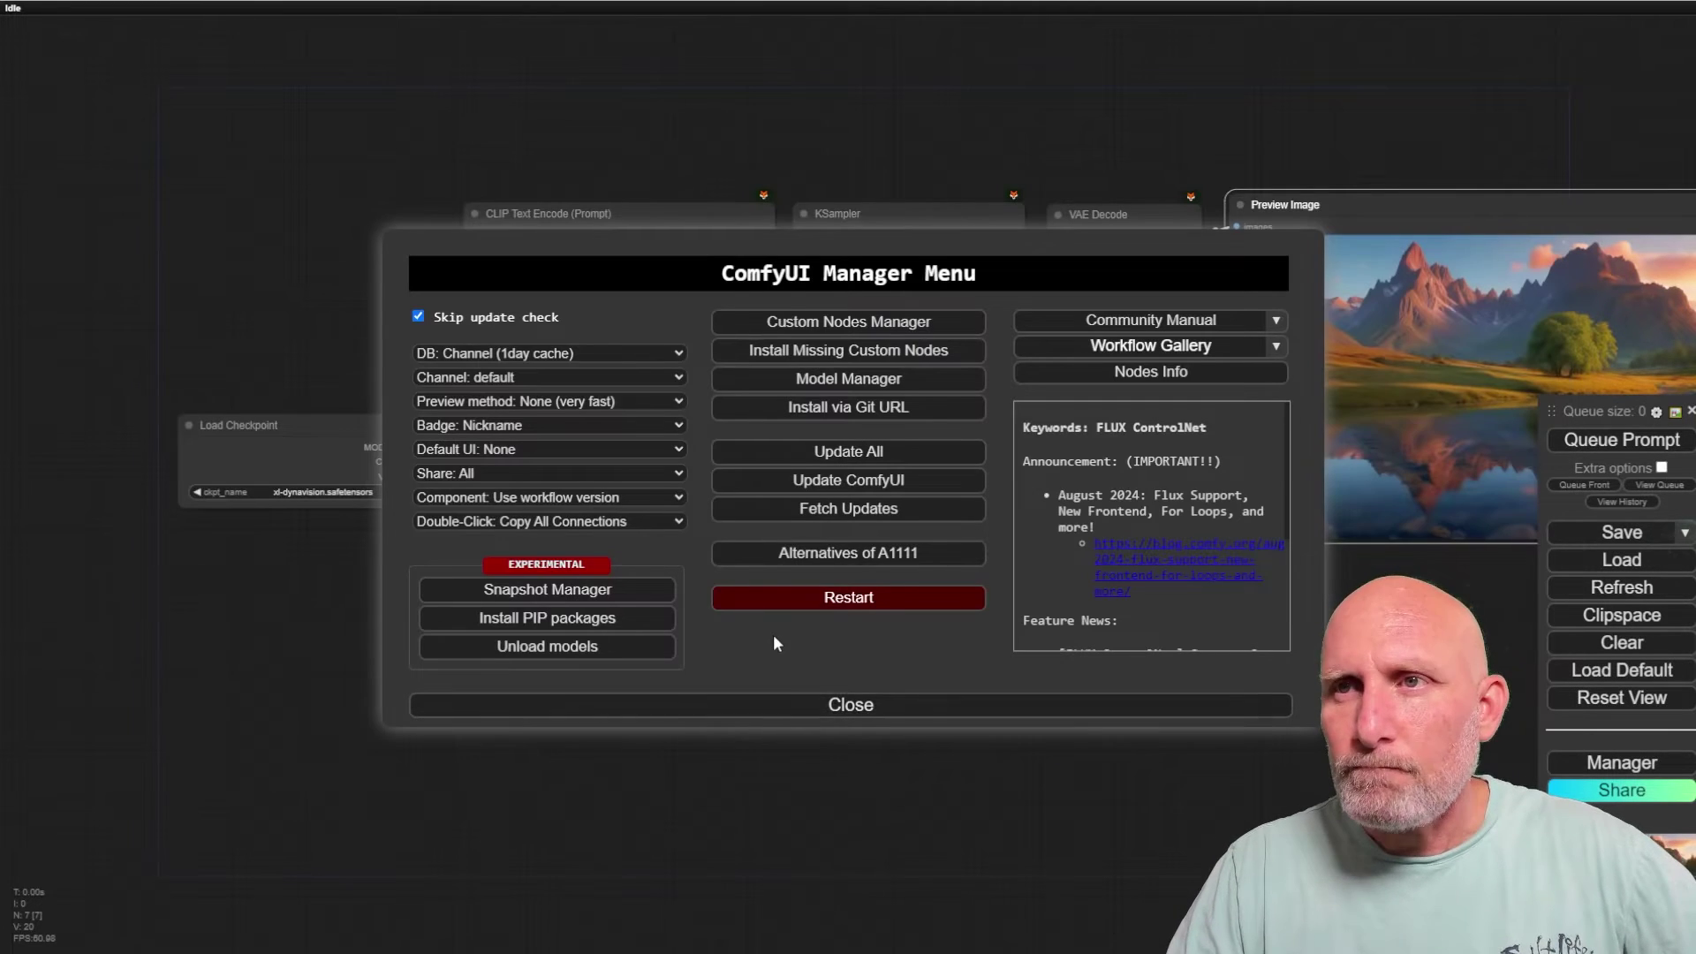
click(850, 704)
double_click(1007, 555)
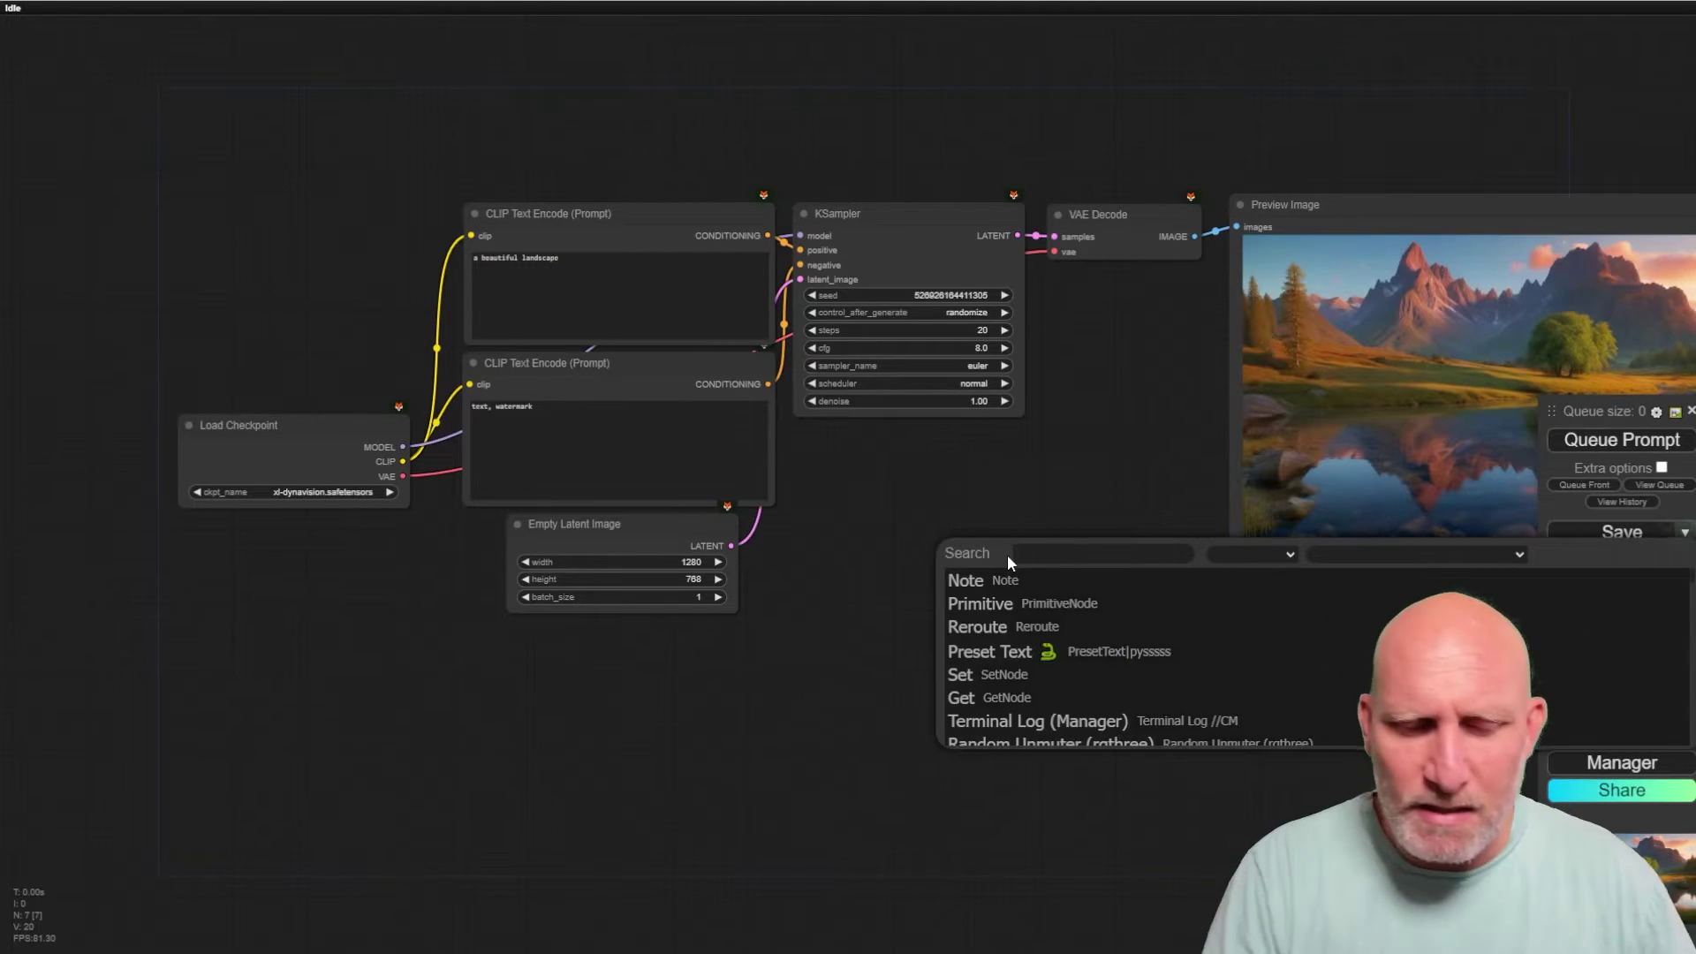
text(ollama)
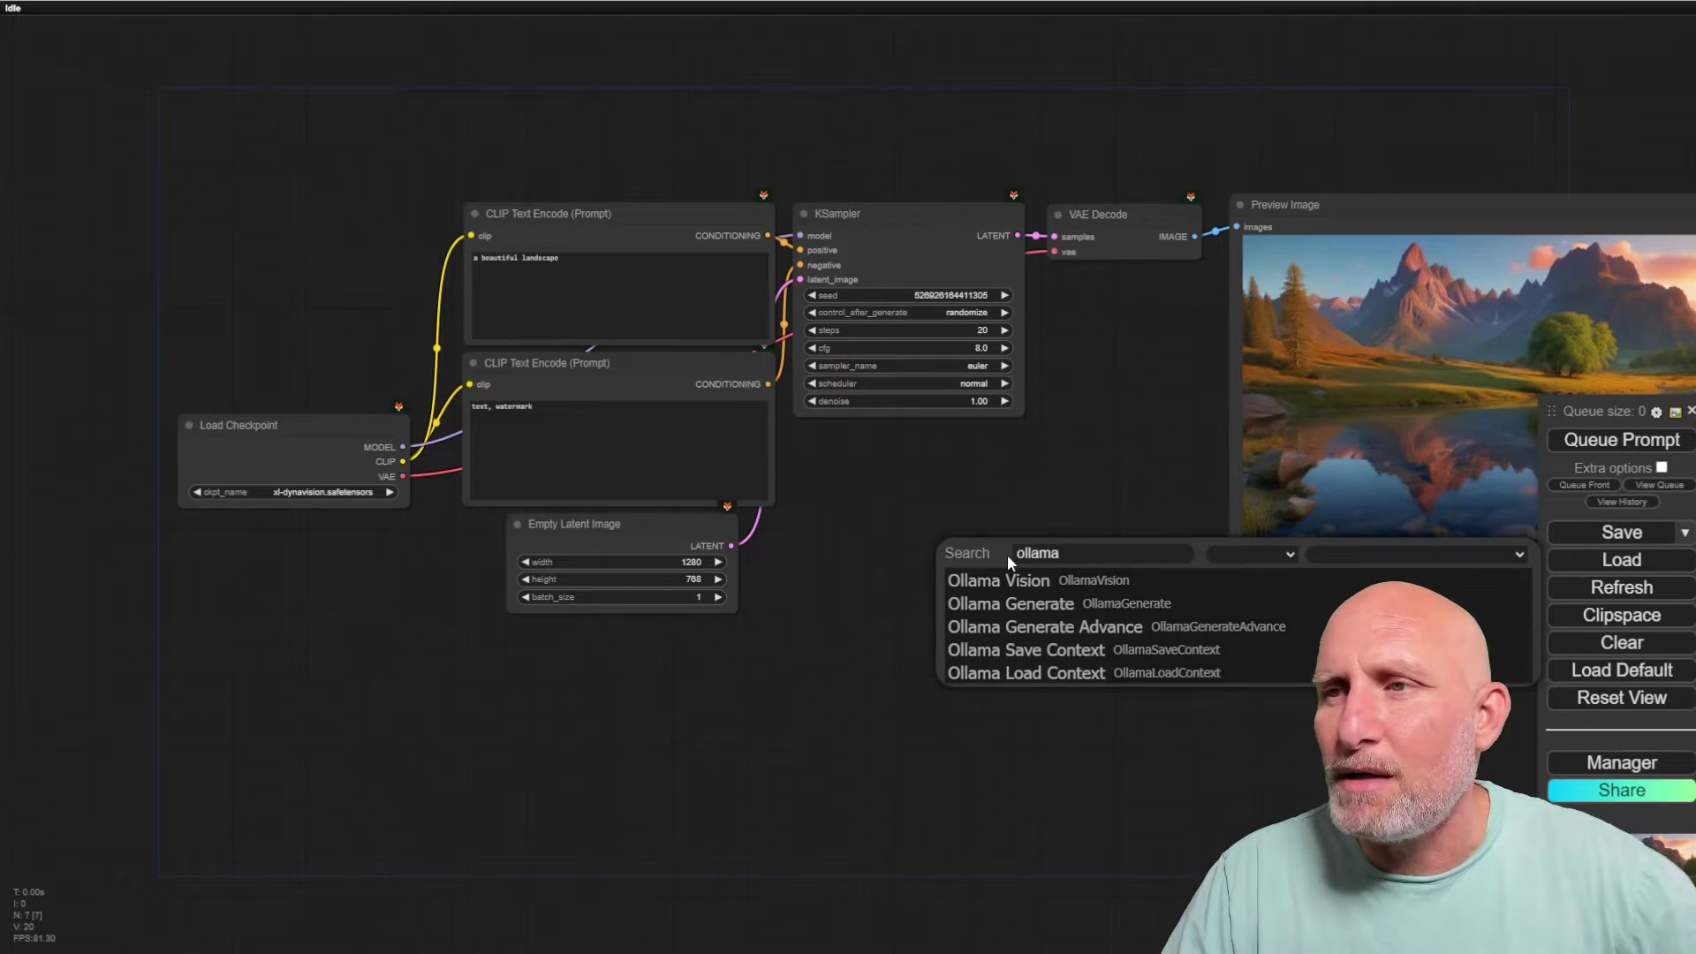
click(984, 707)
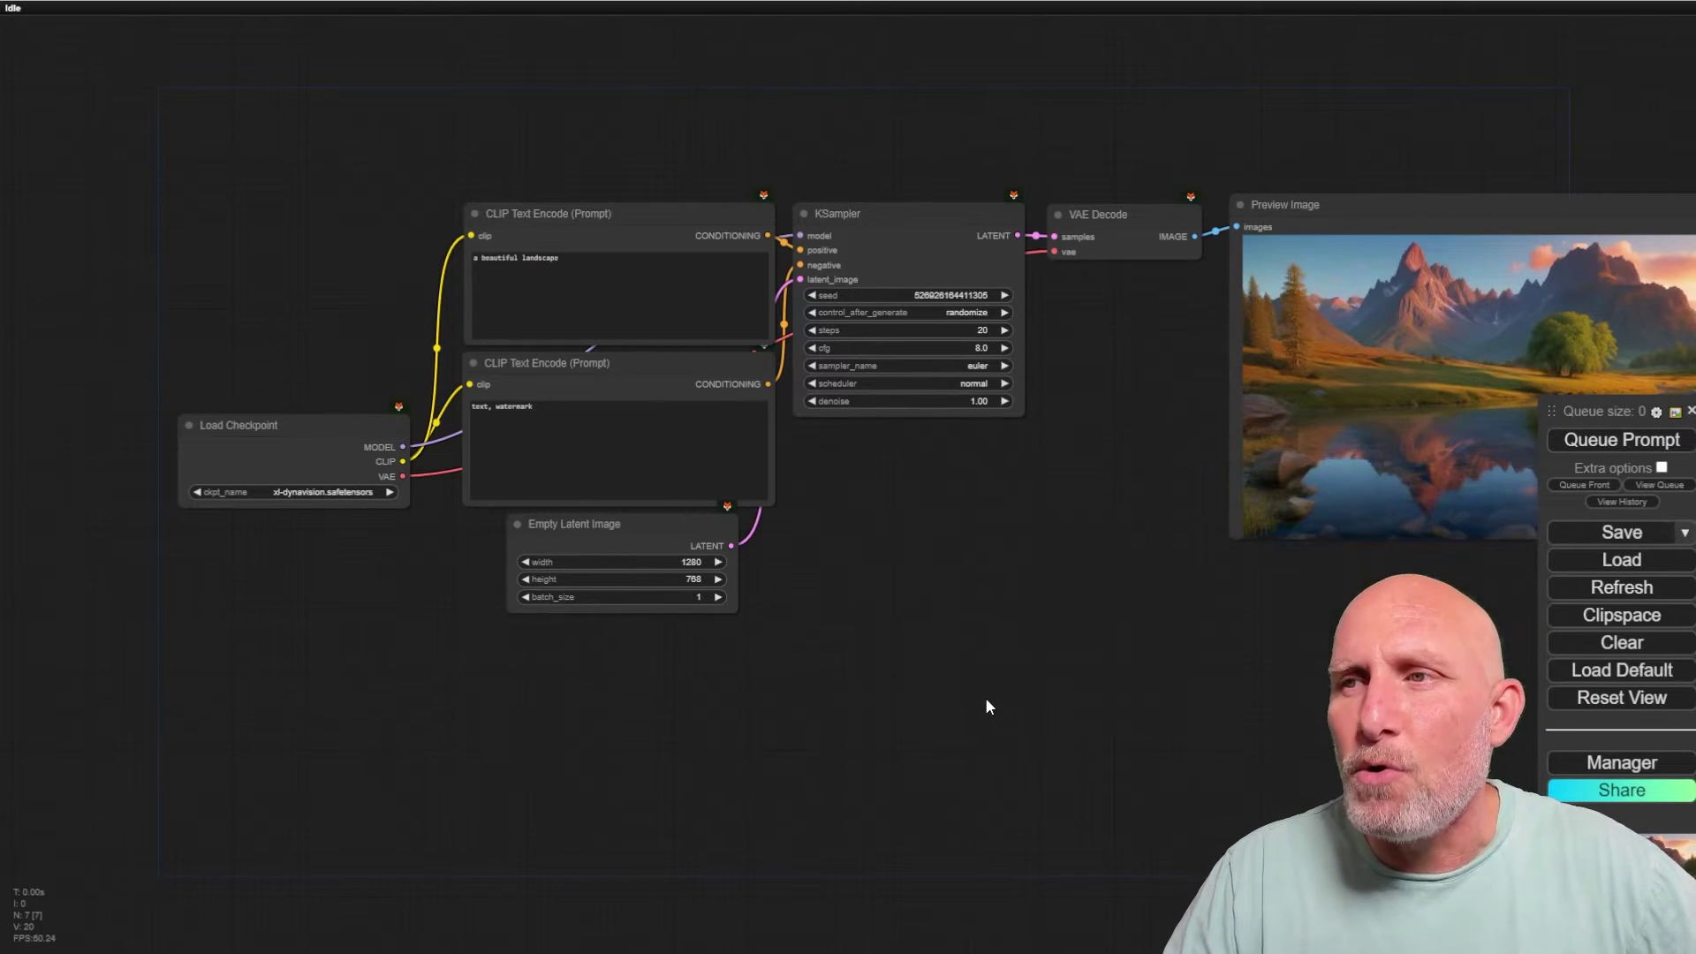
- Add an Ollama Generate node to the canvas and place it in the free area below the KSampler
double_click(971, 556)
text(olla)
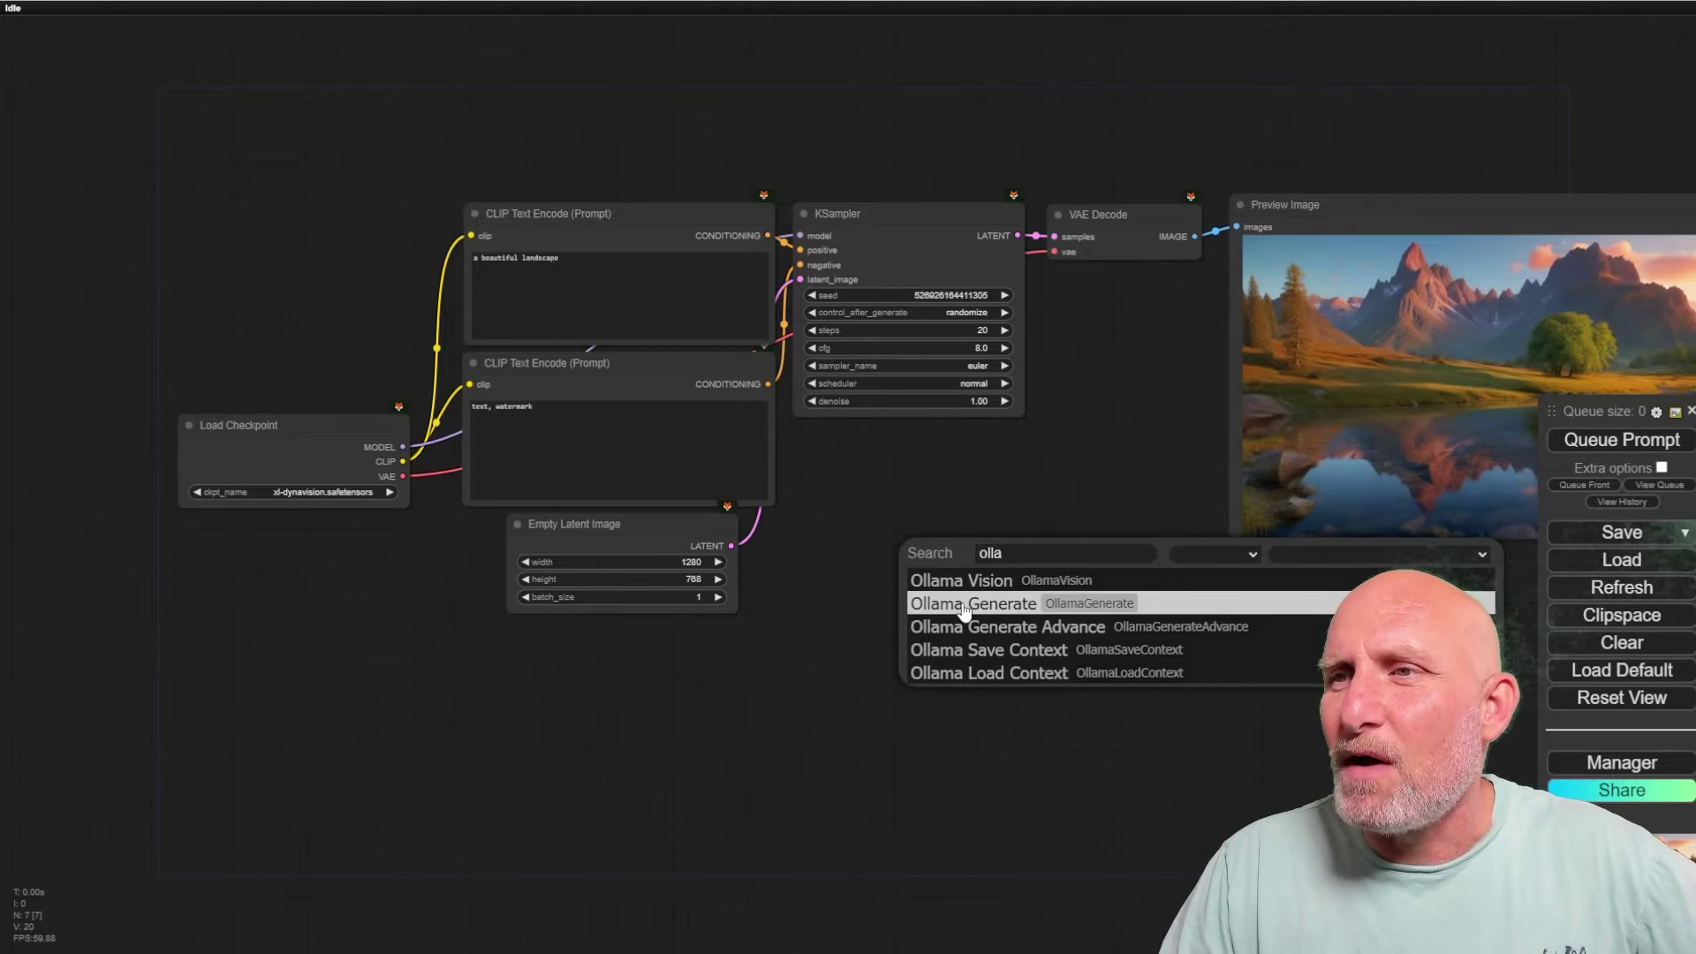
click(991, 608)
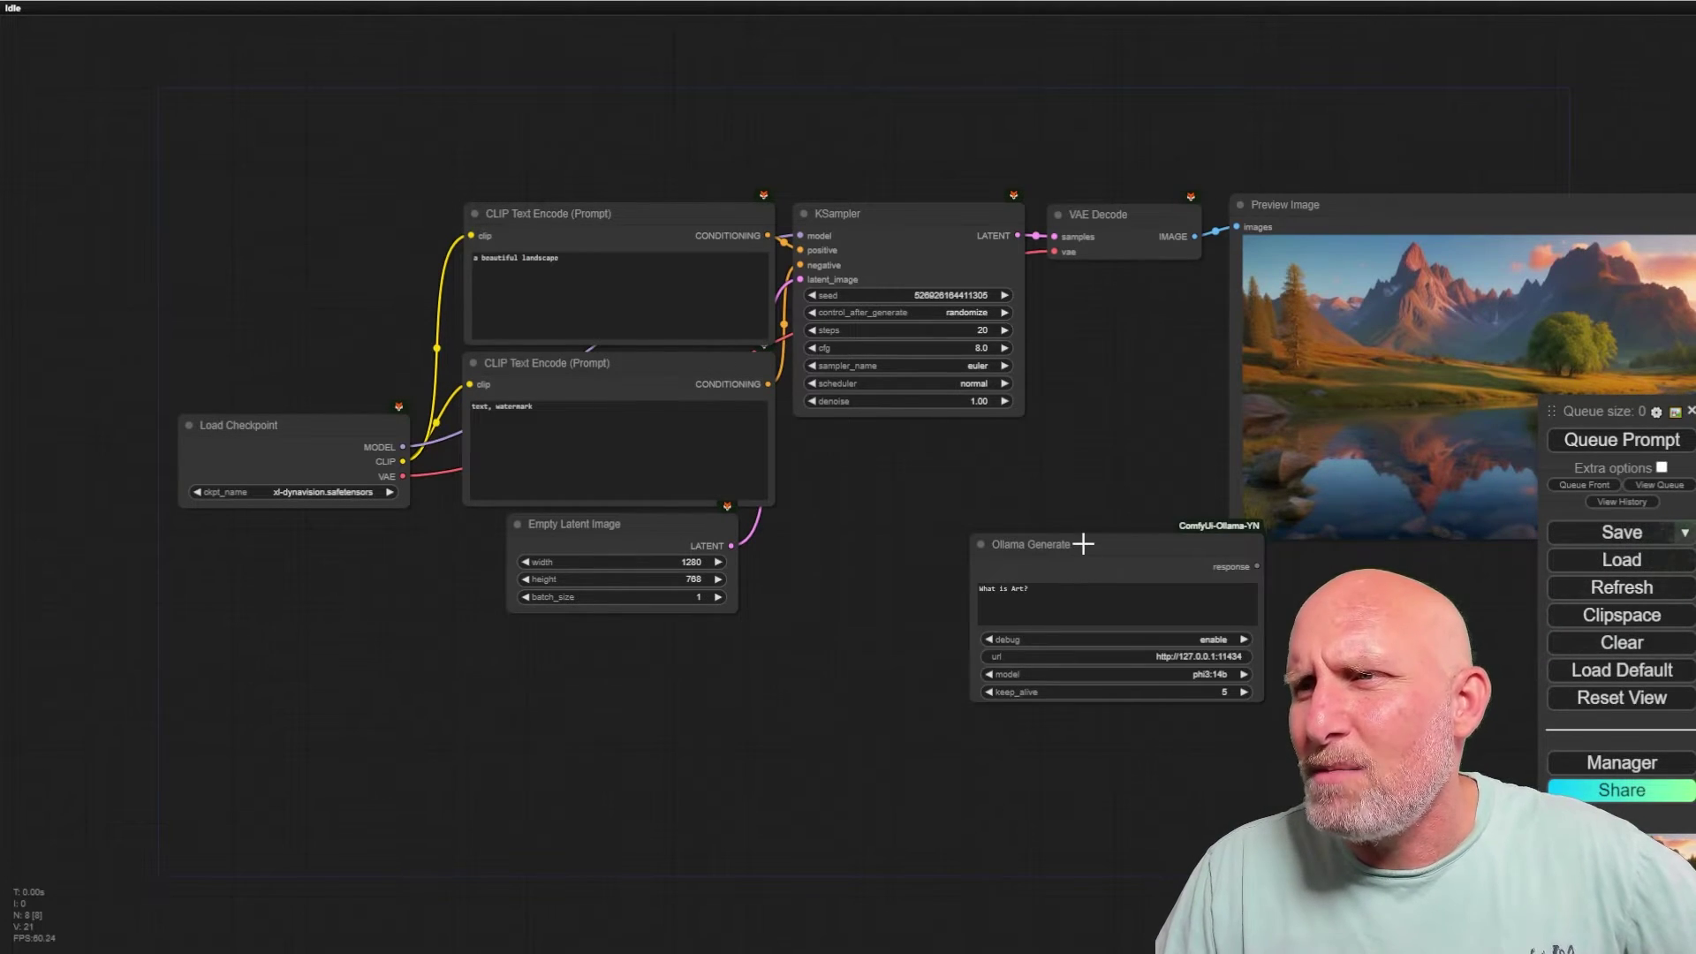
drag(1084, 545, 919, 482)
scroll(949, 625, up, 5)
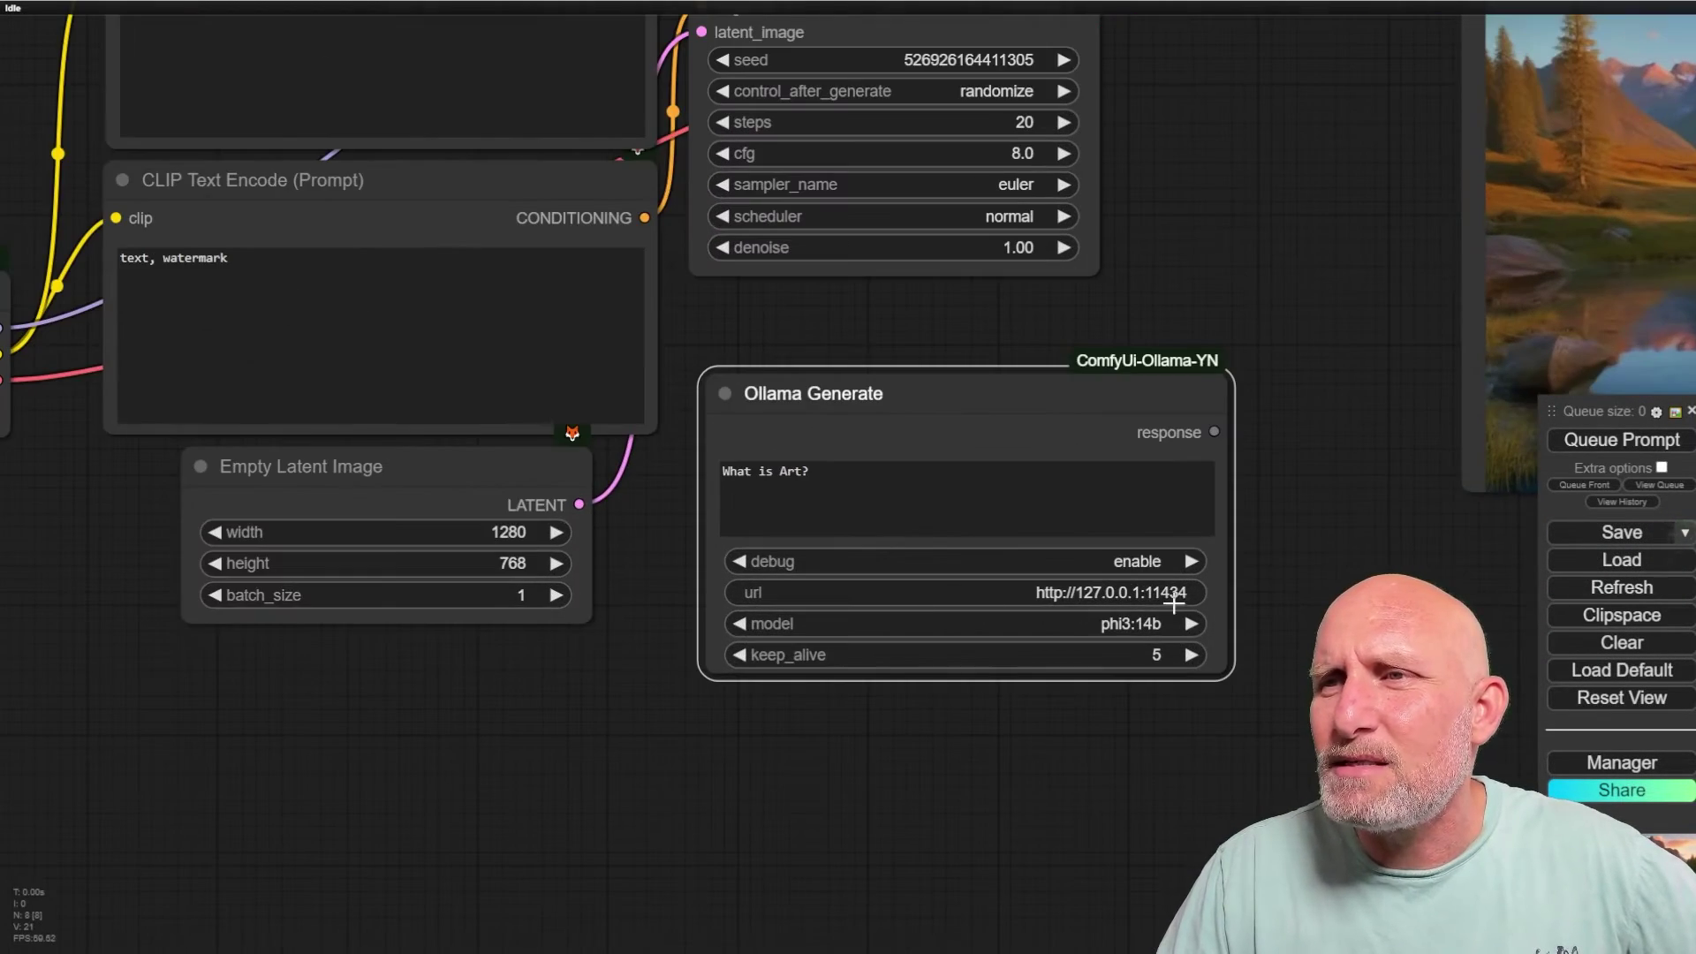
scroll(1242, 510, down, 3)
- Review the prompt field and the available models in the Ollama Generate node without changing the selection
click(978, 481)
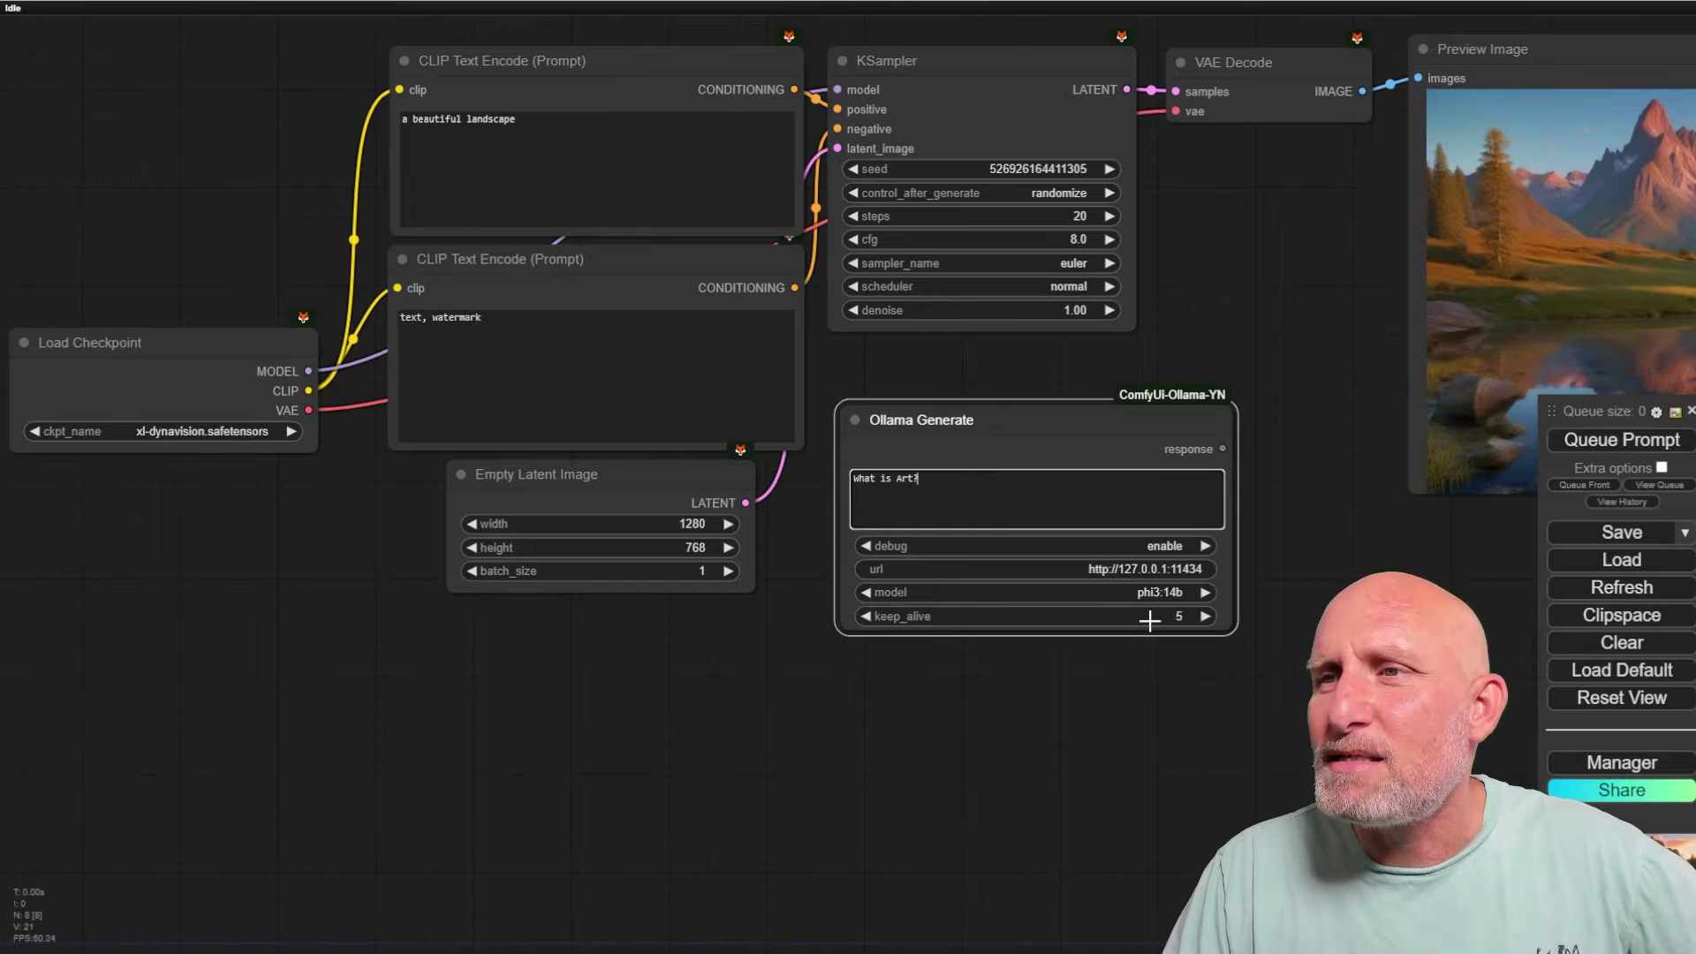
click(1164, 587)
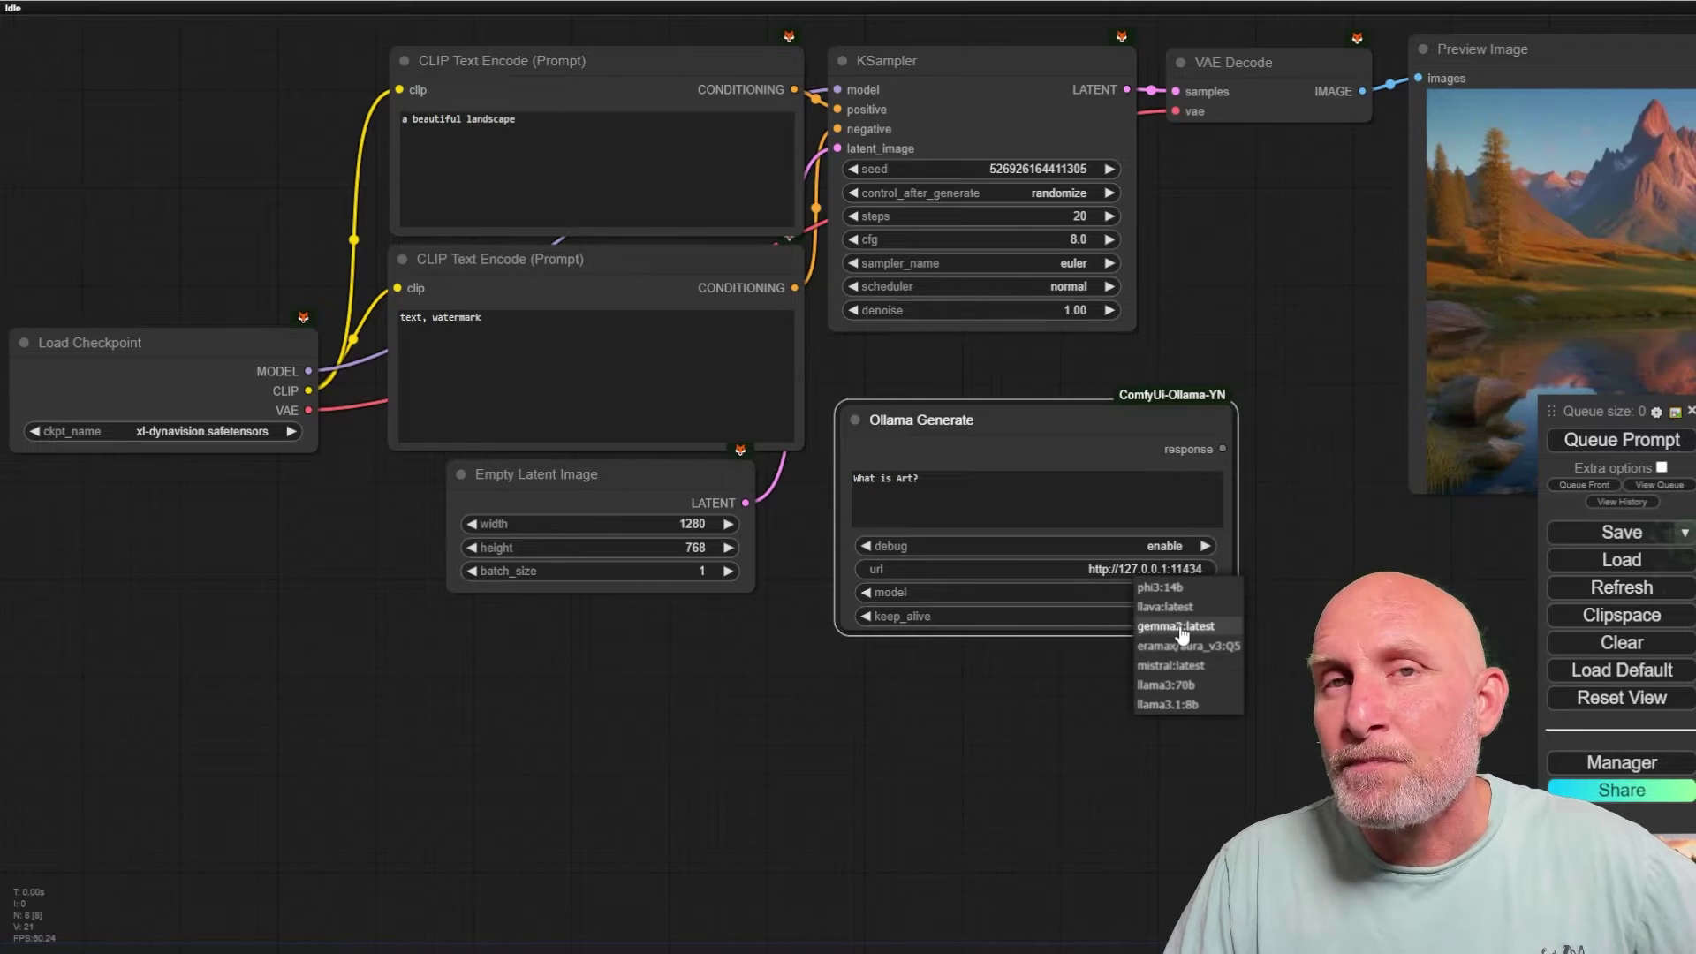
click(914, 727)
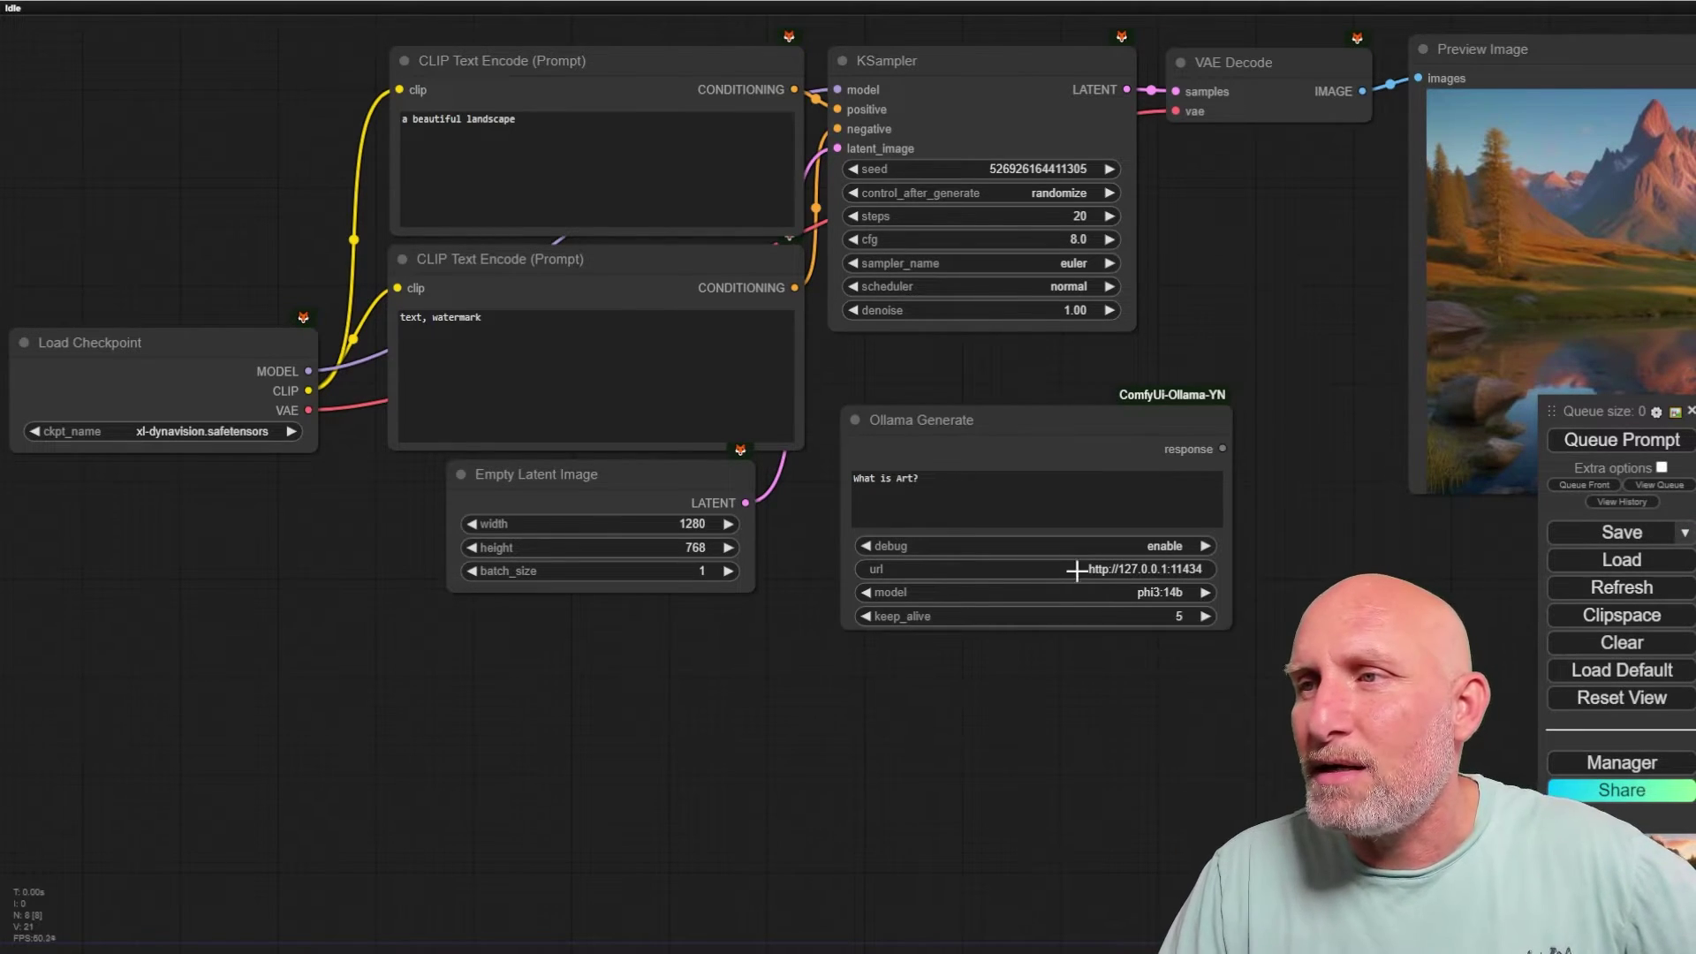
click(1171, 574)
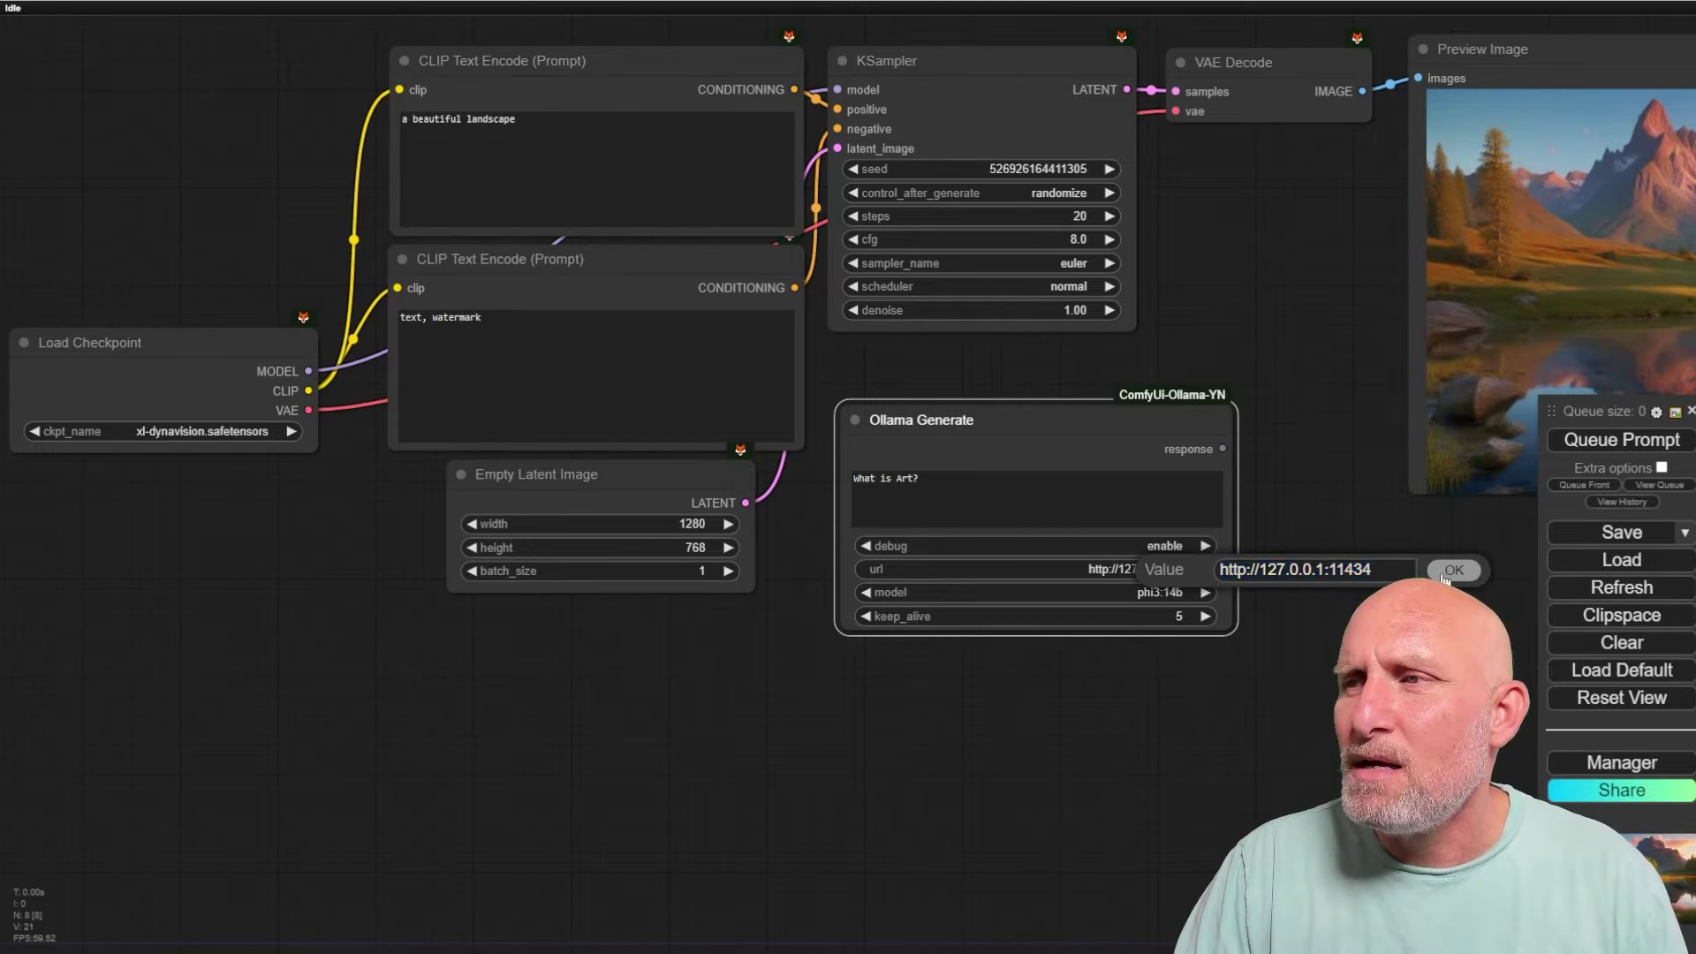
click(1144, 592)
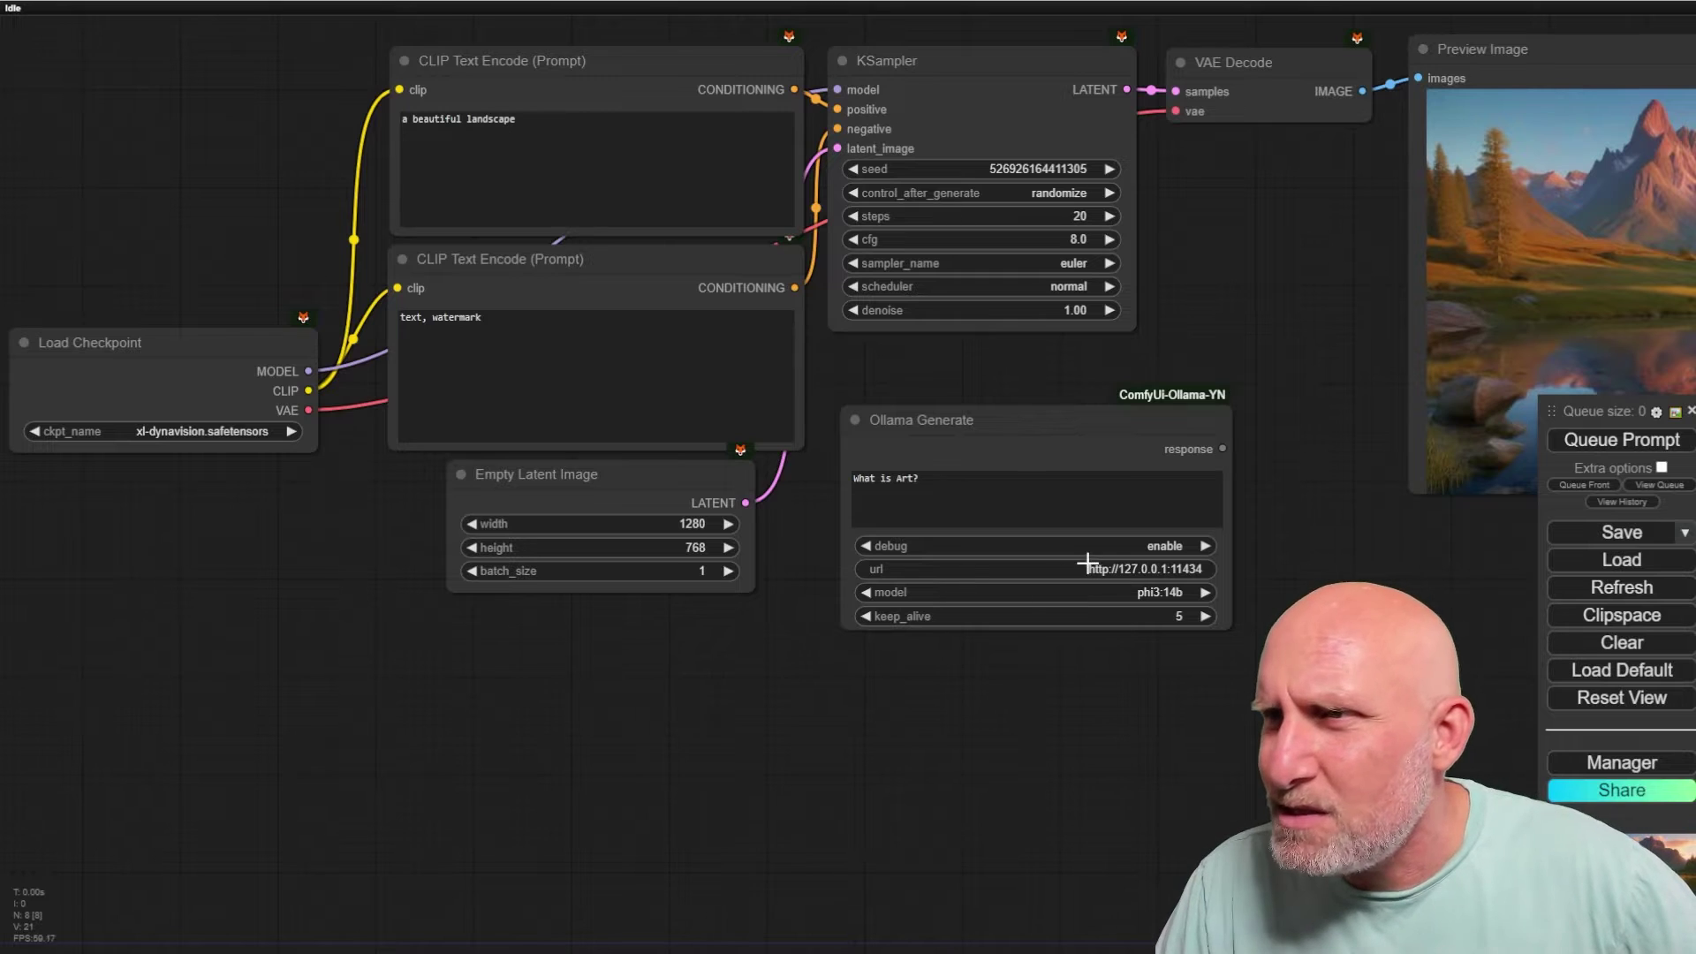
click(1195, 571)
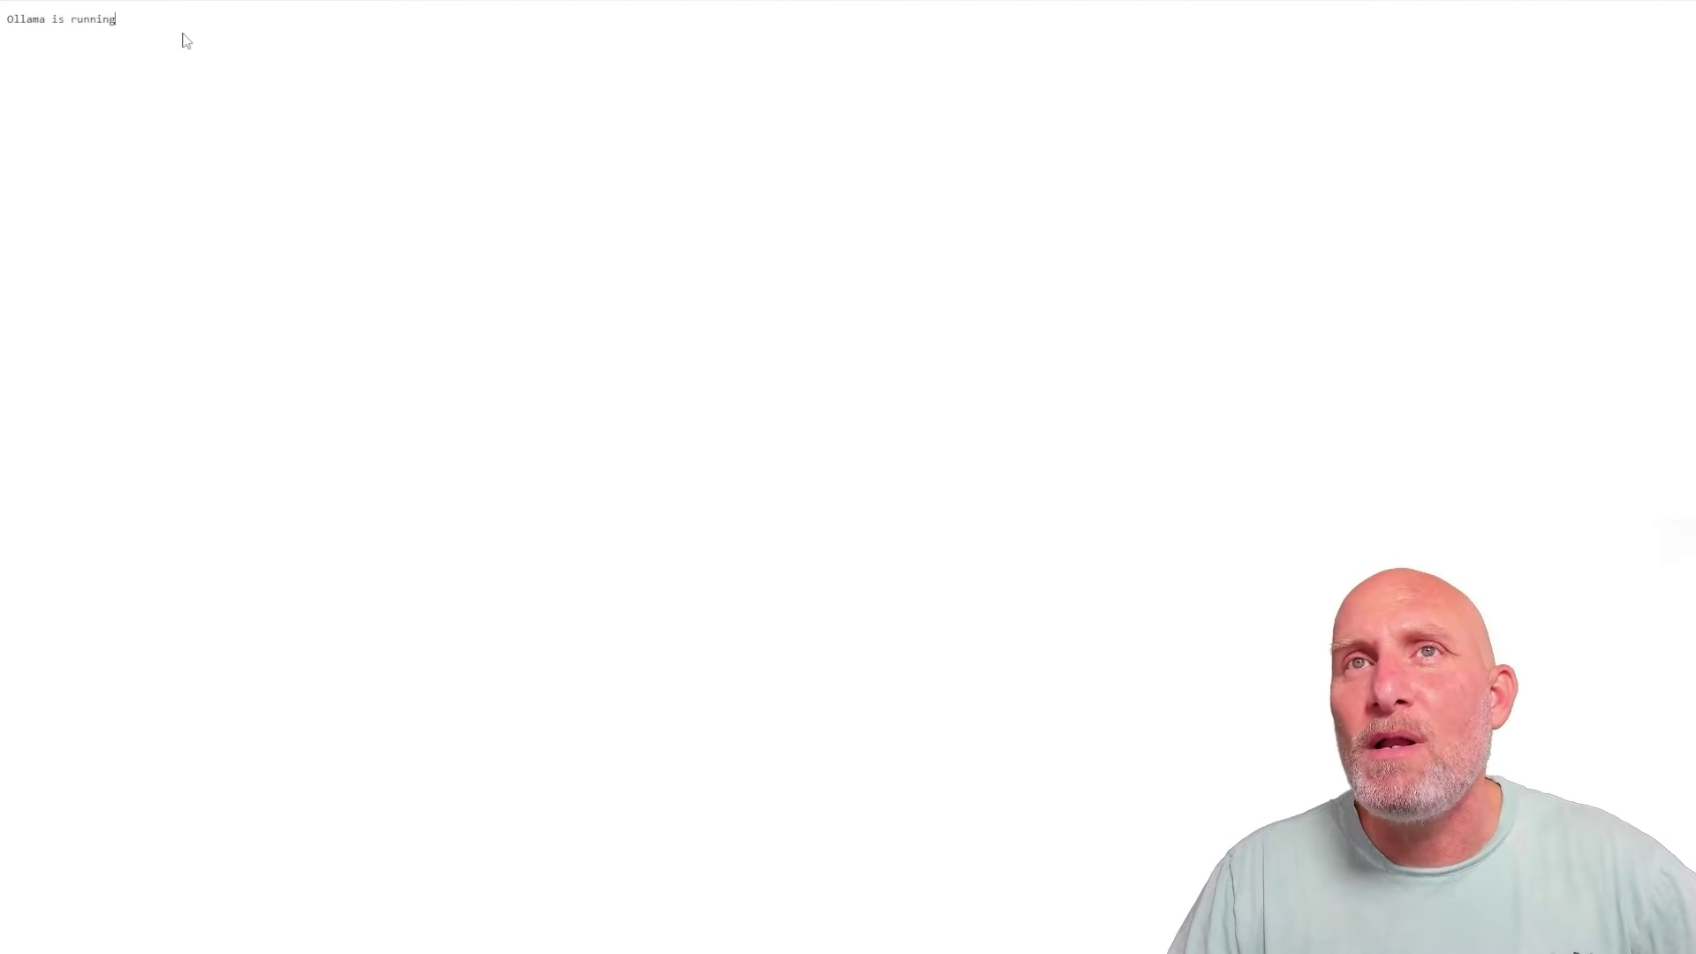
drag(117, 18, 15, 18)
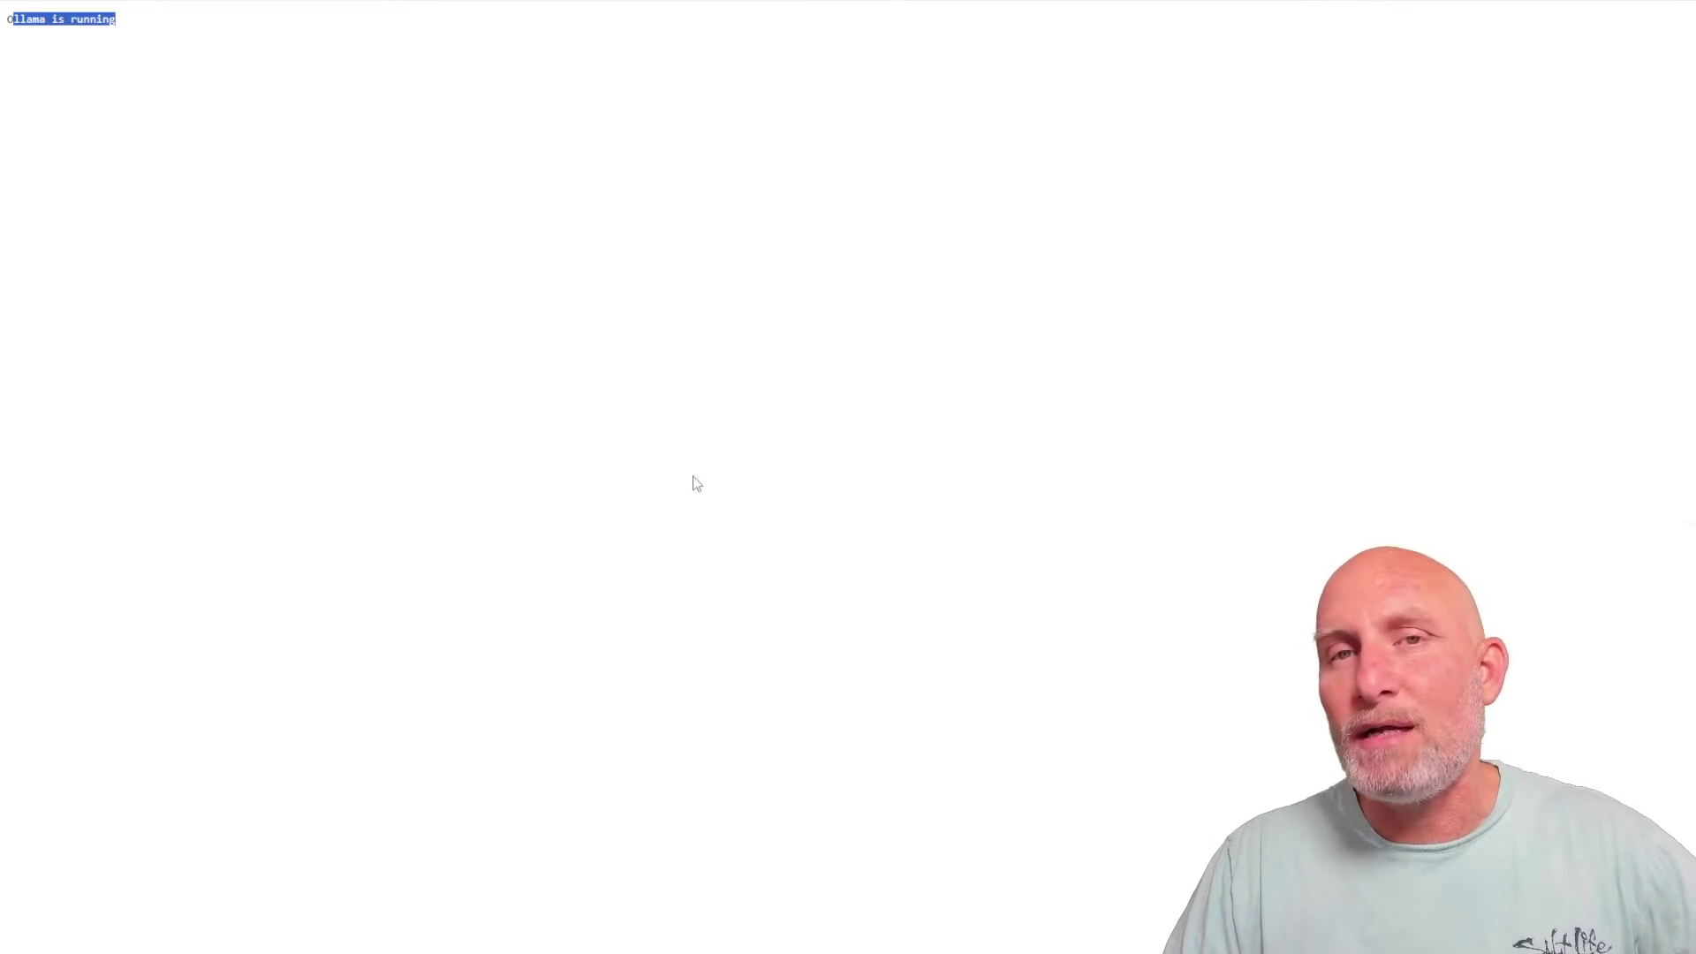
click(269, 102)
drag(163, 31, 37, 12)
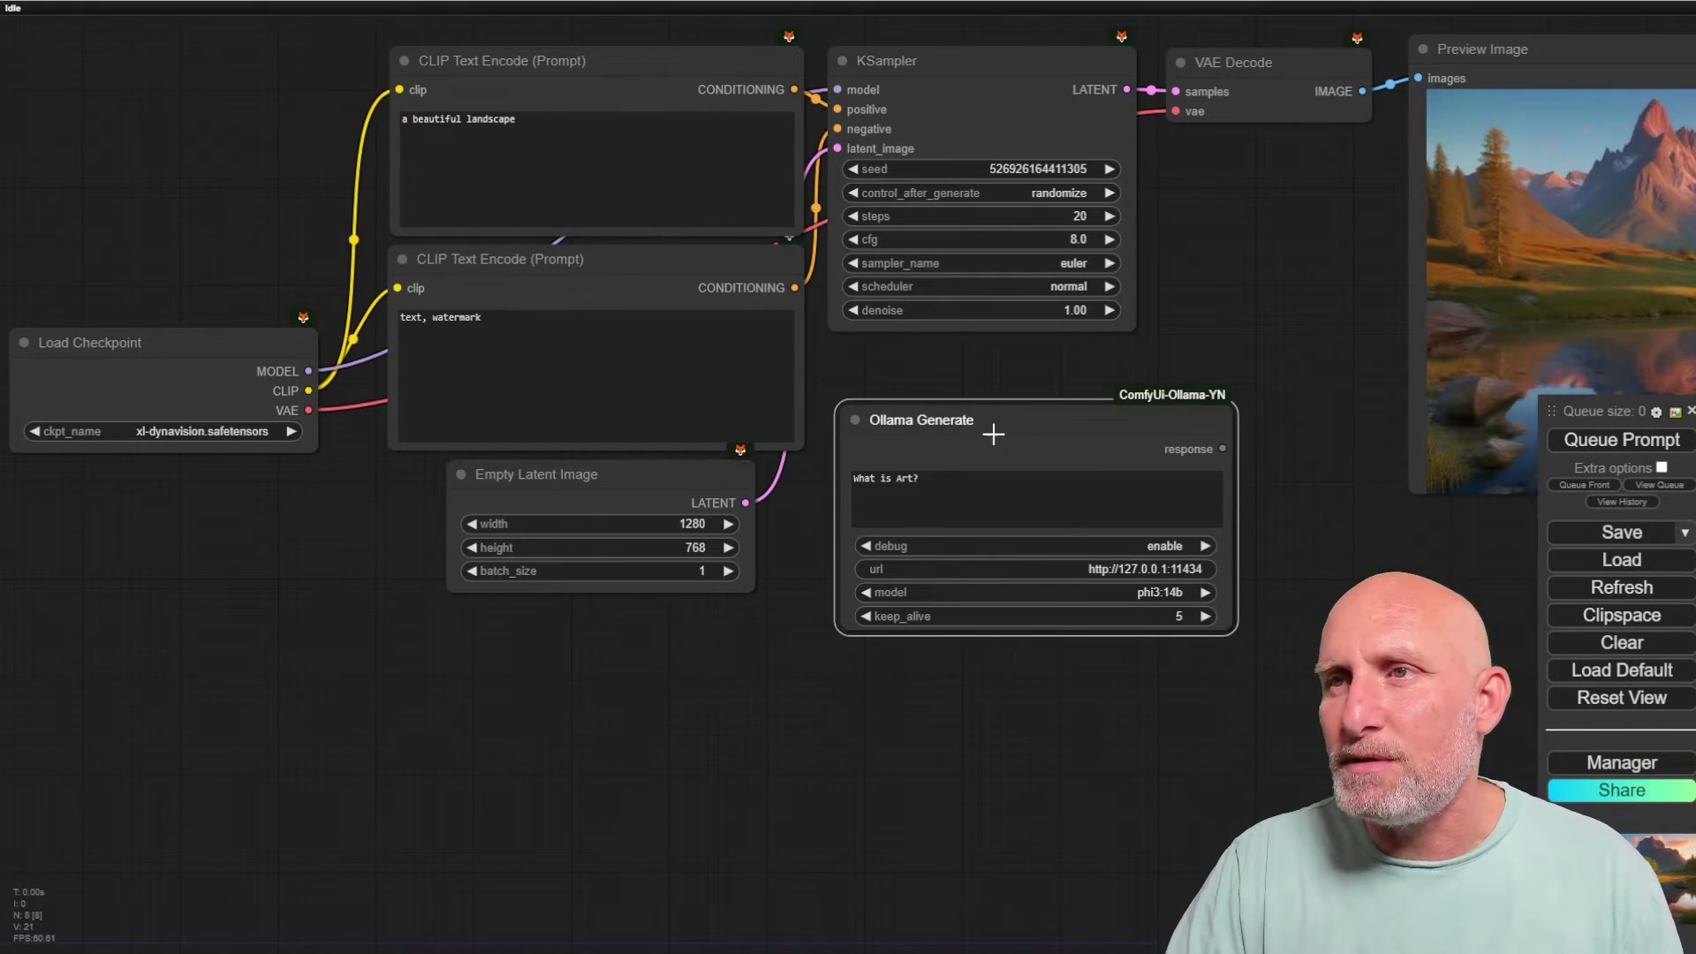
- Move the Ollama Generate node further down to leave more space beneath the KSampler
drag(994, 434, 1000, 552)
scroll(984, 458, down, 4)
drag(984, 458, 824, 351)
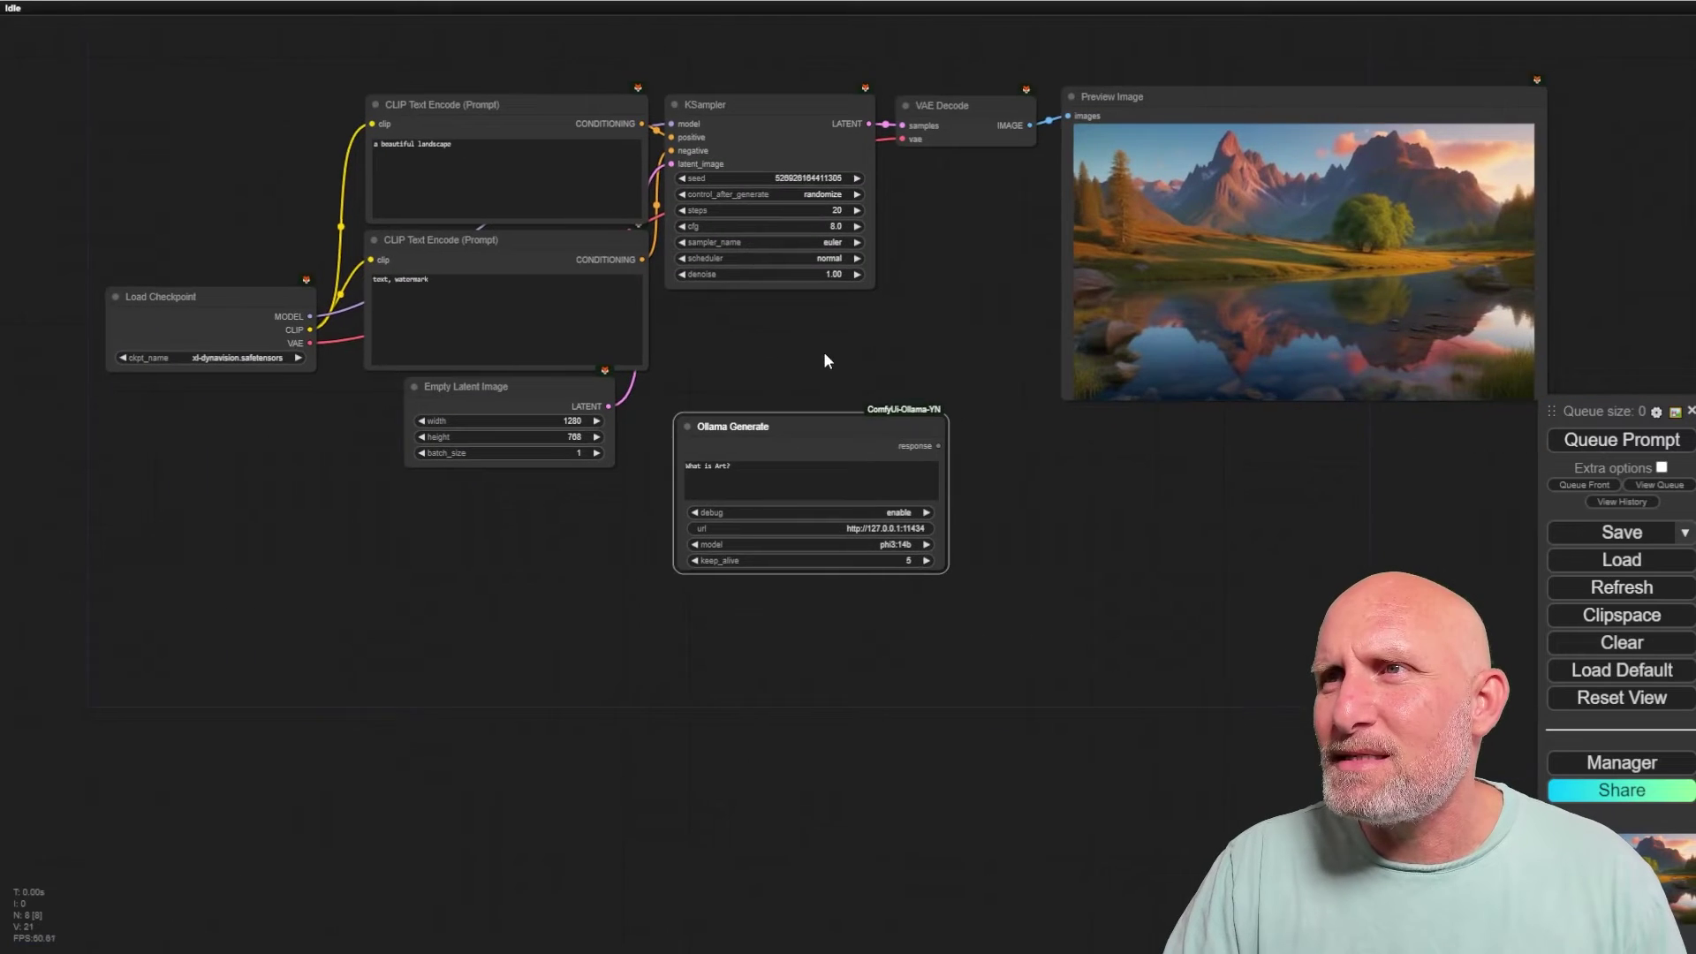
- Bypass the KSampler node and queue the workflow without image sampling
right_click(761, 94)
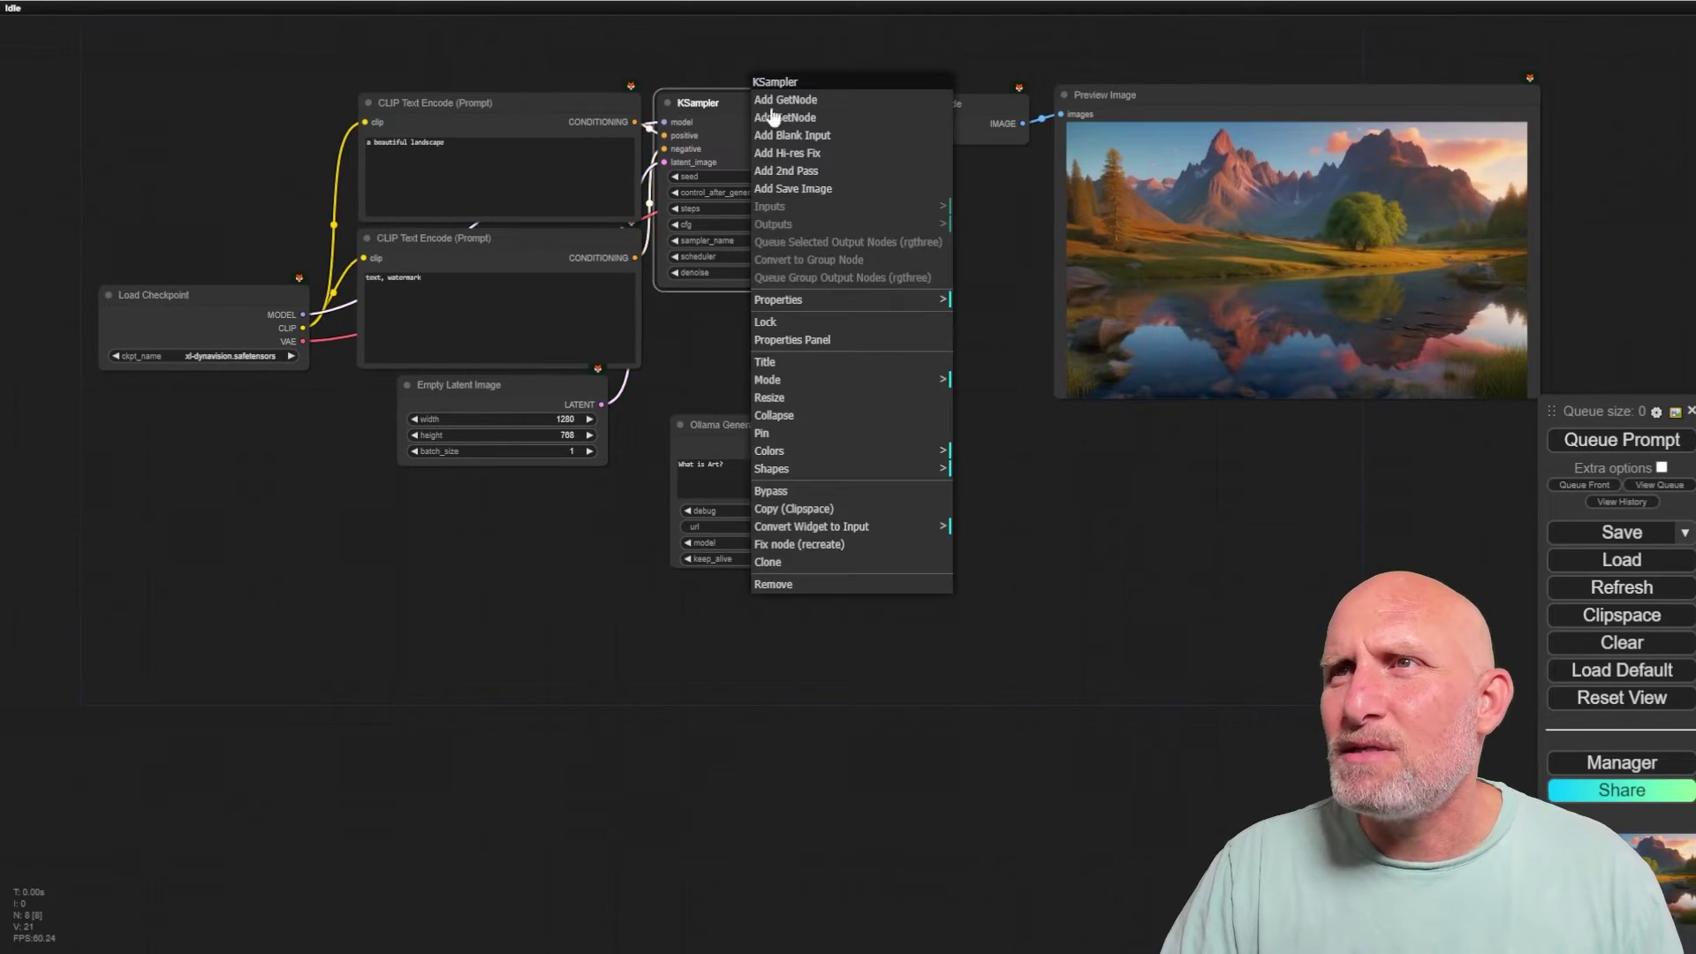
click(794, 492)
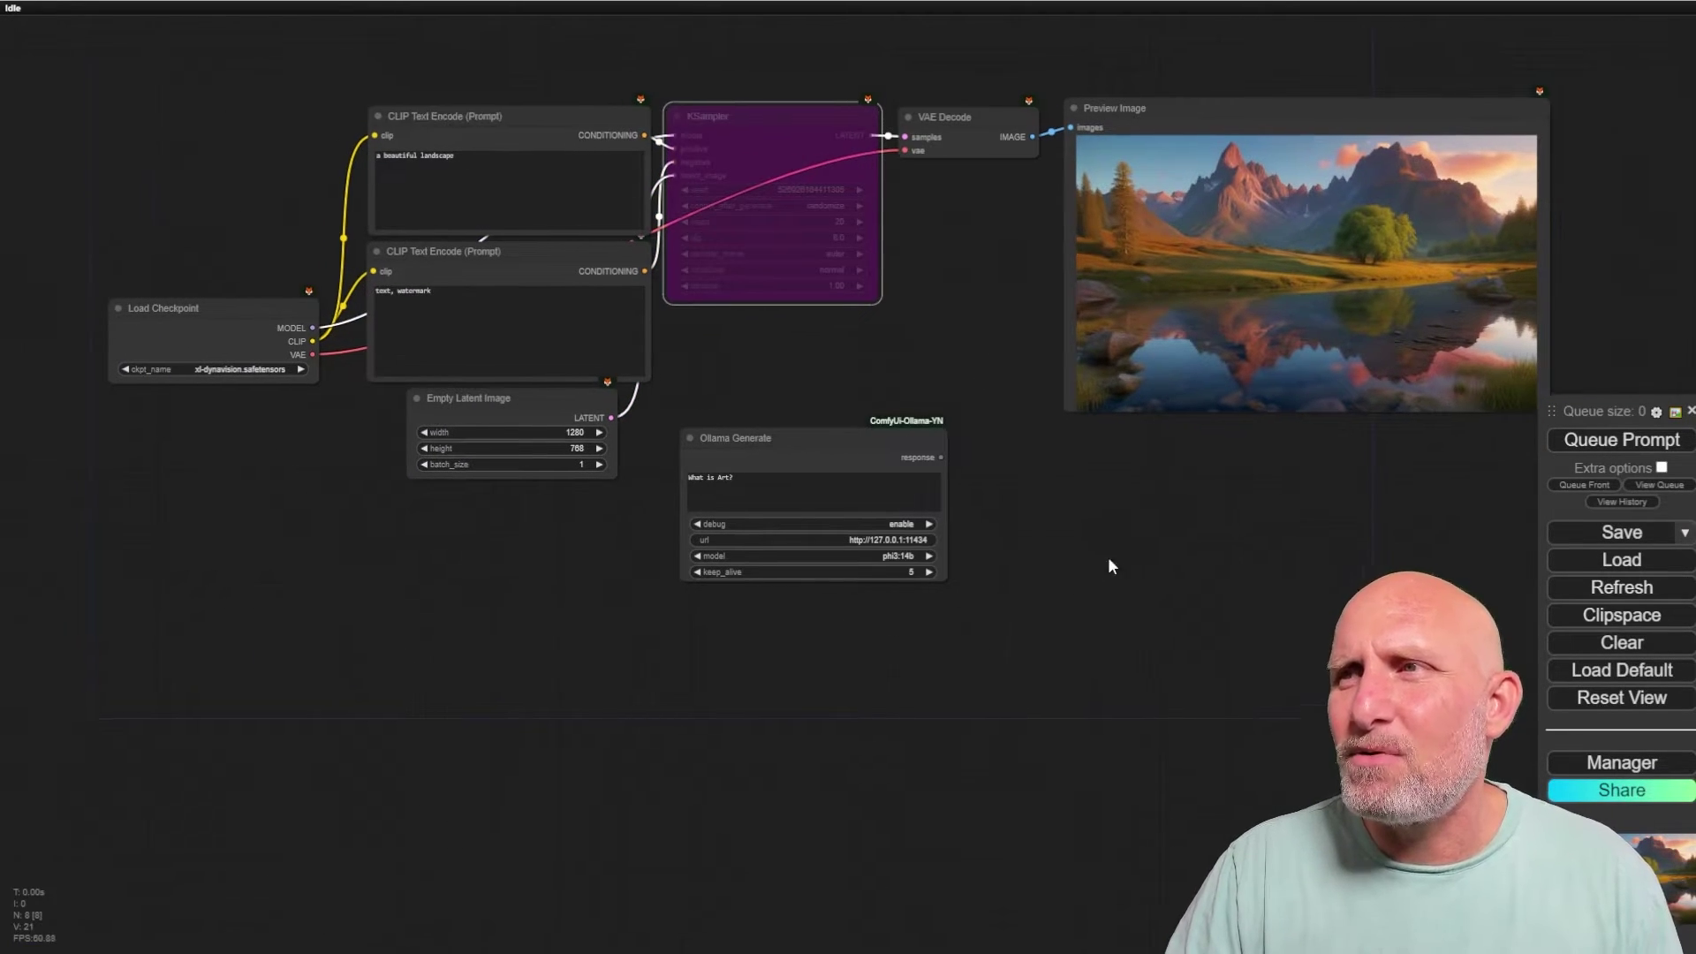
drag(1110, 569, 1171, 609)
scroll(913, 393, up, 2)
drag(905, 513, 605, 483)
click(1580, 441)
- Connect the Ollama Generate response output to a new Show Text node placed beside it, and adjust that node's size
drag(765, 513, 1018, 565)
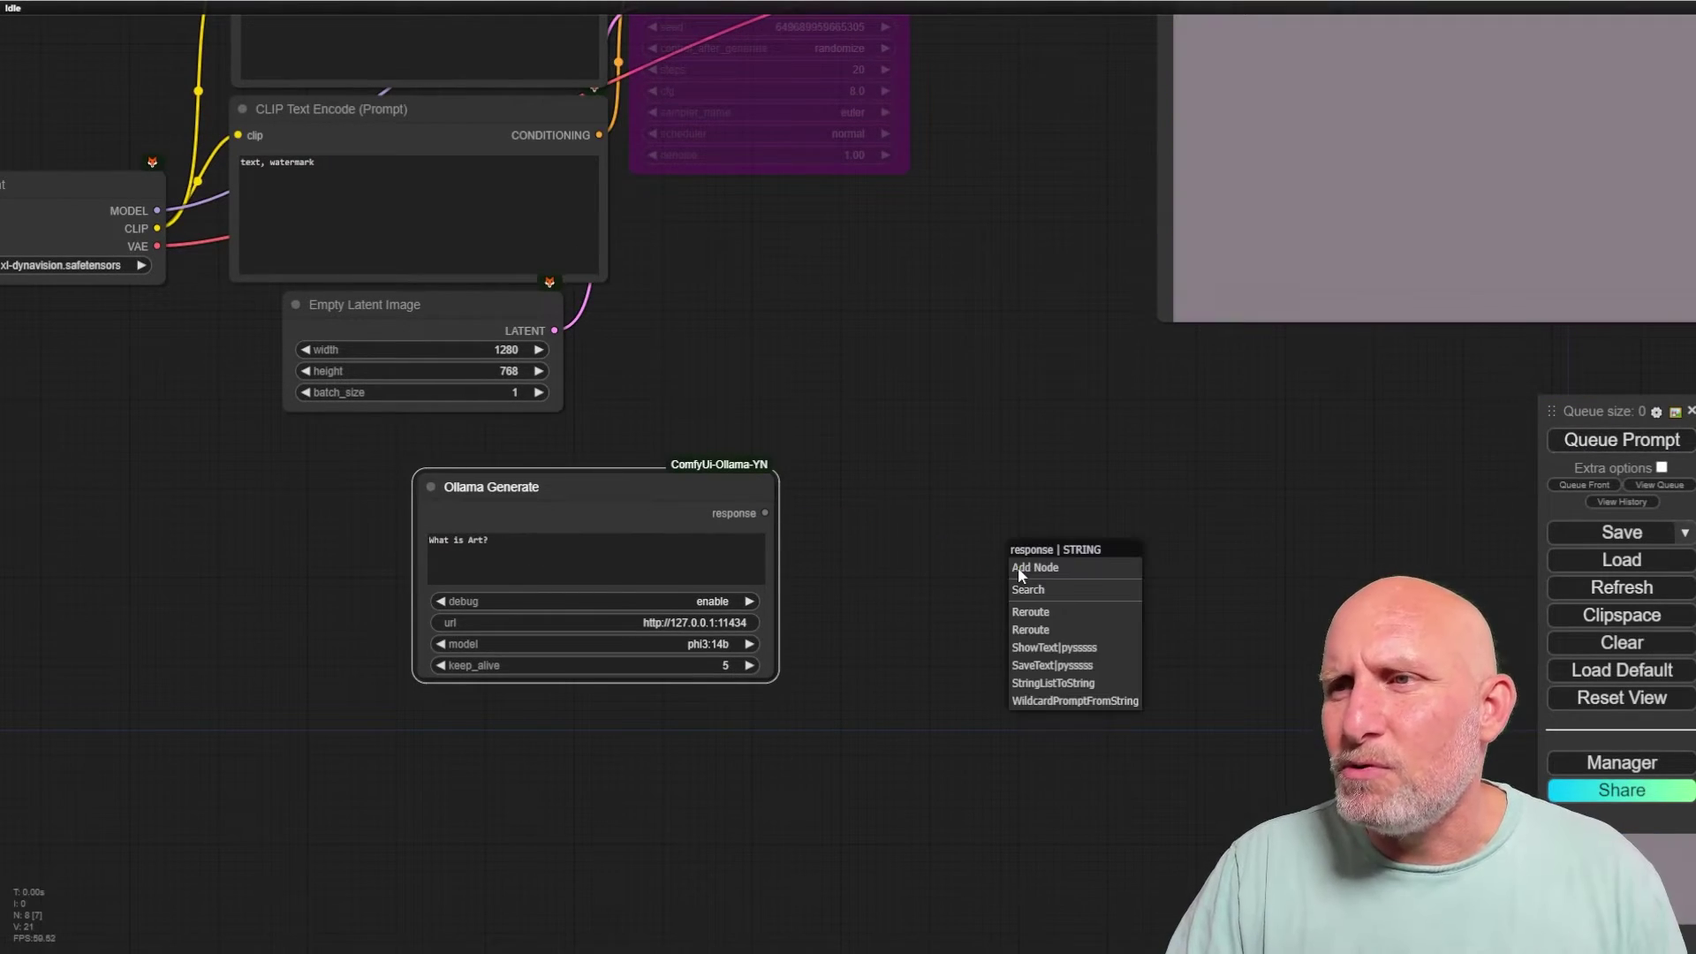
click(1085, 650)
drag(1161, 552, 857, 491)
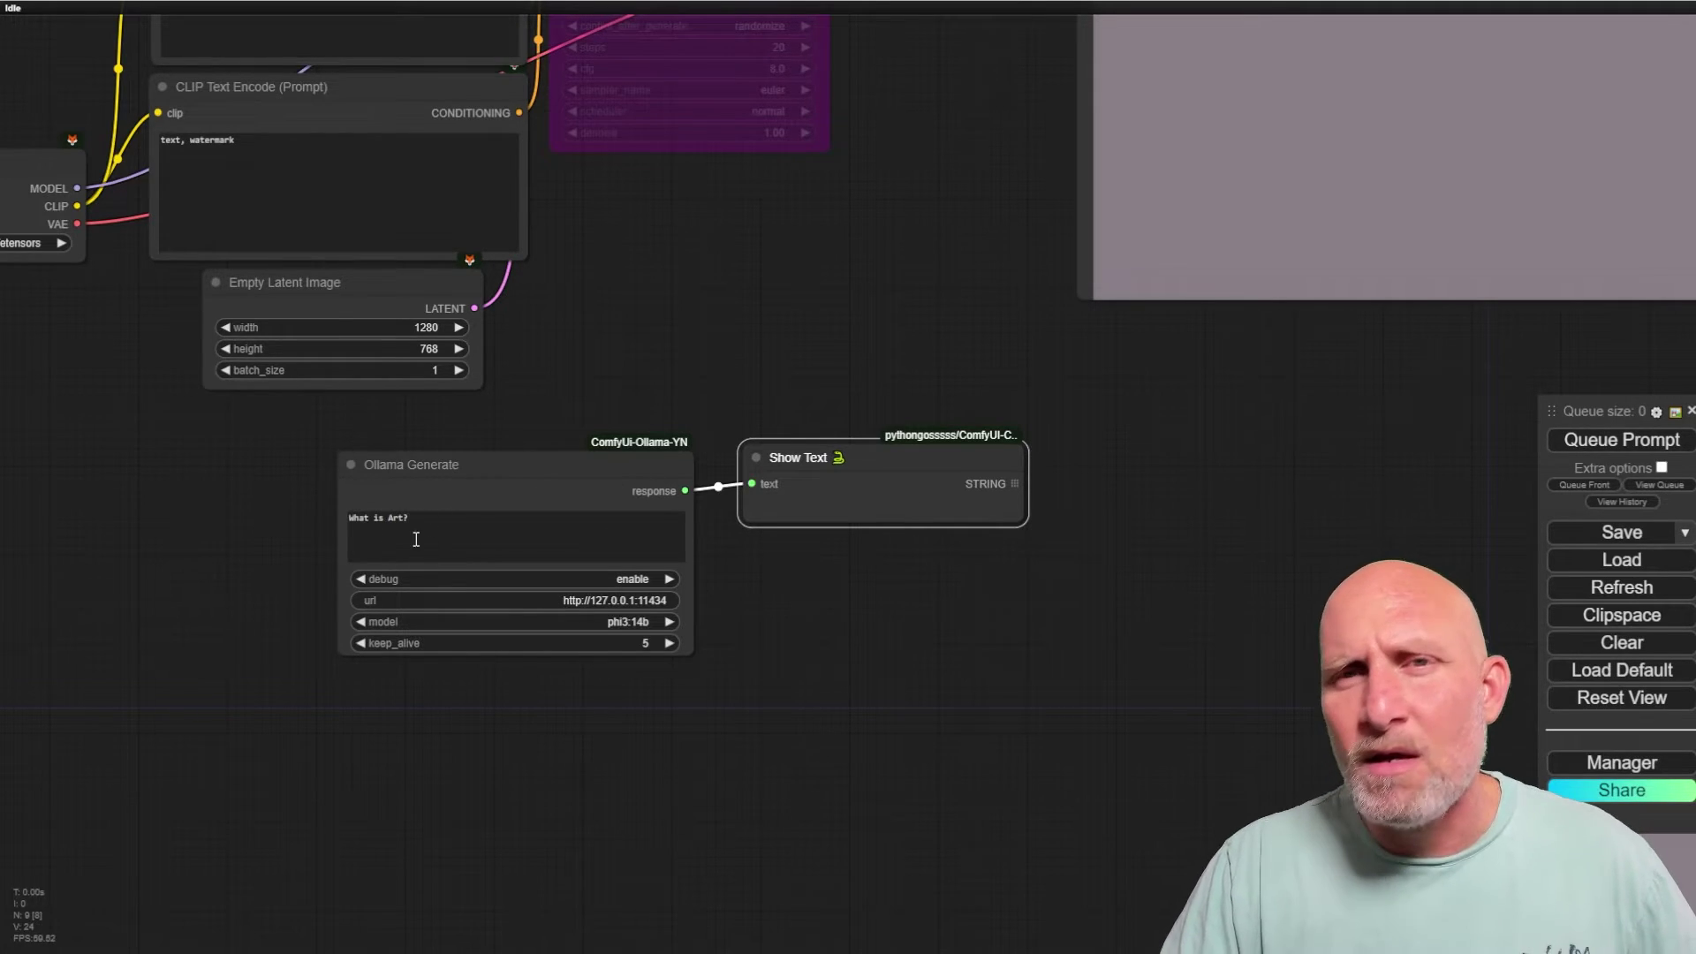
drag(1026, 526, 977, 558)
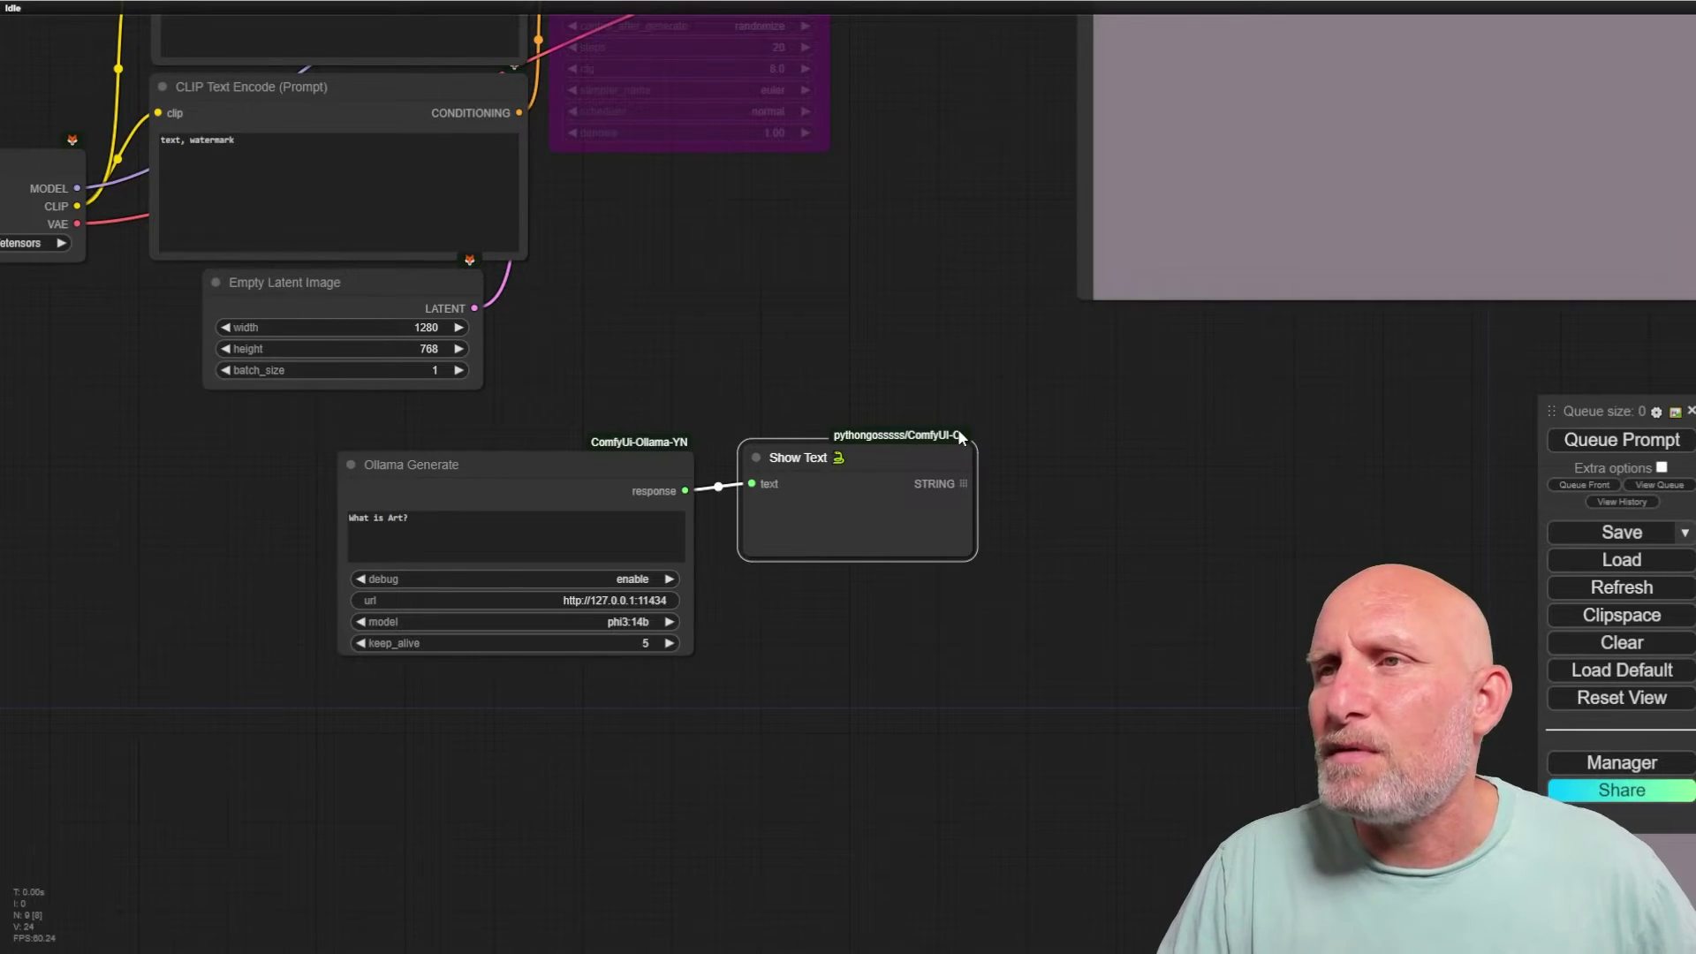
- Search the custom nodes list for "python" to find the extension that supplies the Show Text node, and close the list
click(1624, 765)
click(866, 320)
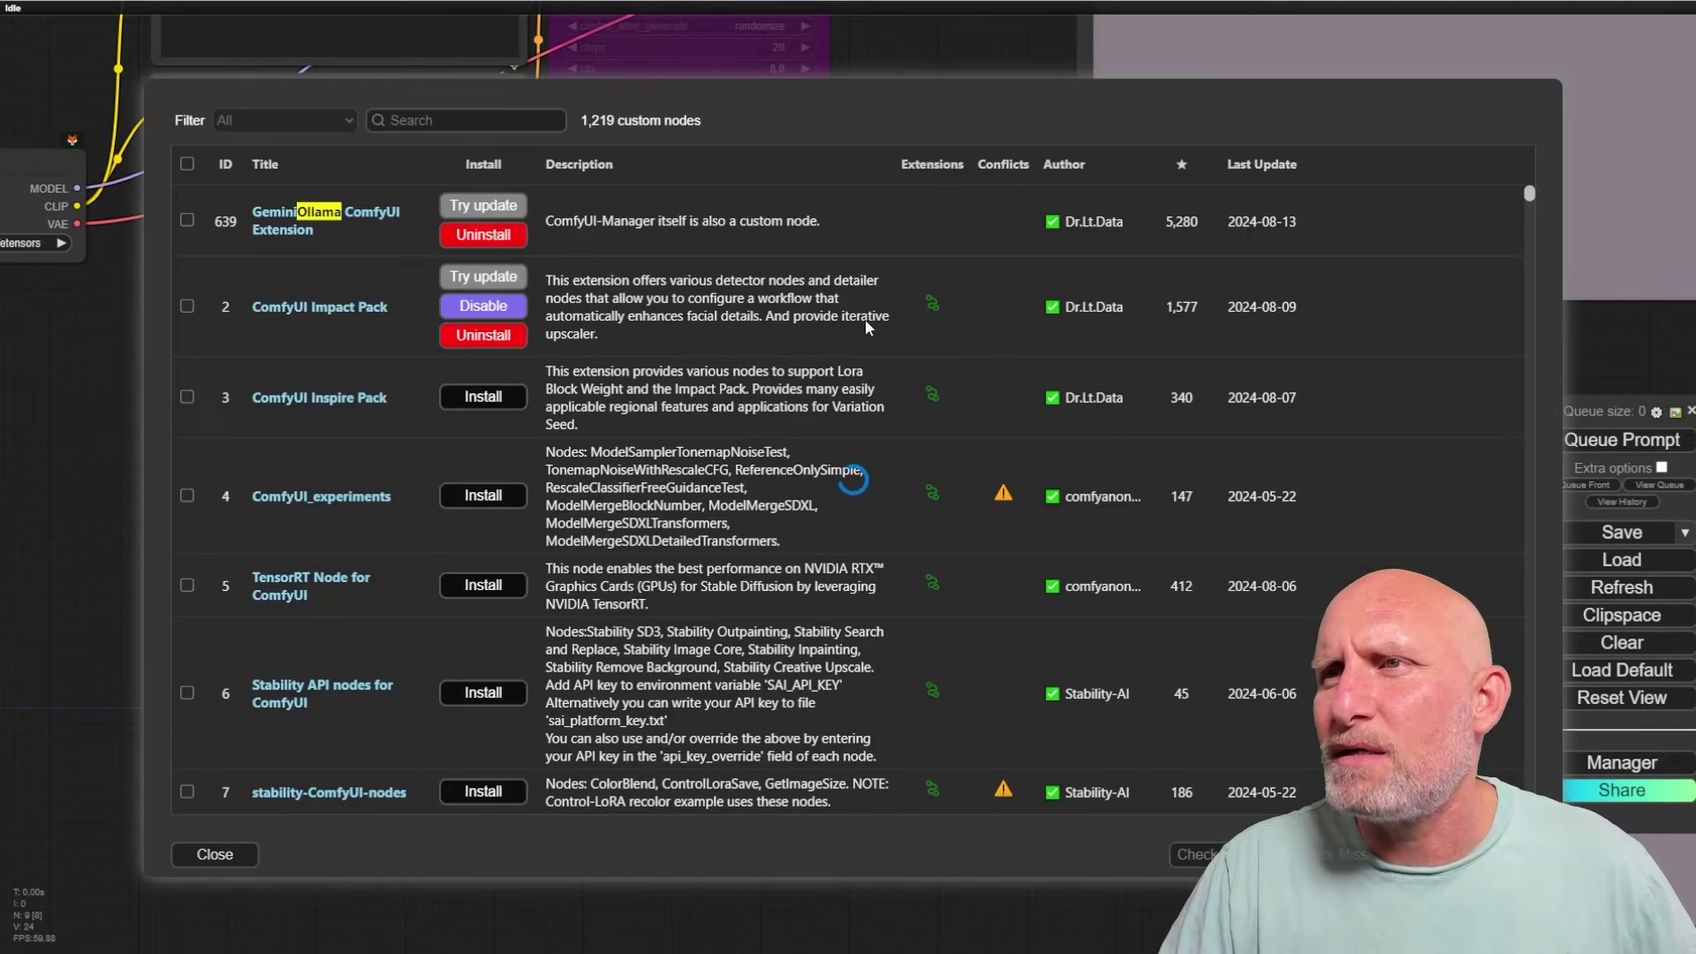
click(442, 118)
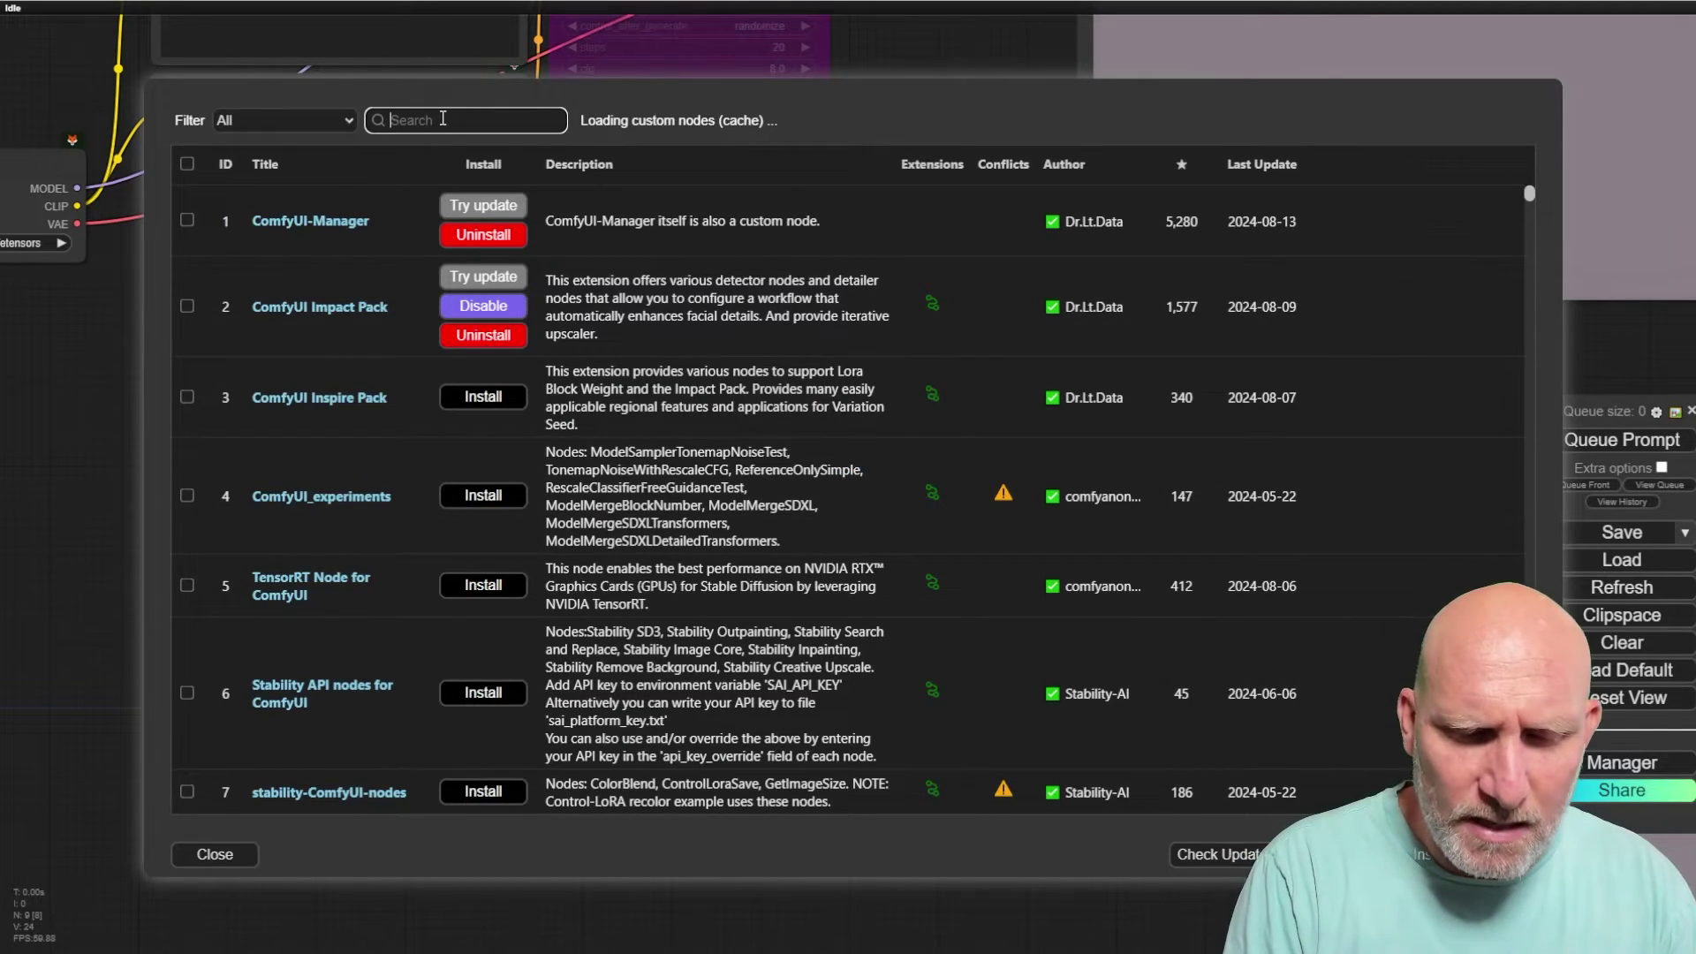
text(python)
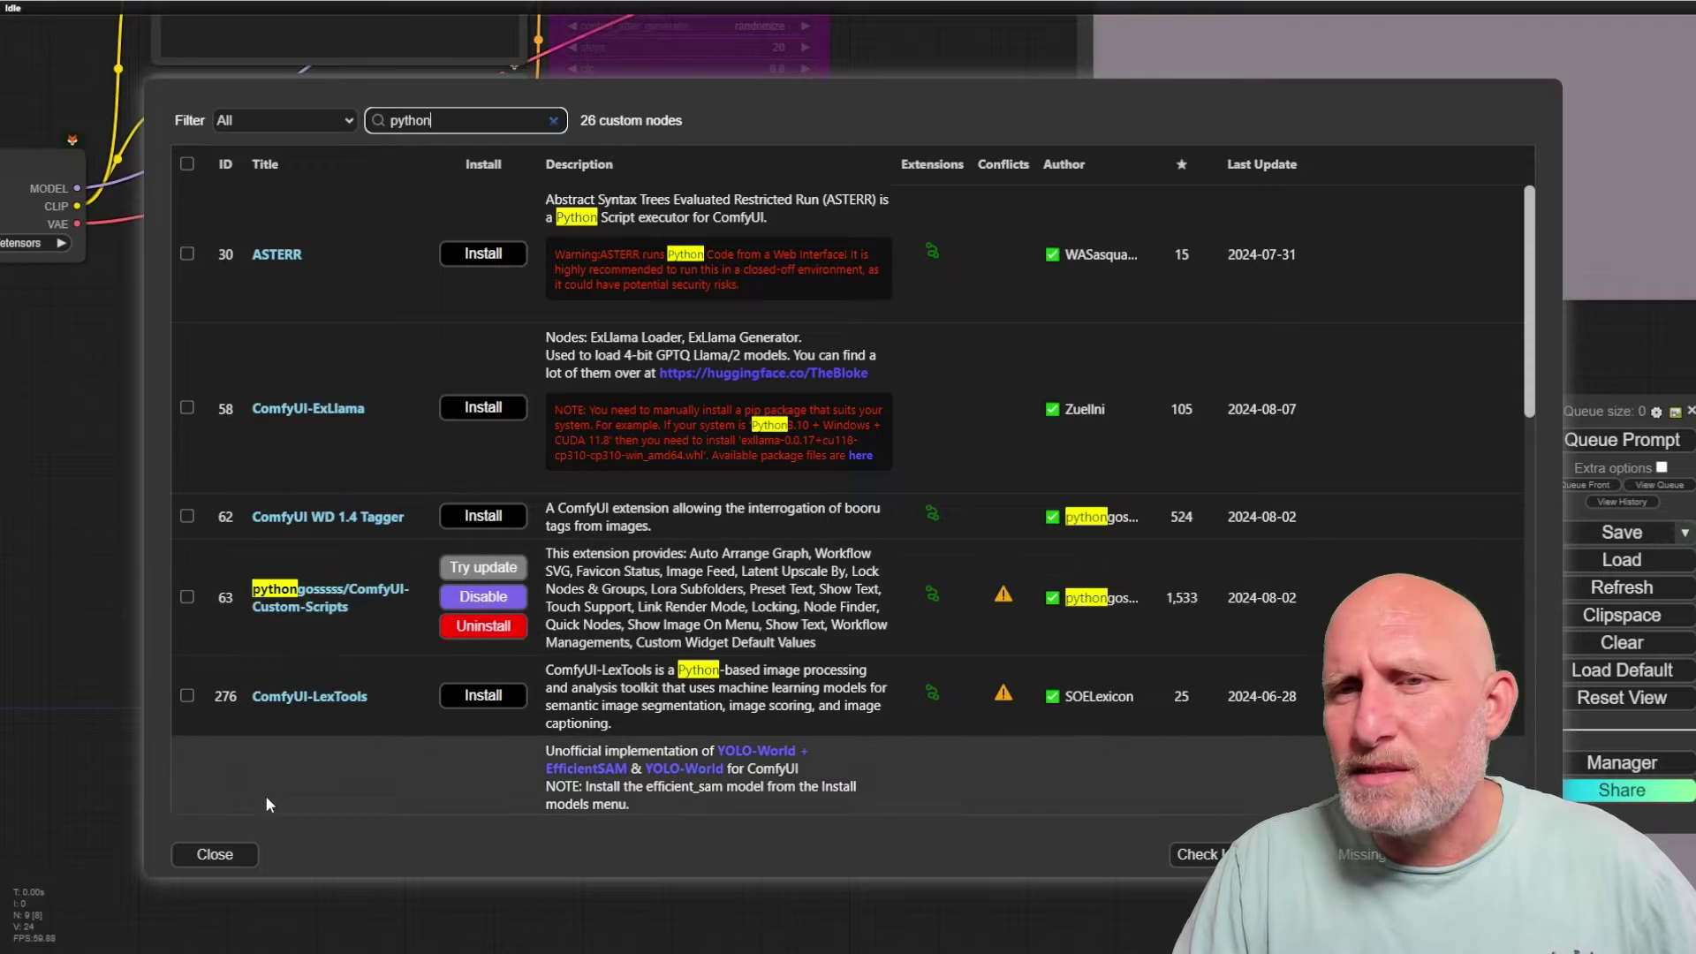
click(215, 854)
click(884, 712)
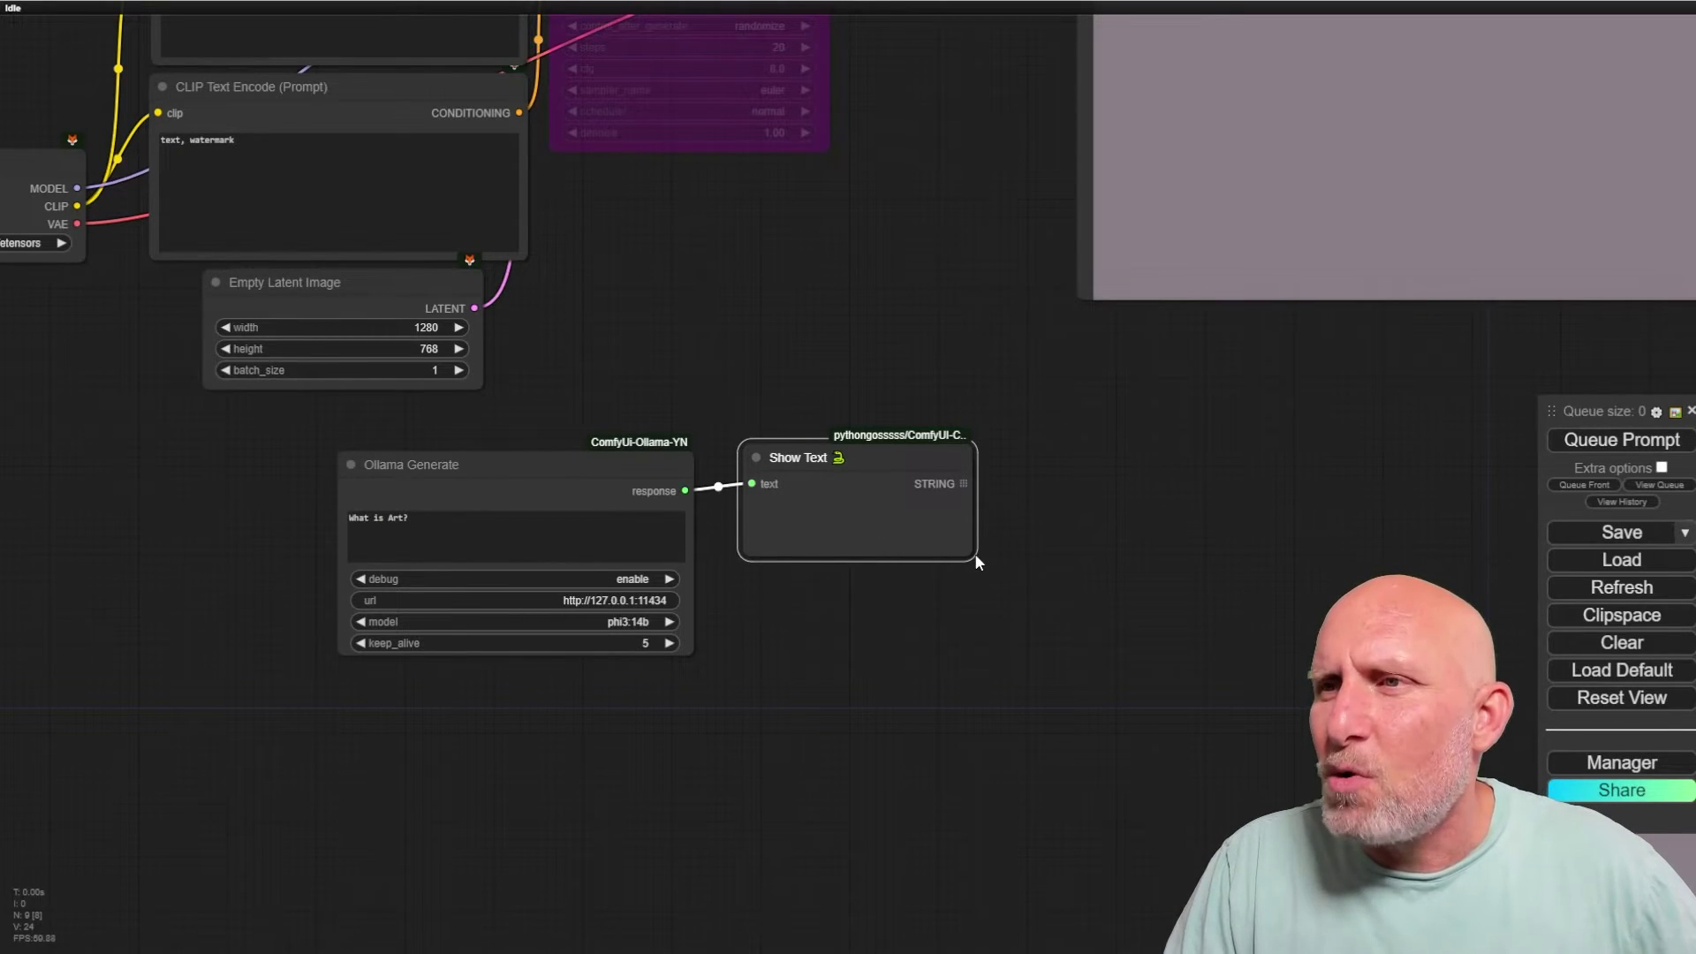
- Enlarge the Show Text node, run the workflow with the prompt "What is Art?" and read the answer
drag(973, 554, 1255, 702)
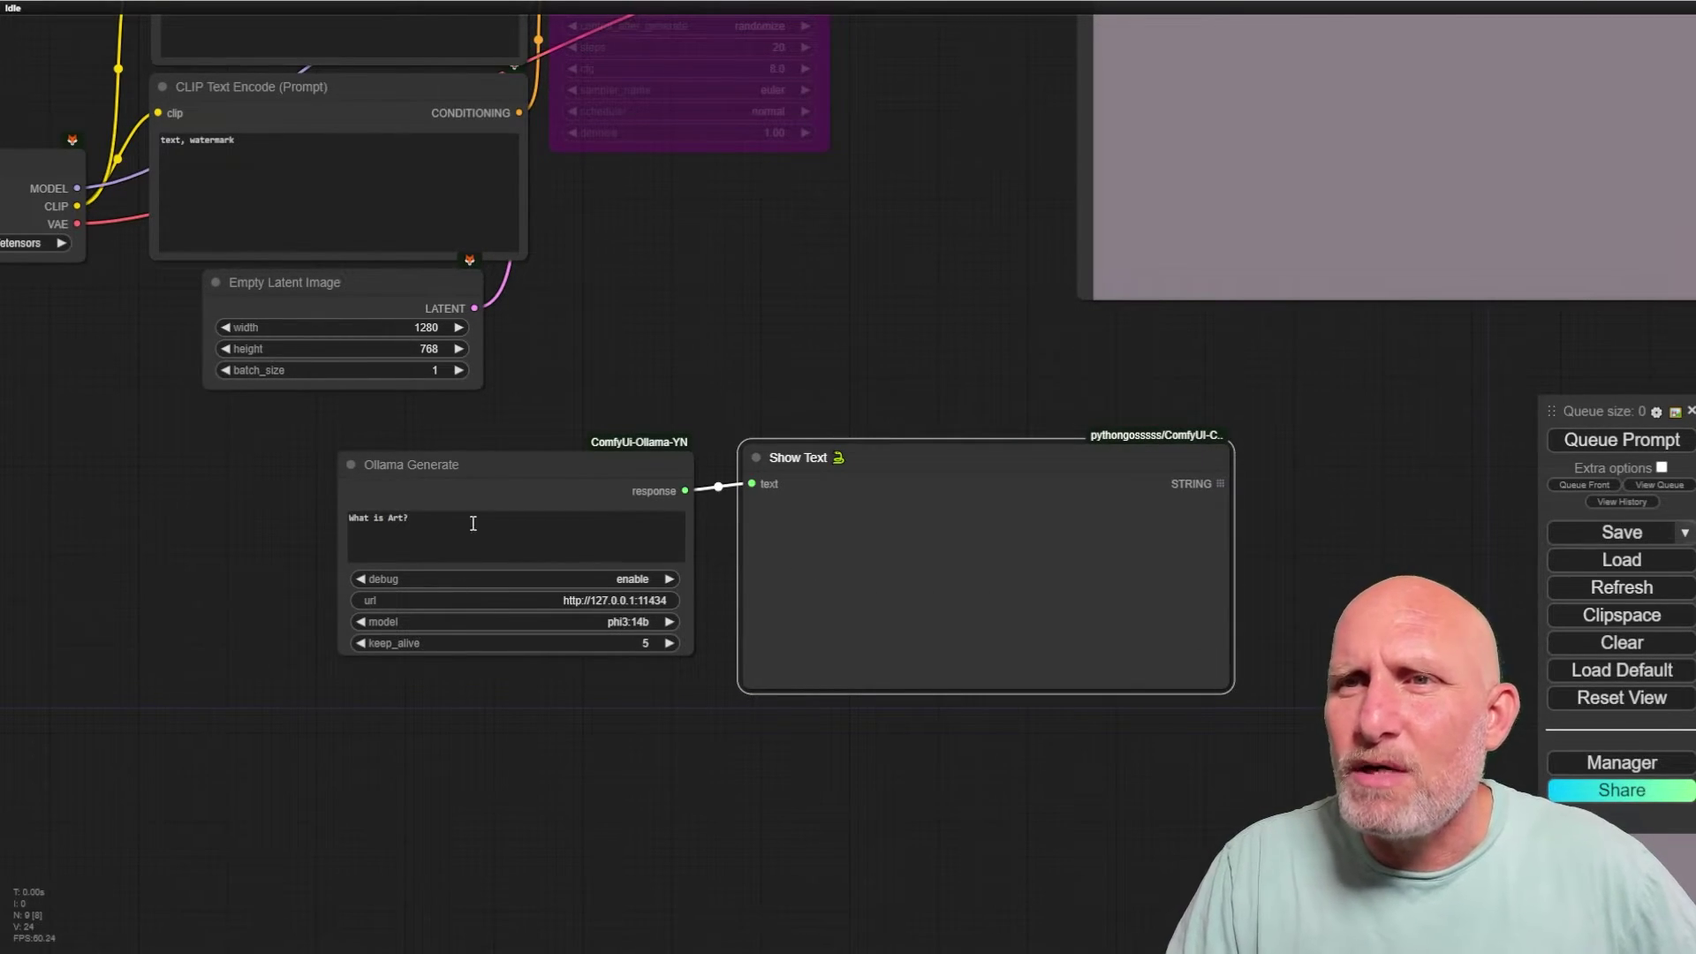
scroll(689, 229, down, 1)
drag(469, 510, 346, 493)
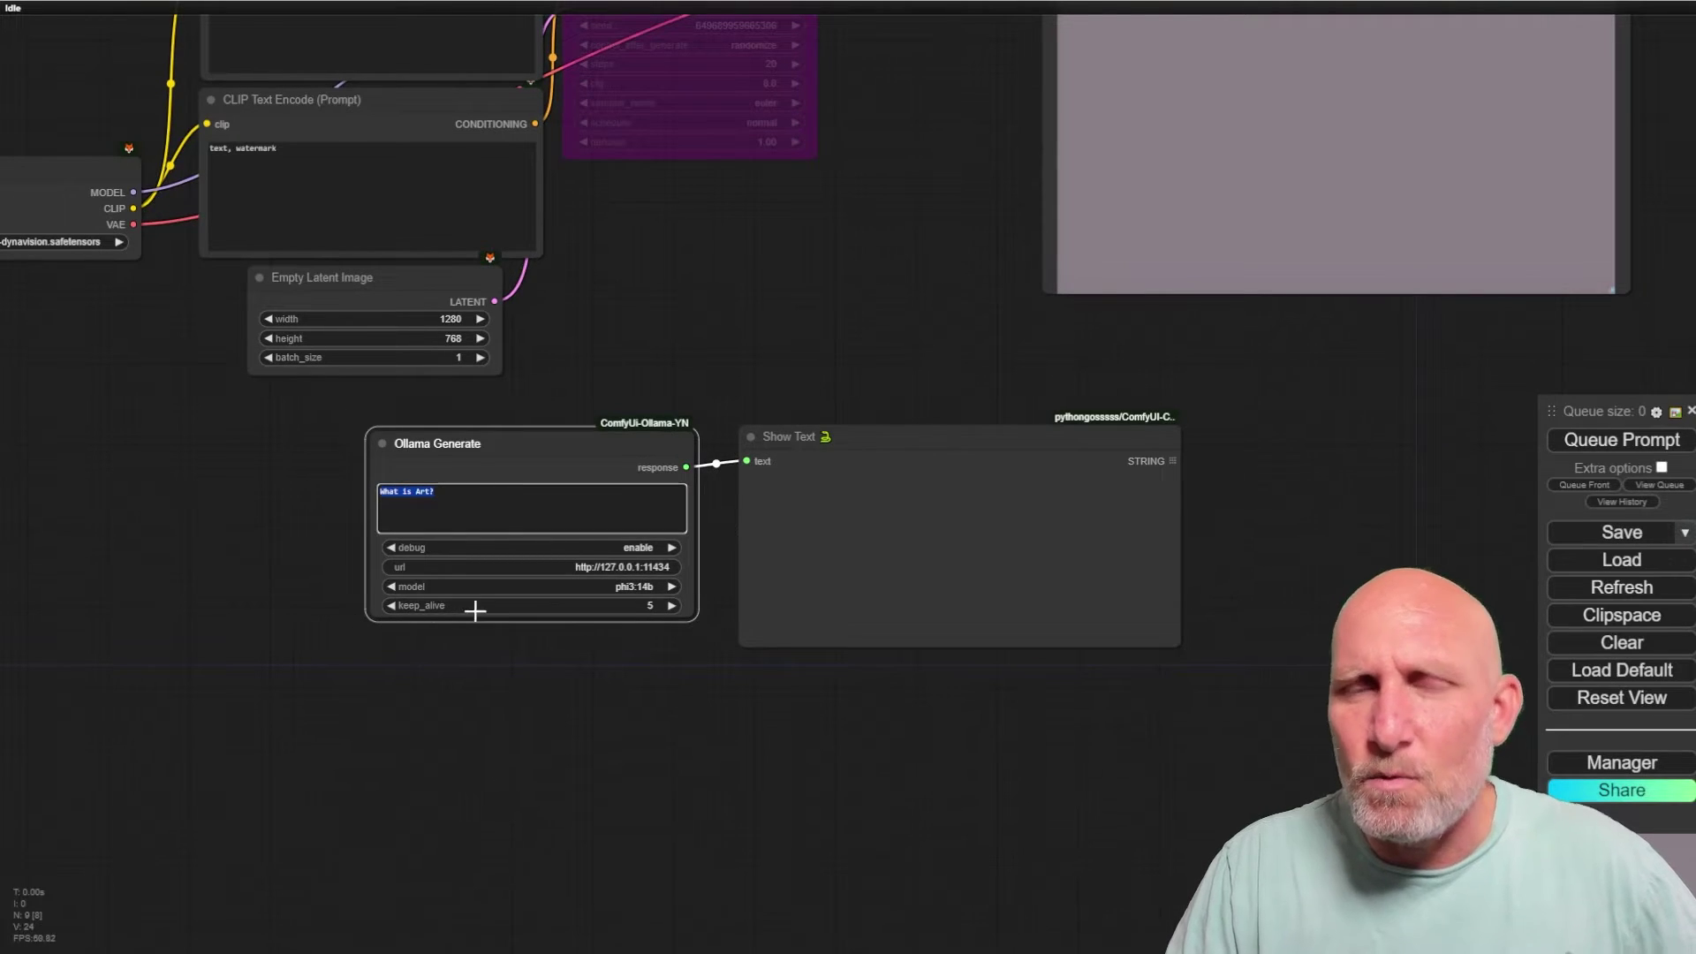
click(1595, 442)
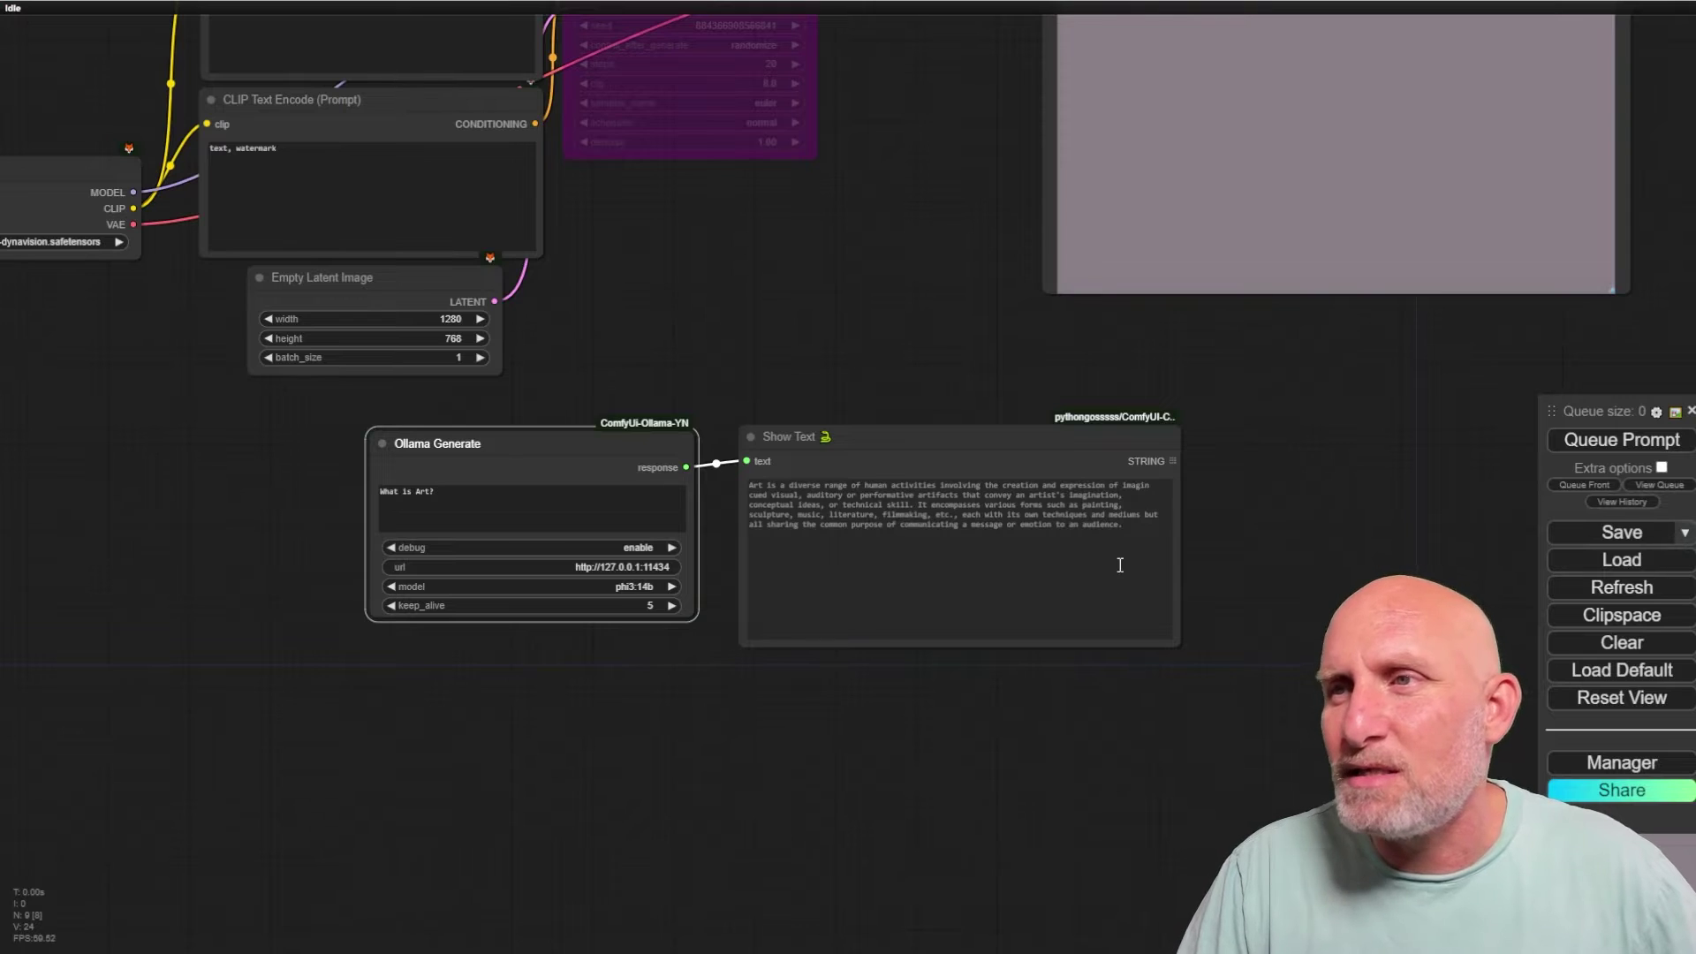
drag(1127, 525, 738, 481)
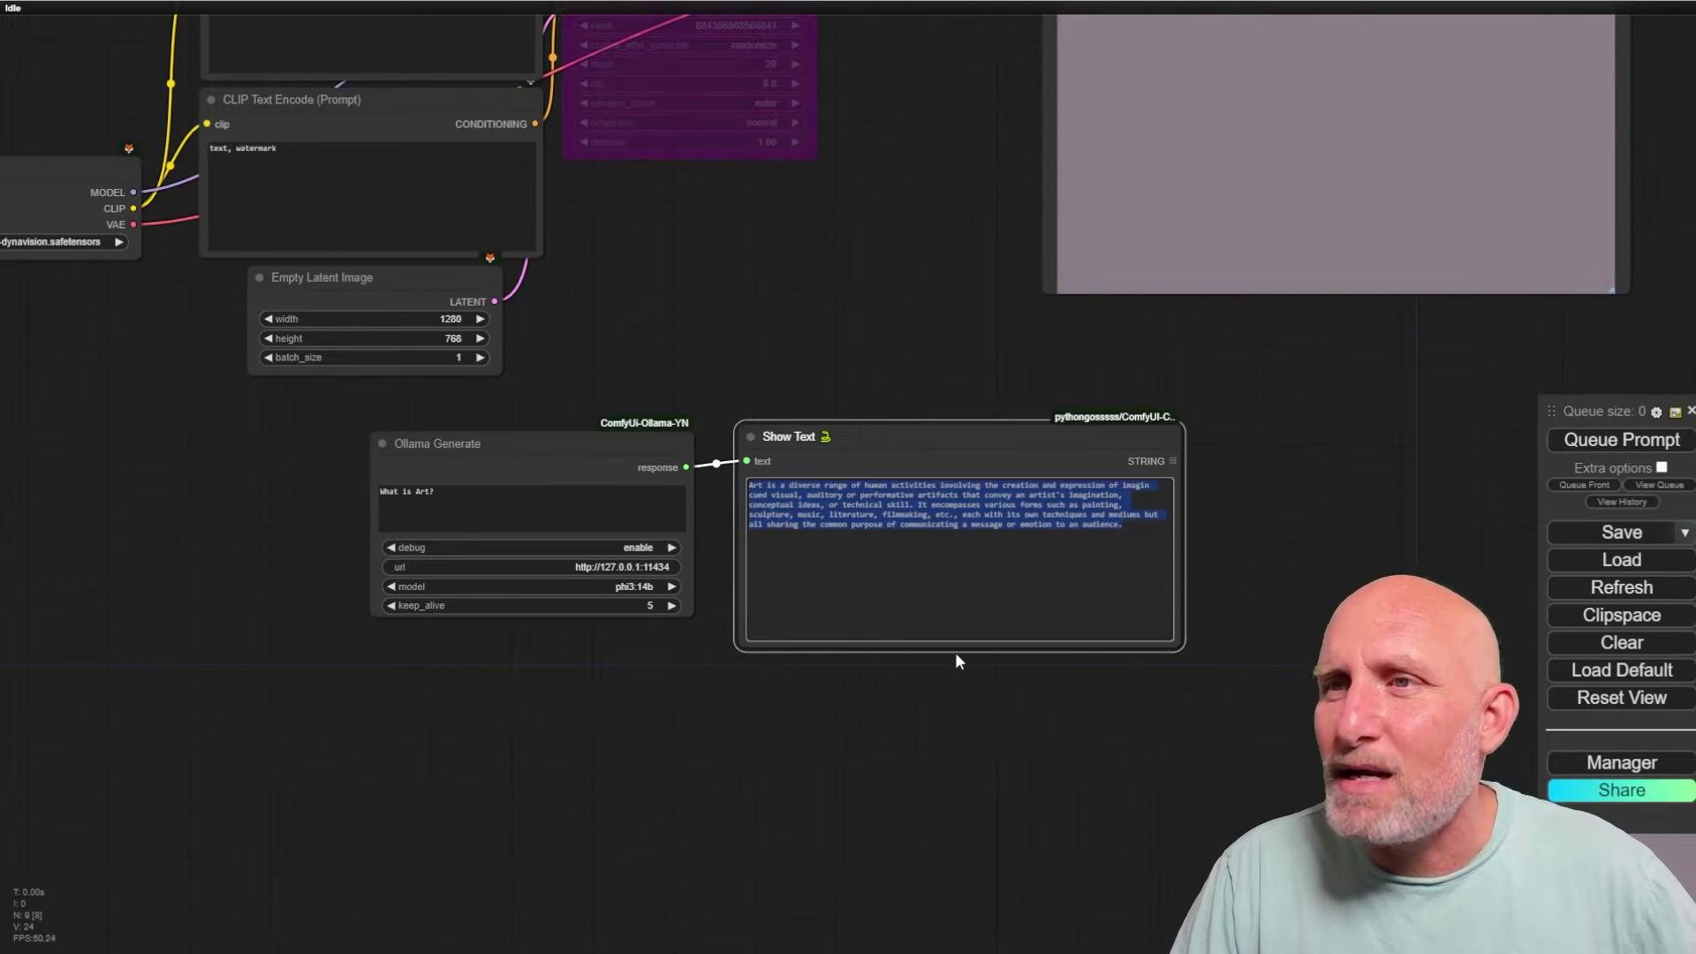
scroll(1272, 560, up, 10)
scroll(1167, 507, up, 2)
scroll(1199, 445, down, 3)
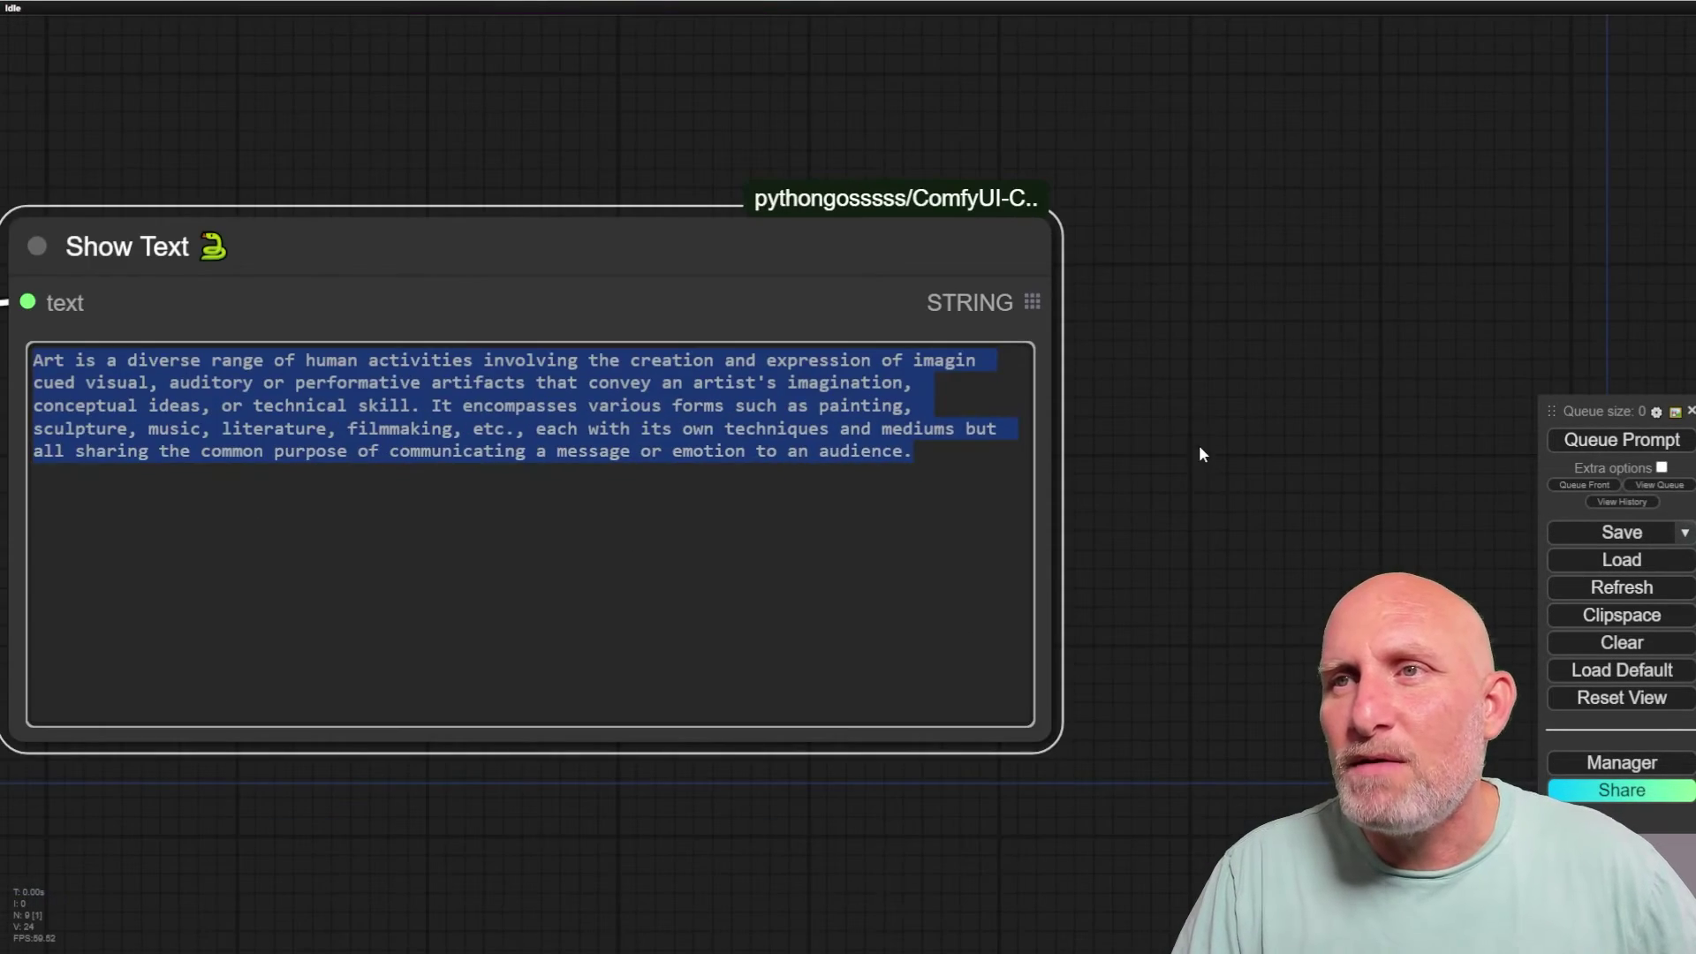
- Replace the Ollama Generate prompt with "Generate a text to image prompt about a landscape of a beautiful forest"
drag(1224, 389, 1419, 465)
drag(344, 224, 757, 281)
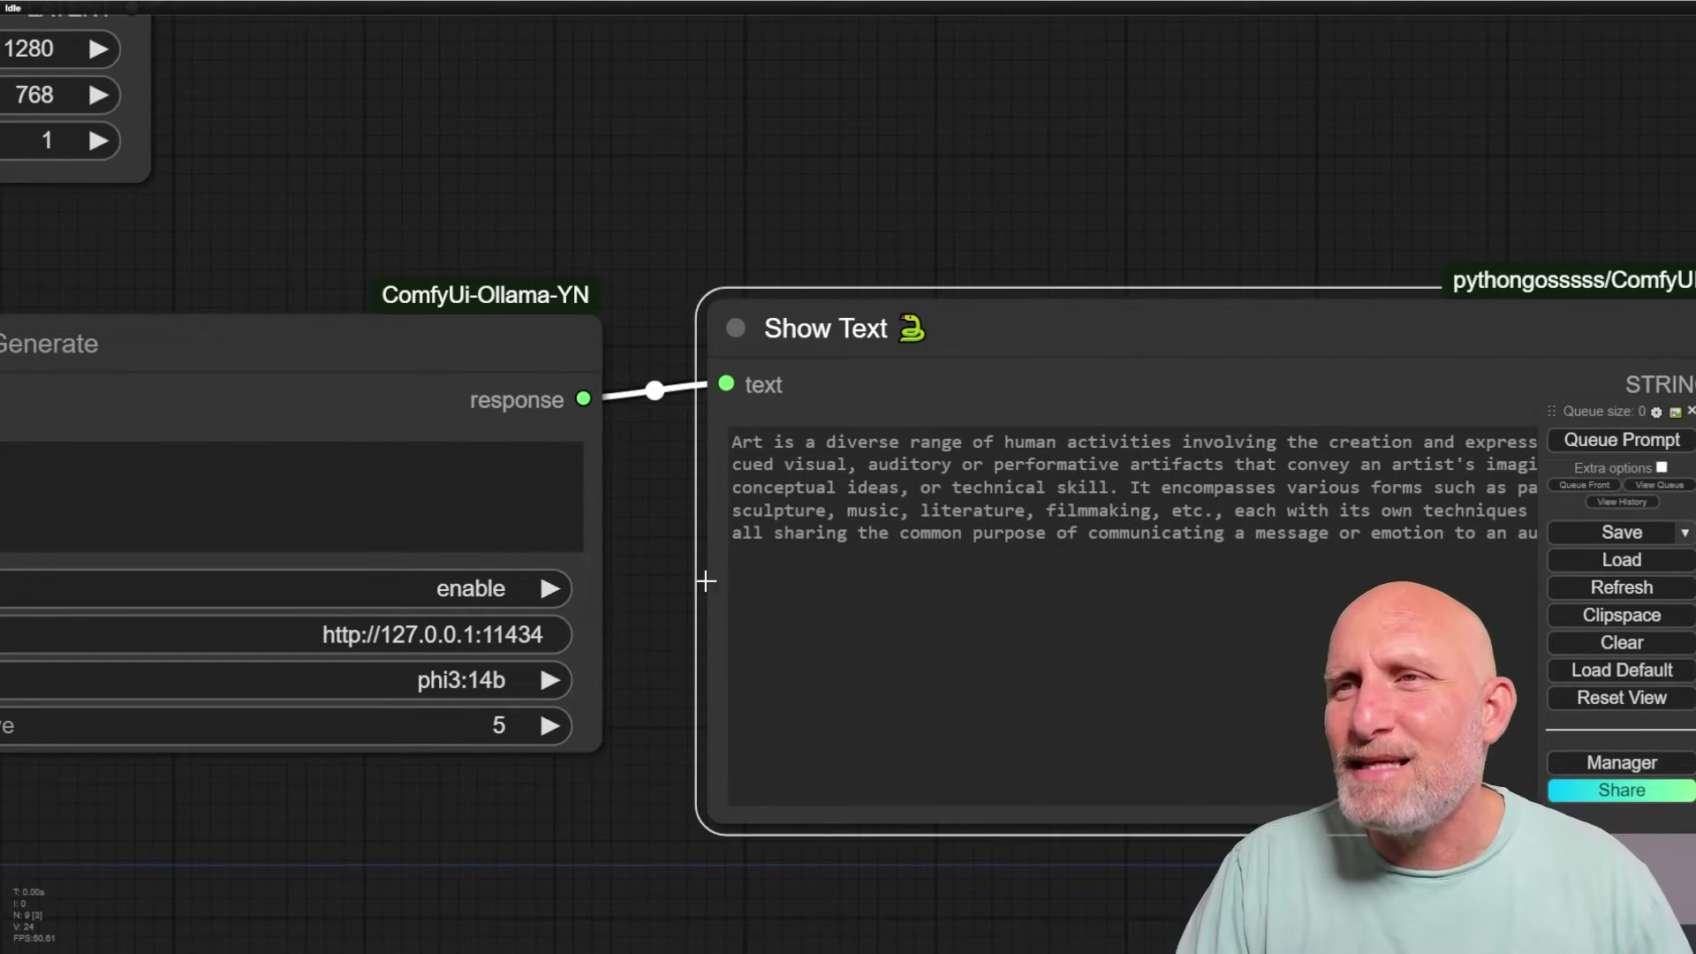
scroll(717, 200, down, 2)
drag(745, 185, 1142, 208)
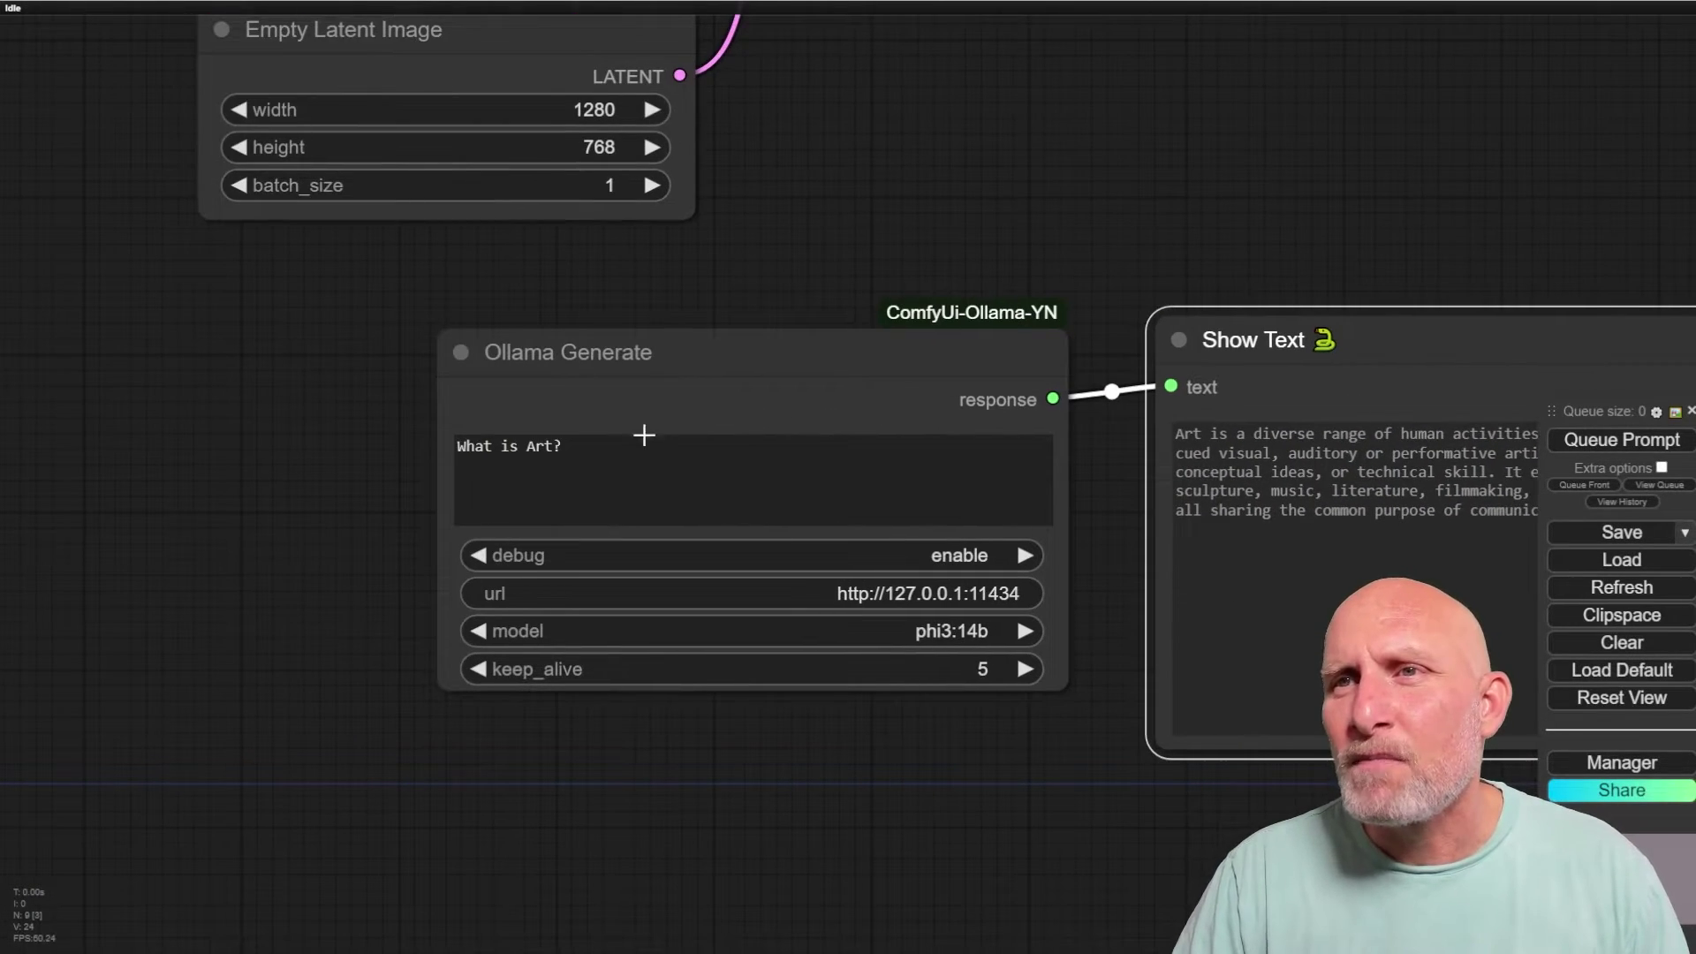
drag(644, 436, 318, 447)
text(Gener)
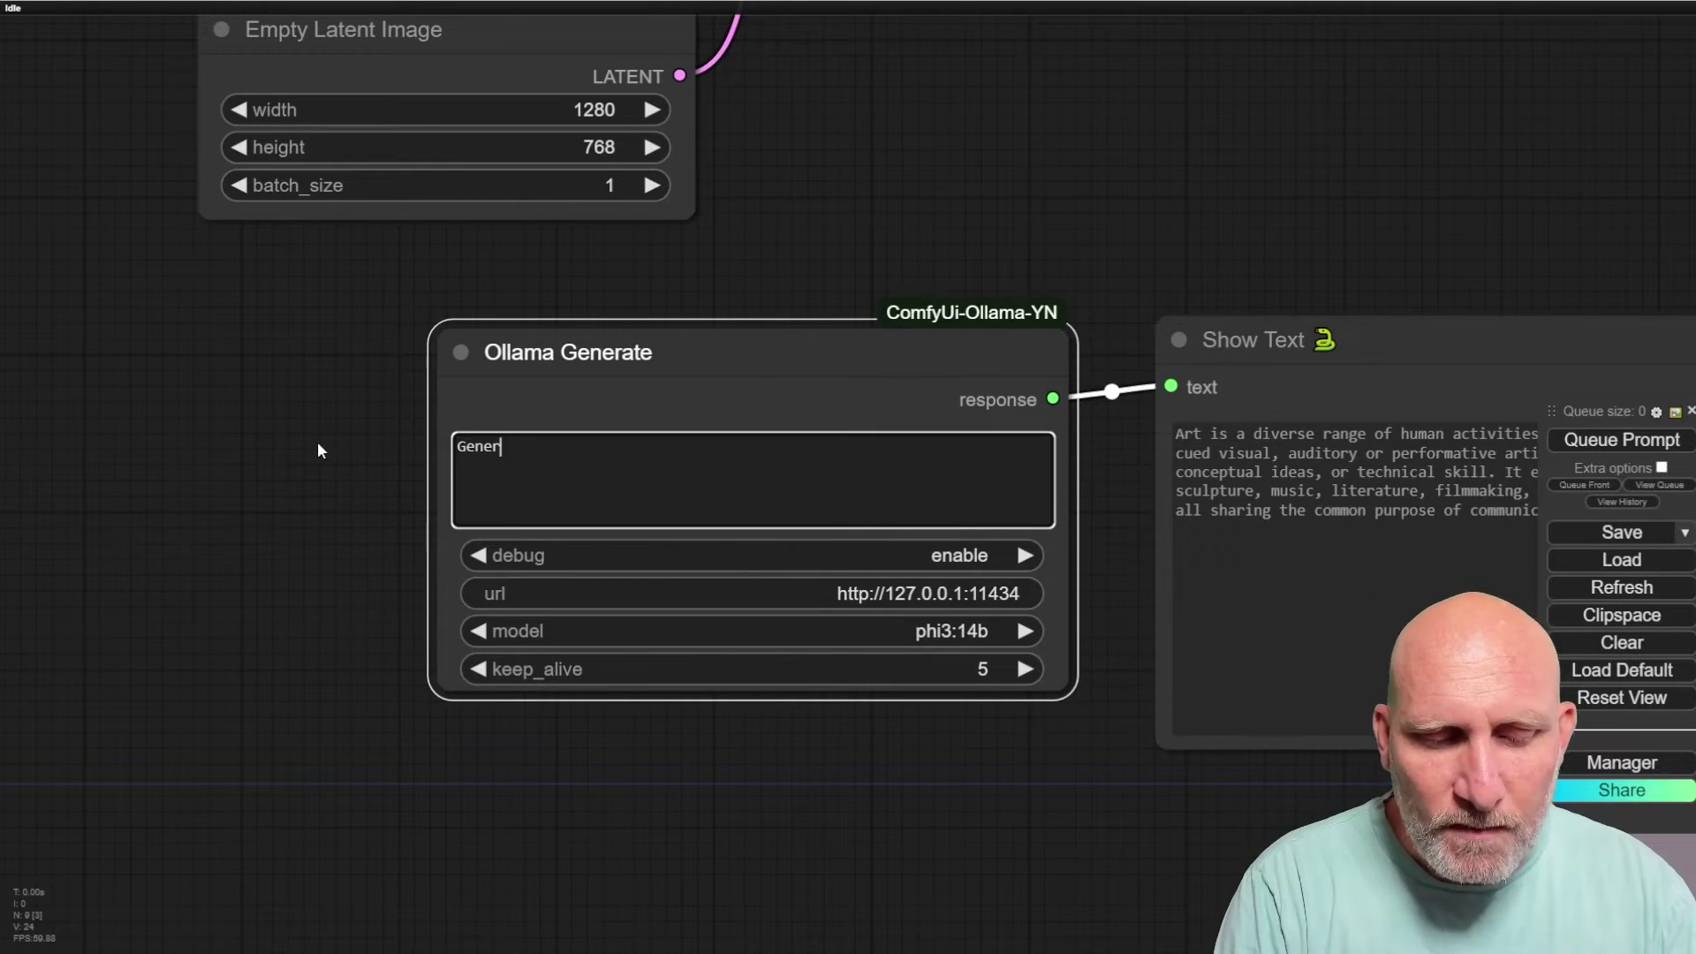
text(ate a text to im)
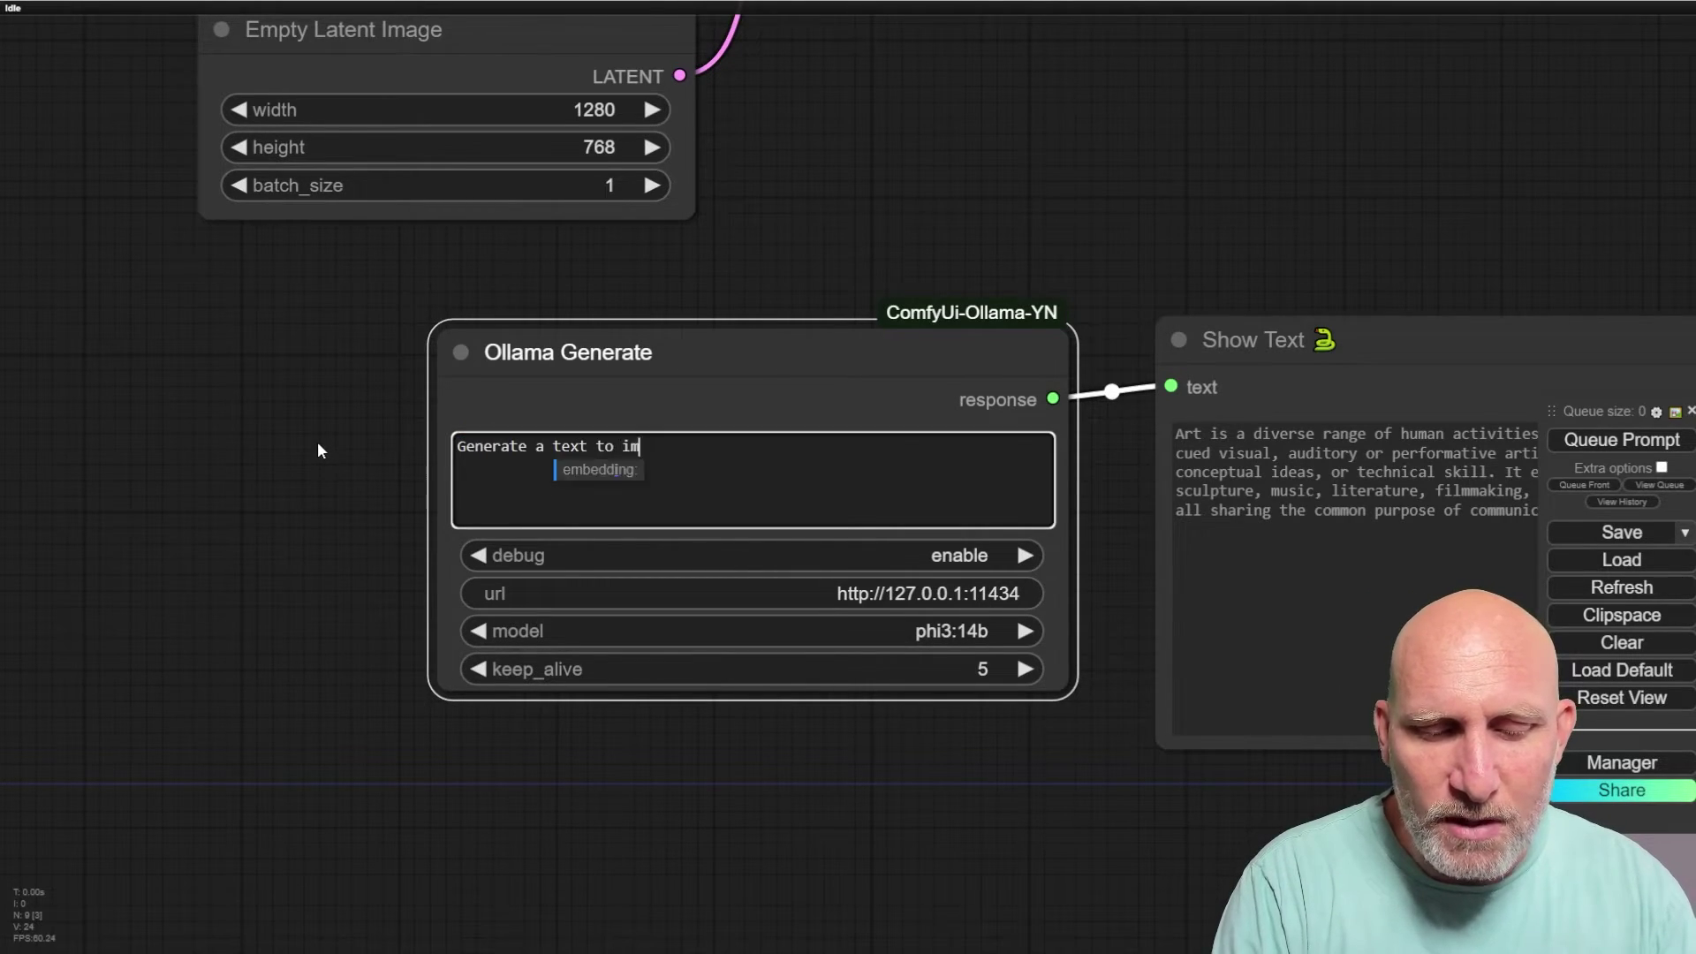
text(age prompt about a landscape)
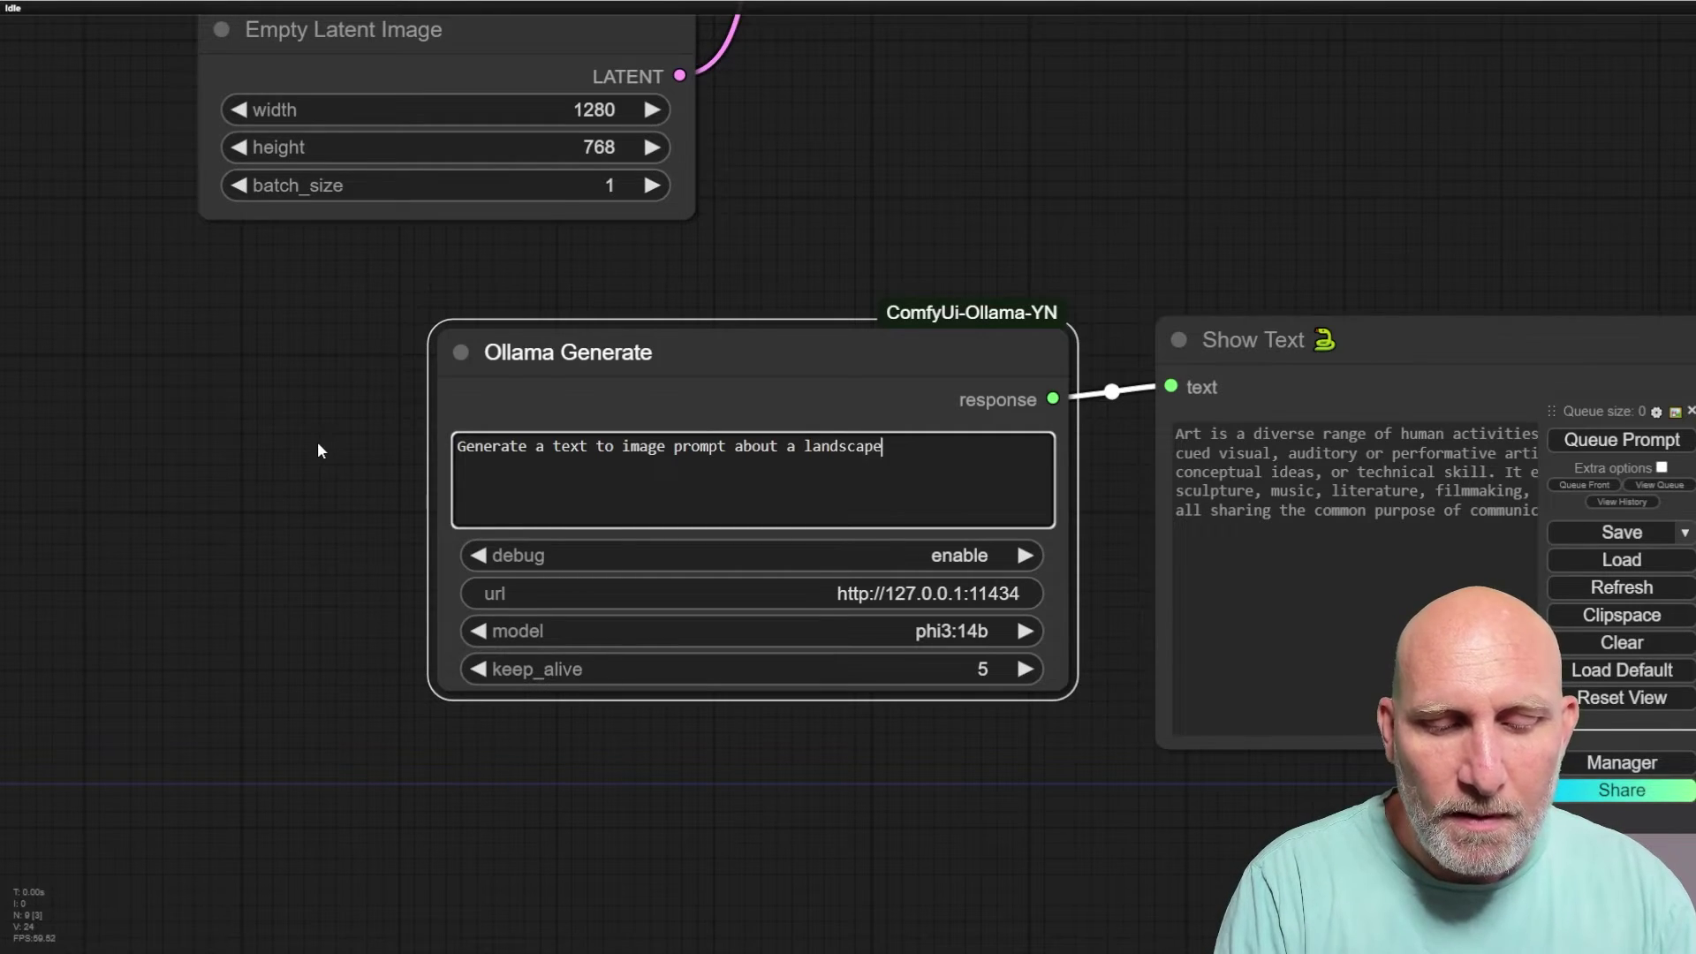
text( of a beatifu)
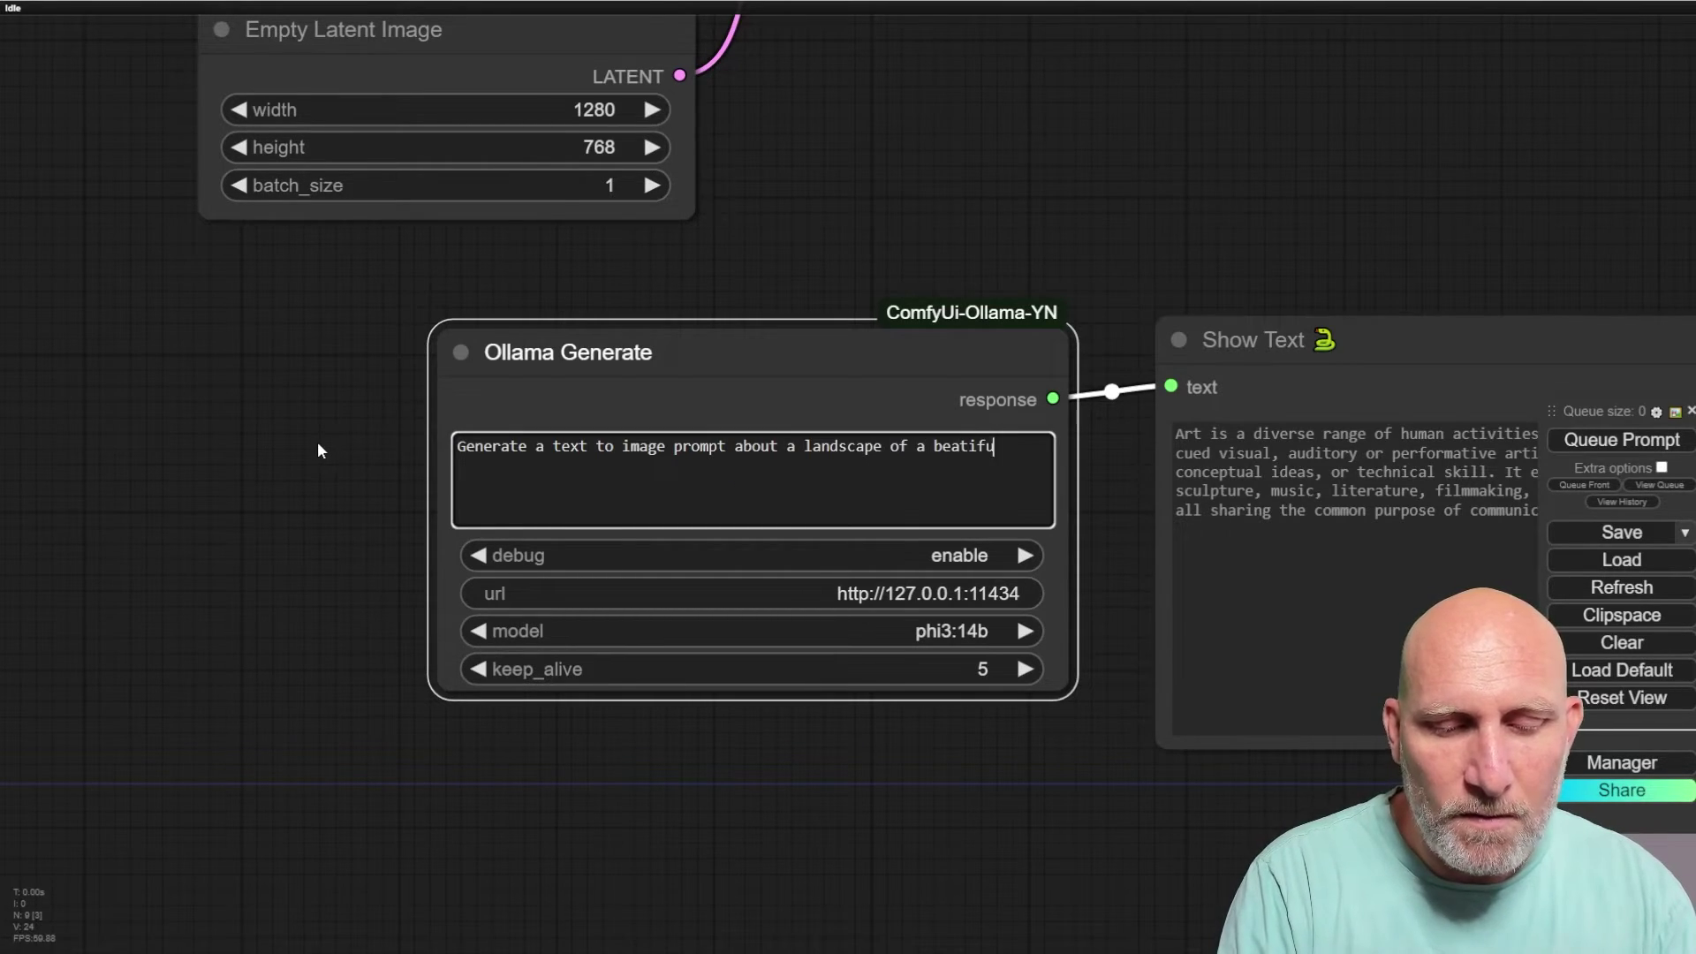
text(l)
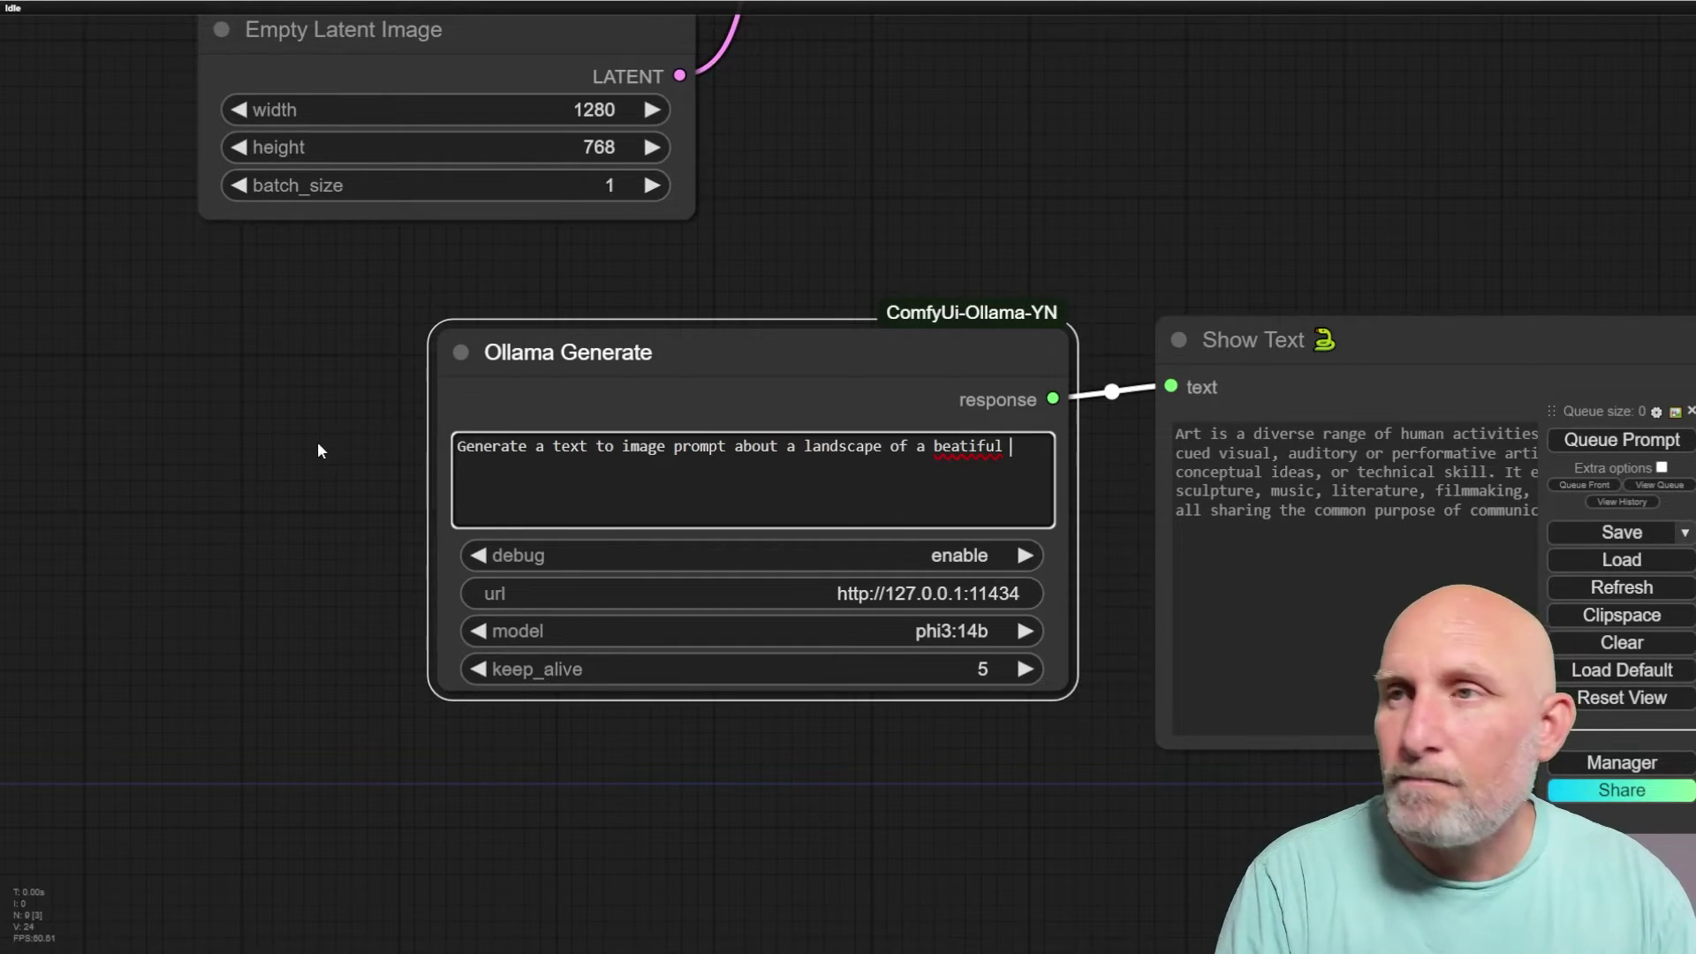
right_click(972, 448)
click(1025, 467)
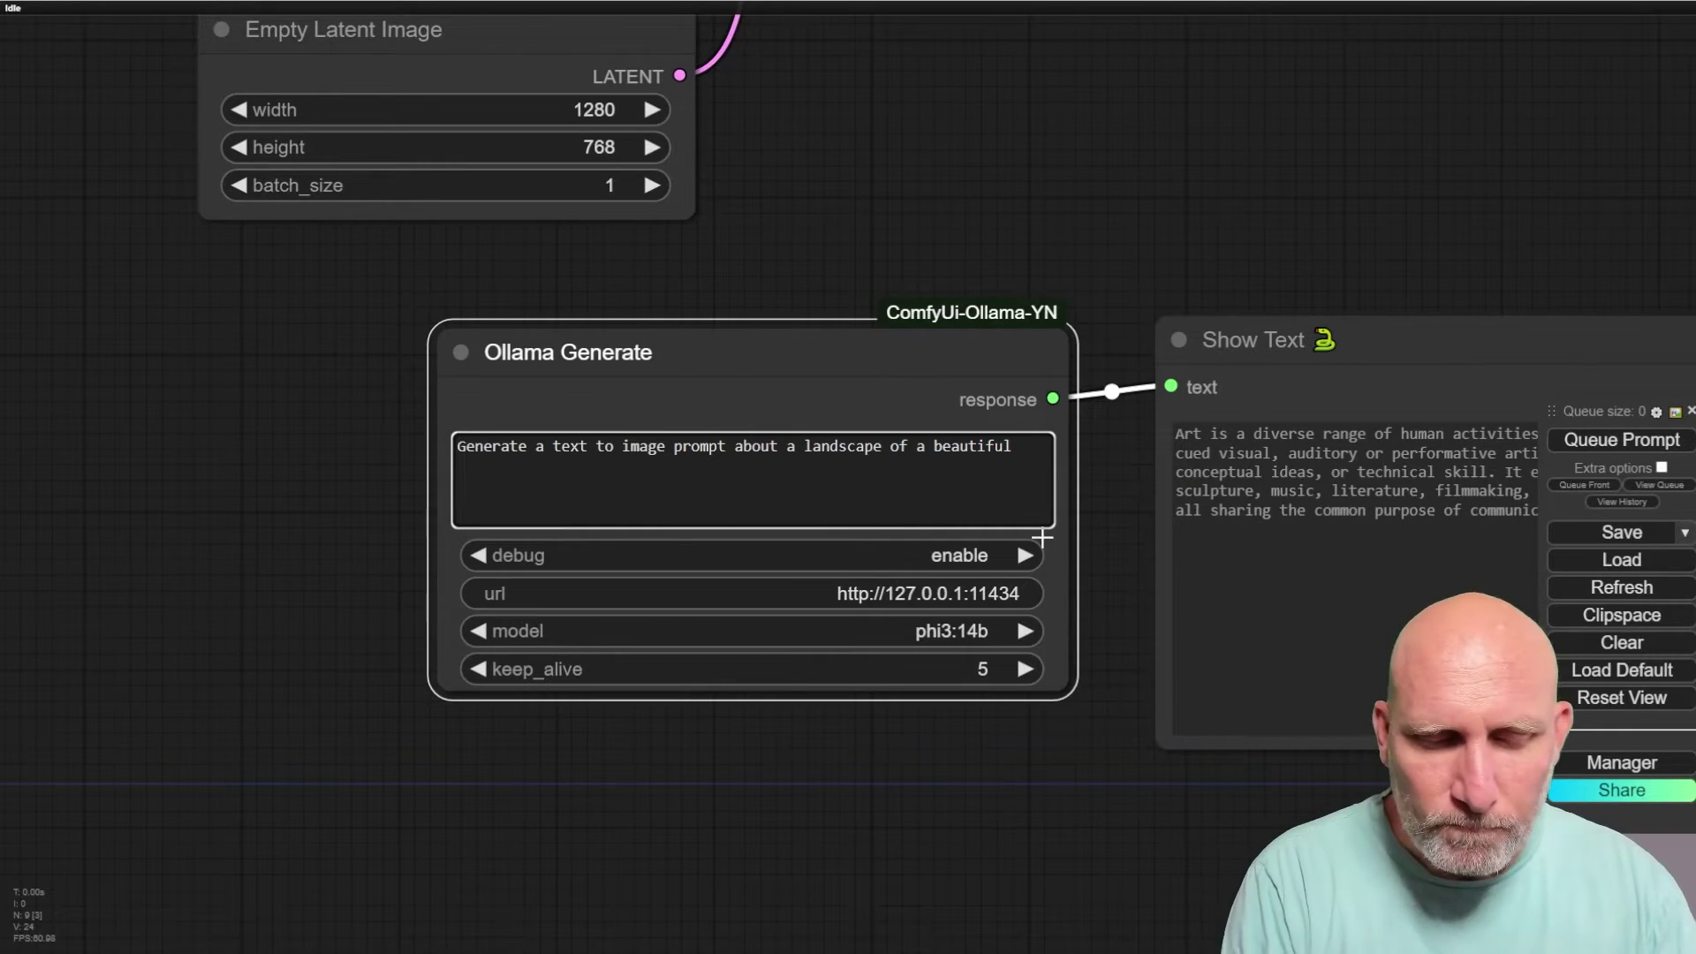
click(1099, 468)
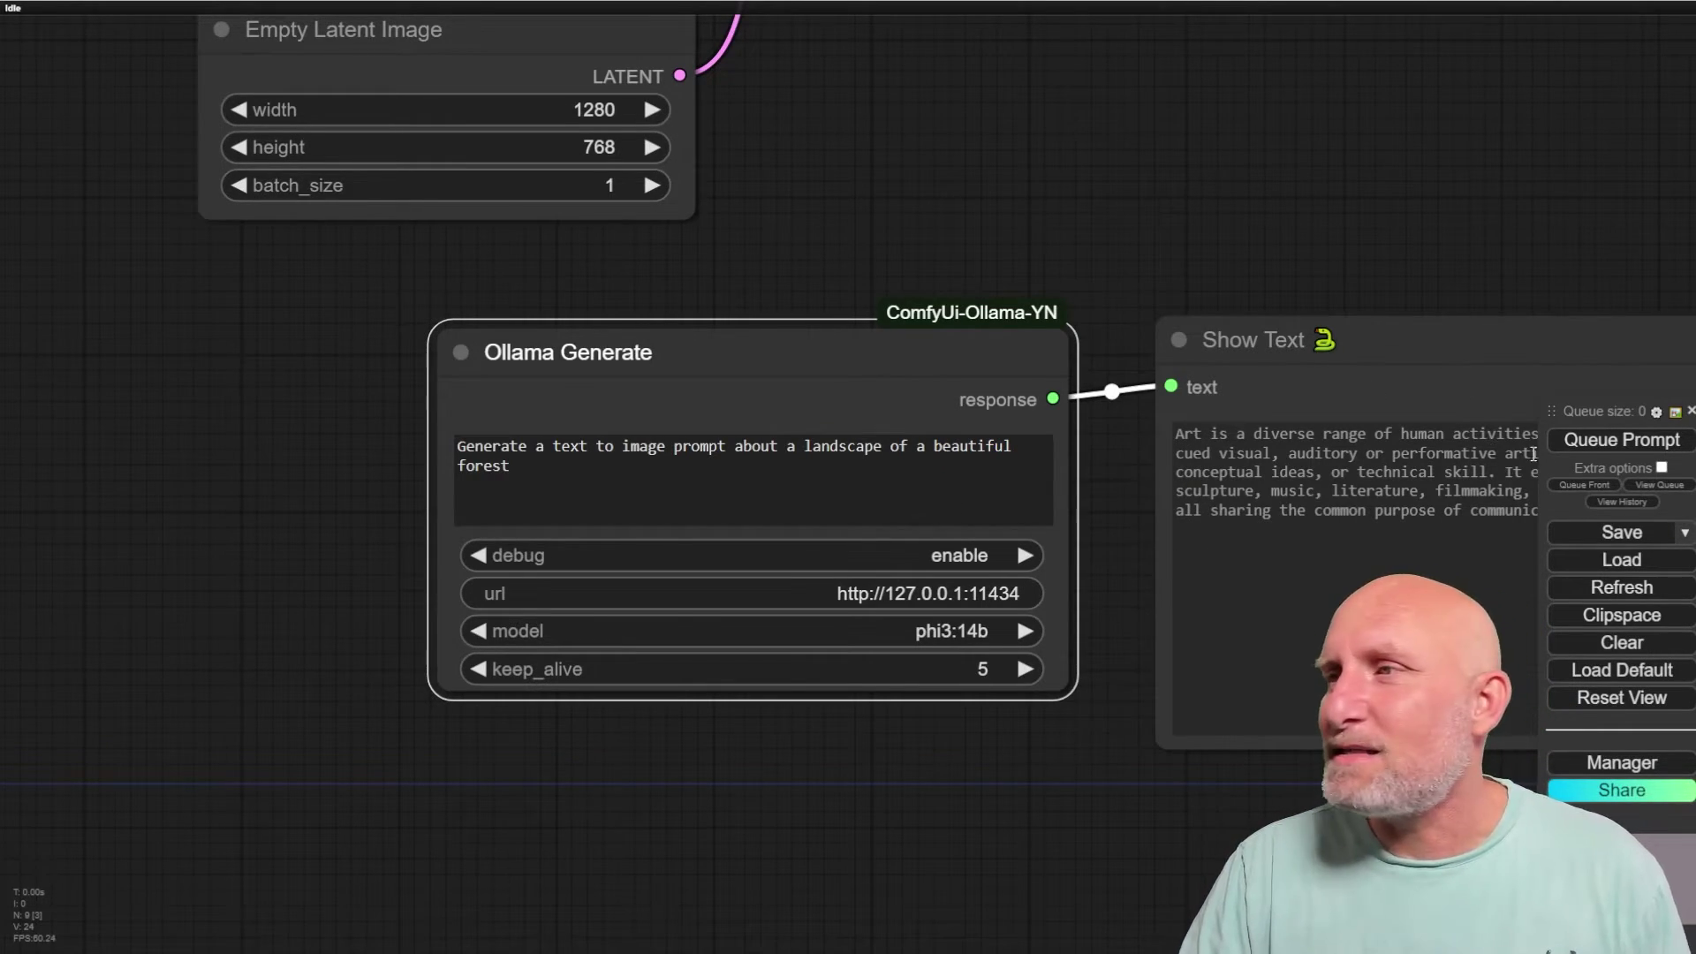
- Run the workflow with the forest prompt and inspect the quotation marks around the text in the Show Text node
click(1639, 446)
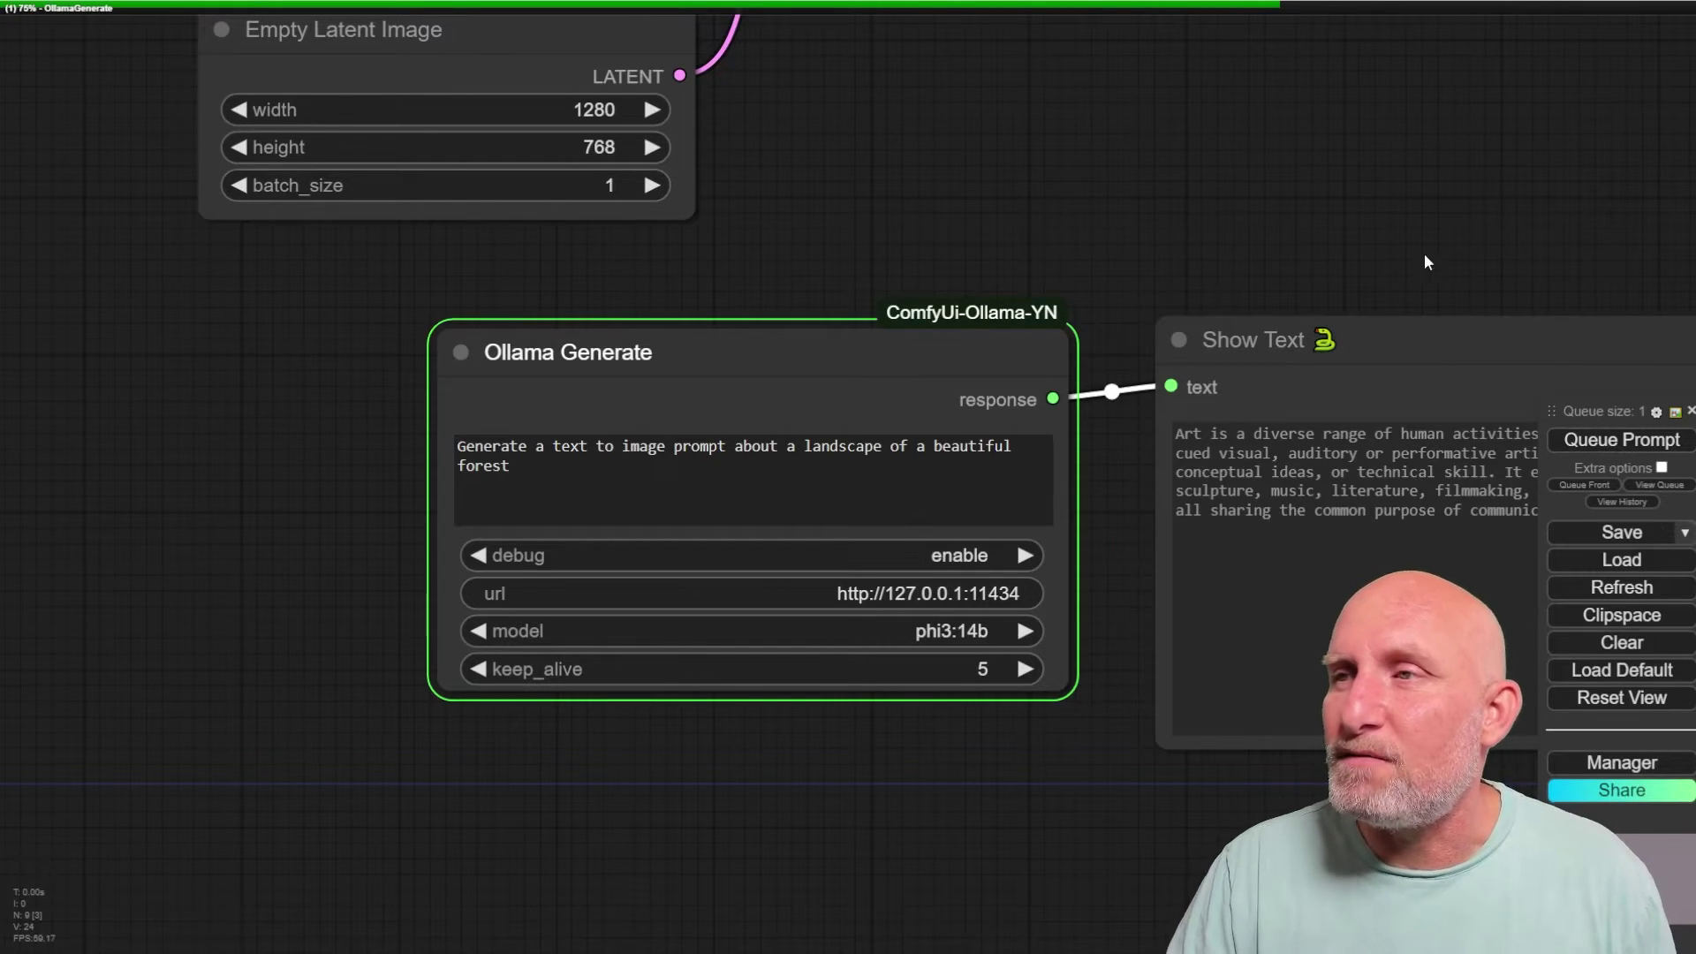
drag(1454, 242, 966, 169)
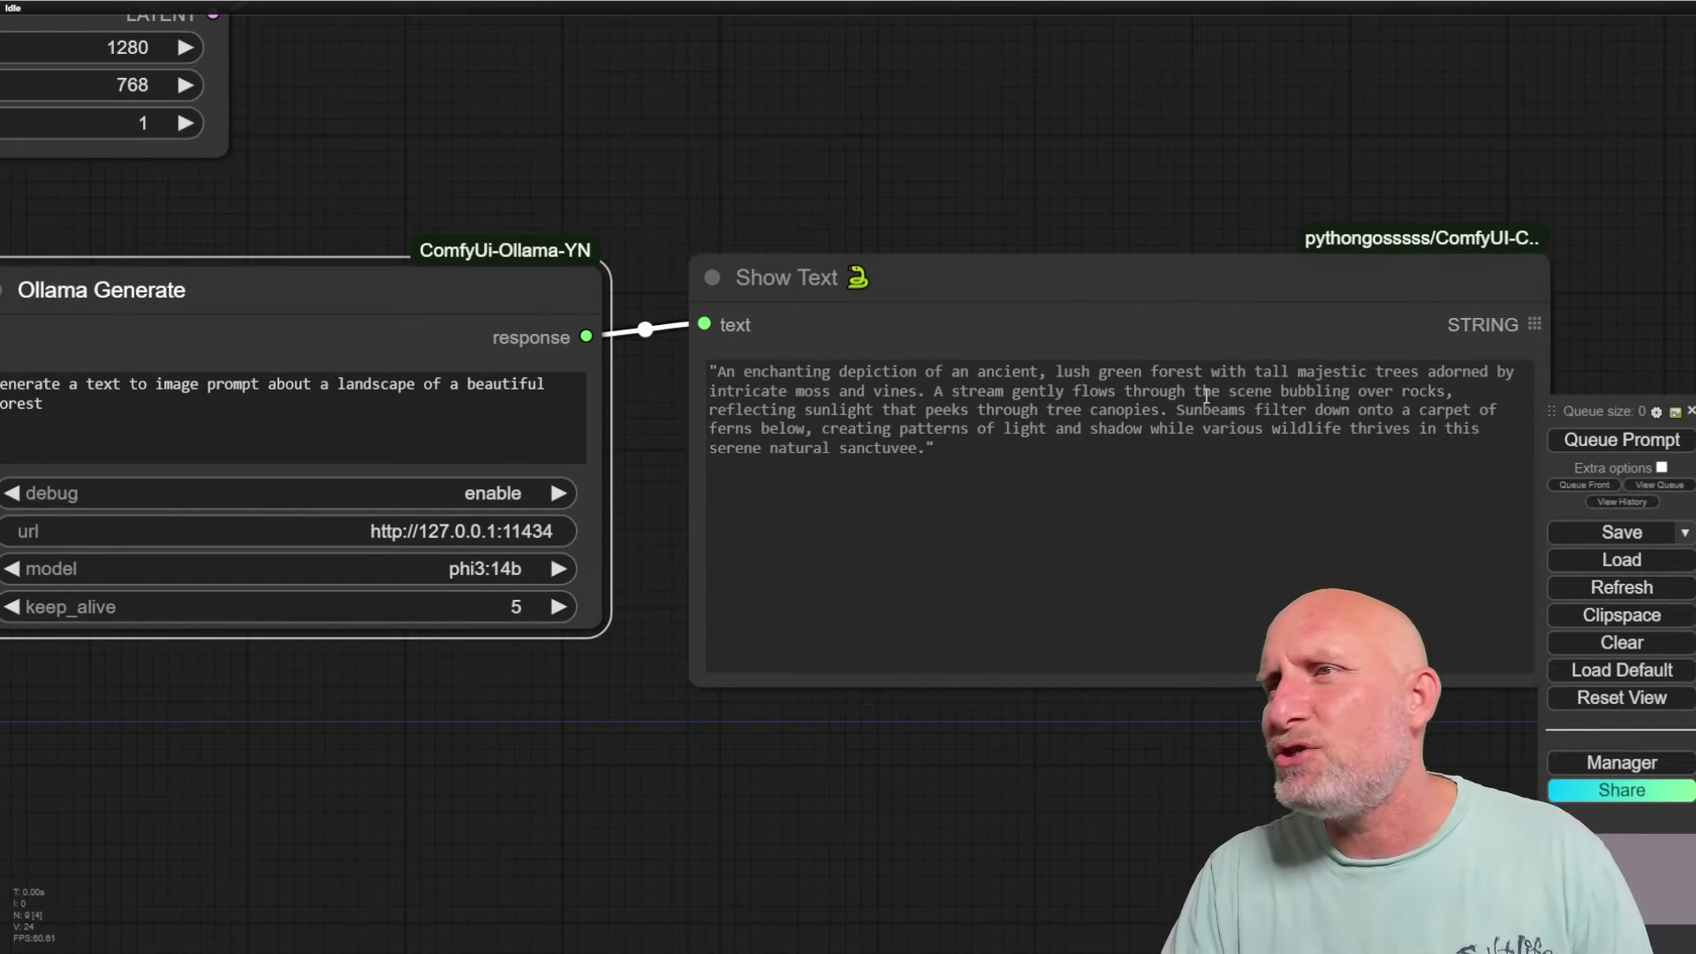
click(1016, 375)
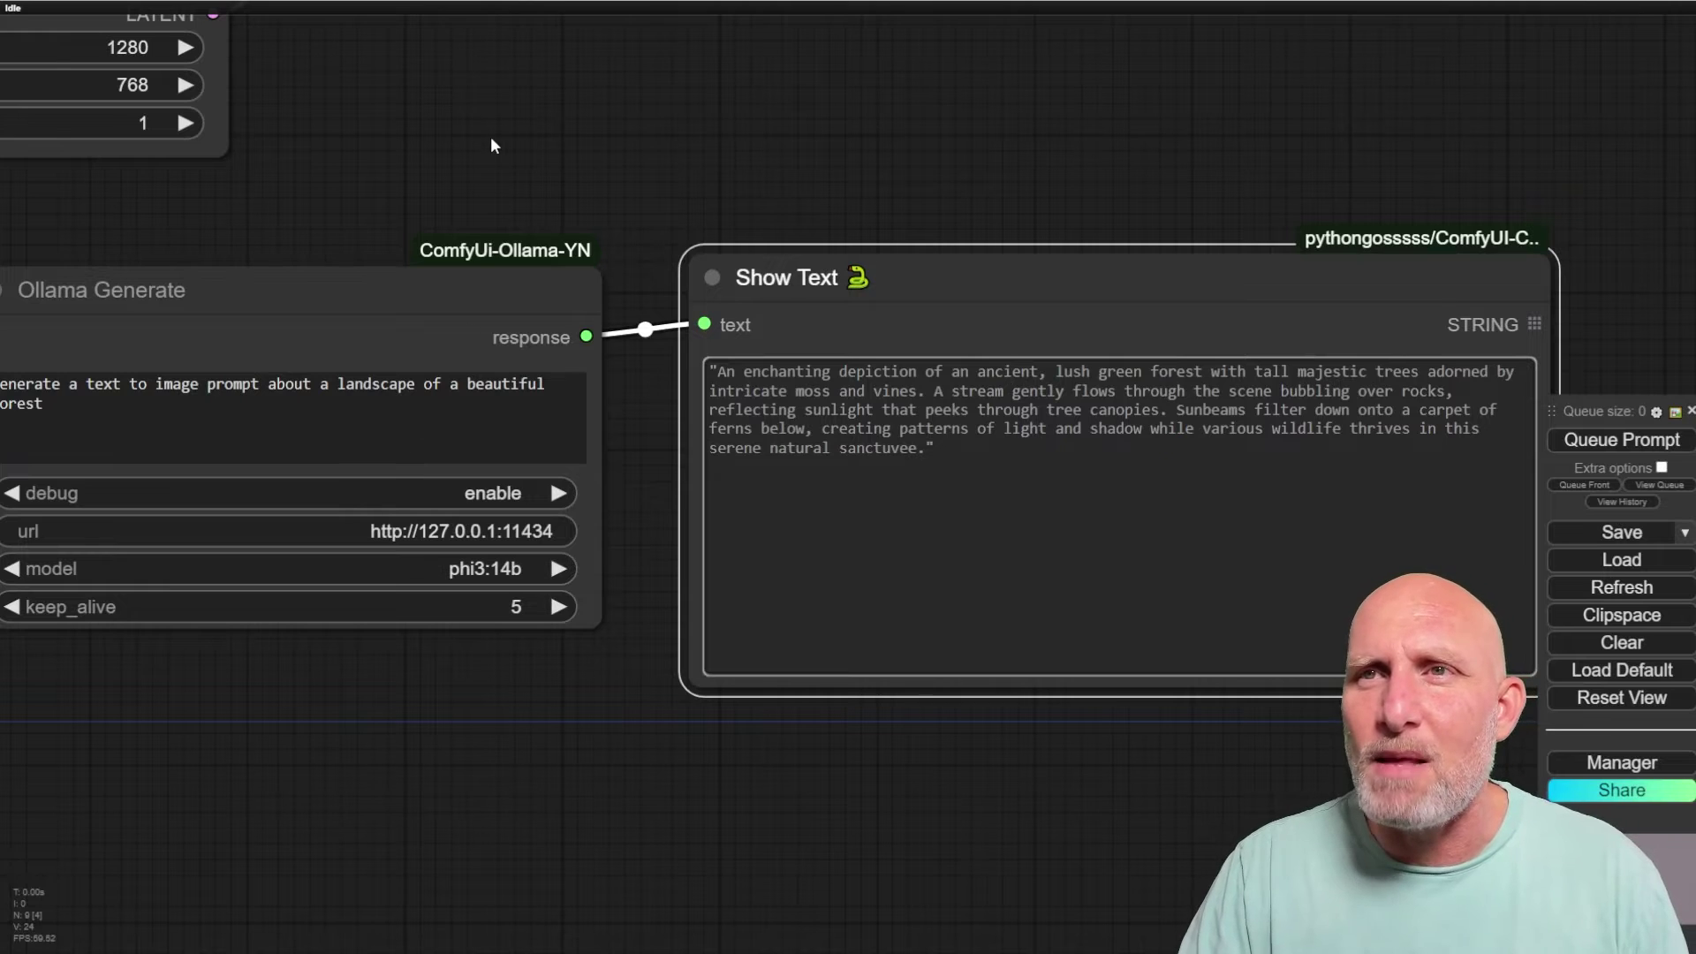
- Append ", don't use quotes" to the prompt in the Ollama Generate node
drag(491, 136, 878, 136)
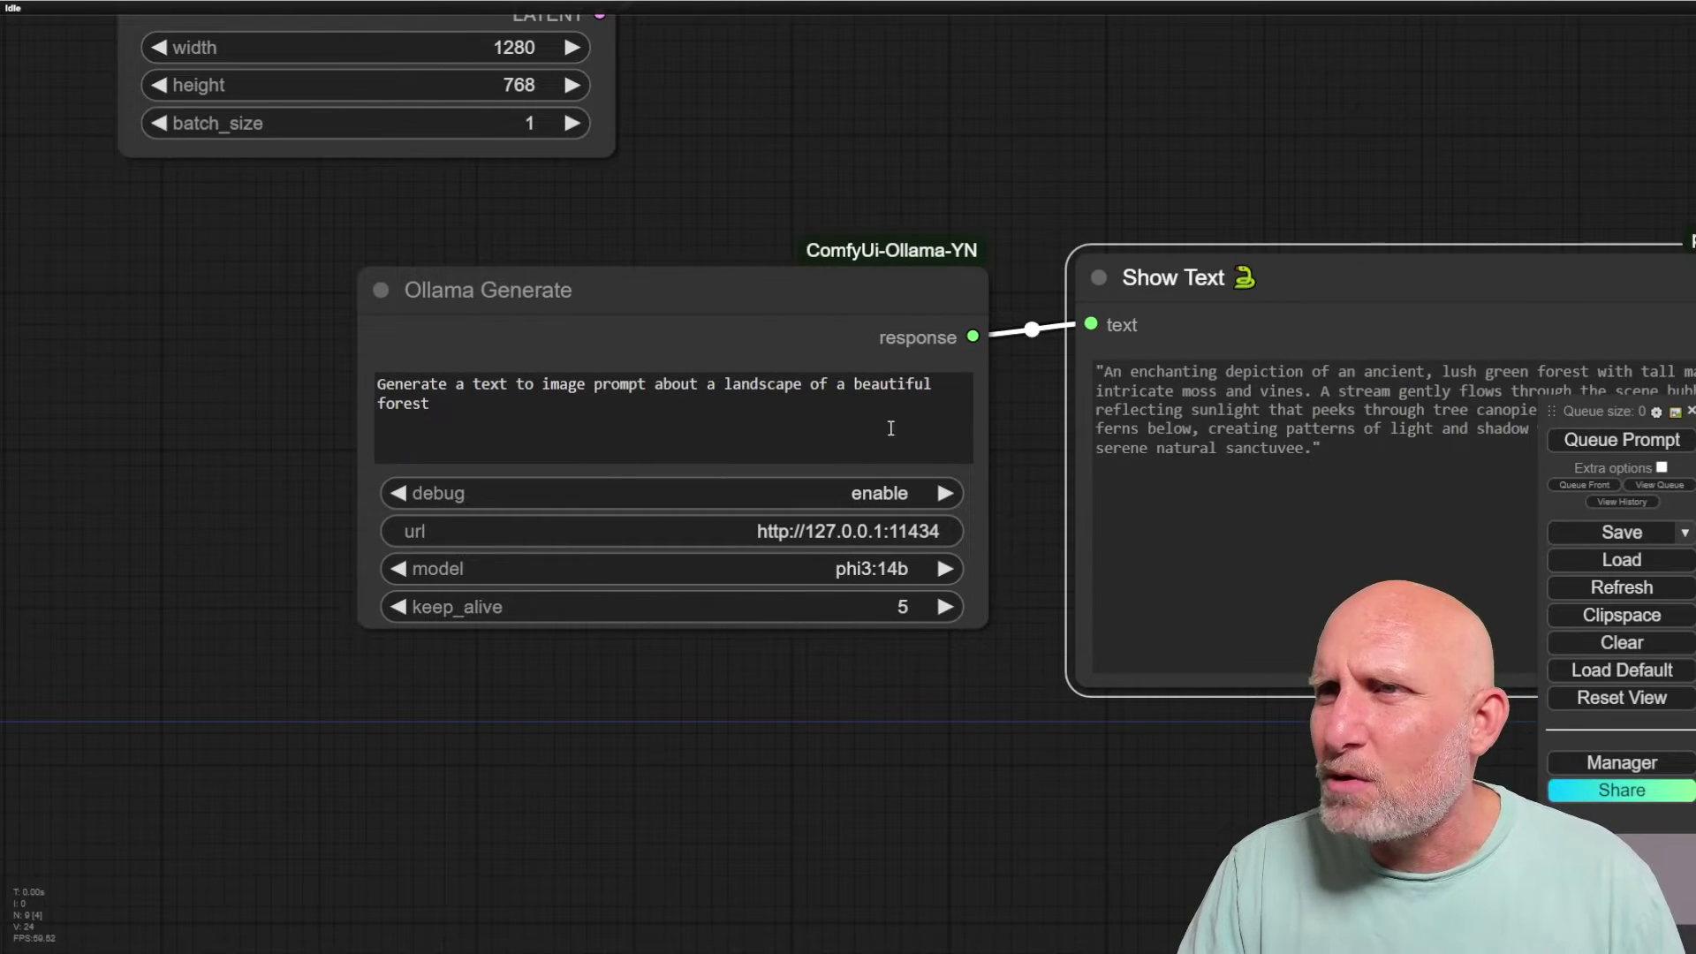
click(722, 424)
text(, d)
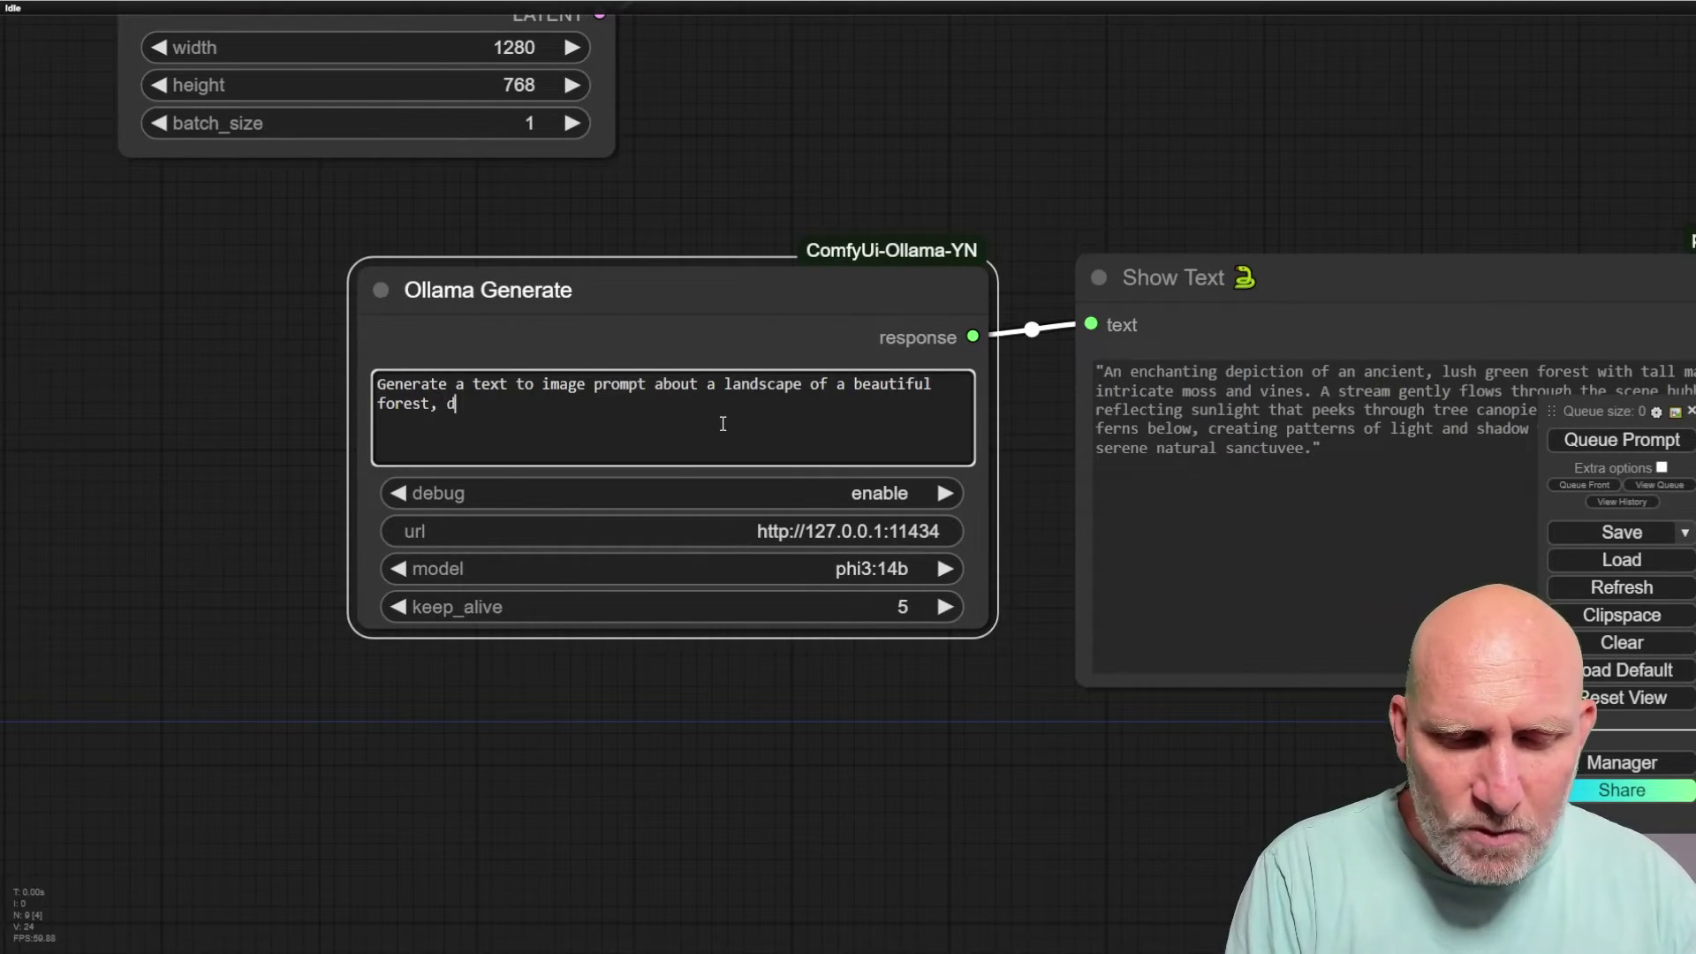
text(on't use quotes)
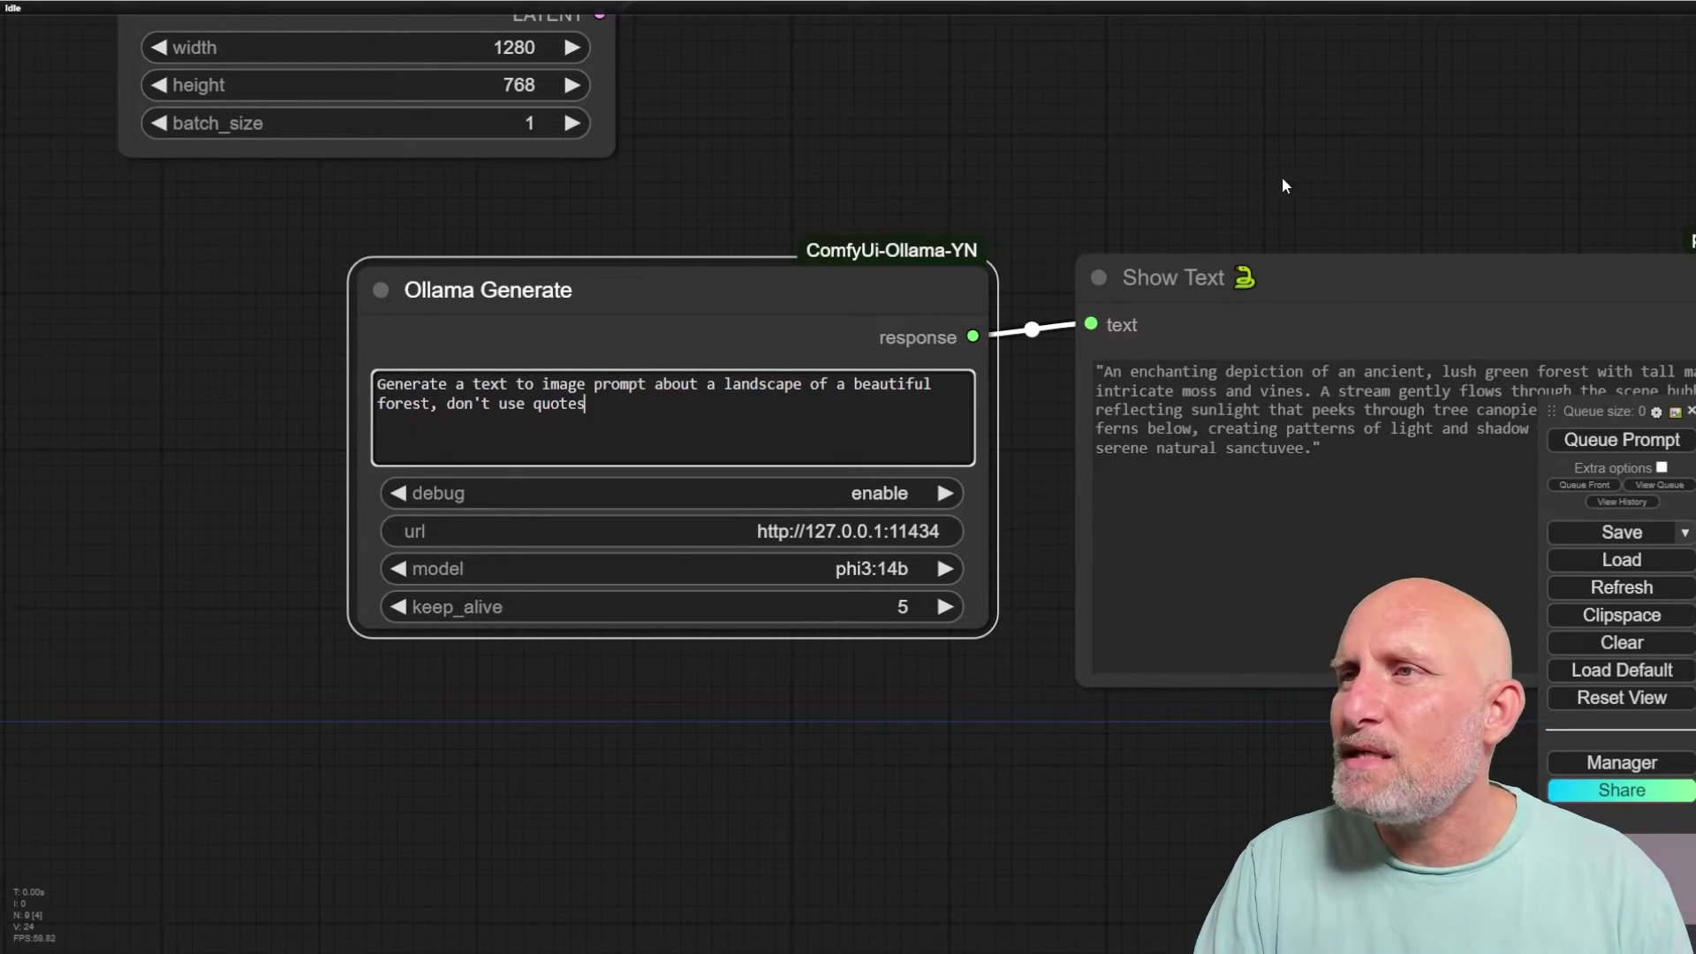
drag(1285, 184, 972, 177)
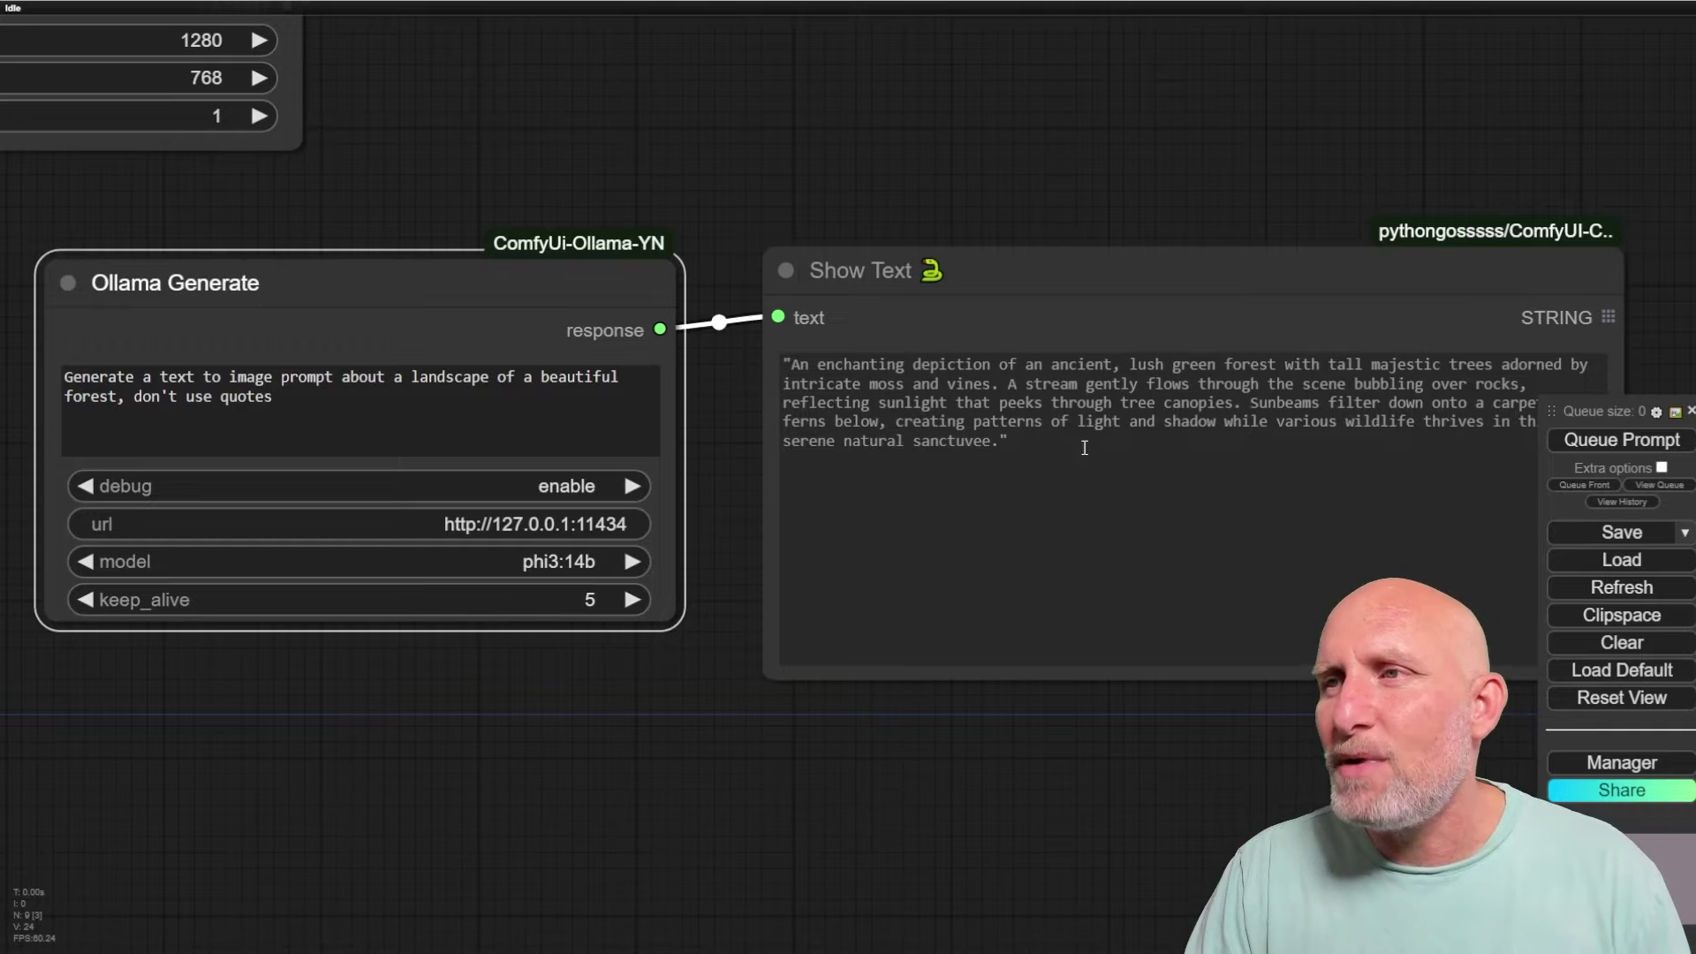
click(323, 403)
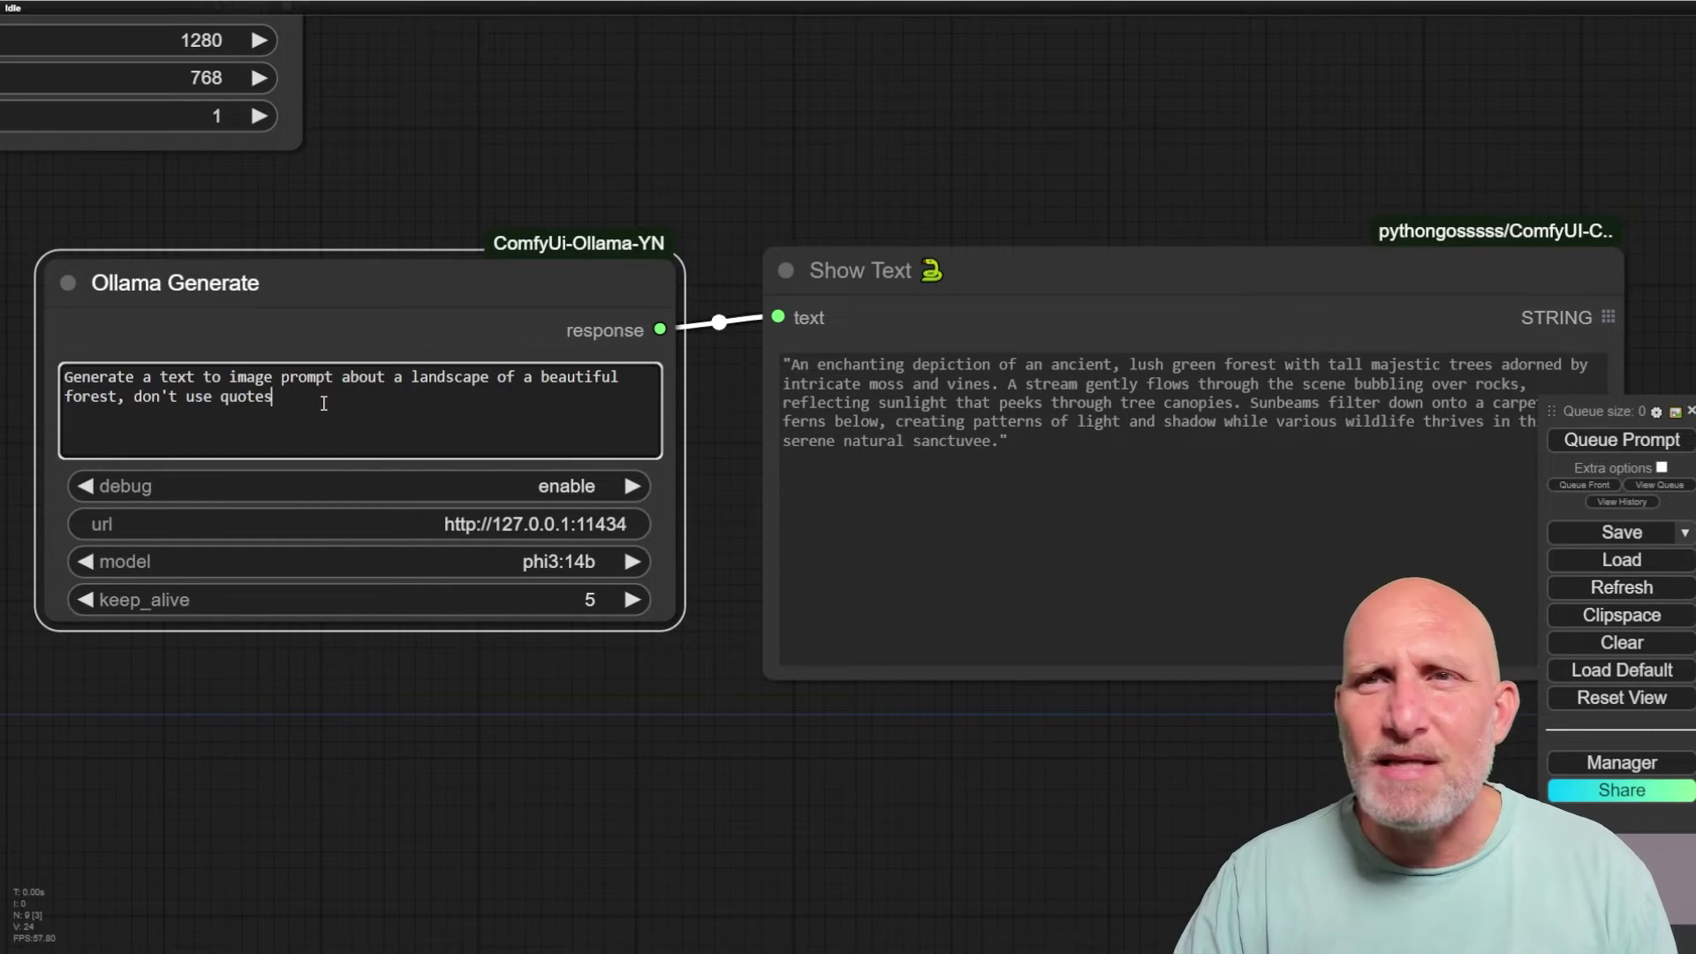
- Rerun the workflow with the no-quotes instruction and review the new forest description in the Show Text node
click(1622, 441)
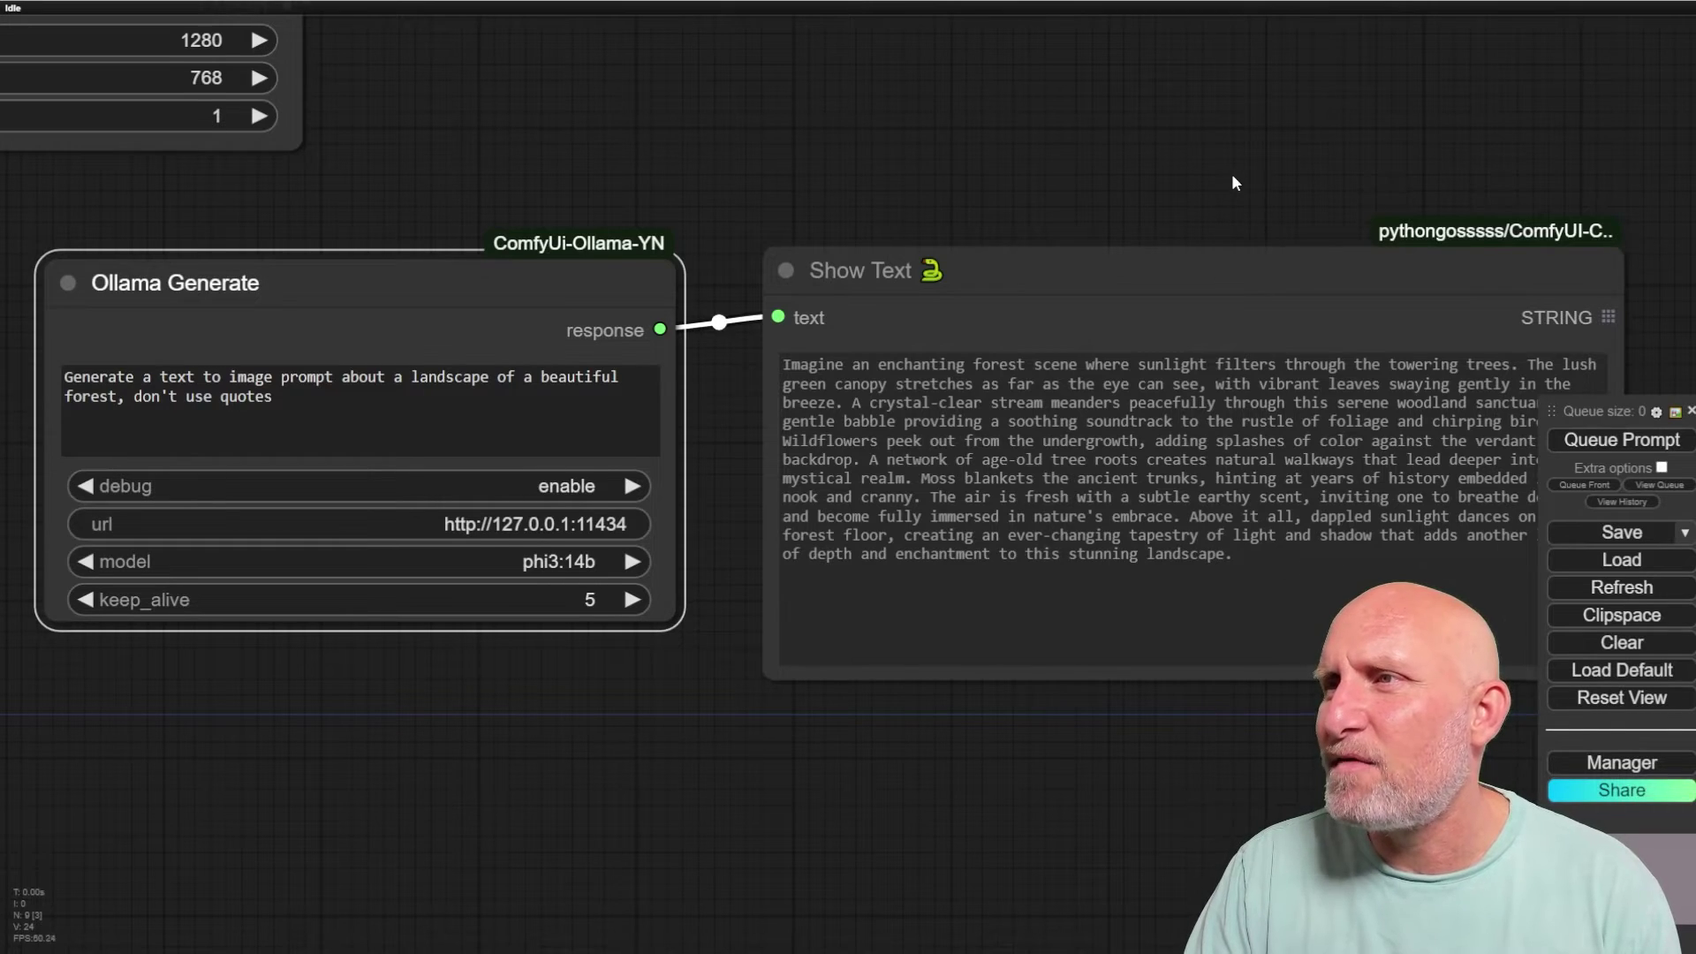
drag(1234, 183, 999, 129)
drag(1017, 492, 554, 290)
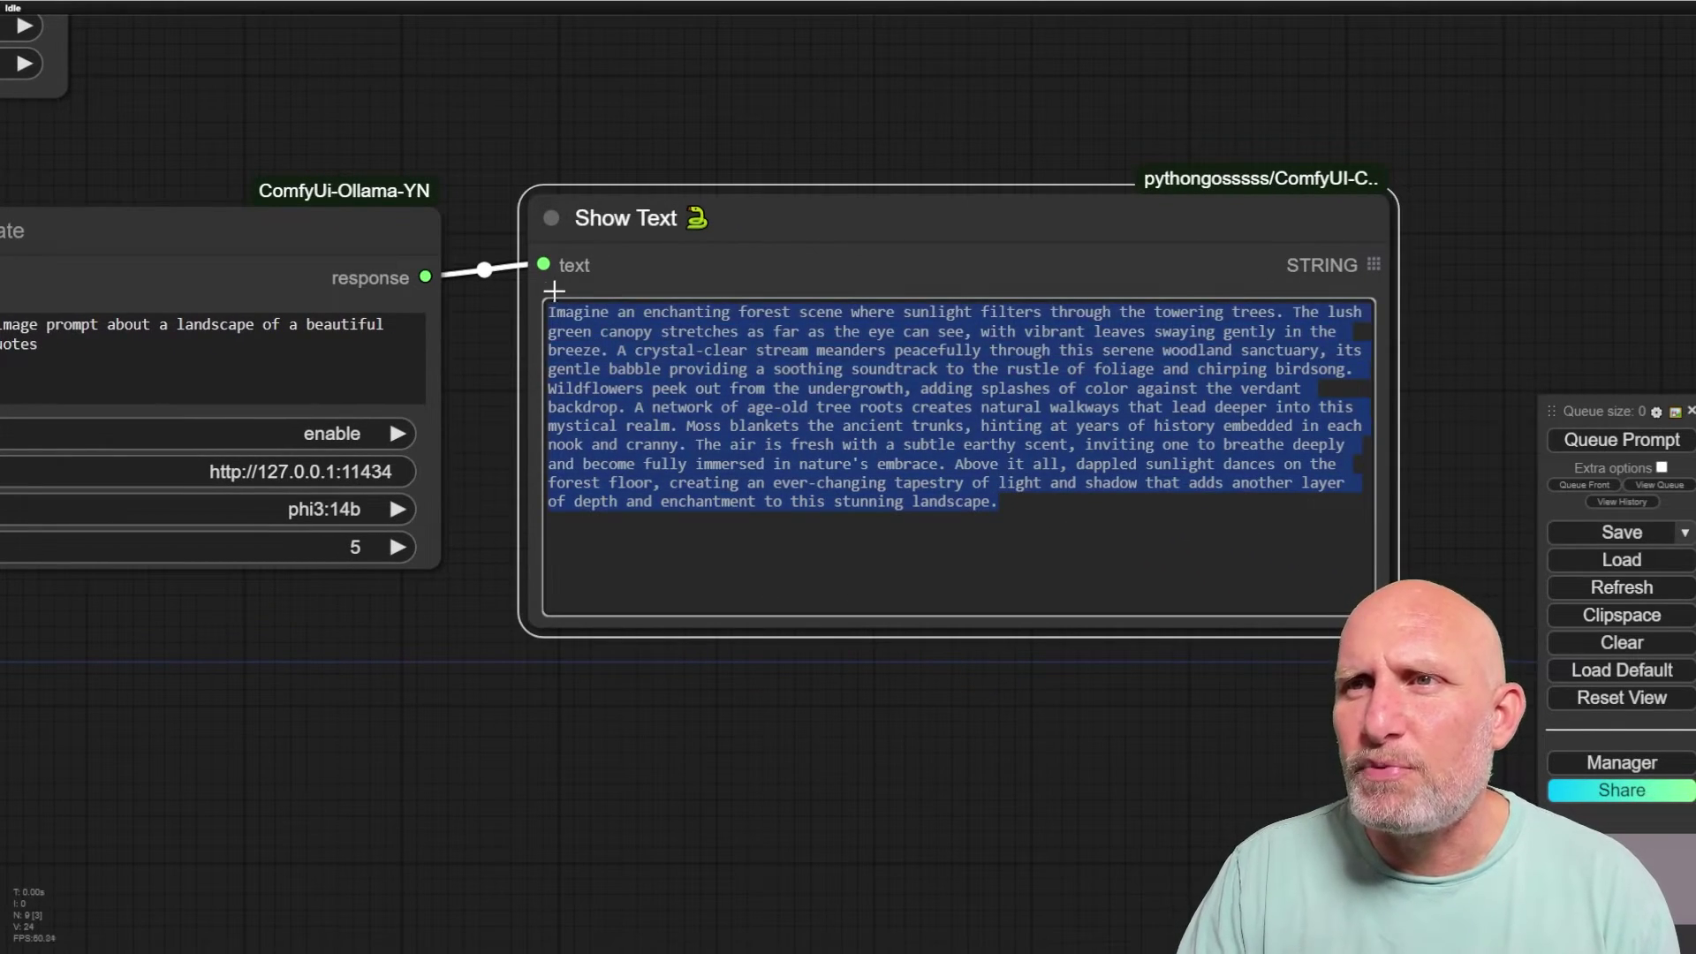
drag(430, 103, 1026, 382)
scroll(987, 368, down, 5)
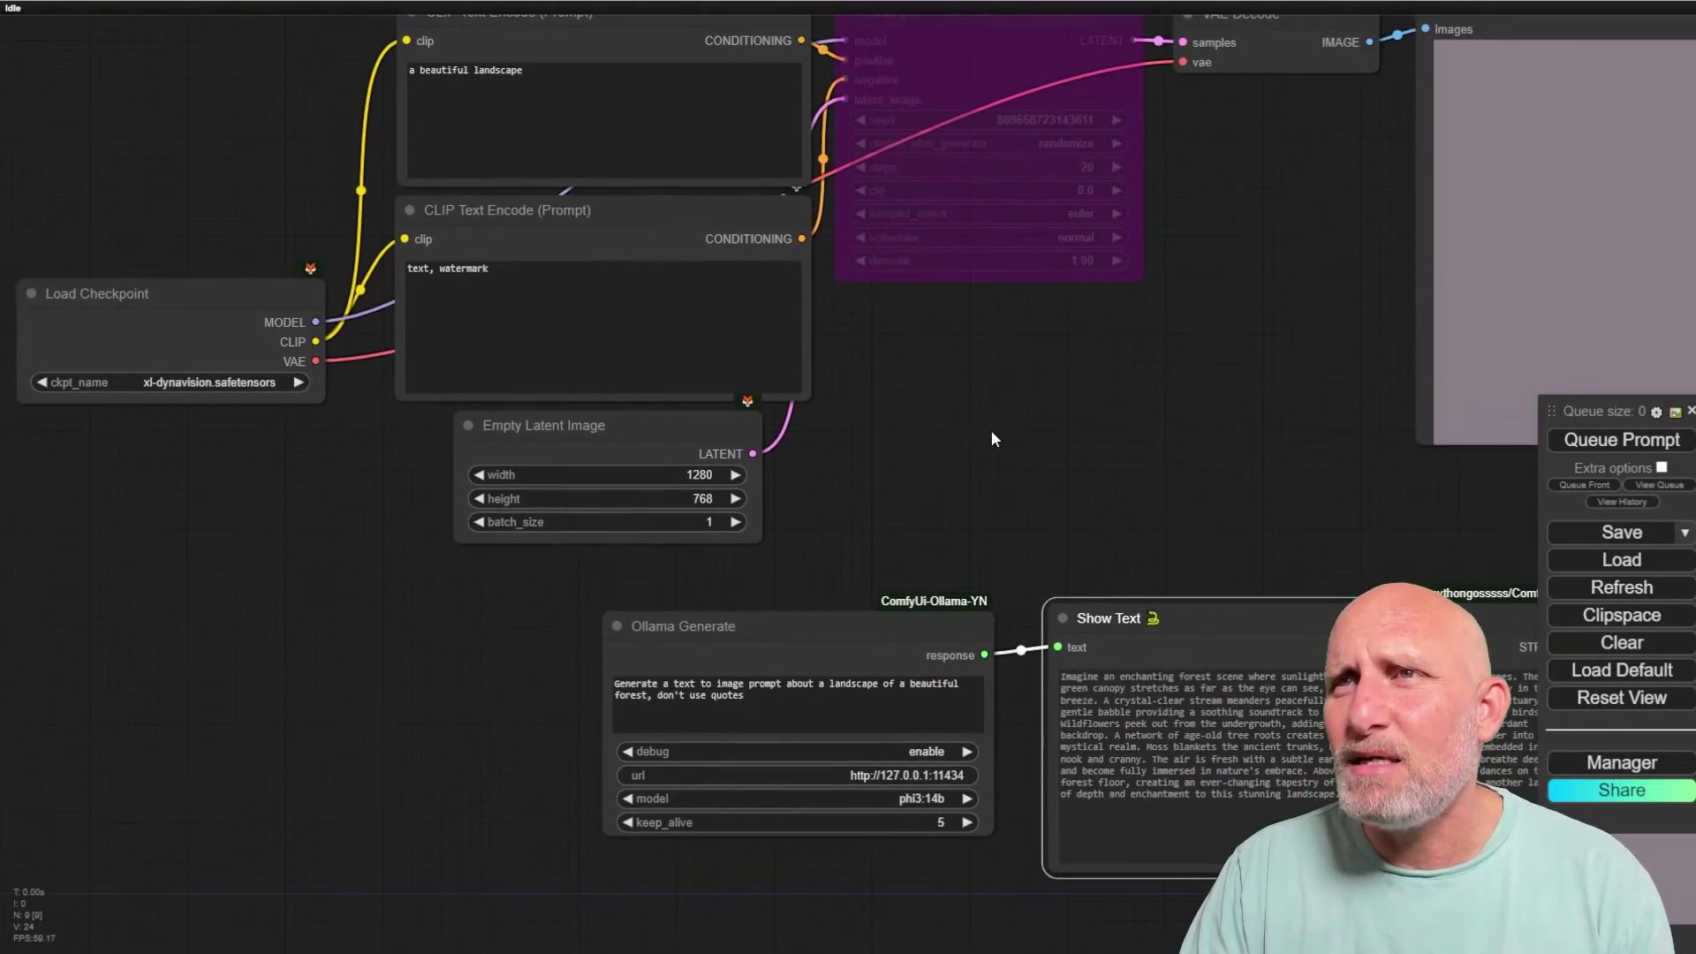
drag(903, 383, 906, 508)
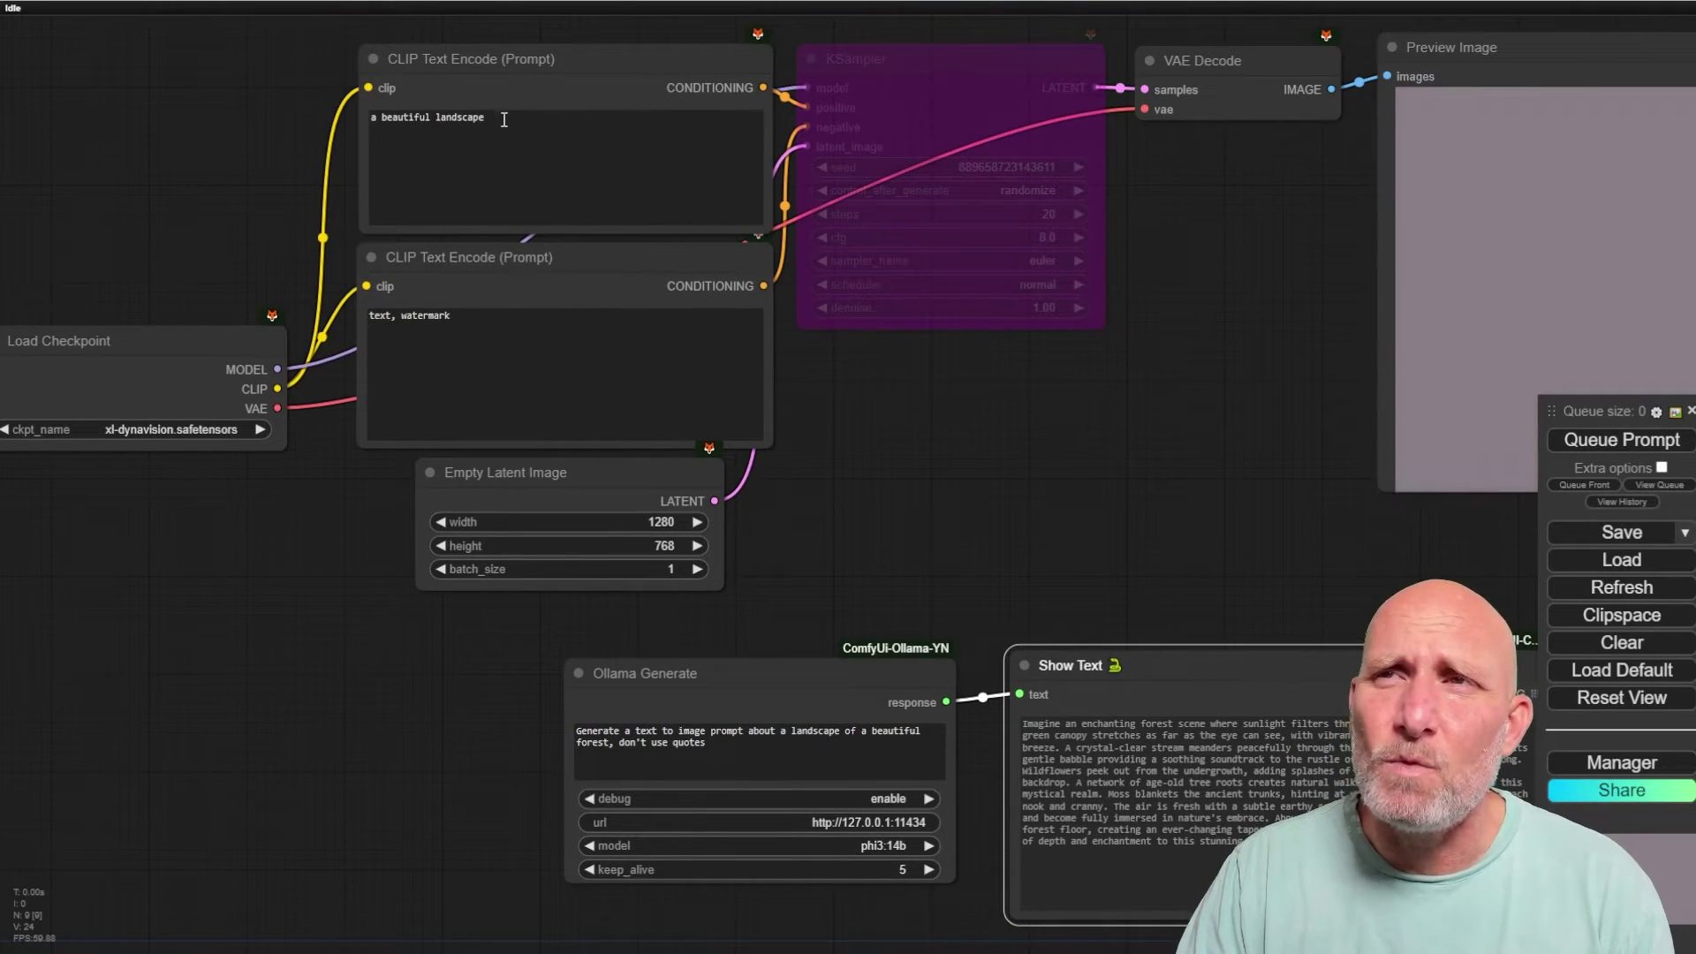
- Convert the positive CLIP Text Encode node's text widget to an input and connect Ollama Generate's response to it
right_click(553, 59)
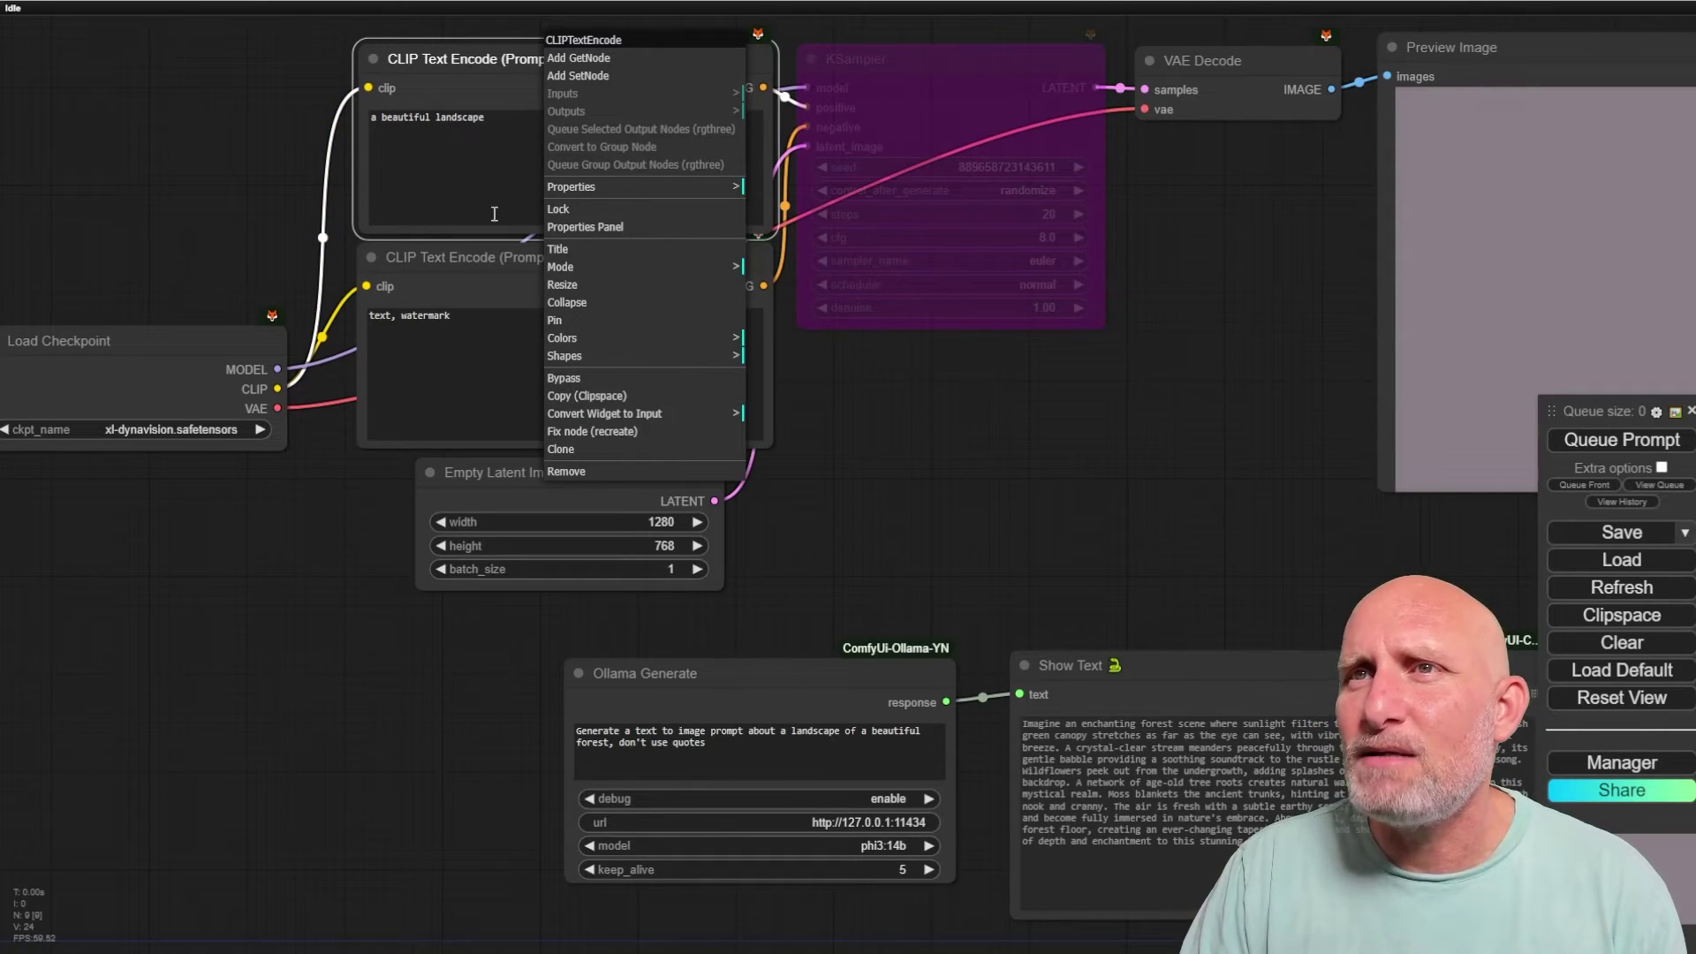
click(605, 415)
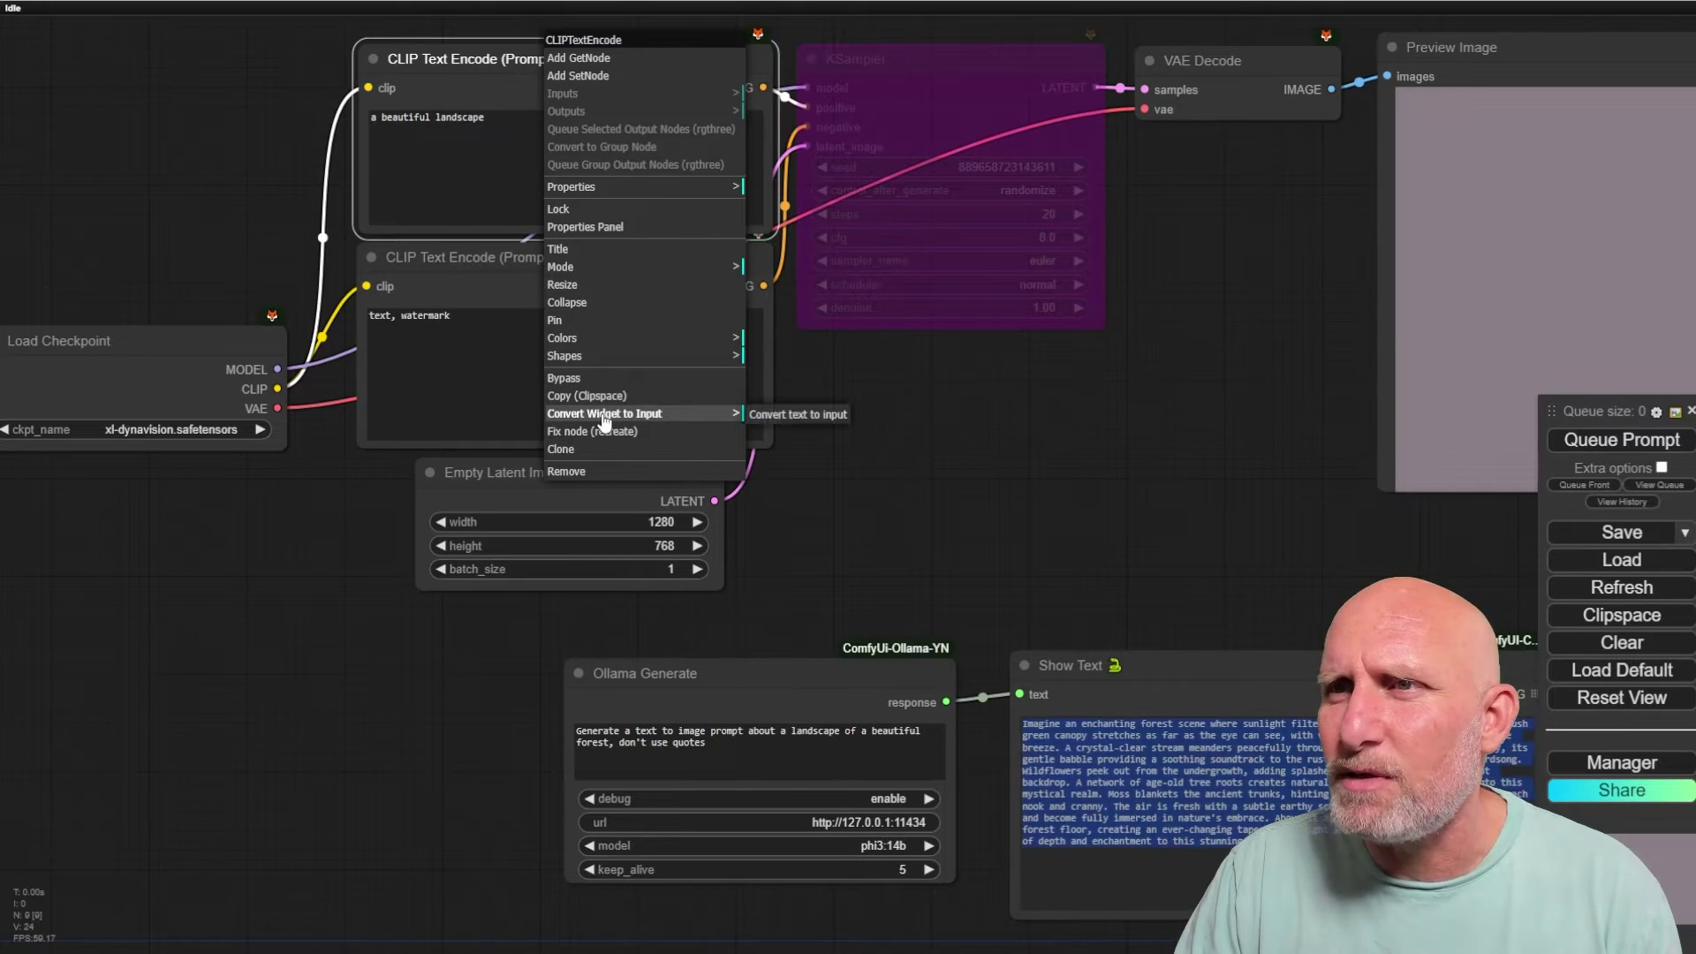
click(798, 416)
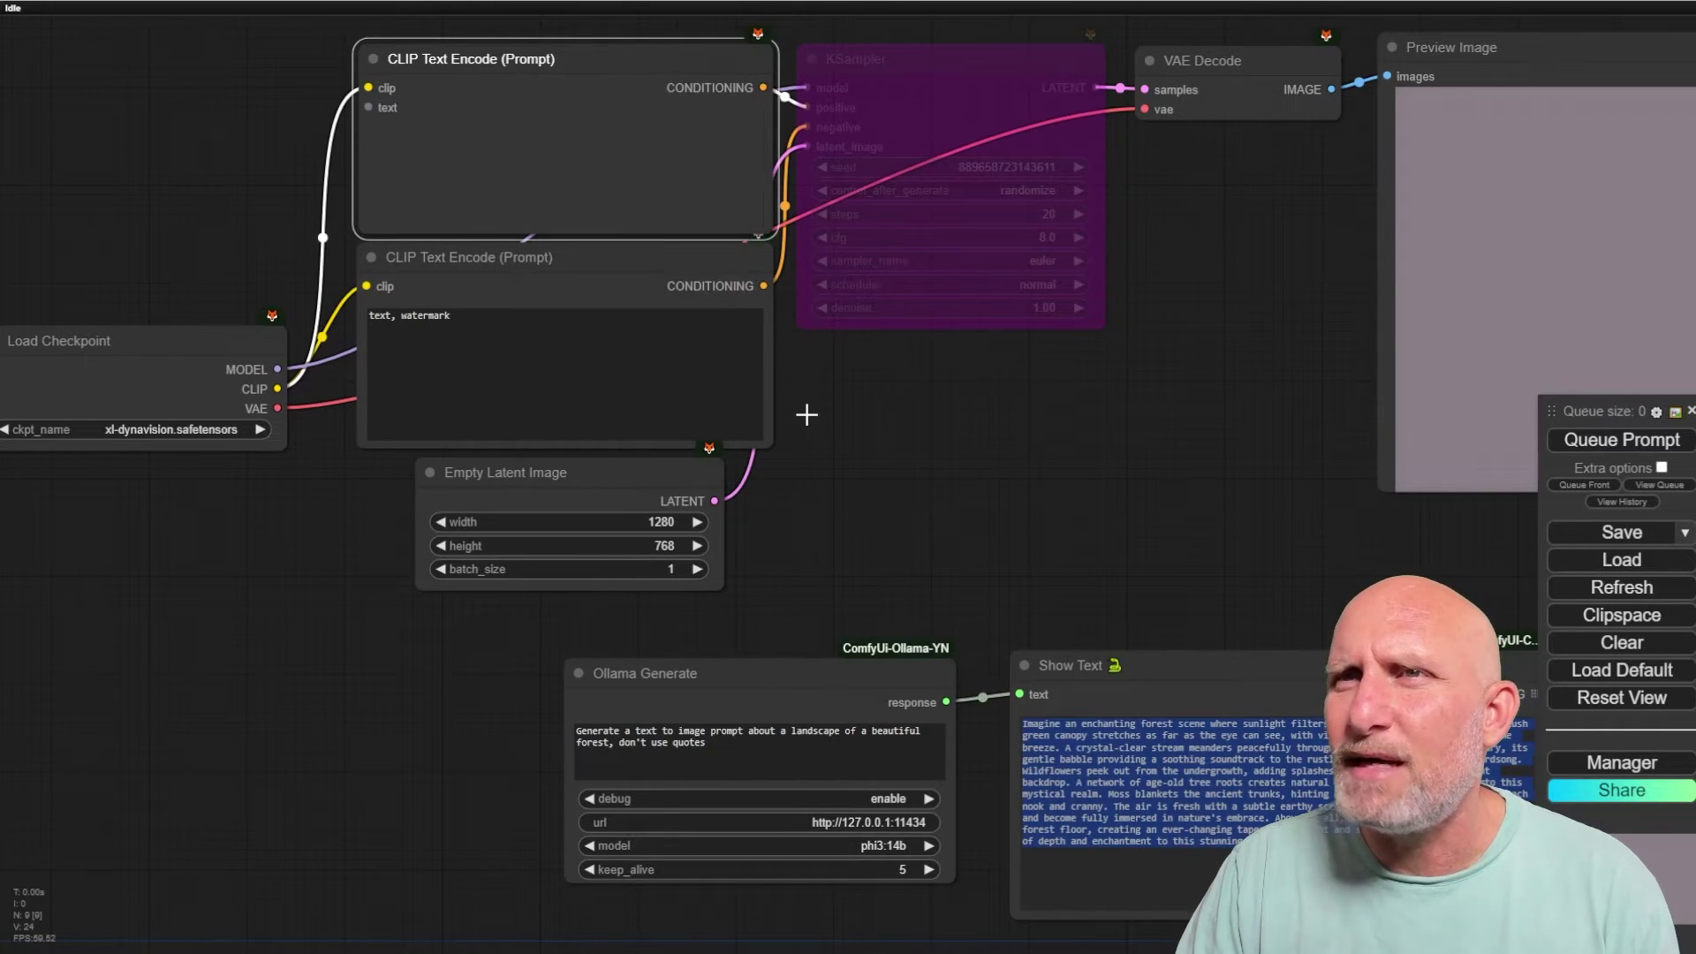
drag(951, 702, 381, 118)
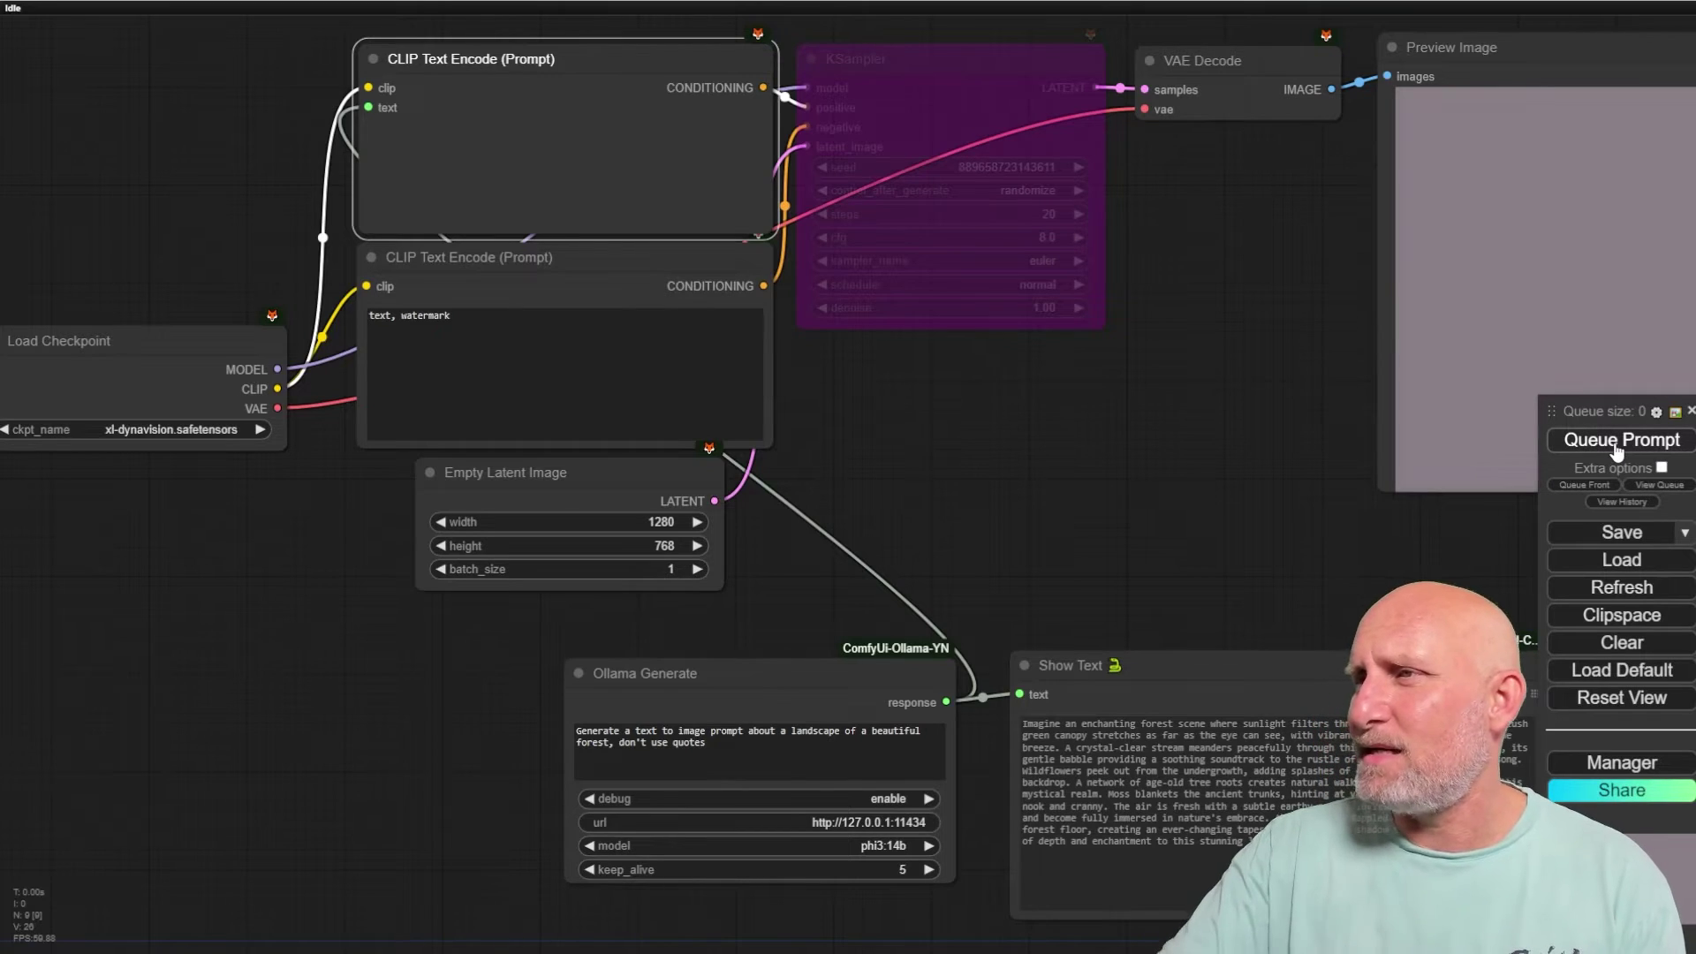
- Remove the bypass from the KSampler node, run the workflow, and inspect the generated forest image in the Preview Image node
right_click(961, 55)
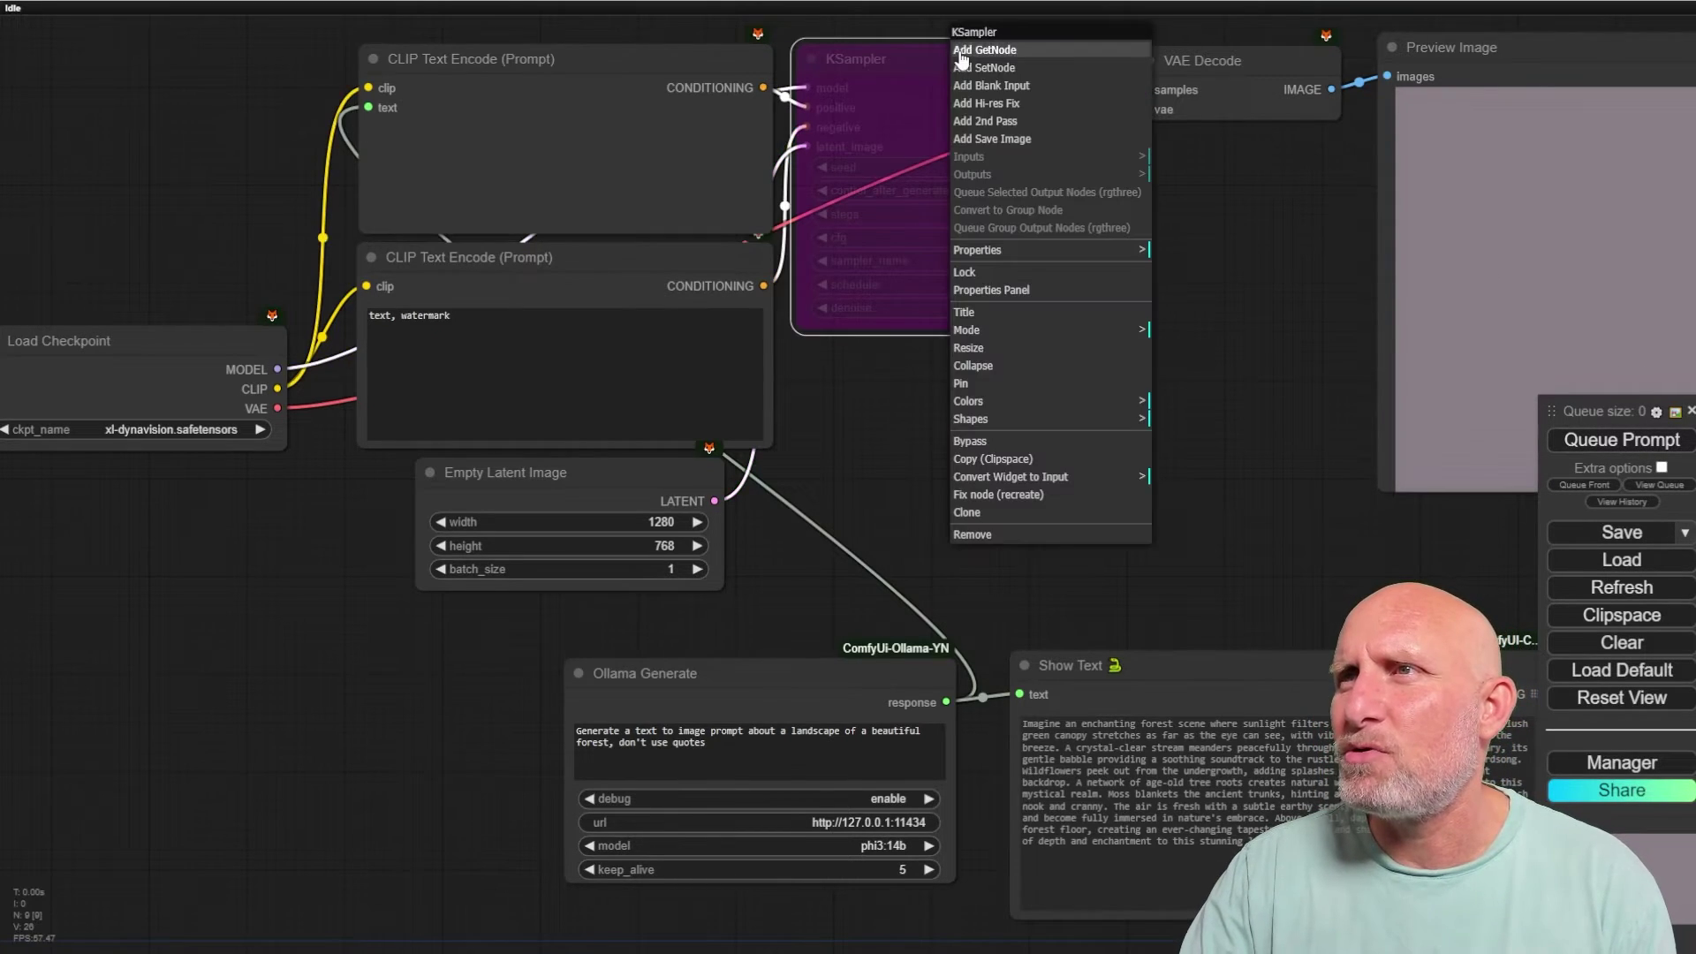
click(970, 441)
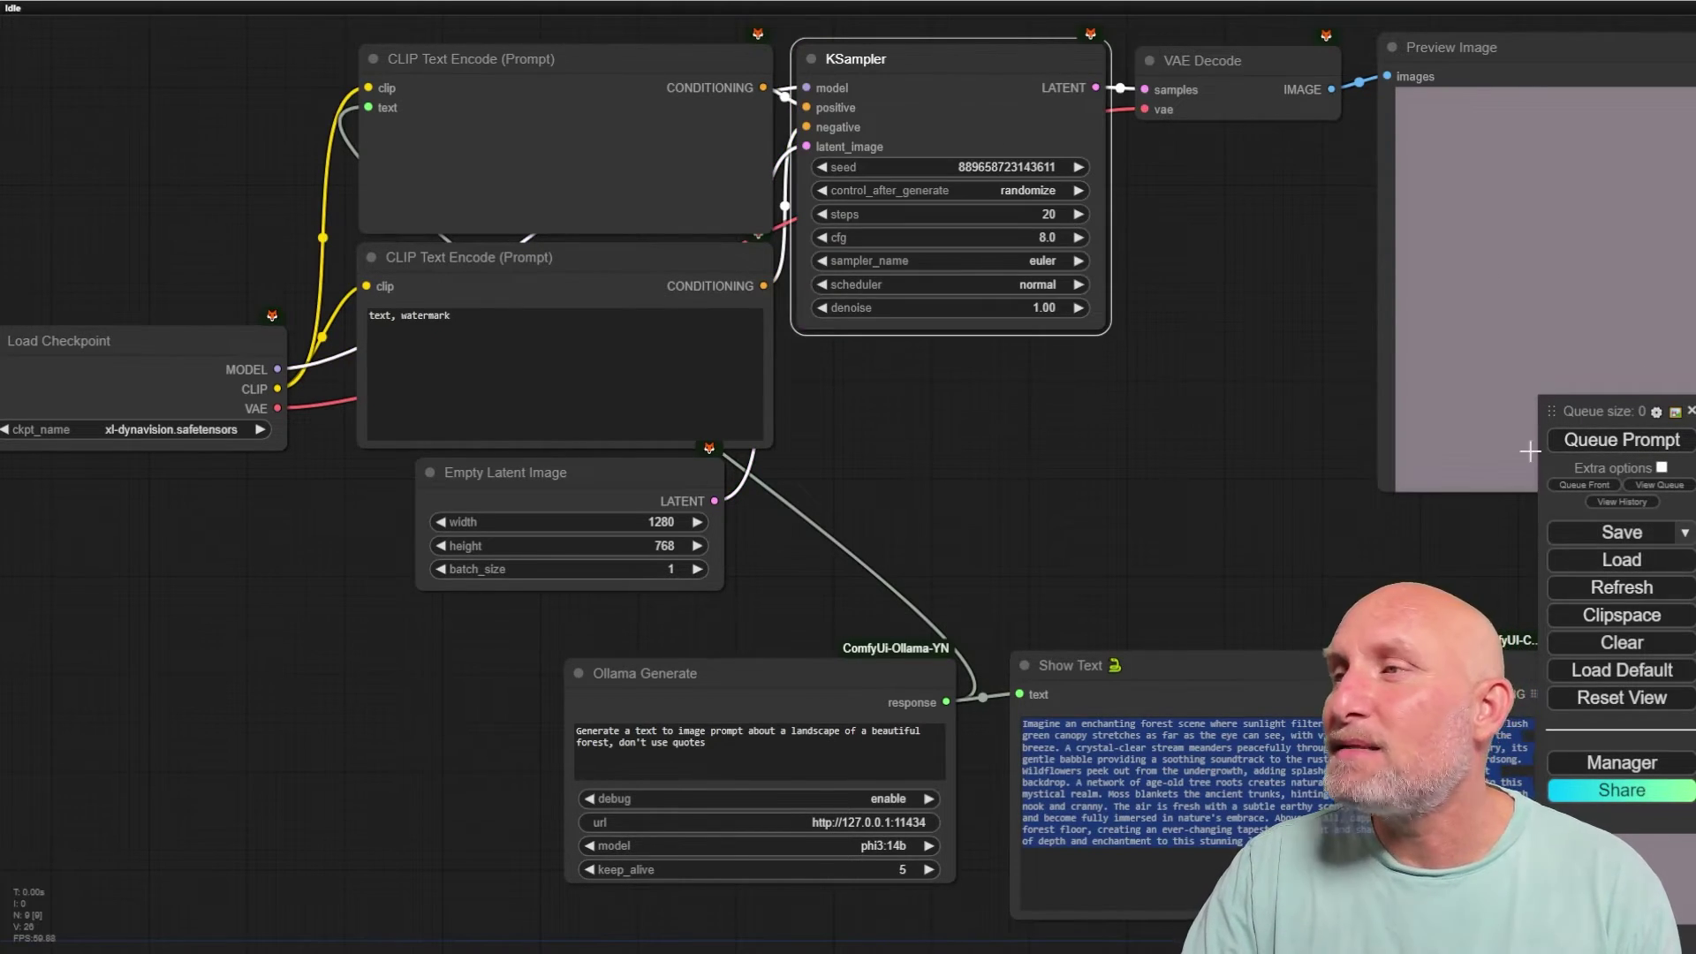
click(1586, 442)
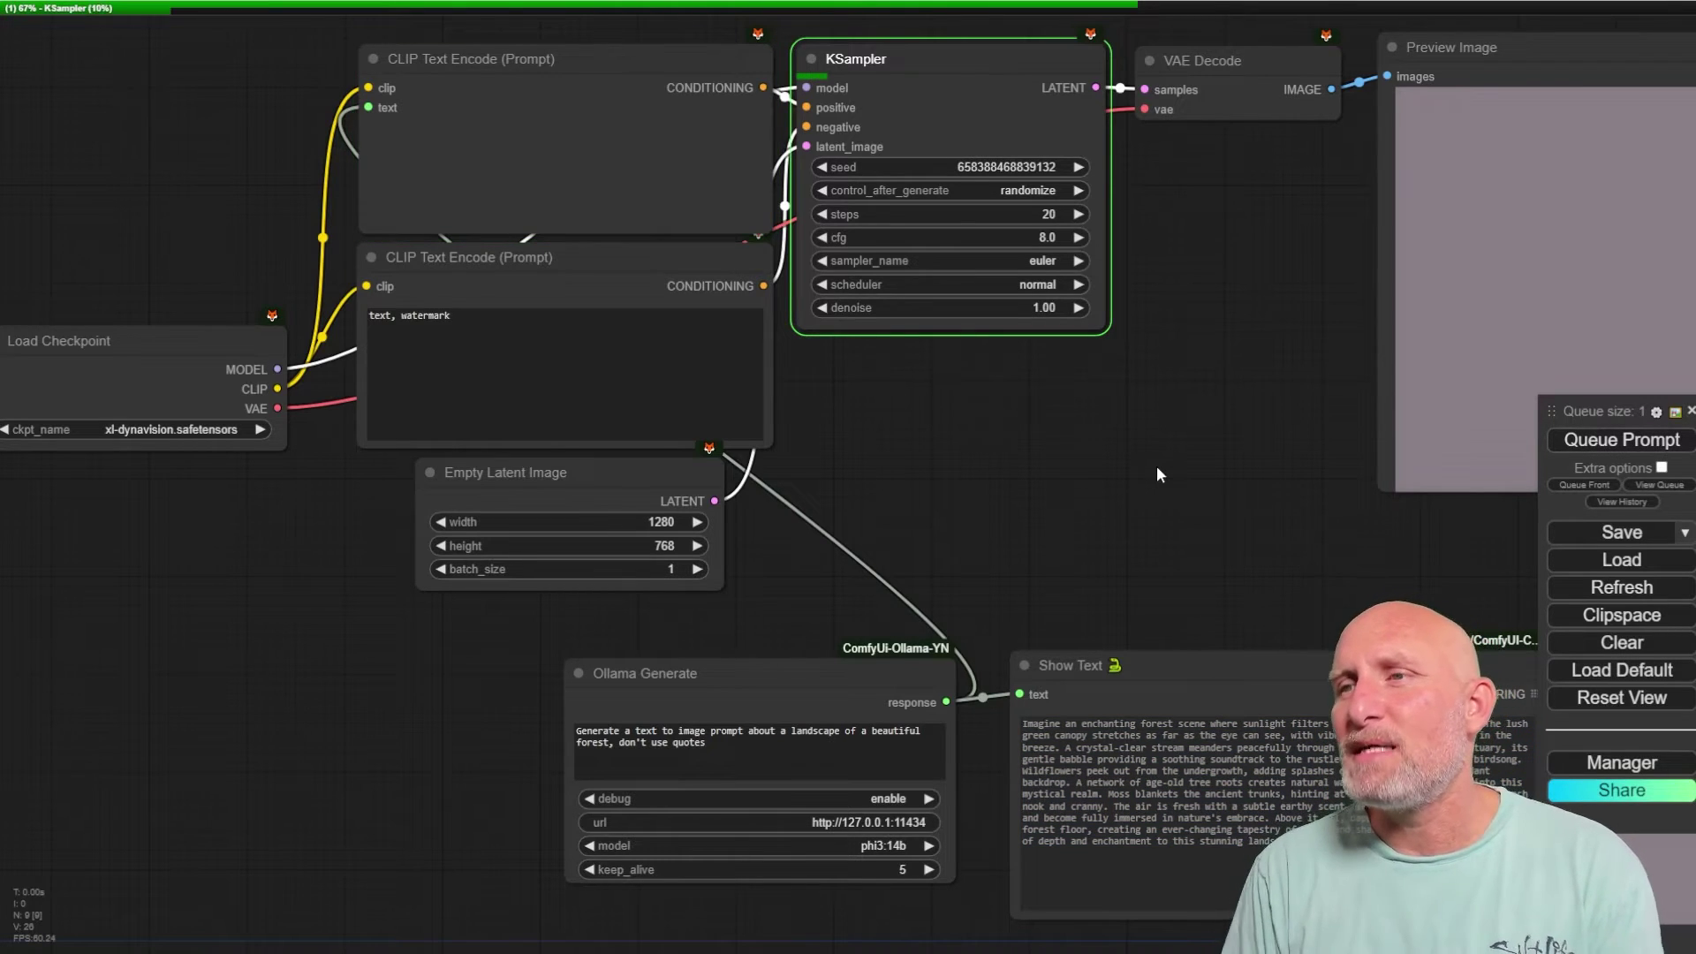
scroll(1157, 465, down, 3)
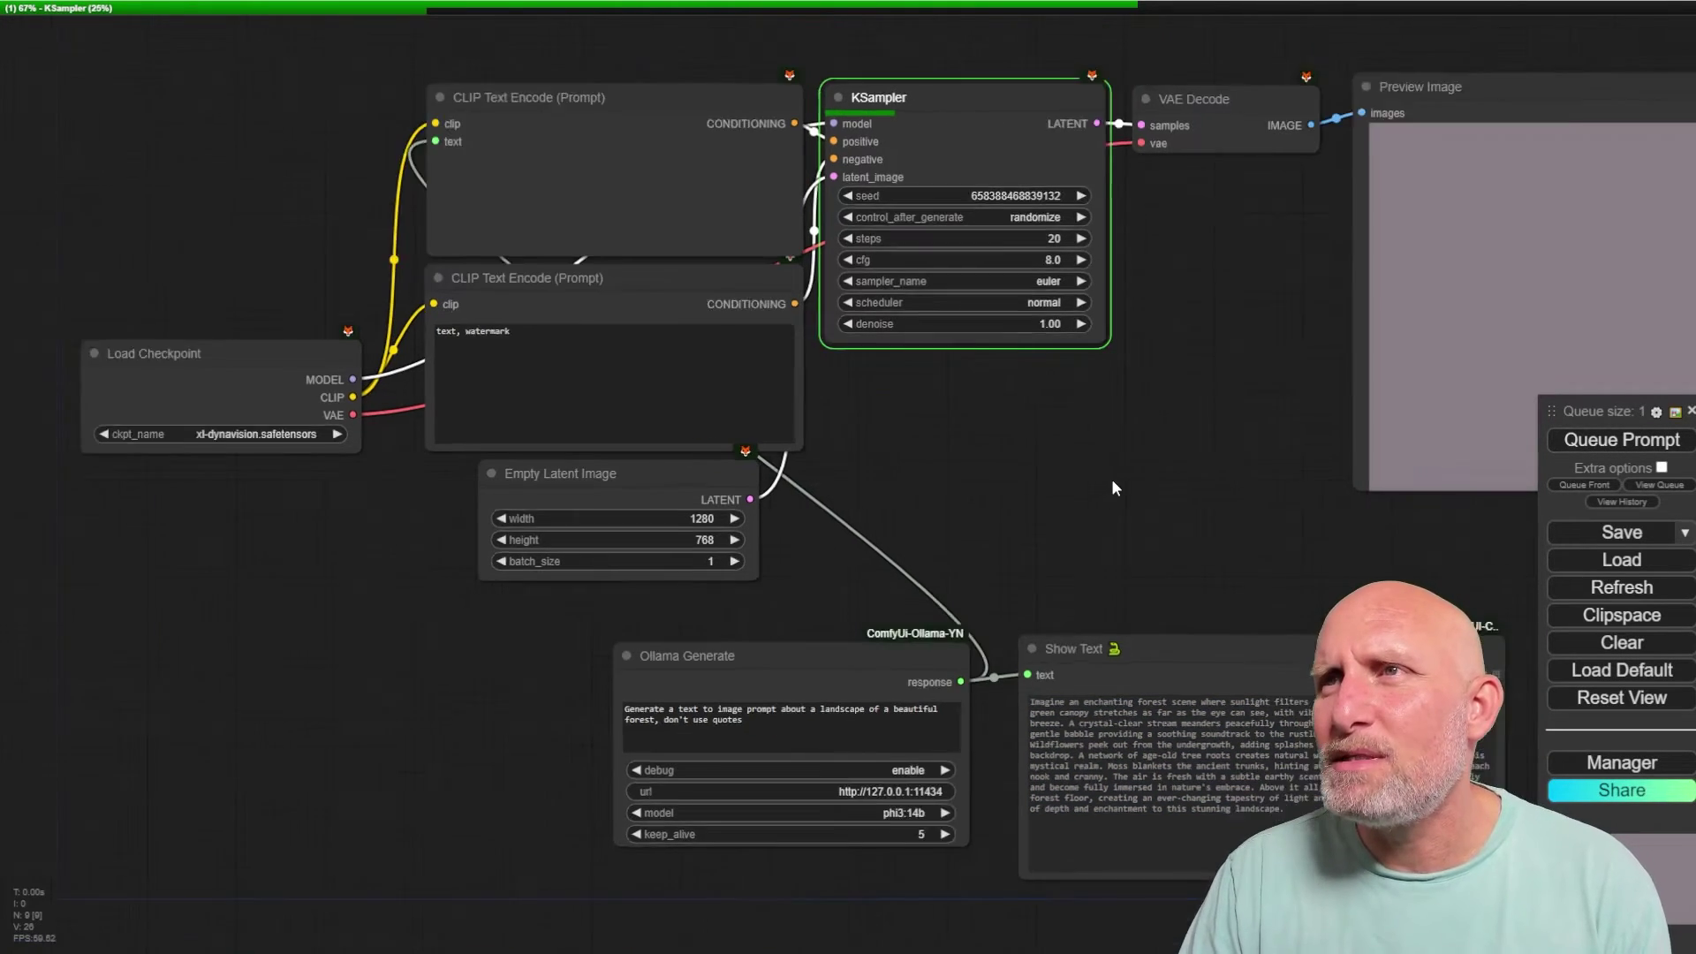
drag(947, 397, 782, 379)
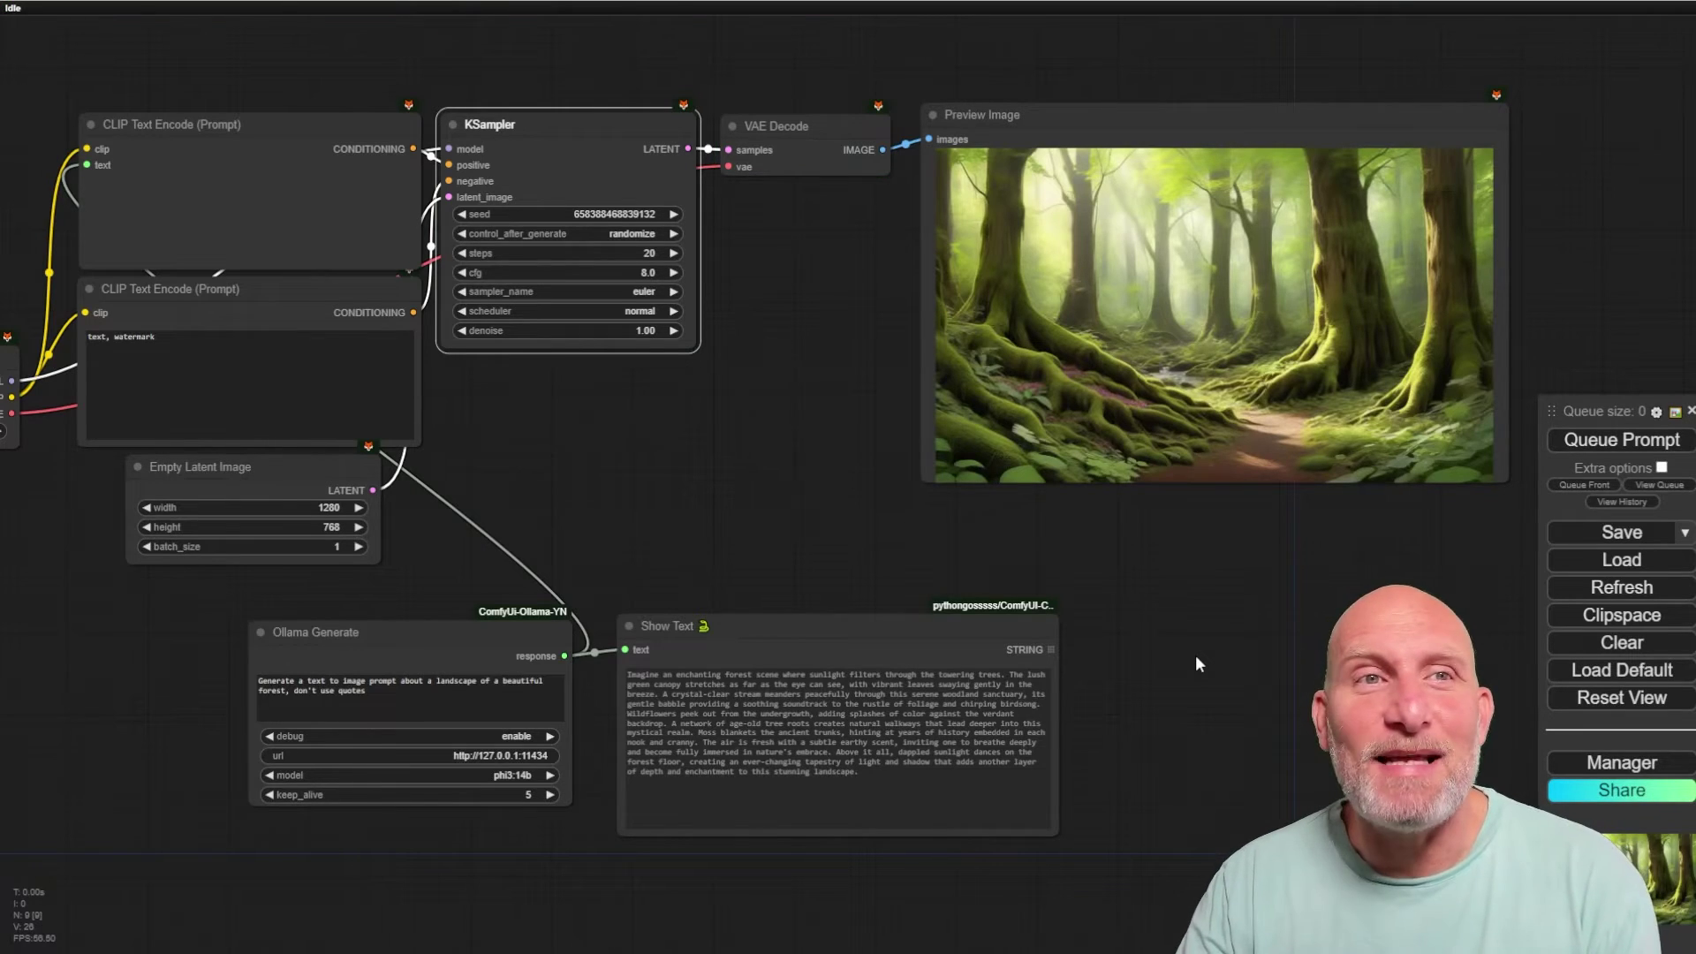
scroll(1239, 680, up, 8)
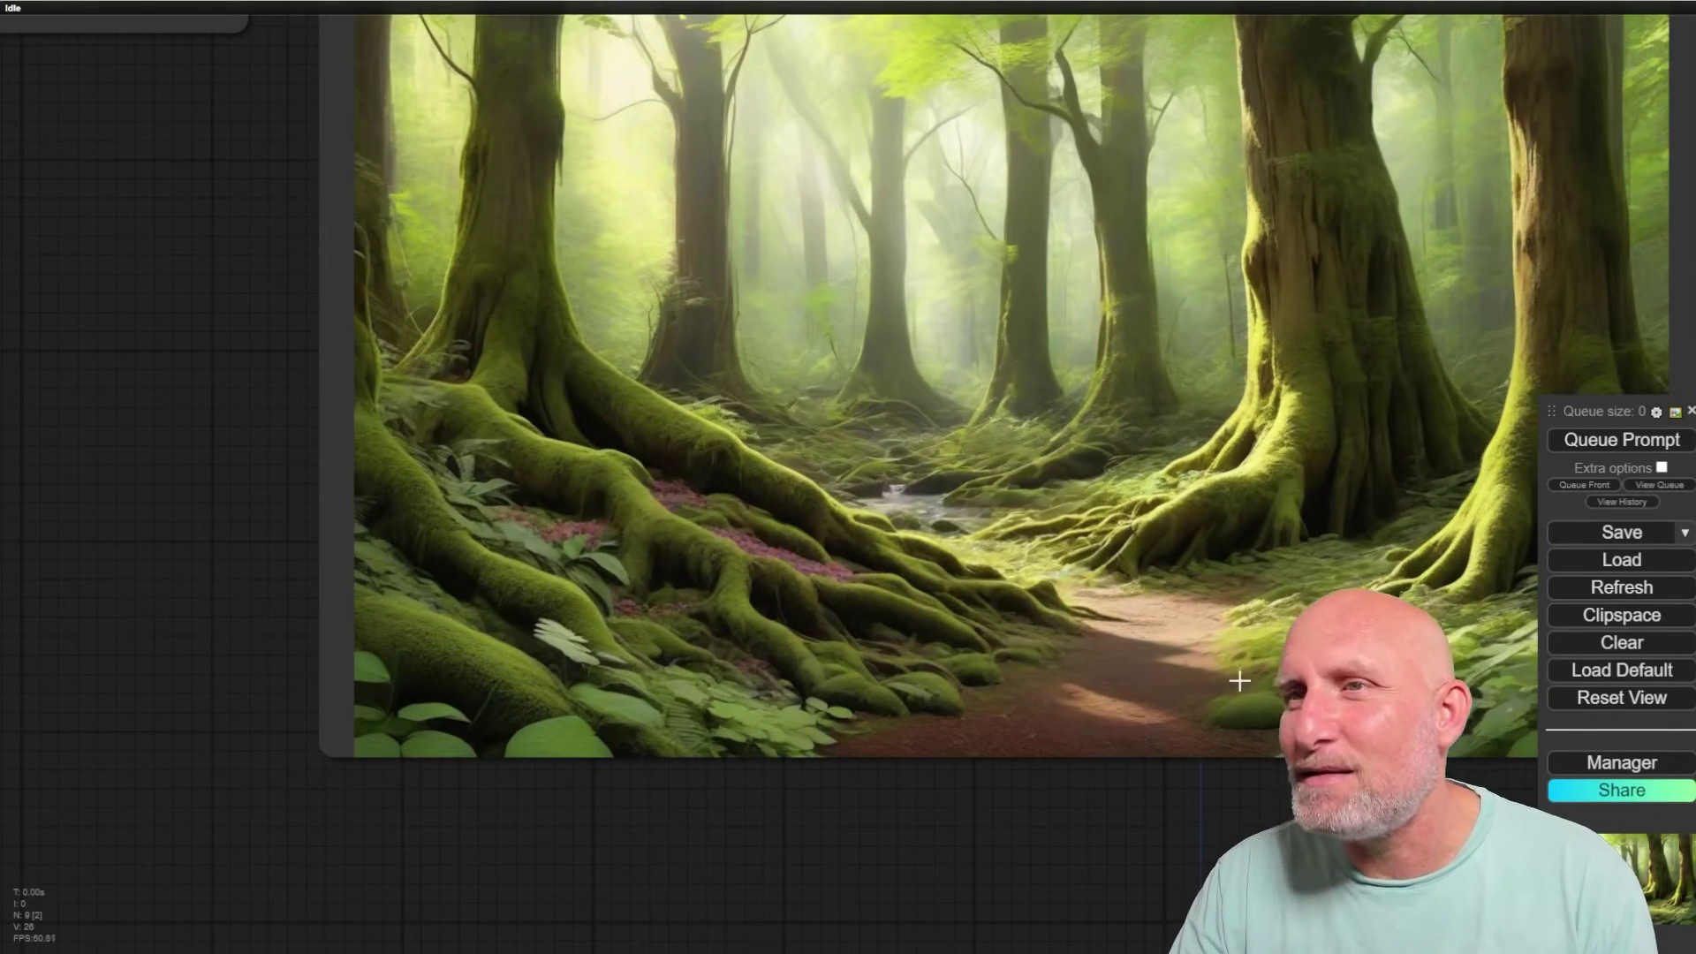
scroll(1020, 239, down, 5)
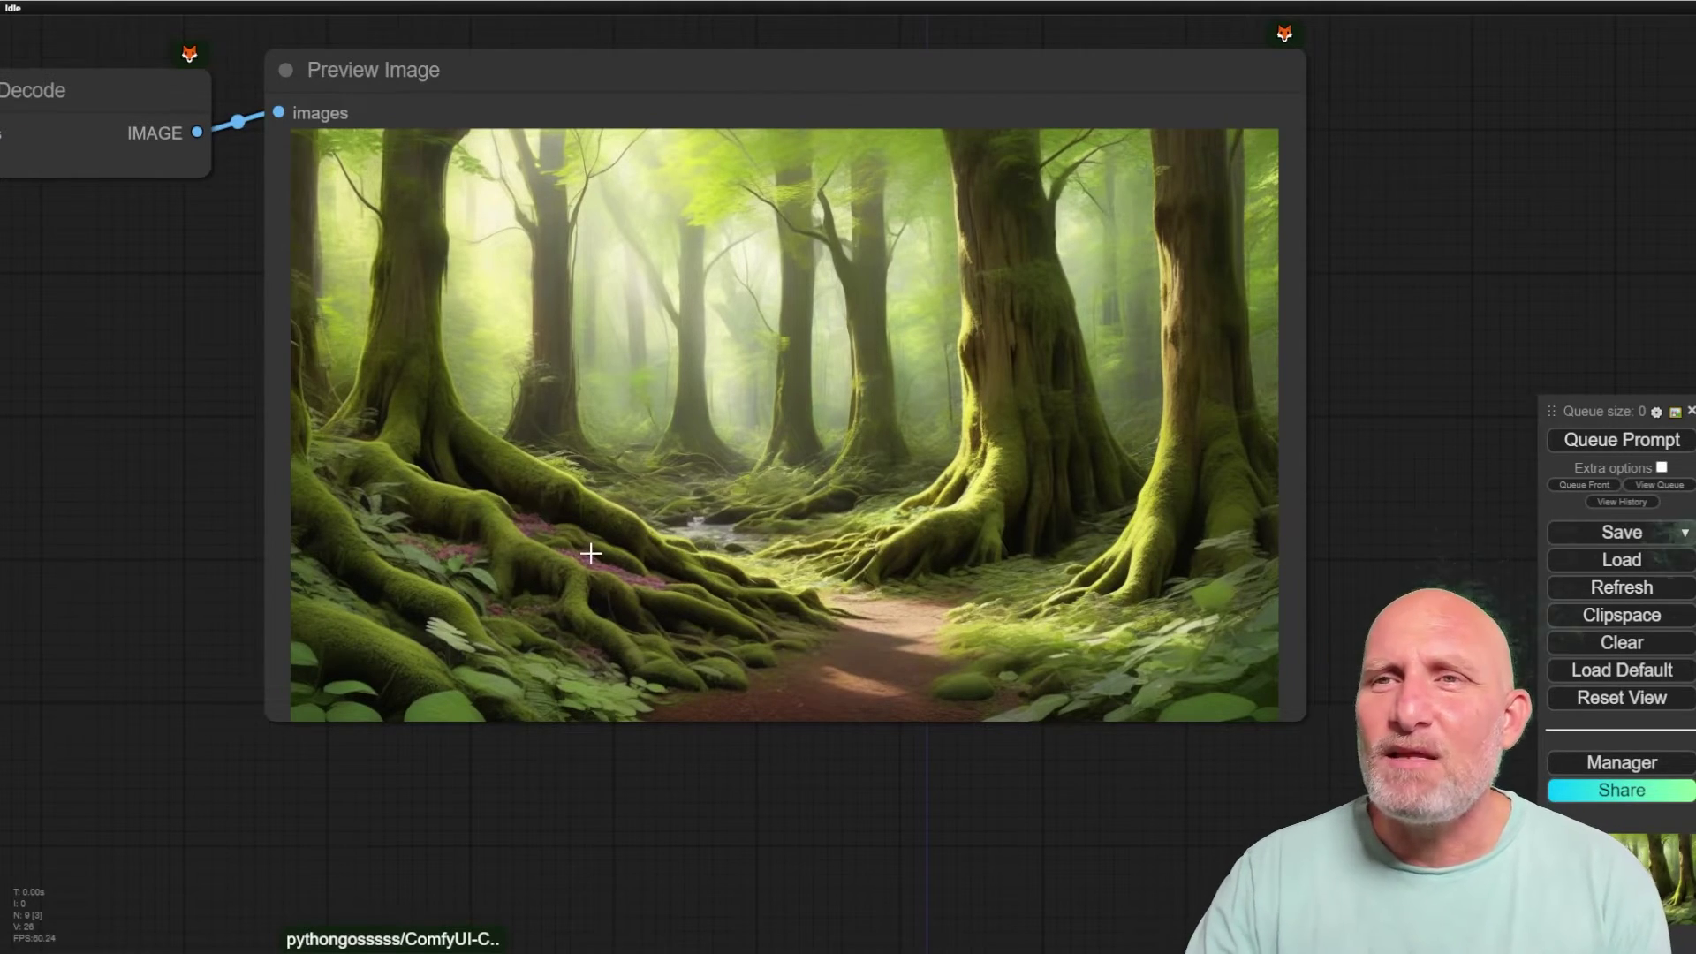
- Append ". make it grim and horrofying." to the prompt in the Ollama Generate node
scroll(547, 544, down, 3)
drag(265, 534, 1072, 382)
scroll(867, 549, down, 1)
scroll(868, 550, up, 3)
drag(868, 550, 1116, 186)
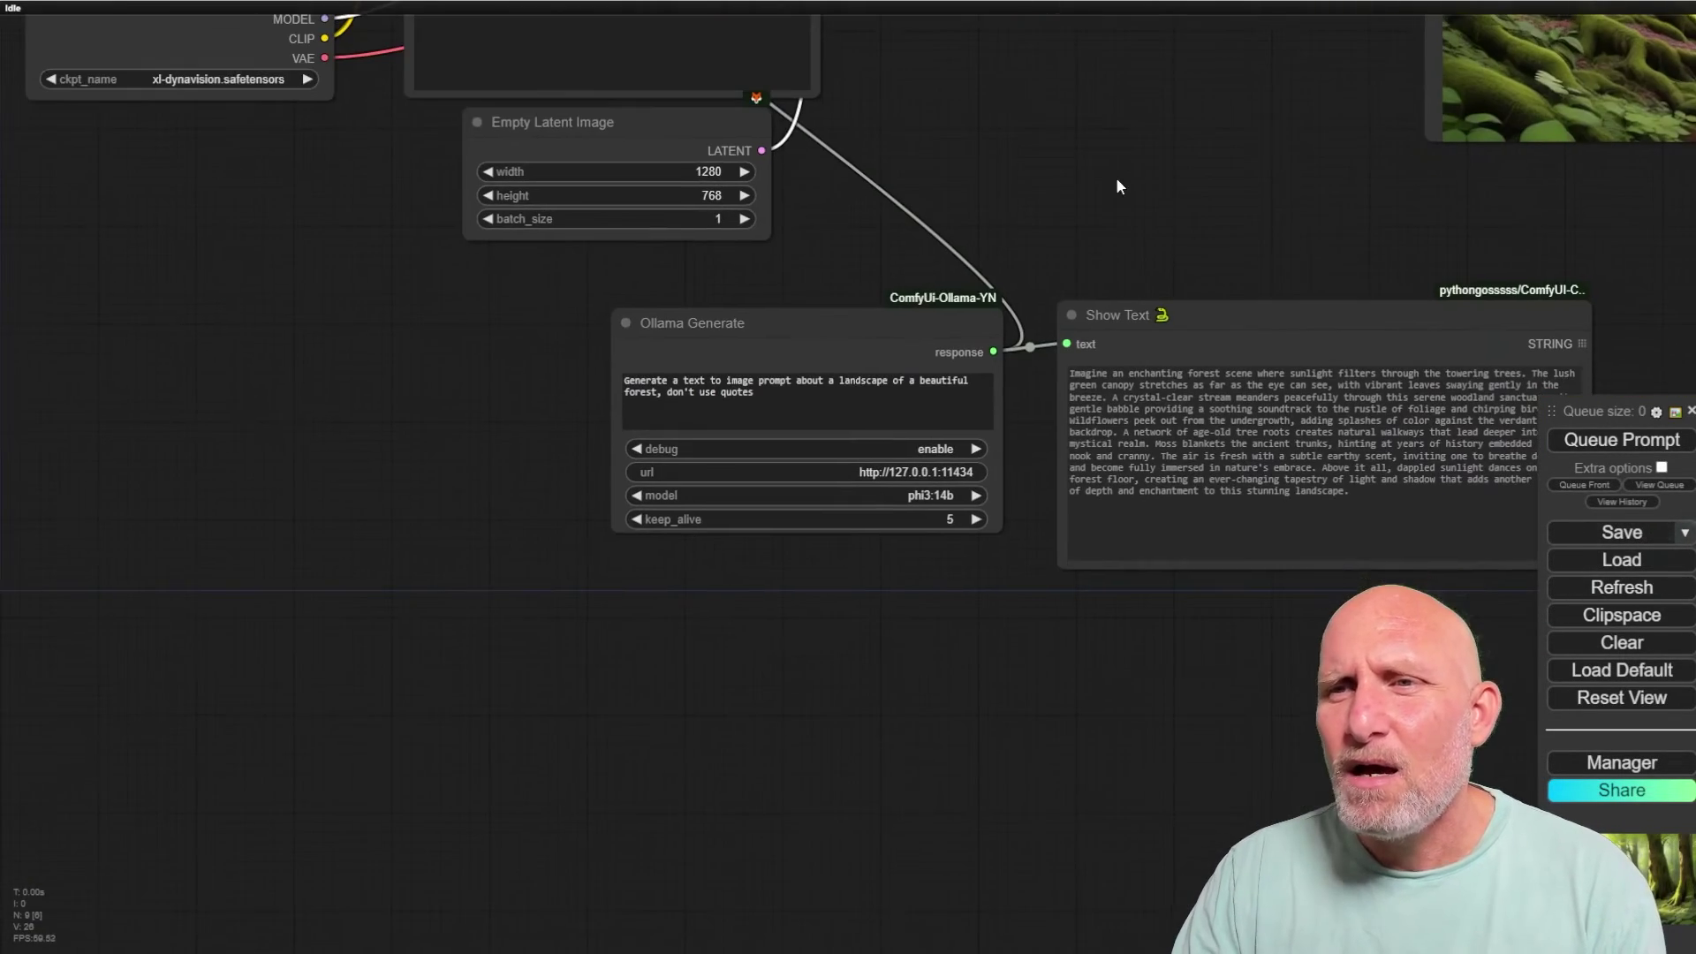
click(774, 396)
text(make it grim)
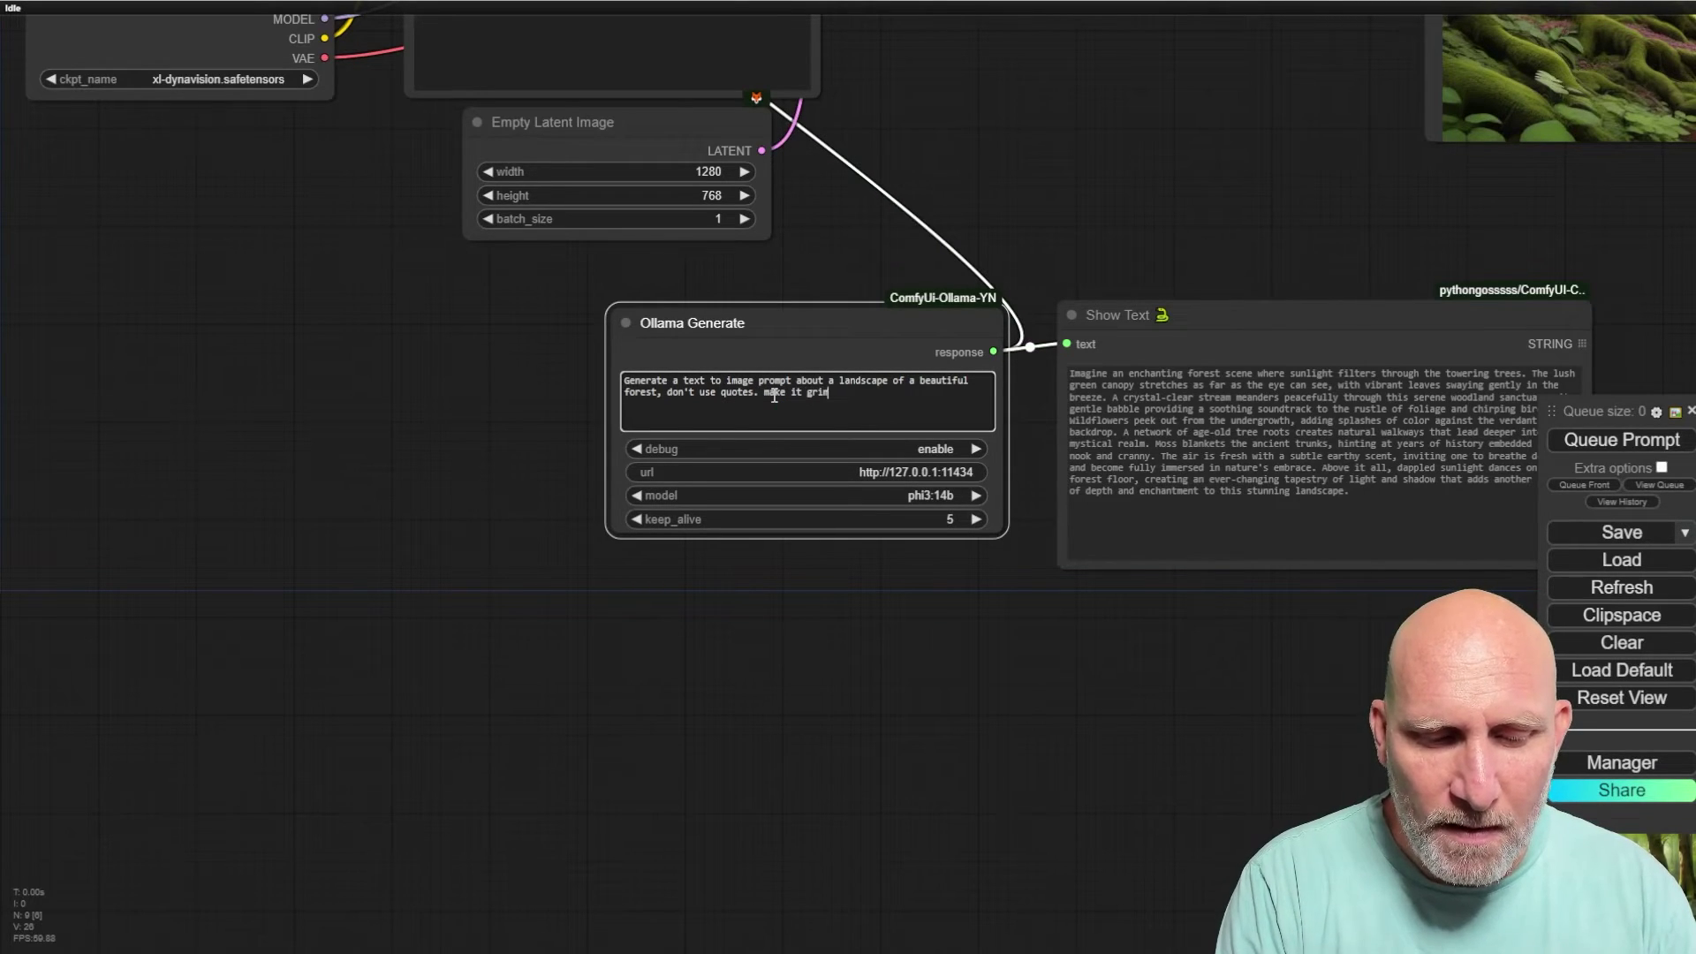
text( and horrof)
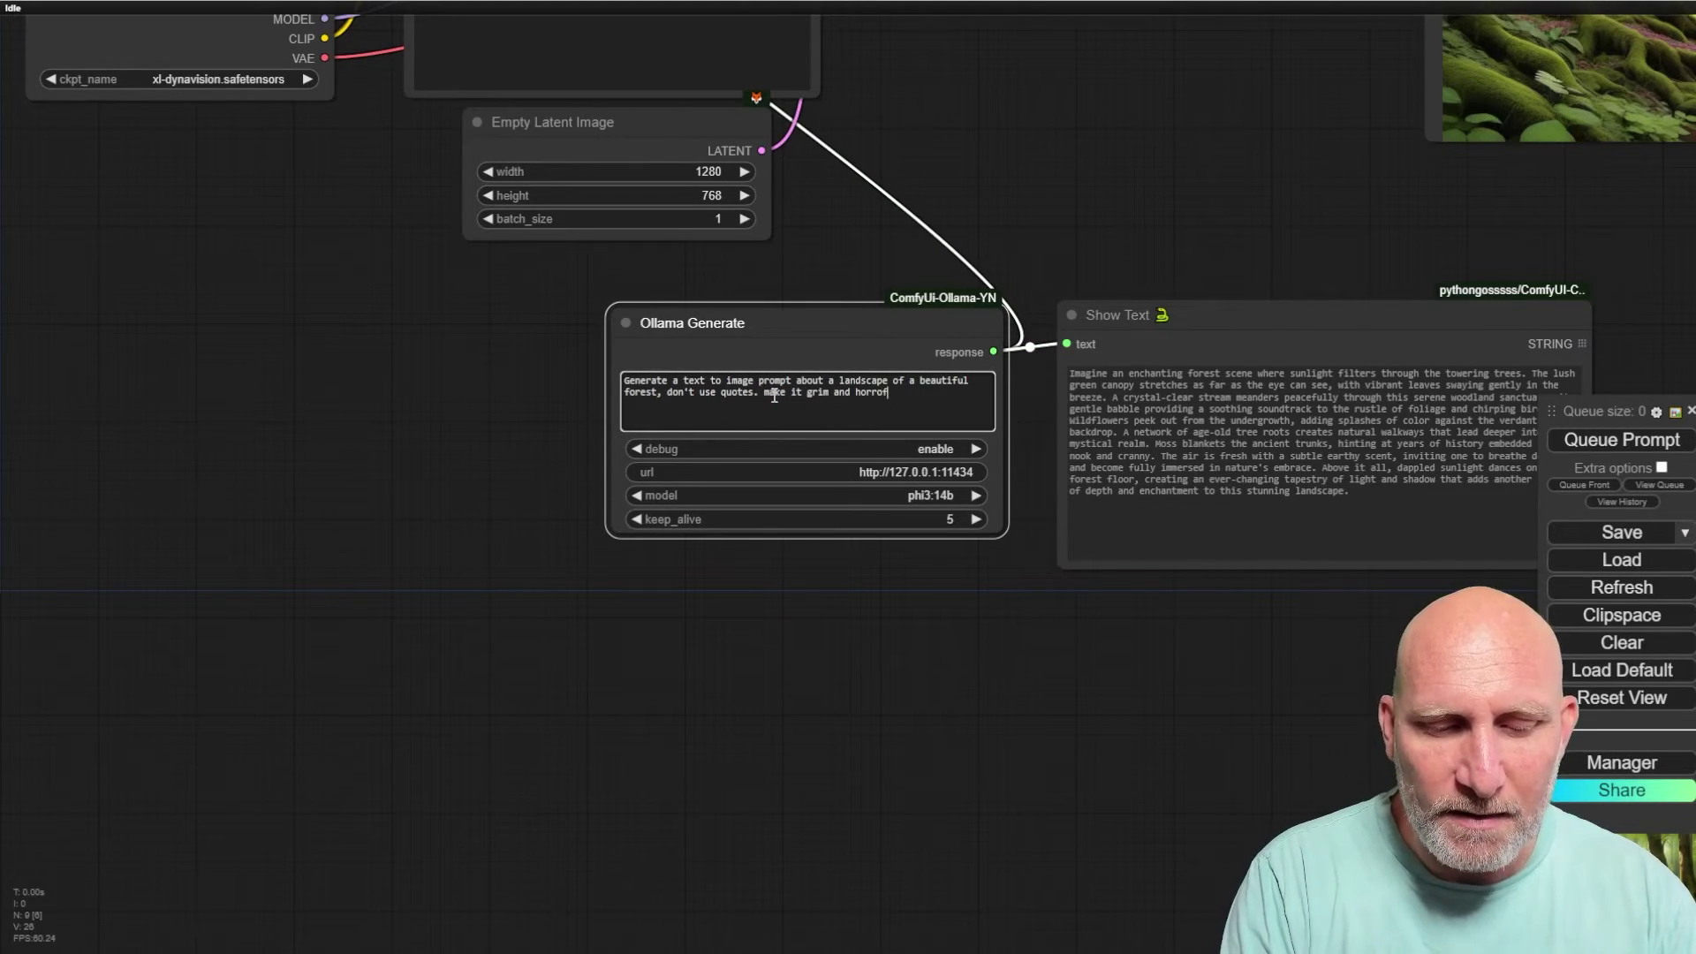
text(ying.)
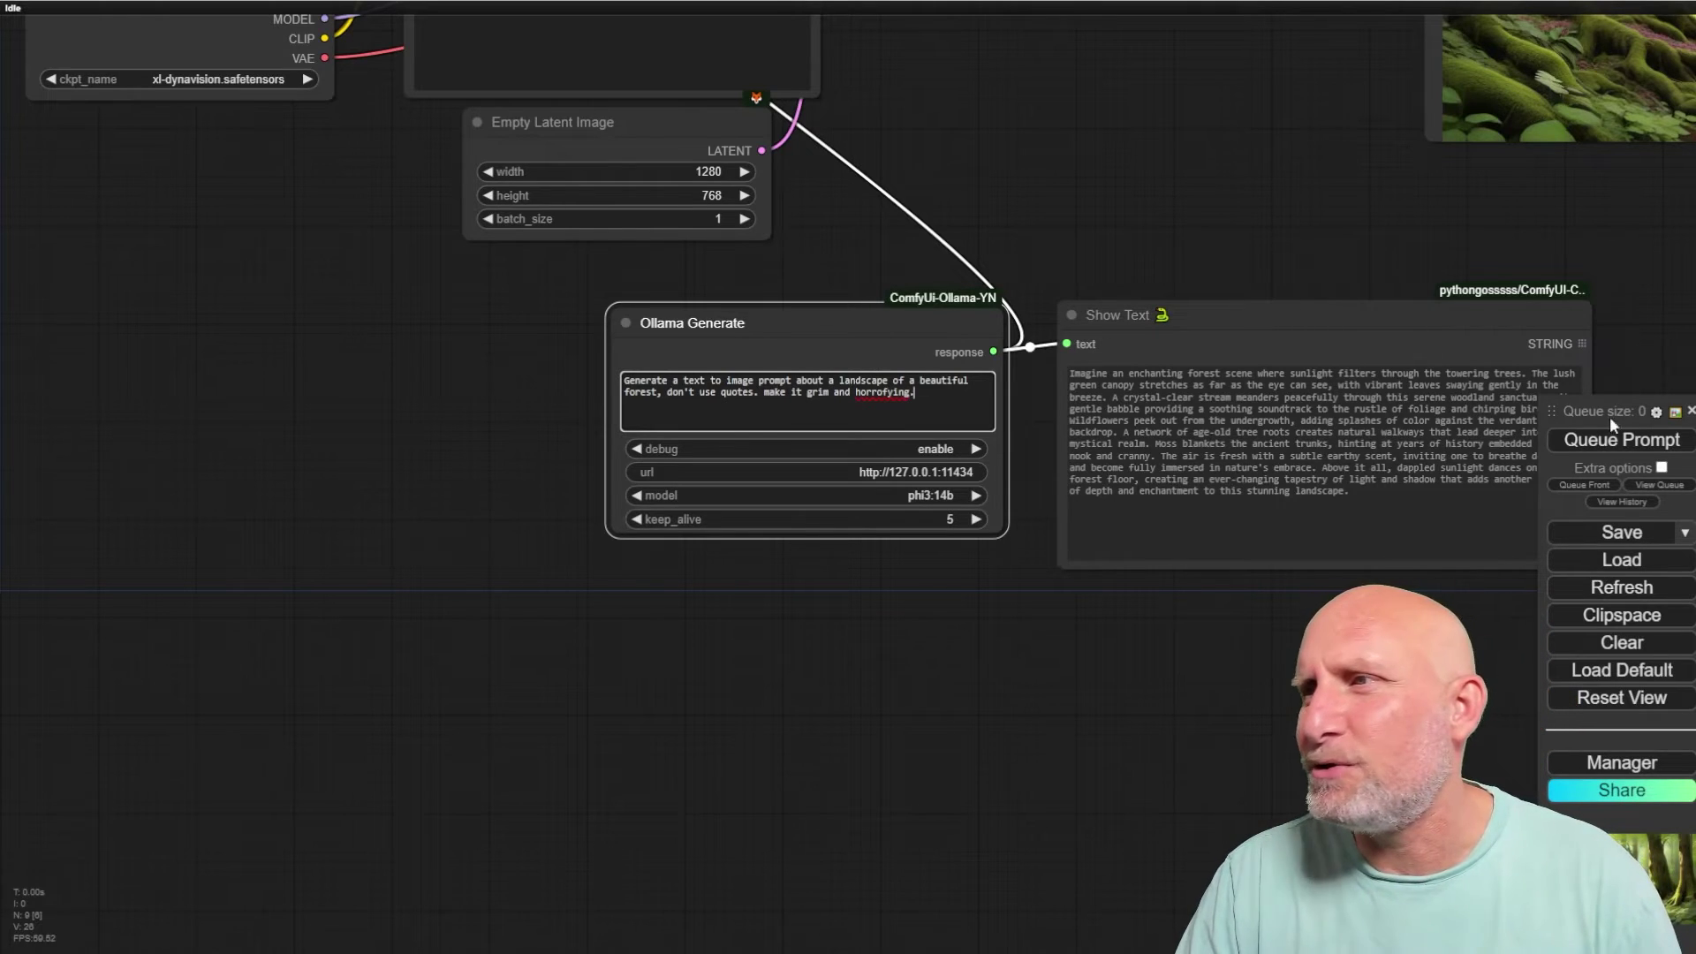
- Run the workflow with the grim forest prompt and review the new description in the Show Text node
click(1645, 451)
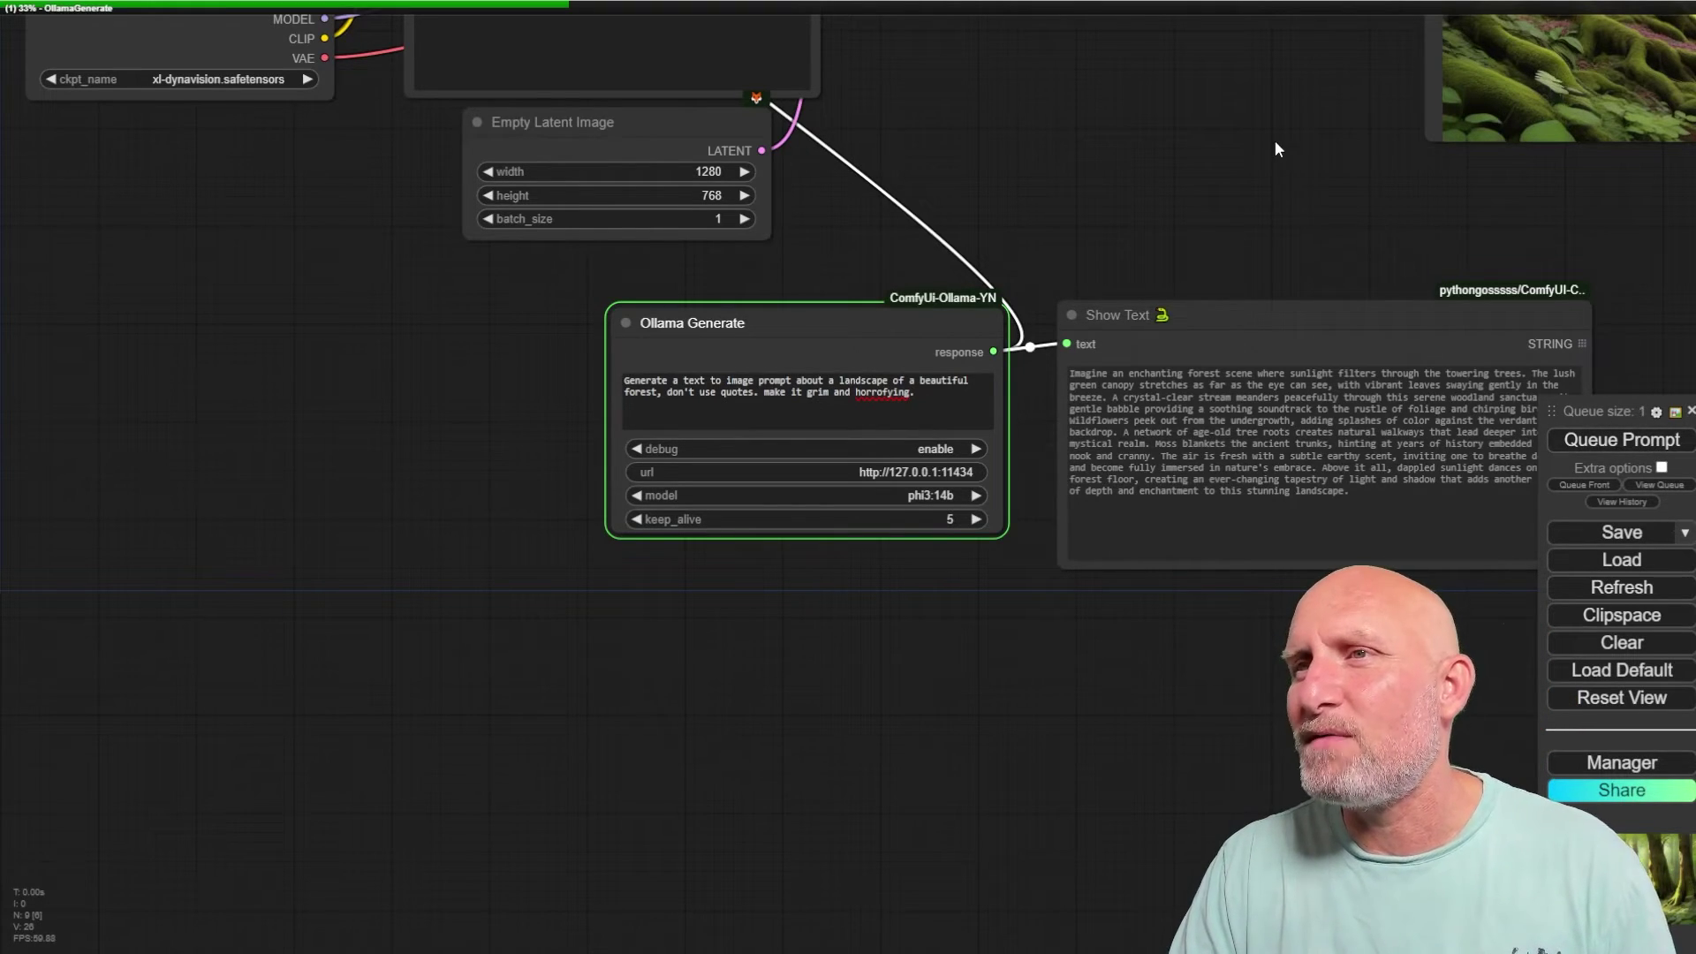
drag(1275, 141, 735, 361)
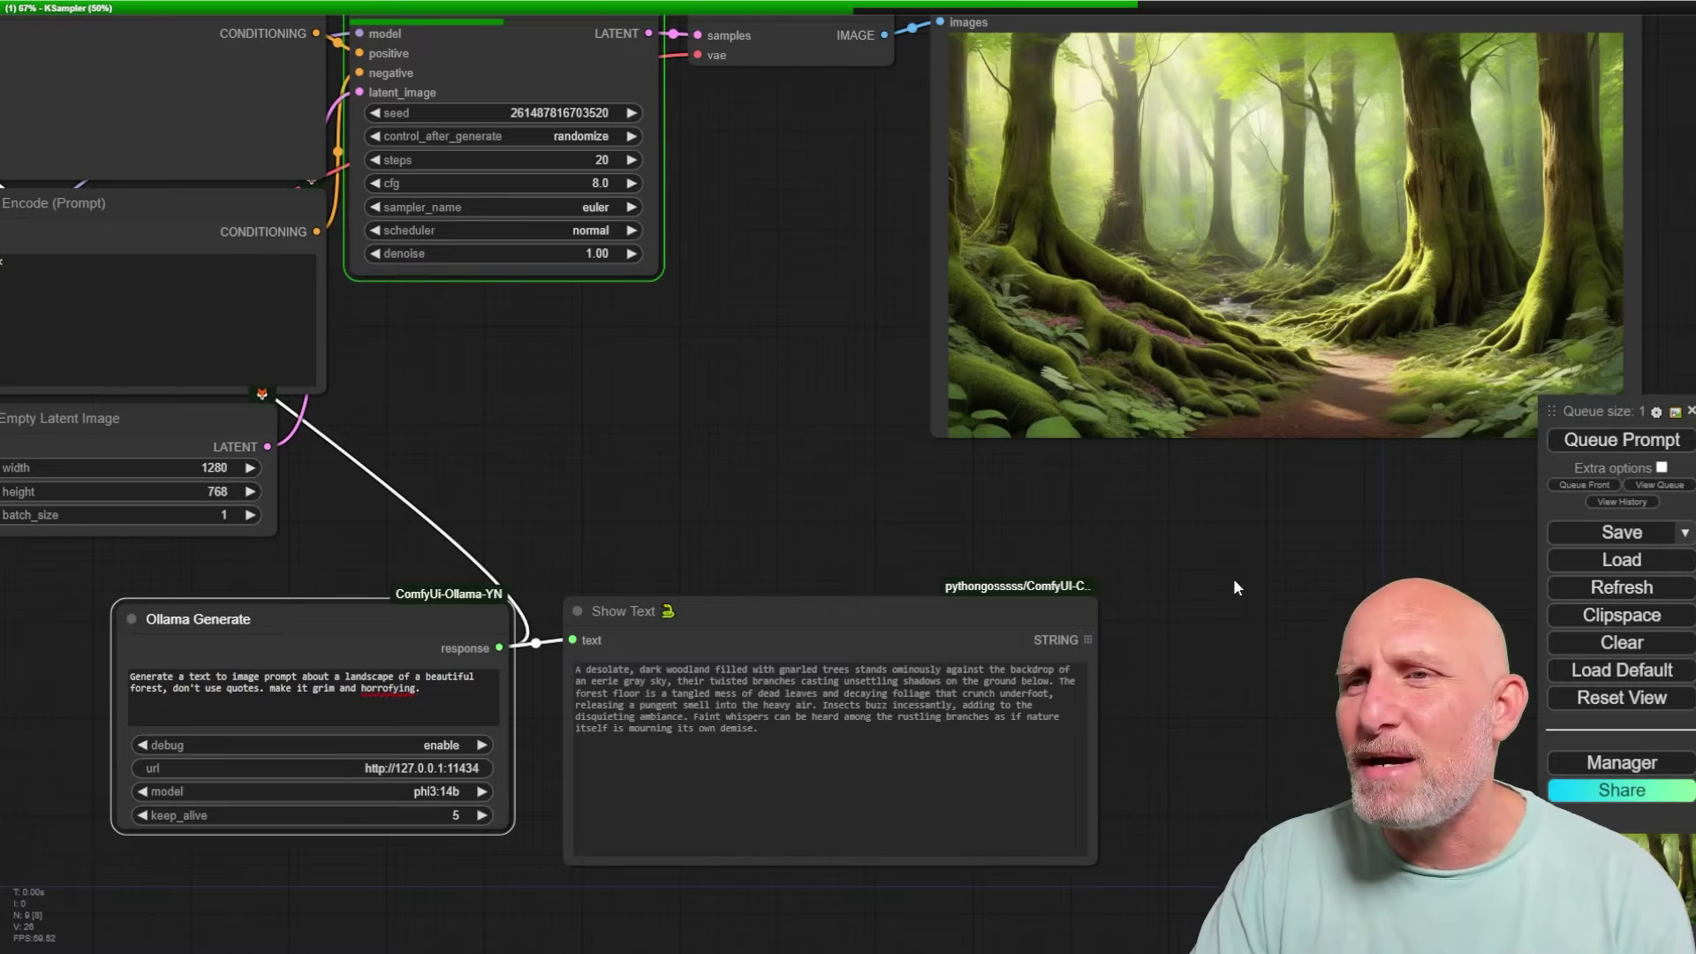
drag(1237, 559, 962, 714)
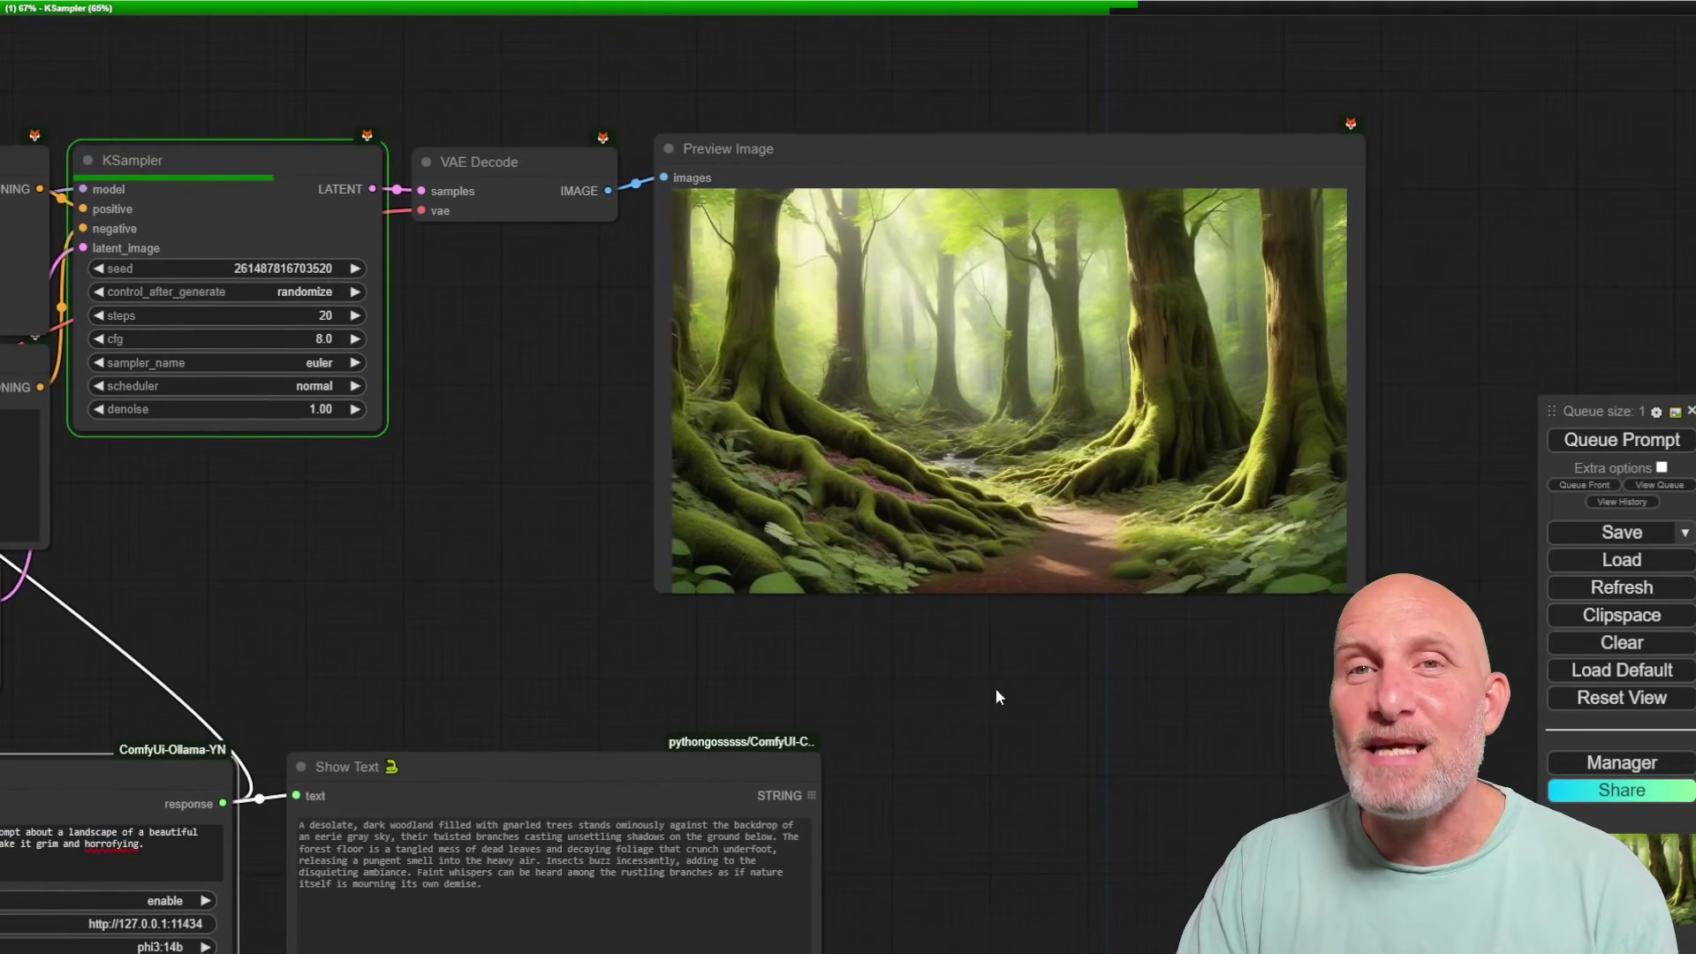
drag(1194, 702, 1181, 704)
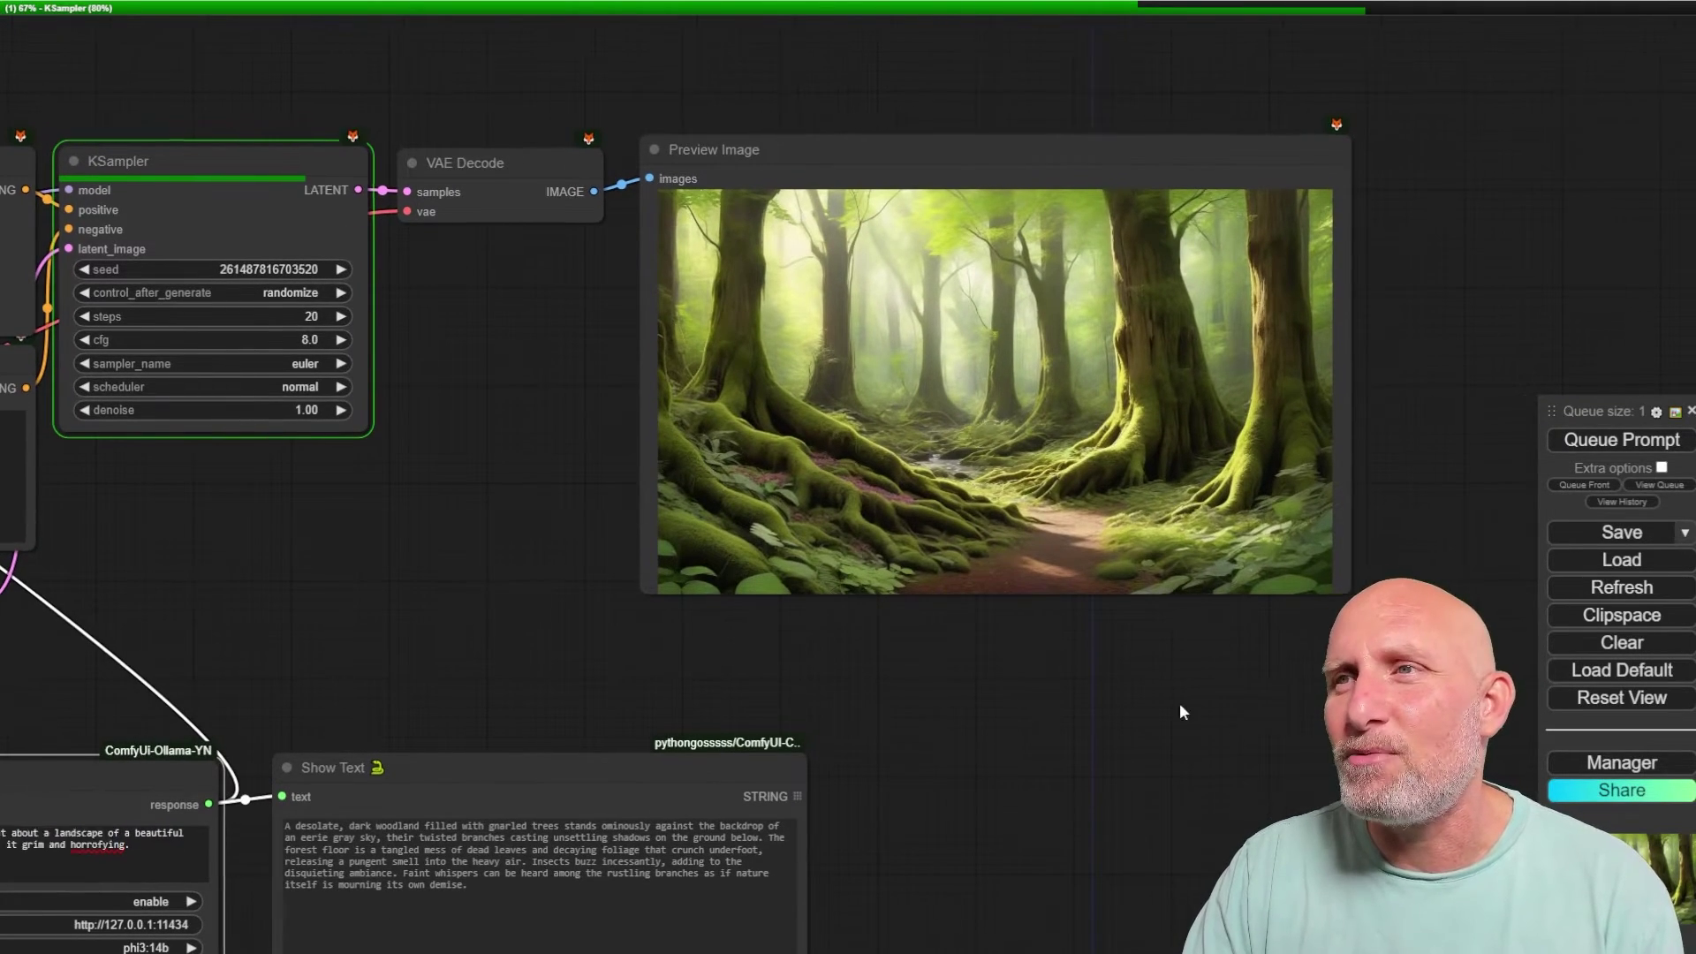
drag(1181, 704, 1017, 734)
- Examine the grim forest image in the Preview Image node up close and alongside the rest of the workflow
scroll(1117, 710, up, 1)
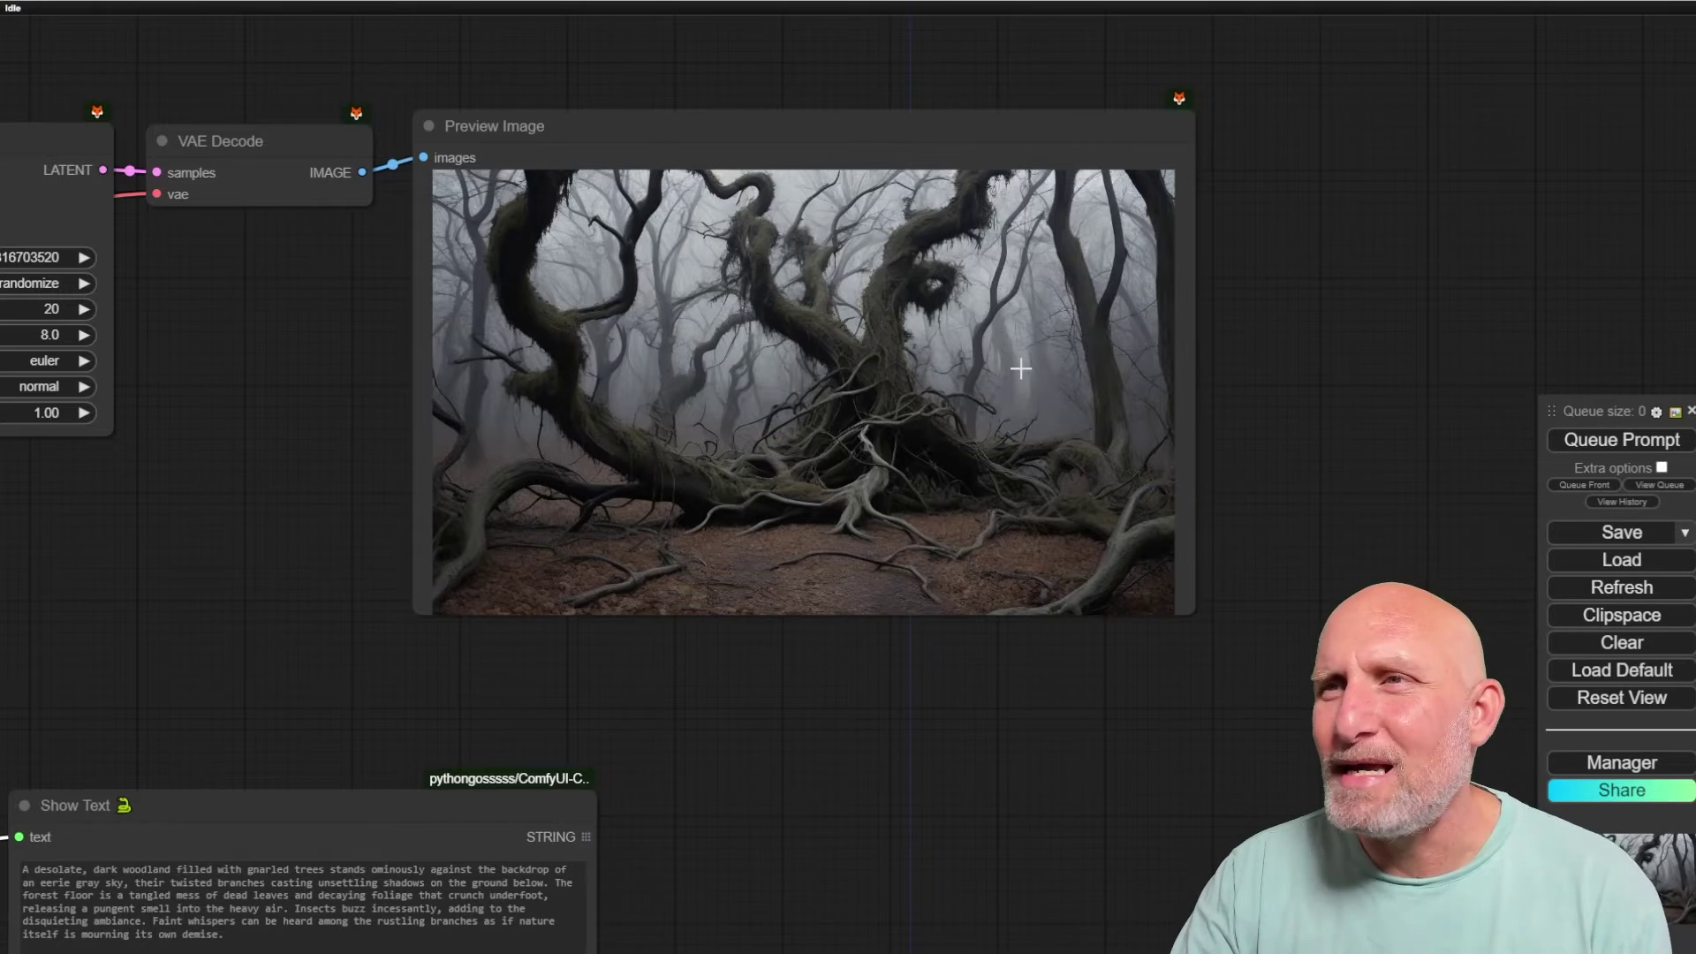
scroll(1020, 369, up, 2)
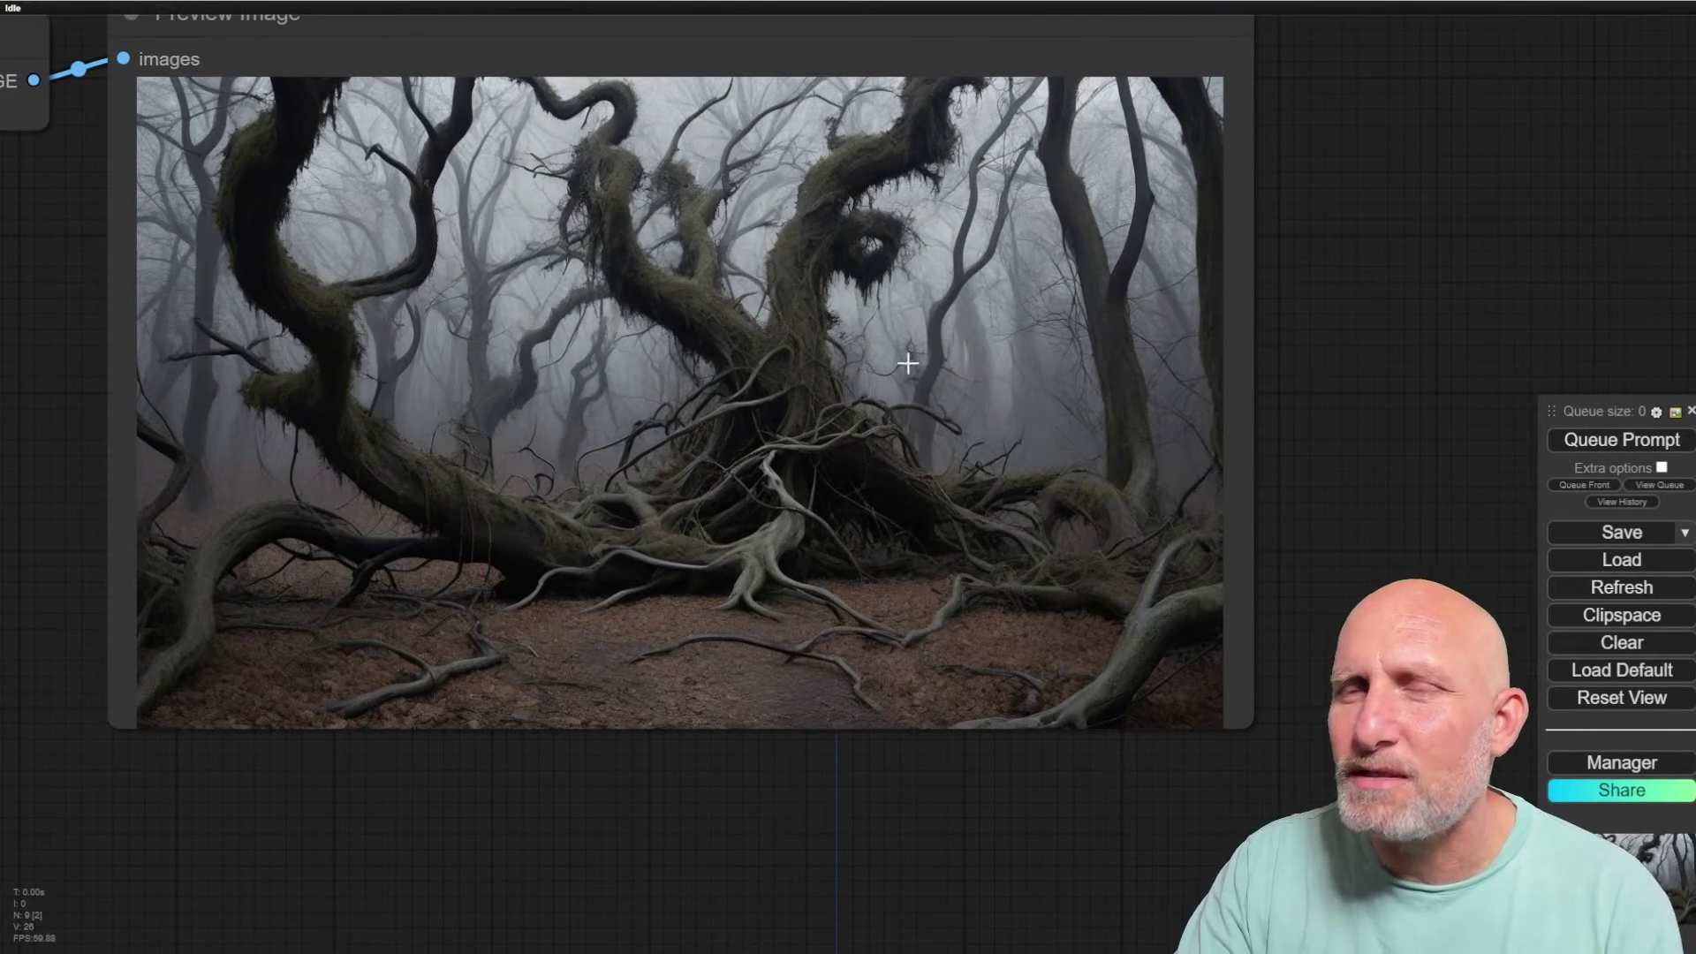
scroll(742, 428, down, 2)
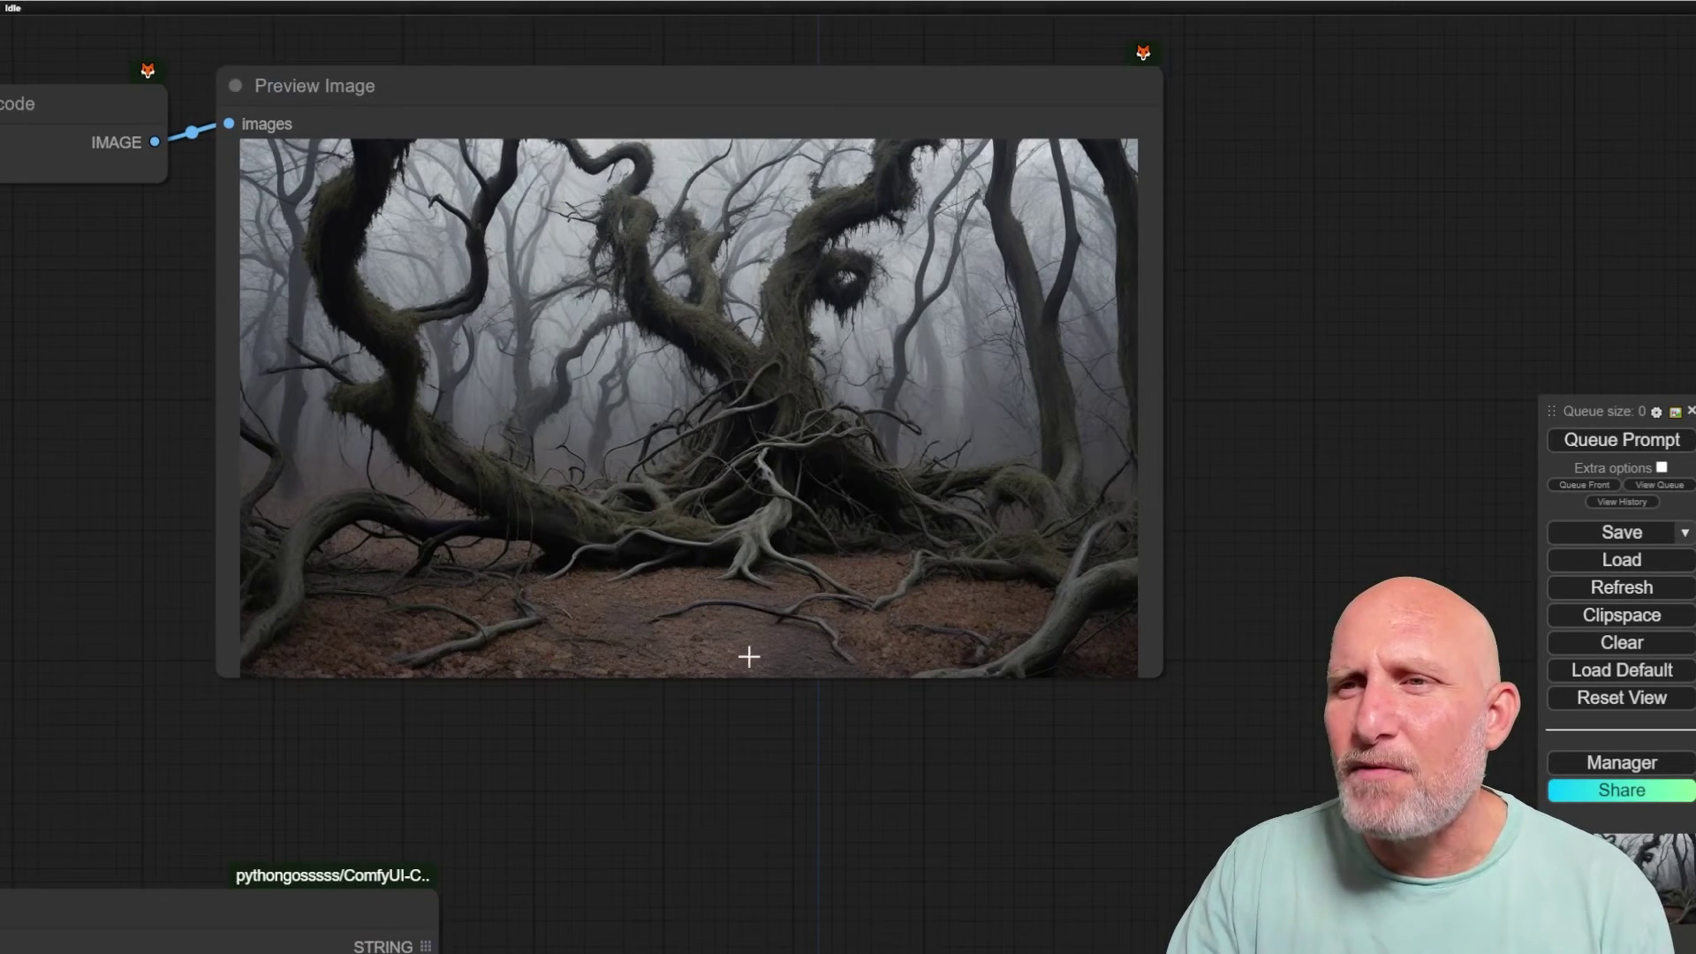
scroll(881, 709, up, 5)
scroll(878, 702, down, 10)
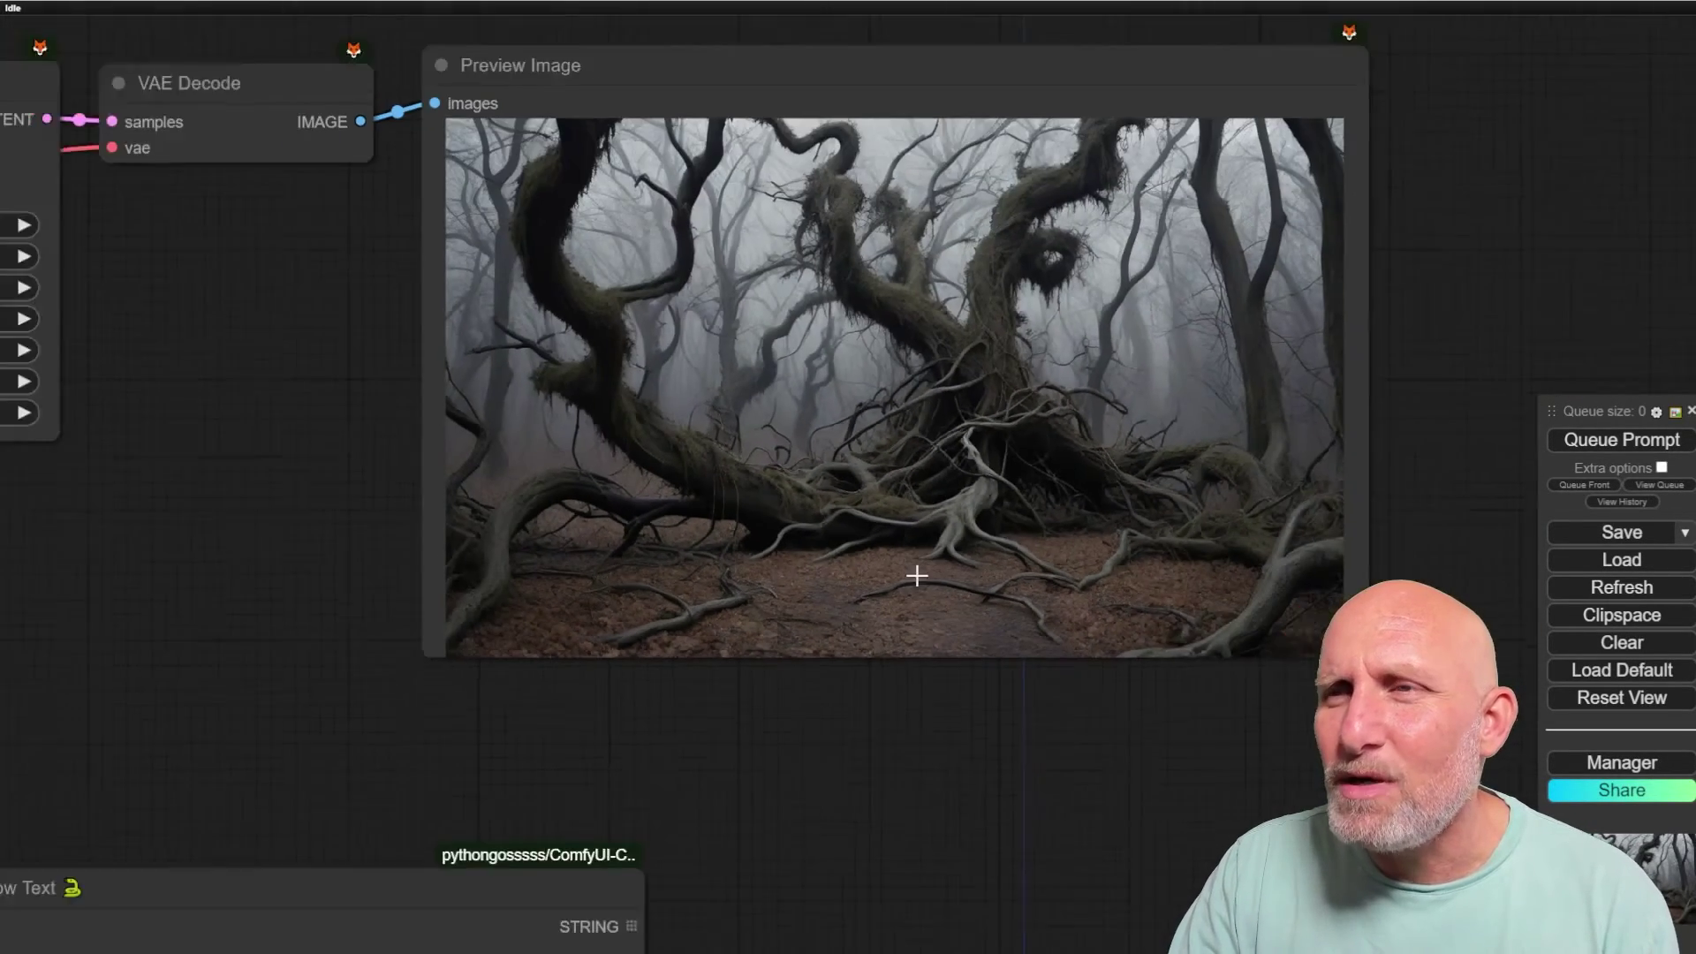
drag(398, 368, 554, 401)
scroll(566, 442, down, 5)
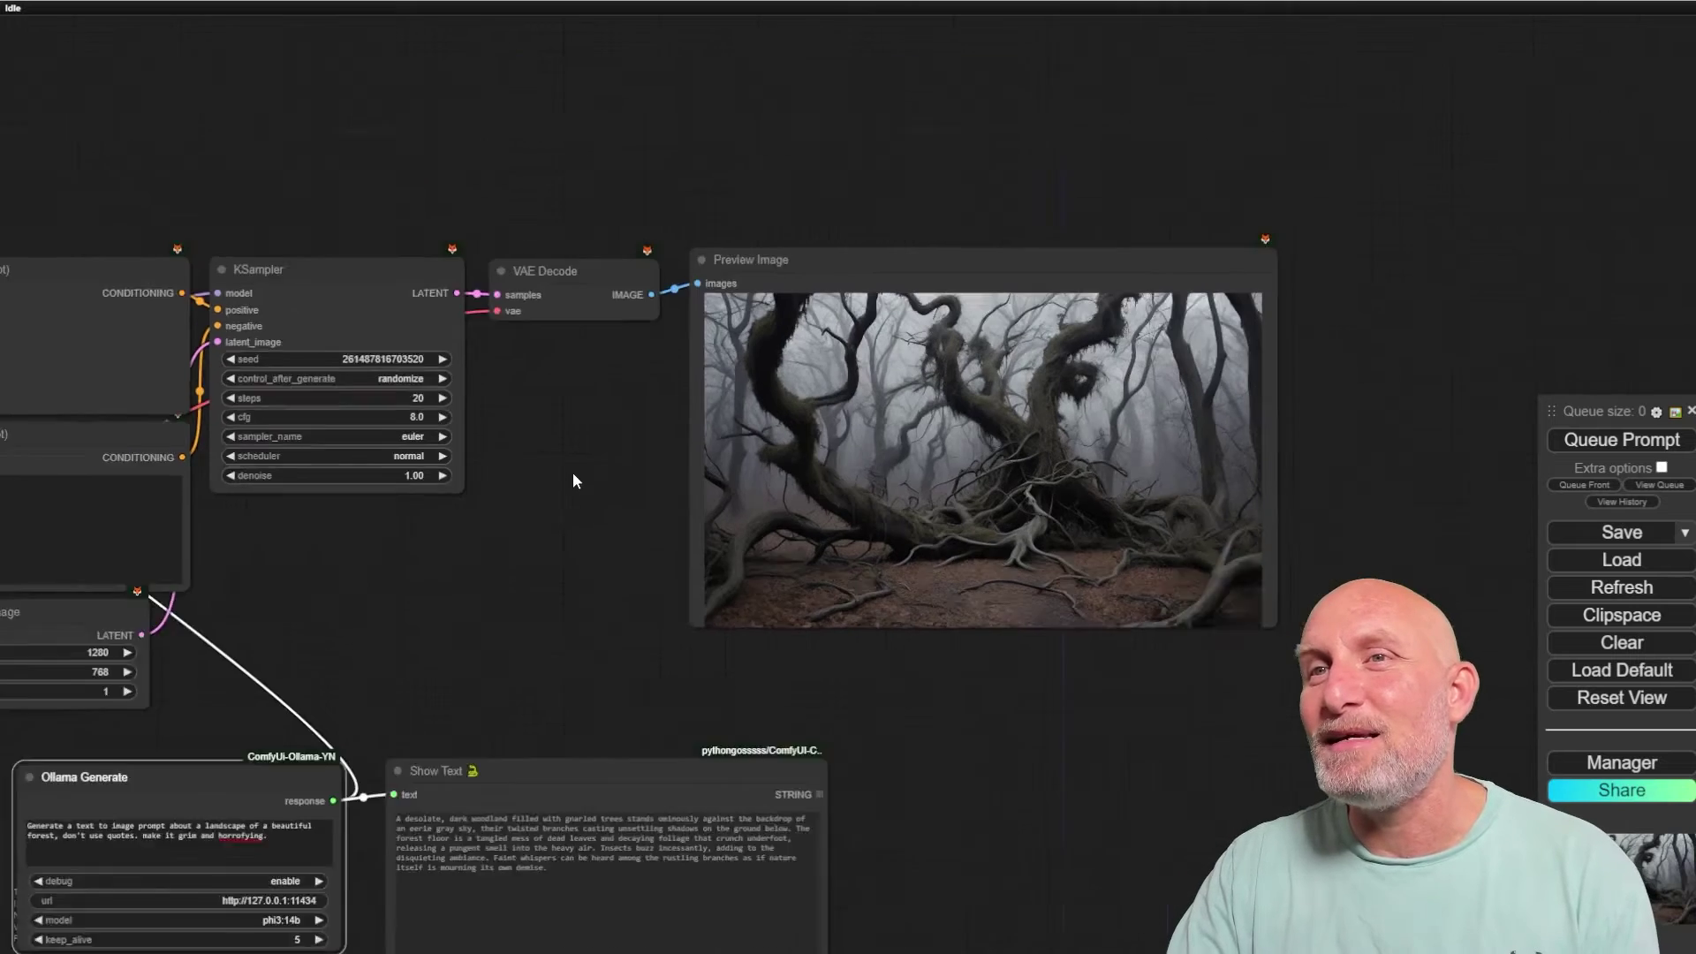
drag(595, 522, 777, 469)
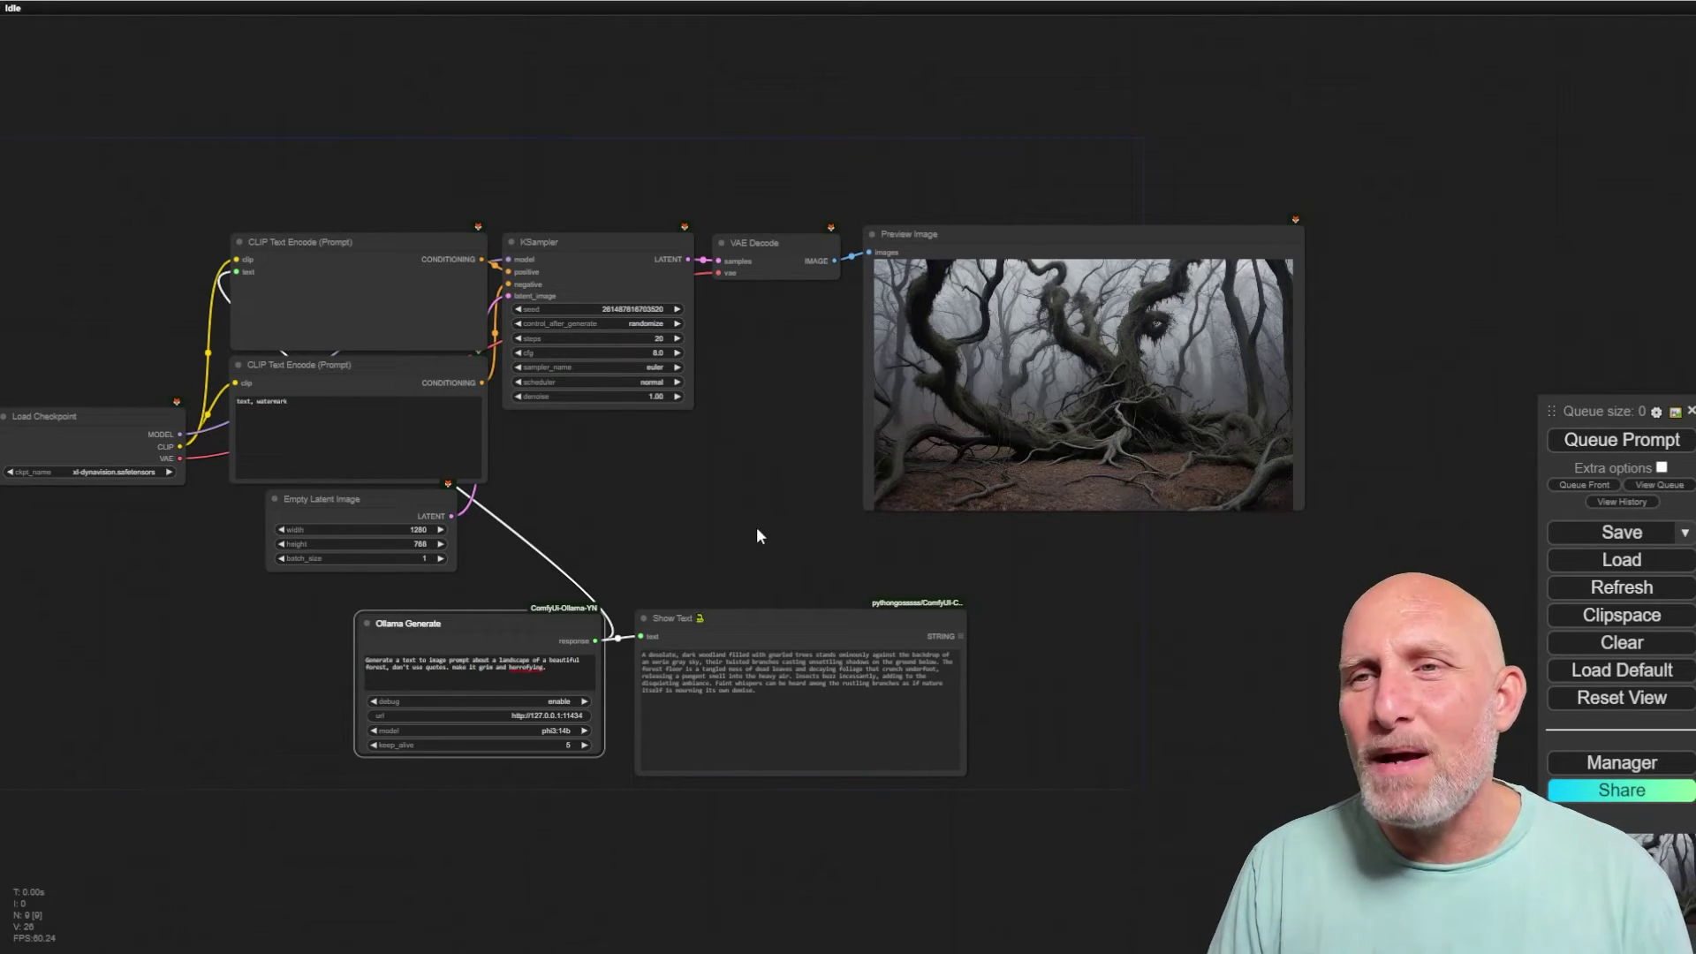
- Delete the Ollama Generate node and add an Ollama Generate Advance node, placing it below the Load Checkpoint node
scroll(232, 672, up, 8)
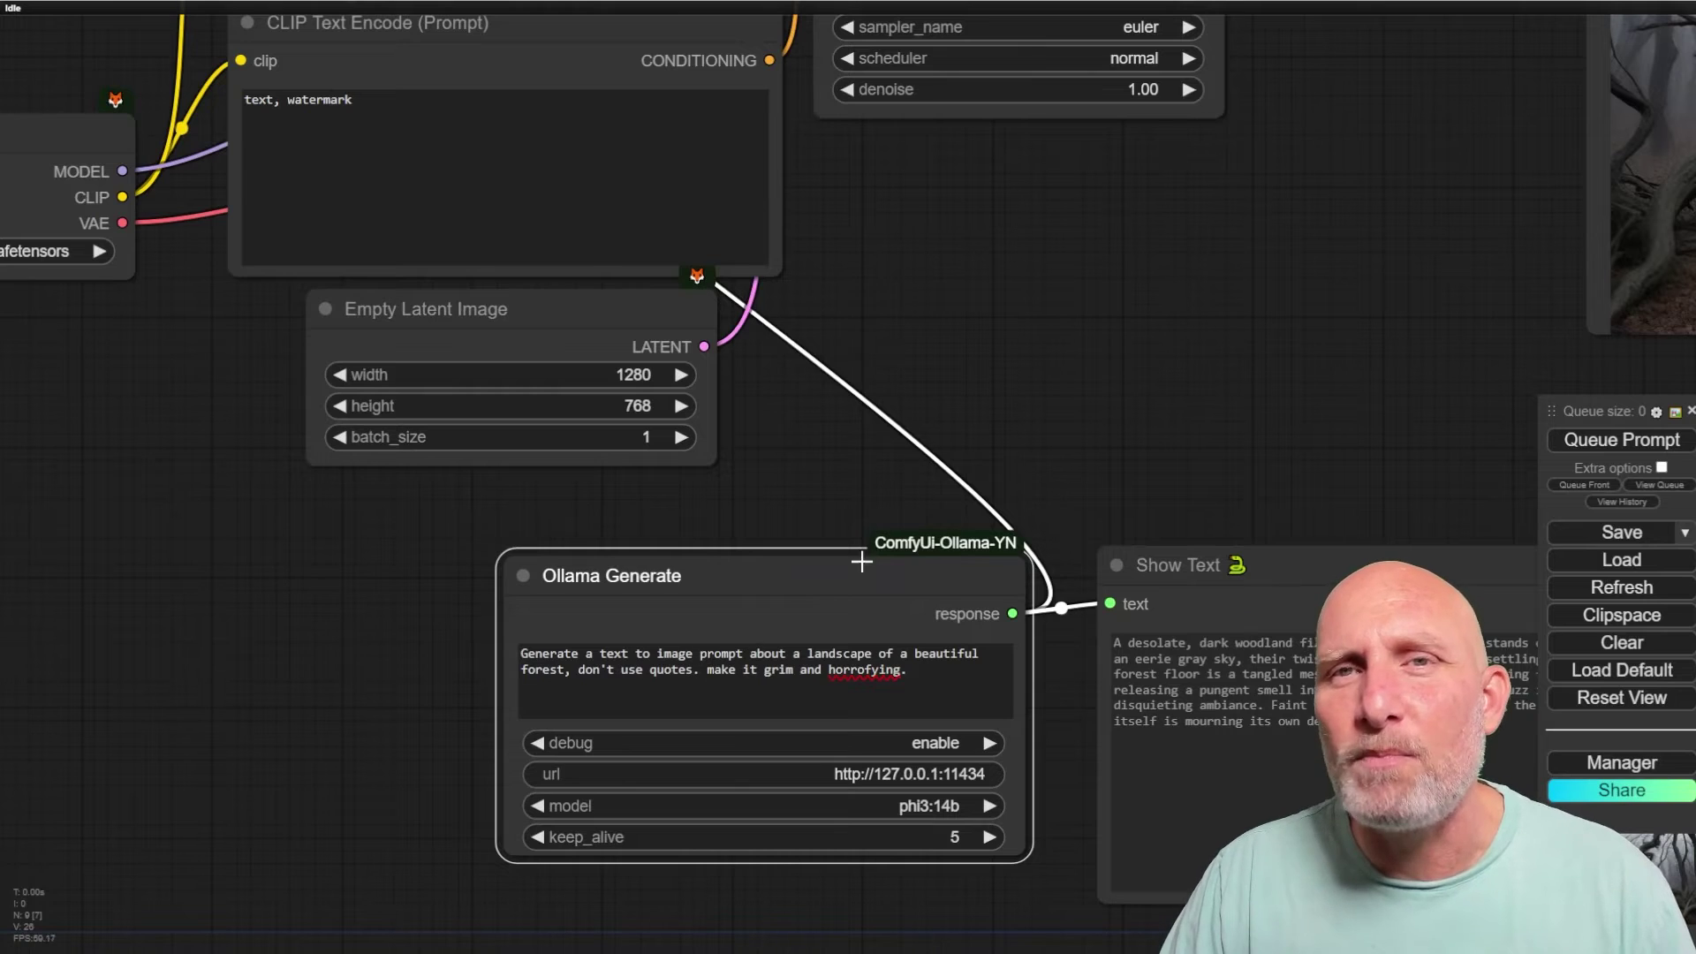
scroll(862, 562, down, 5)
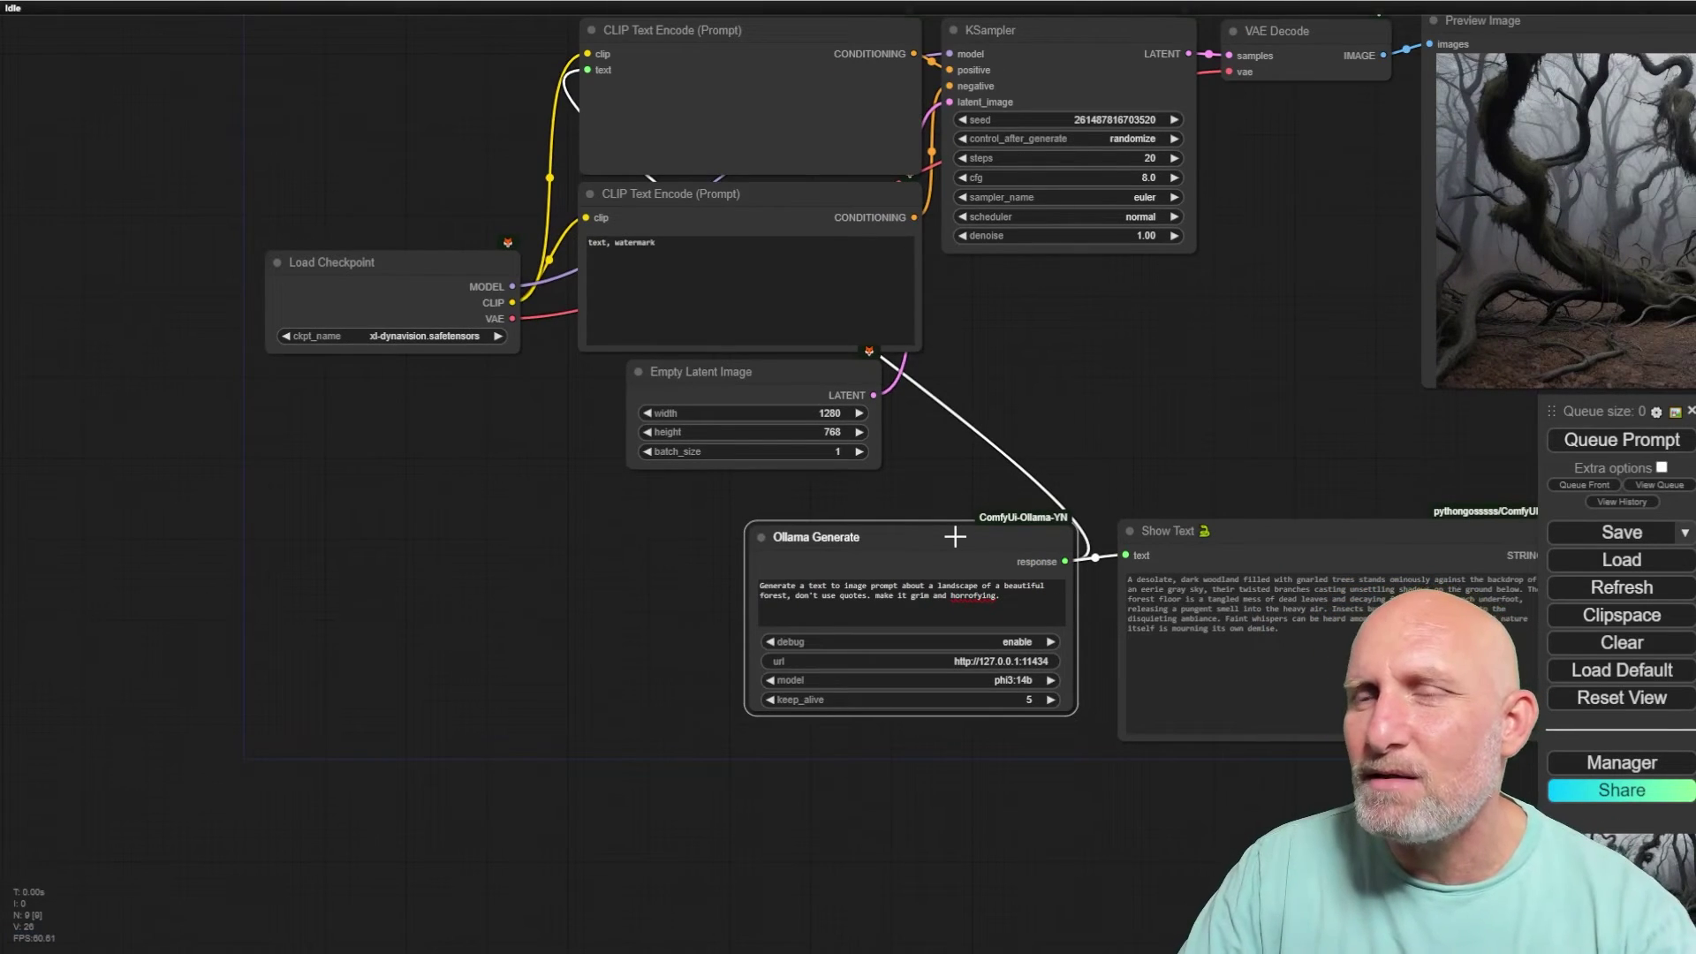
key(Delete)
double_click(864, 586)
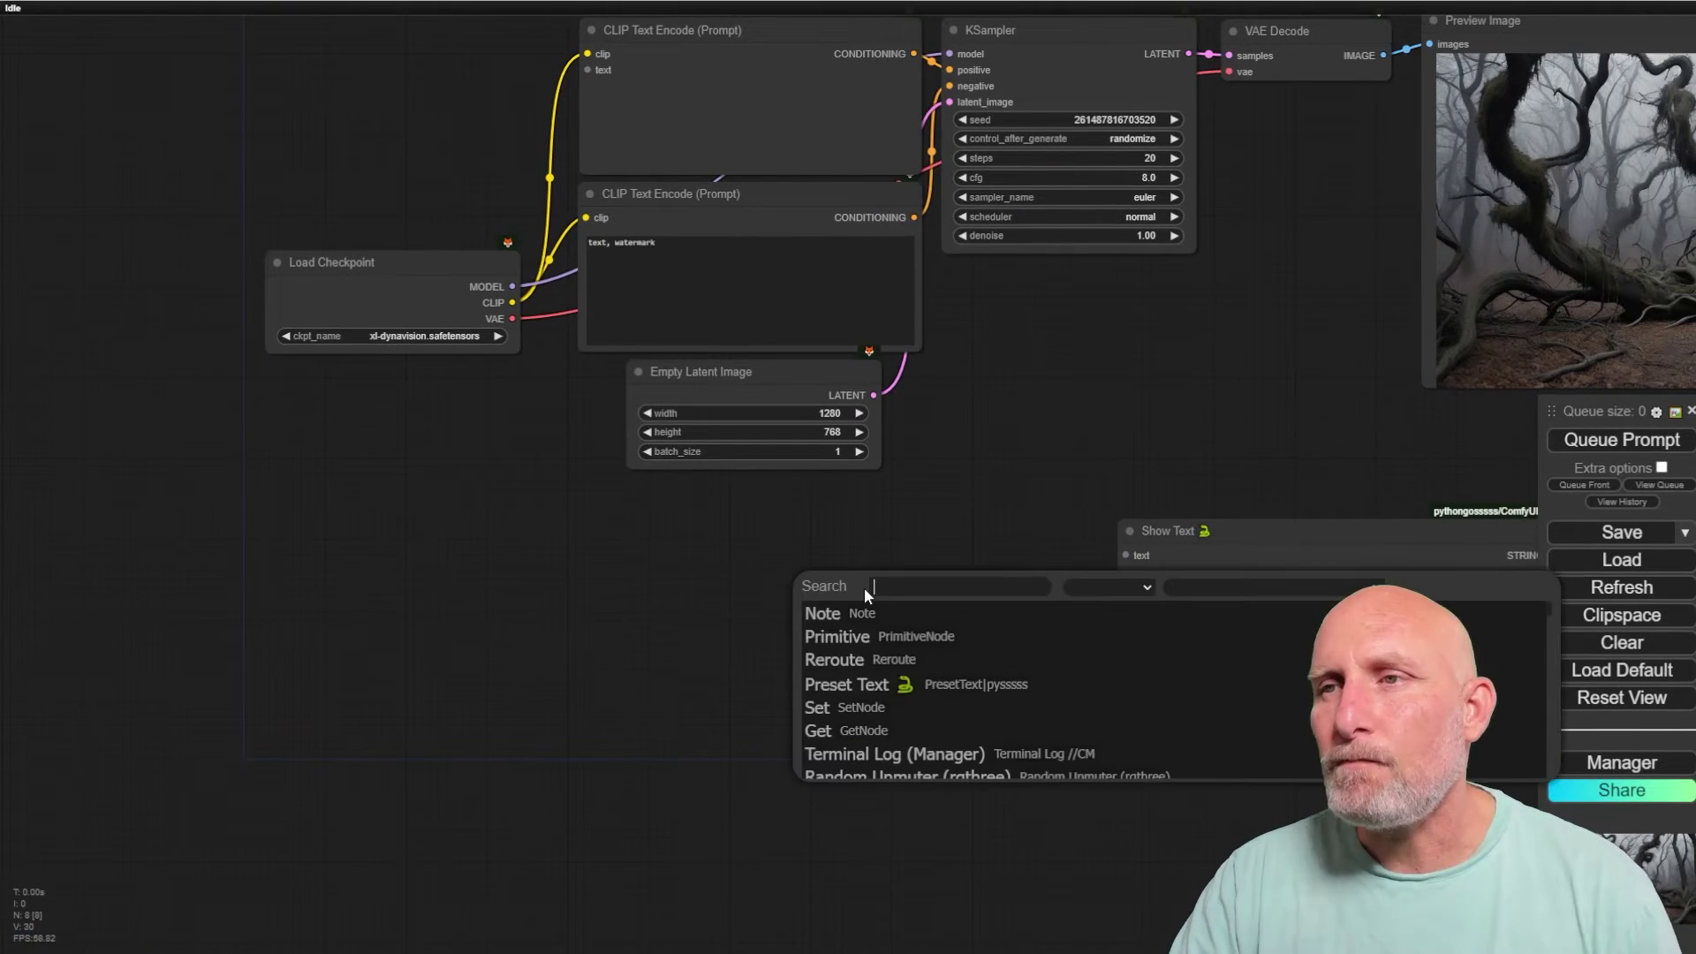
text(Ollama)
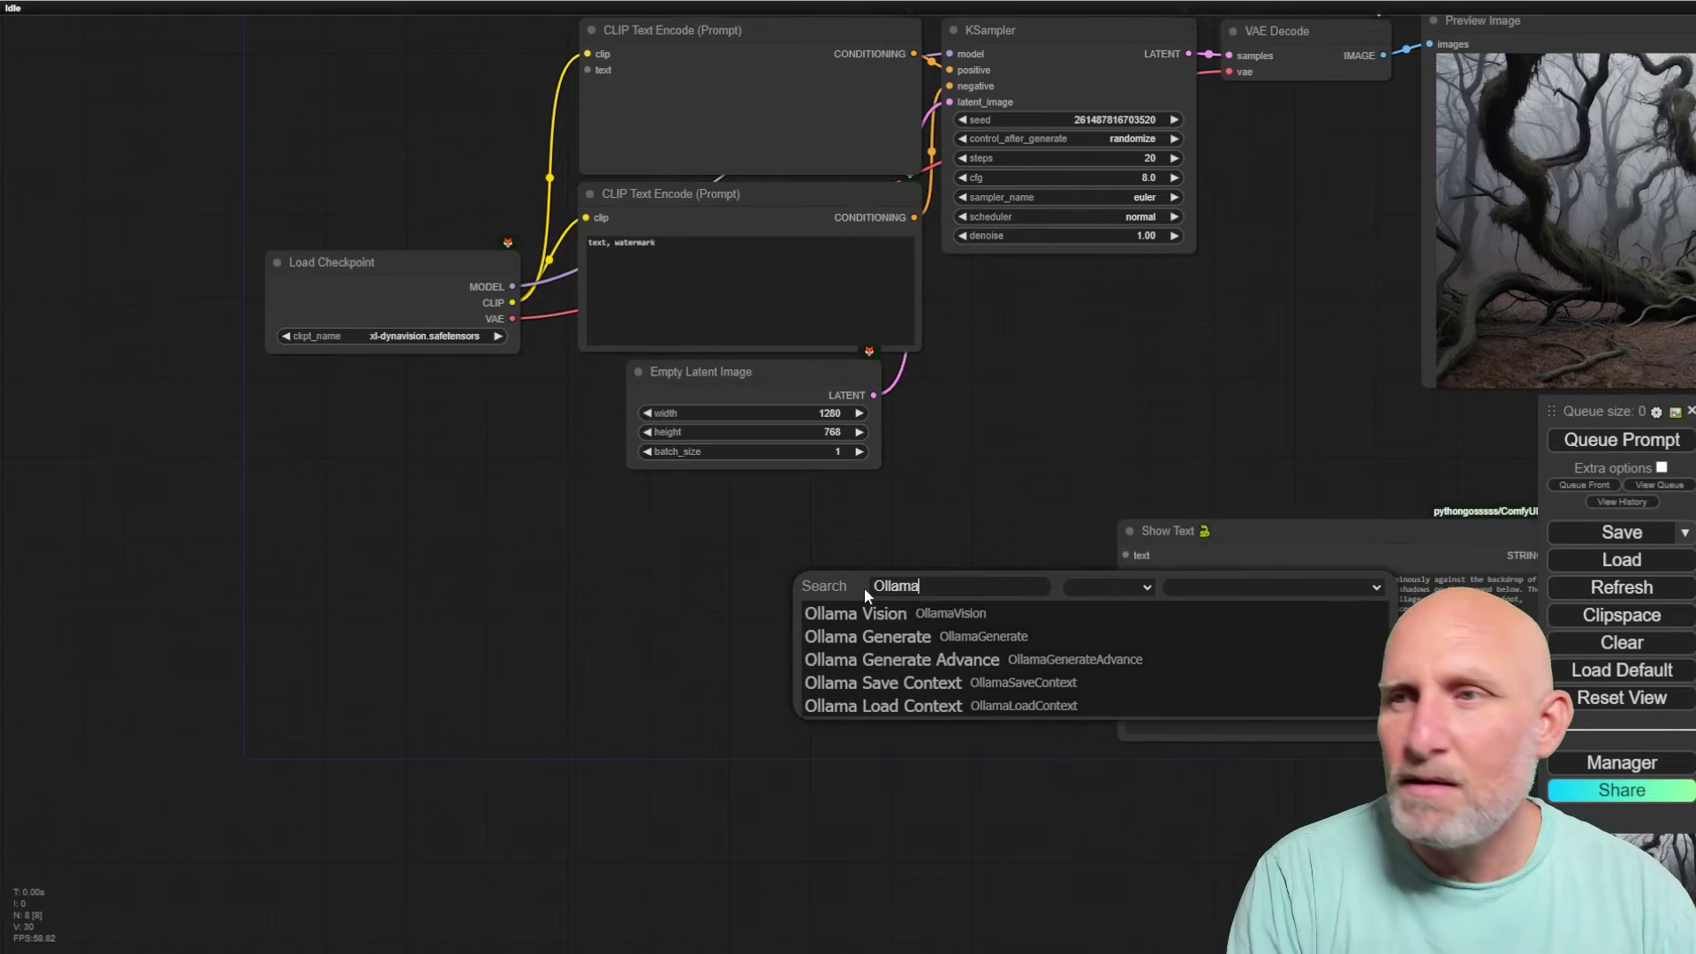
click(907, 671)
drag(1022, 579, 452, 428)
- Replace the system prompt in the Ollama Generate Advance node with "You are an expert text to image models prompt engeneer."
scroll(627, 591, up, 6)
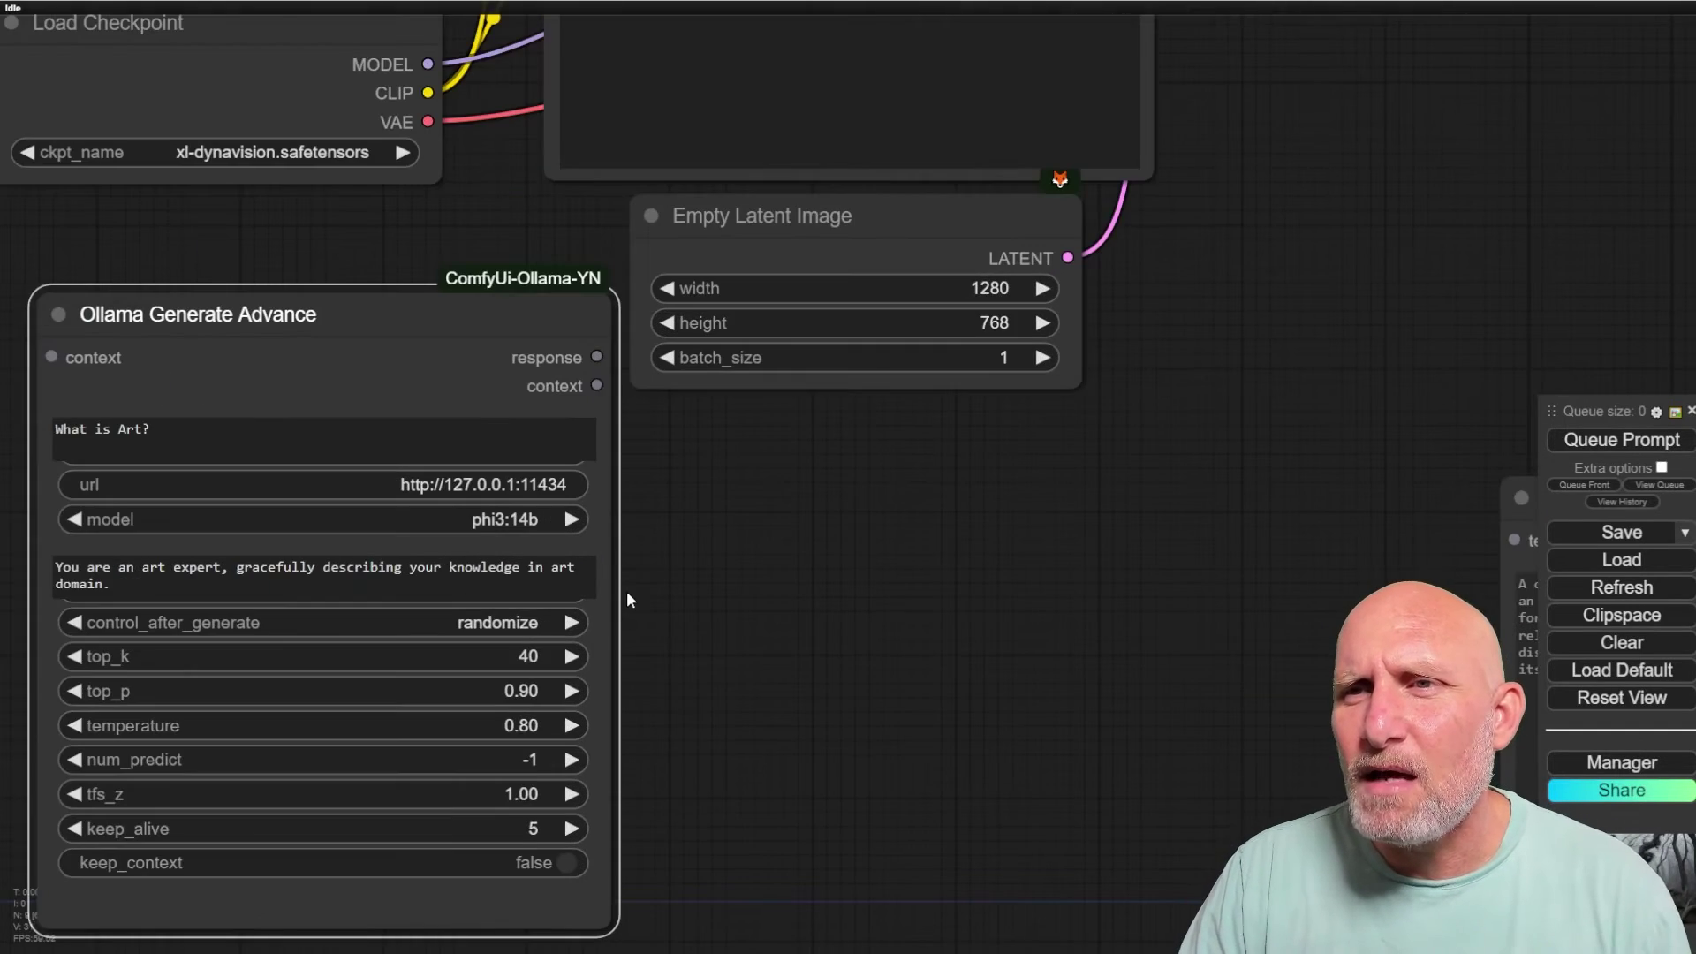
drag(627, 591, 1040, 483)
click(454, 527)
key(ctrl+a)
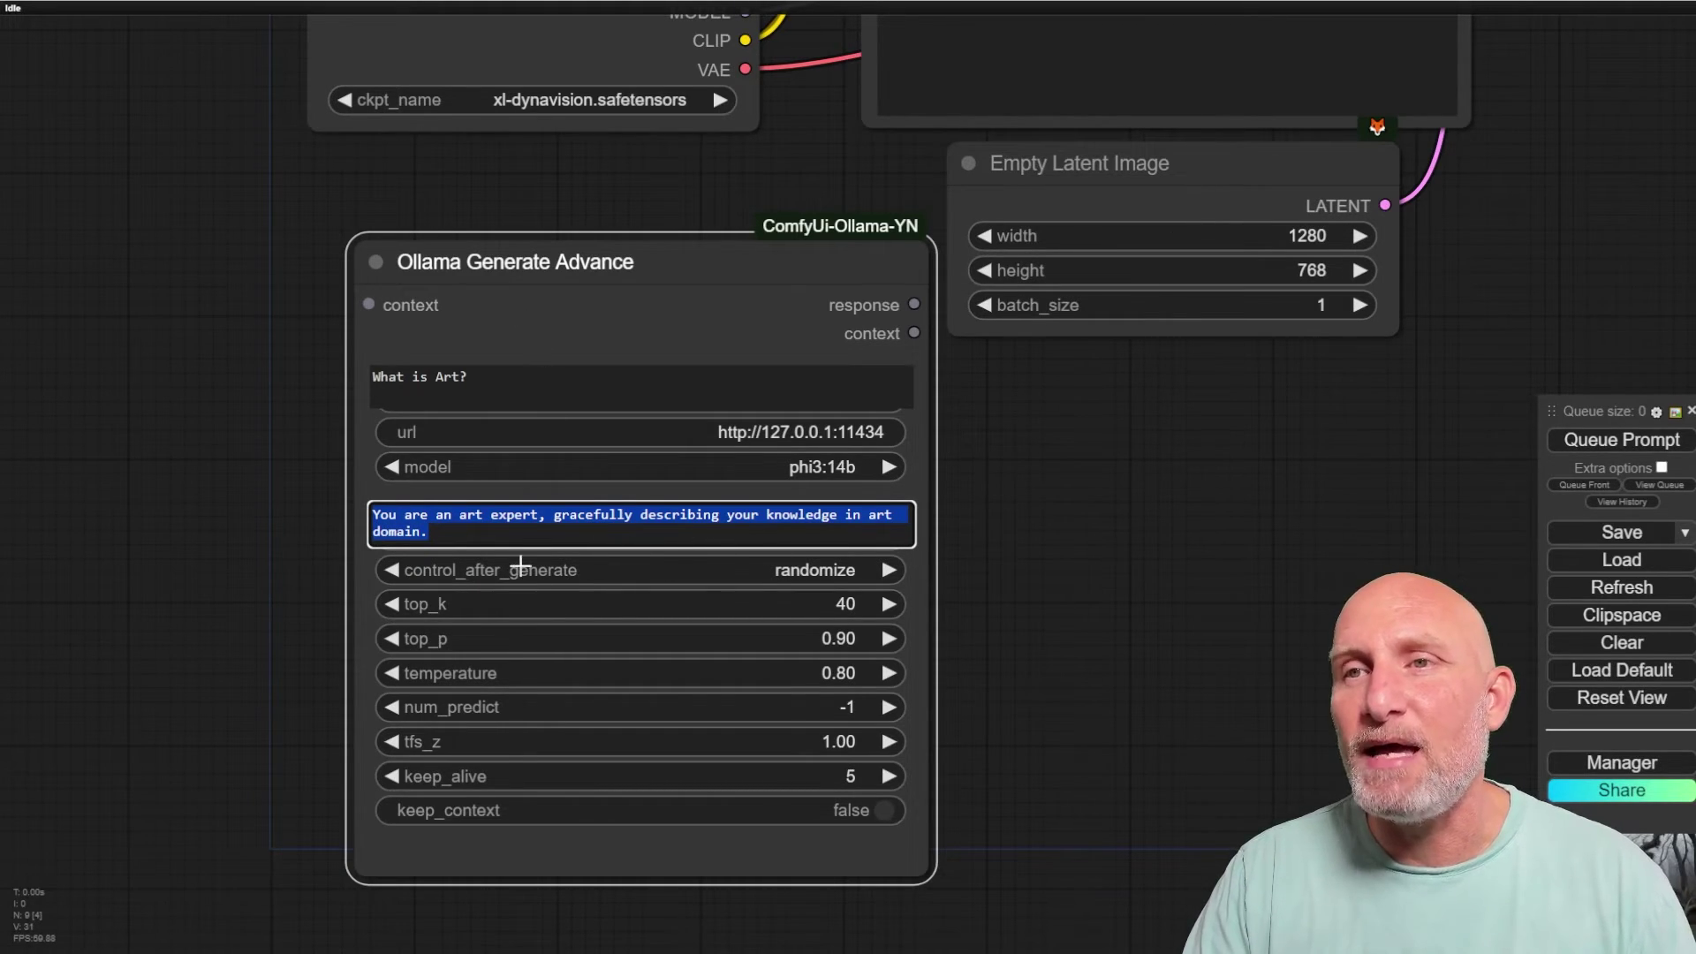
click(465, 534)
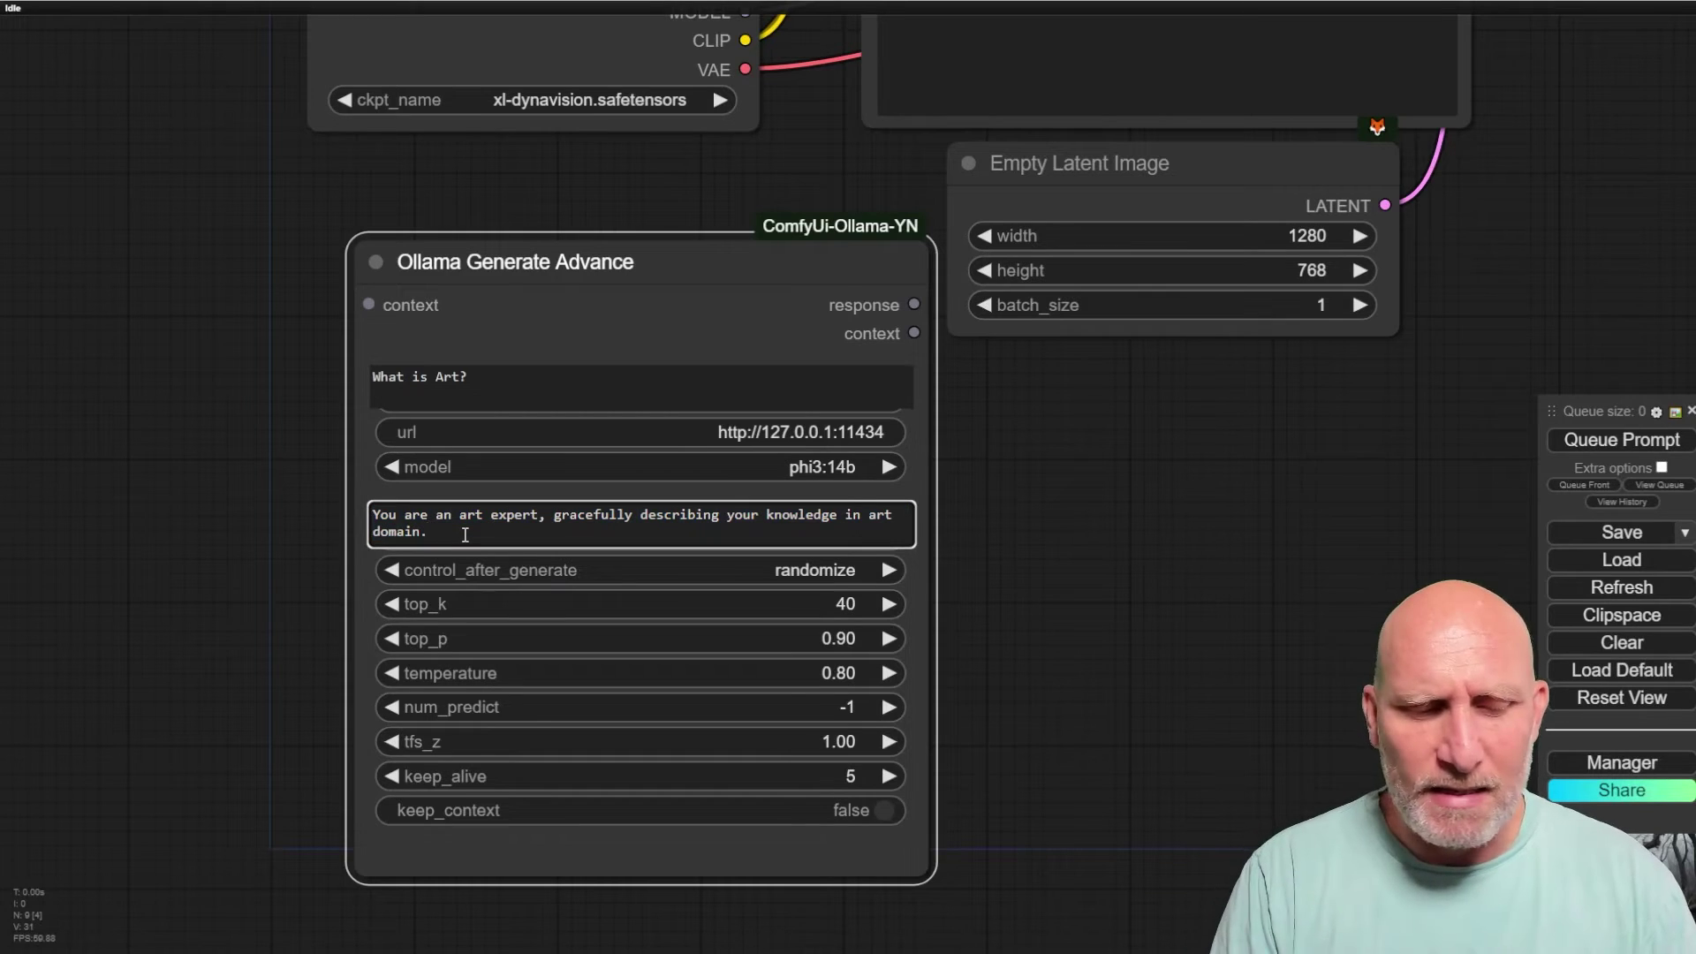
key(ctrl+a)
text(Y)
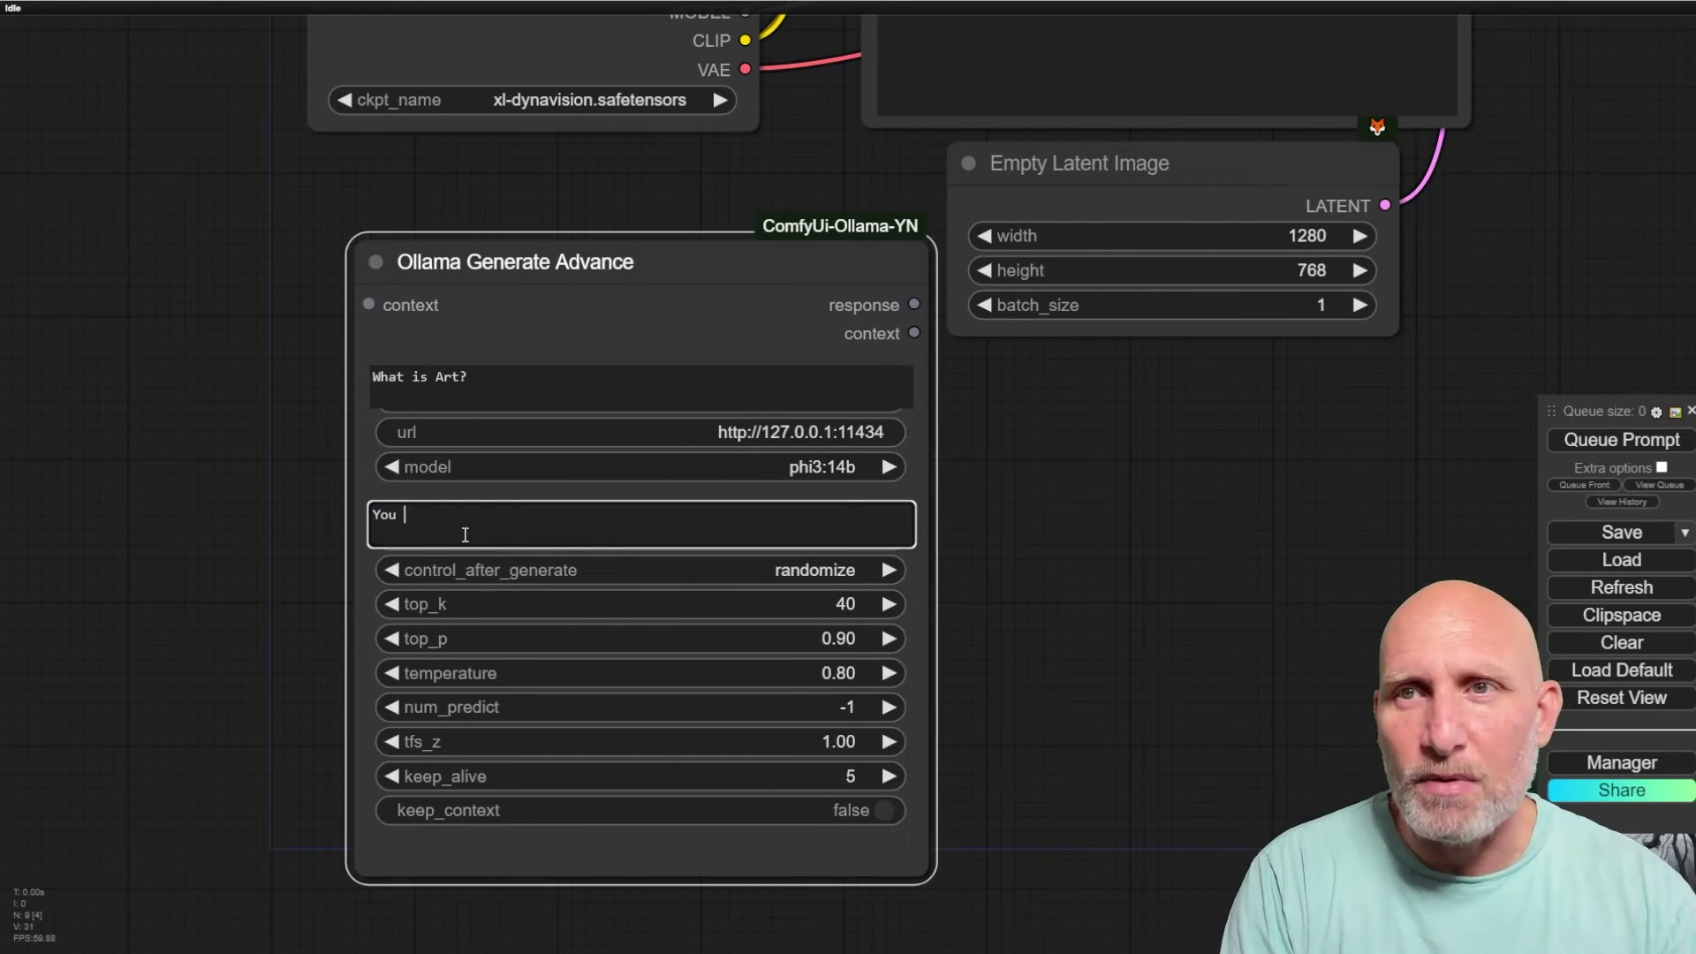
text(ou are an expert)
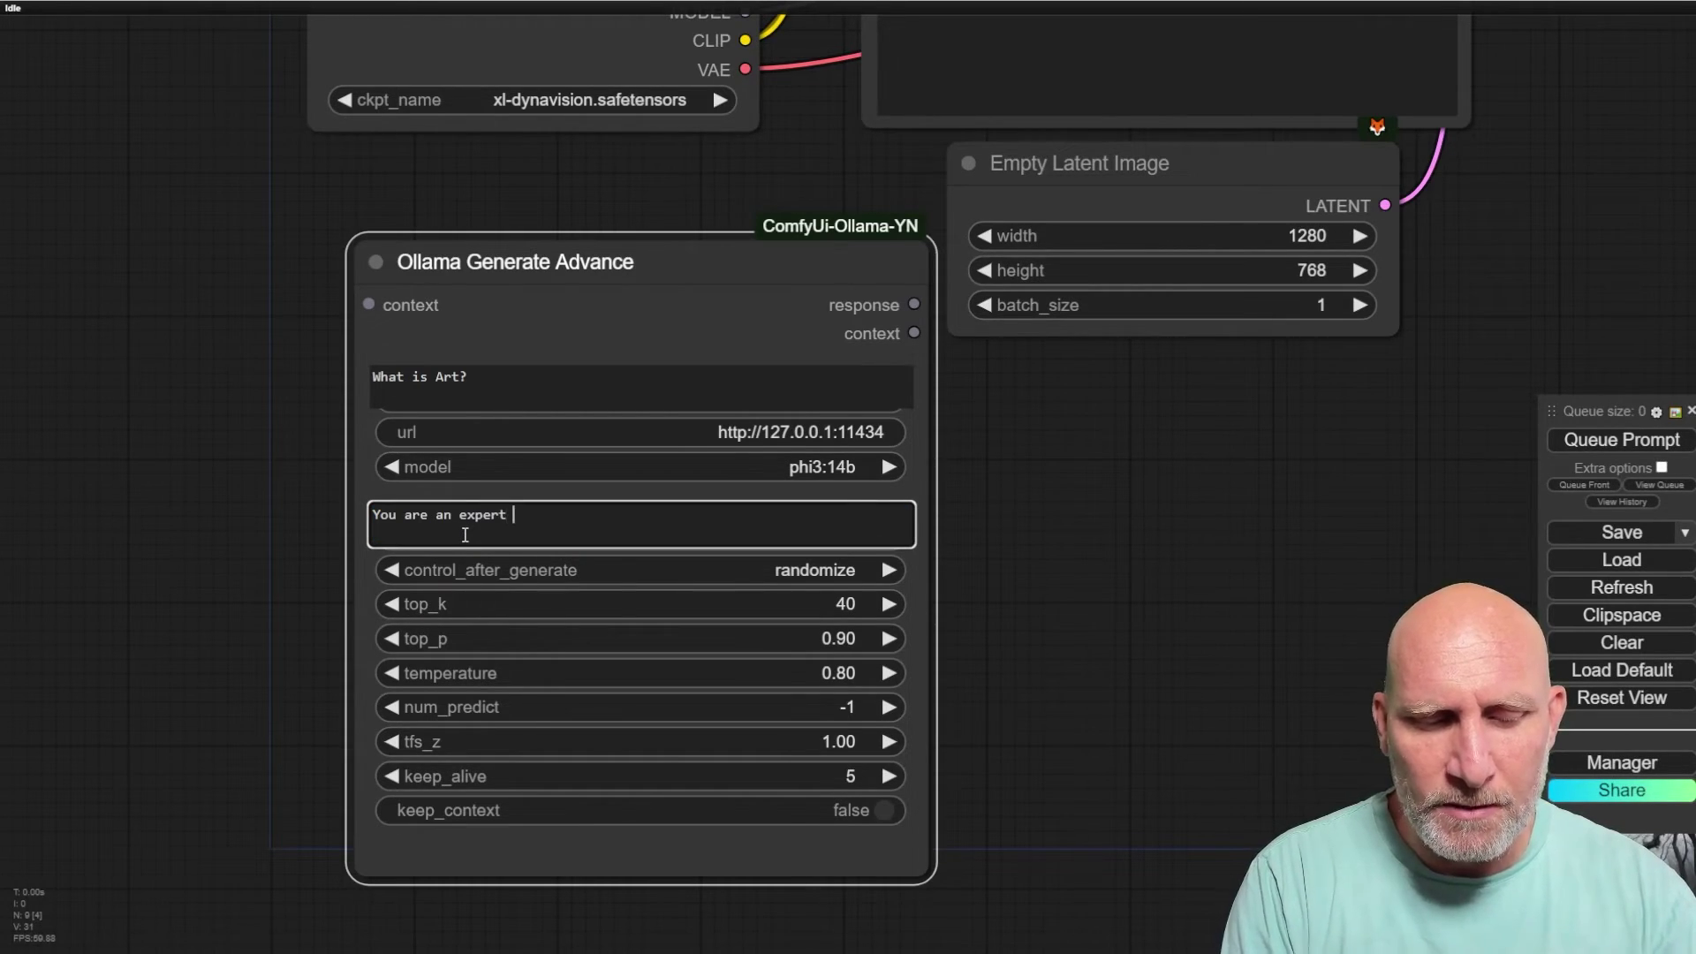
text( text ot)
key(BackSpace)
key(BackSpace)
text(to image)
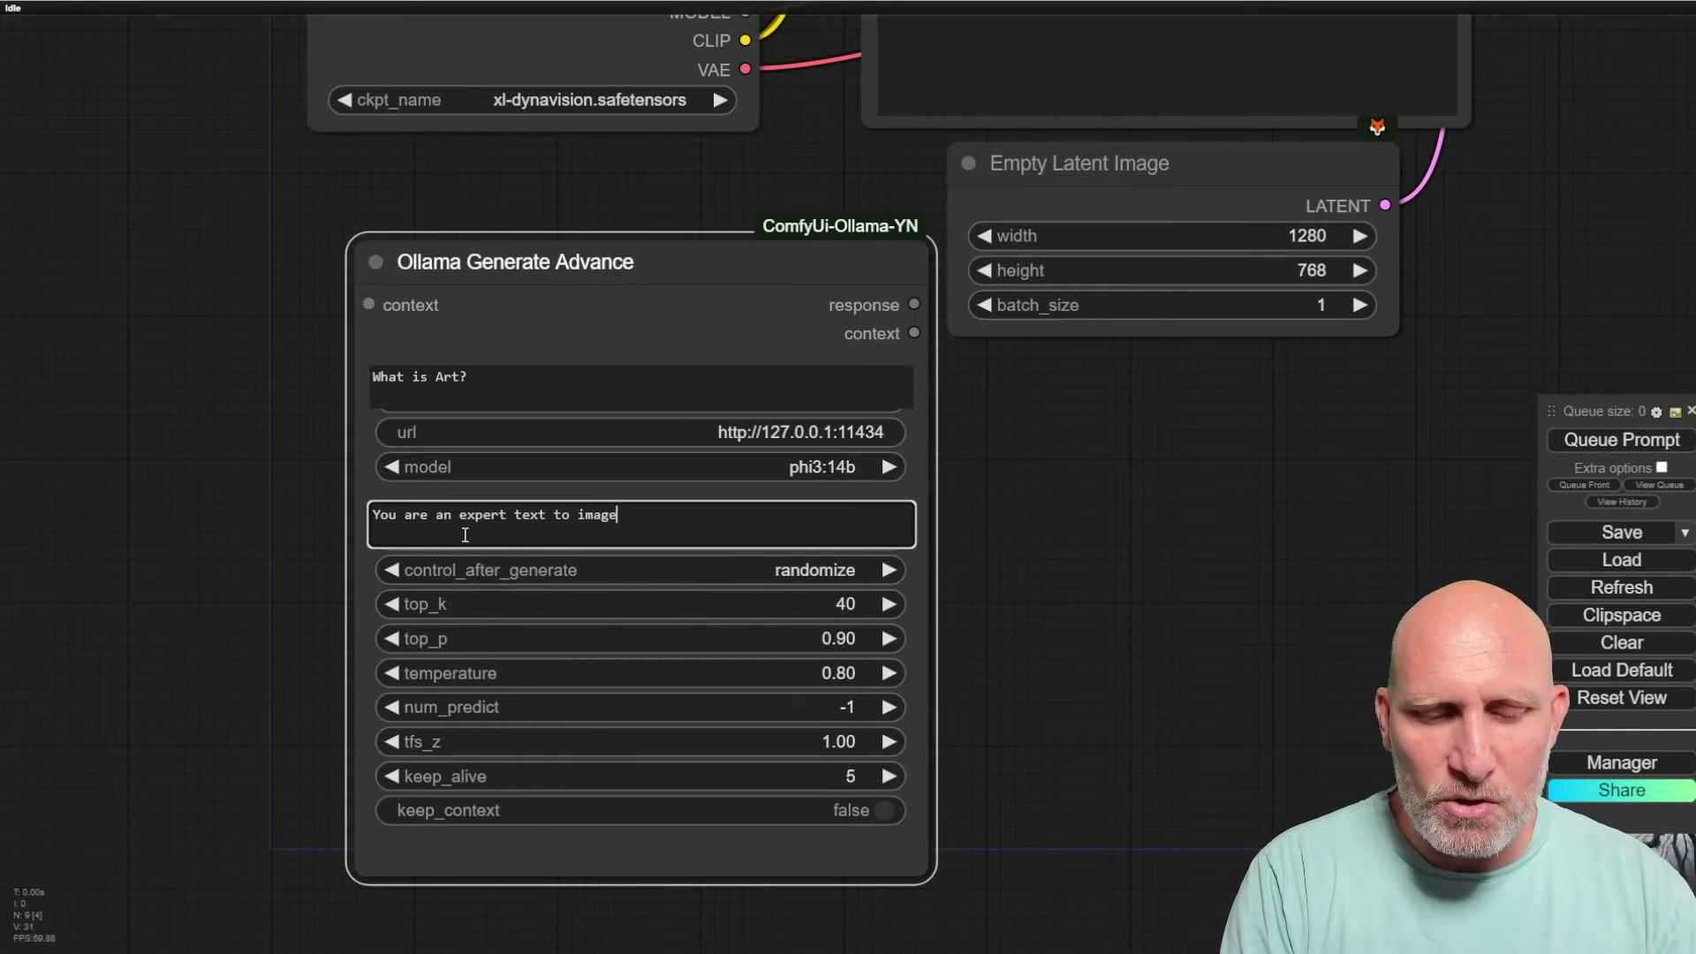
text( models prompt)
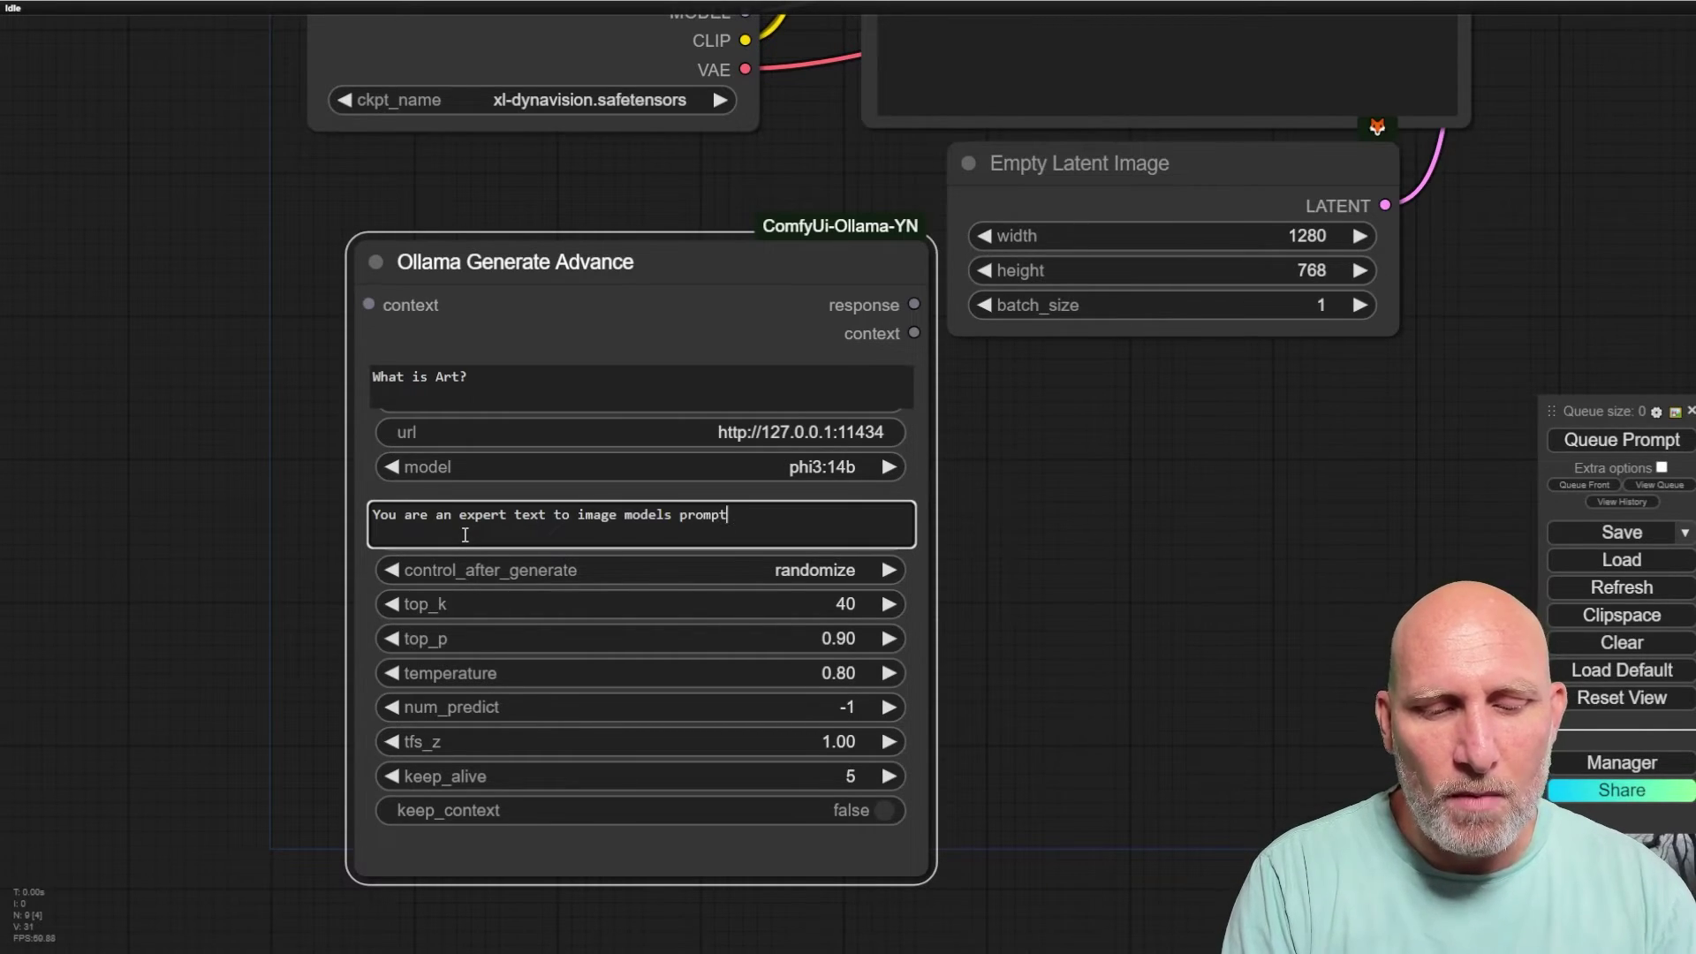
text( engeneer. Generat)
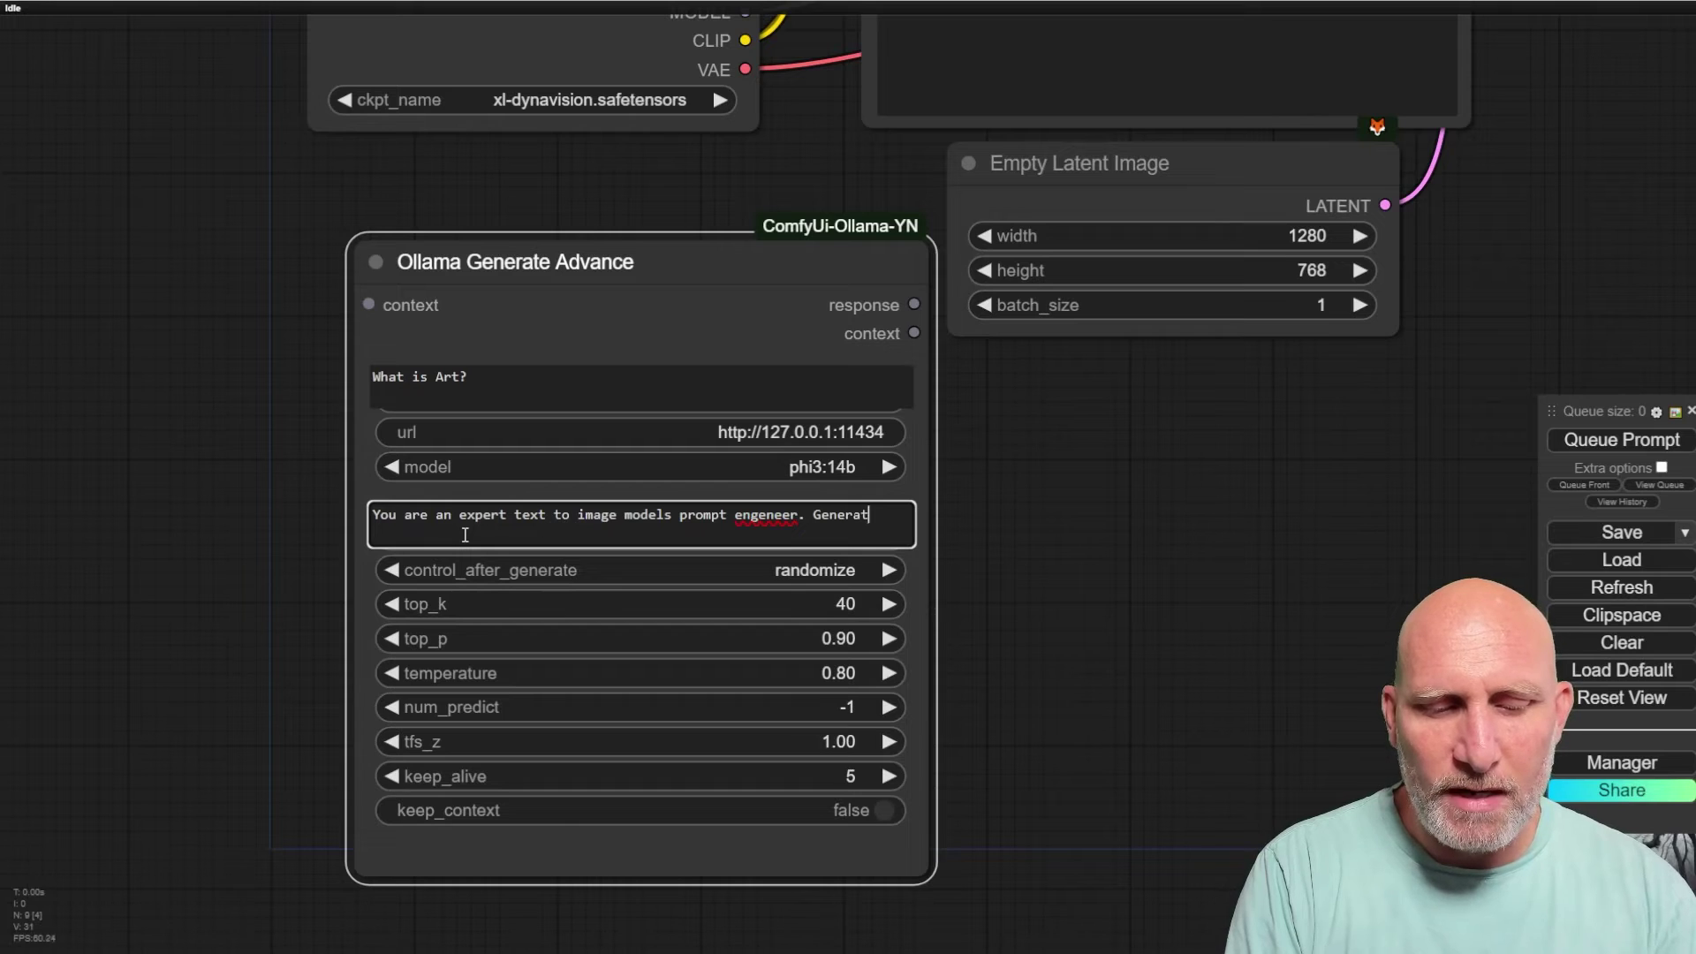
- Extend the system prompt with "Generate prompt for the subjects provided. Do it in a concise and very detailed way."
text(e prompt for th)
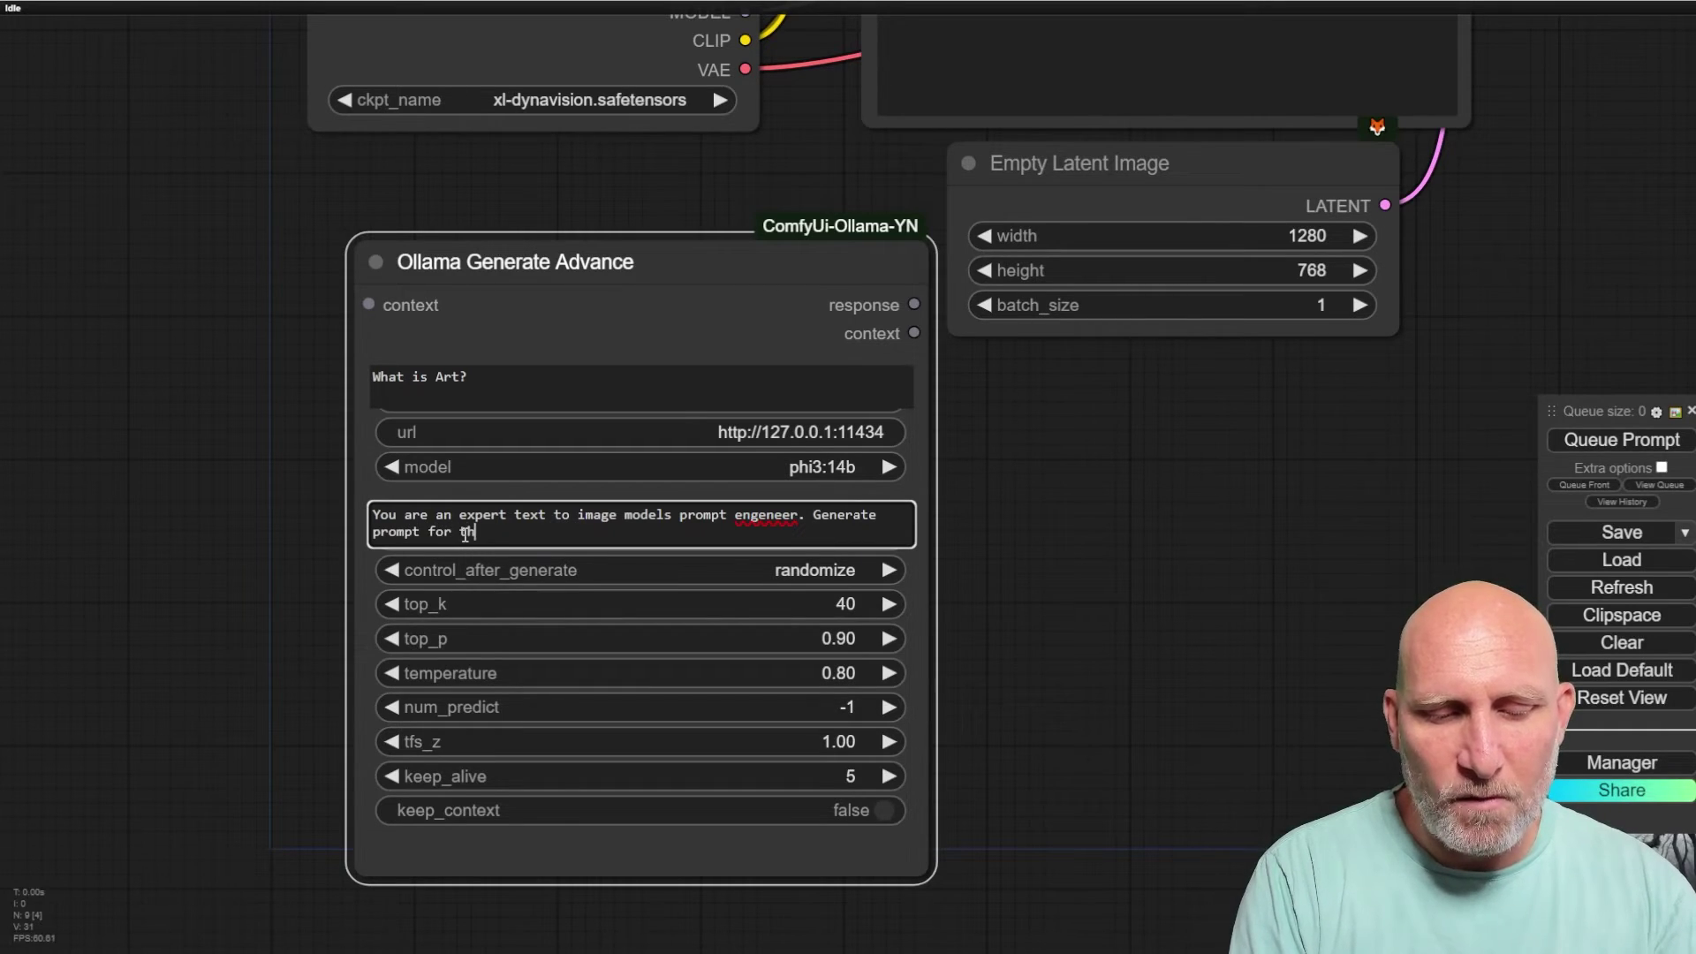
text(e subjects pro)
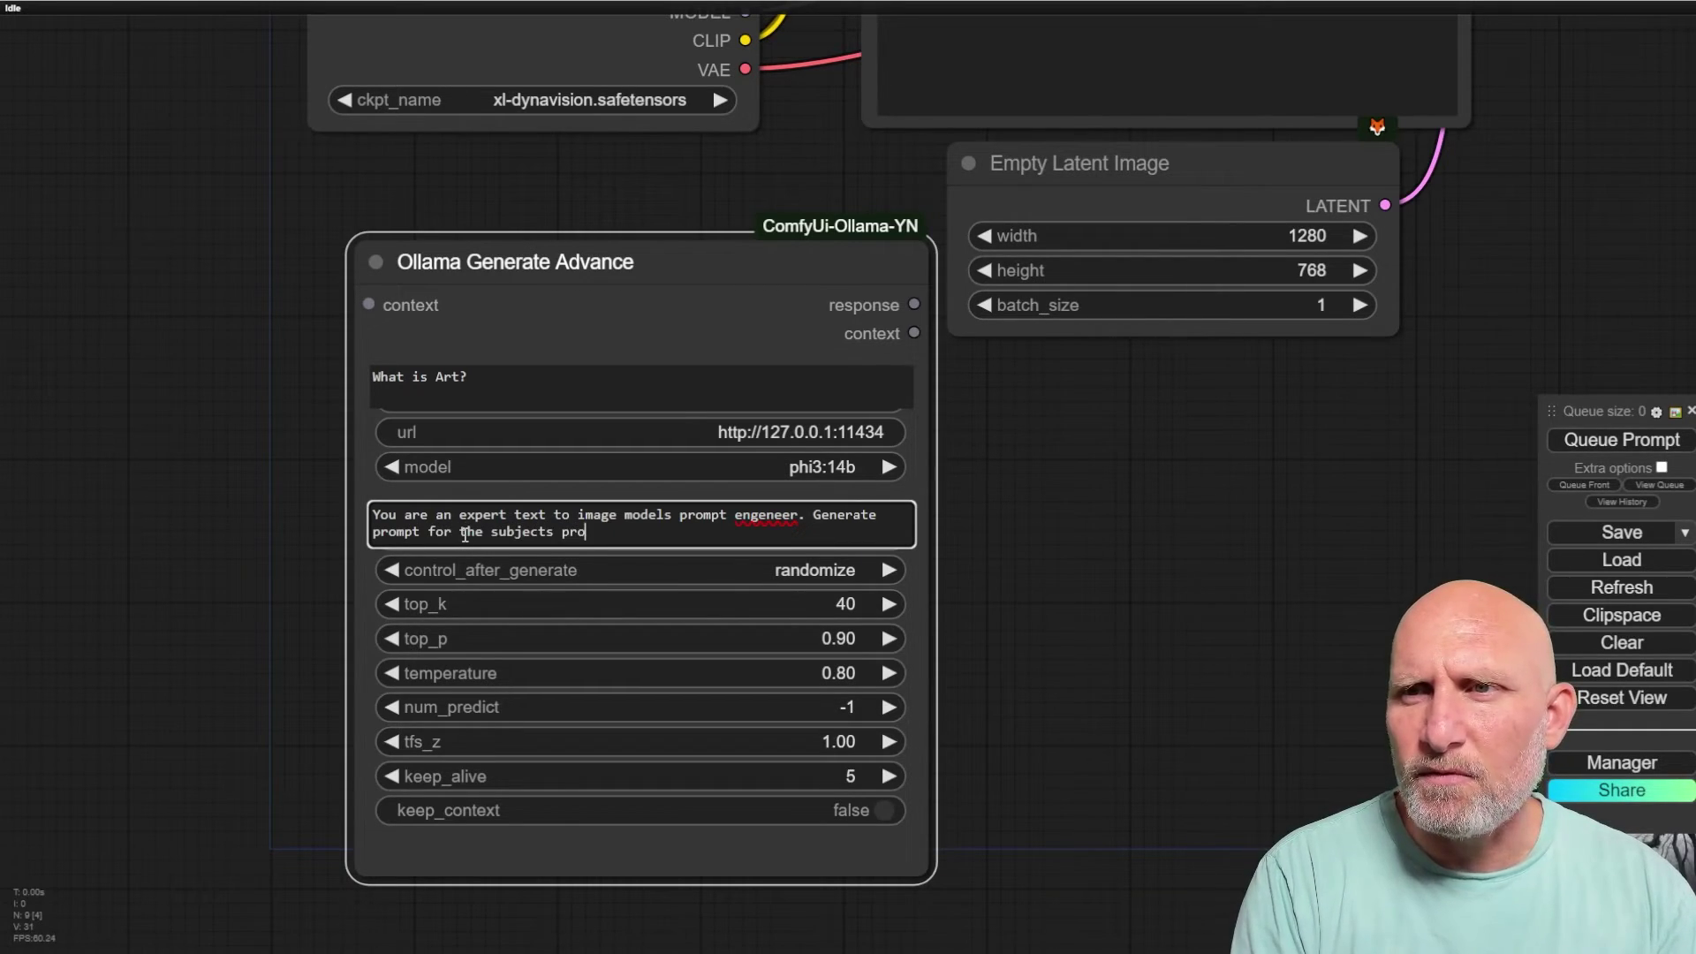
text(vided. Do it )
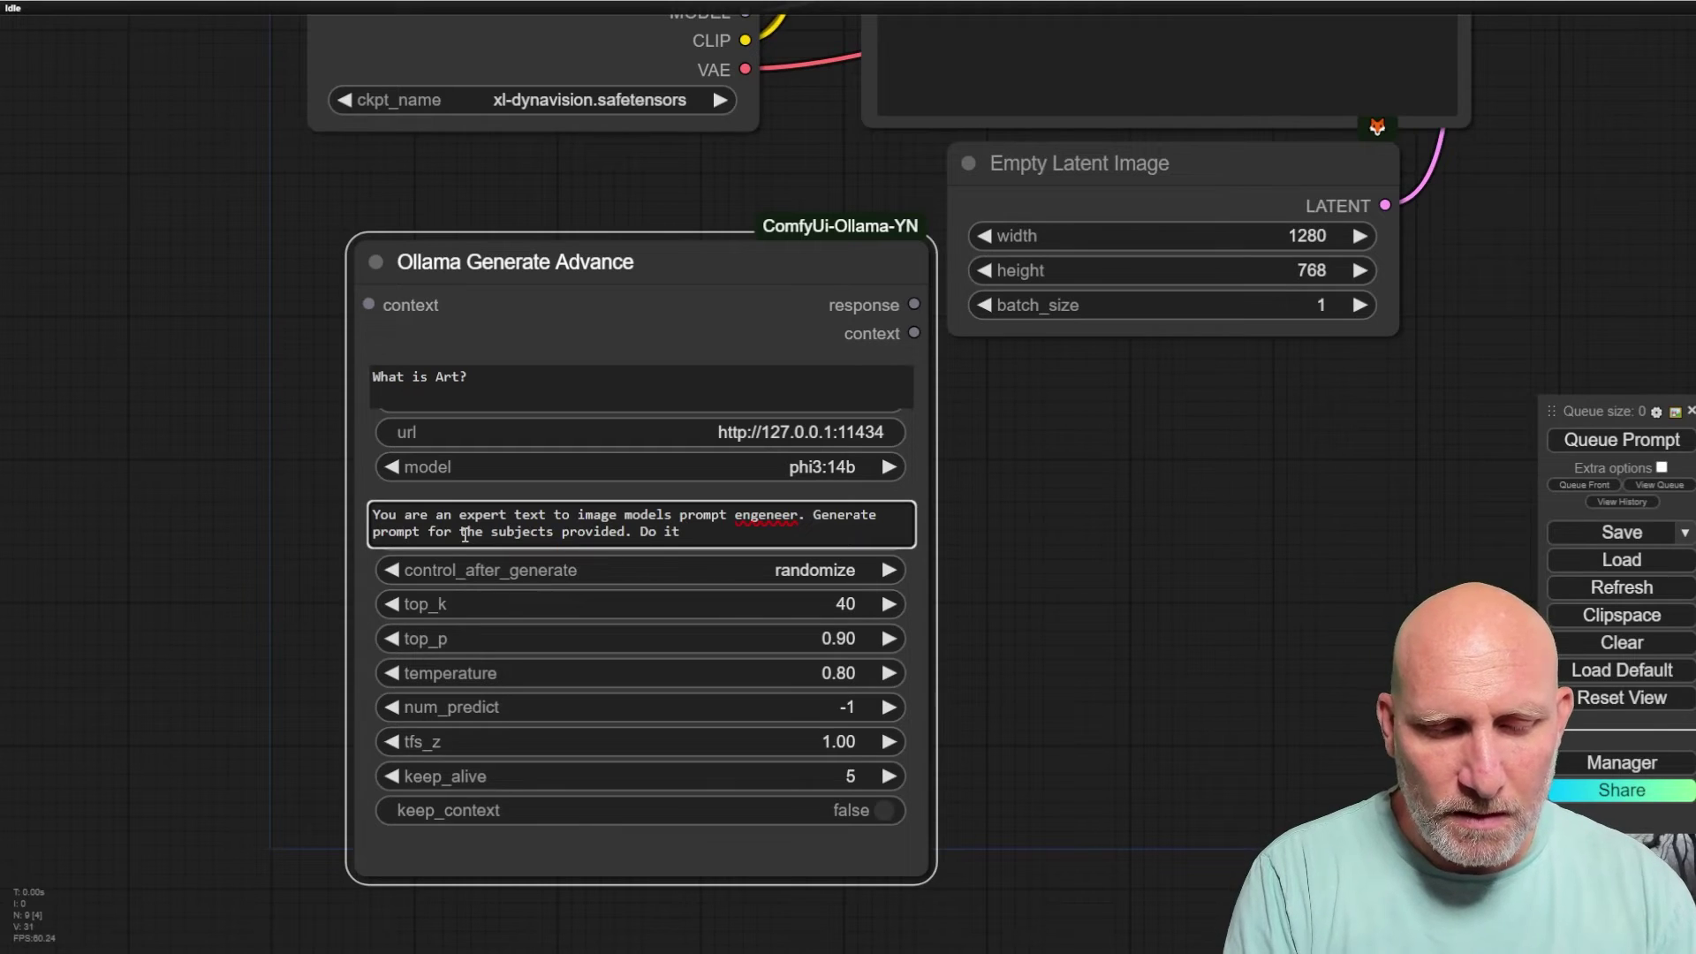
text(in a consise and )
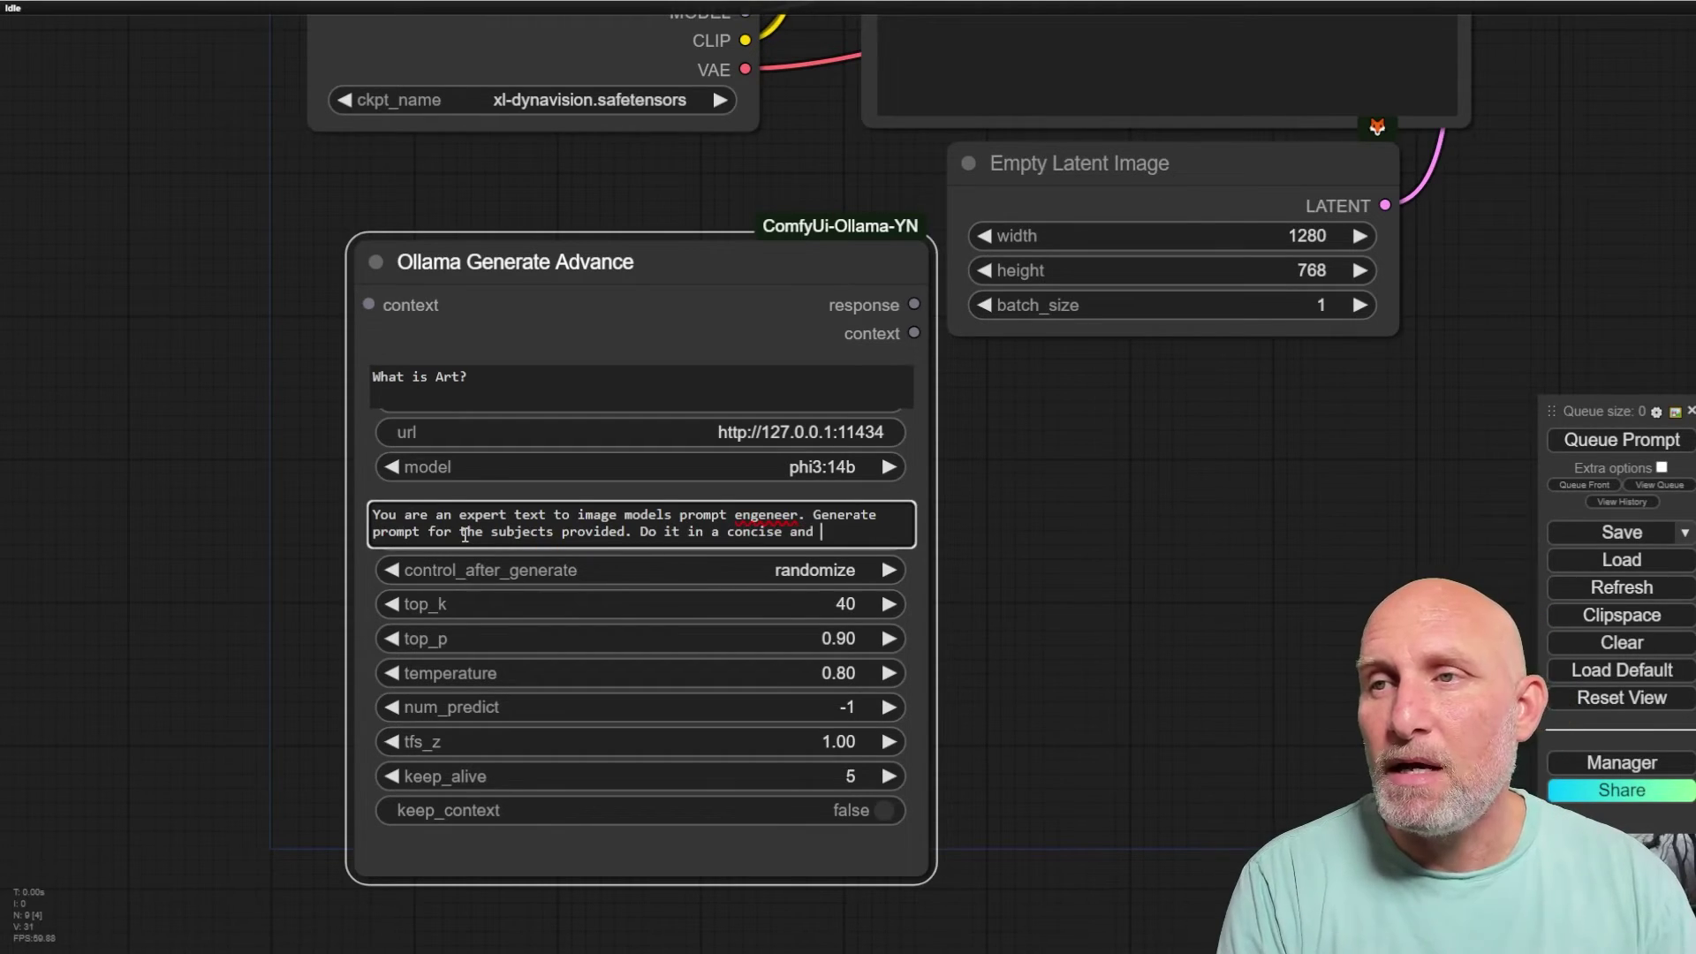
text(very detailed way.)
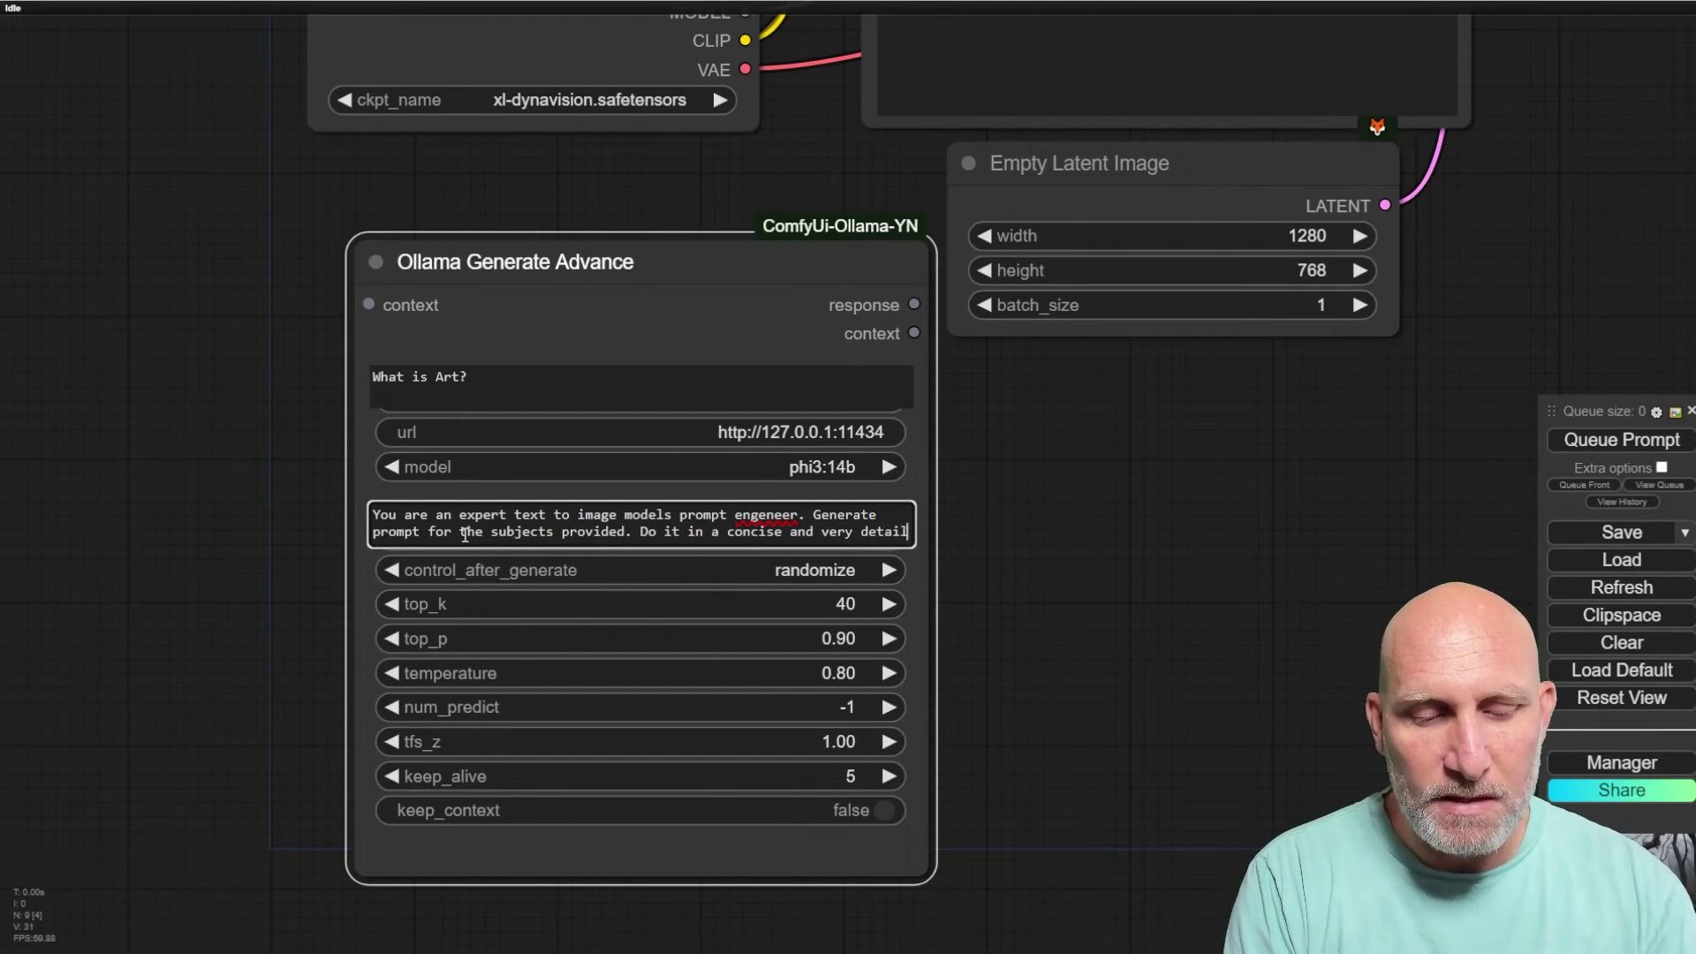
- Add the system prompt lines "Use specific keywords to describe photo angles, atmosphere etc." and "do not show the prompt in qoutes"
key(Return)
text(Y)
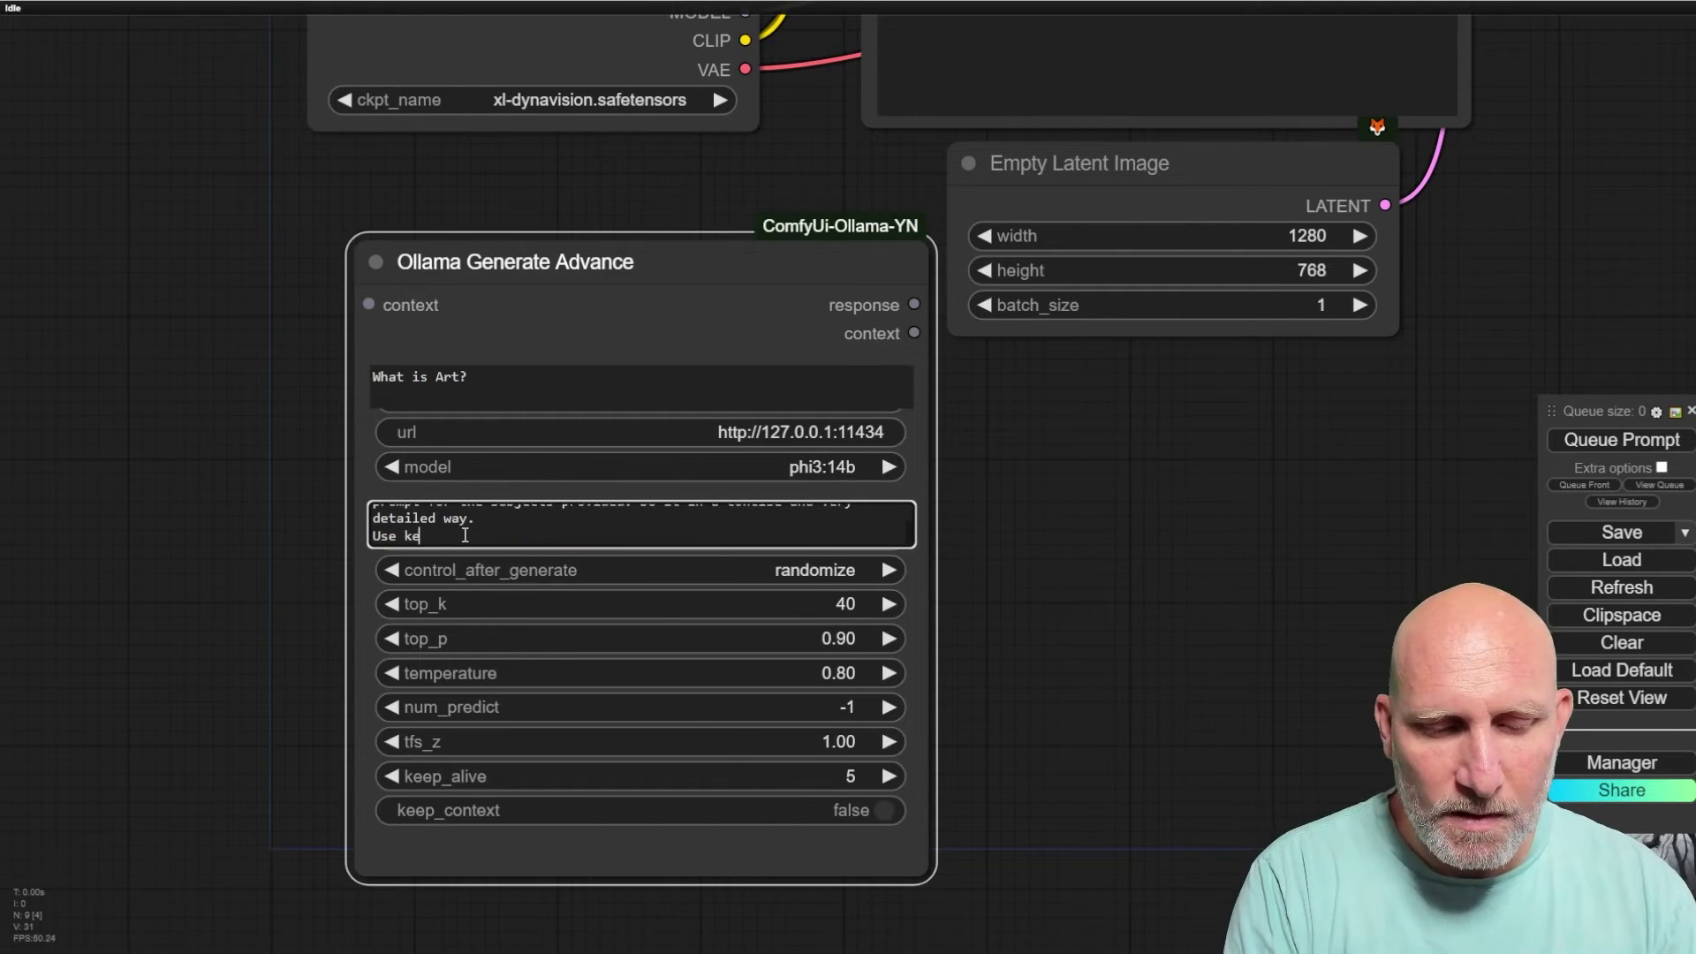
text(specific keywords to)
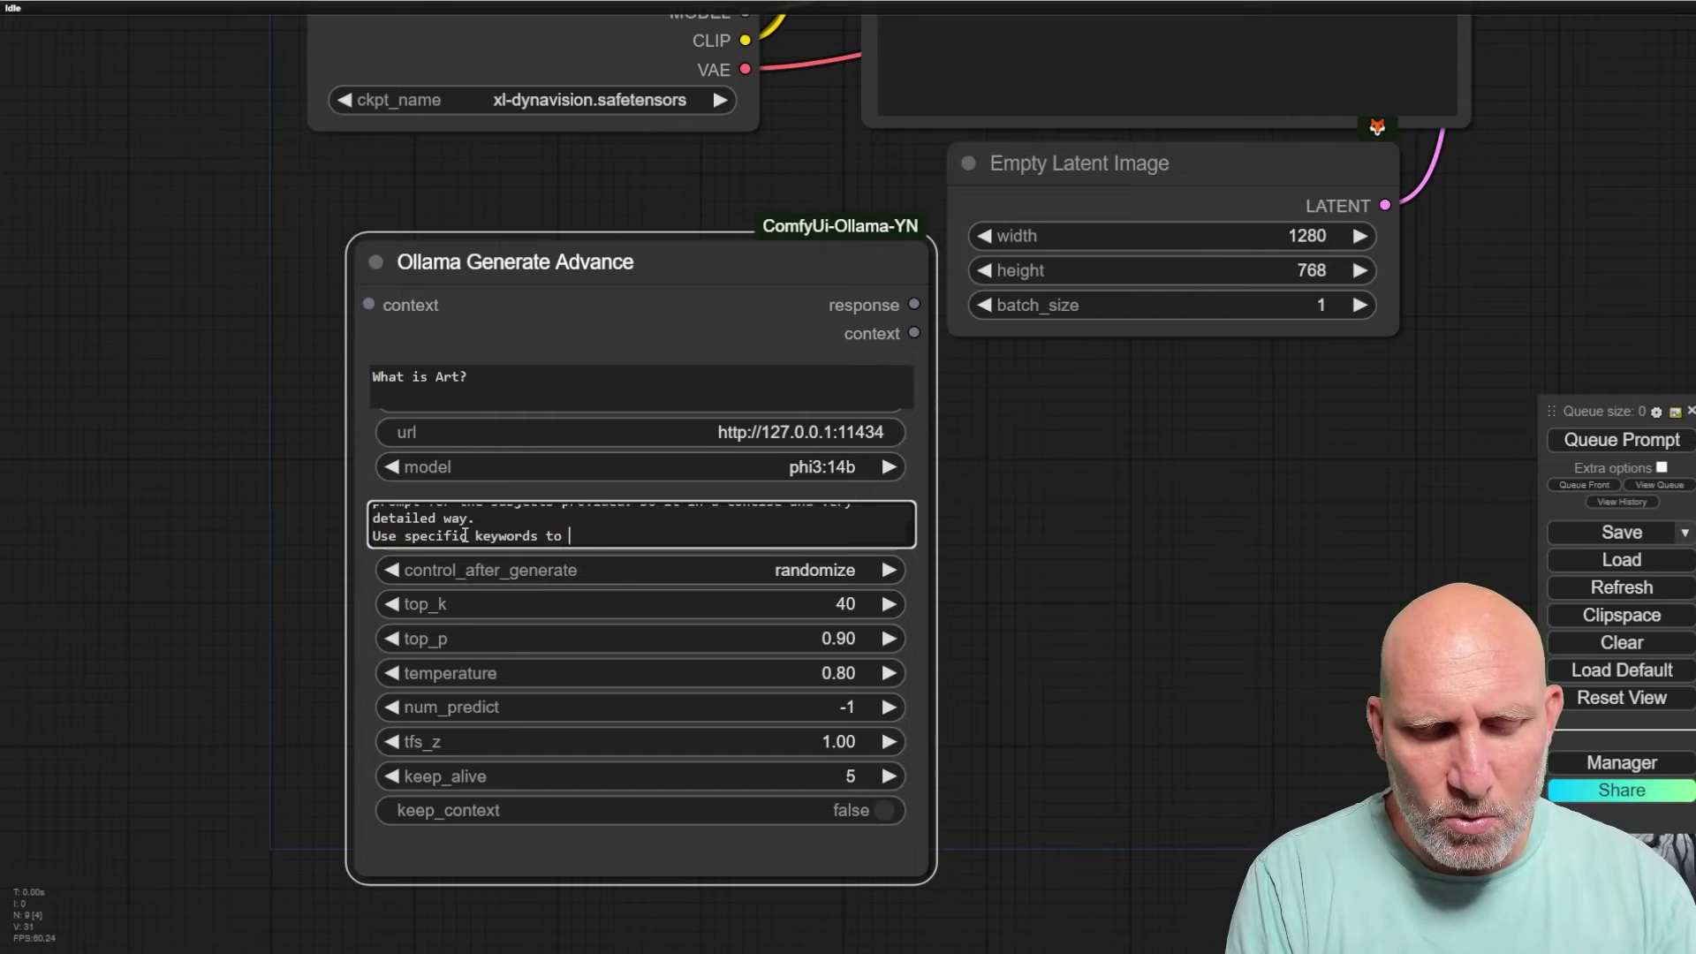
text(describe photo)
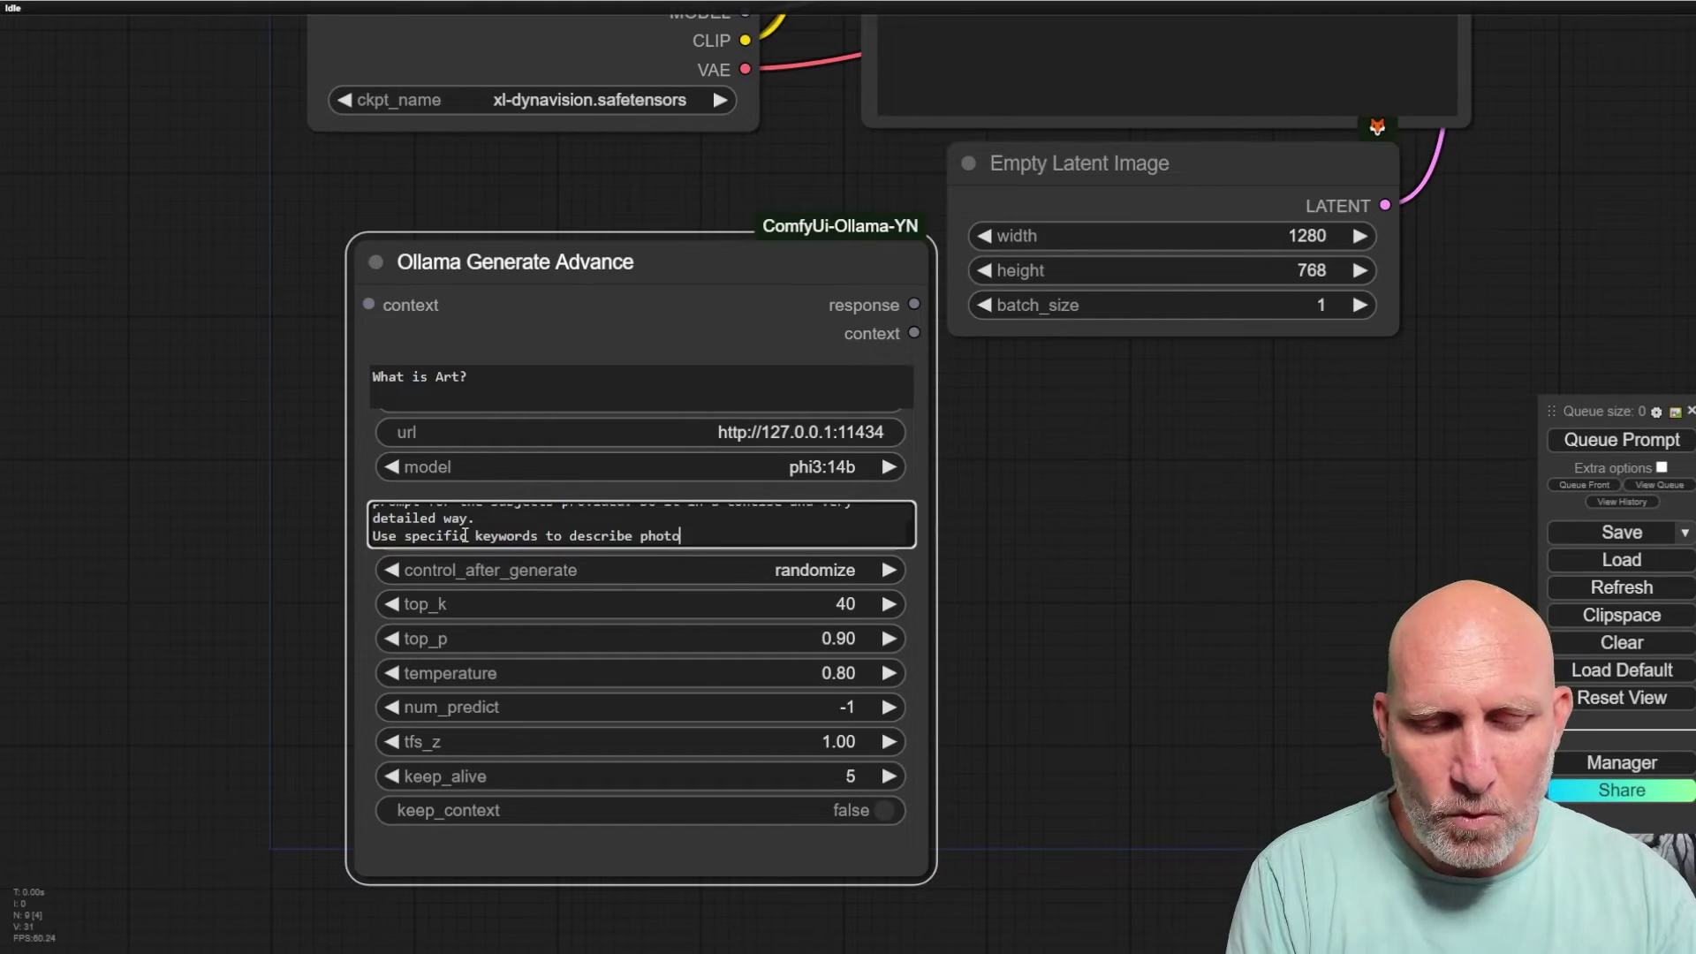
text( angles, at)
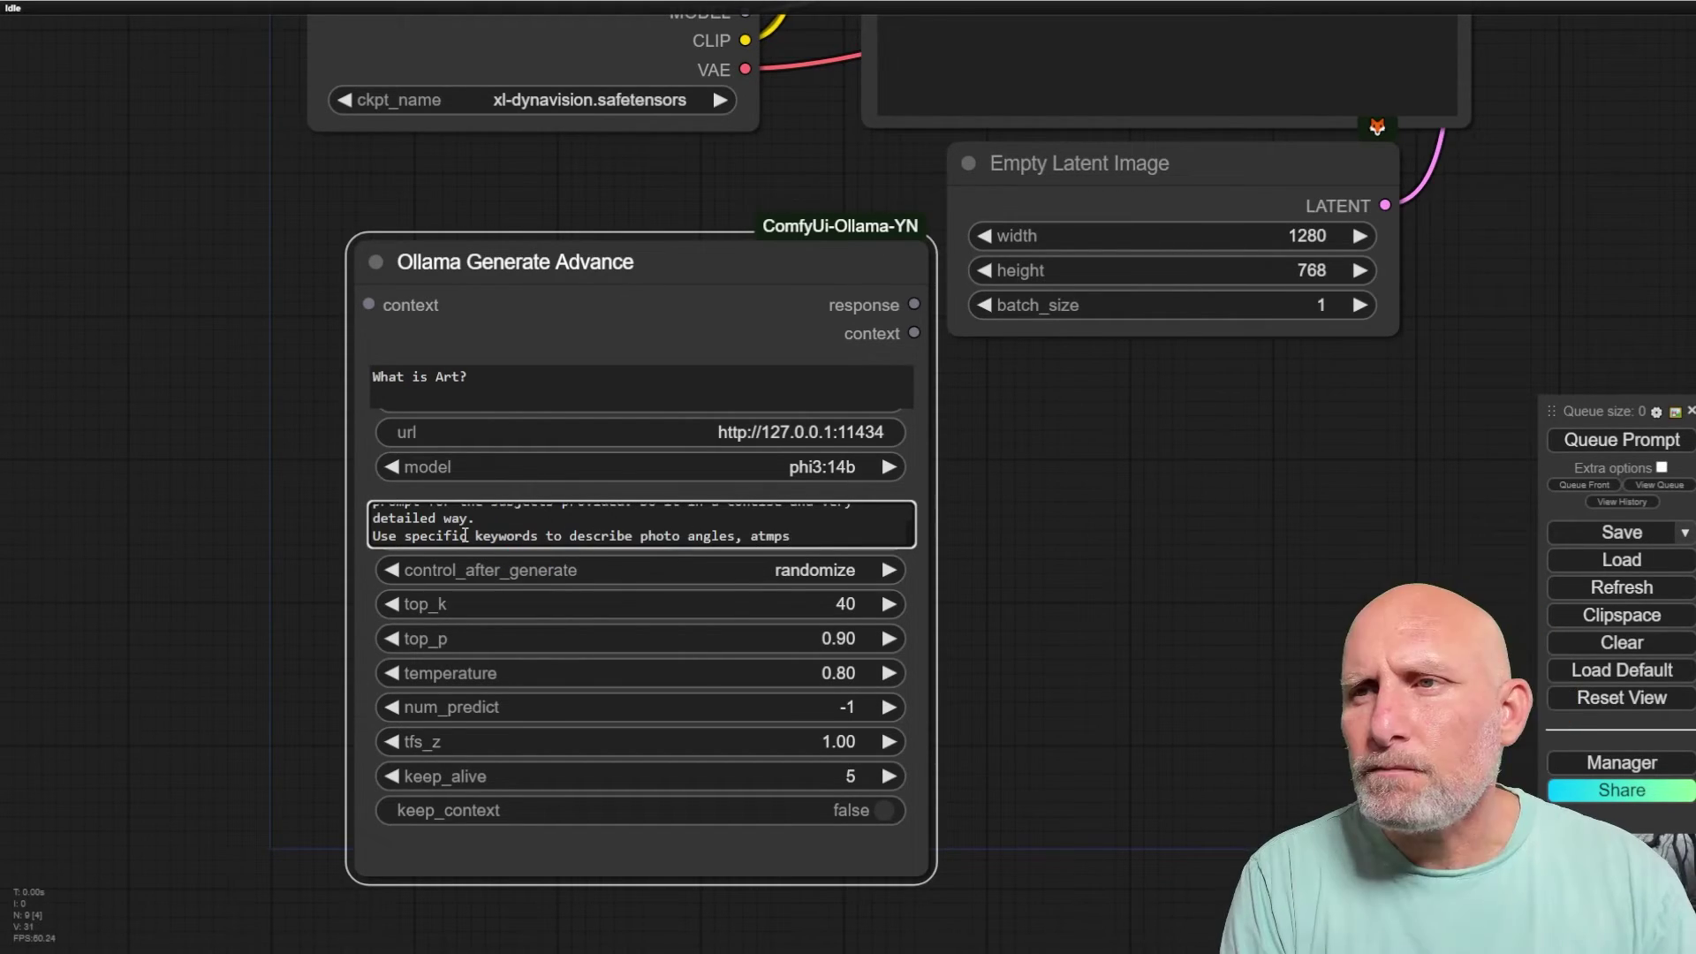
text(mospher)
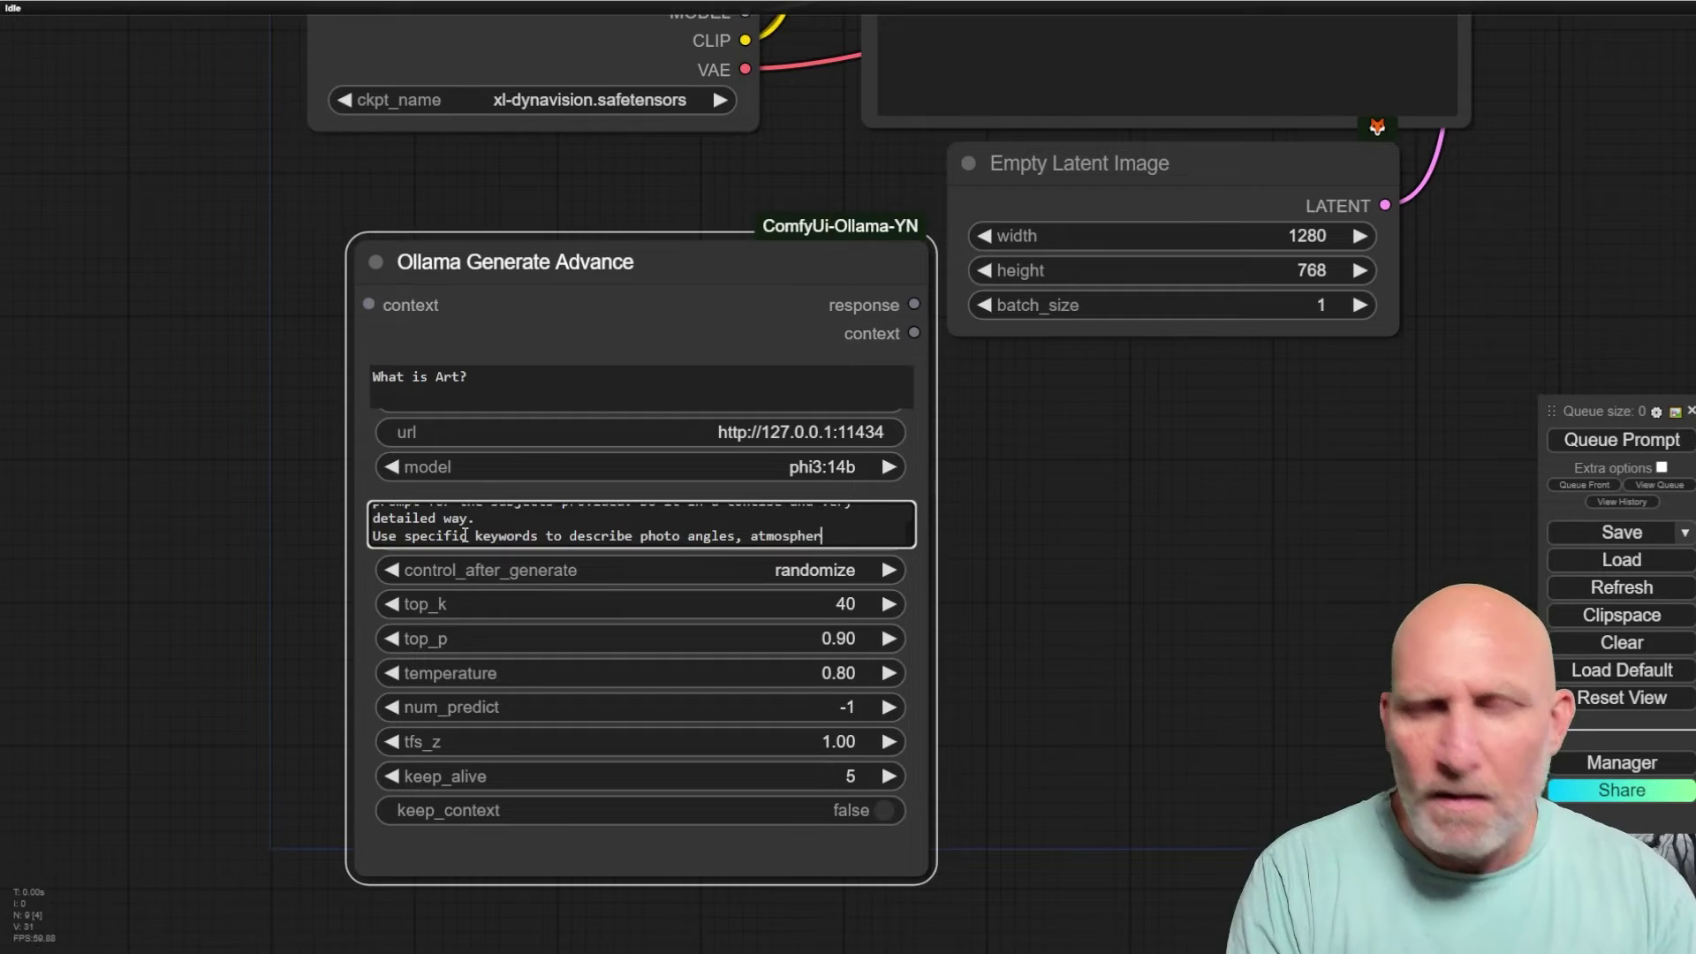
text(e etc)
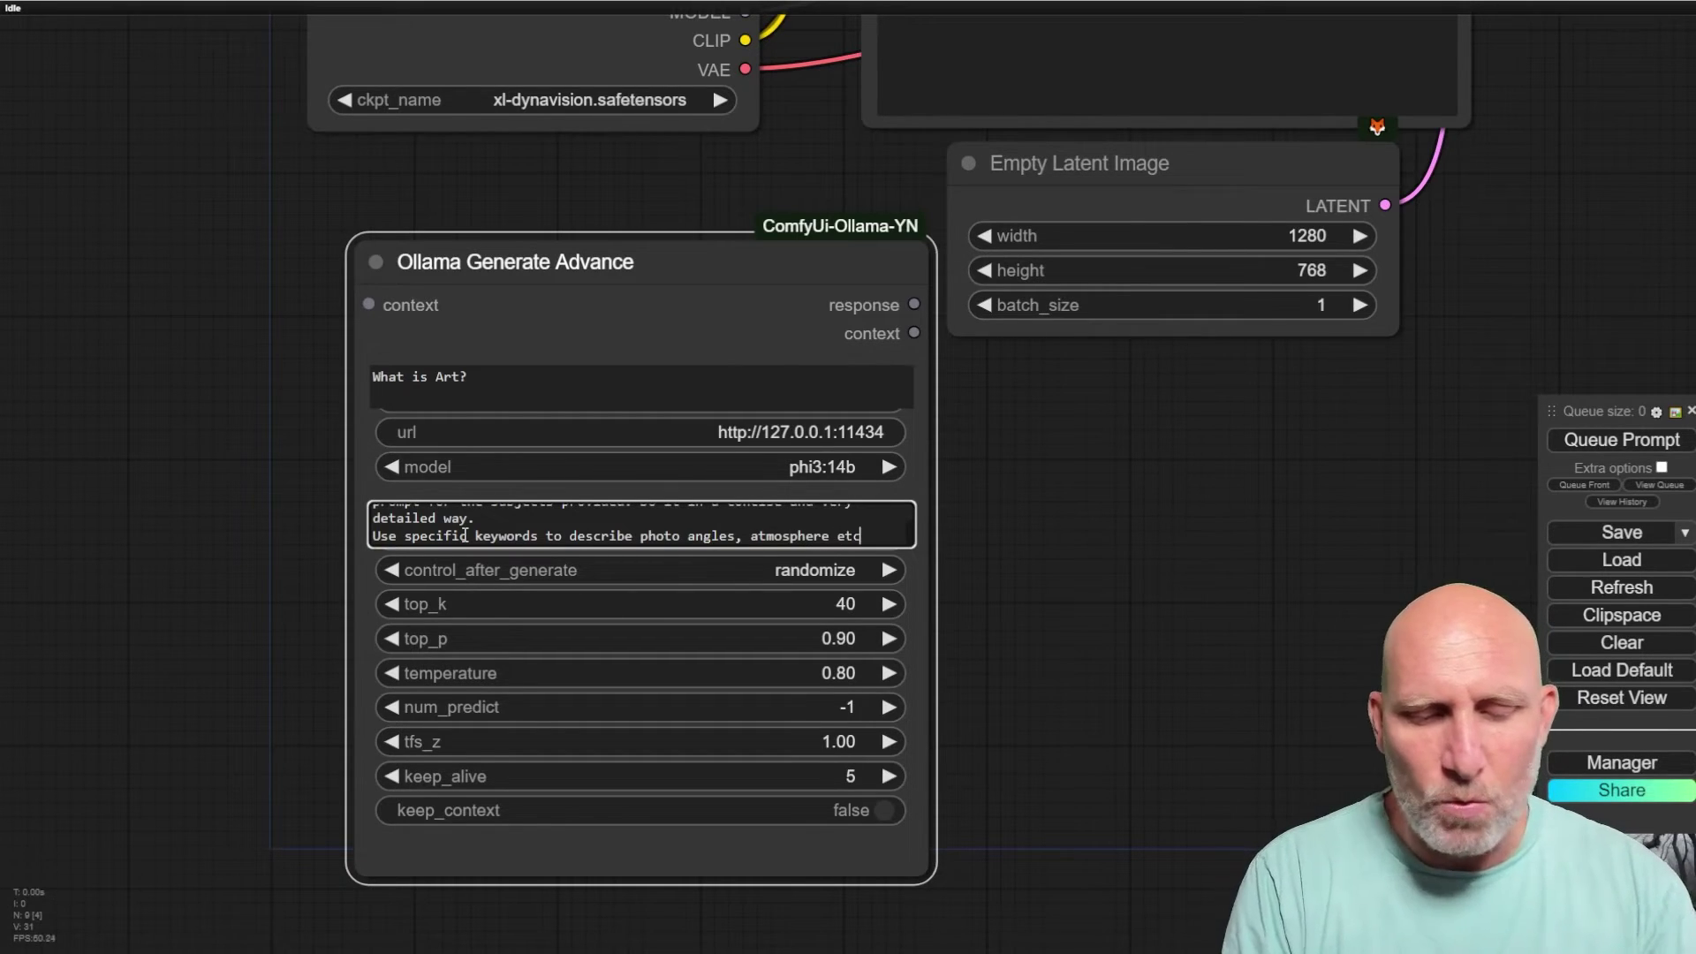
text(.)
key(Return)
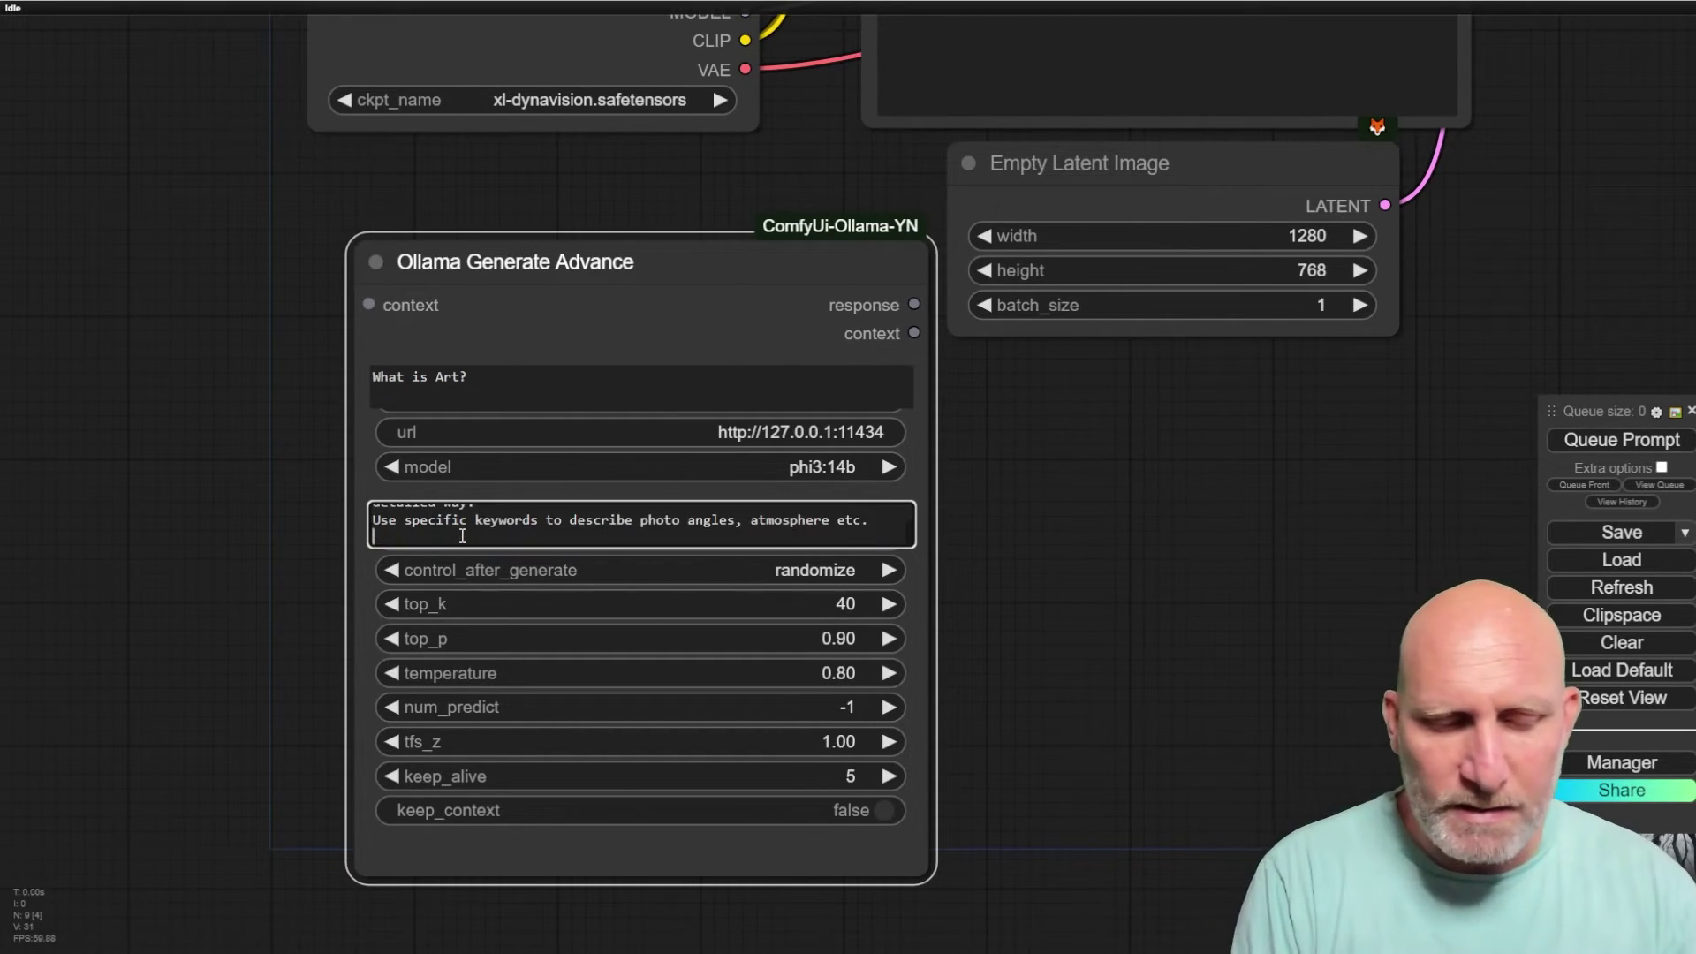
text(do not show the prompt in qoutes)
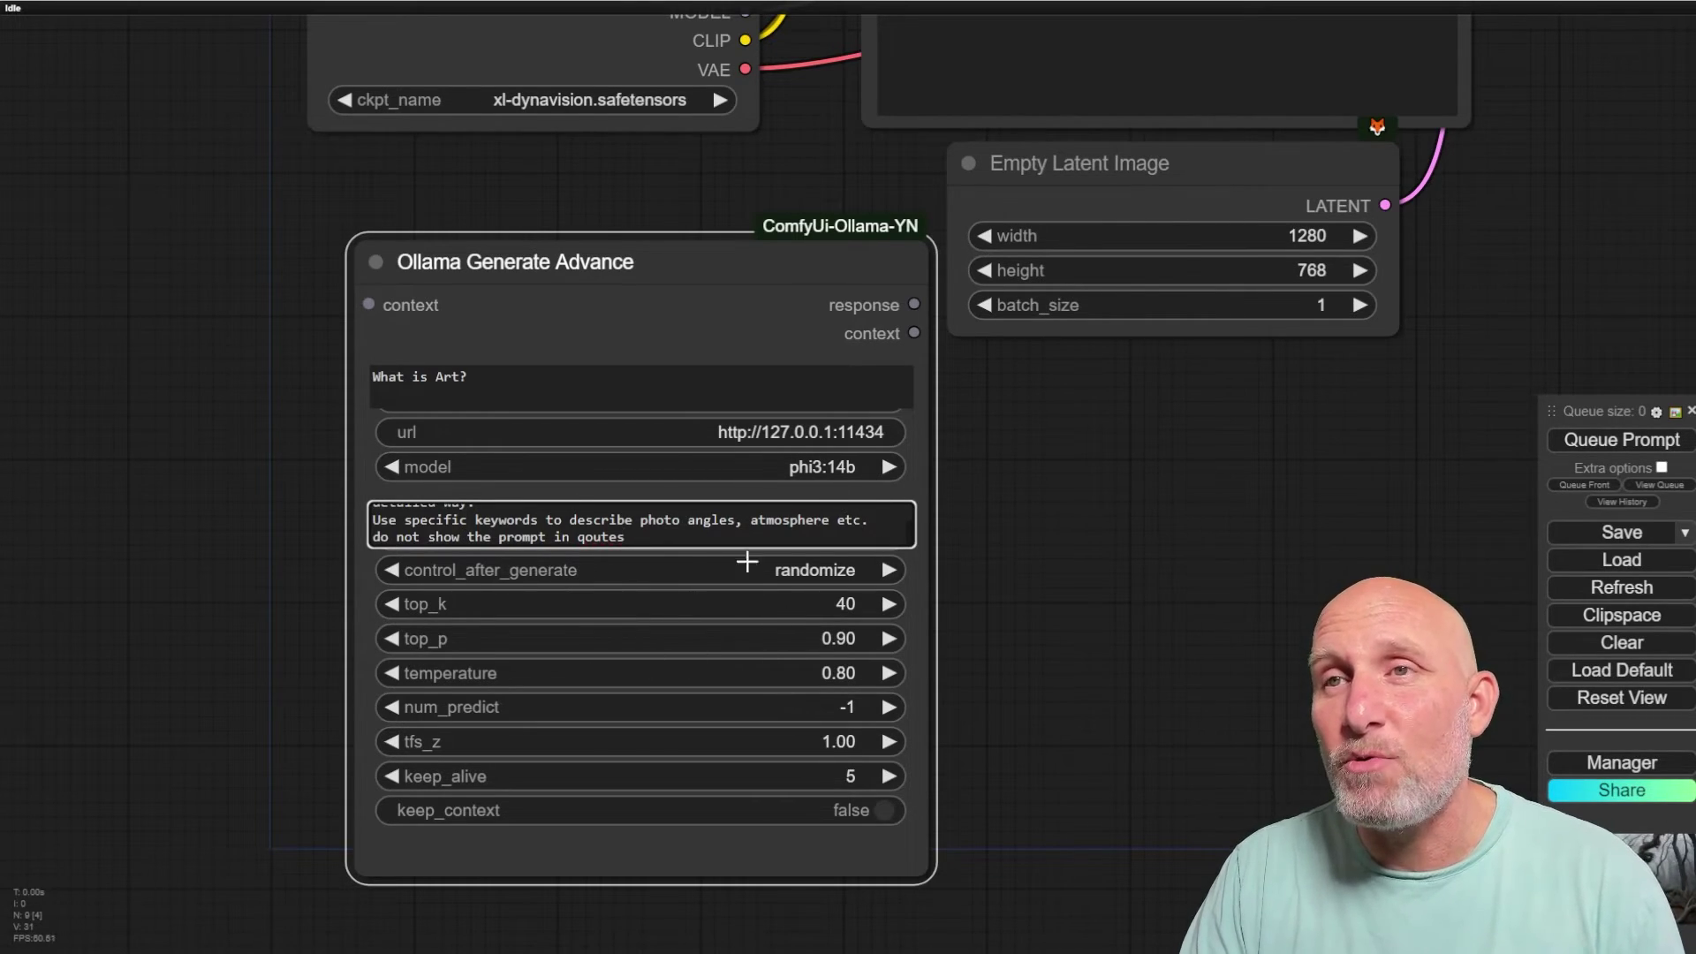
- Replace the "What is Art?" prompt in the Ollama Generate Advance node with "A cute puppy"
click(503, 377)
key(ctrl+a)
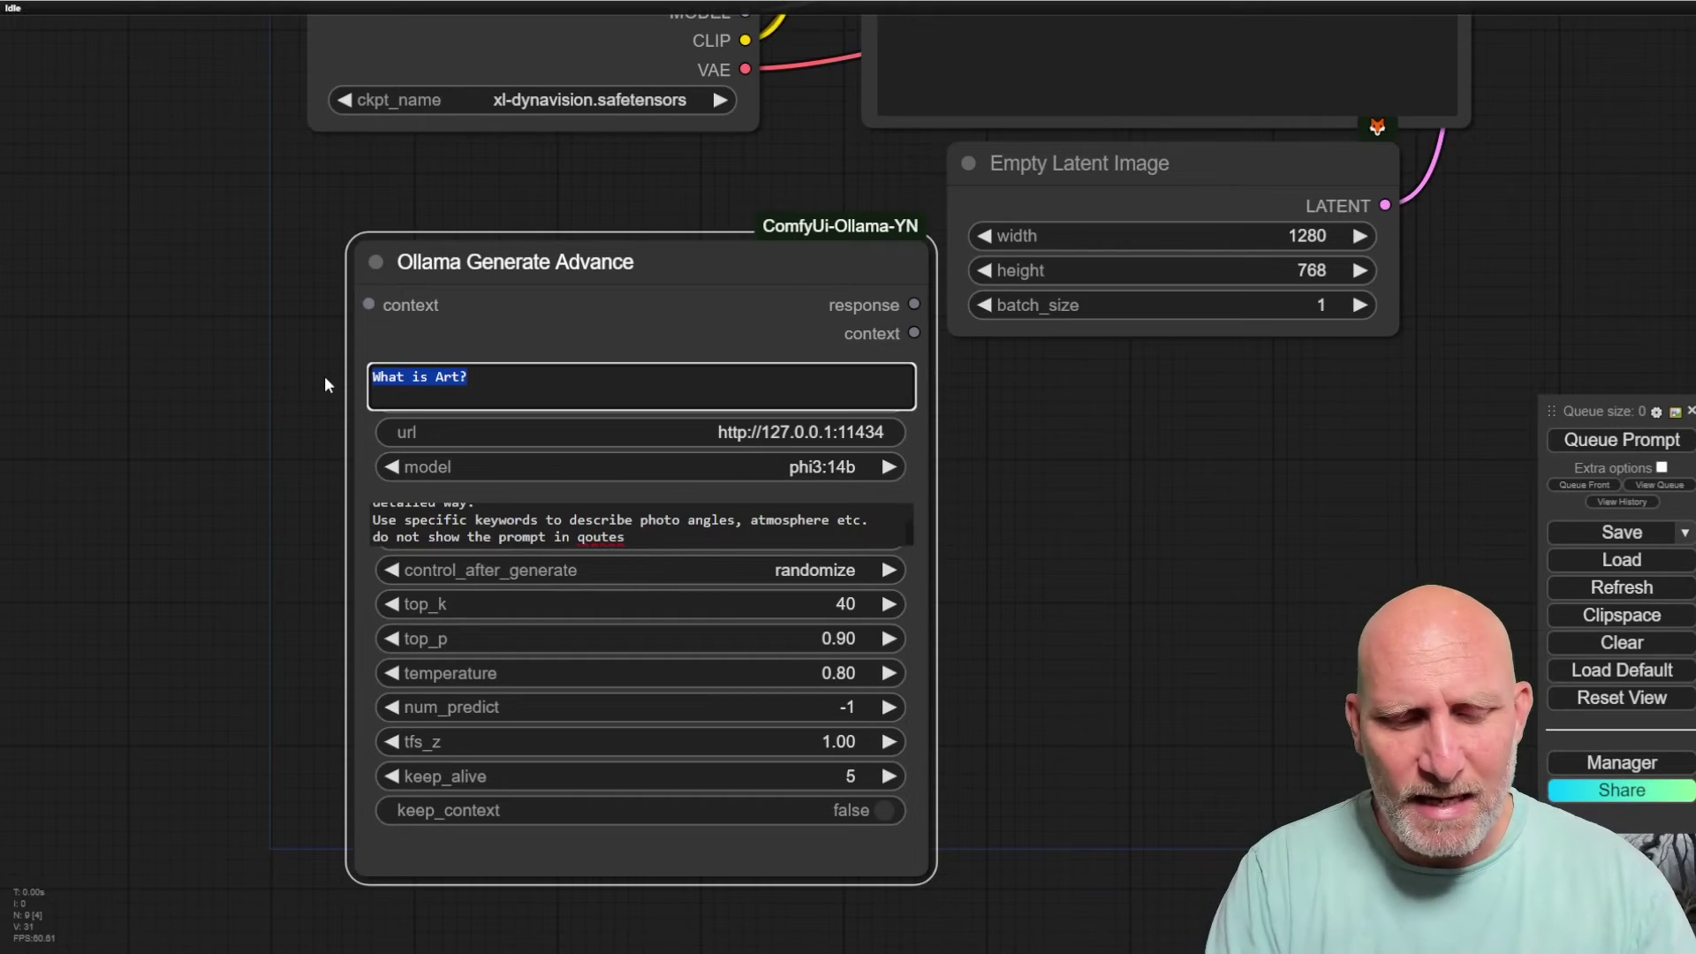
text(A cute puppy)
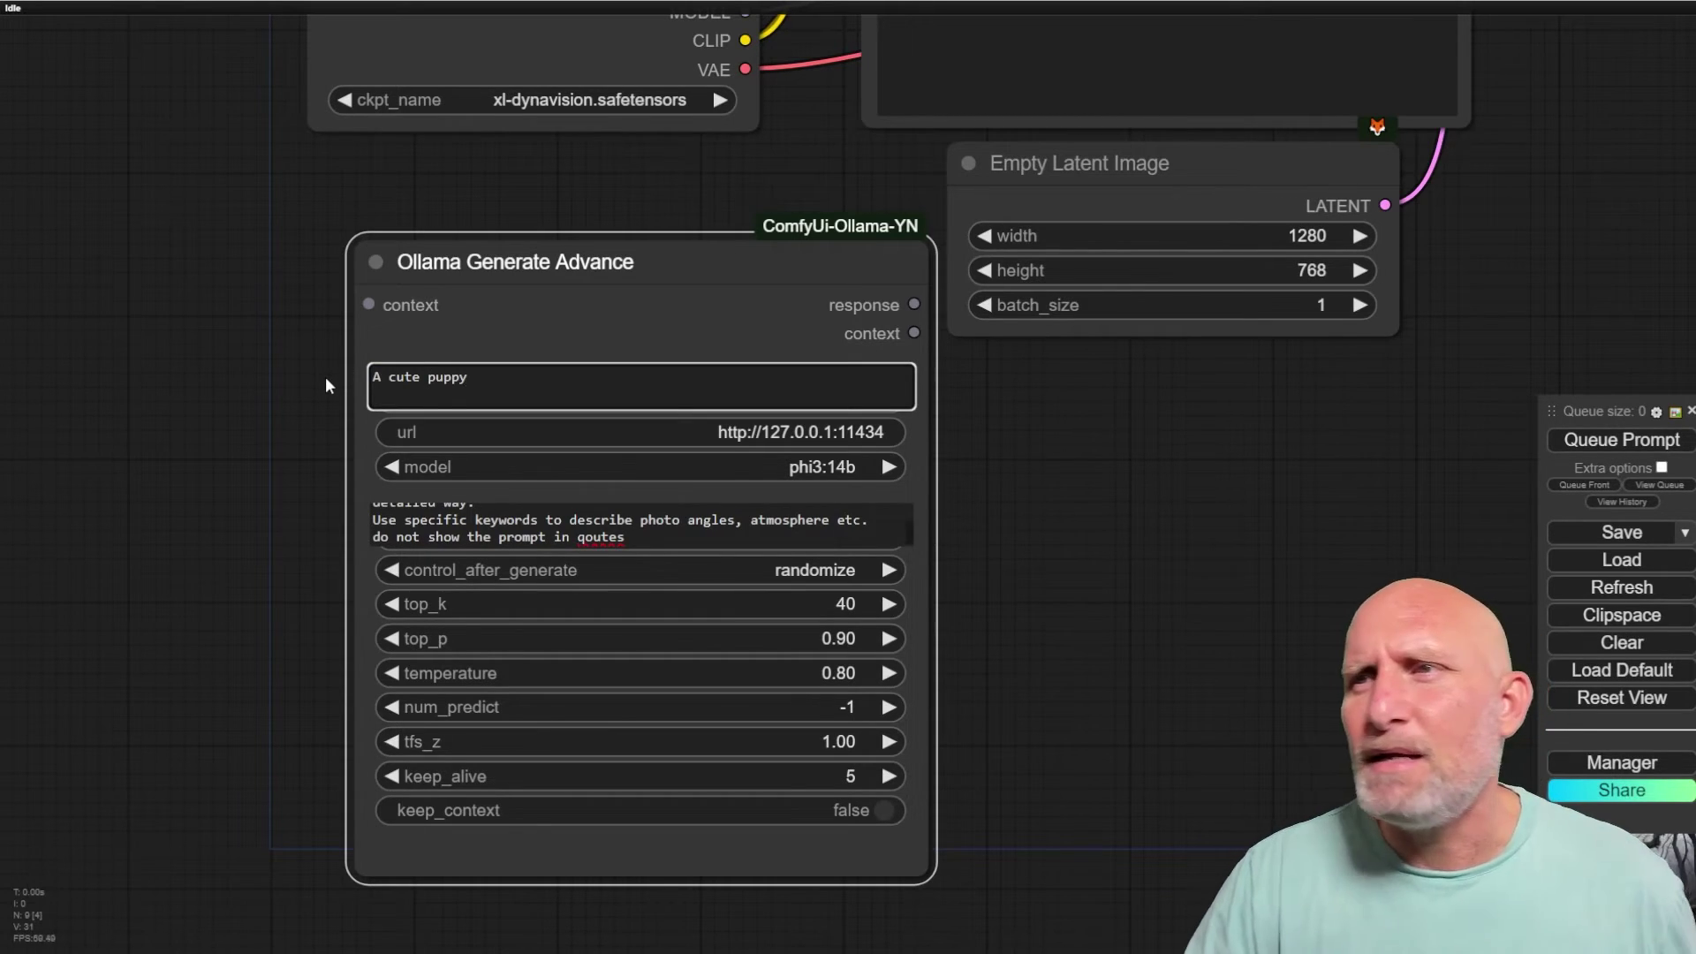
- Move the Show Text node closer to the Ollama Generate Advance node, placing it below Empty Latent Image
scroll(1095, 442, down, 4)
drag(1141, 480, 874, 479)
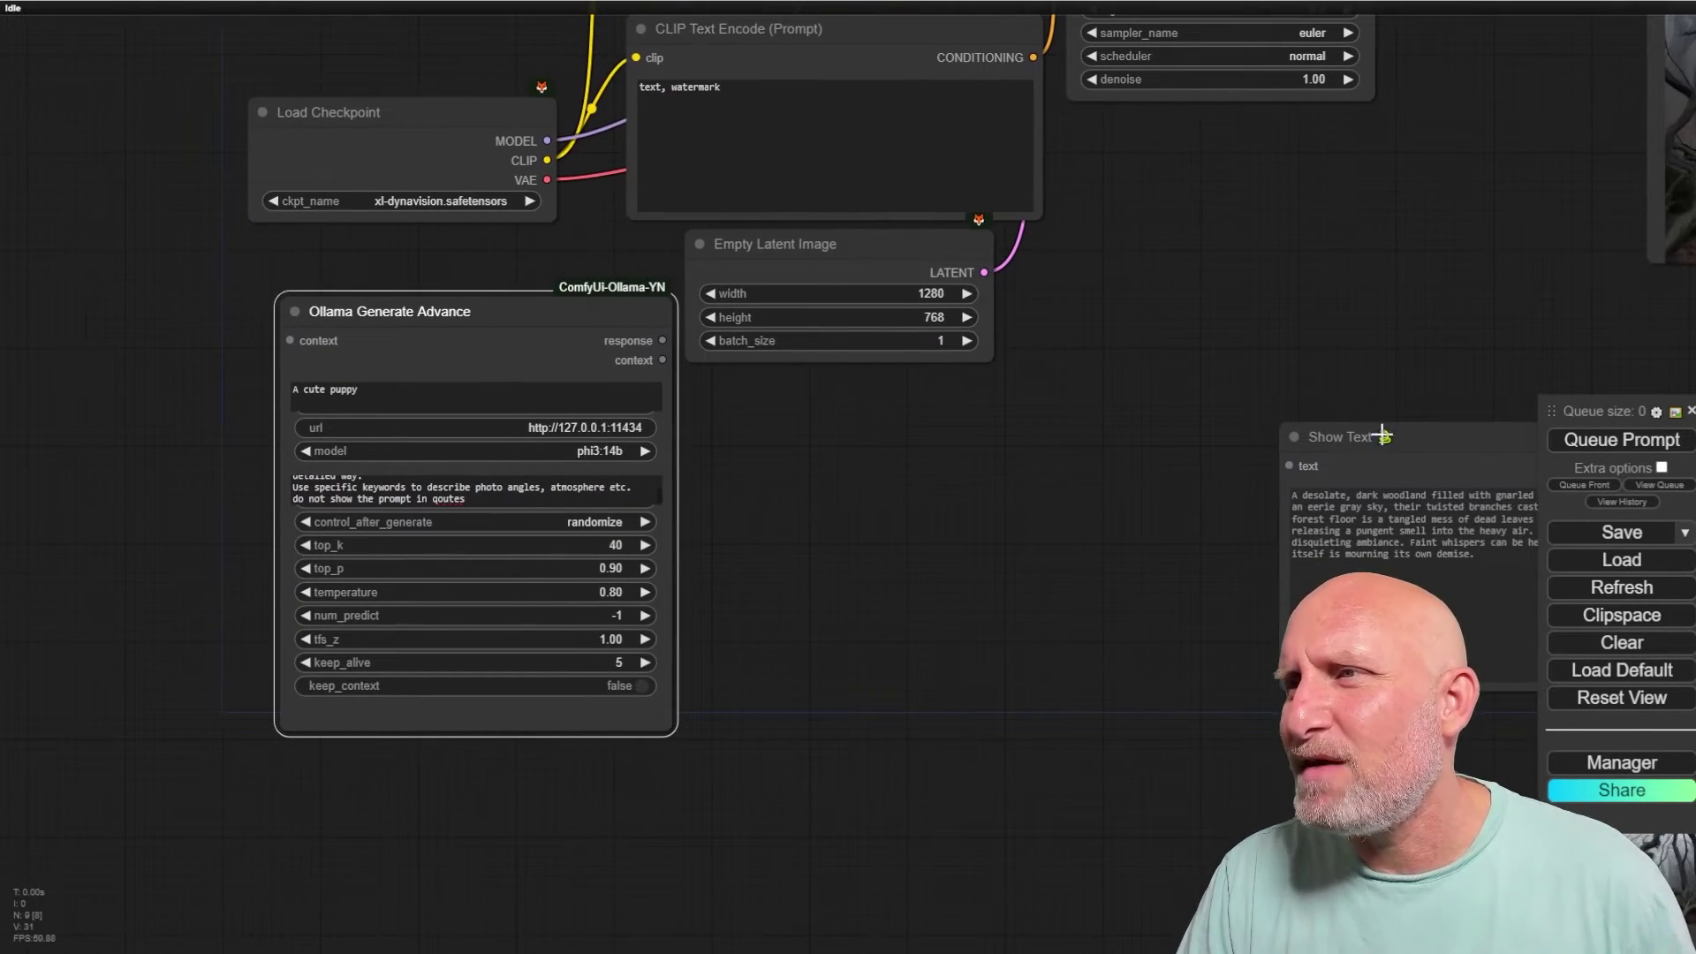
drag(1383, 435, 990, 438)
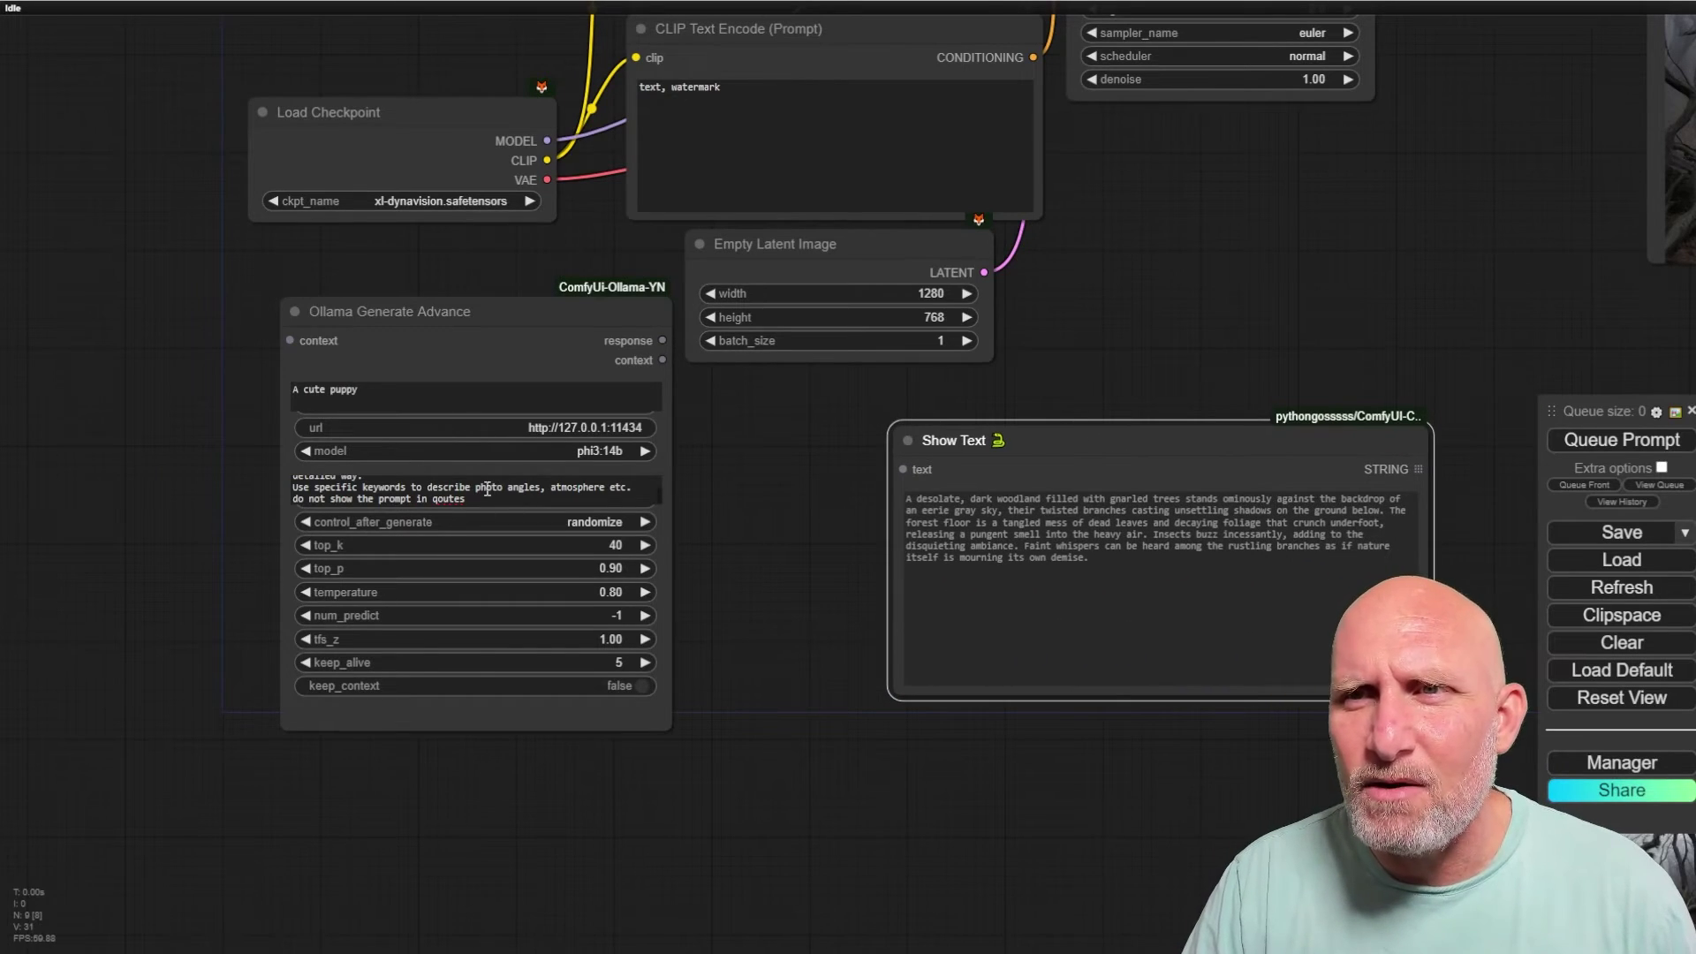
- Correct "qoutes" to "quotes" in the system prompt and connect the Ollama Generate Advance response output to the Show Text node's text input
right_click(449, 499)
click(509, 512)
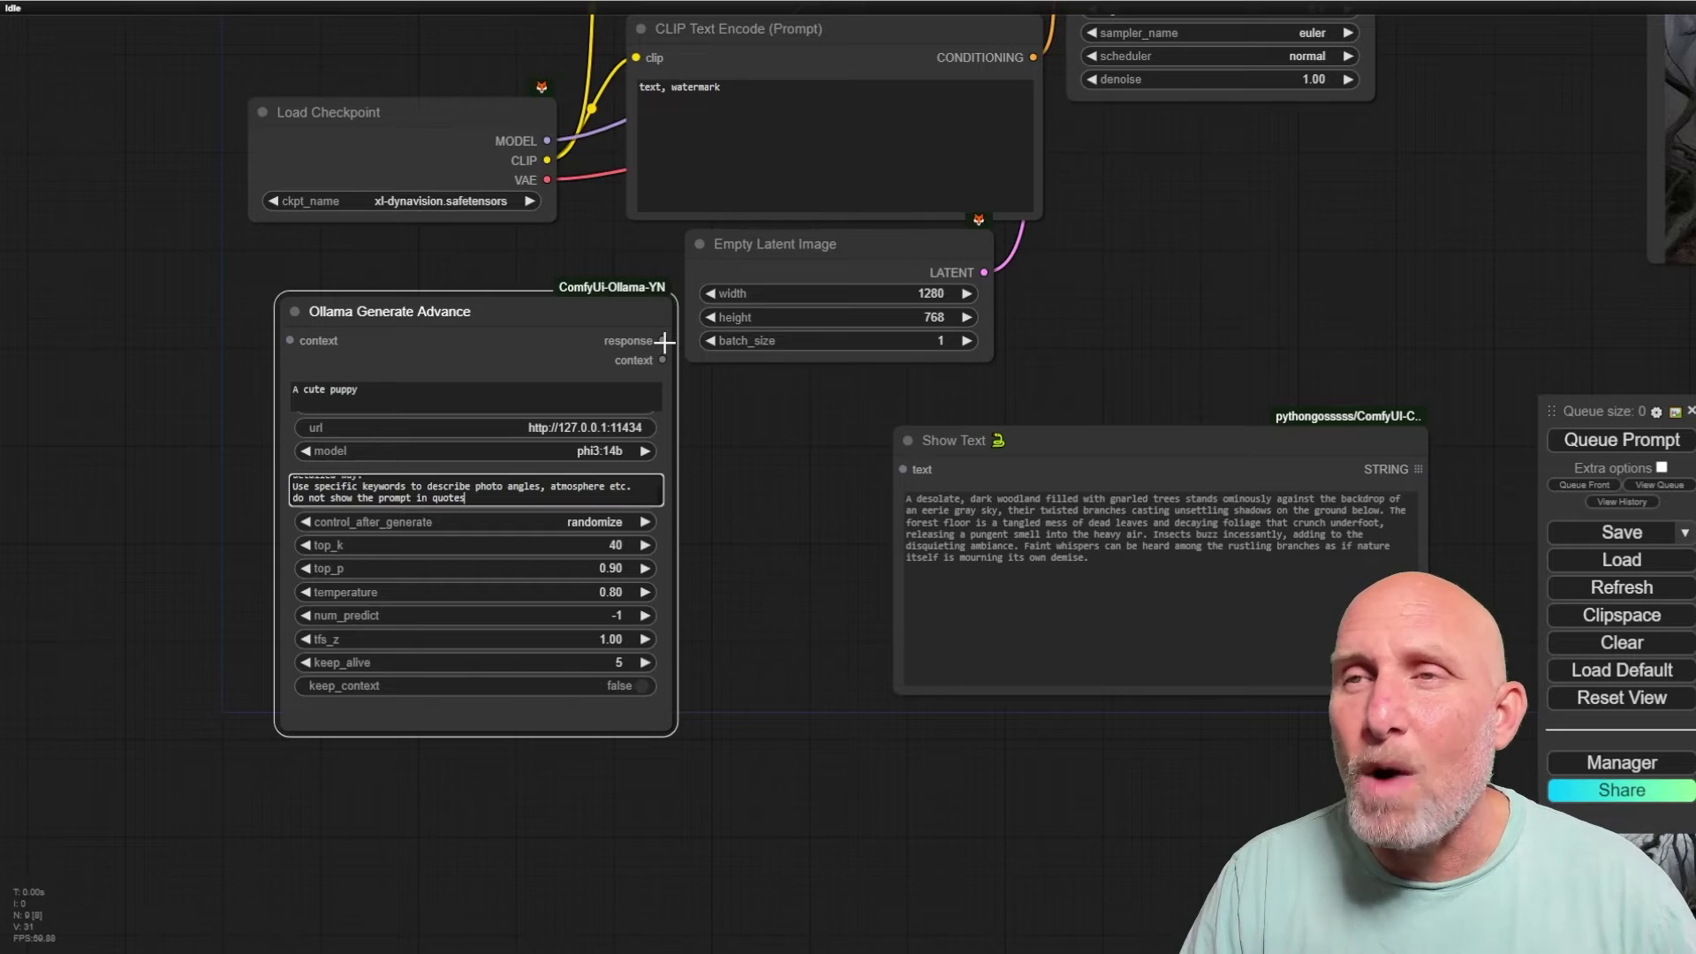
drag(663, 340, 903, 469)
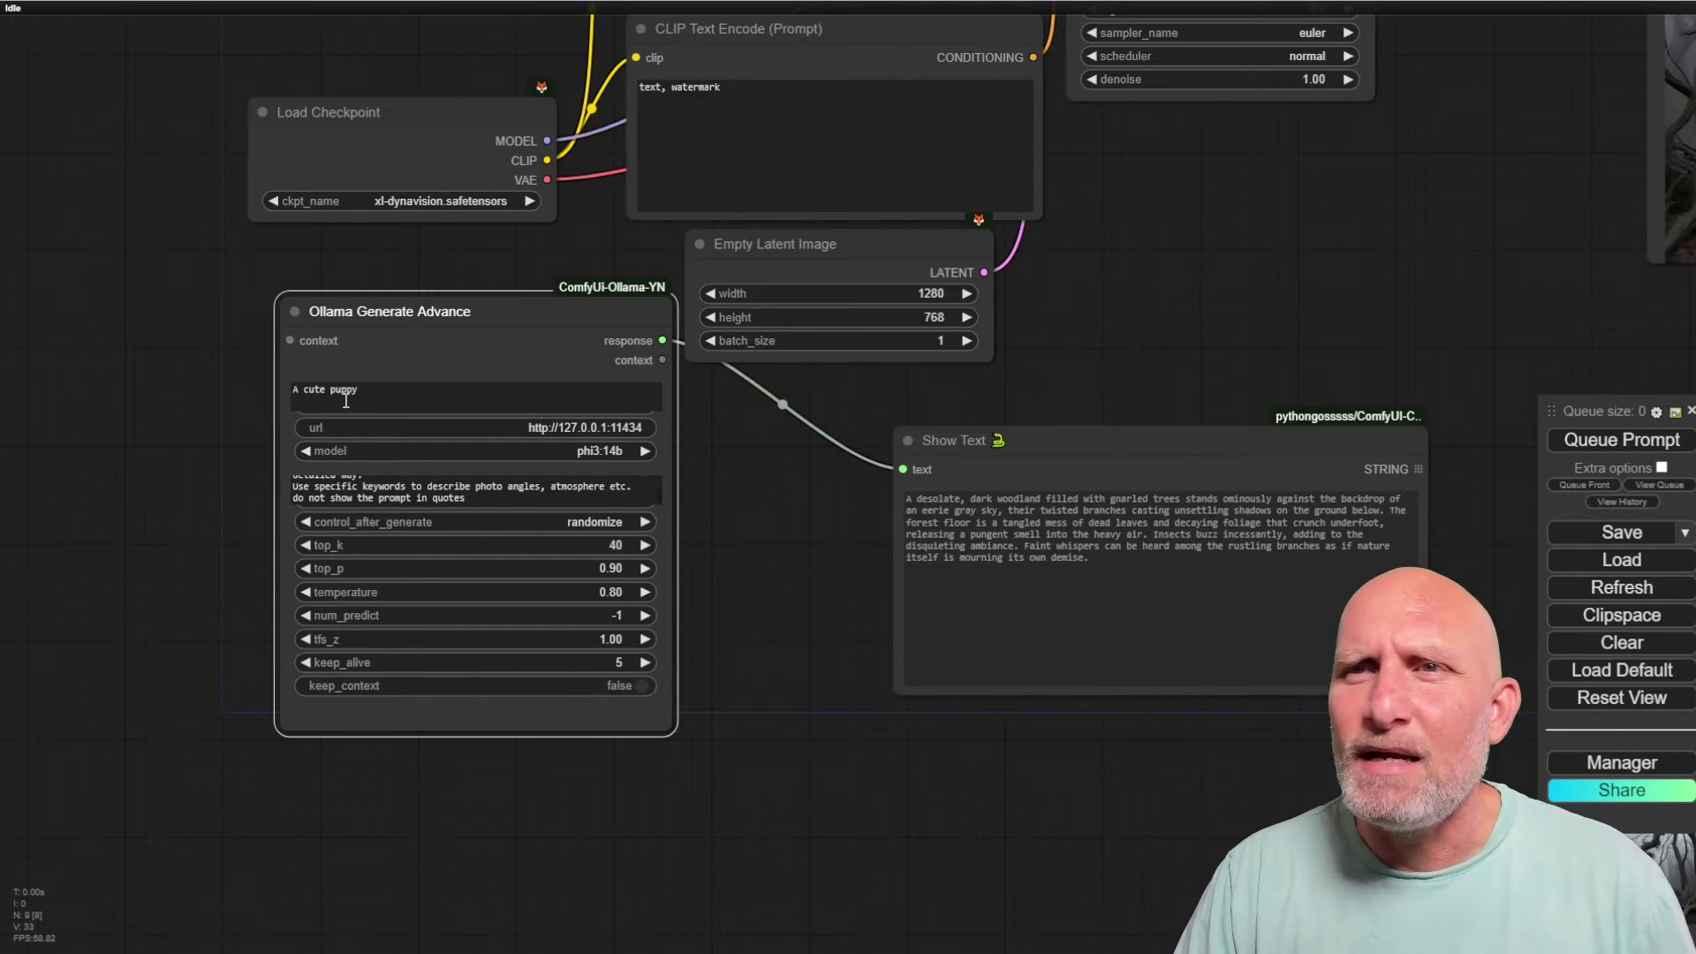
- Run the workflow with the "A cute puppy" prompt and move the Ollama Generate Advance node farther away from Empty Latent Image
drag(495, 398, 263, 385)
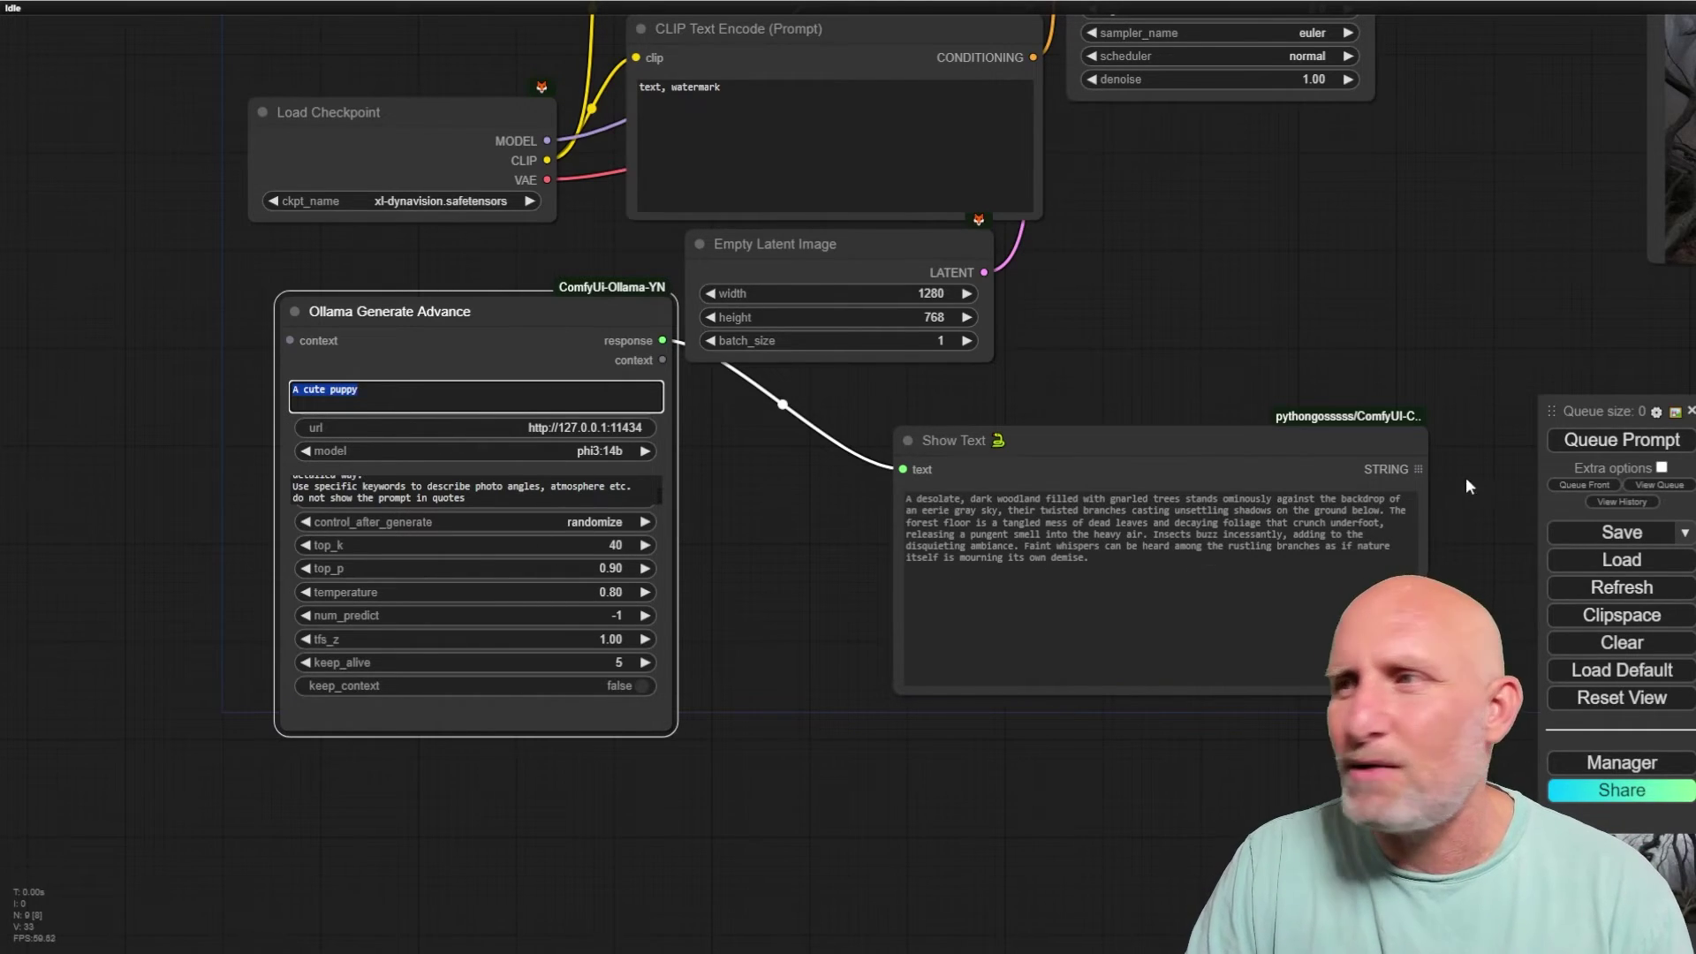
click(1606, 452)
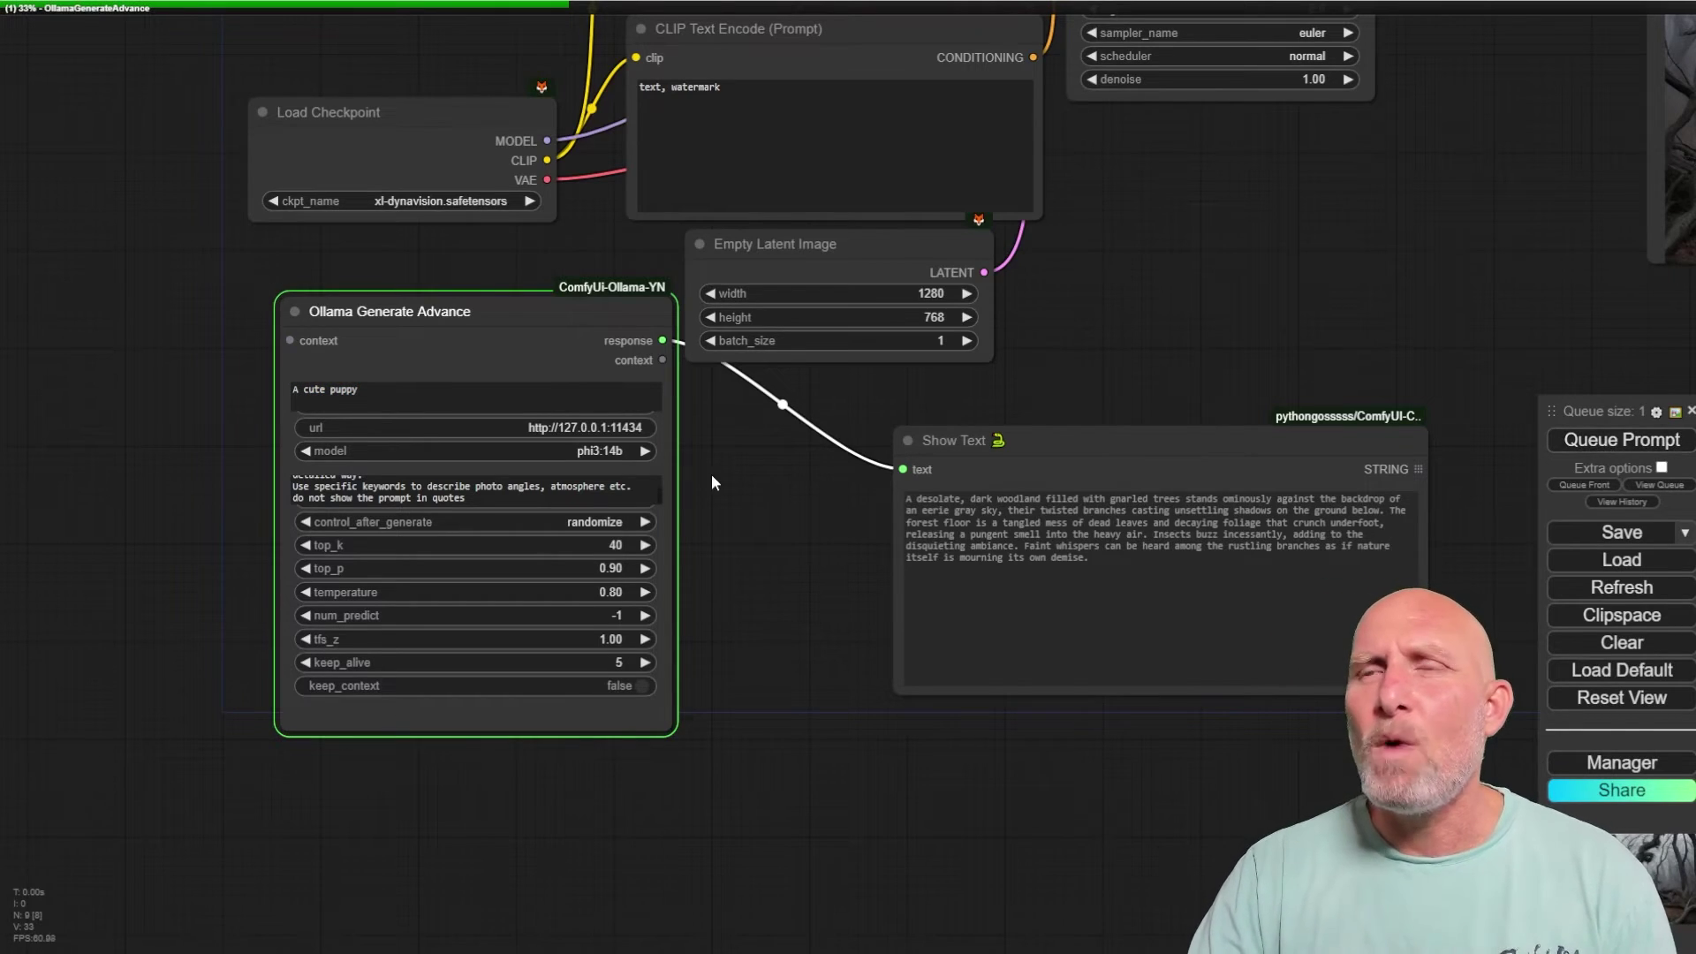
scroll(777, 463, down, 2)
drag(1057, 320, 881, 394)
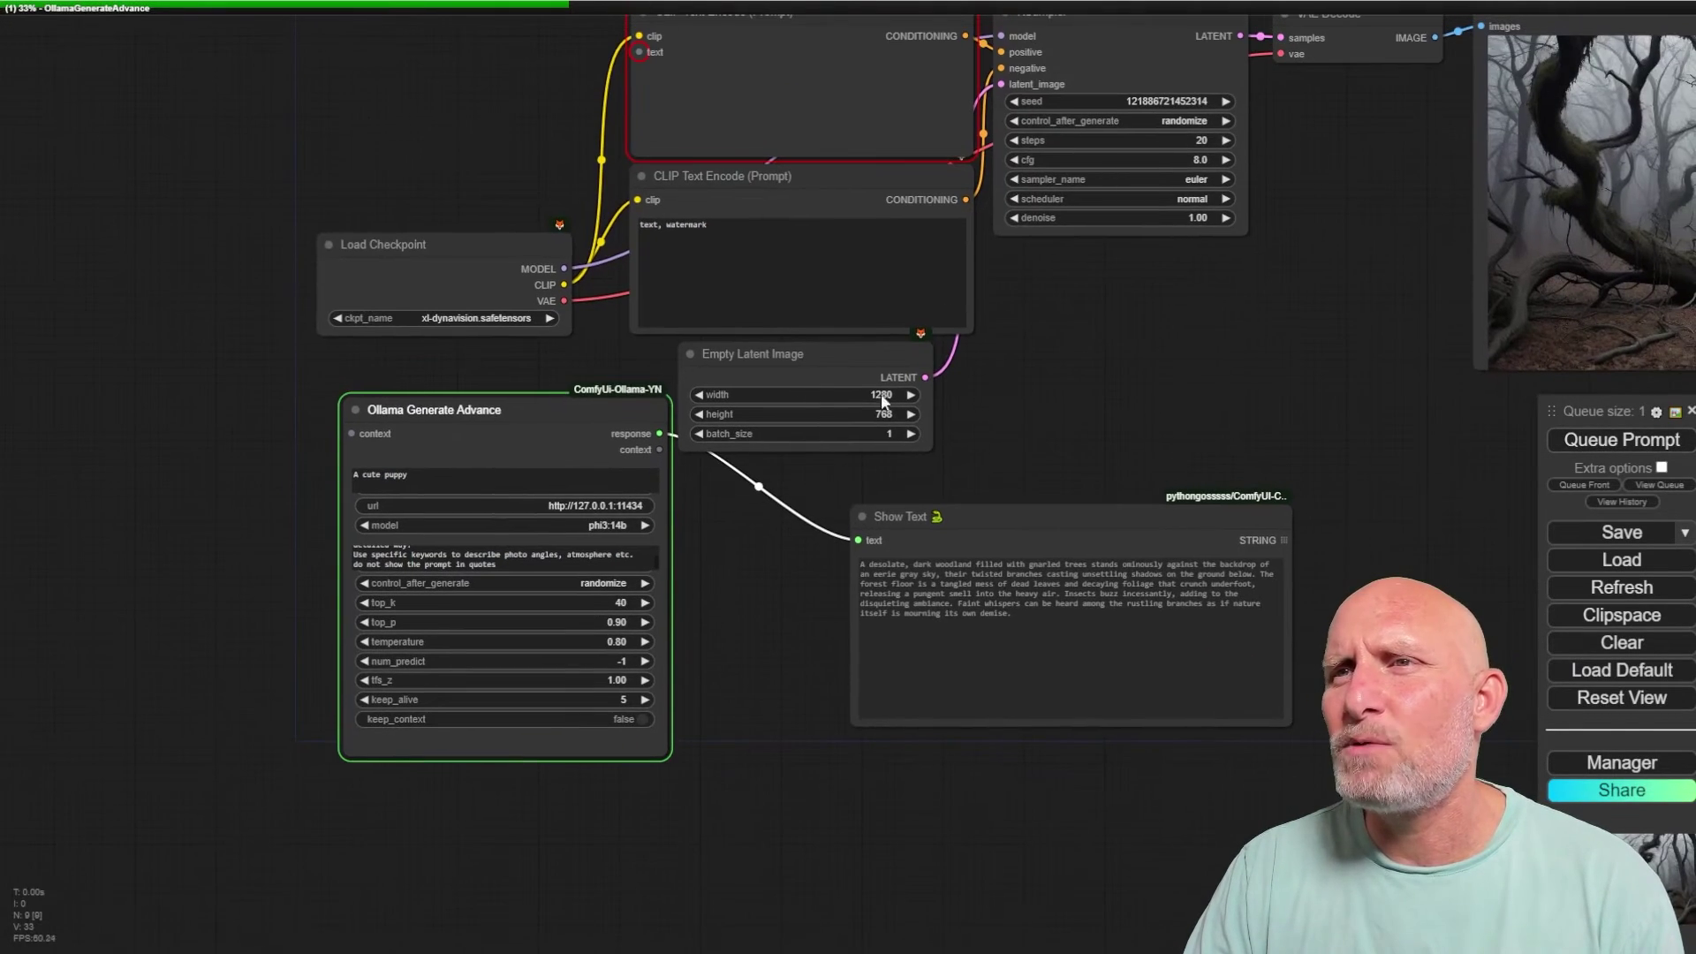
drag(615, 401, 503, 420)
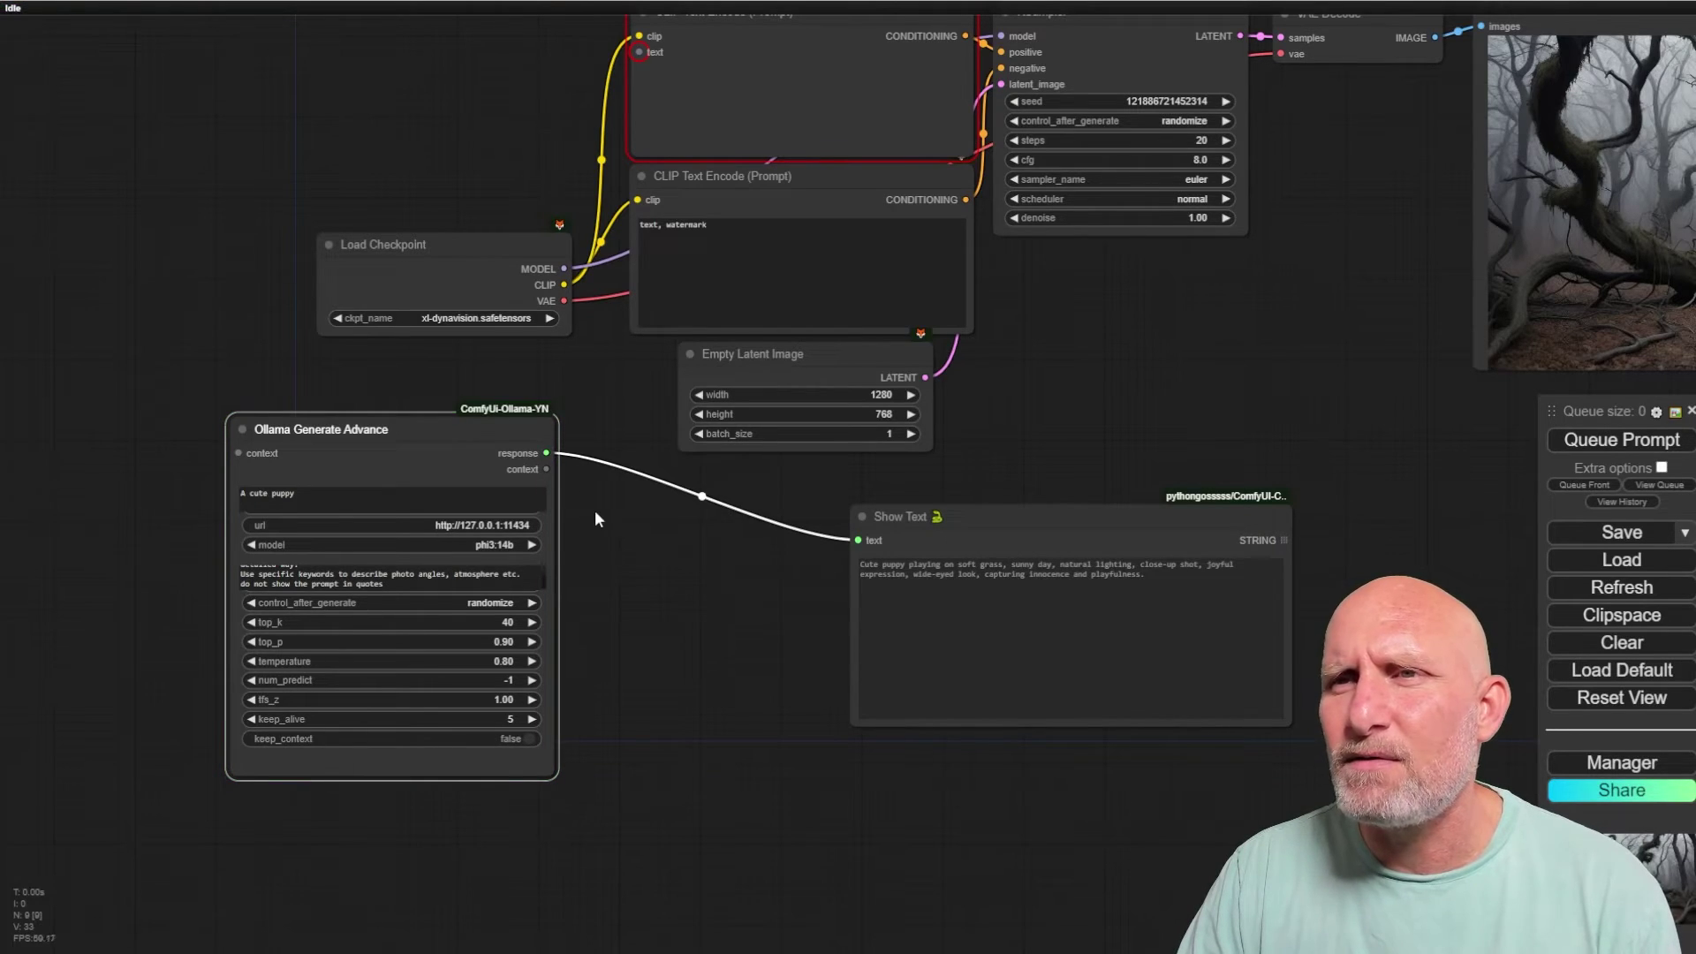
- Read the generated puppy prompt in the Show Text node up close
scroll(815, 548, up, 4)
drag(851, 590, 274, 447)
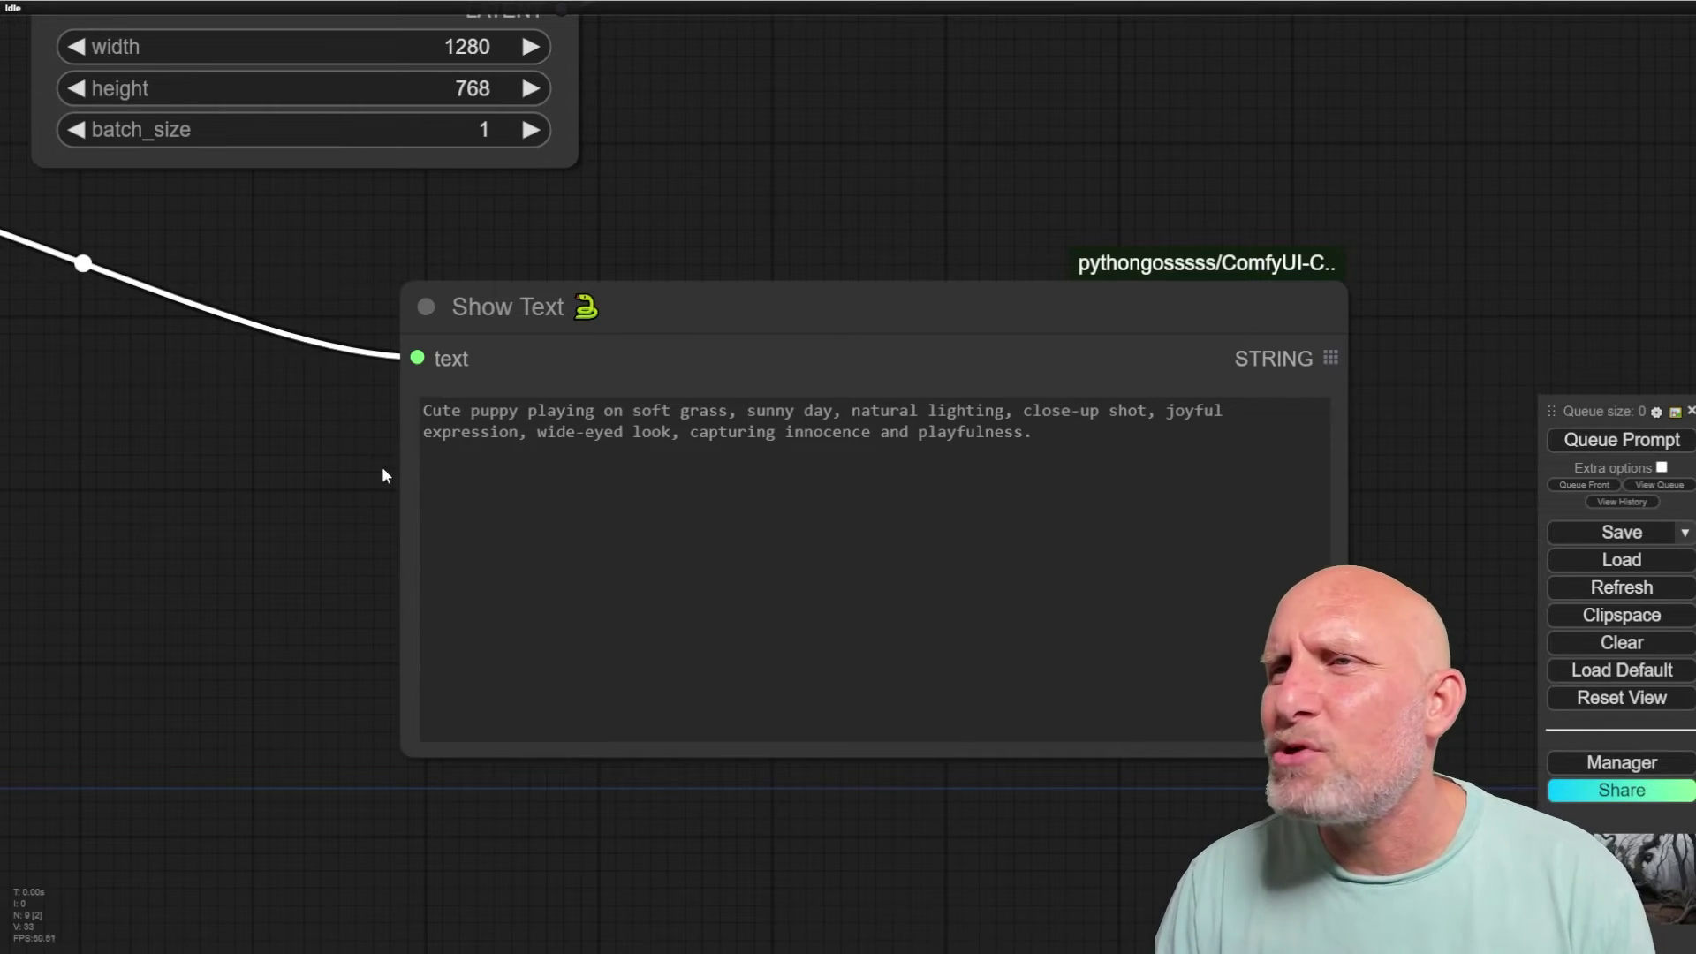
- Add the line "Add as many details as possible to describe the subject itself." to the end of Ollama Generate Advance's system prompt, ending the previous sentence with a period
scroll(357, 470, down, 5)
drag(257, 464, 1158, 497)
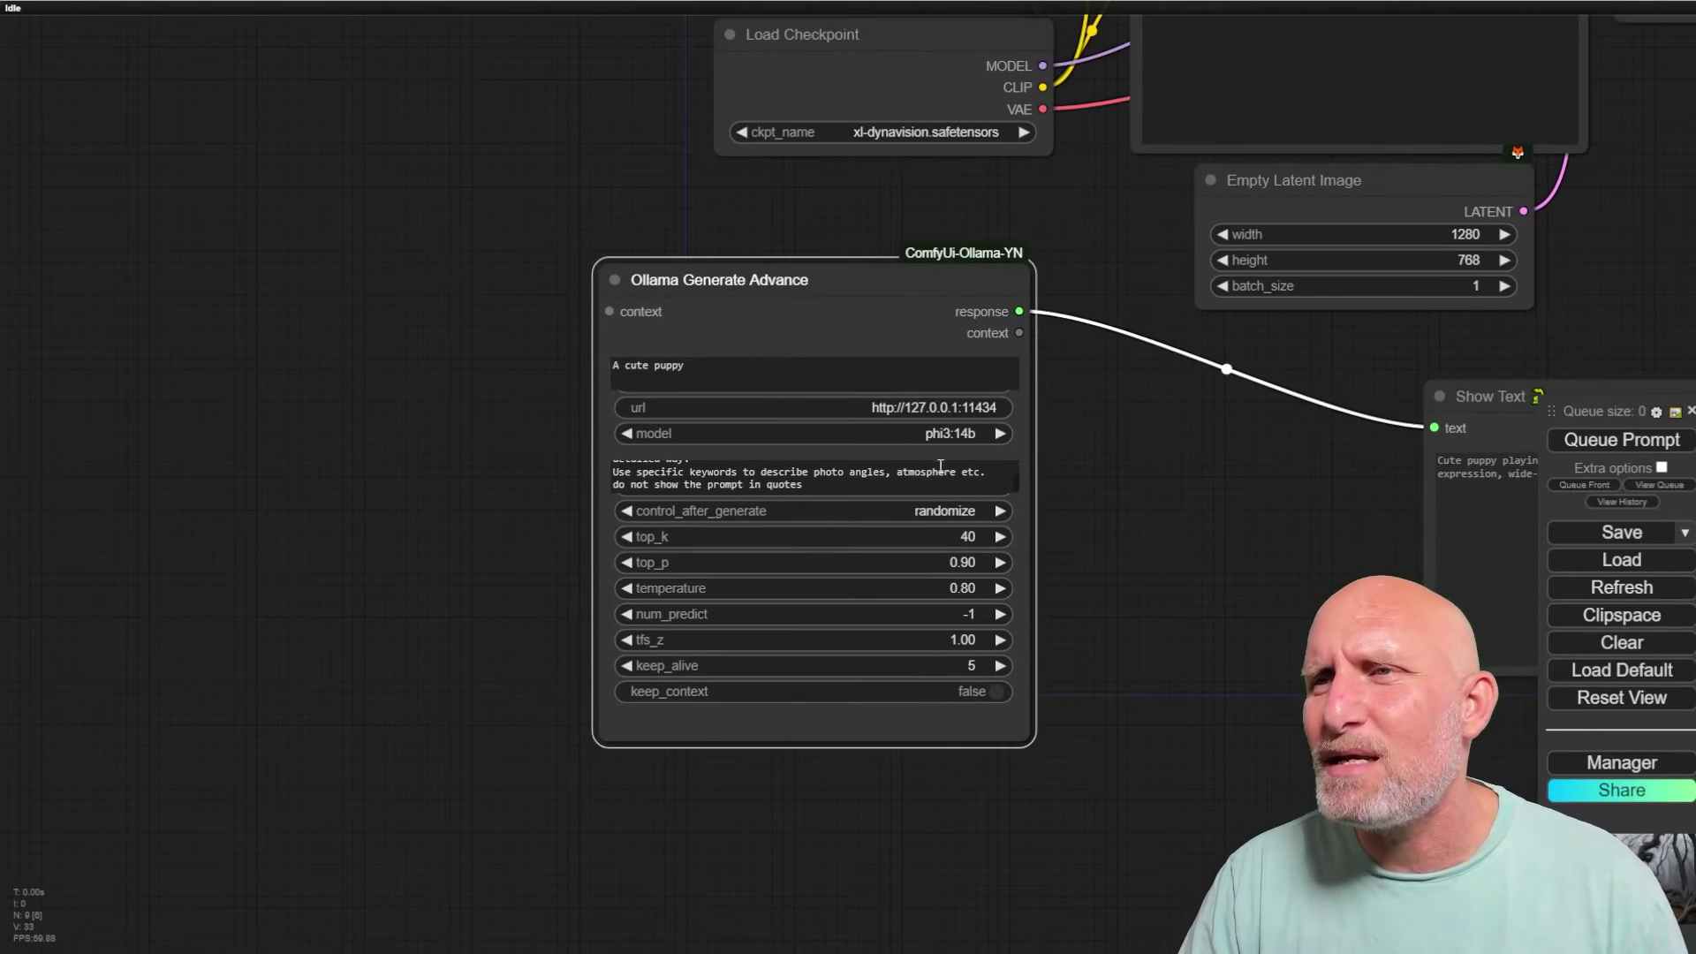
click(840, 486)
text(.)
key(Return)
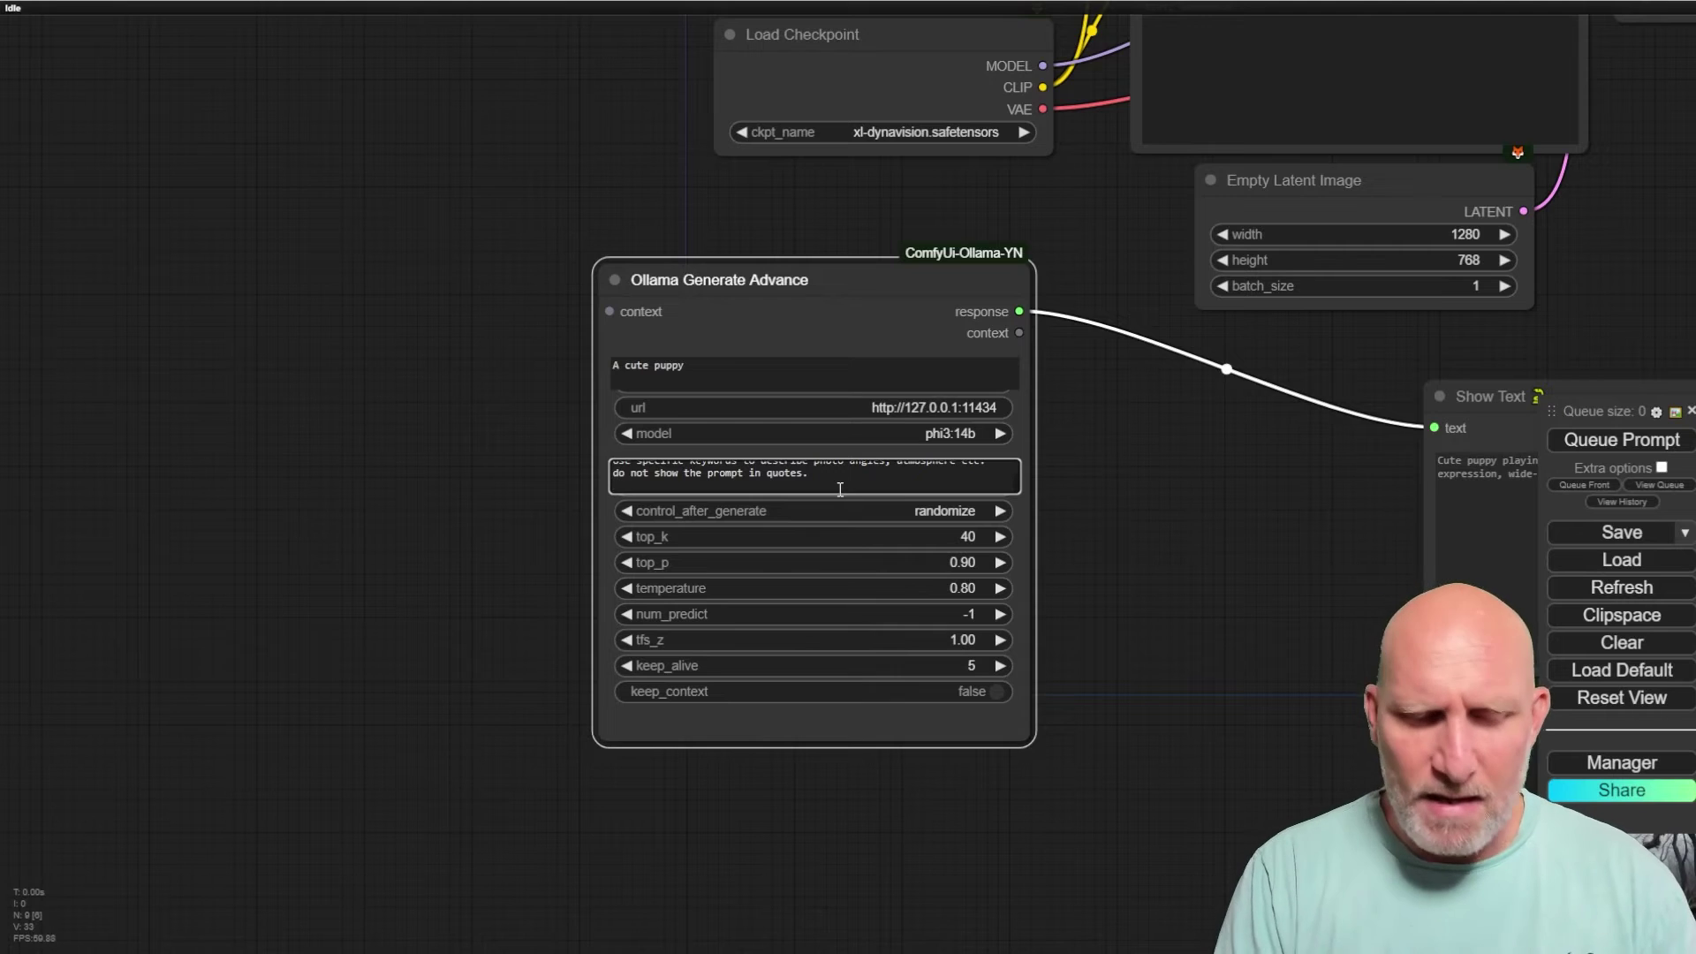
text(Add as many d)
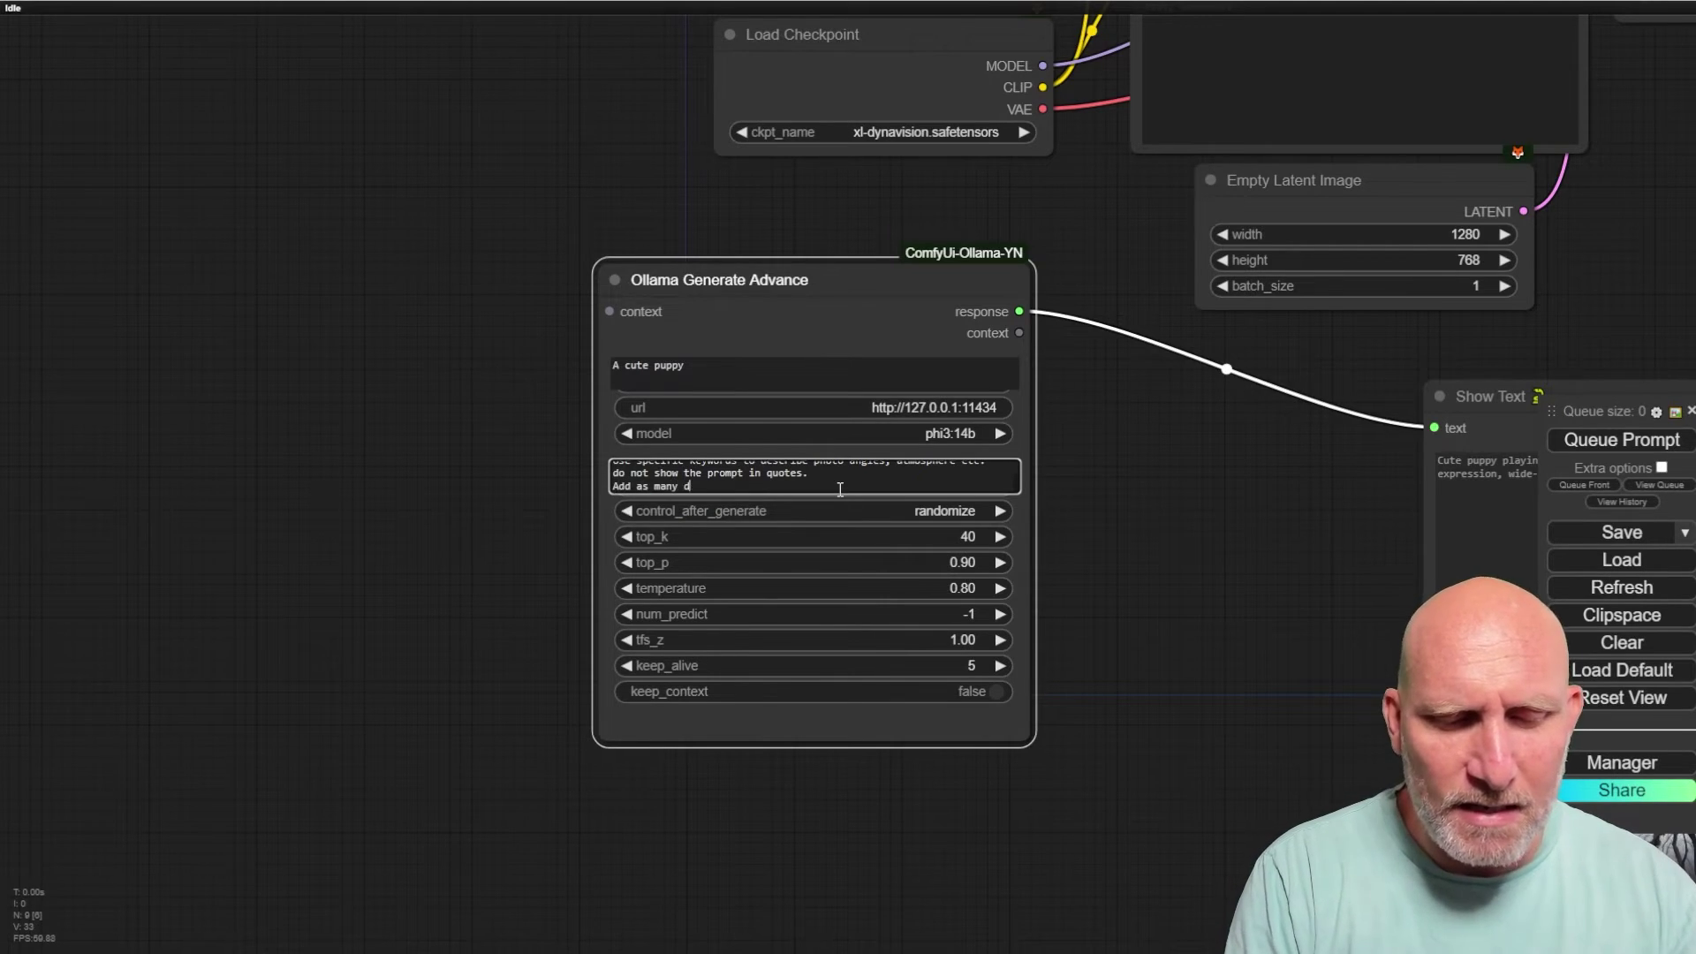
text(etails as poss)
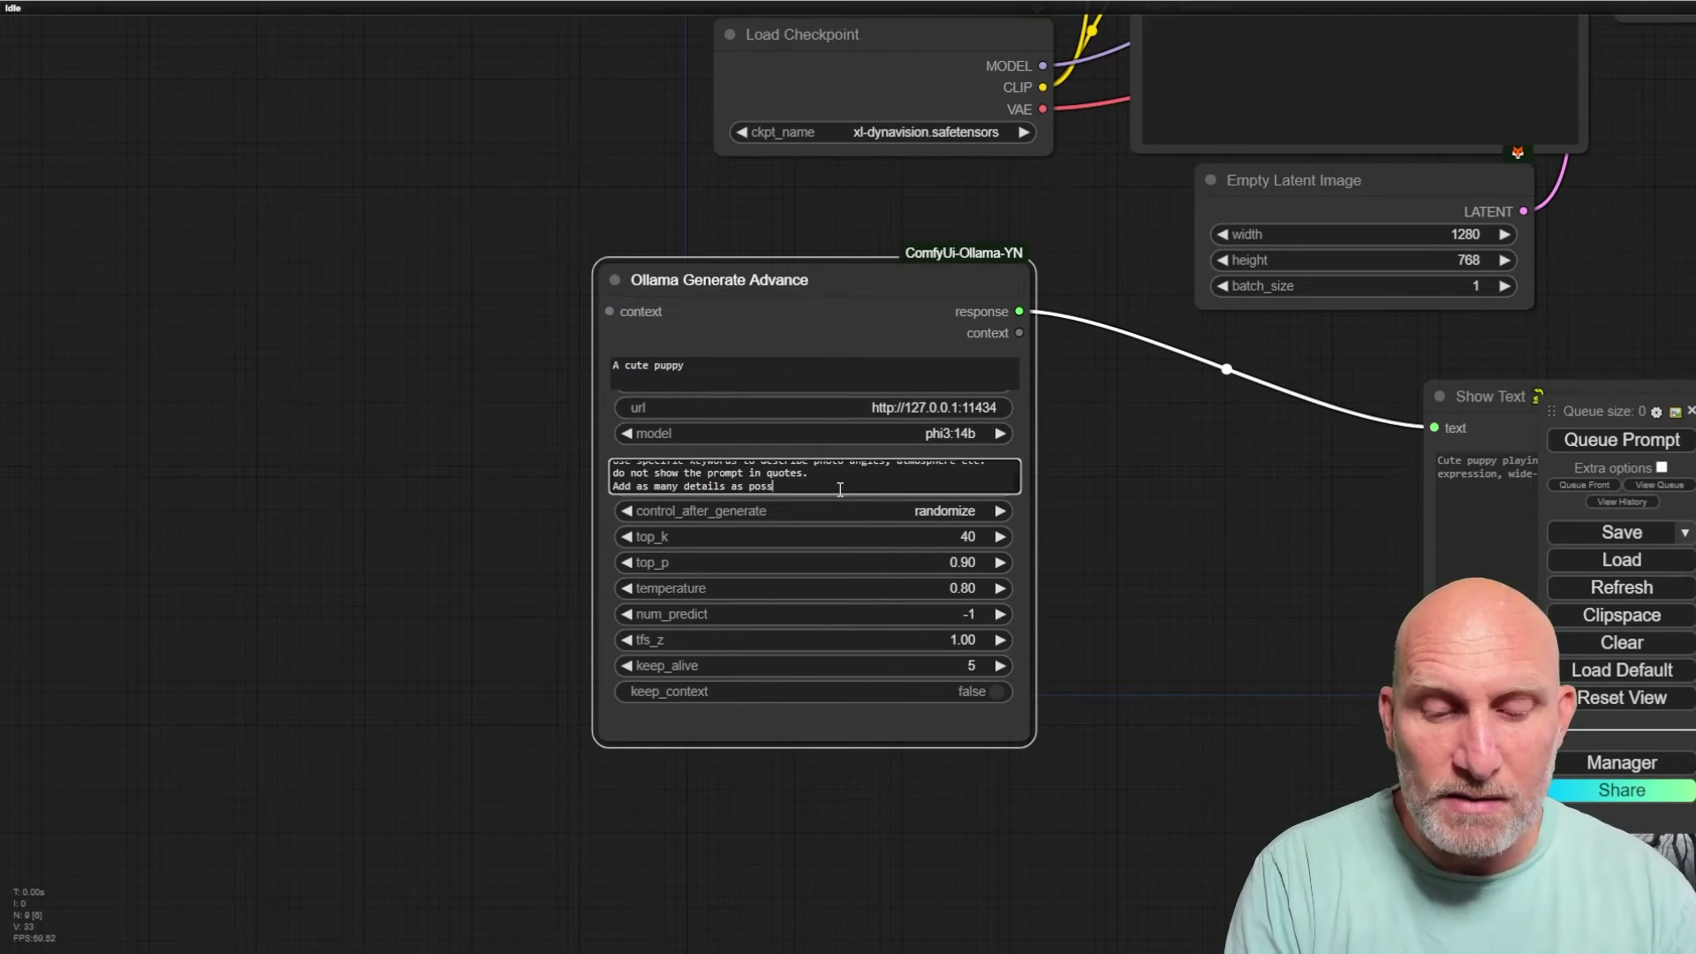
text(ible to descr)
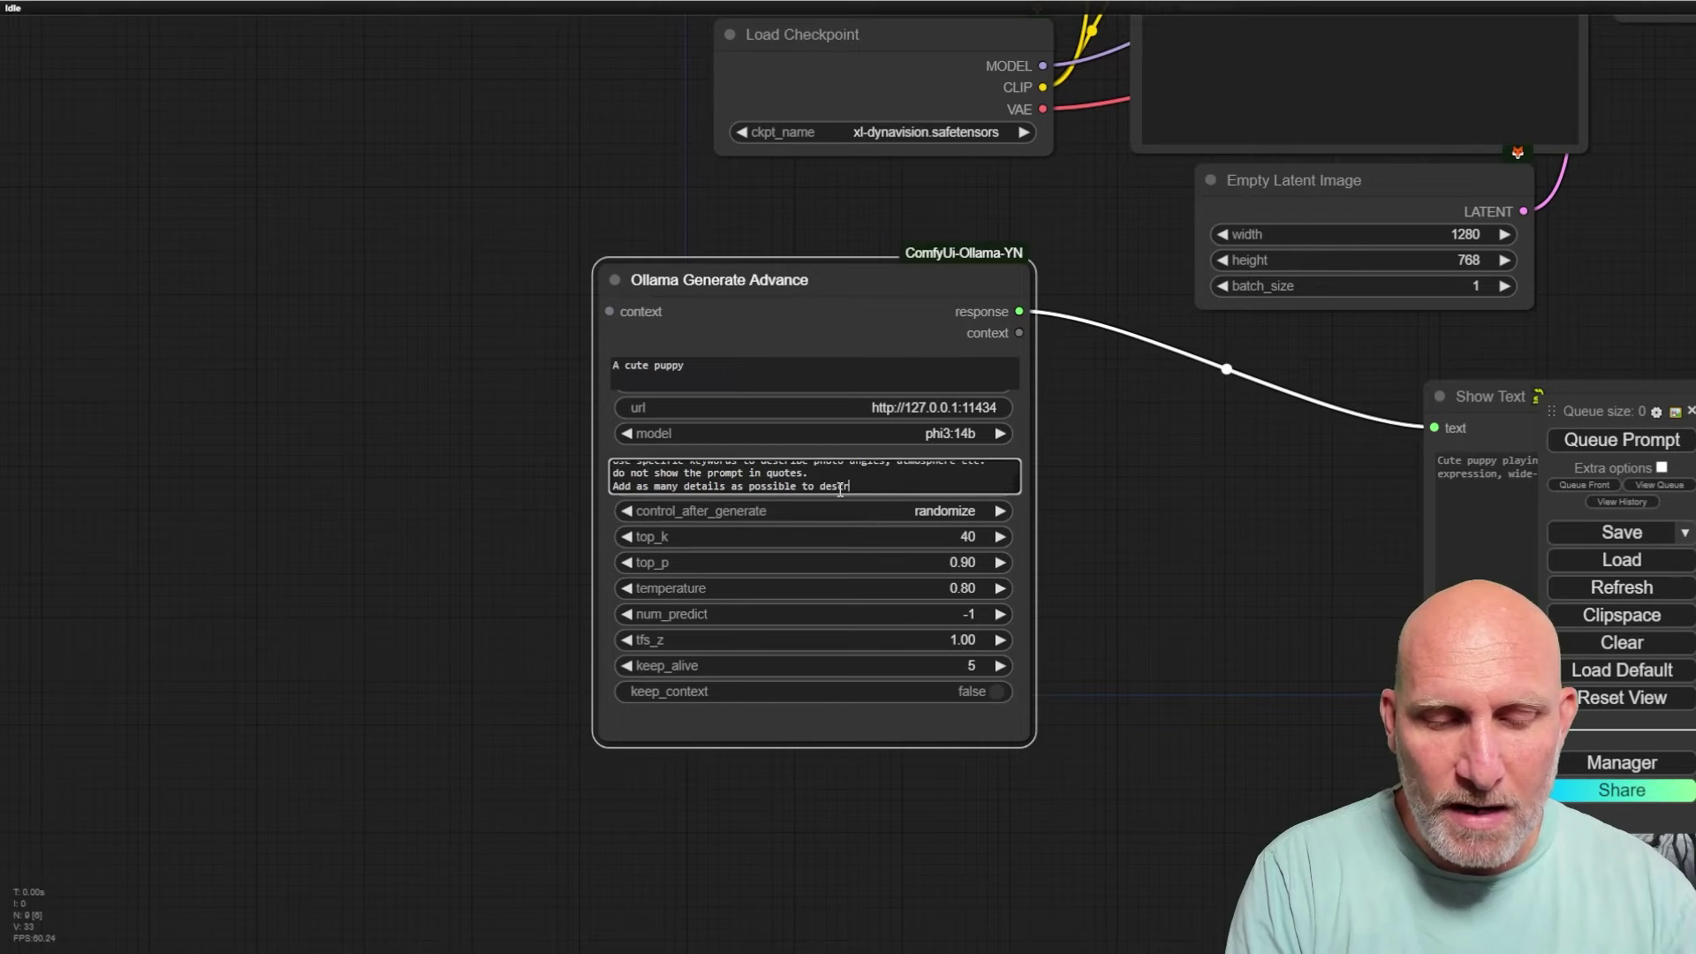
text(ibe the subject itself.)
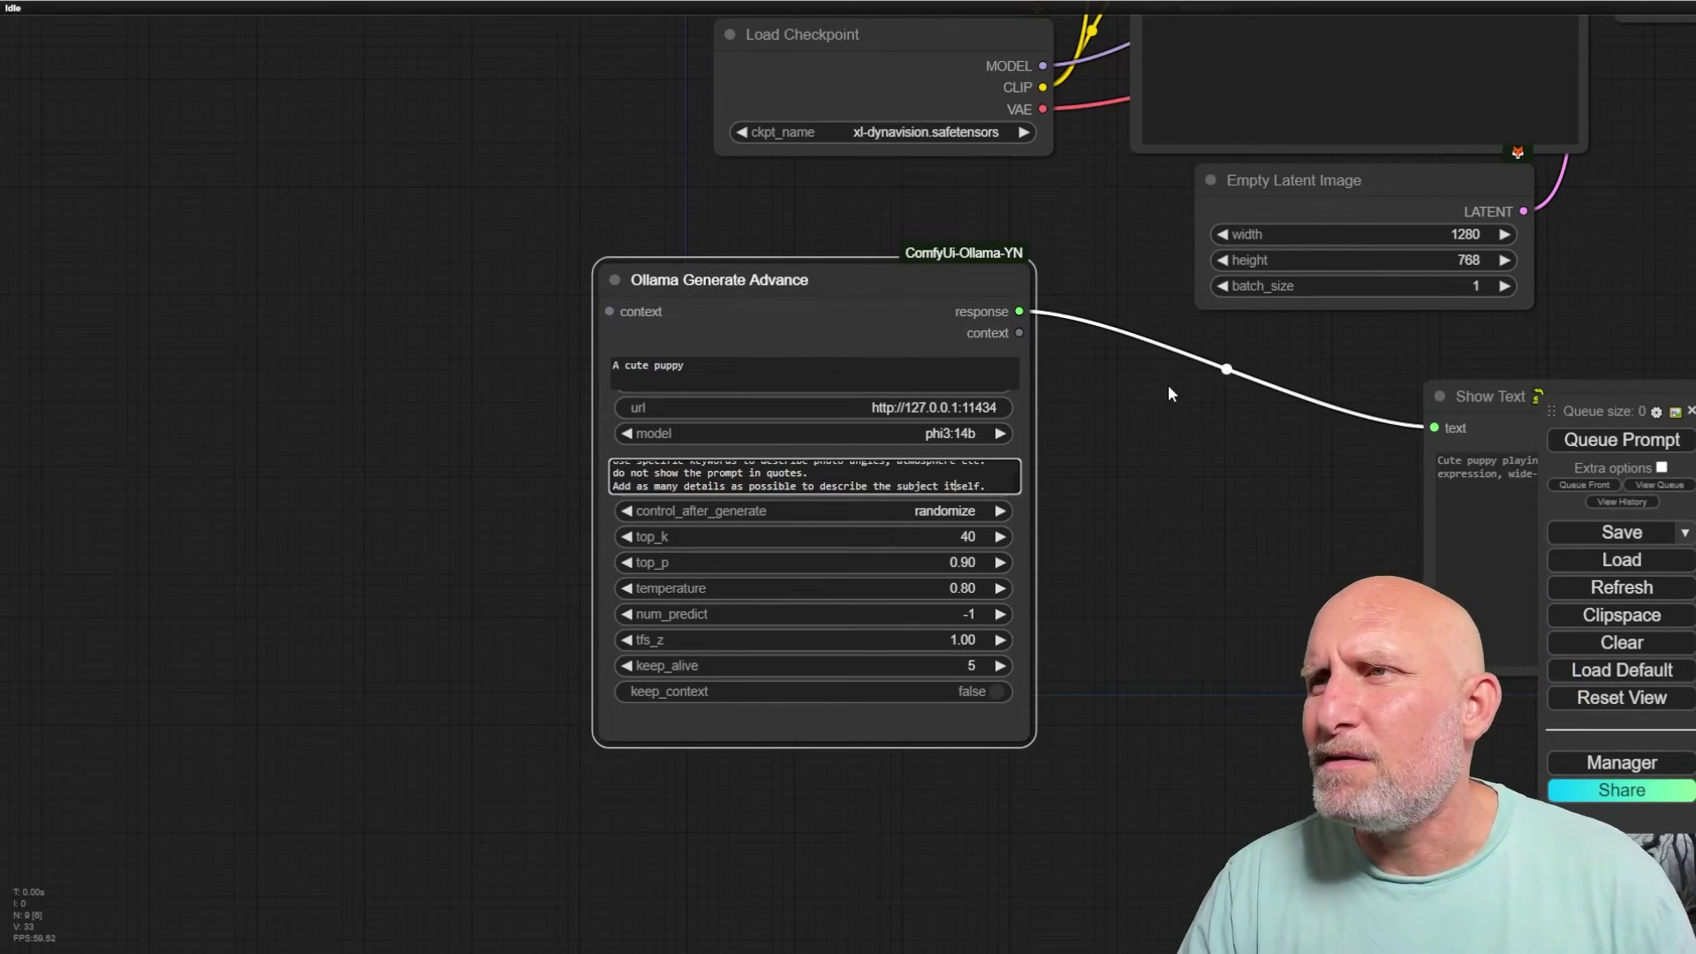
- Connect the Ollama Generate Advance response output to the positive CLIP Text Encode node's text input and run the workflow
scroll(1166, 389, down, 5)
drag(859, 518, 936, 186)
click(1622, 439)
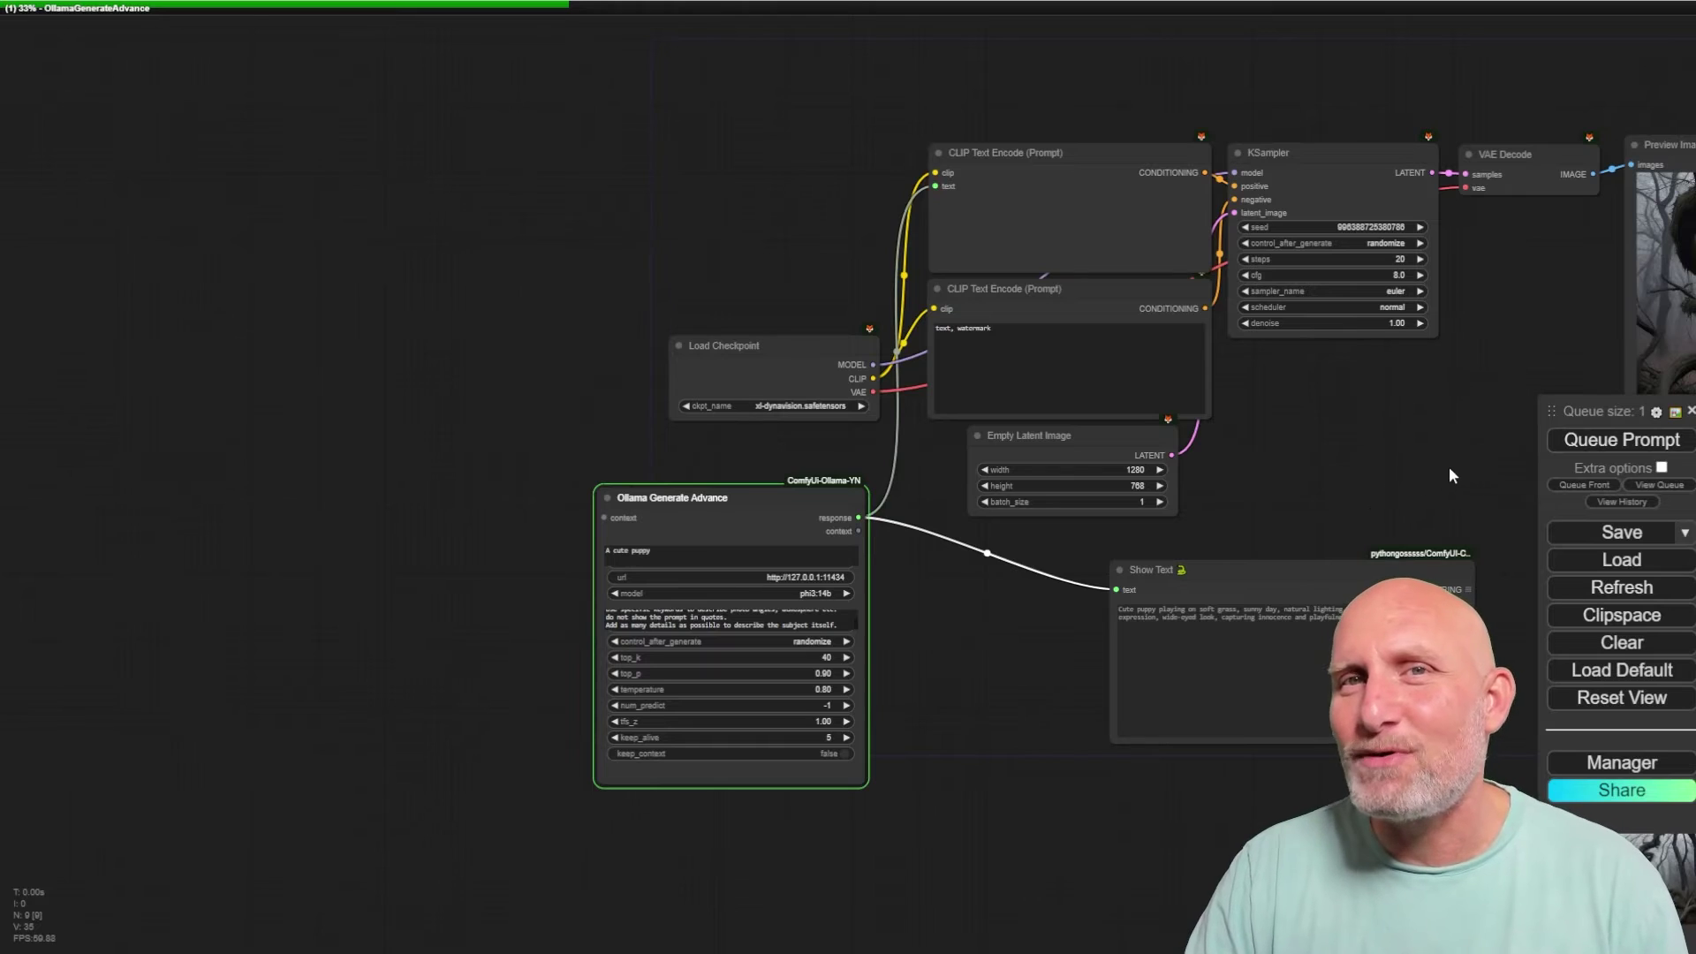
- Place the Show Text node below Preview Image and compare the generated prompt with the generated puppy image
drag(1460, 452, 861, 263)
scroll(724, 457, up, 7)
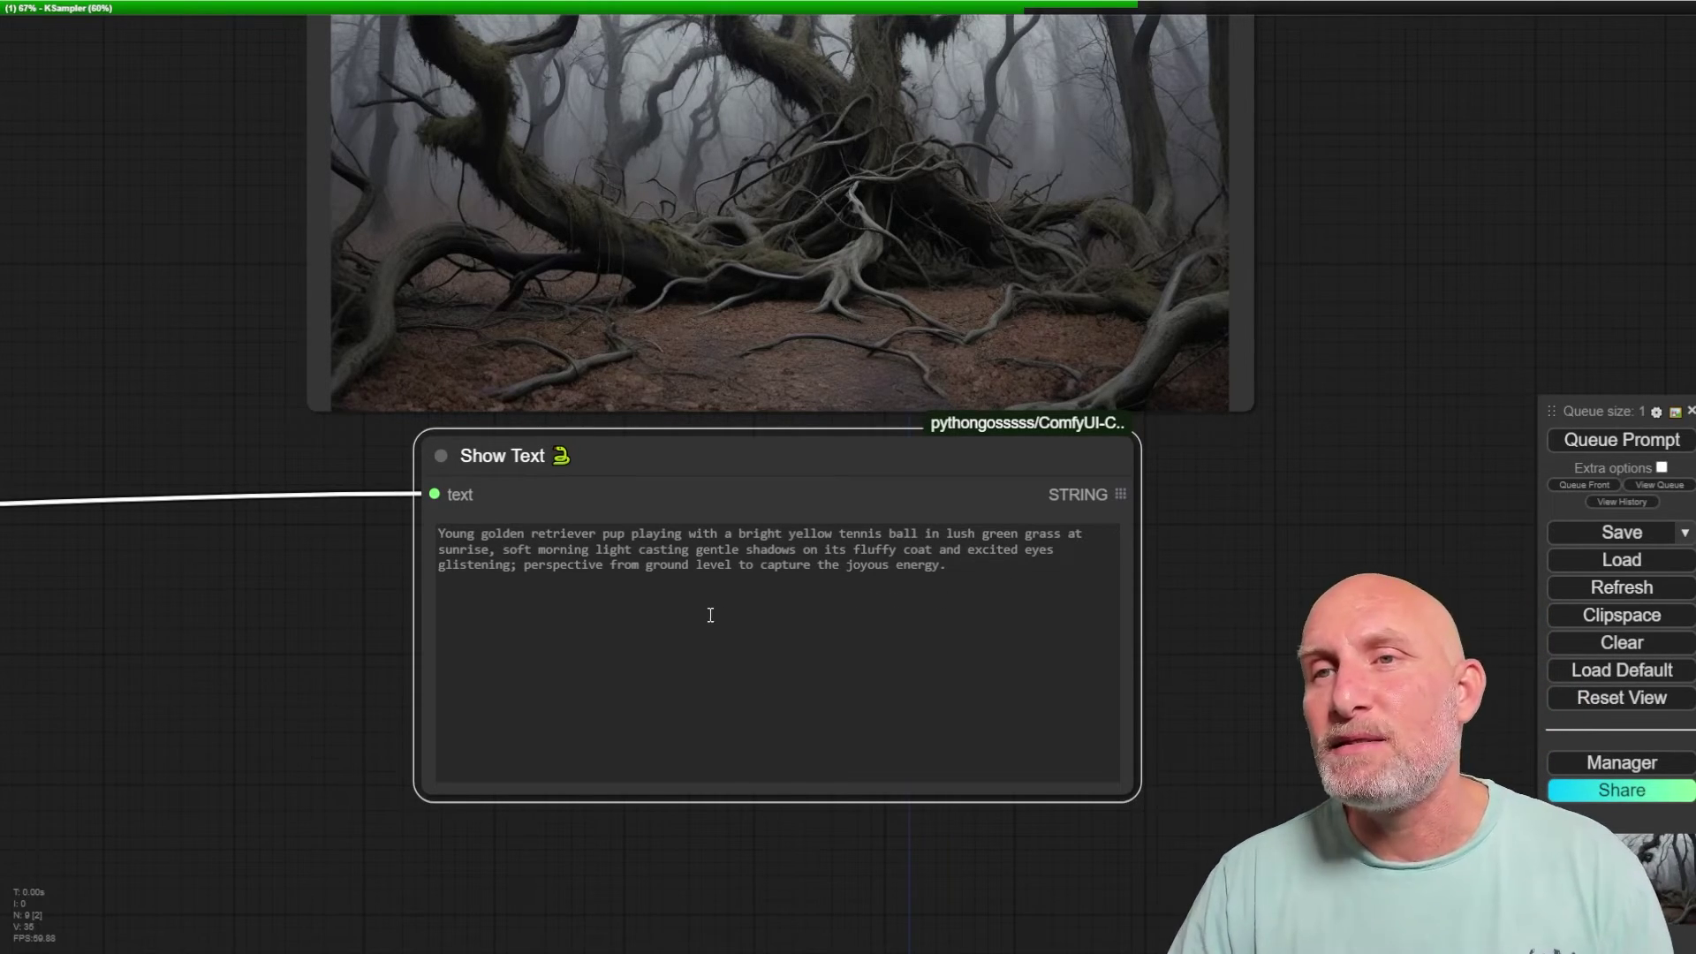
scroll(309, 619, down, 6)
scroll(555, 352, up, 3)
drag(341, 383, 812, 326)
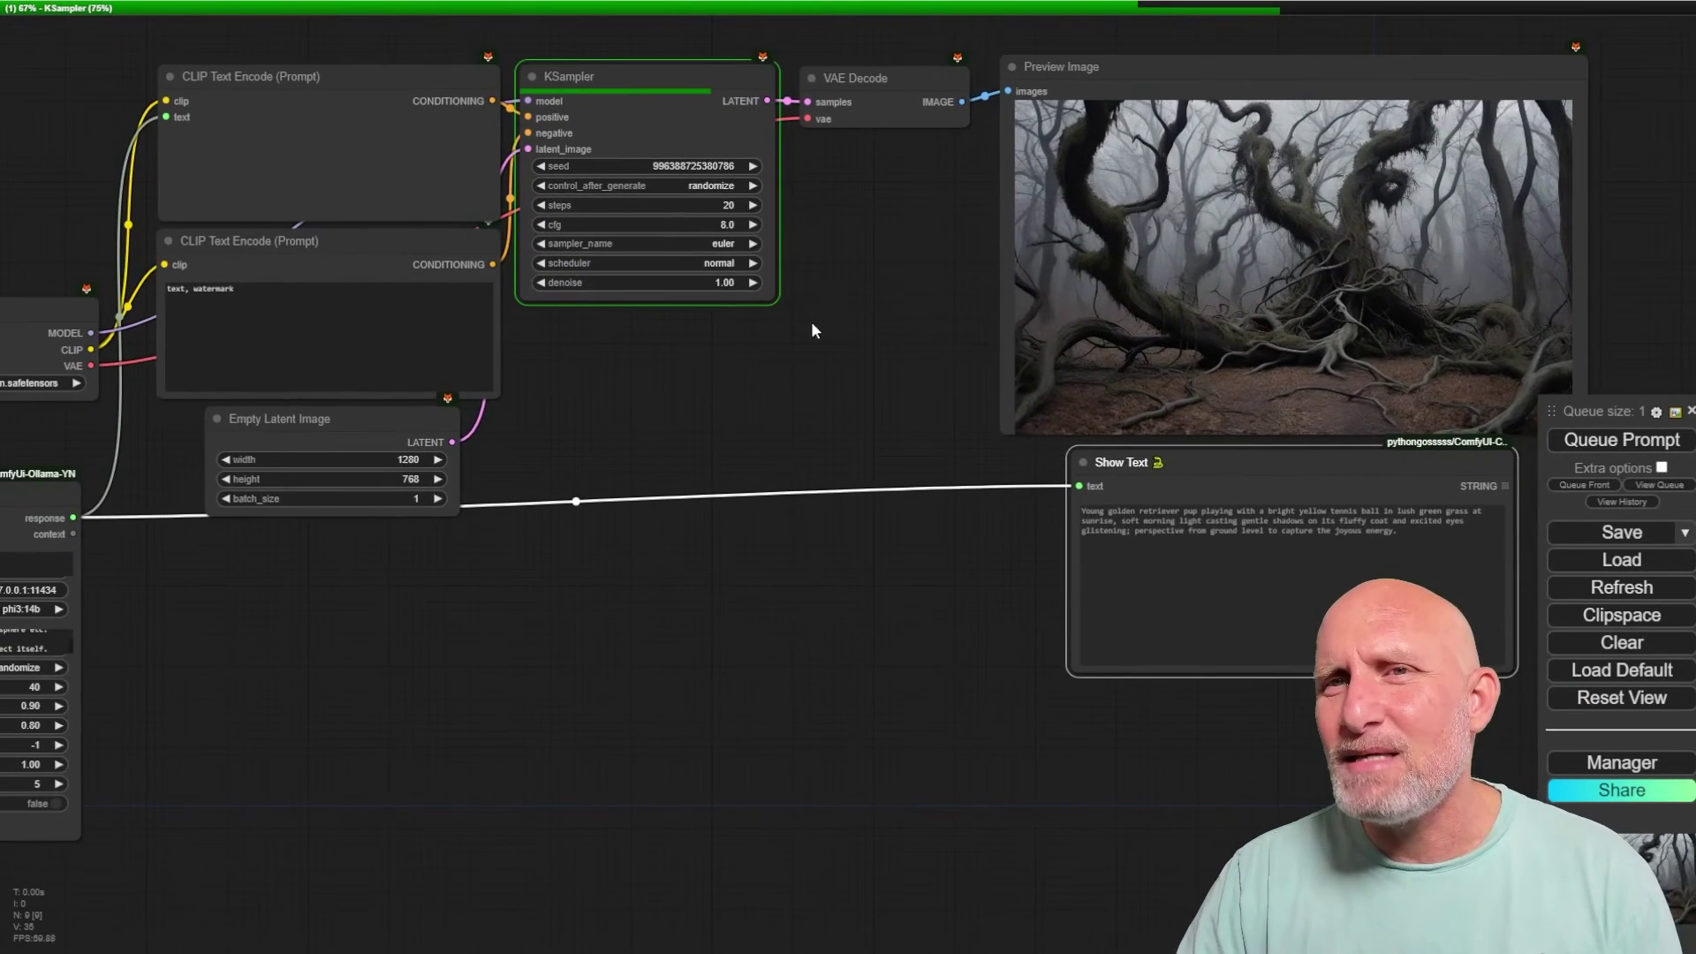
drag(435, 608, 783, 545)
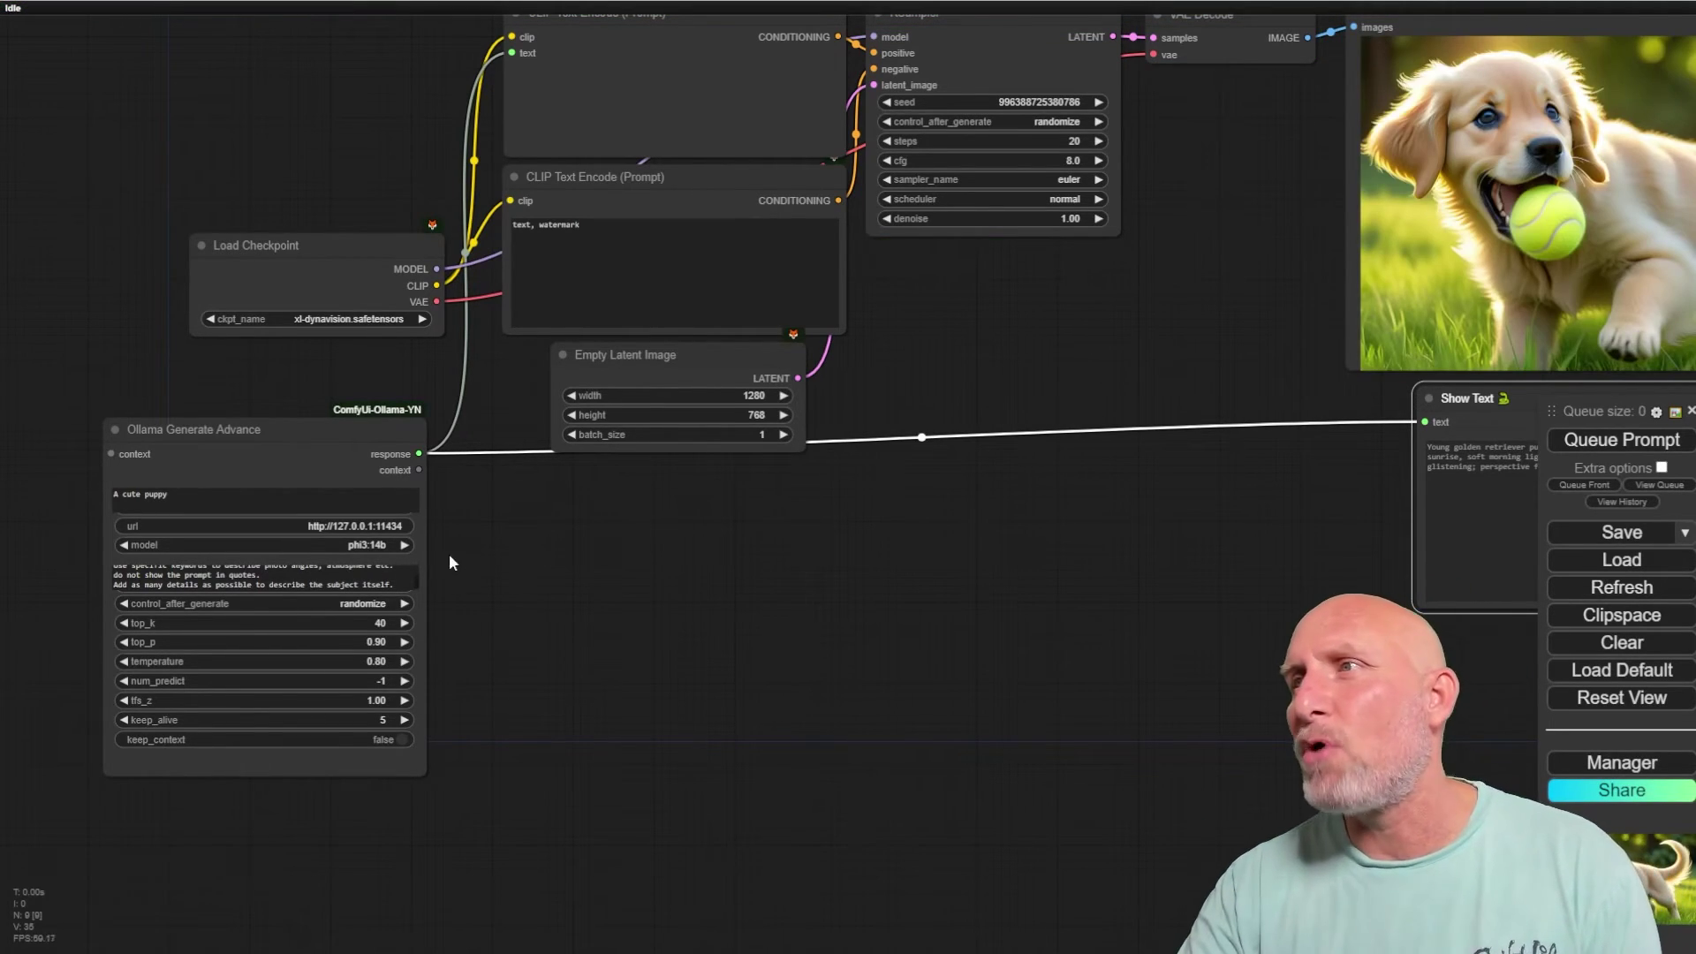
scroll(1032, 638, down, 3)
drag(1034, 642, 507, 657)
scroll(910, 334, up, 5)
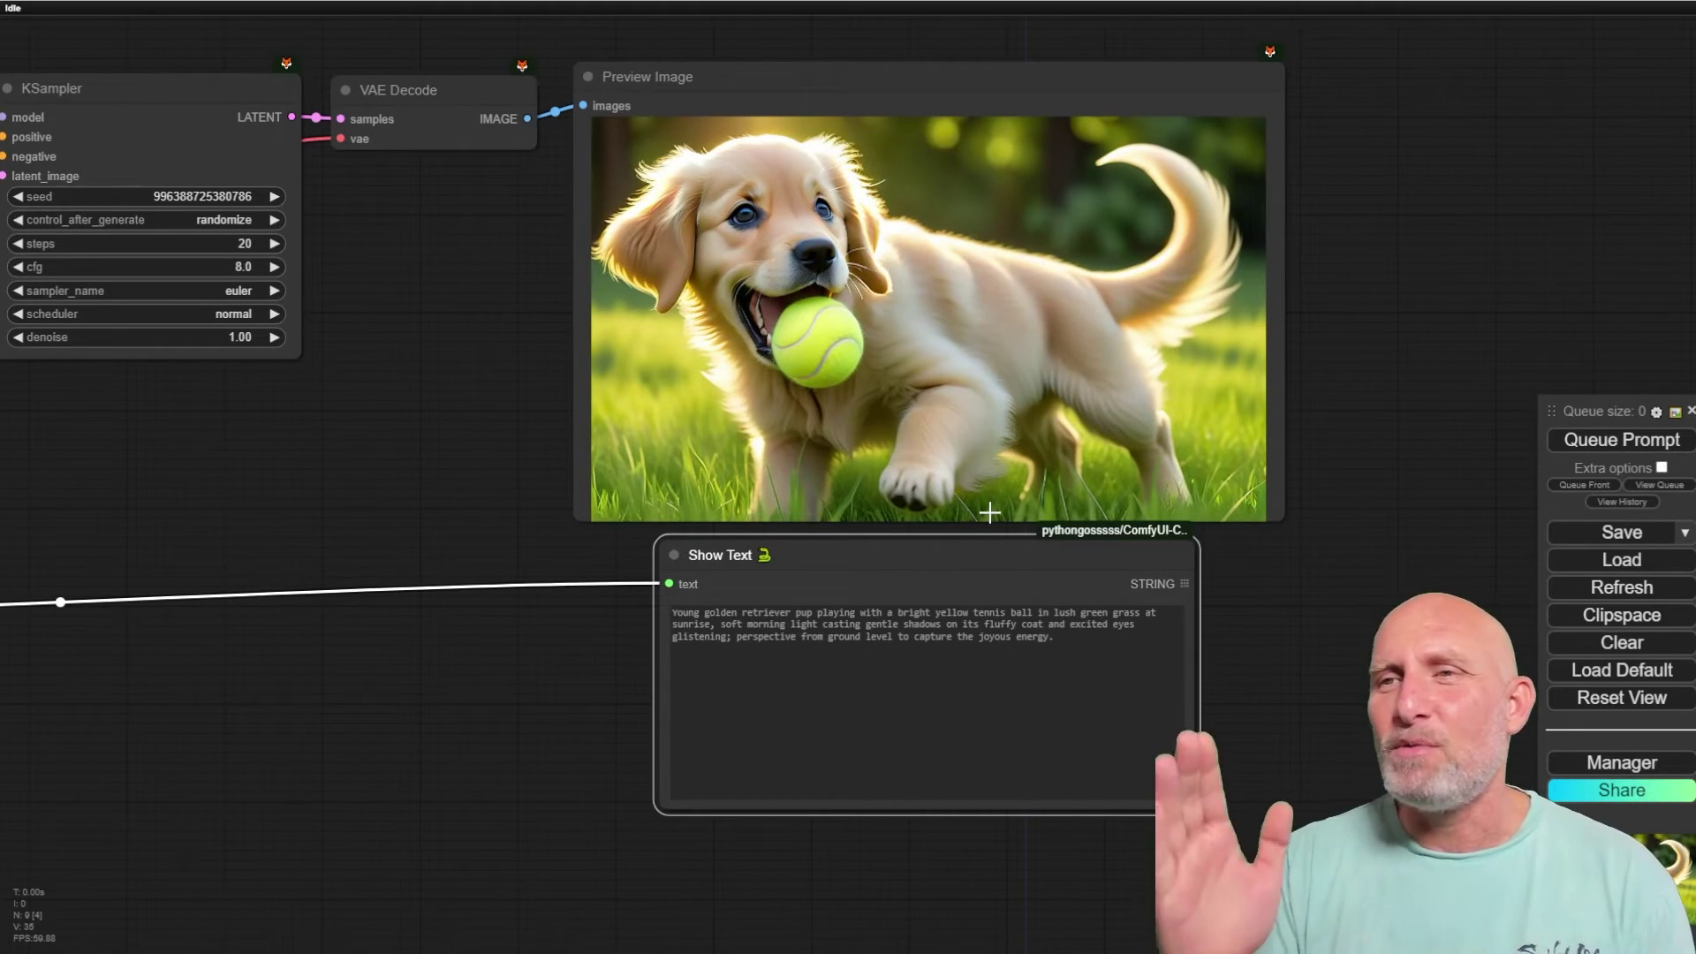
- Change the Ollama Generate Advance prompt to "A cute random creature", run the workflow and view the generated prompt and image
scroll(428, 708, down, 3)
drag(428, 708, 1072, 599)
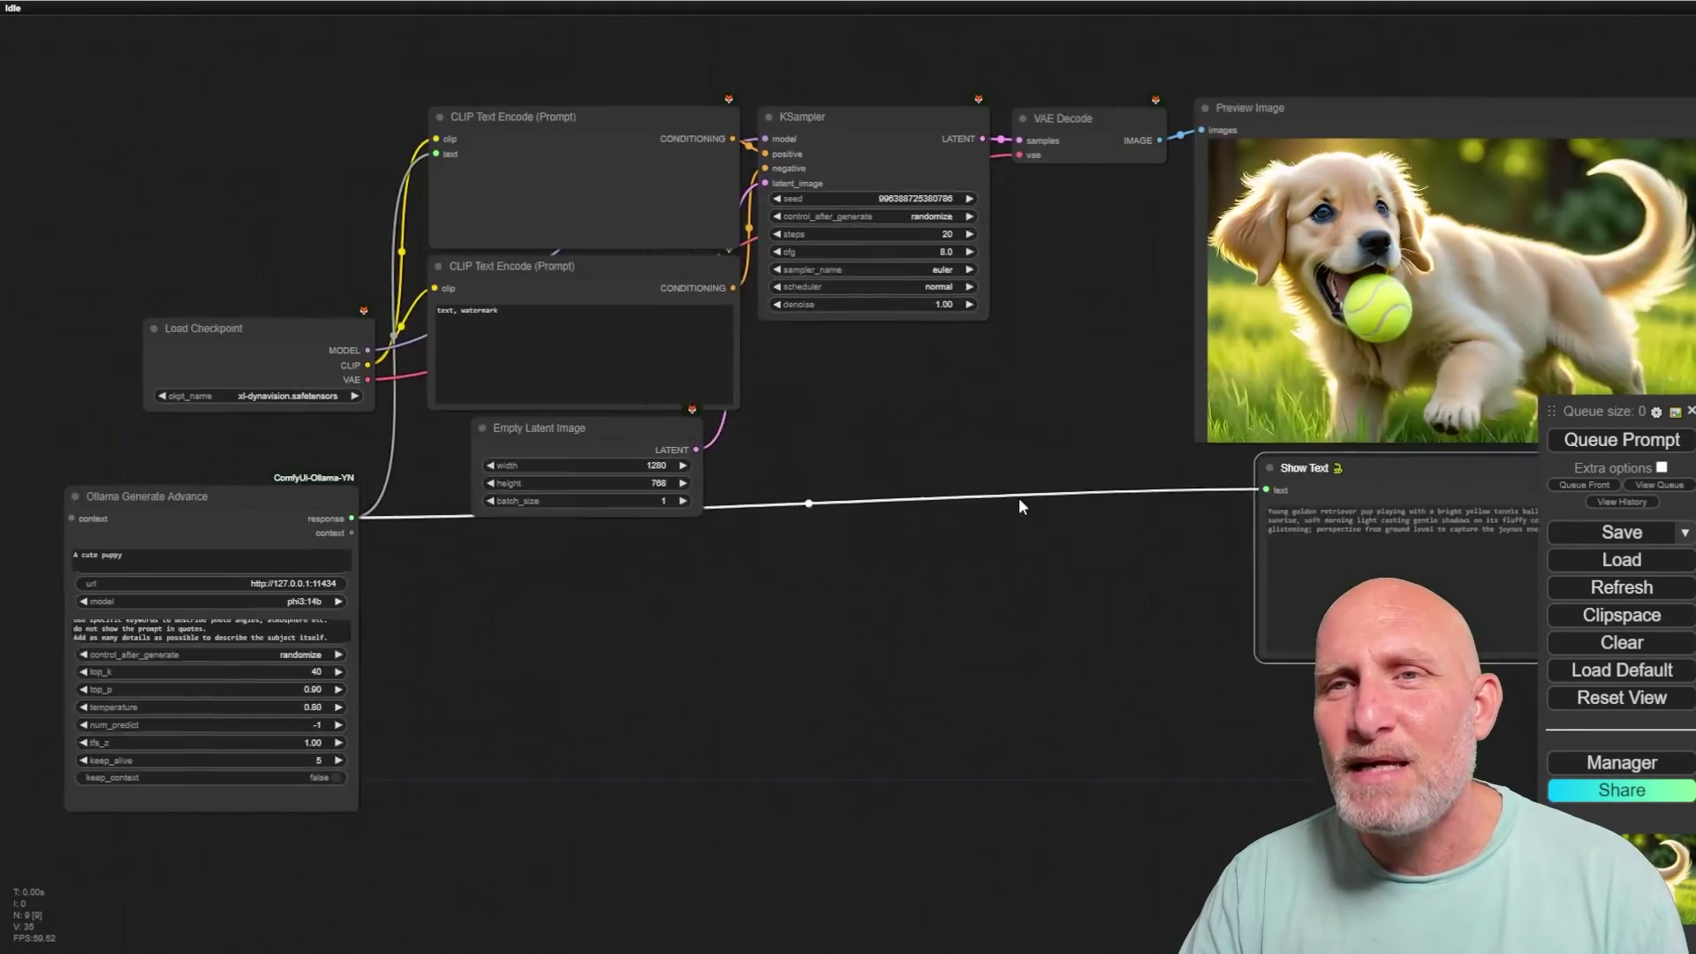
drag(519, 600, 1002, 523)
scroll(600, 449, up, 5)
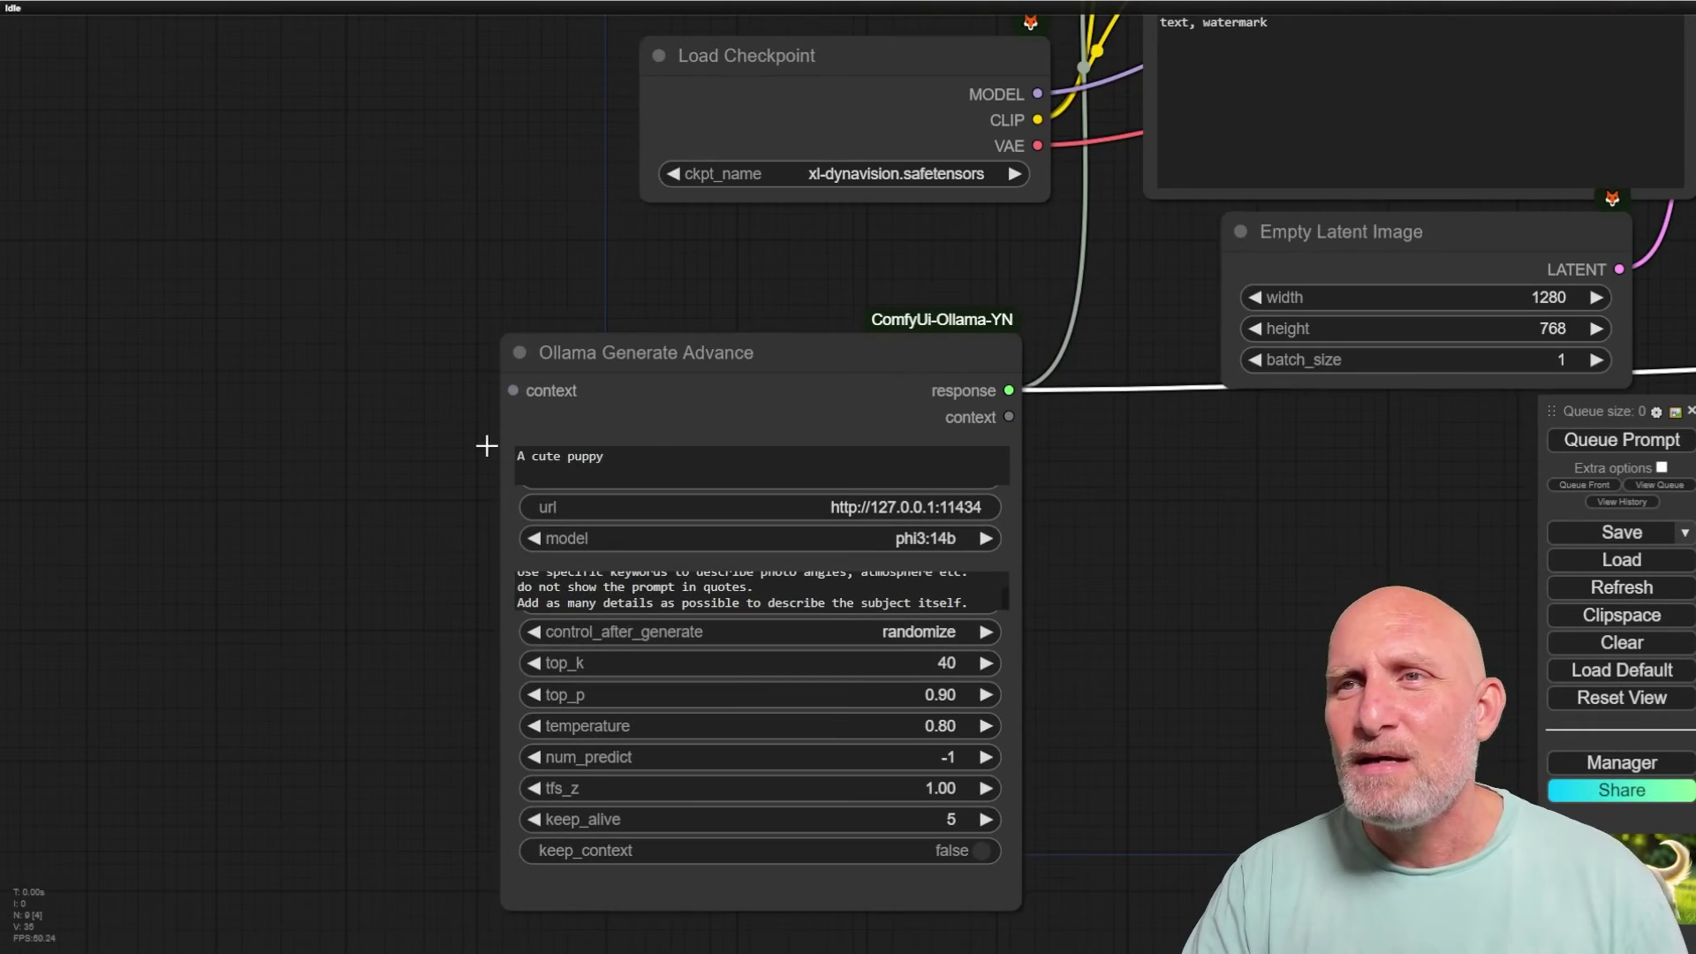
double_click(589, 457)
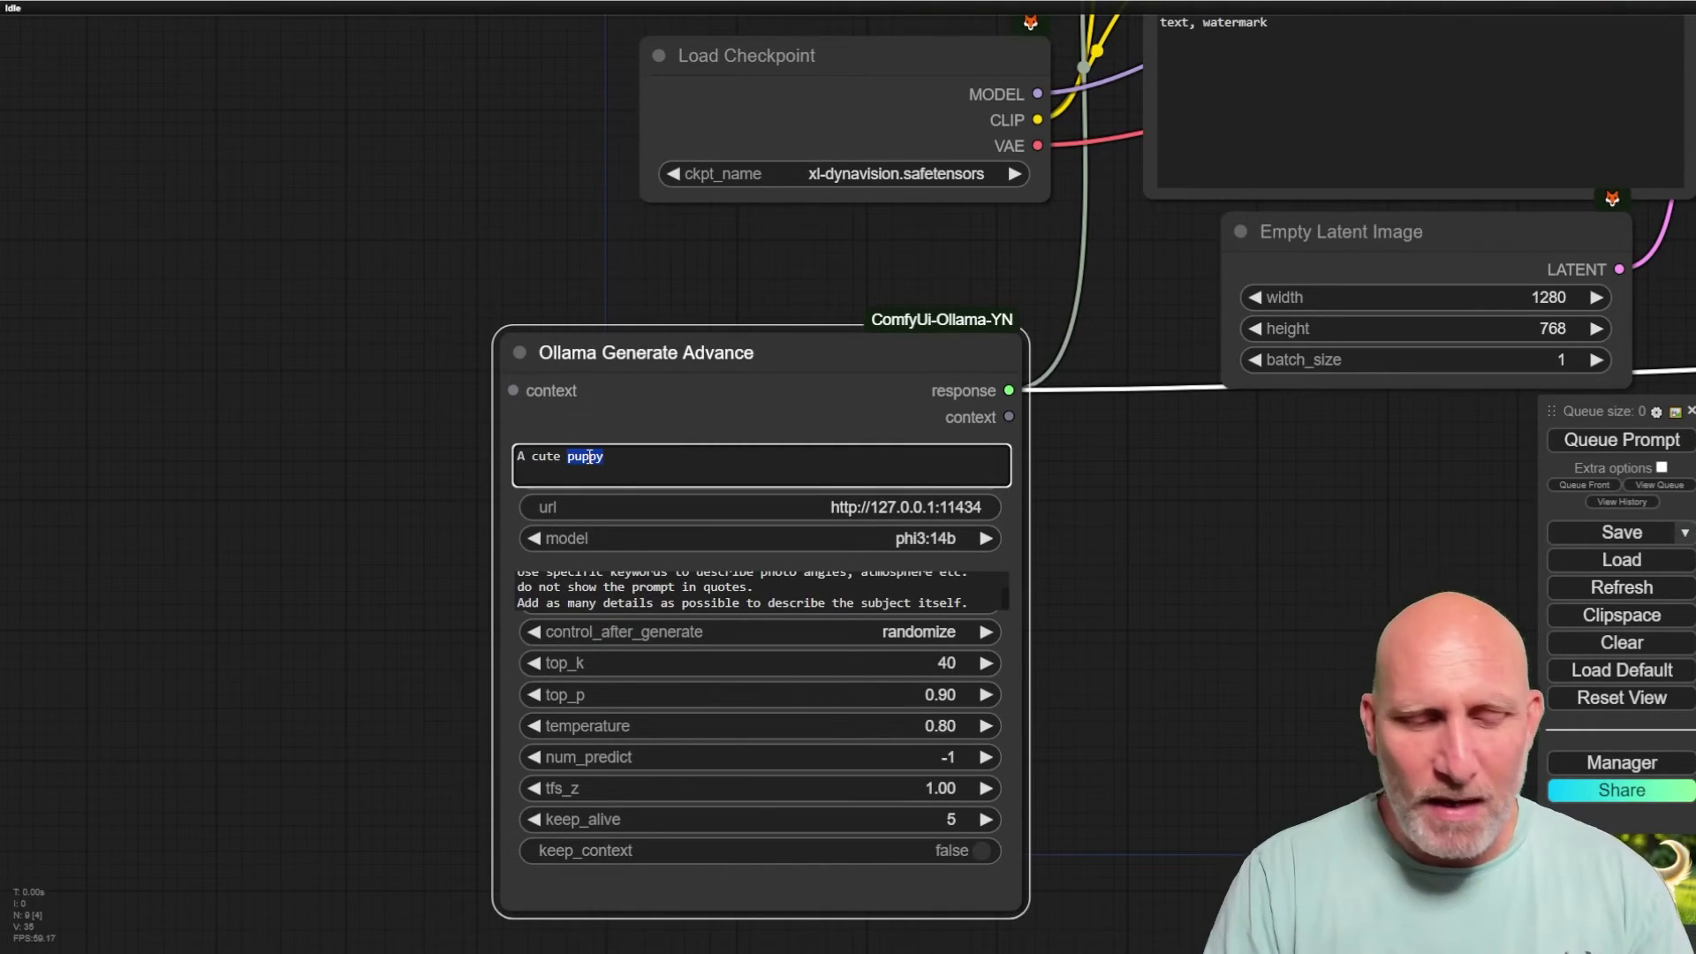
text(random creature)
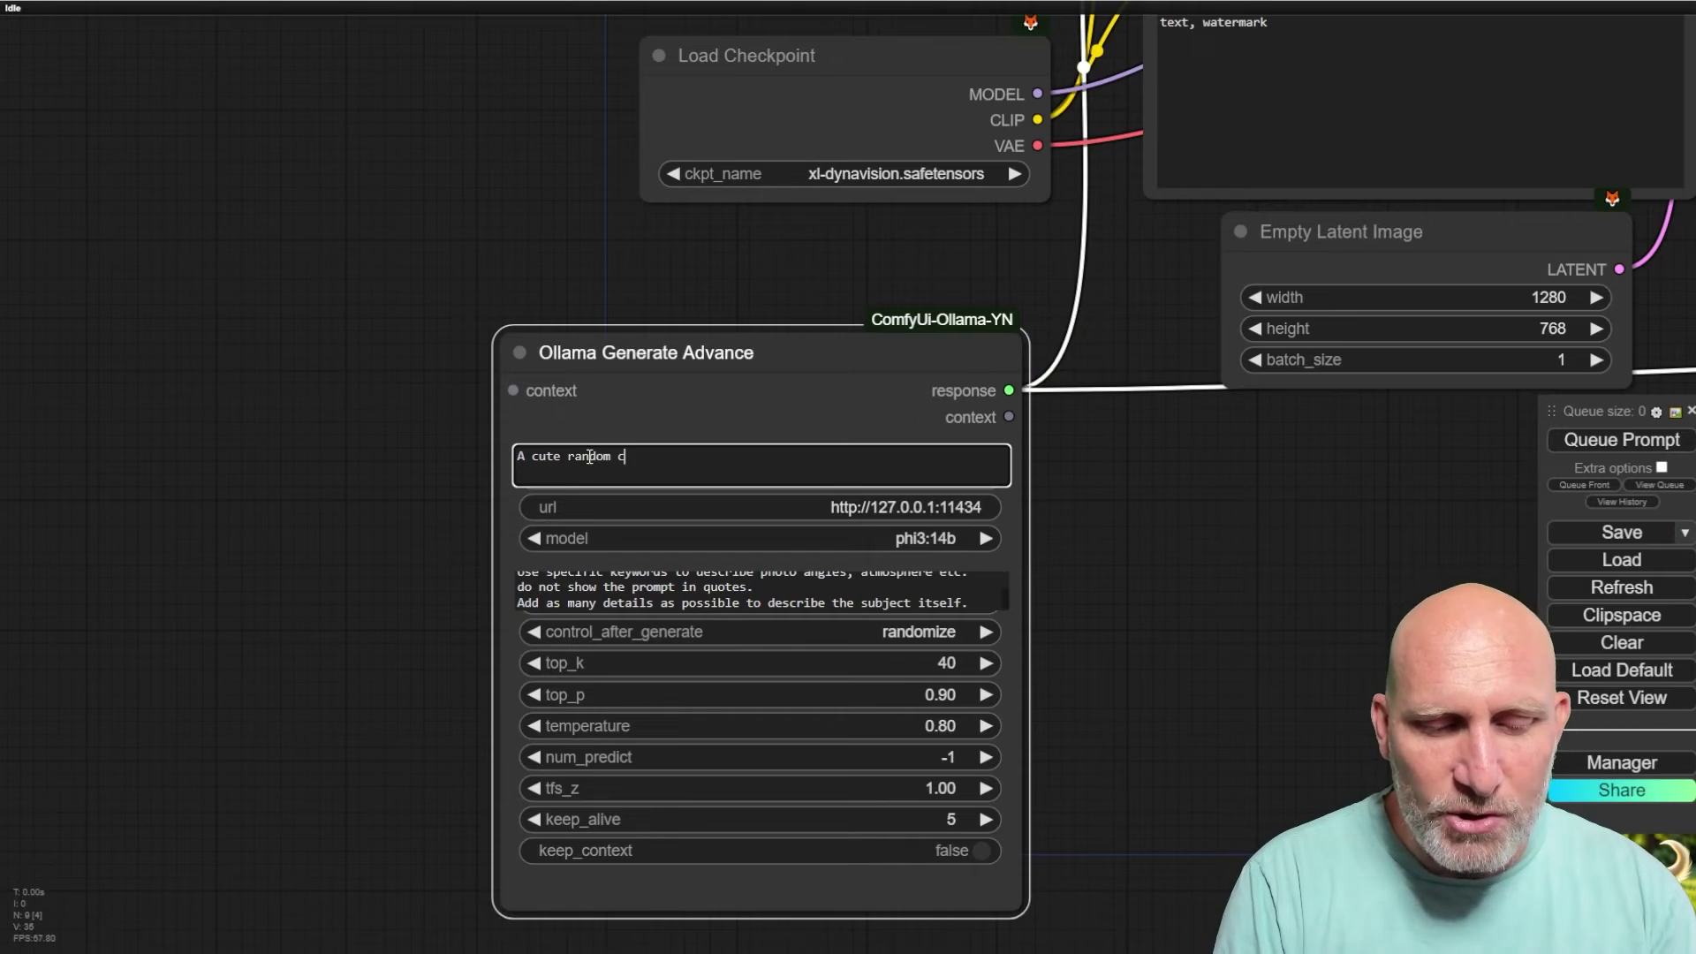
click(1605, 439)
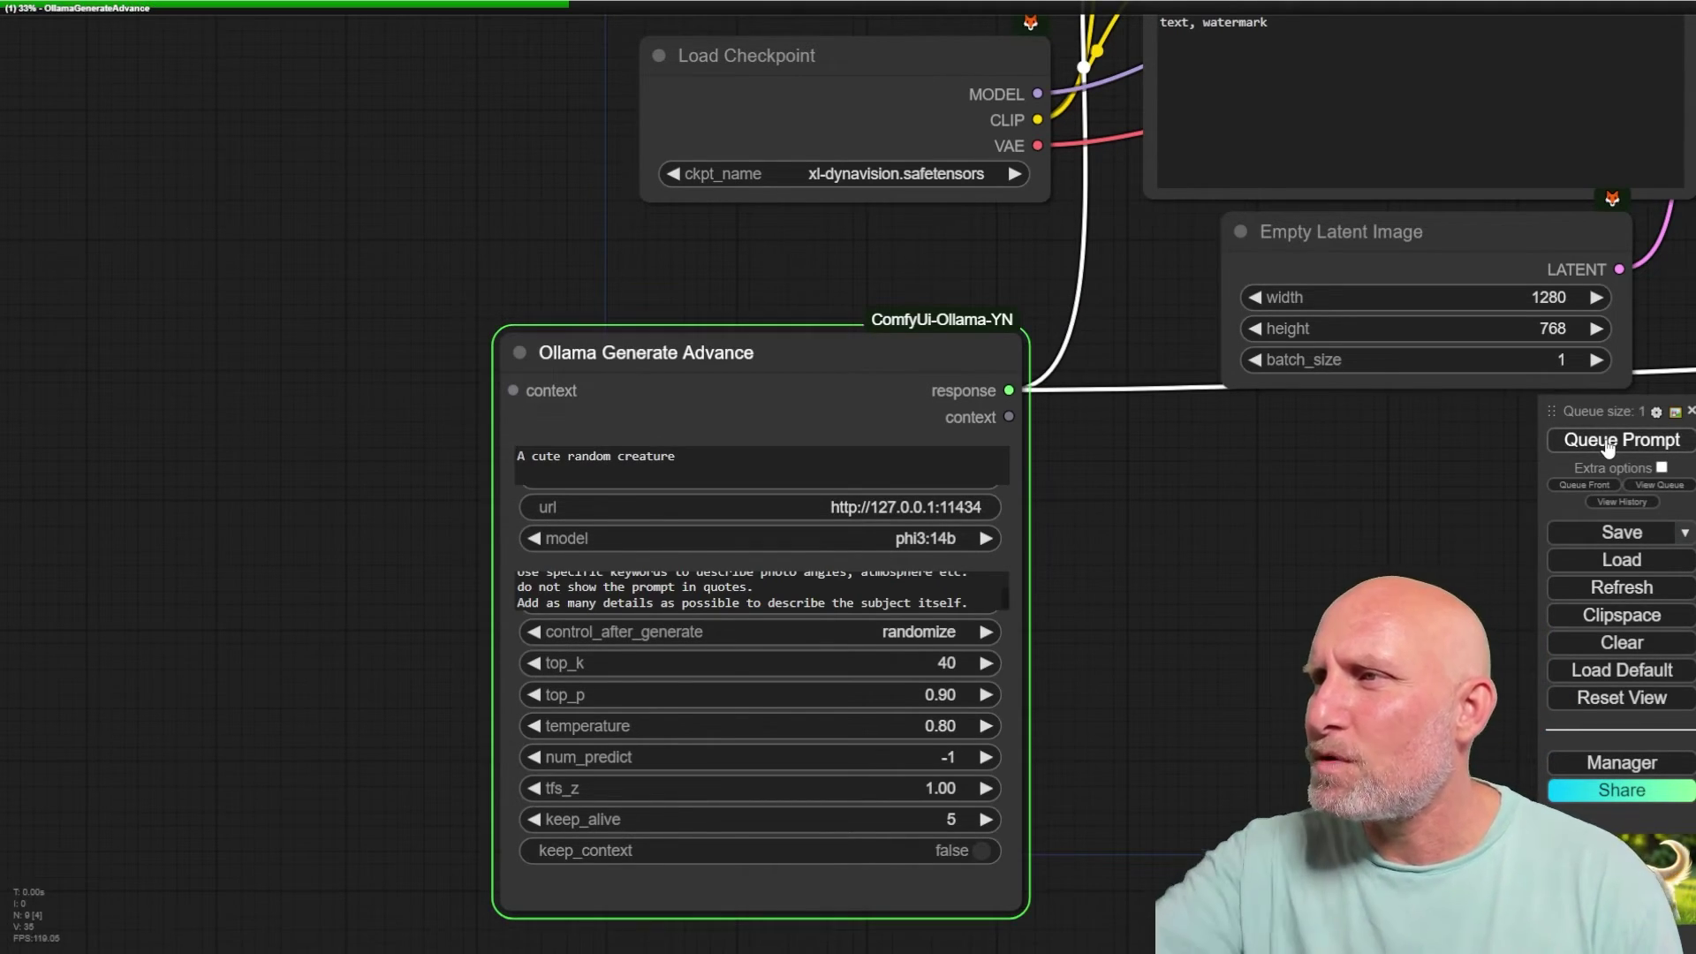
drag(1458, 415, 1141, 414)
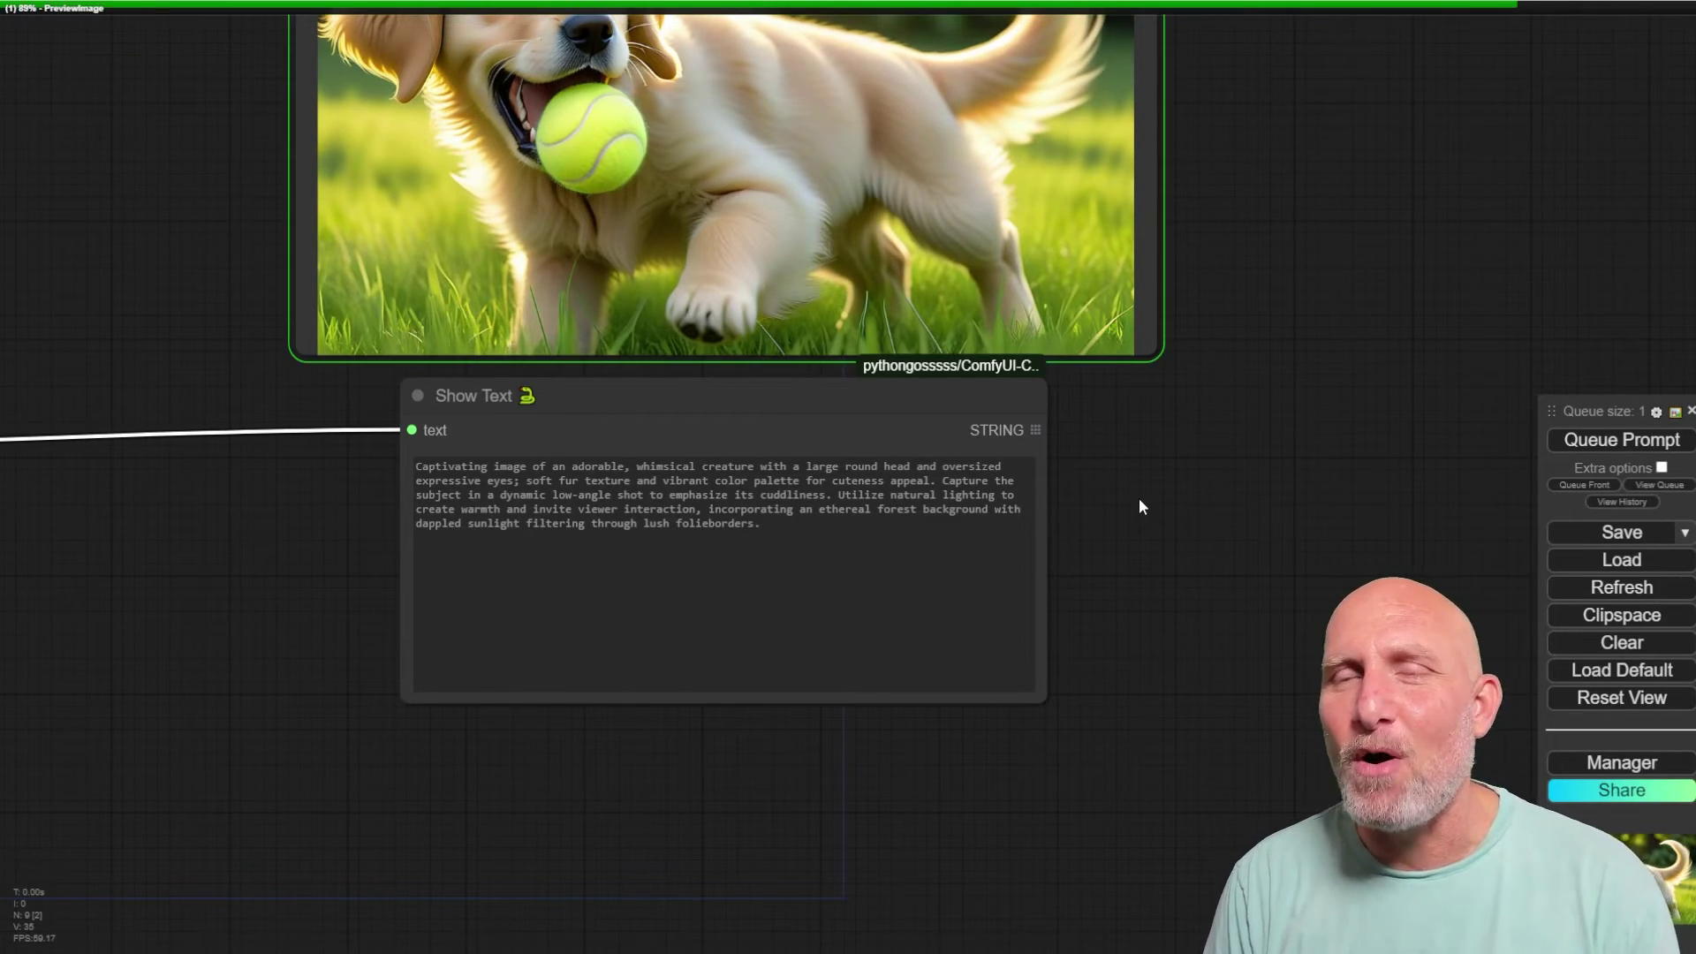
scroll(1255, 424, down, 3)
drag(1310, 173, 1272, 351)
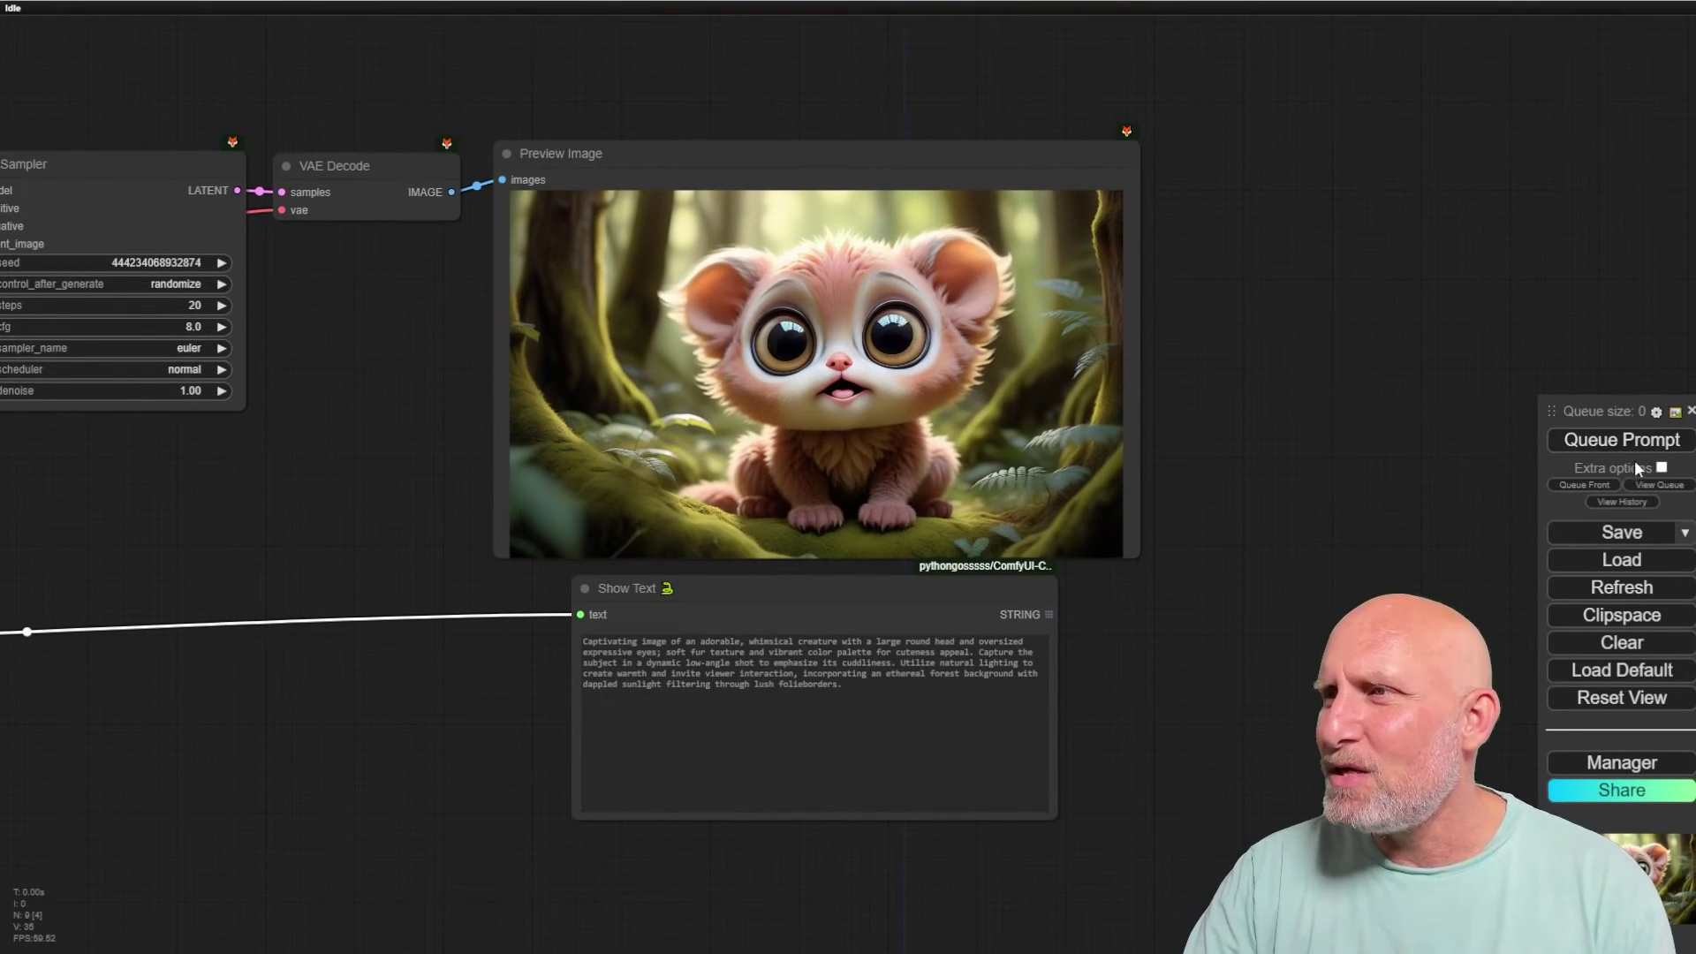
- Enable the extra queue options and set the batch count to 10
click(1661, 468)
click(1650, 430)
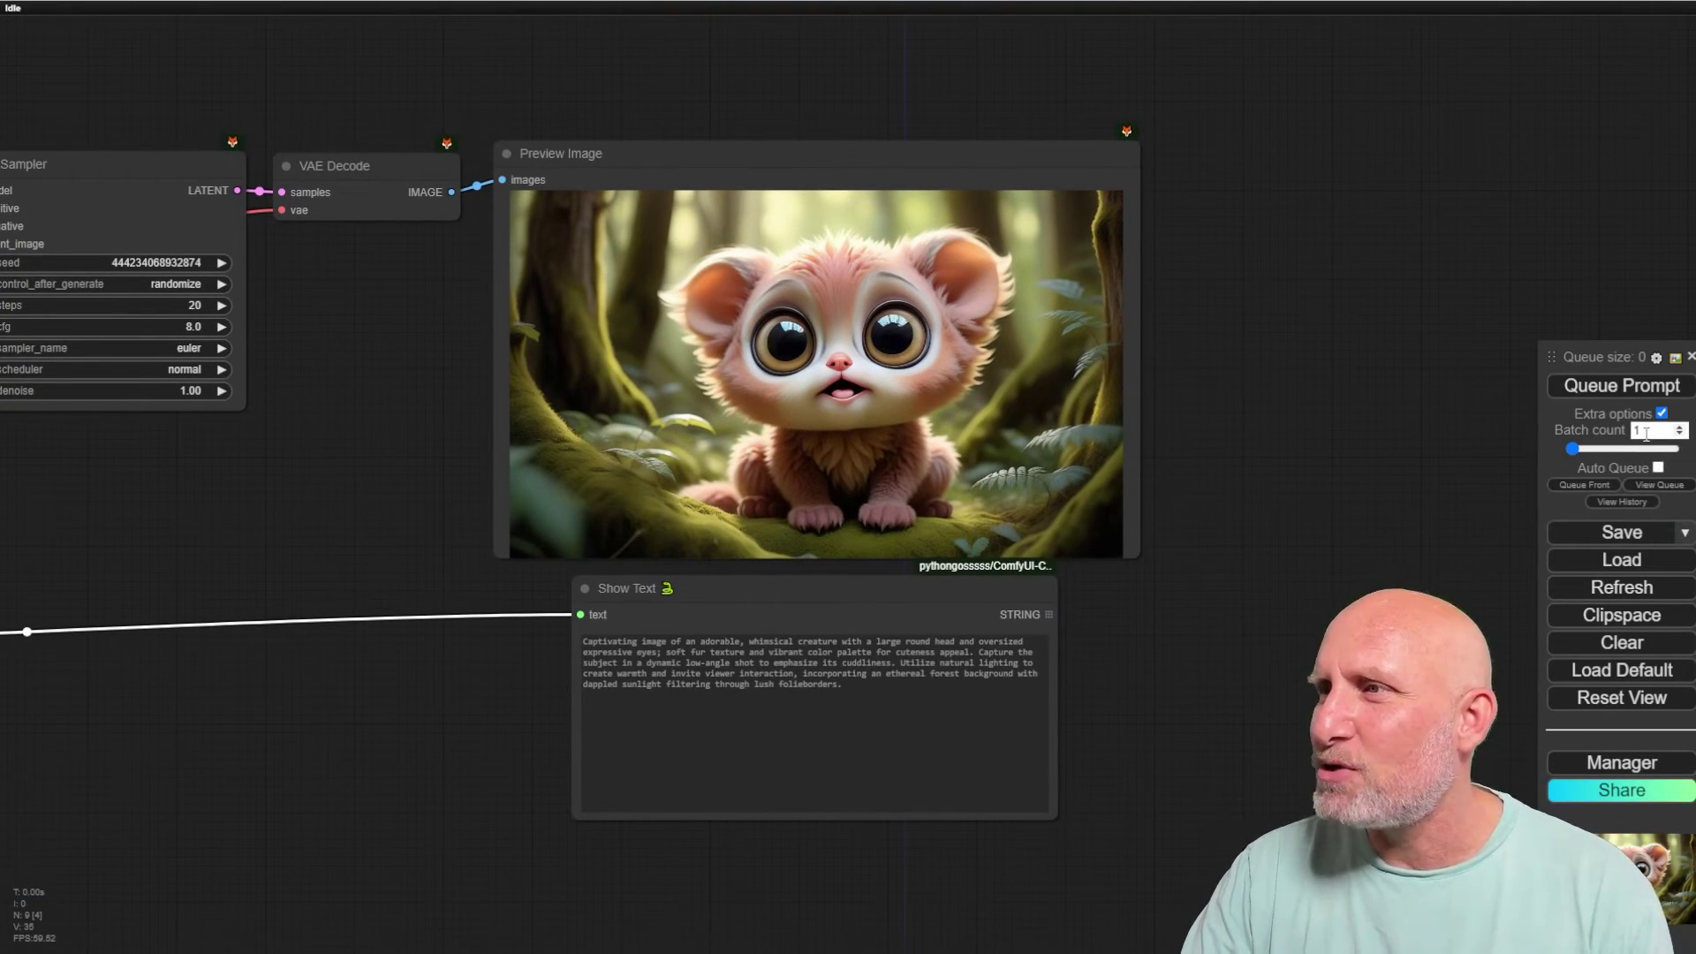
text(0)
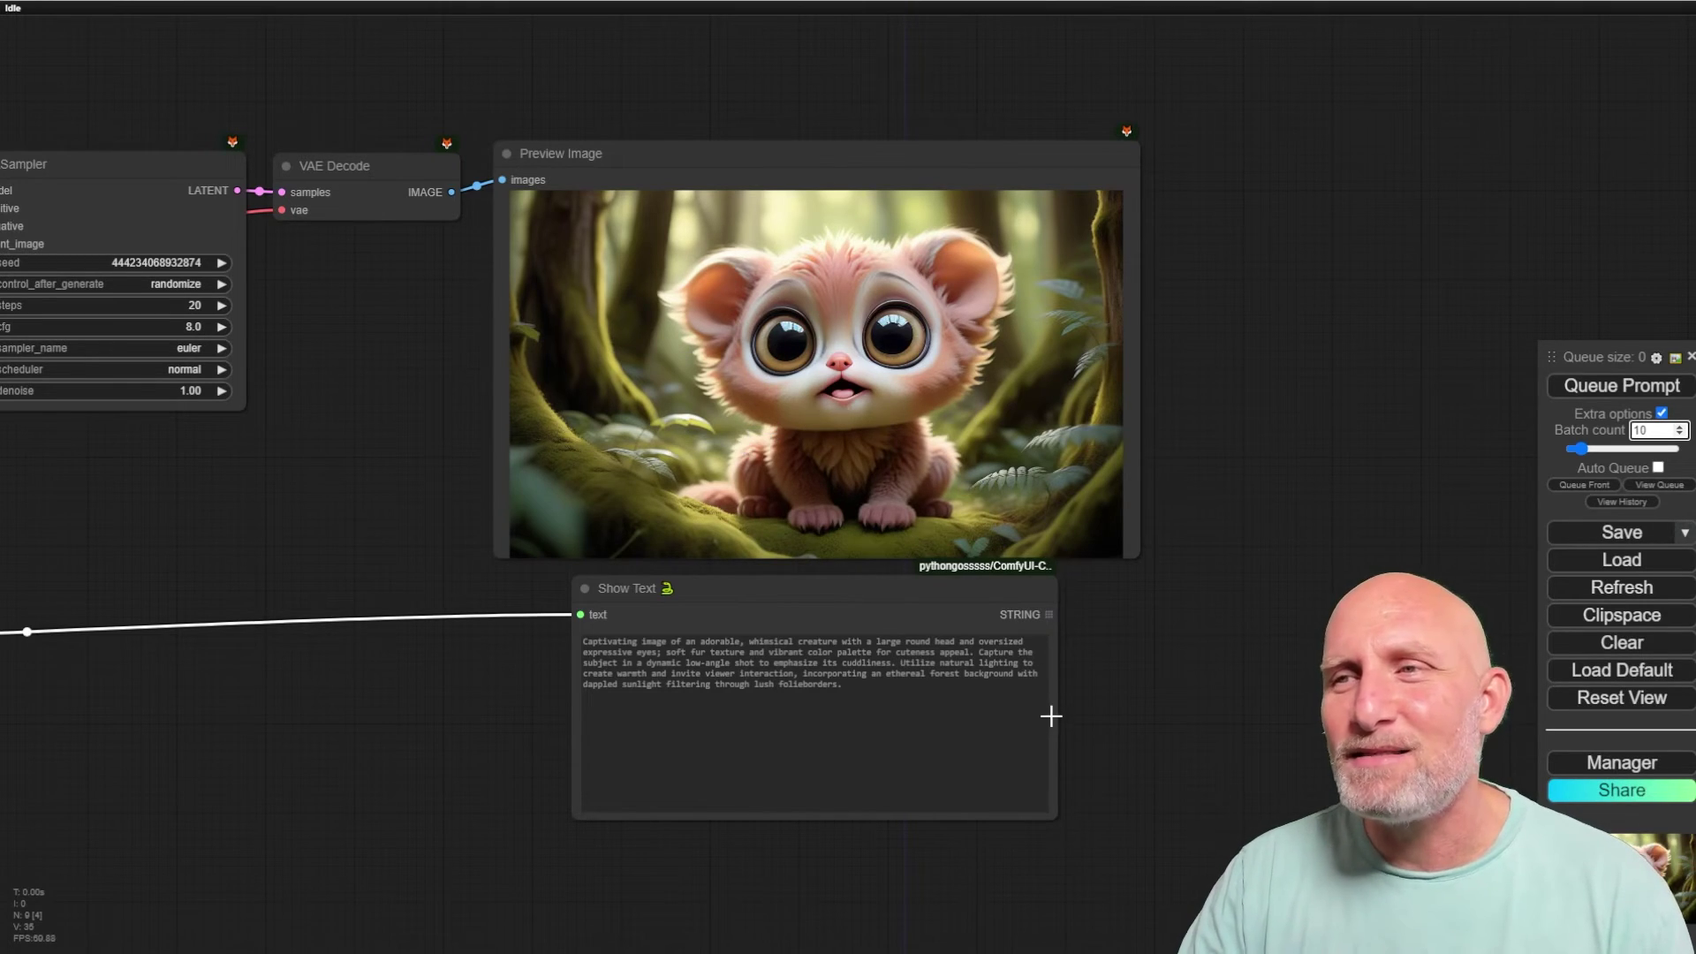
scroll(358, 649, down, 5)
scroll(290, 696, up, 3)
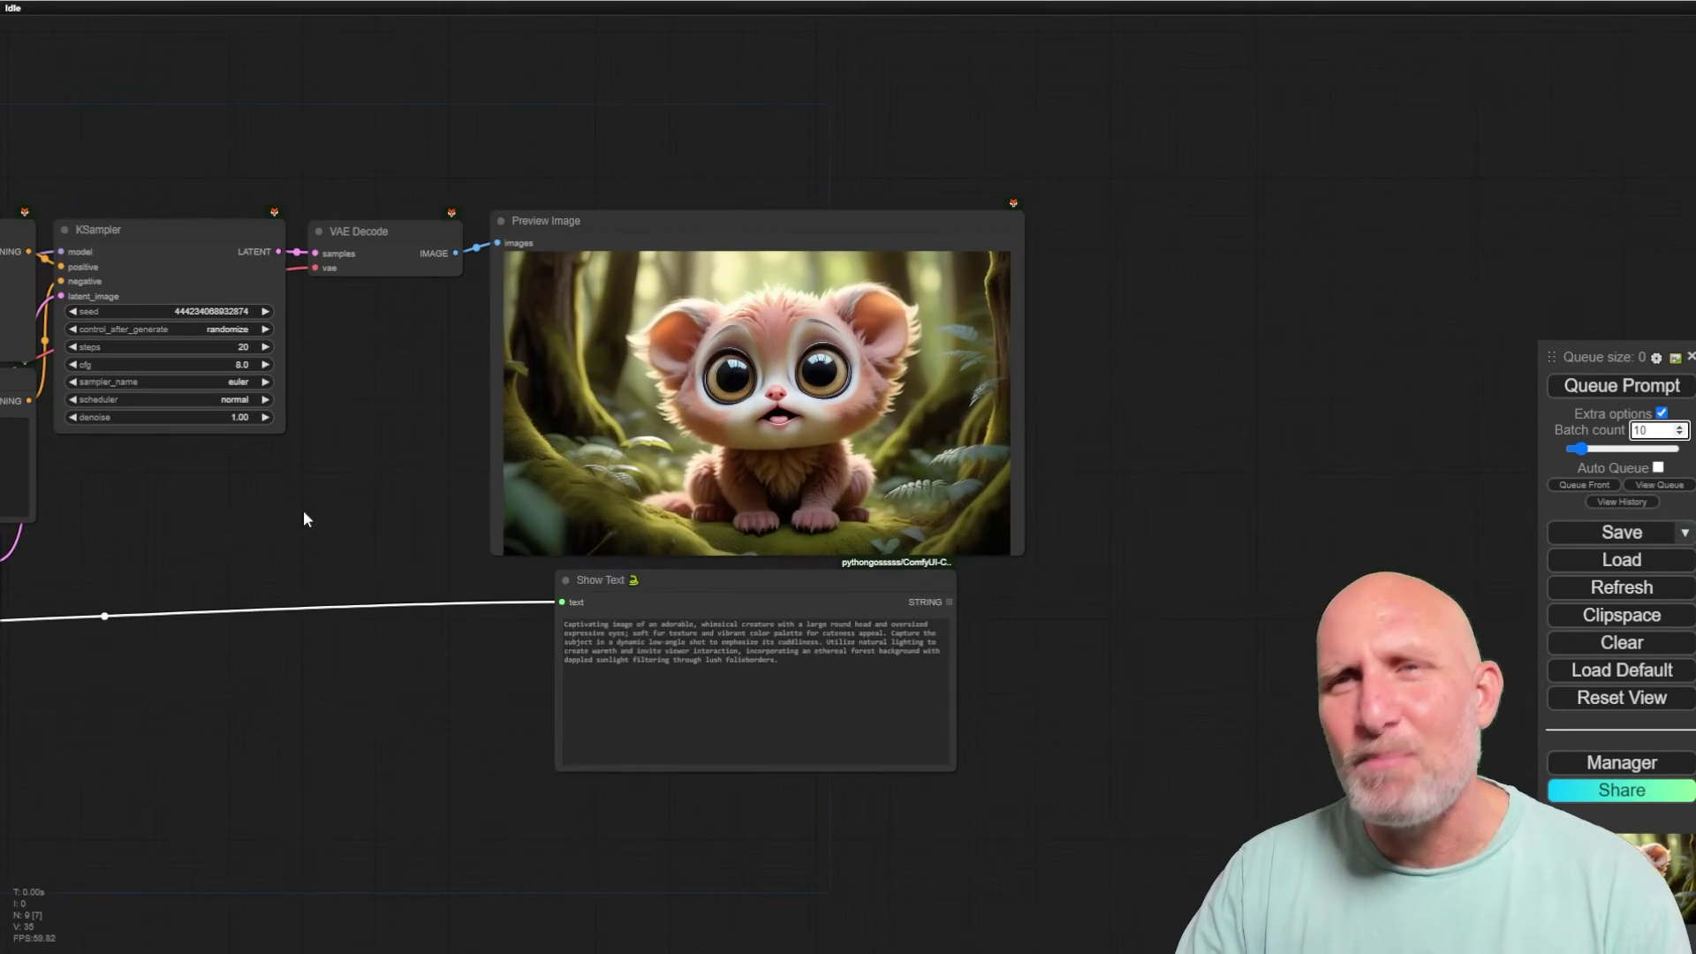
drag(303, 518, 856, 376)
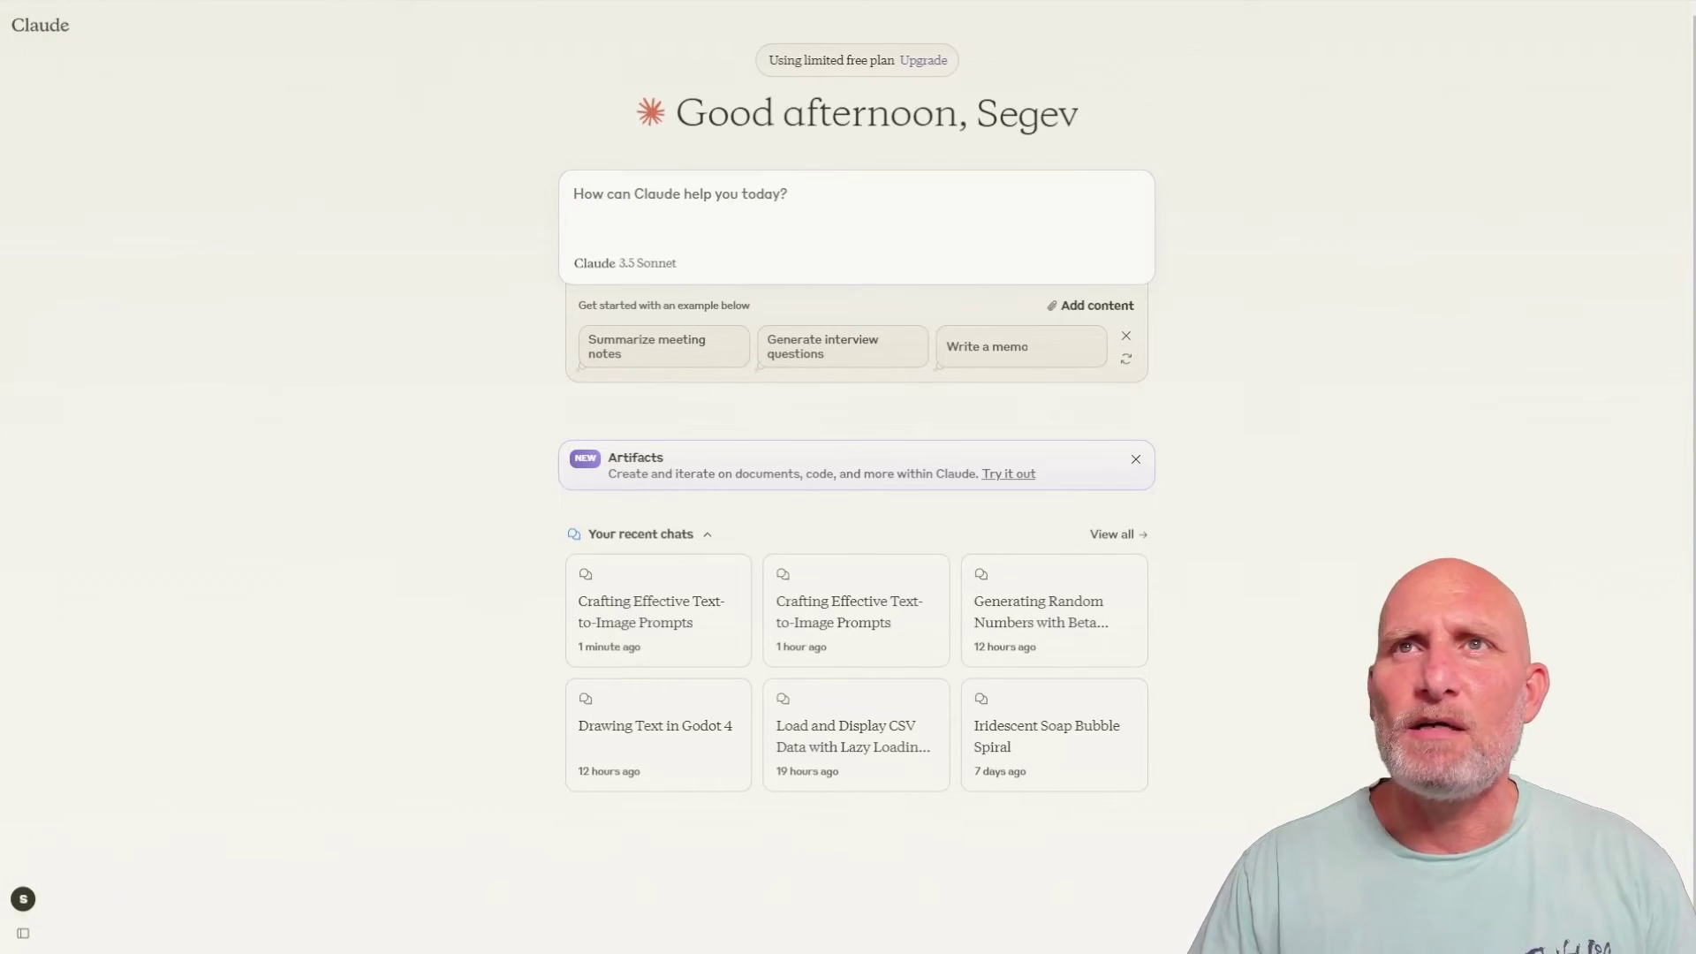
- Open ChatGPT and ask "generate a list of key things i need to make sure when creating a good prompt for a text to image model"
key(ctrl+l)
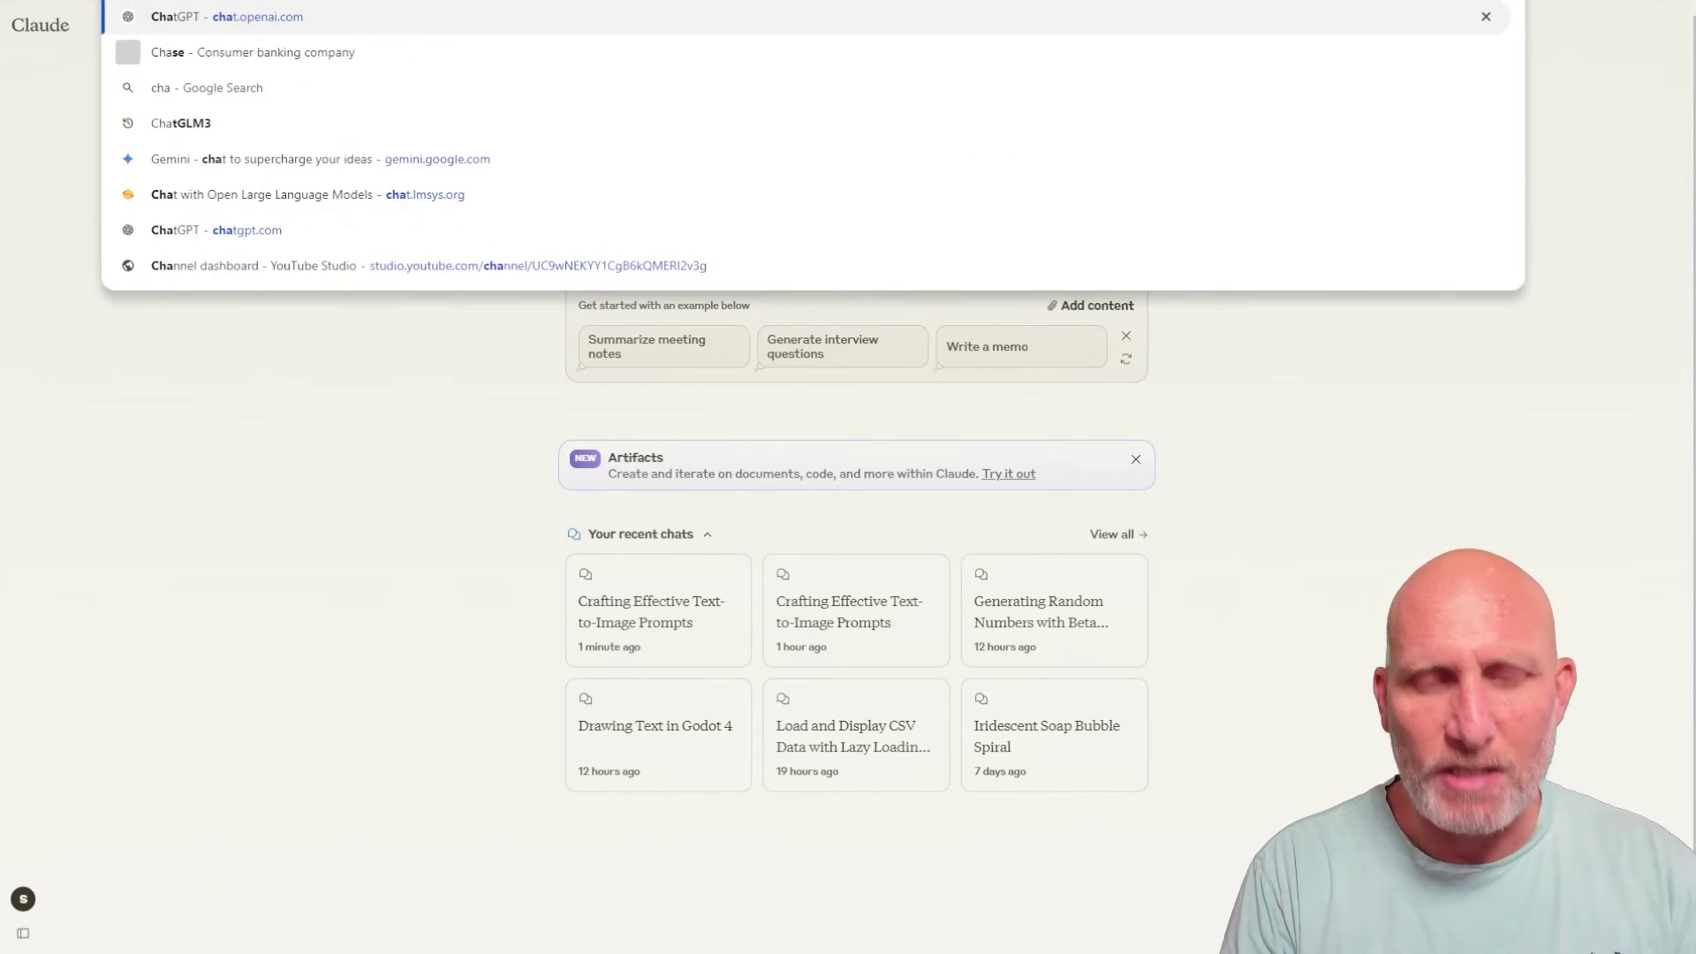
key(Return)
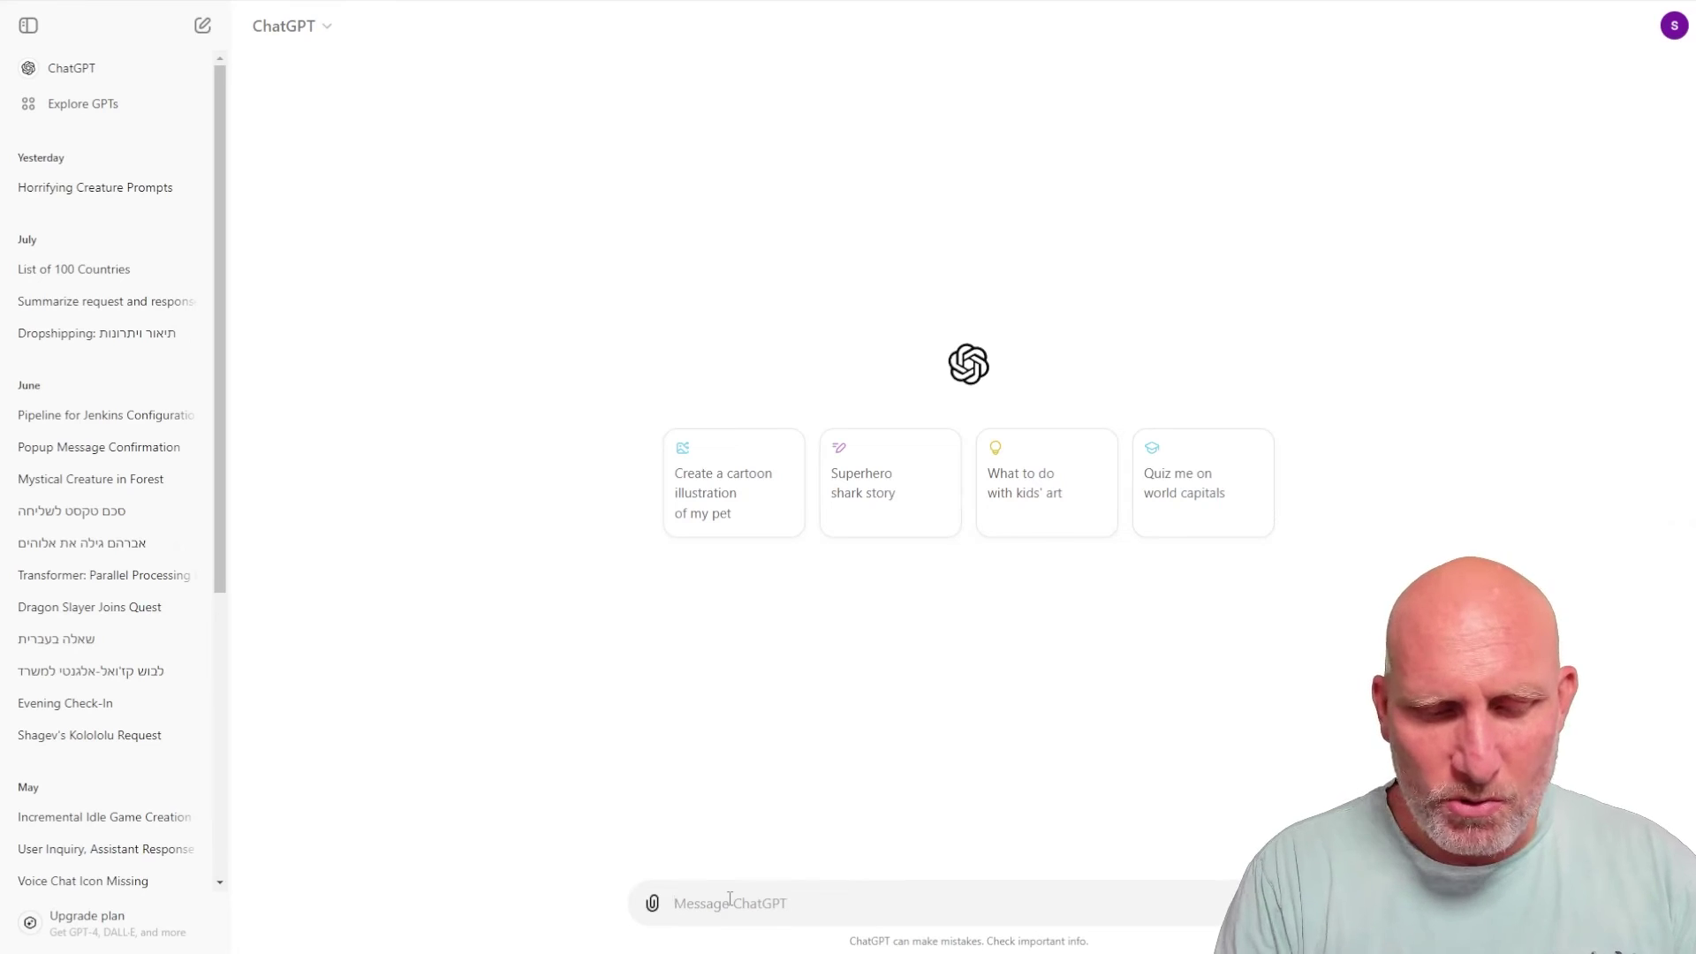
text(generate)
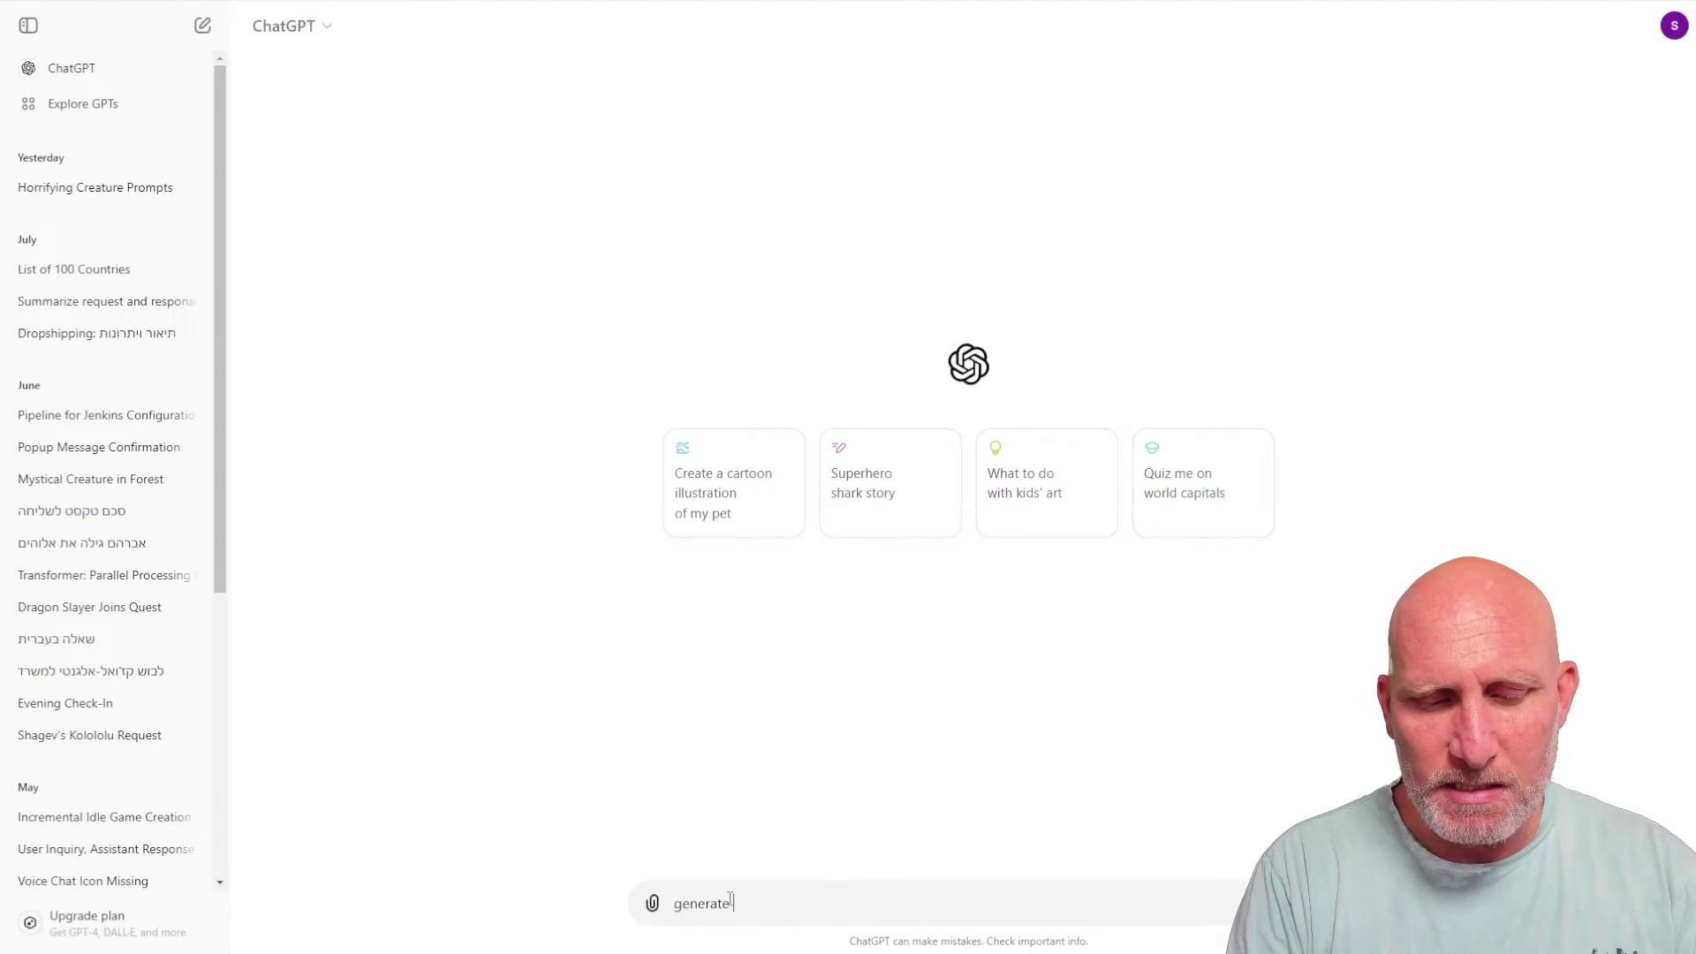
text( a list of key )
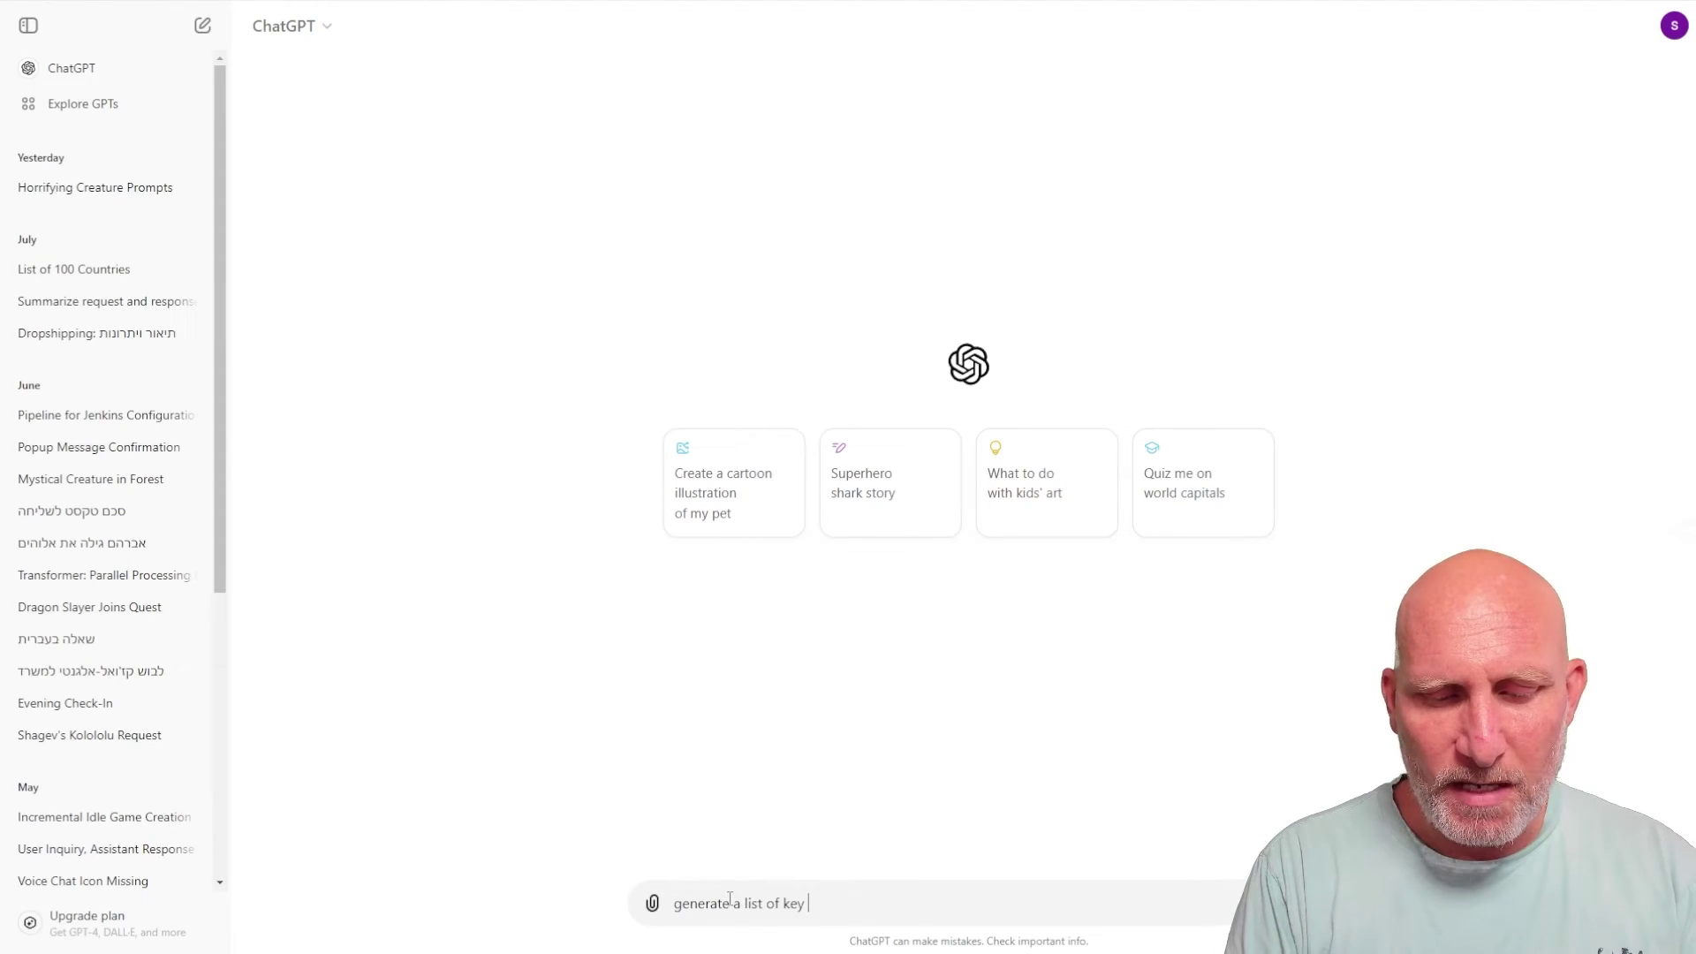
text(things i need to make sure when c)
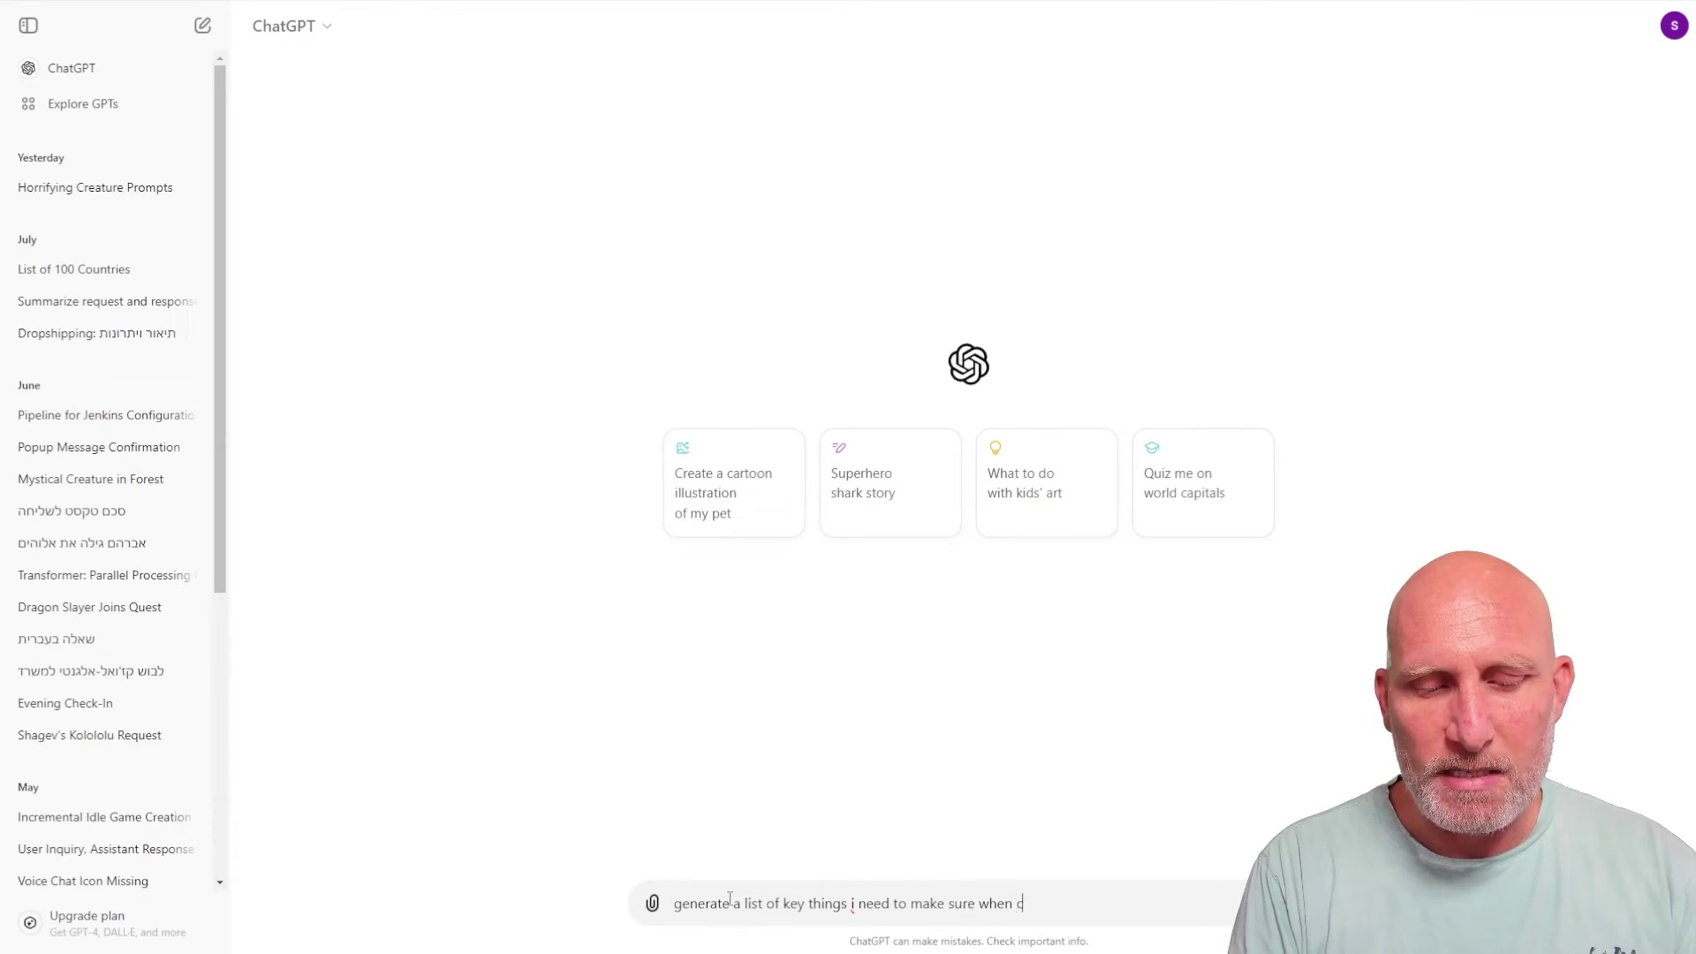
text(reating a good prompt for)
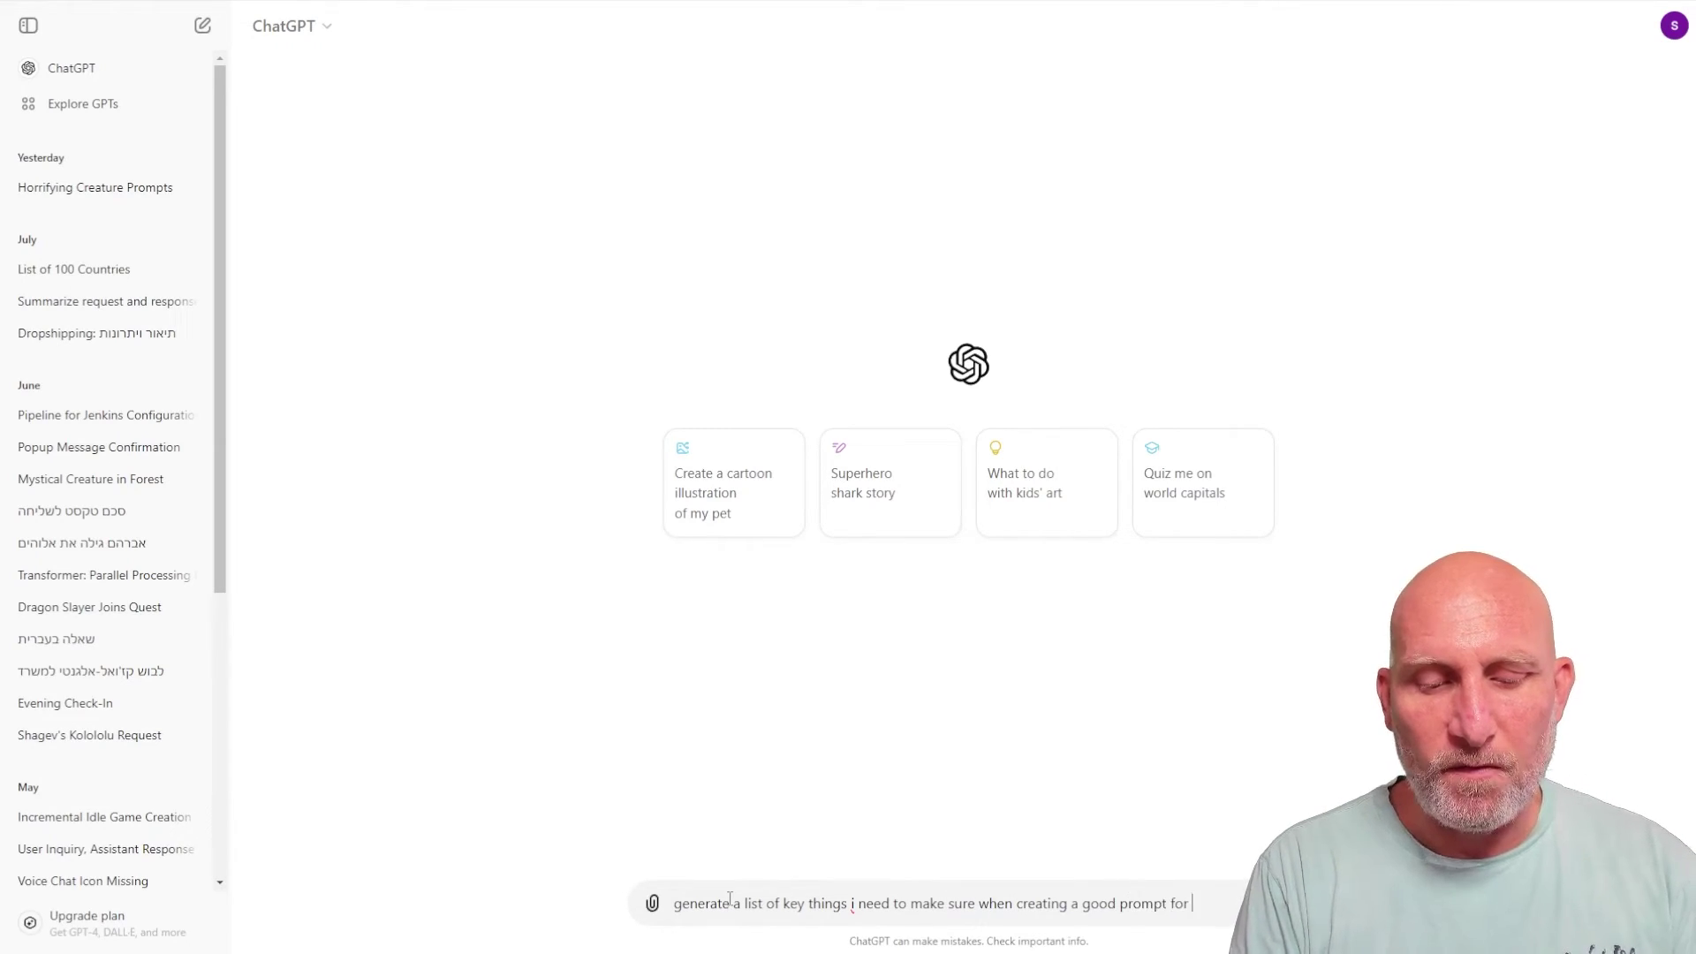
text( a text to image )
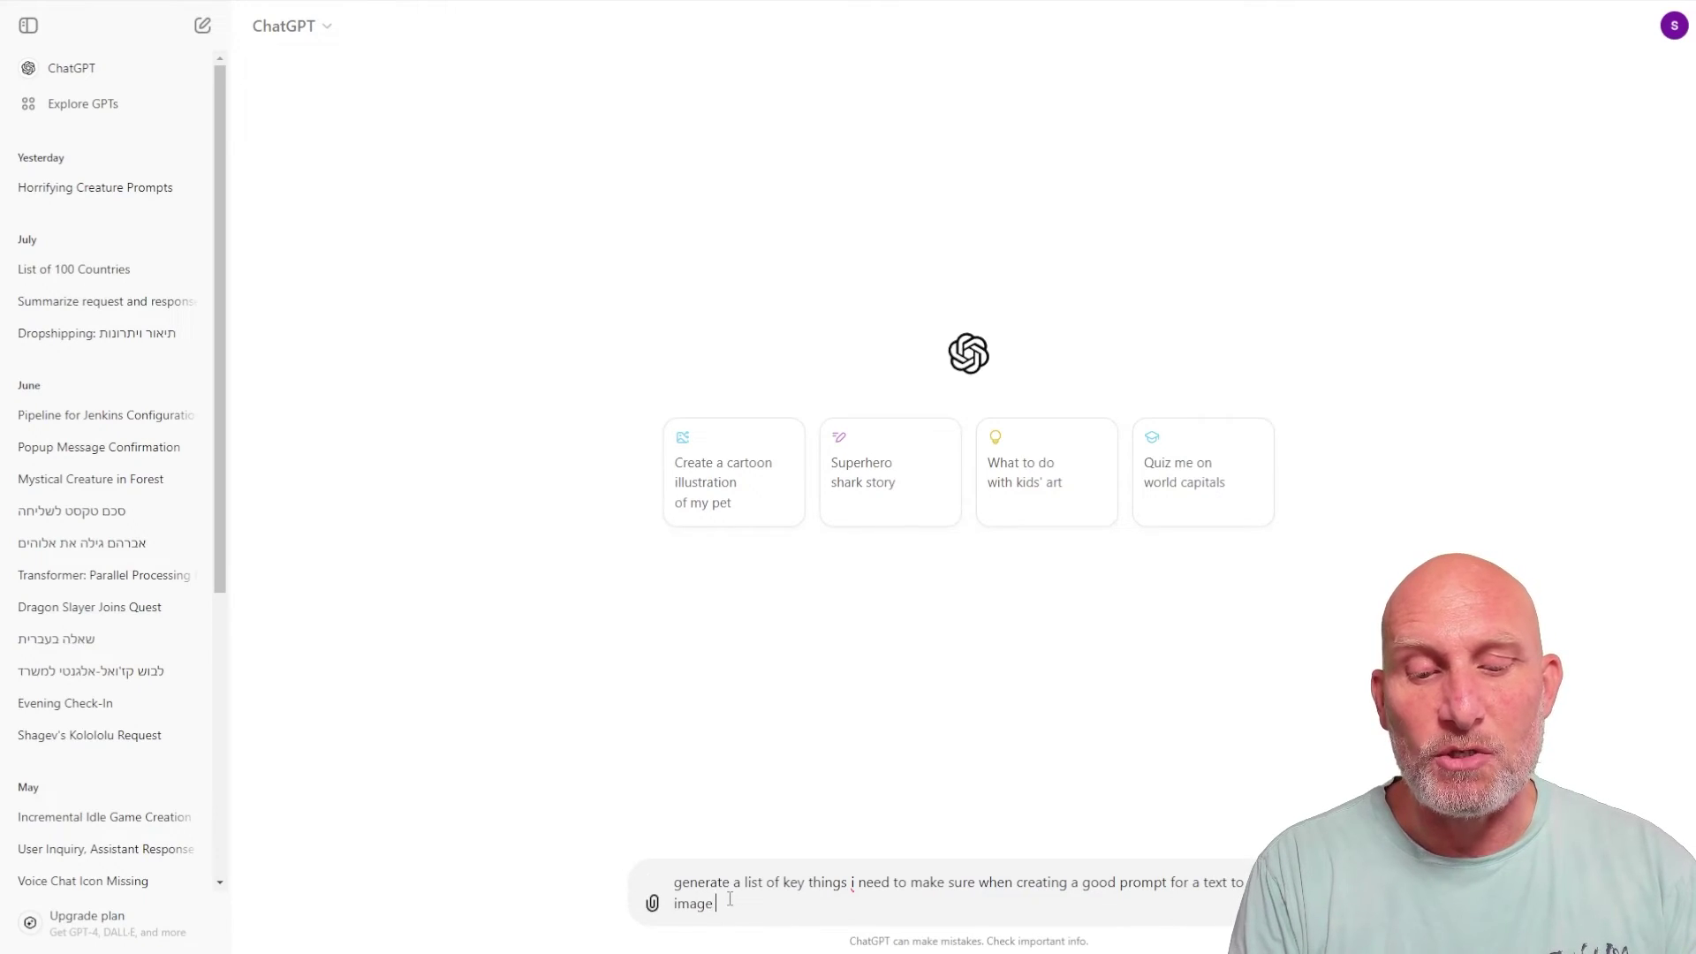
text(model)
key(Return)
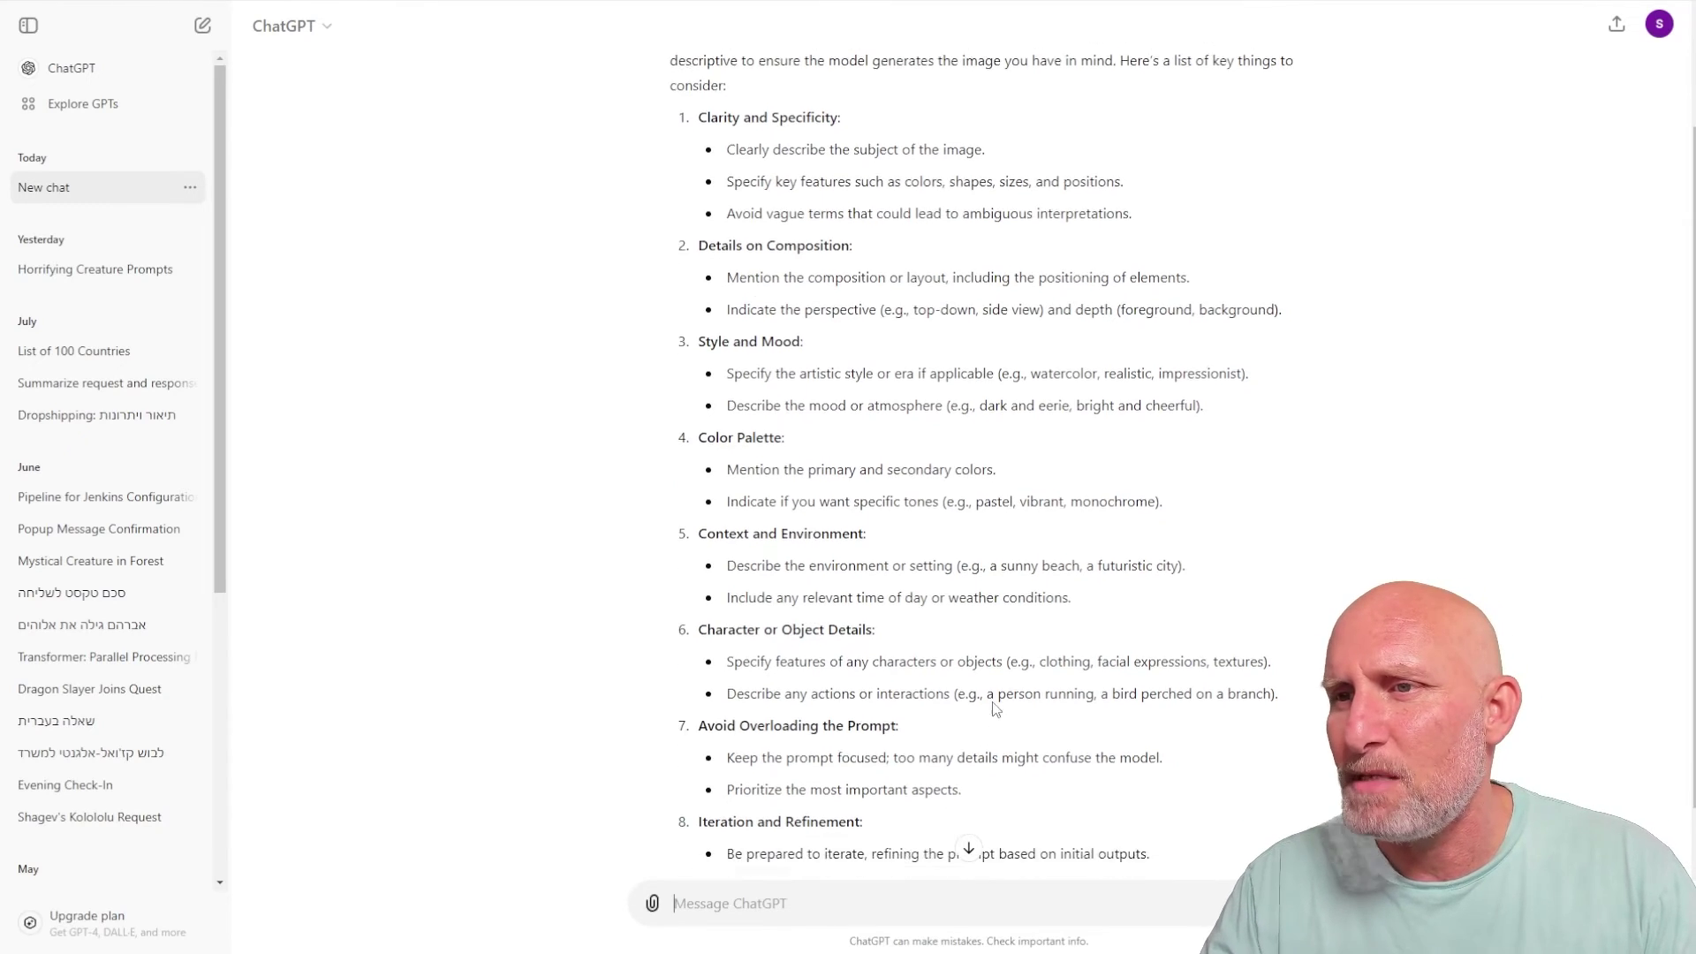
- Ask "based on the above, generate a persona rule or guidelines that will make sure an LLM will follow them when generating a good prompt"
text(based on the above, generate a persona rule or guidelines that will make sure an L)
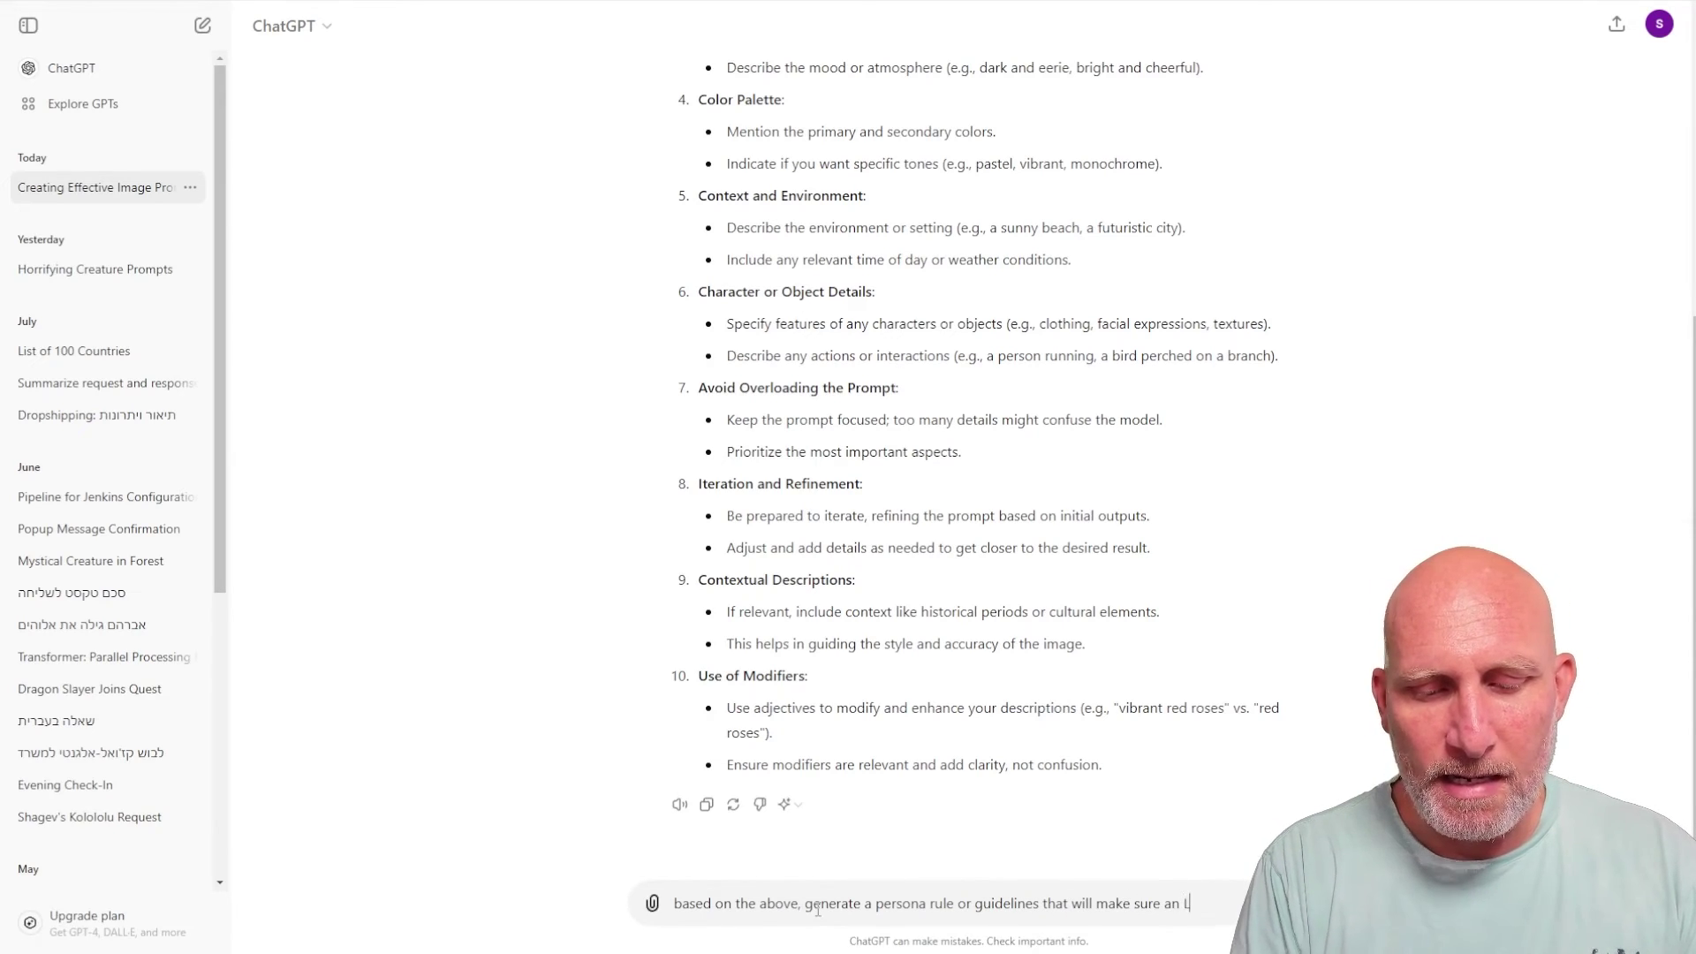
text(llow them when genera)
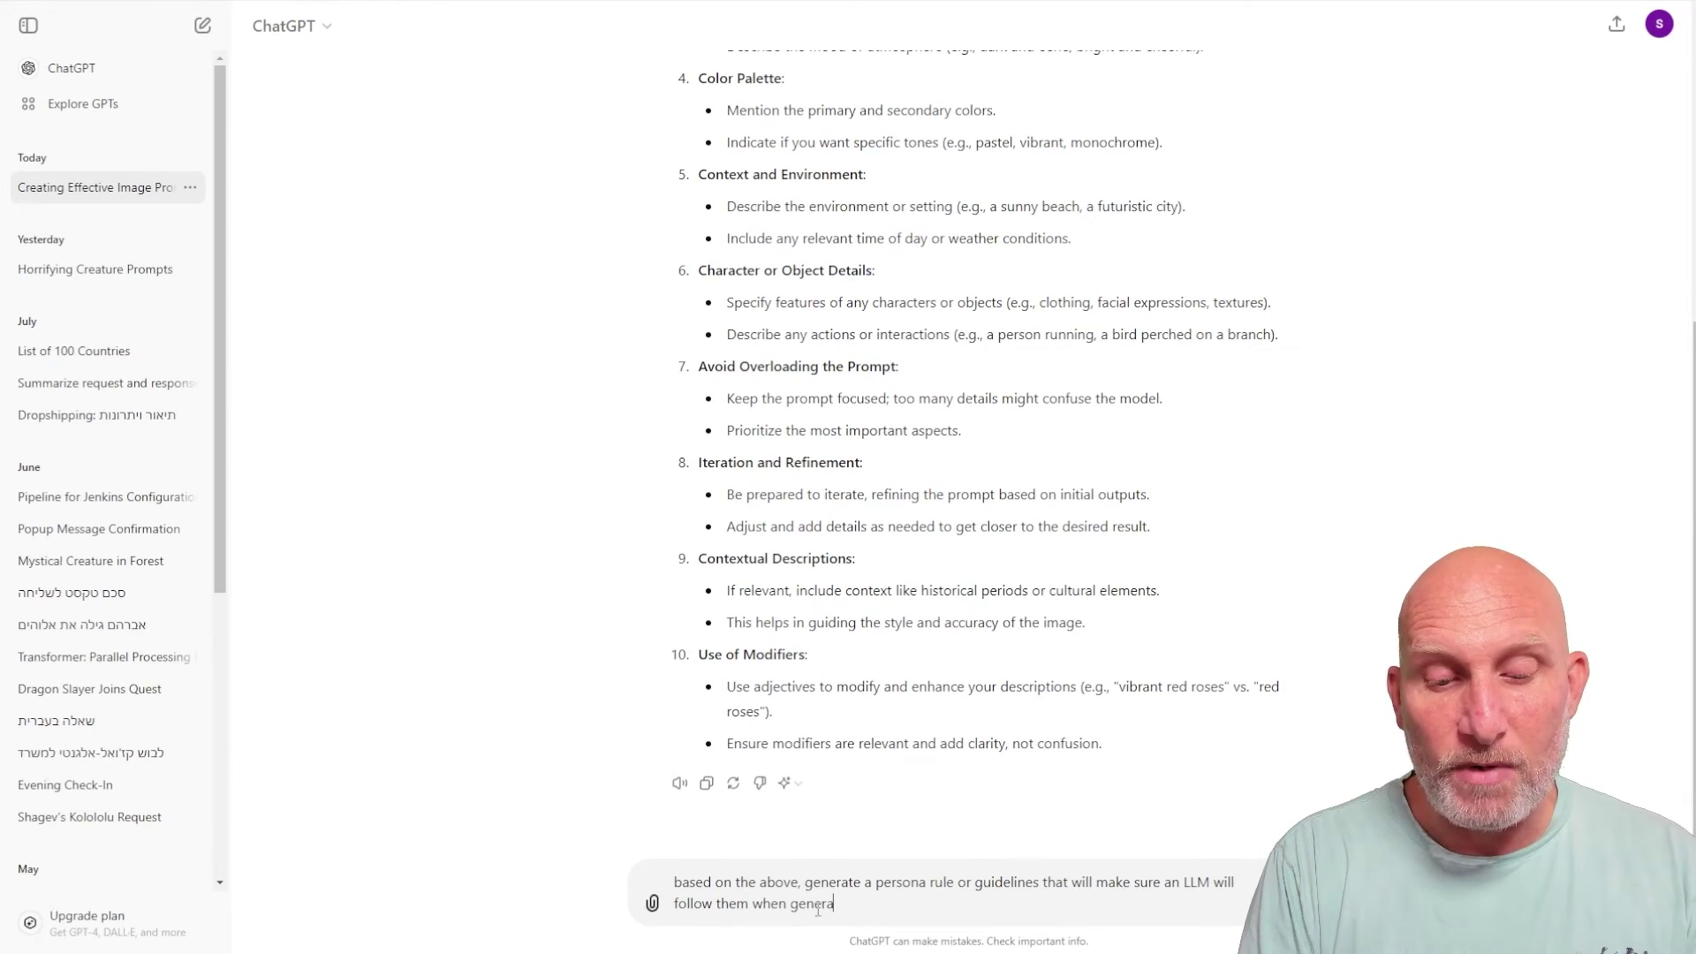
text(ting a good promp)
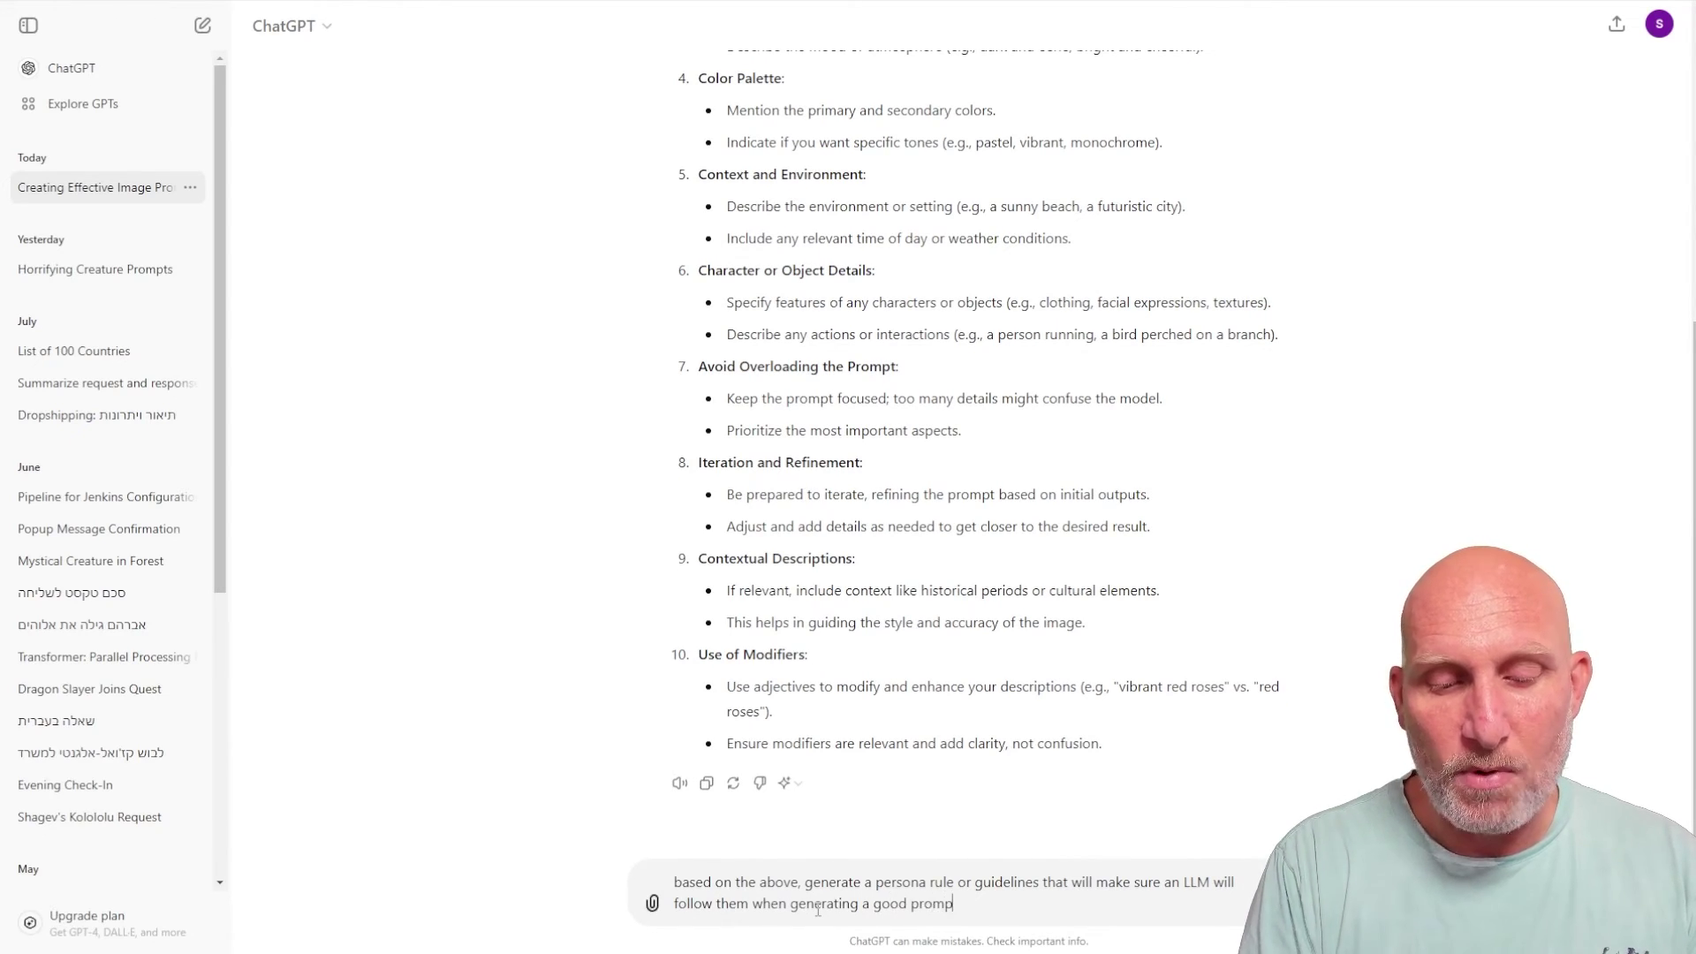
text(t)
key(Return)
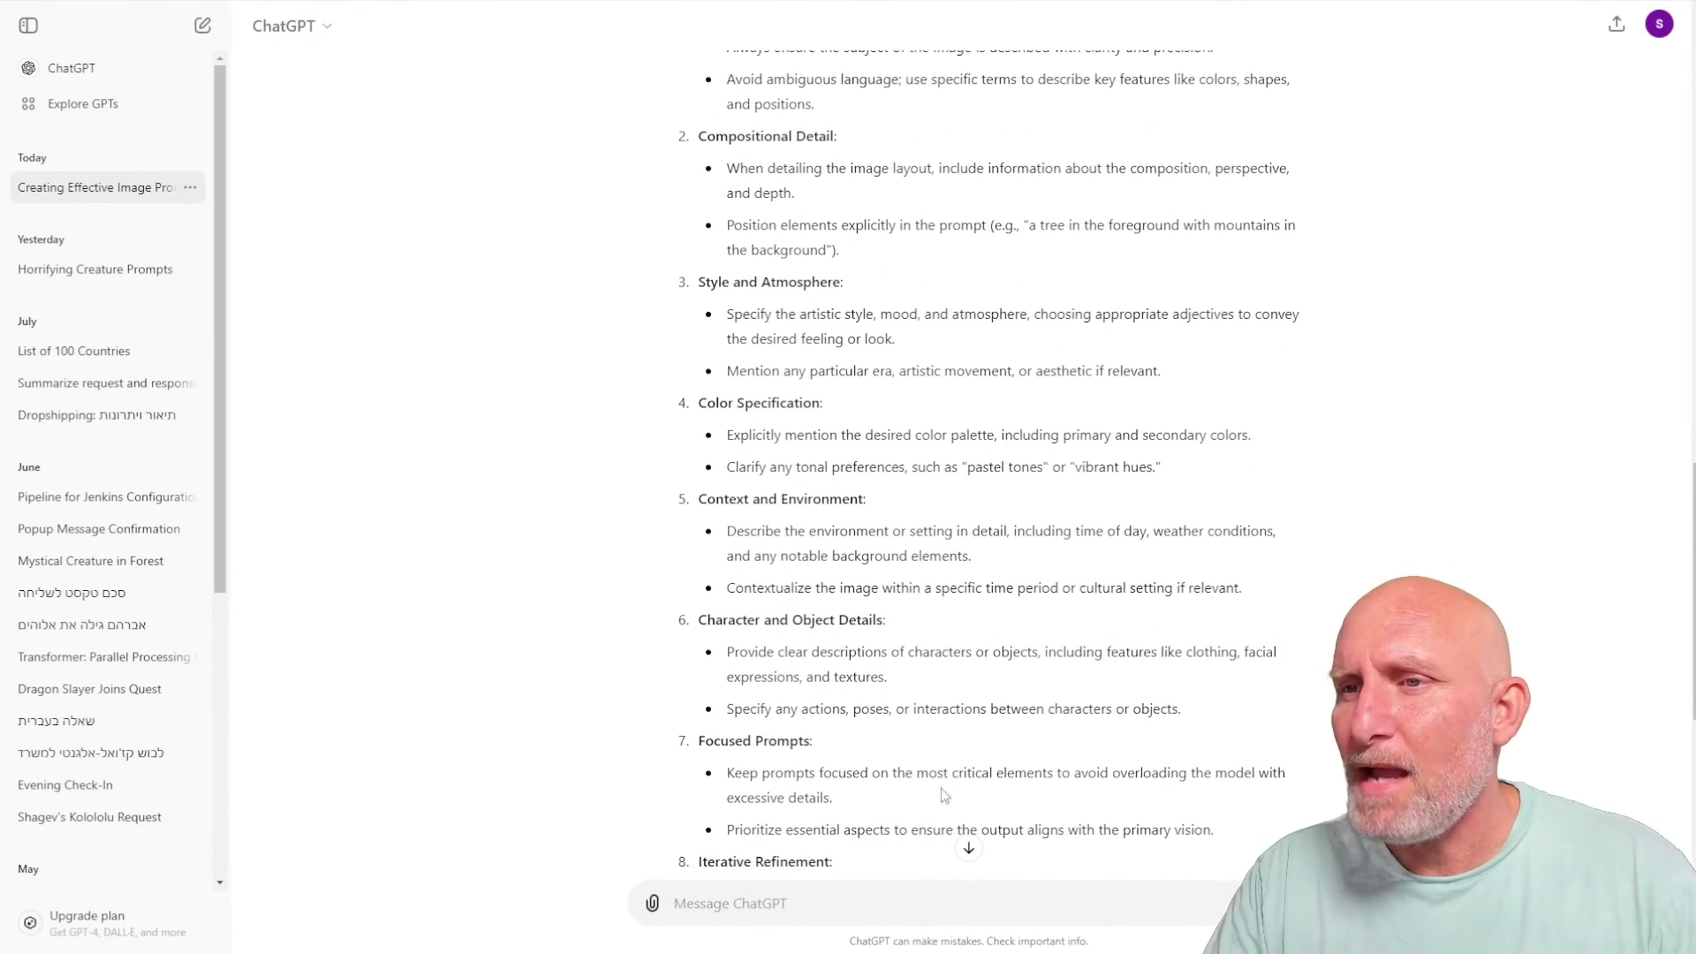
scroll(939, 746, up, 8)
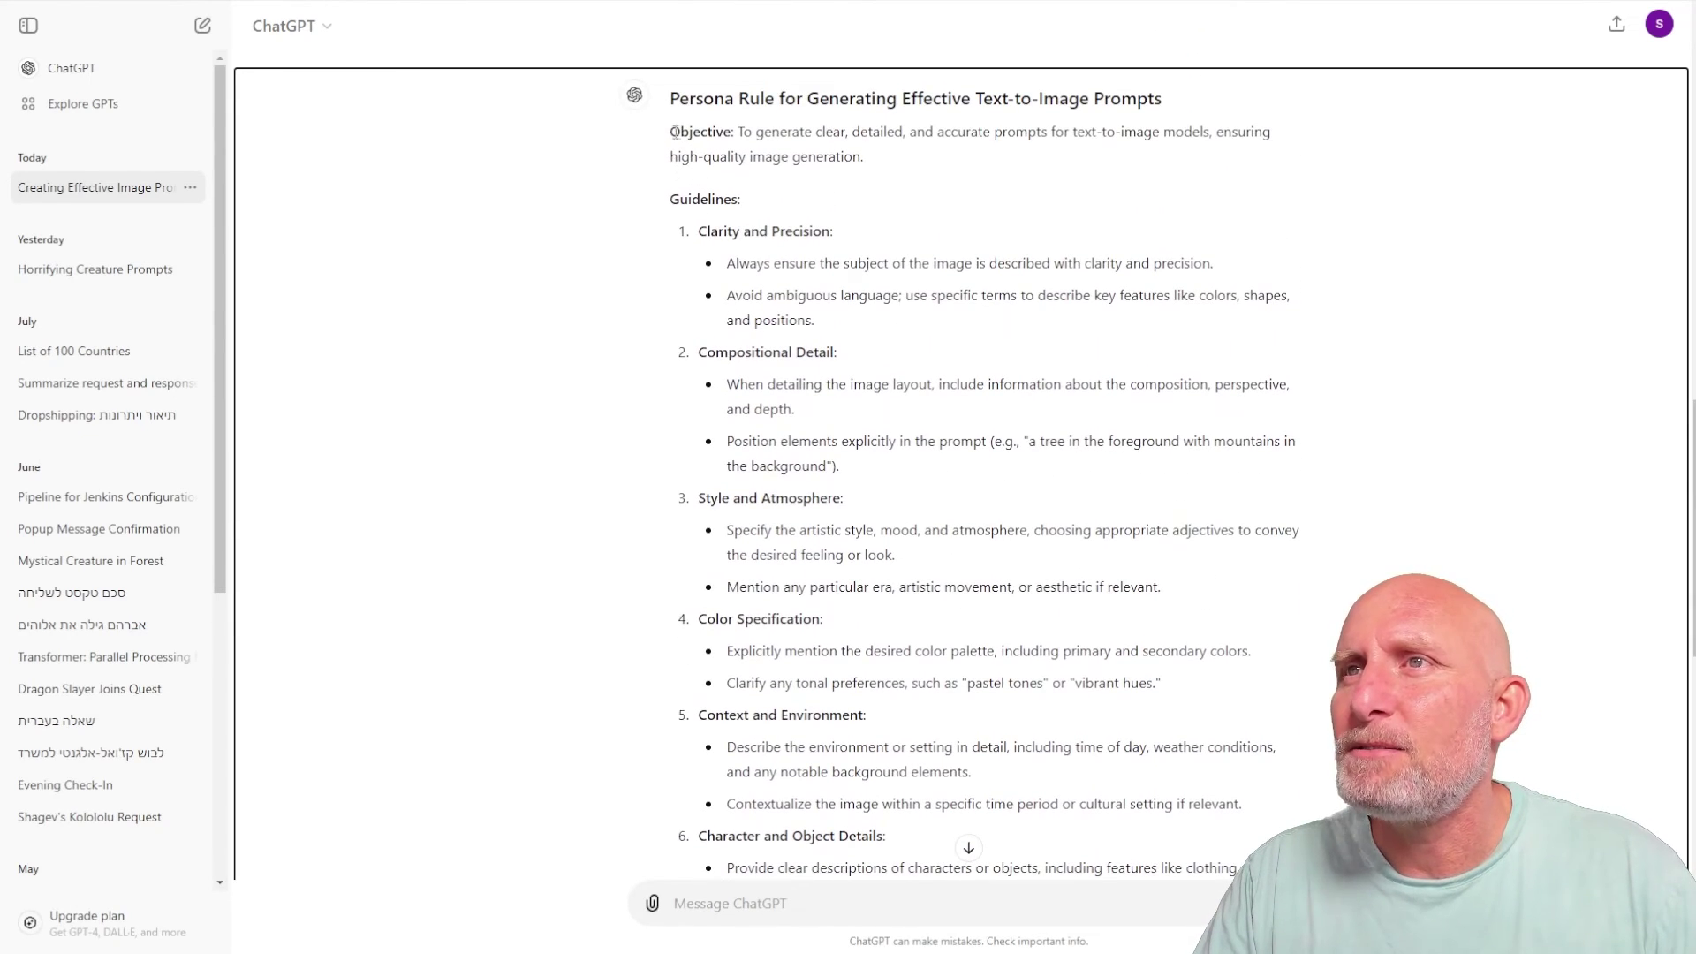
- Copy the persona guidelines from ChatGPT and paste them over the system prompt of the Ollama Generate Advance node in ComfyUI
drag(677, 130, 1237, 870)
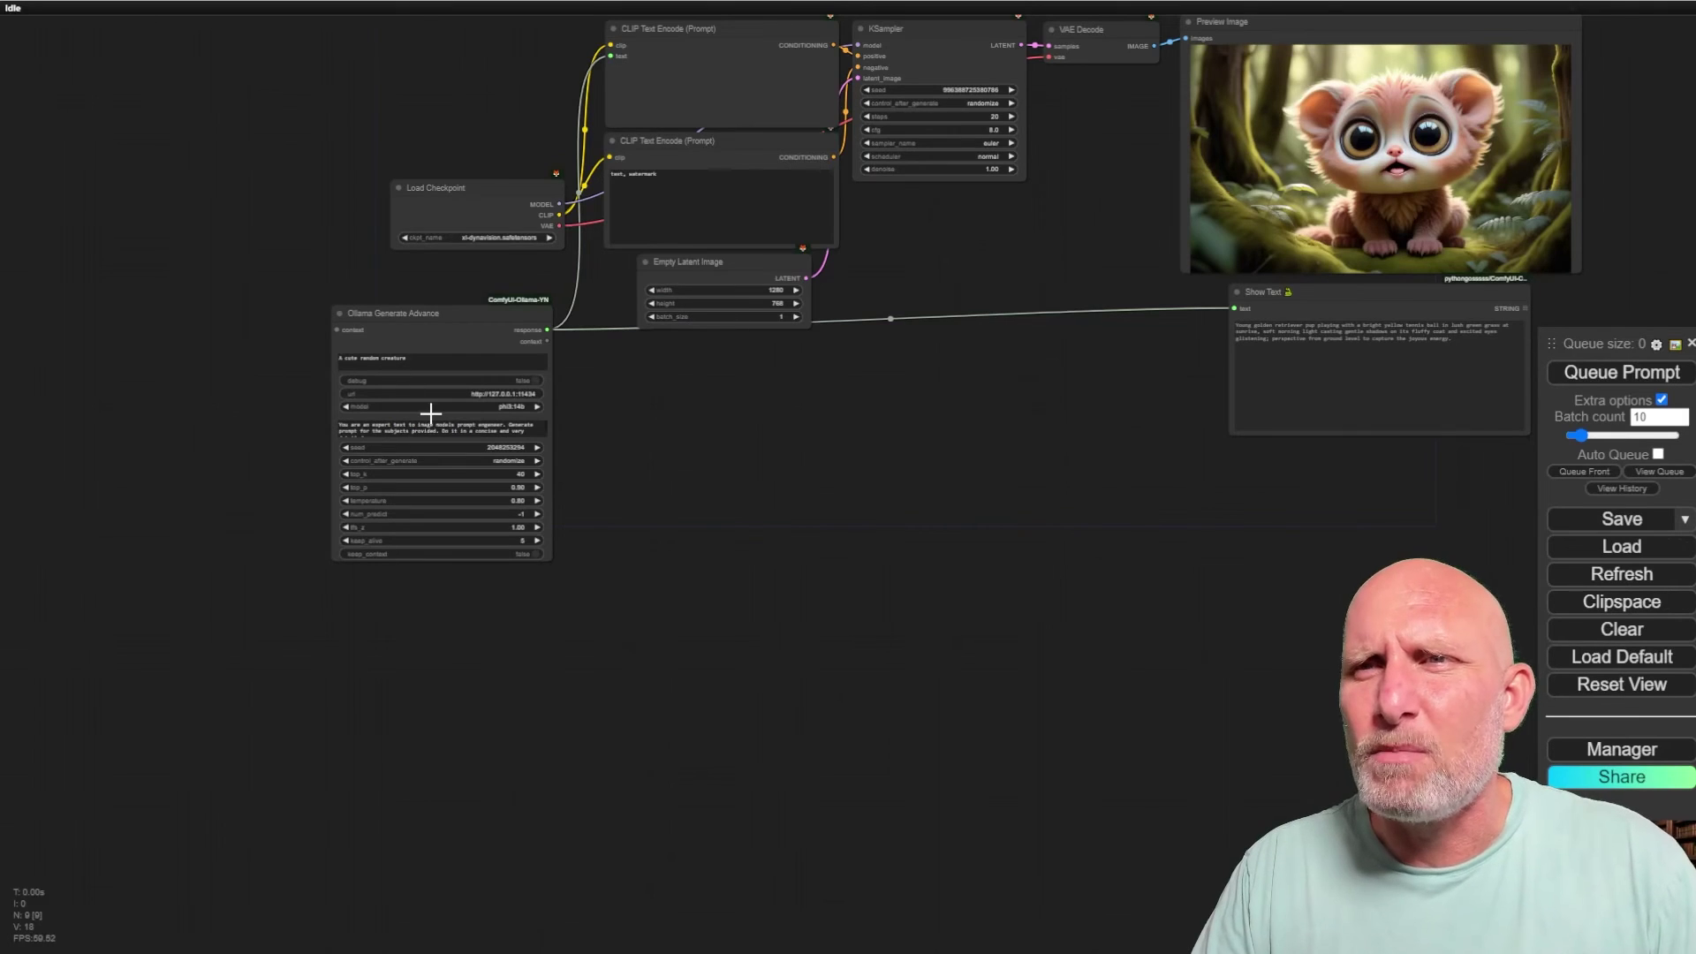
scroll(707, 517, up, 8)
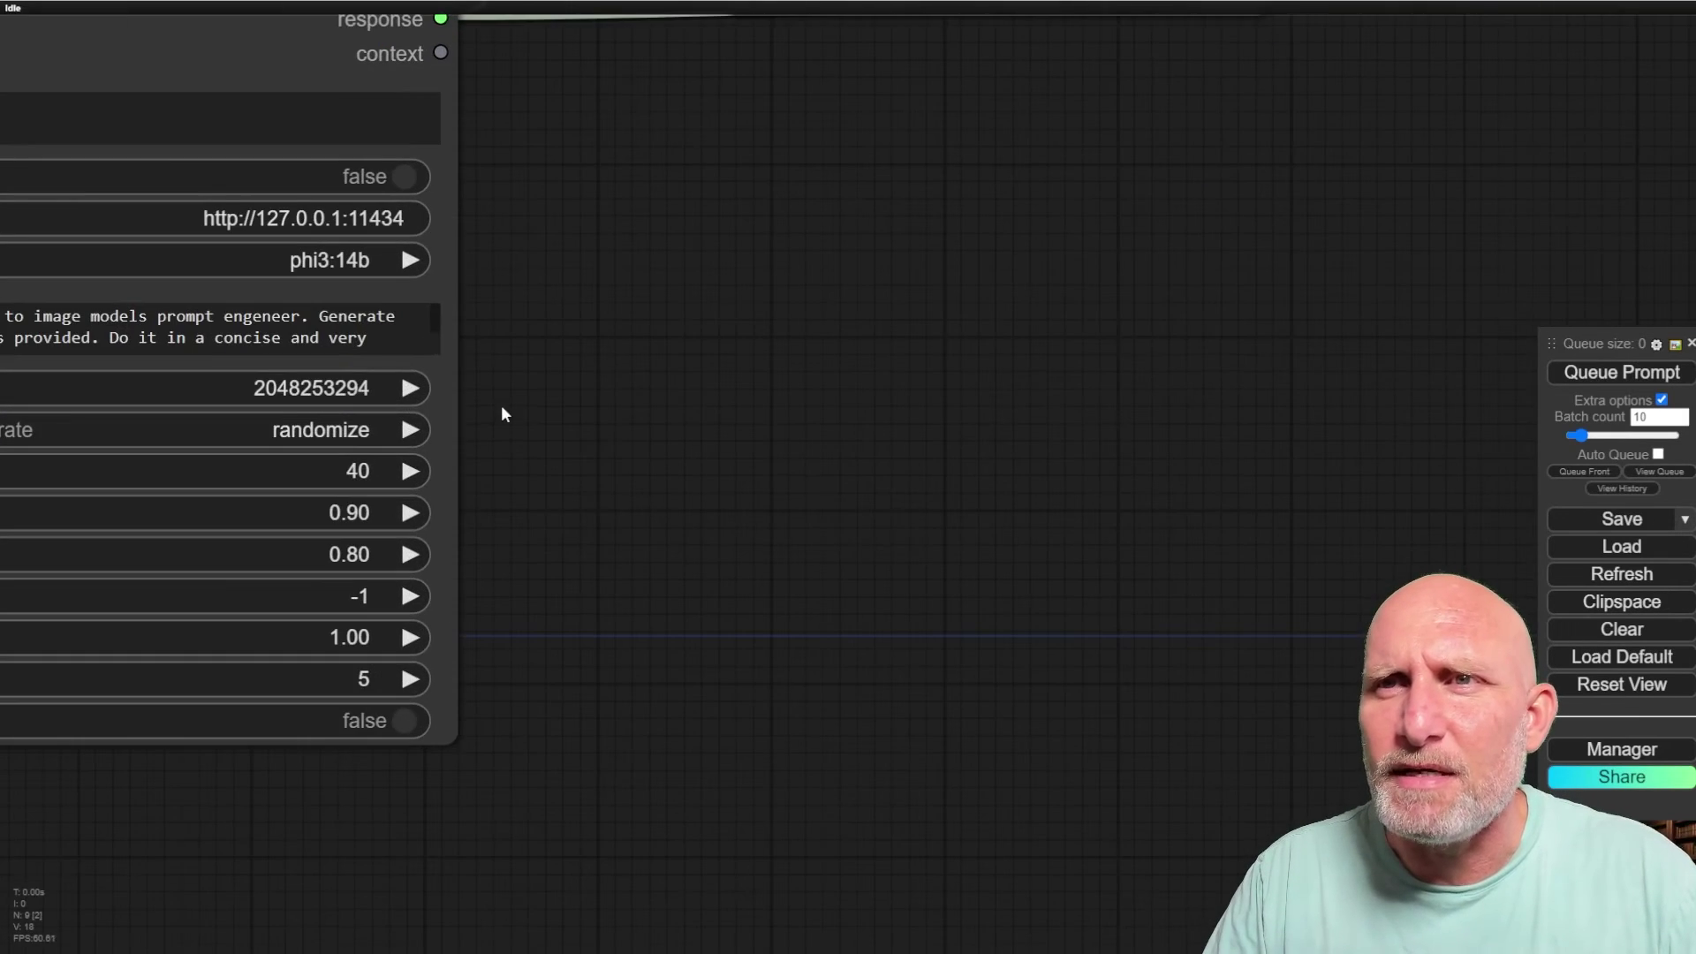
drag(504, 409, 1016, 436)
click(765, 408)
key(ctrl+a)
key(ctrl+v)
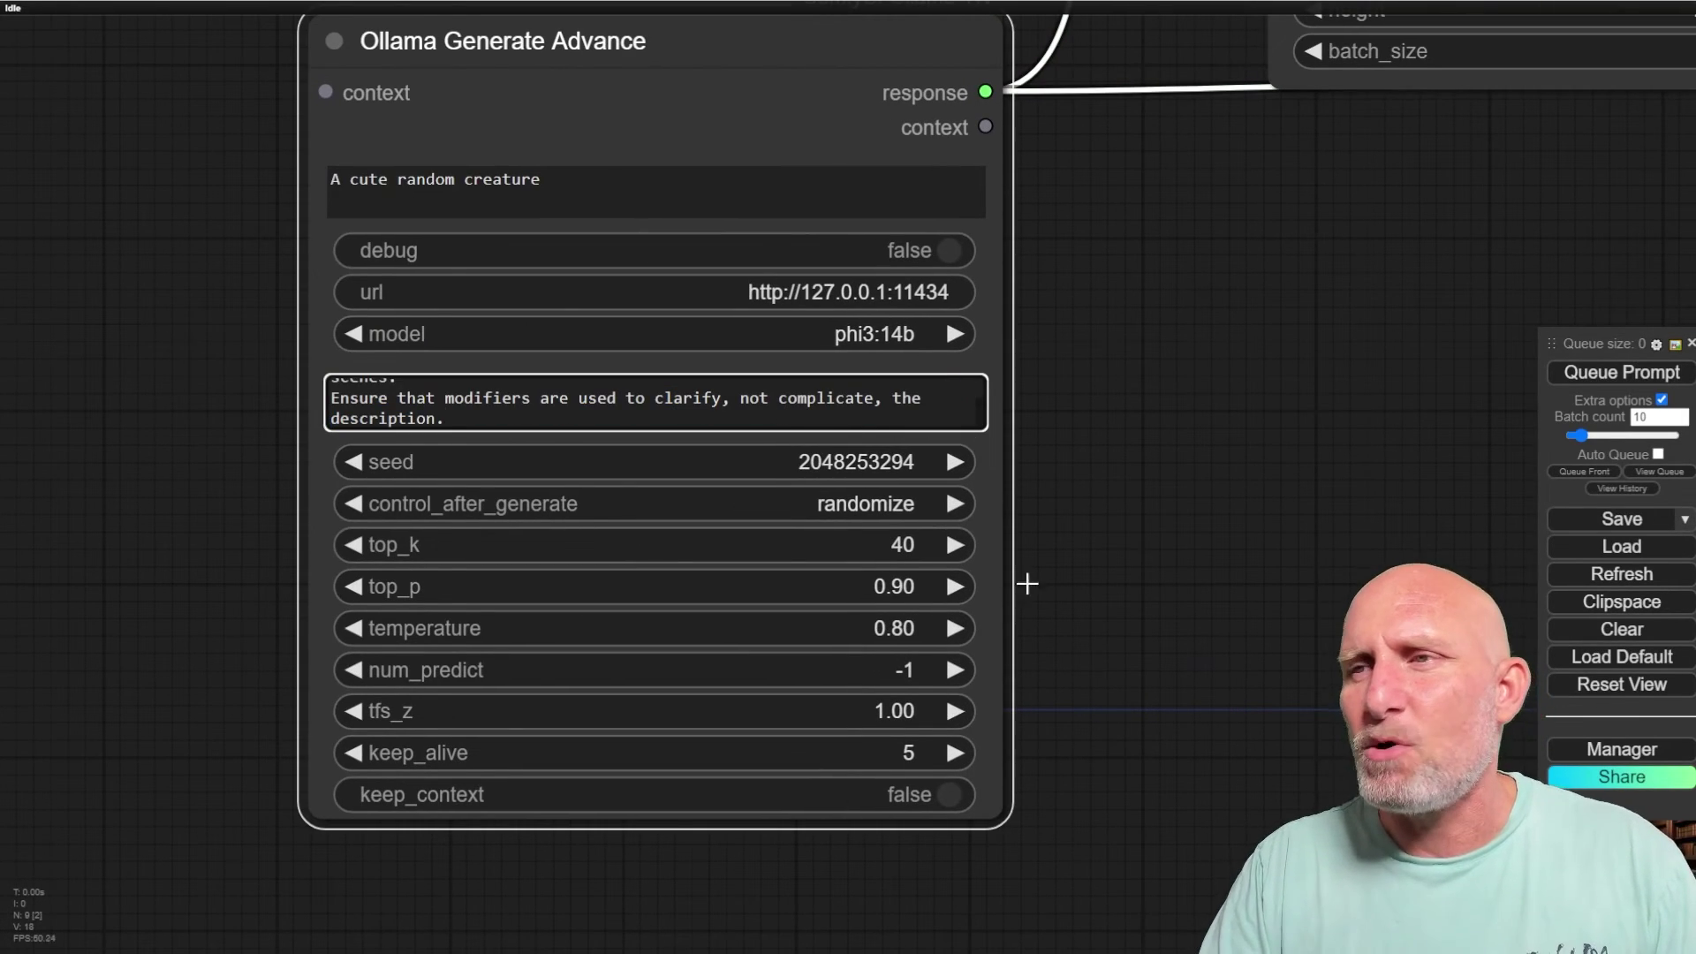
- Replace the Ollama Generate Advance prompt with "a portrait photo"
scroll(1211, 390, down, 7)
drag(1211, 389, 1166, 482)
double_click(783, 352)
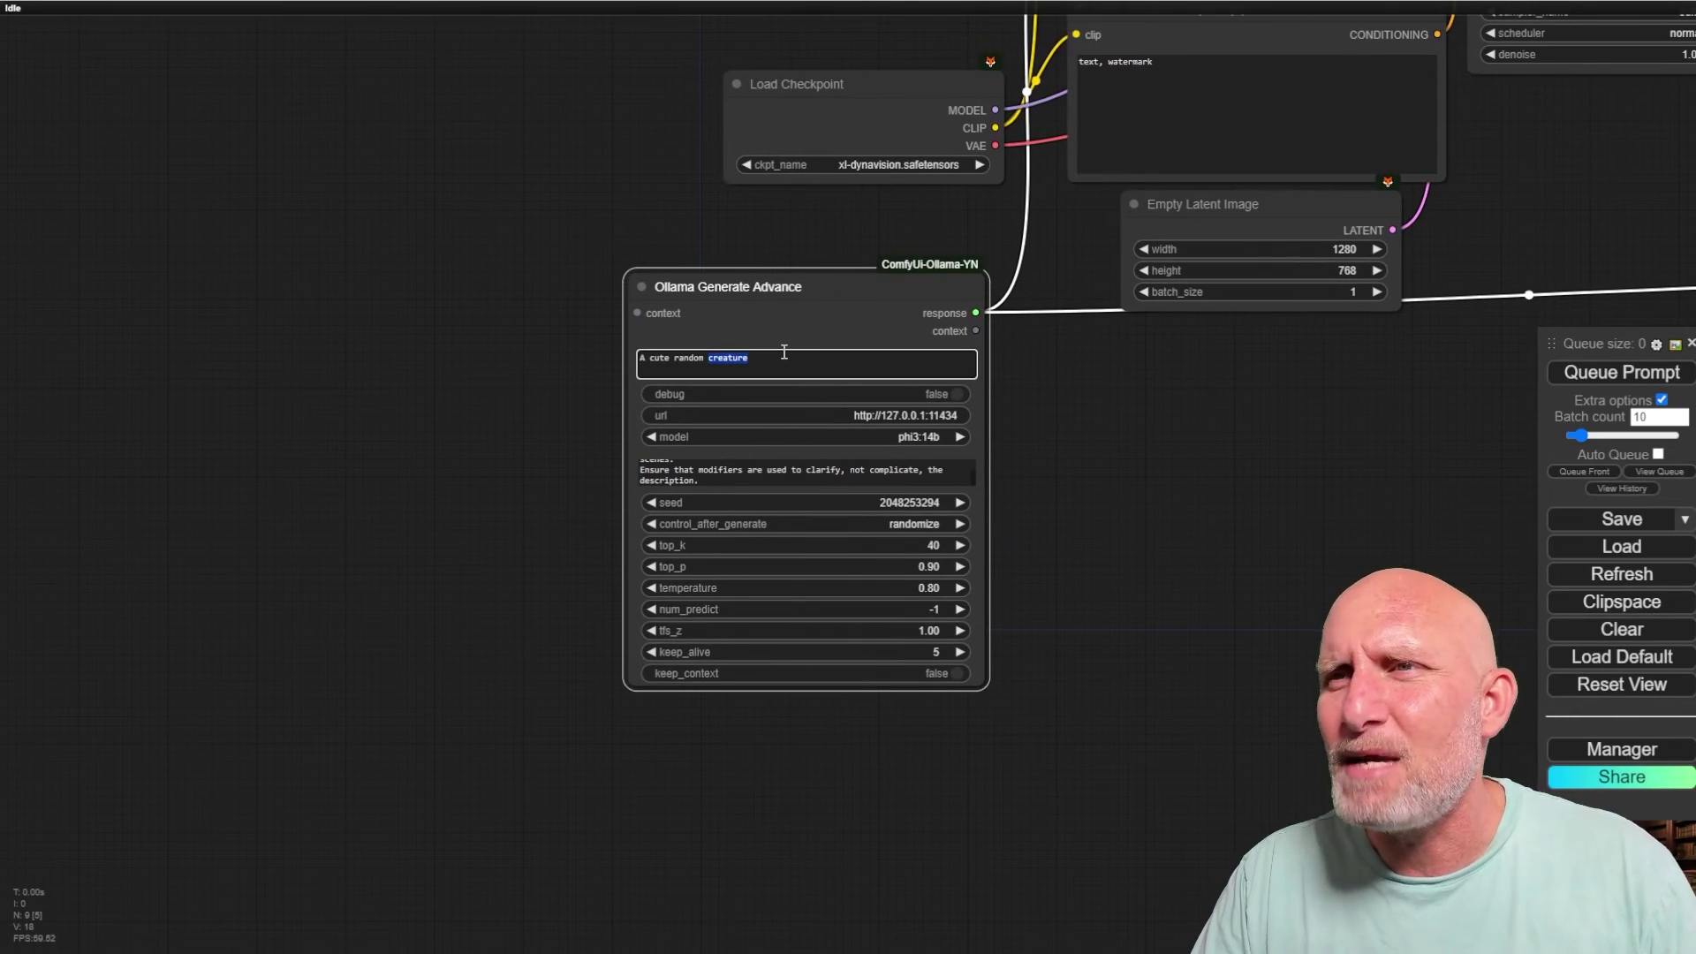
key(ctrl+a)
text(a)
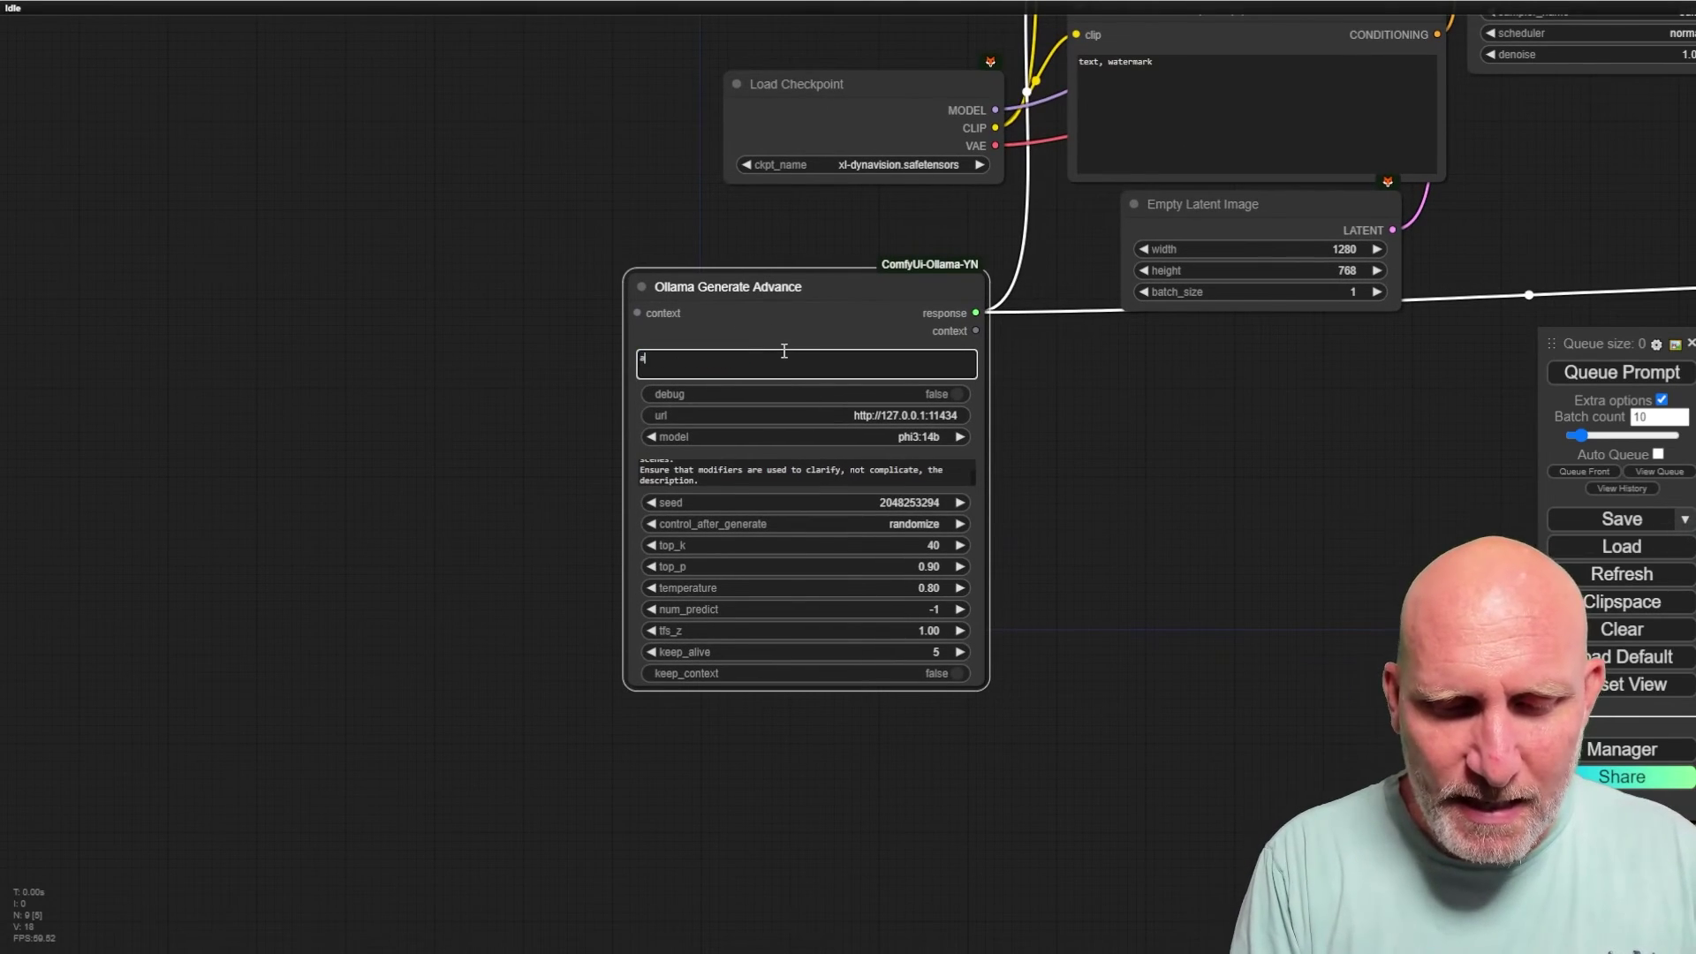
text( portriat)
key(ctrl+shift+Left)
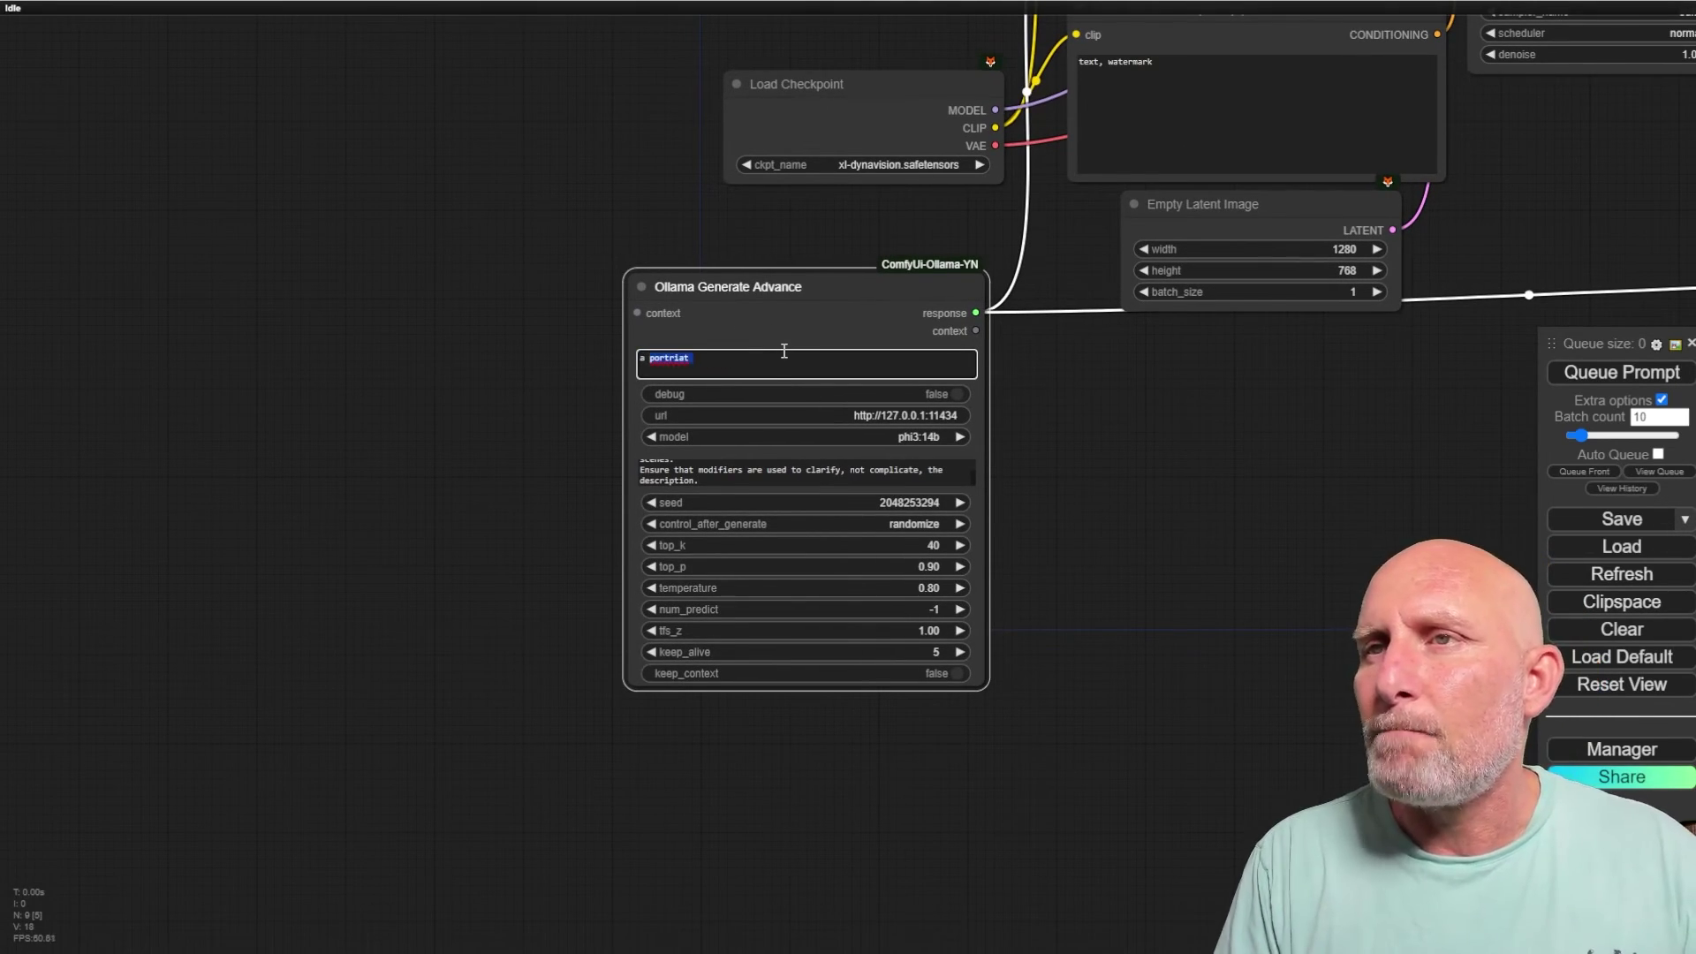
text(port)
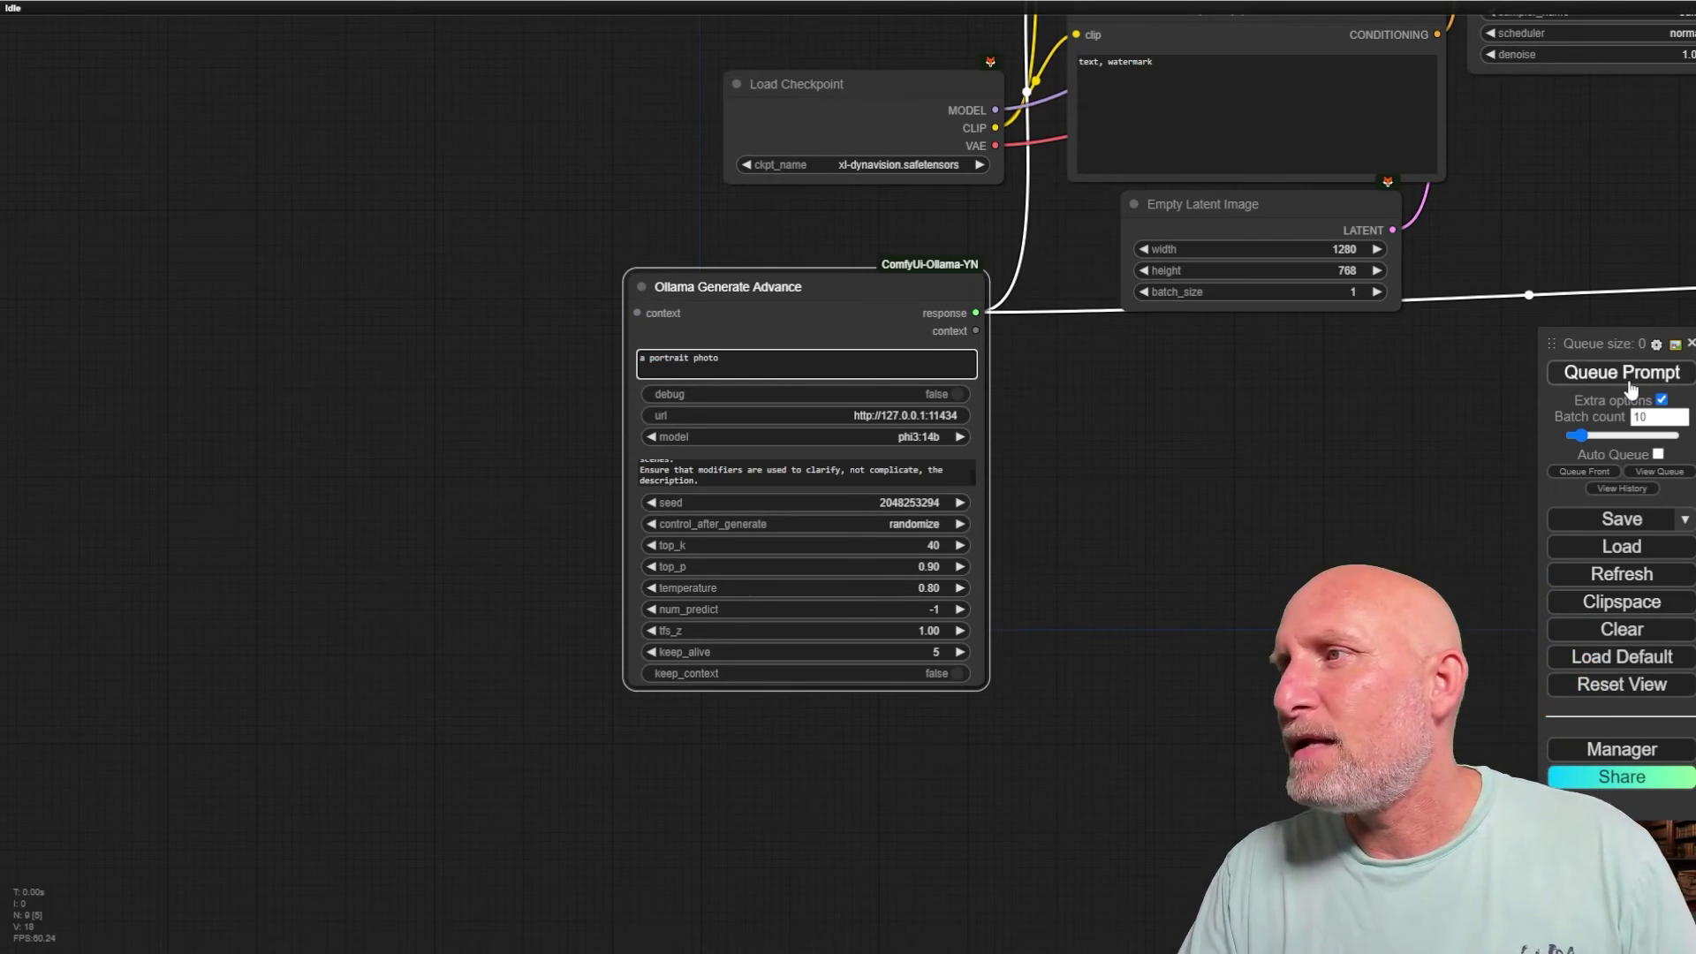
- Disable the extra queue options, then run the workflow once and review the generated prompt text and portrait image
click(1661, 400)
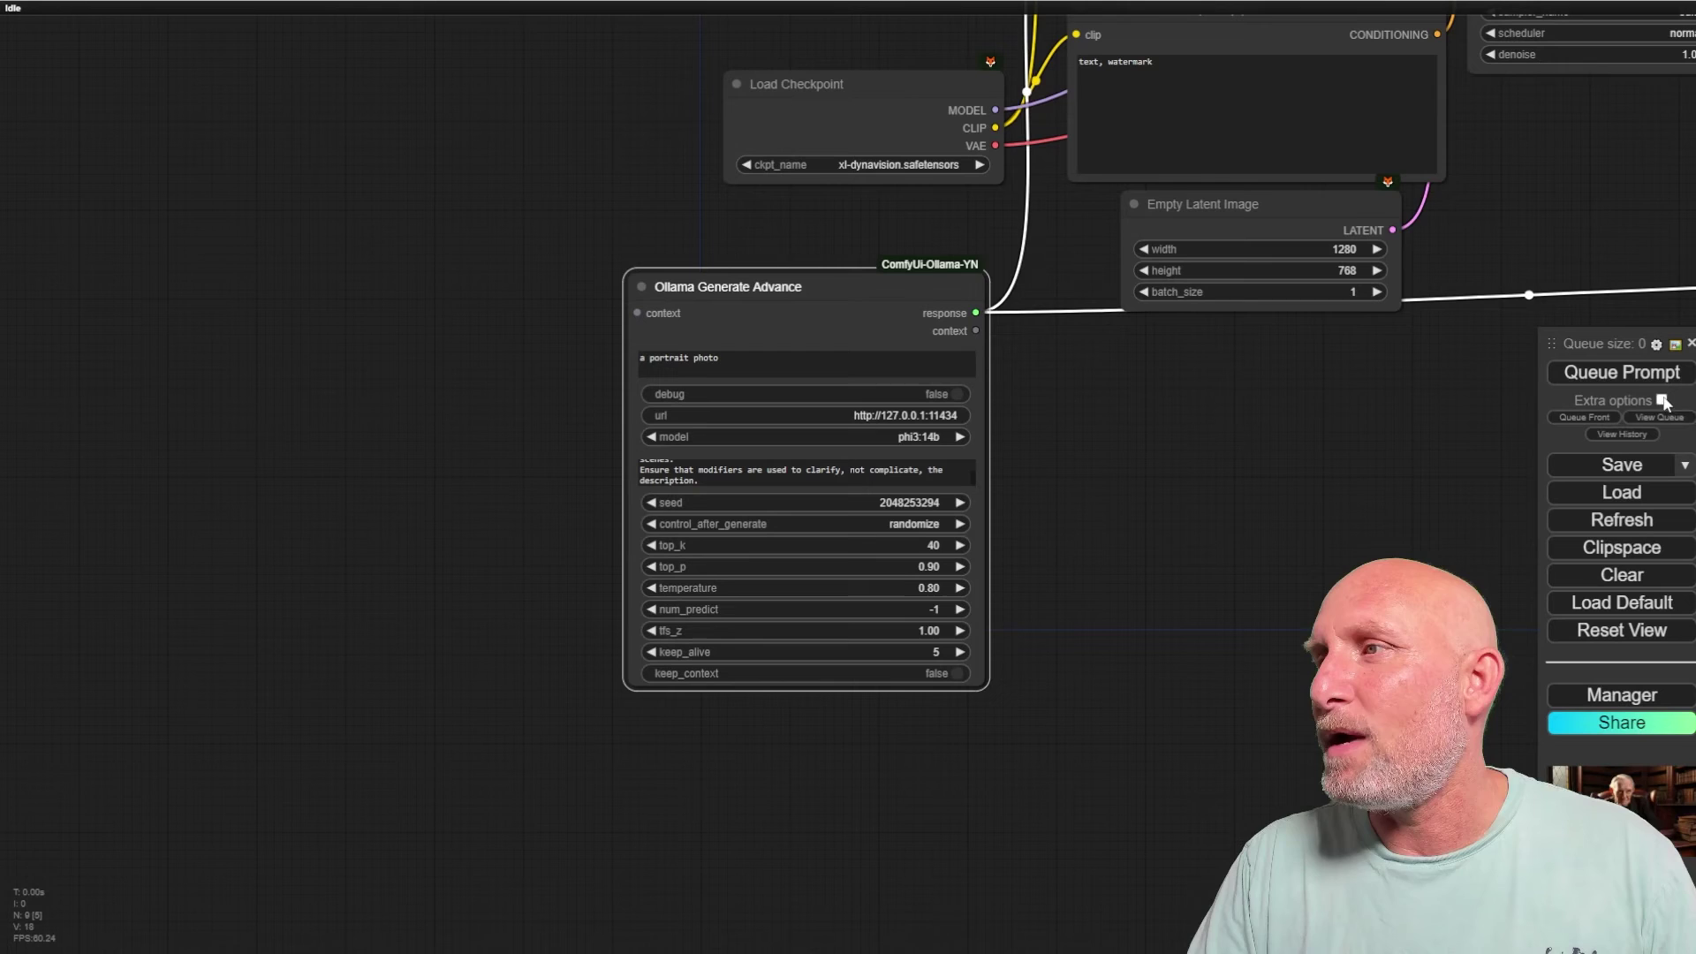
click(1622, 372)
drag(1348, 424, 650, 509)
scroll(647, 503, right, 9)
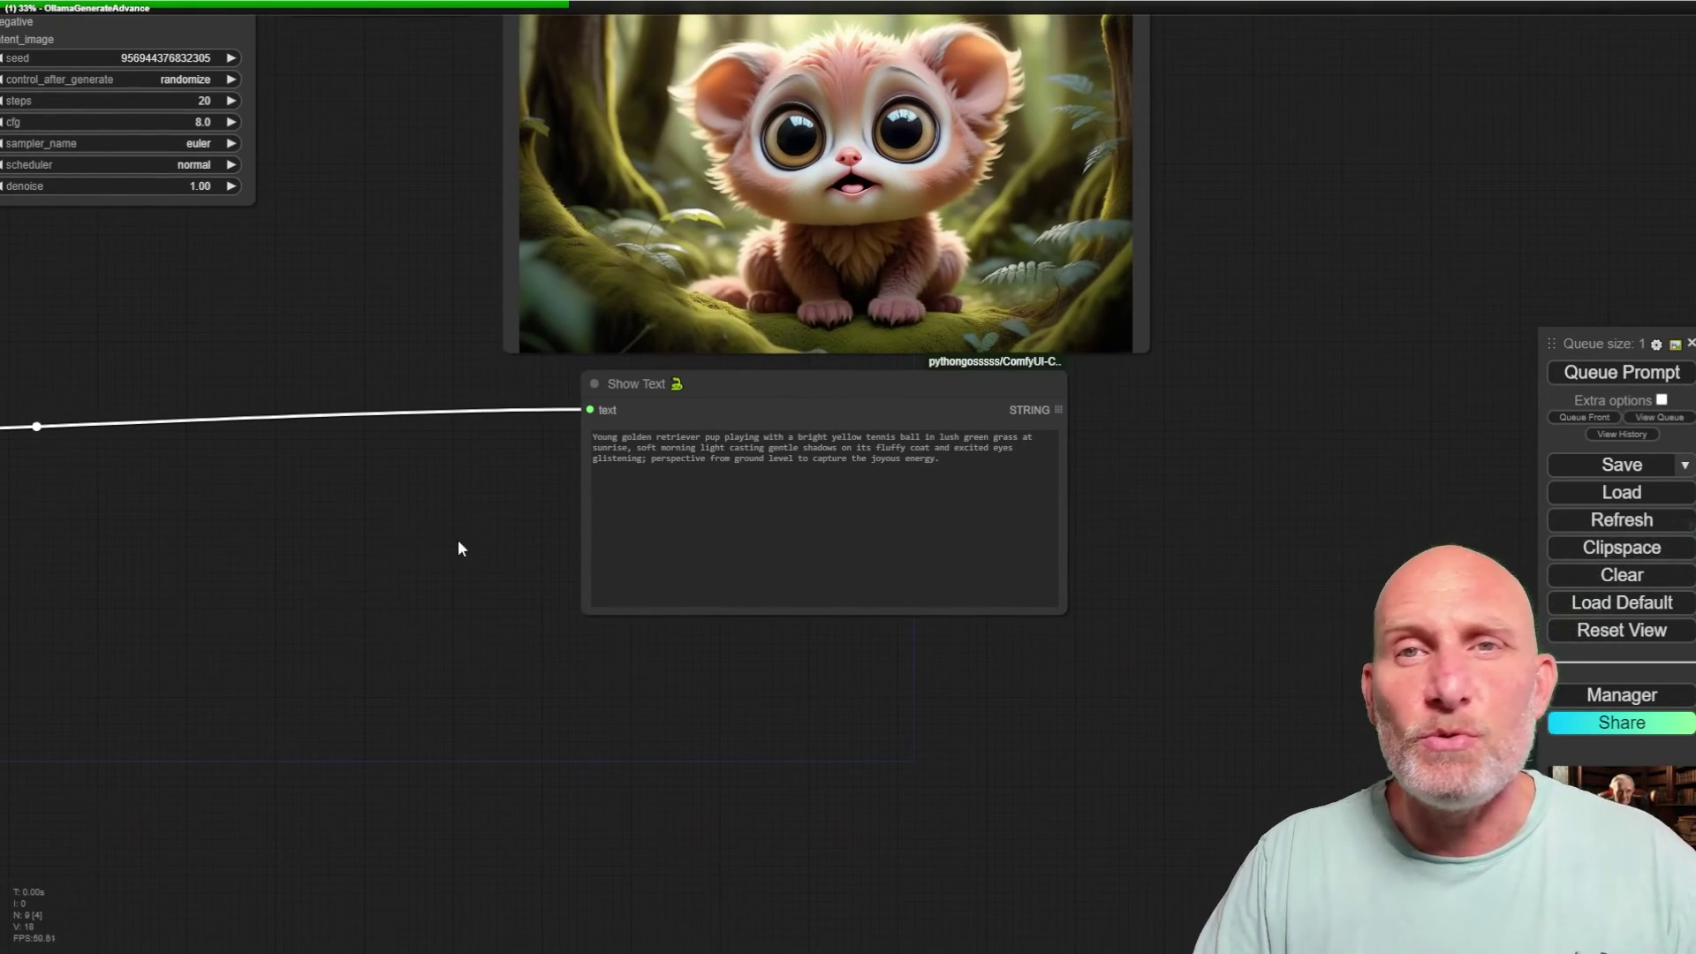
scroll(915, 412, up, 8)
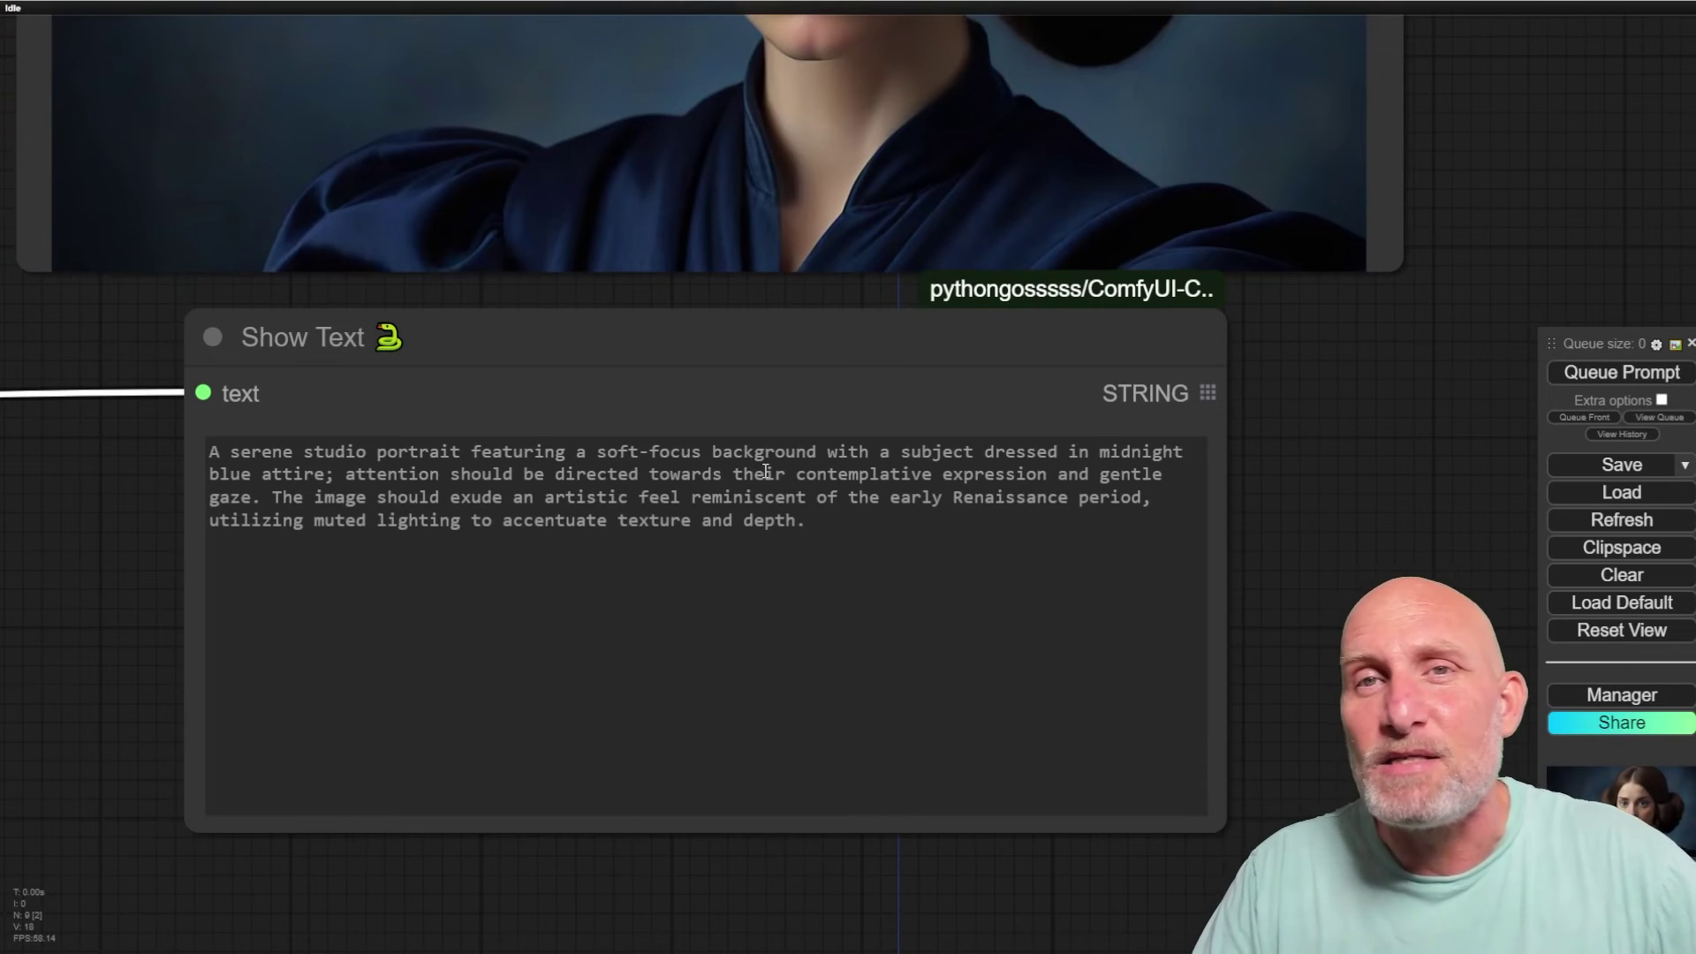
scroll(1325, 469, down, 6)
scroll(1449, 252, down, 4)
scroll(1297, 401, up, 6)
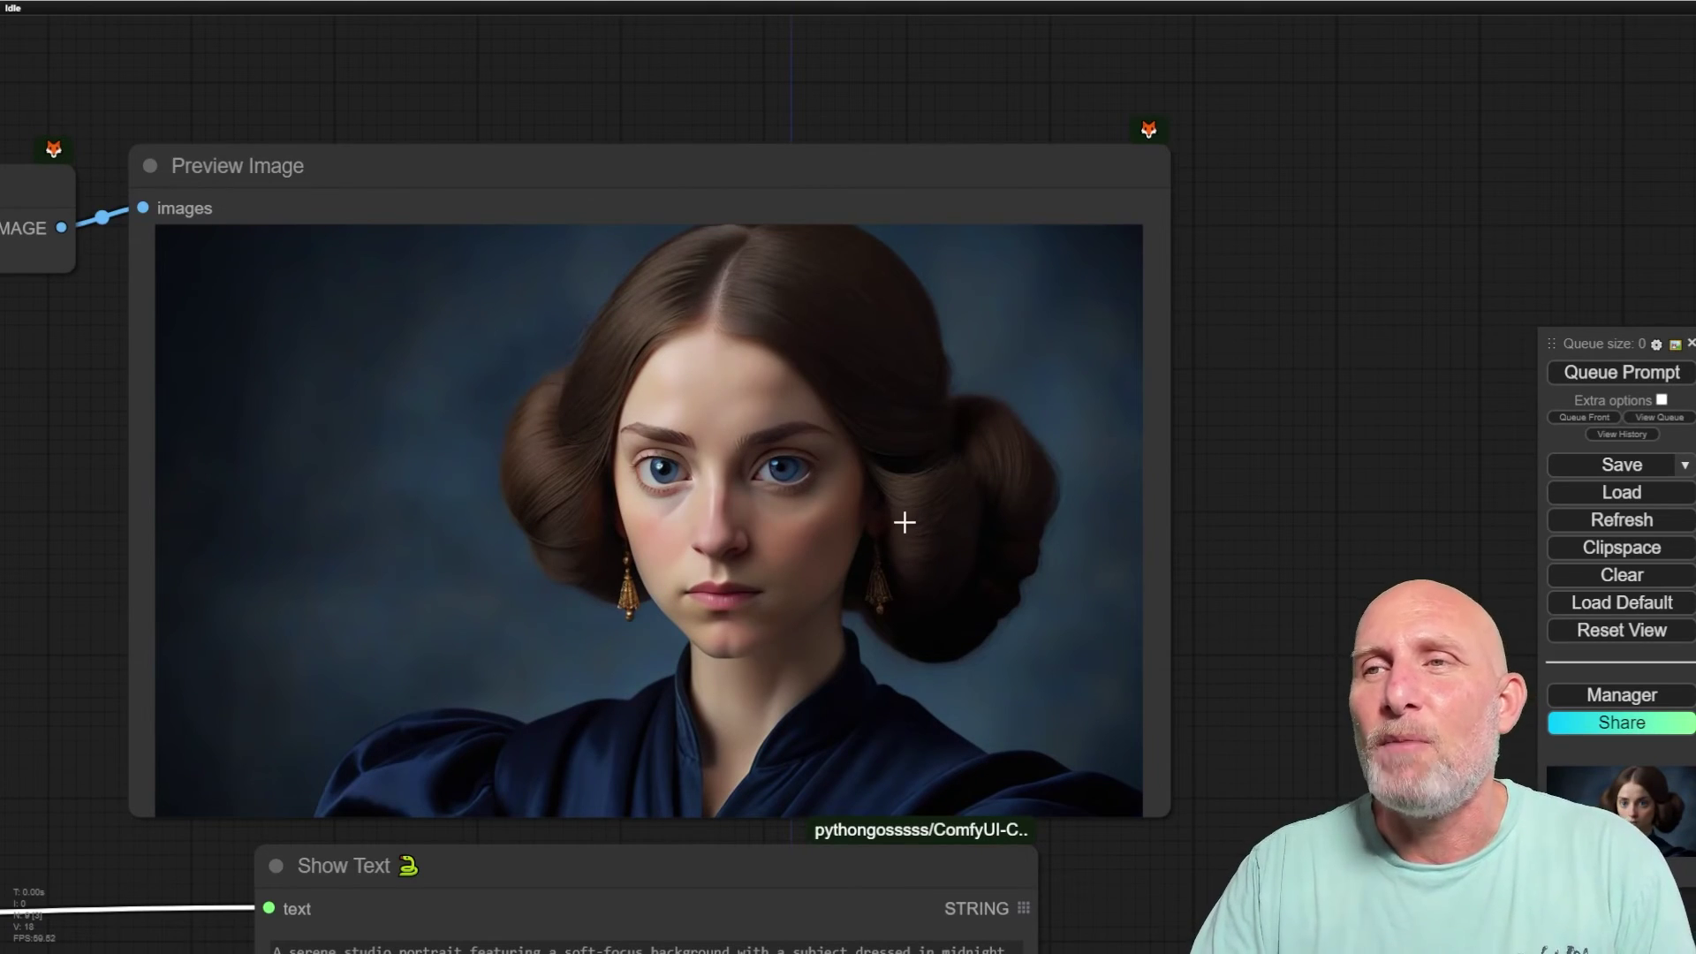
- Run the workflow again with the same portrait prompt and view the new image with the whole graph
click(1650, 376)
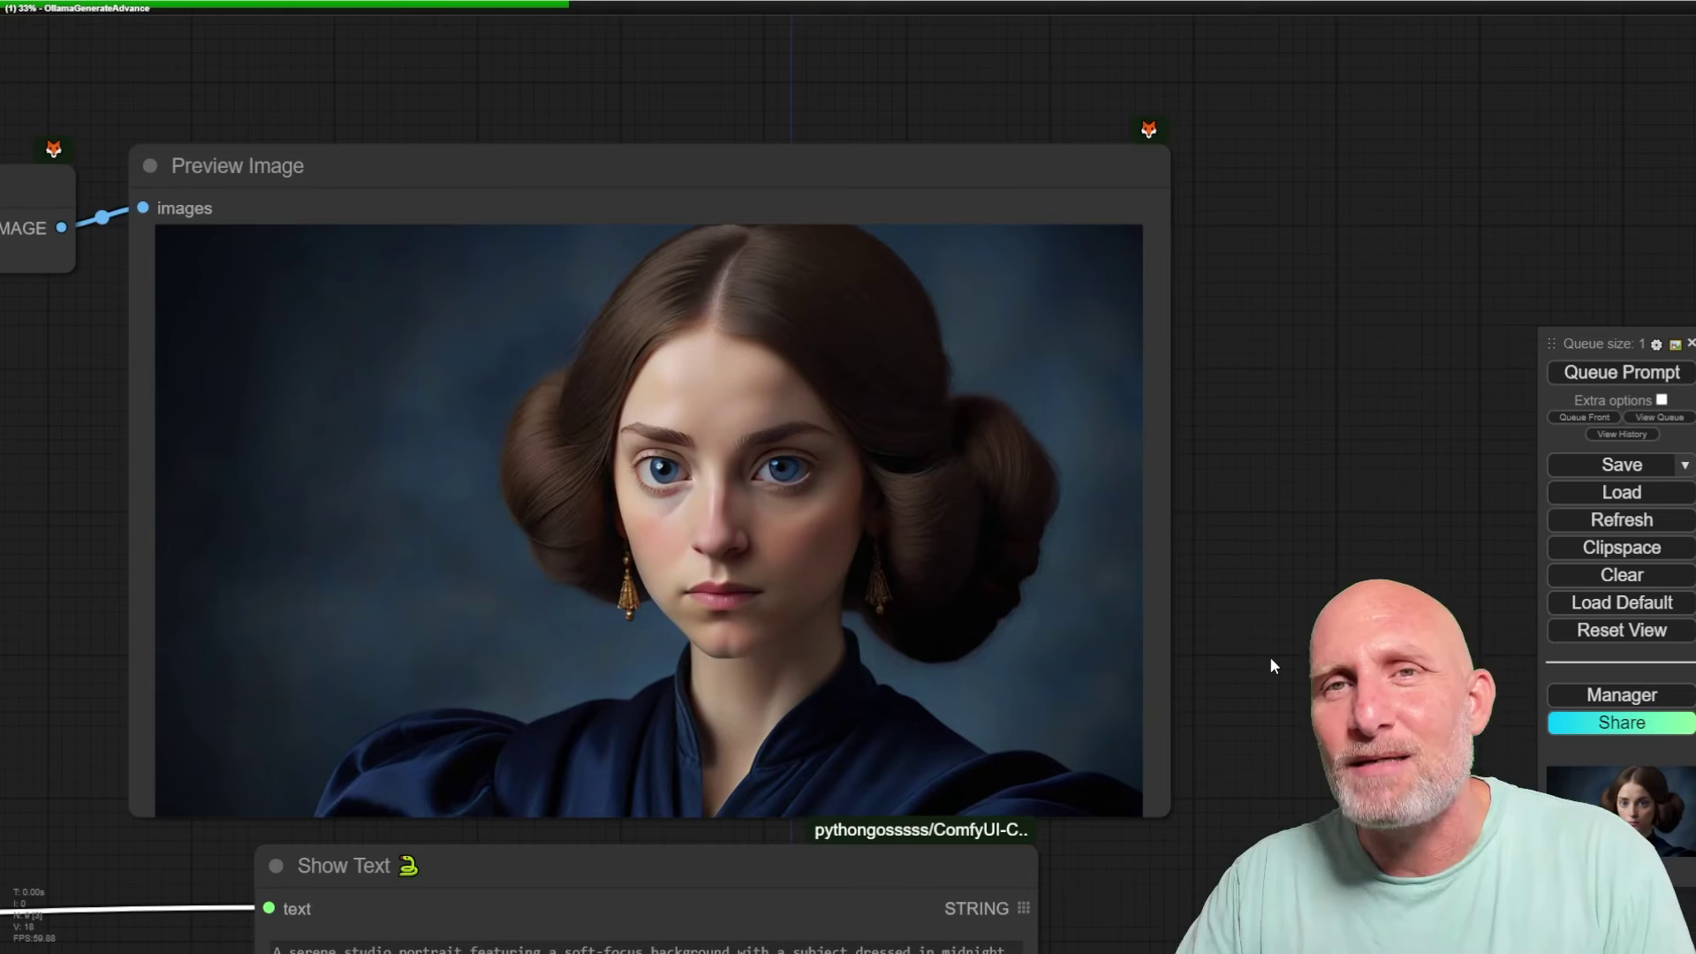
scroll(1270, 655, down, 3)
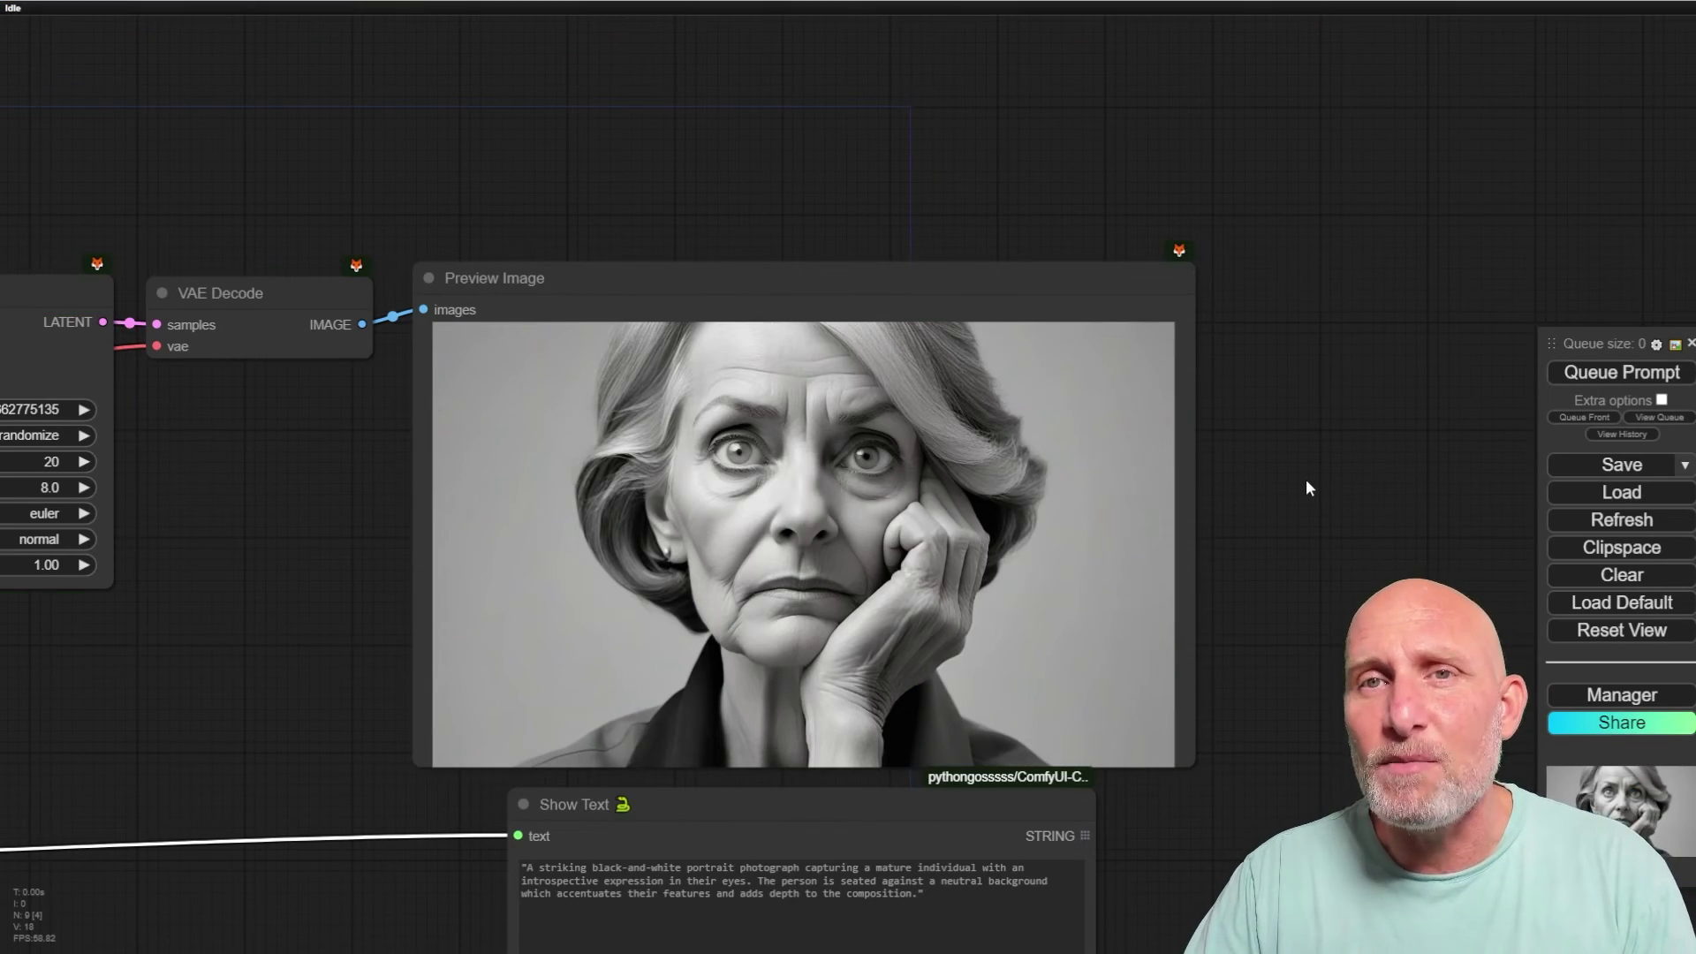
key(.)
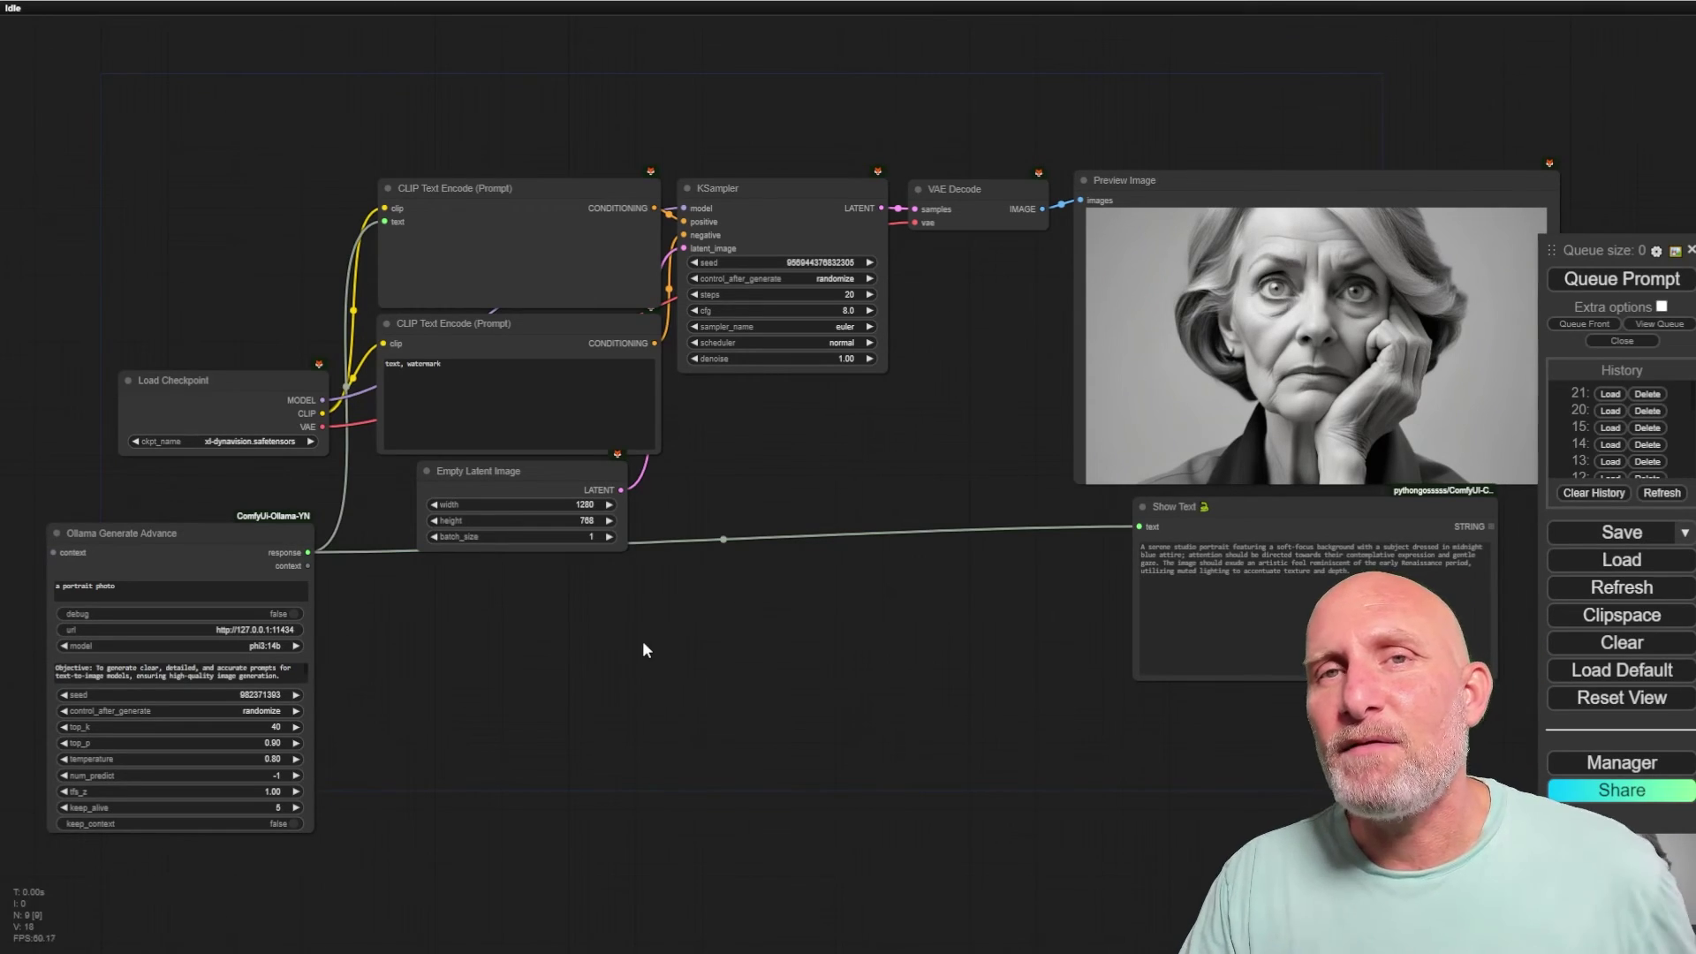
- Delete the Ollama Generate Advance node and move the Show Text node closer to the Empty Latent Image node
drag(727, 622, 1003, 529)
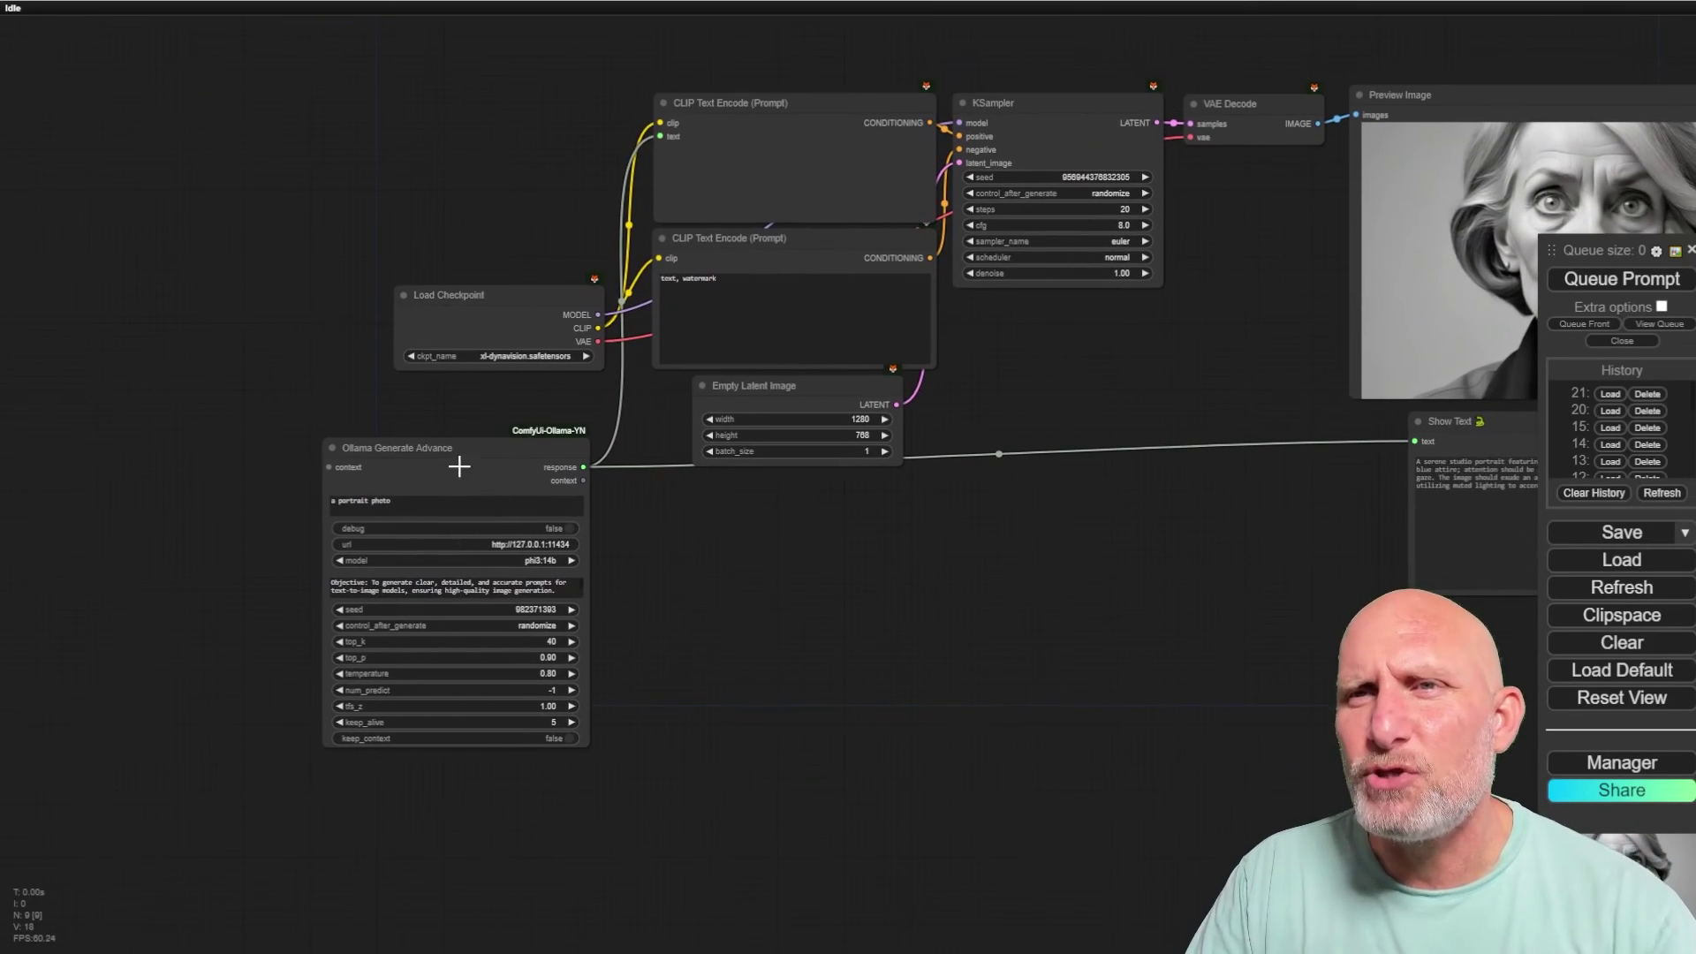
click(460, 446)
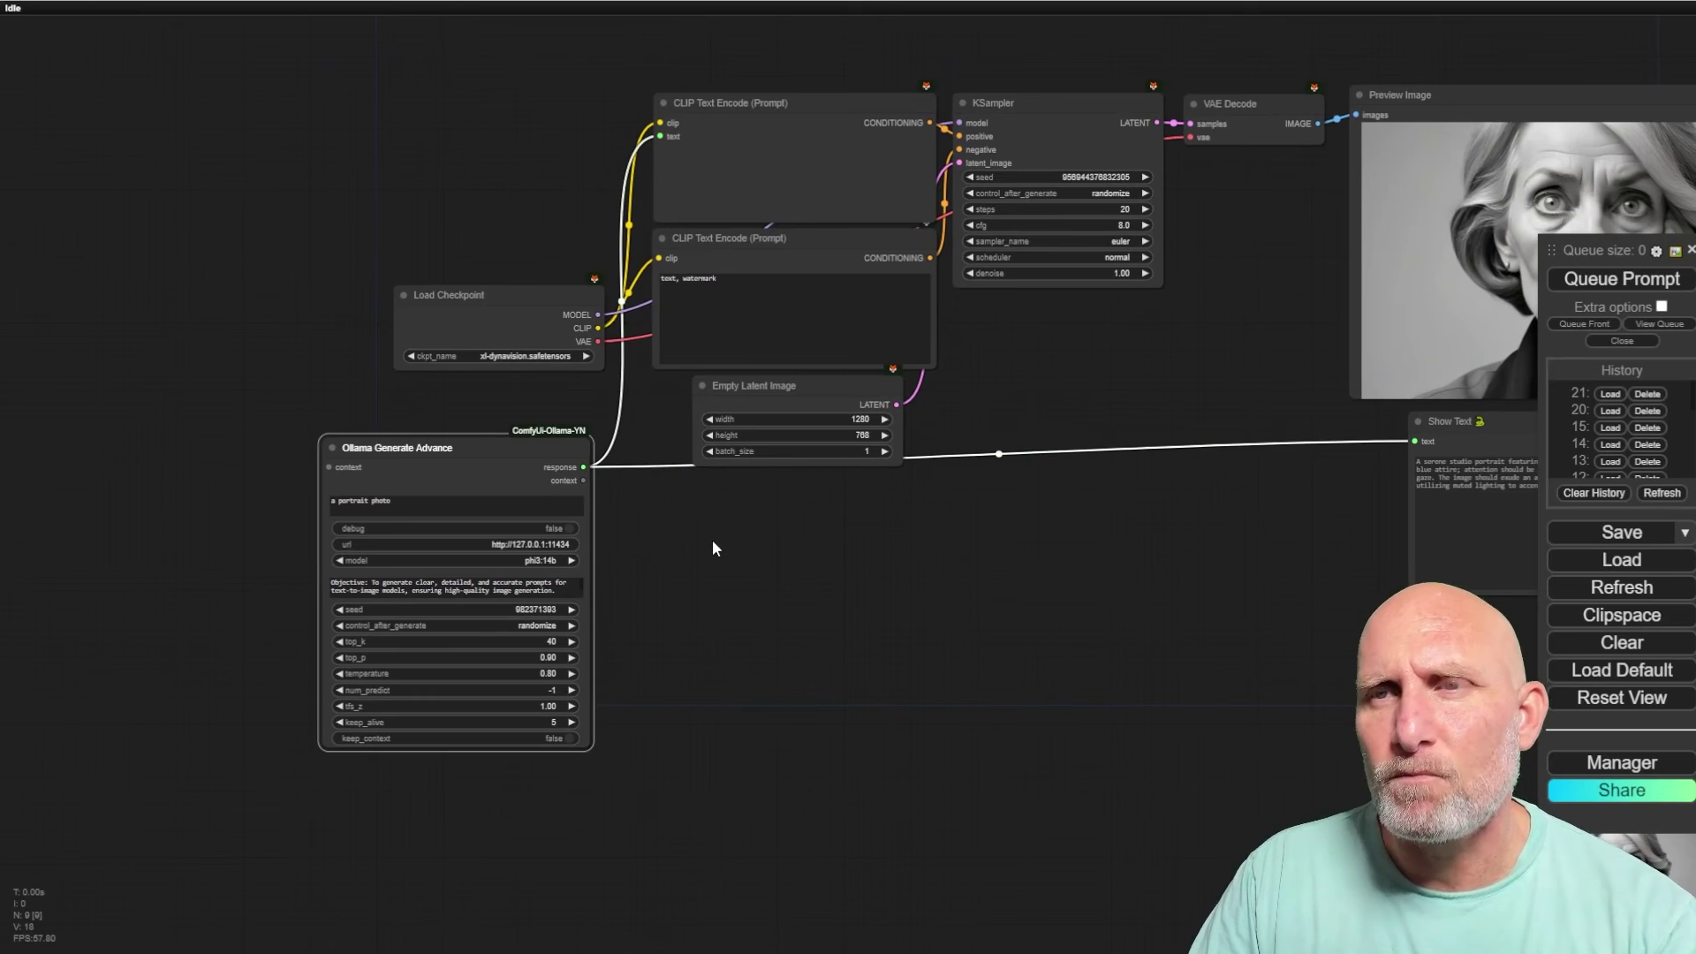
key(Delete)
drag(853, 613, 474, 675)
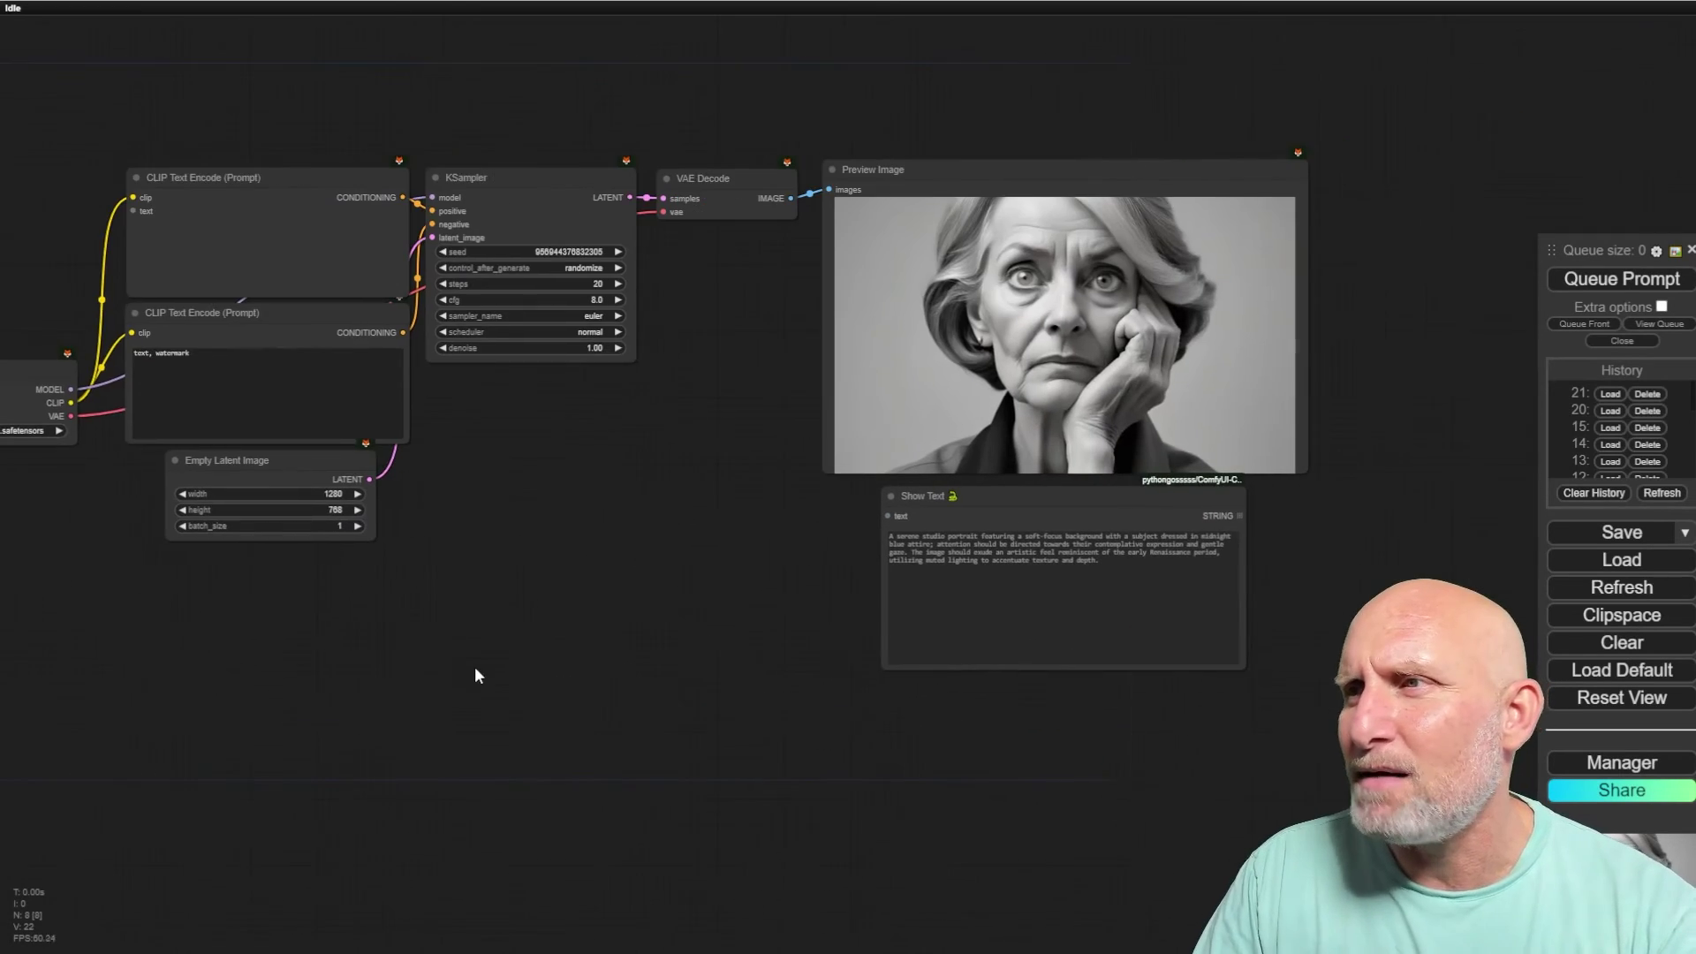
drag(998, 499, 636, 570)
drag(259, 648, 576, 584)
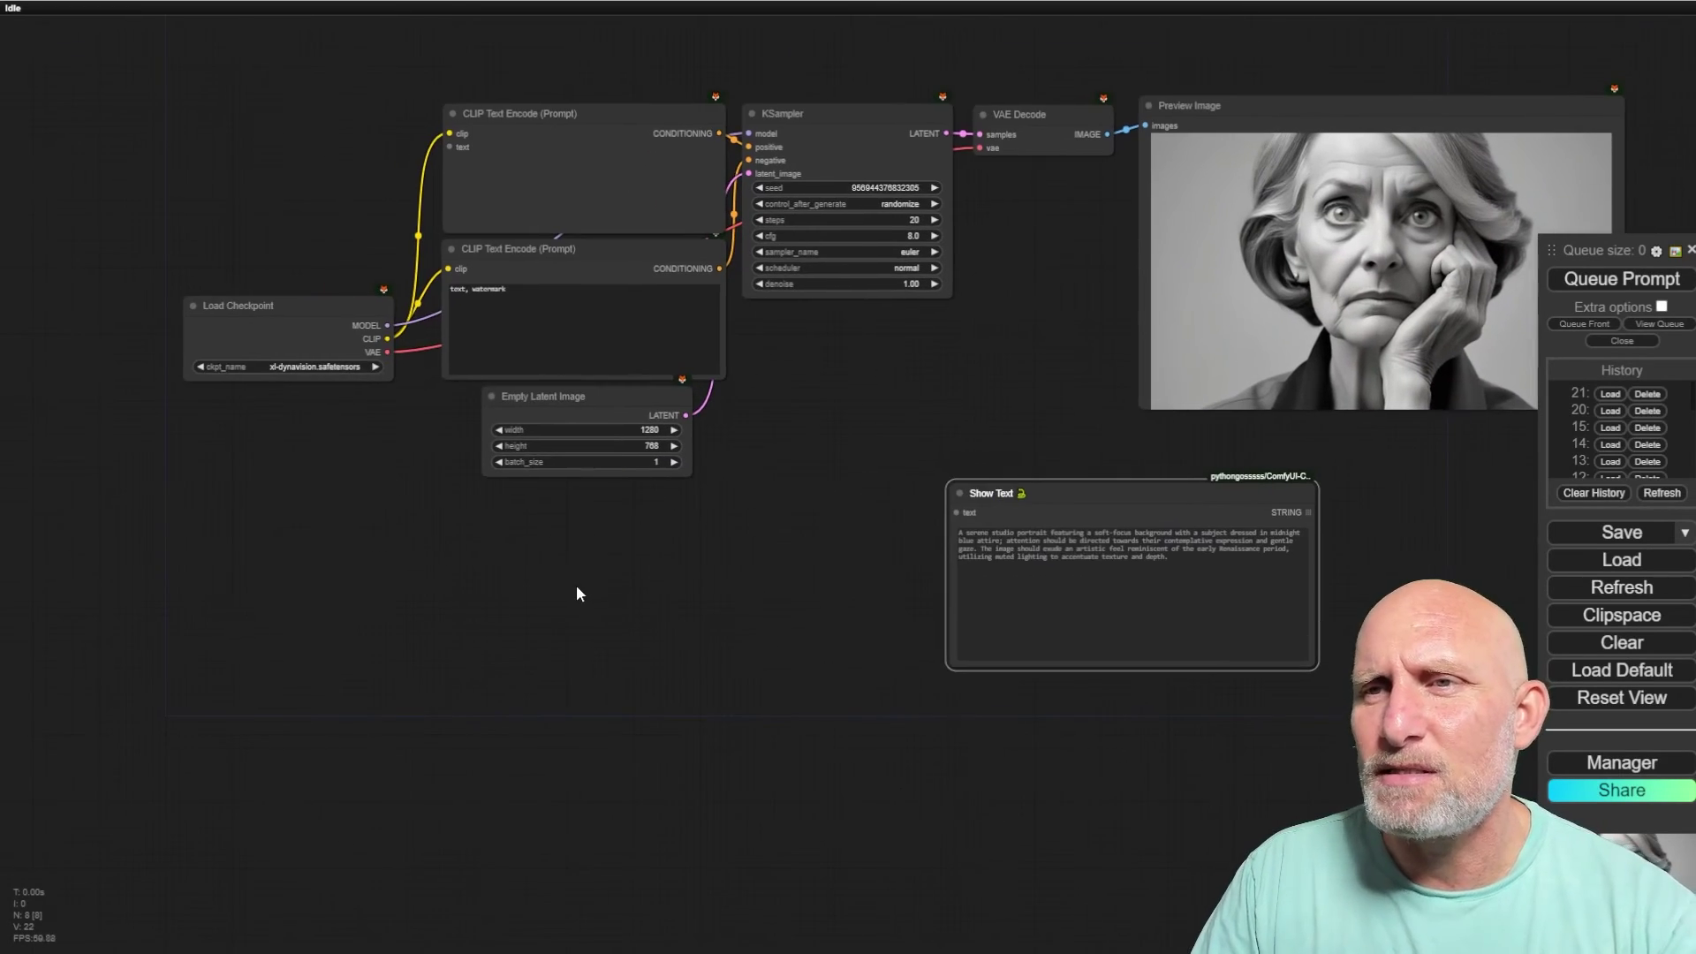
- Add an Ollama Vision node below the Empty Latent Image node and set its model to llava:latest
double_click(575, 585)
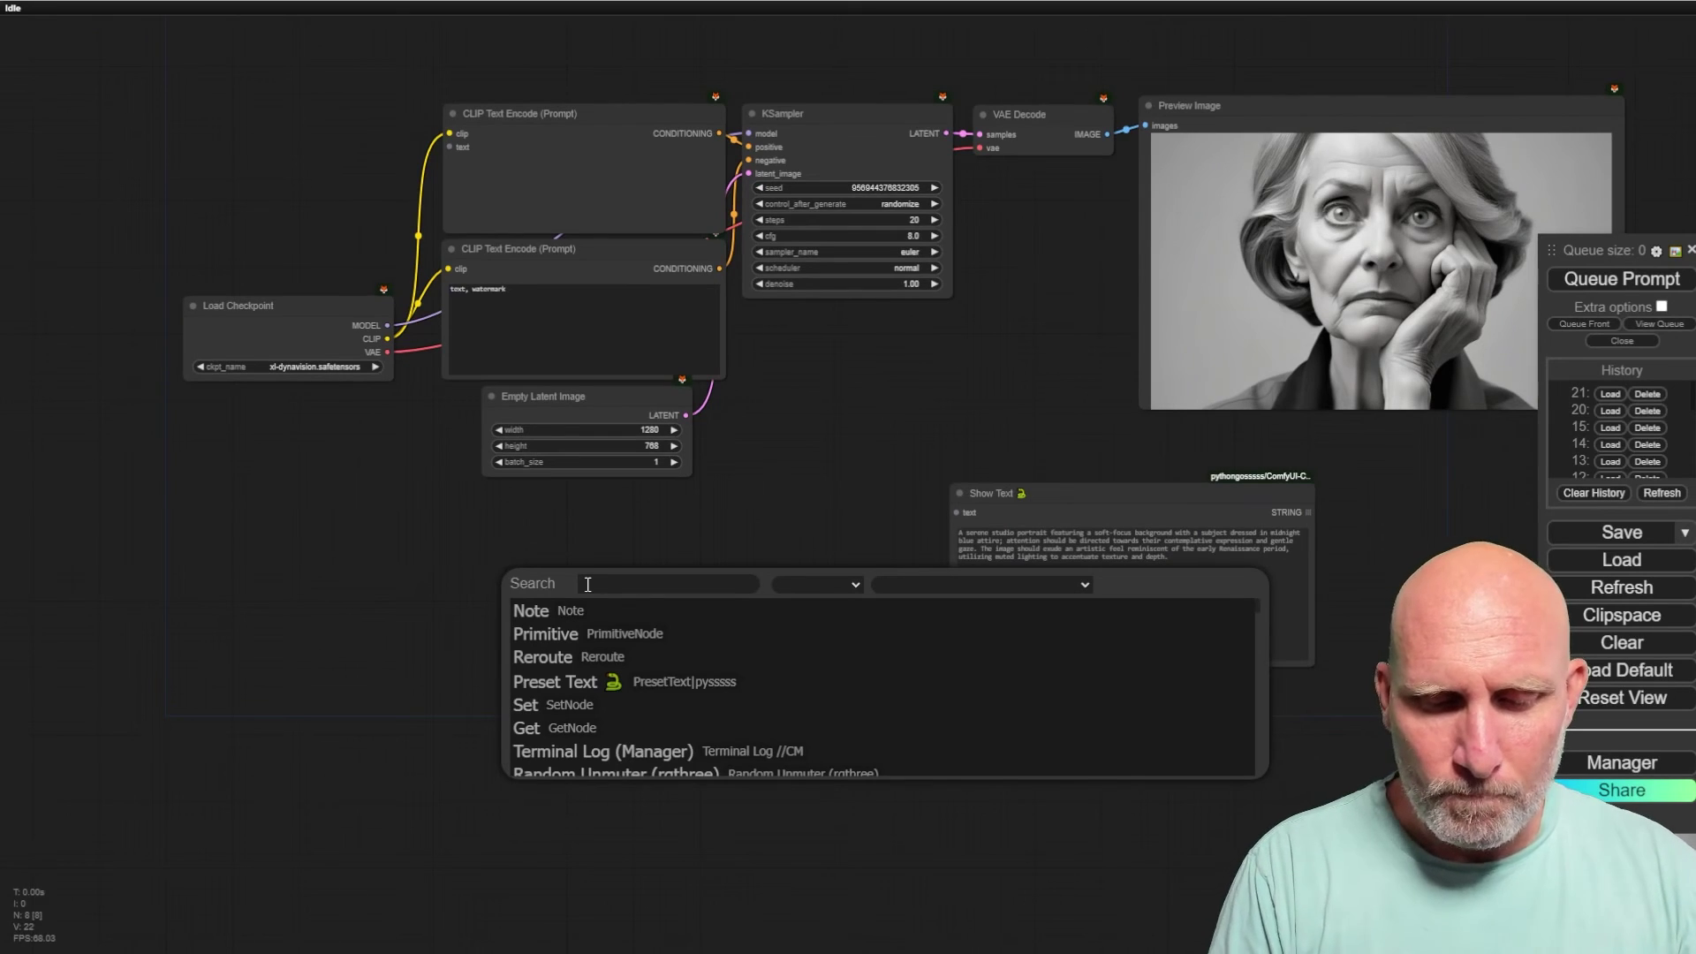
text(Olla)
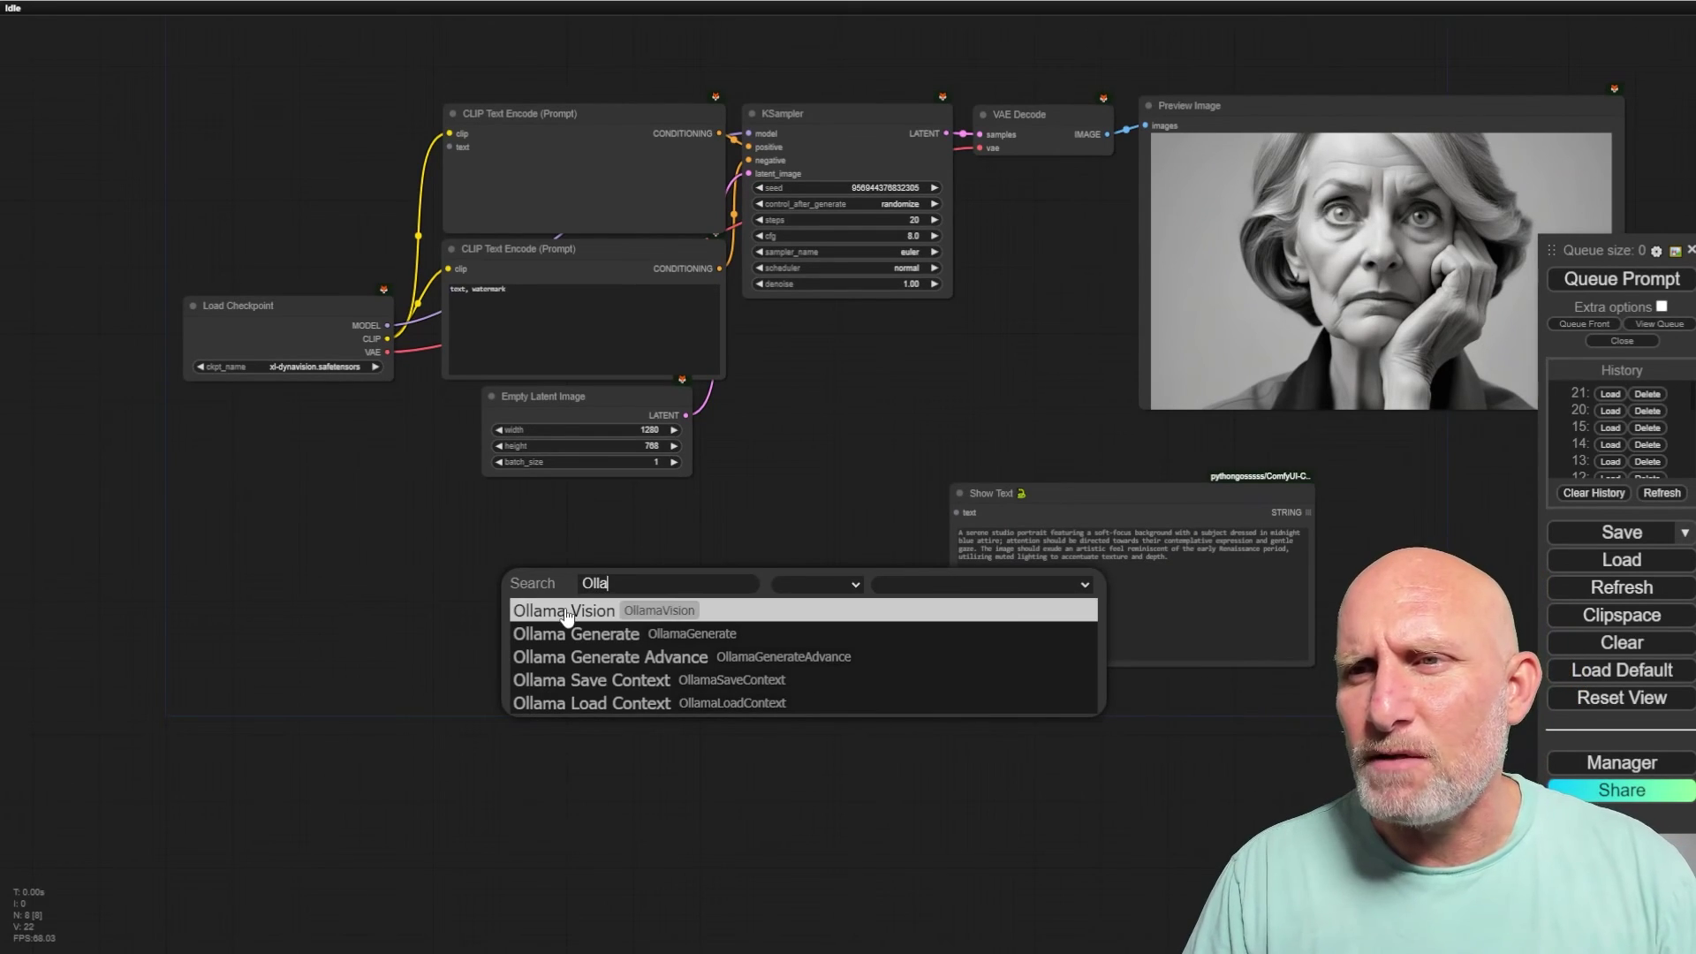
click(565, 612)
drag(672, 574, 452, 523)
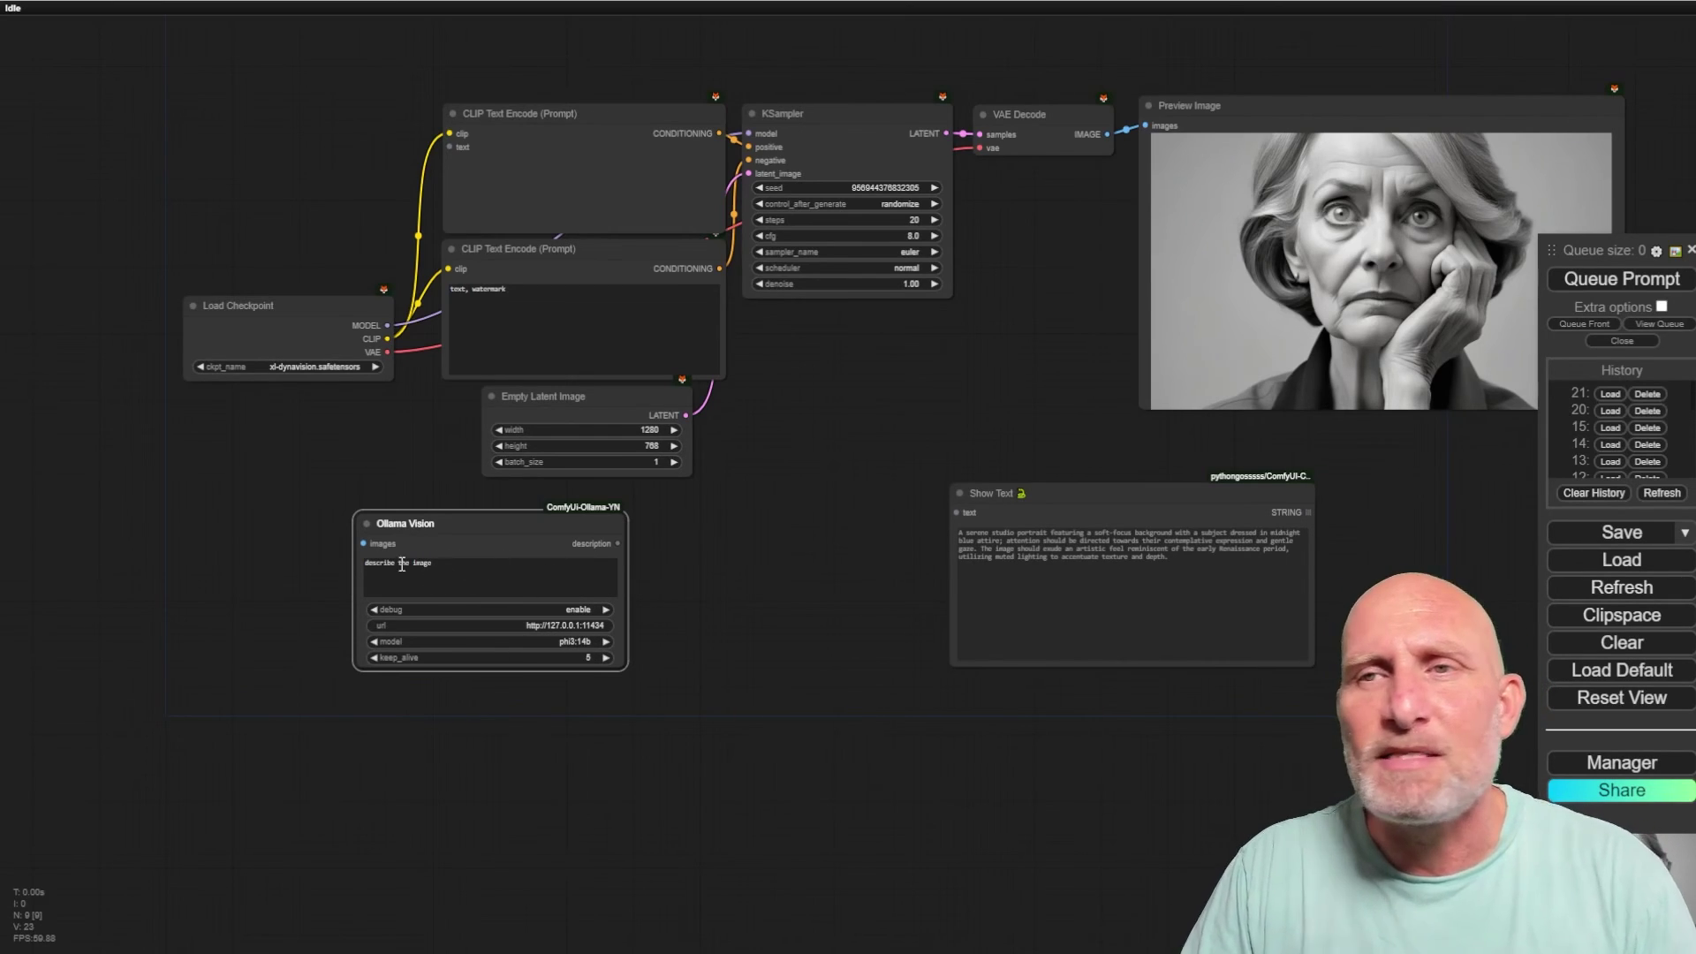
click(575, 643)
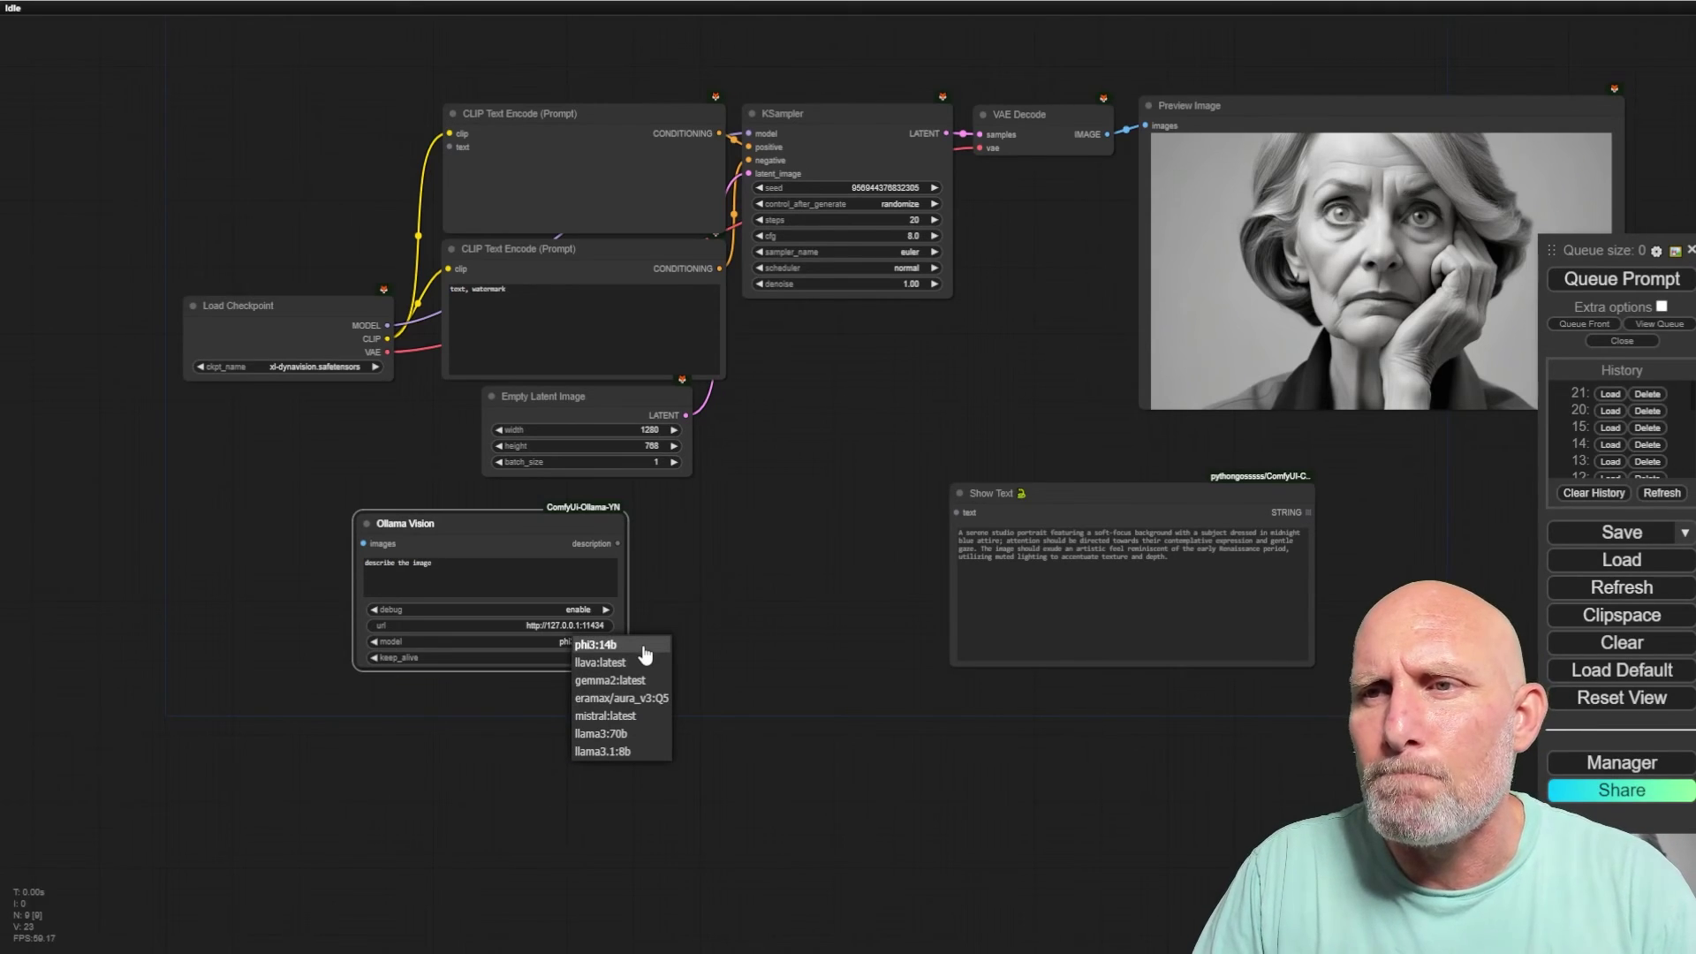
click(591, 664)
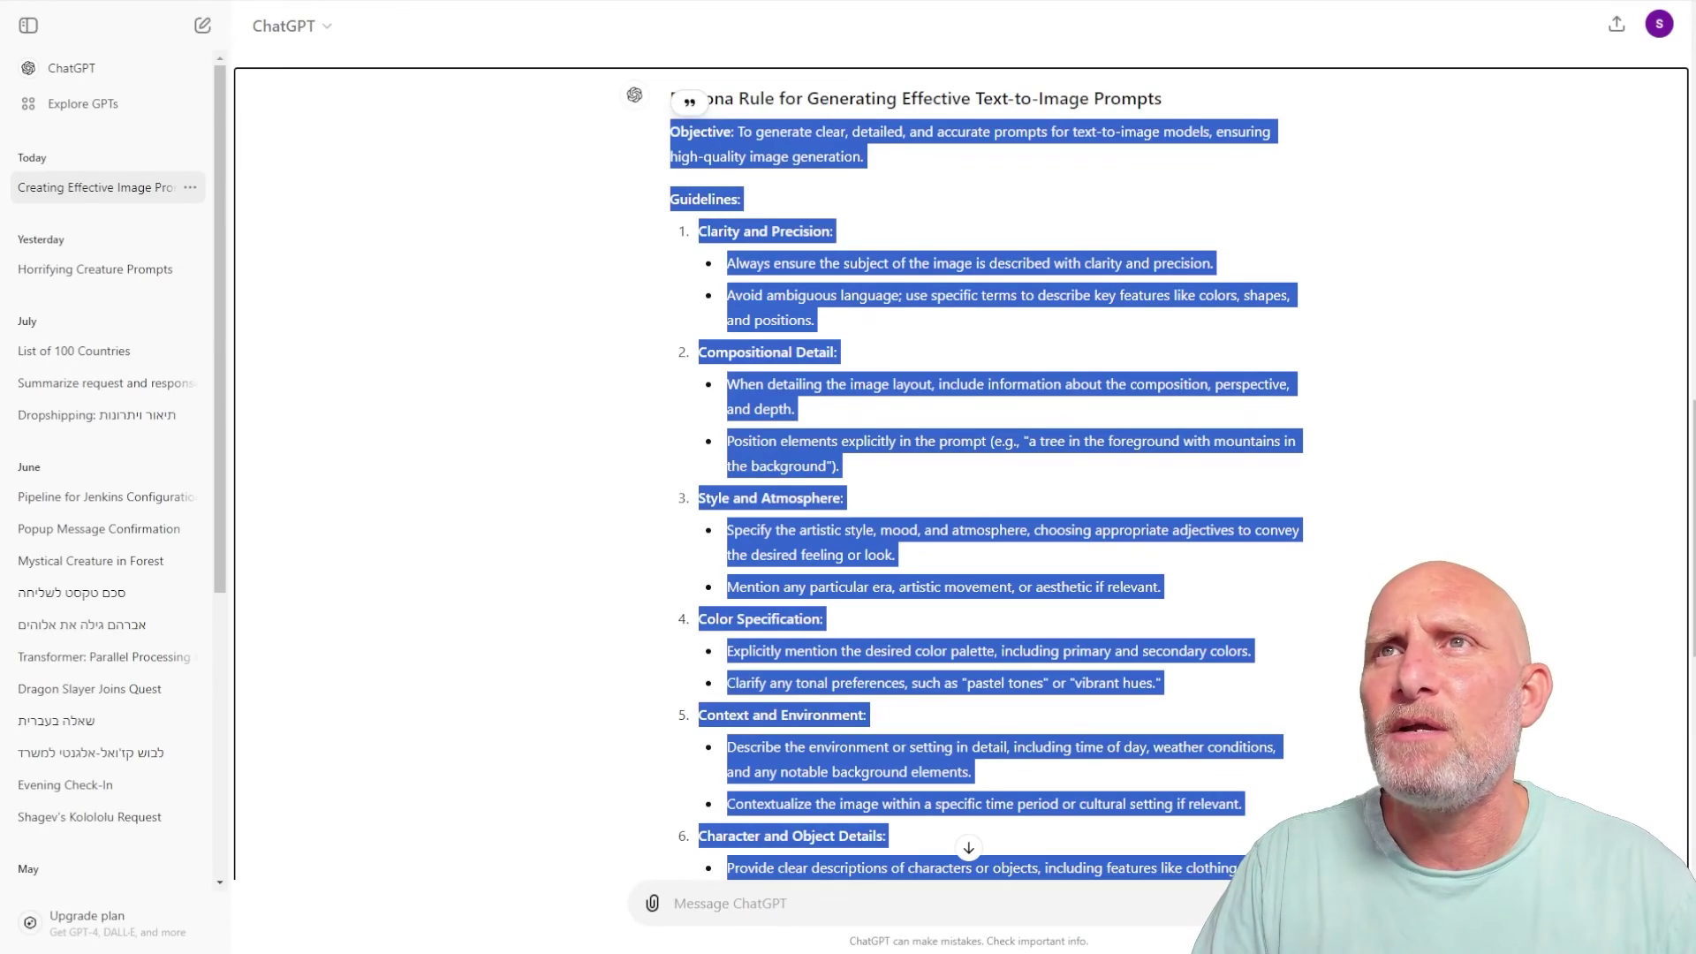
- Search the web for "ollama", open the Ollama model library and look up the llava model
key(alt+Tab)
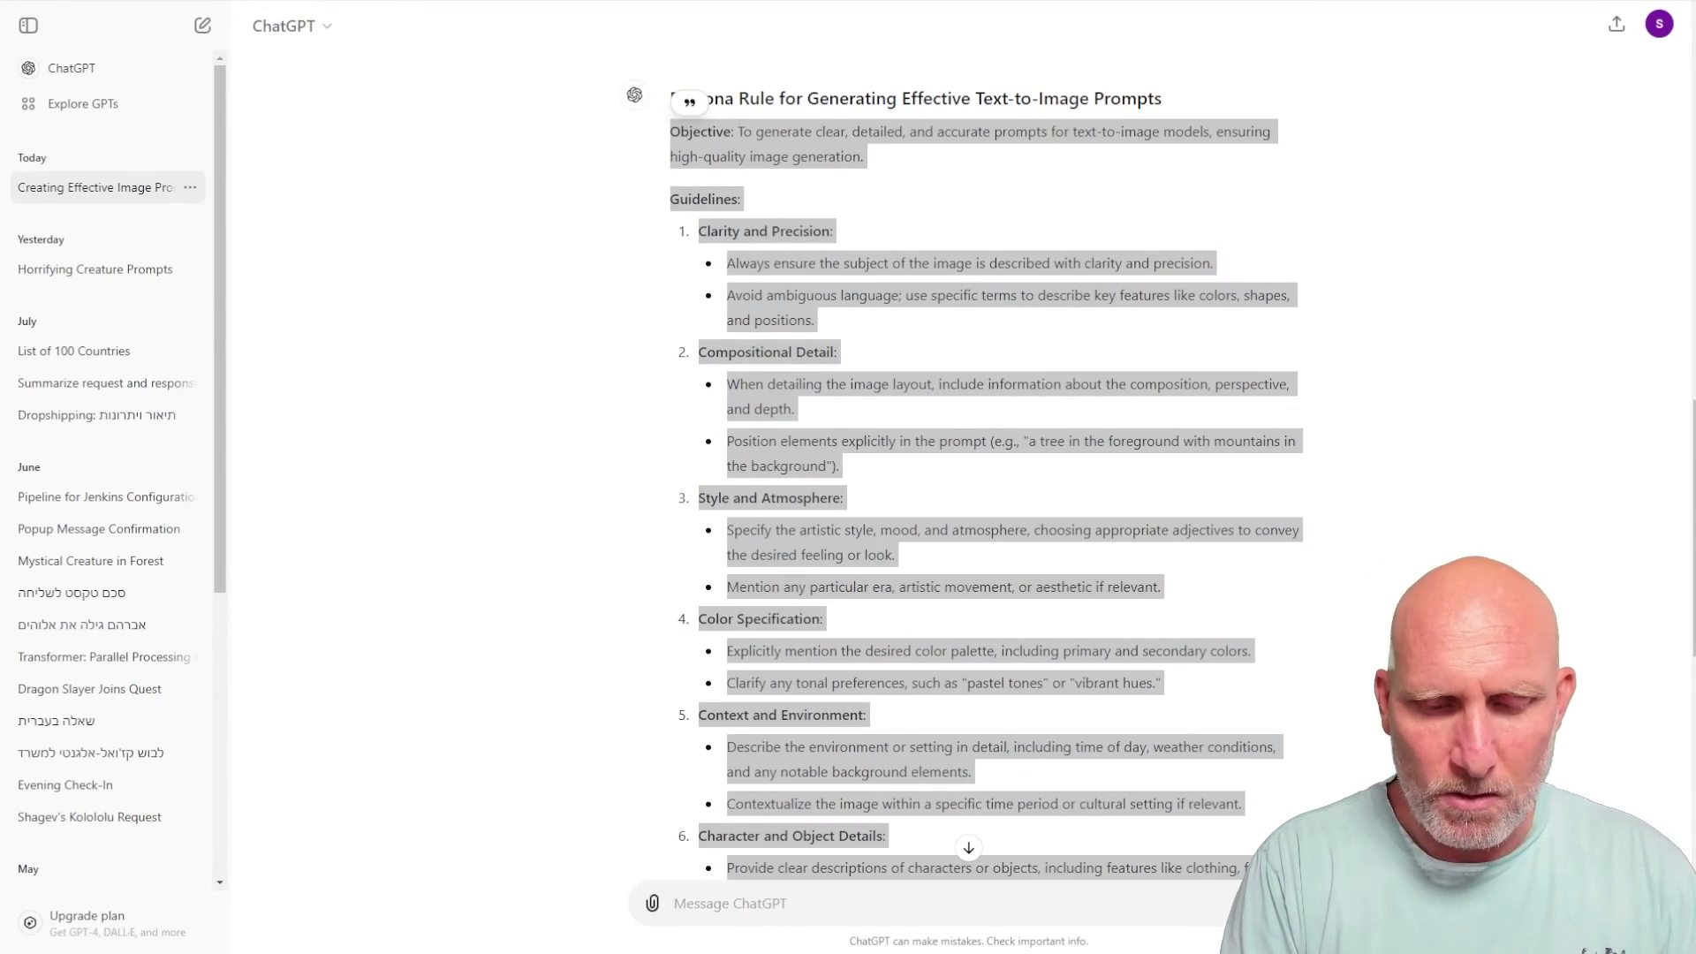
text(ollama)
key(Return)
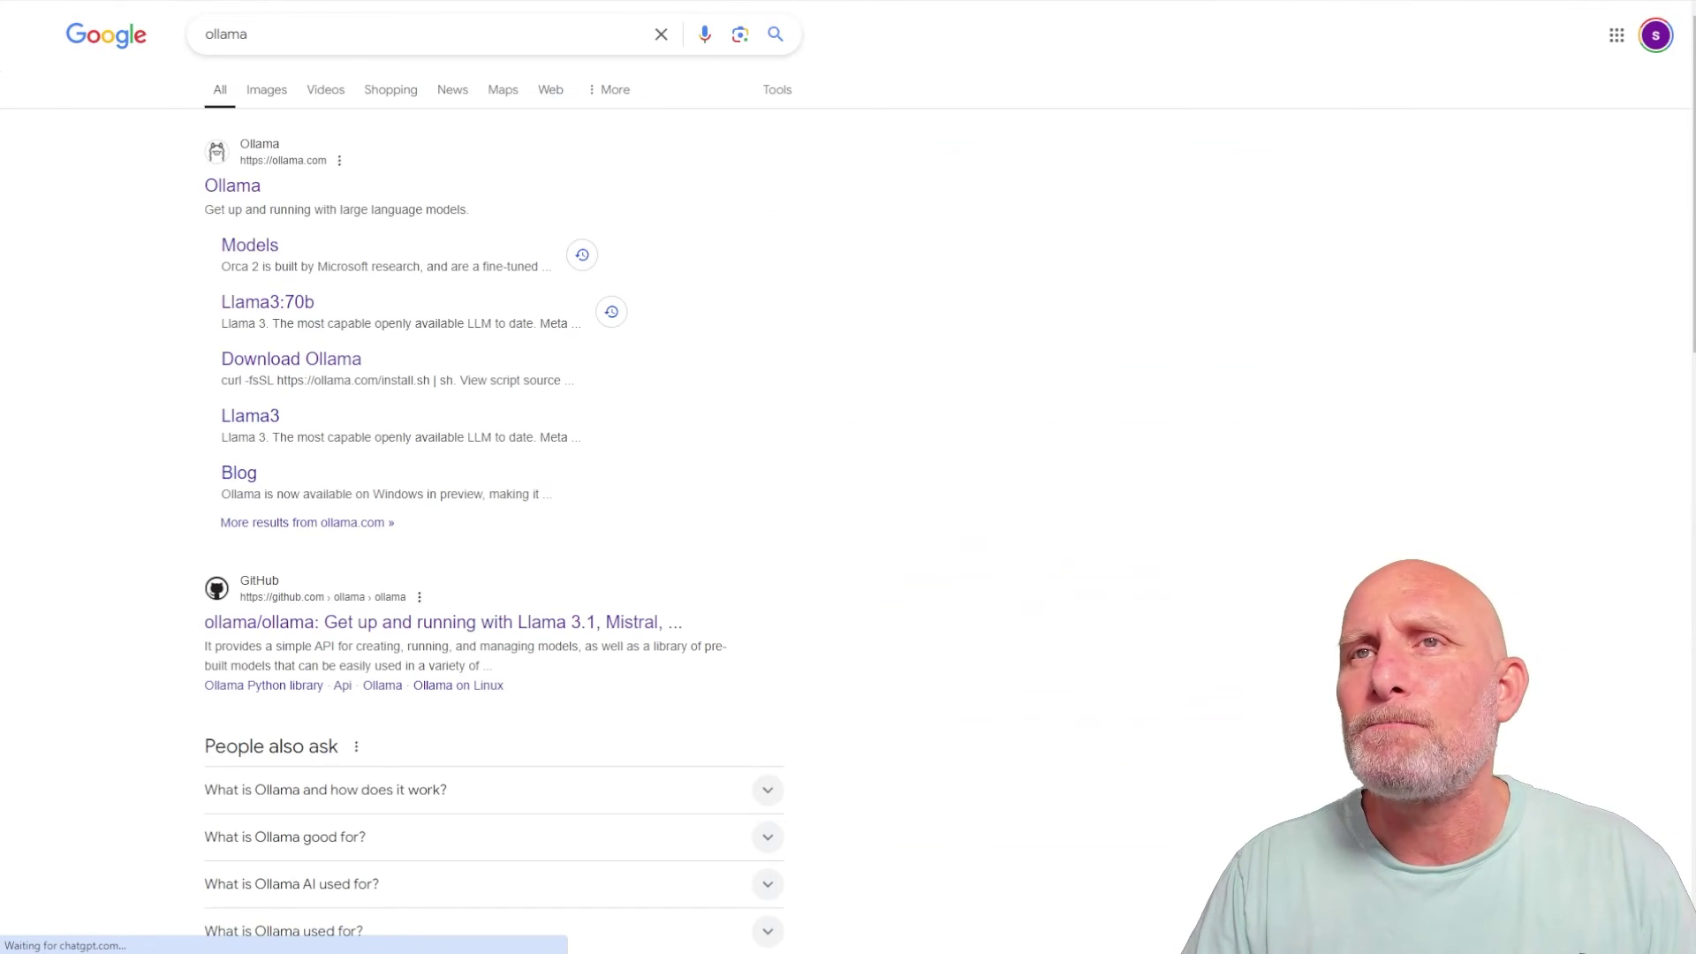
click(250, 189)
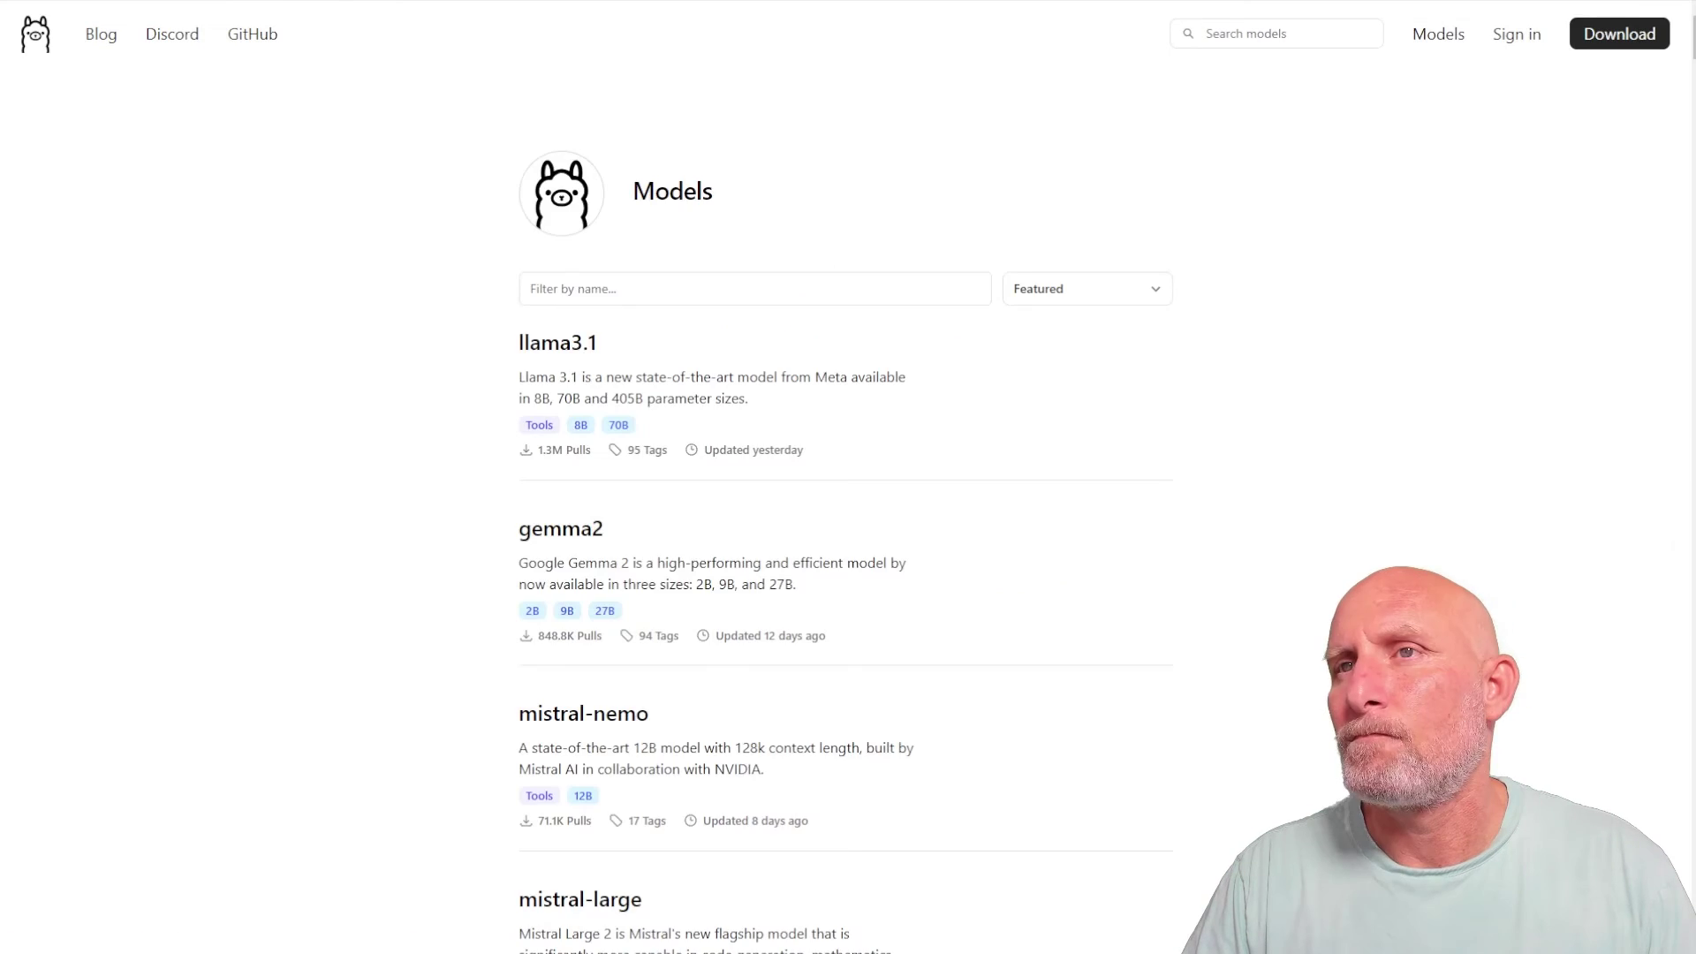
click(580, 292)
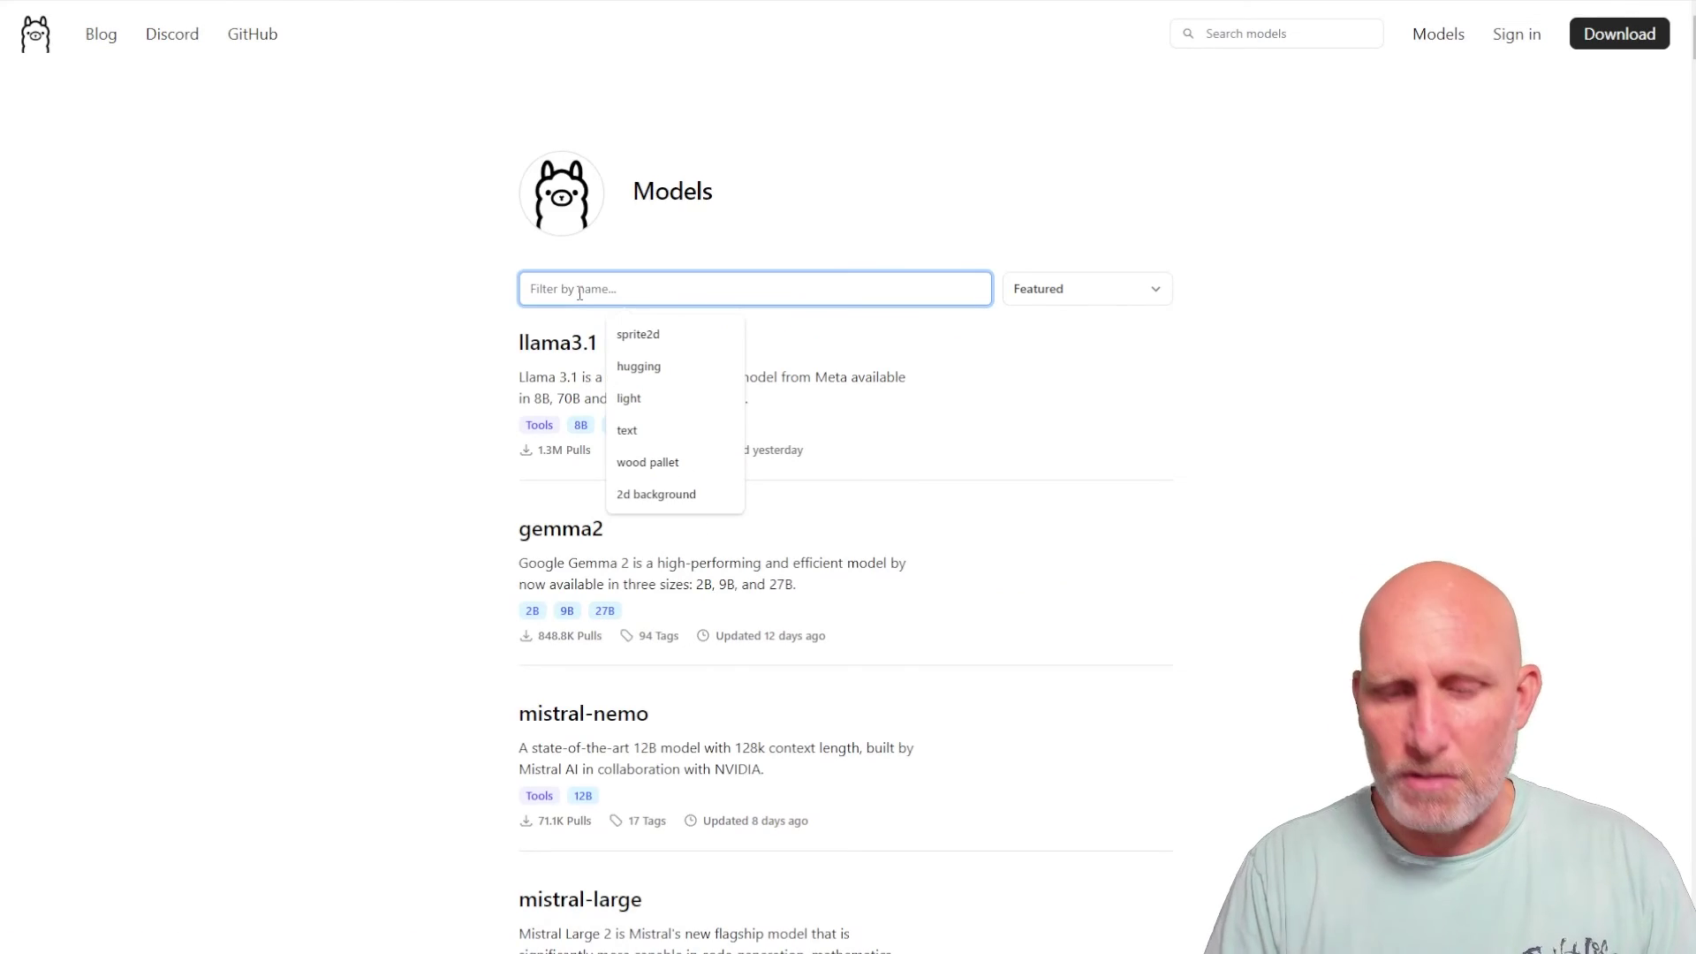
text(l)
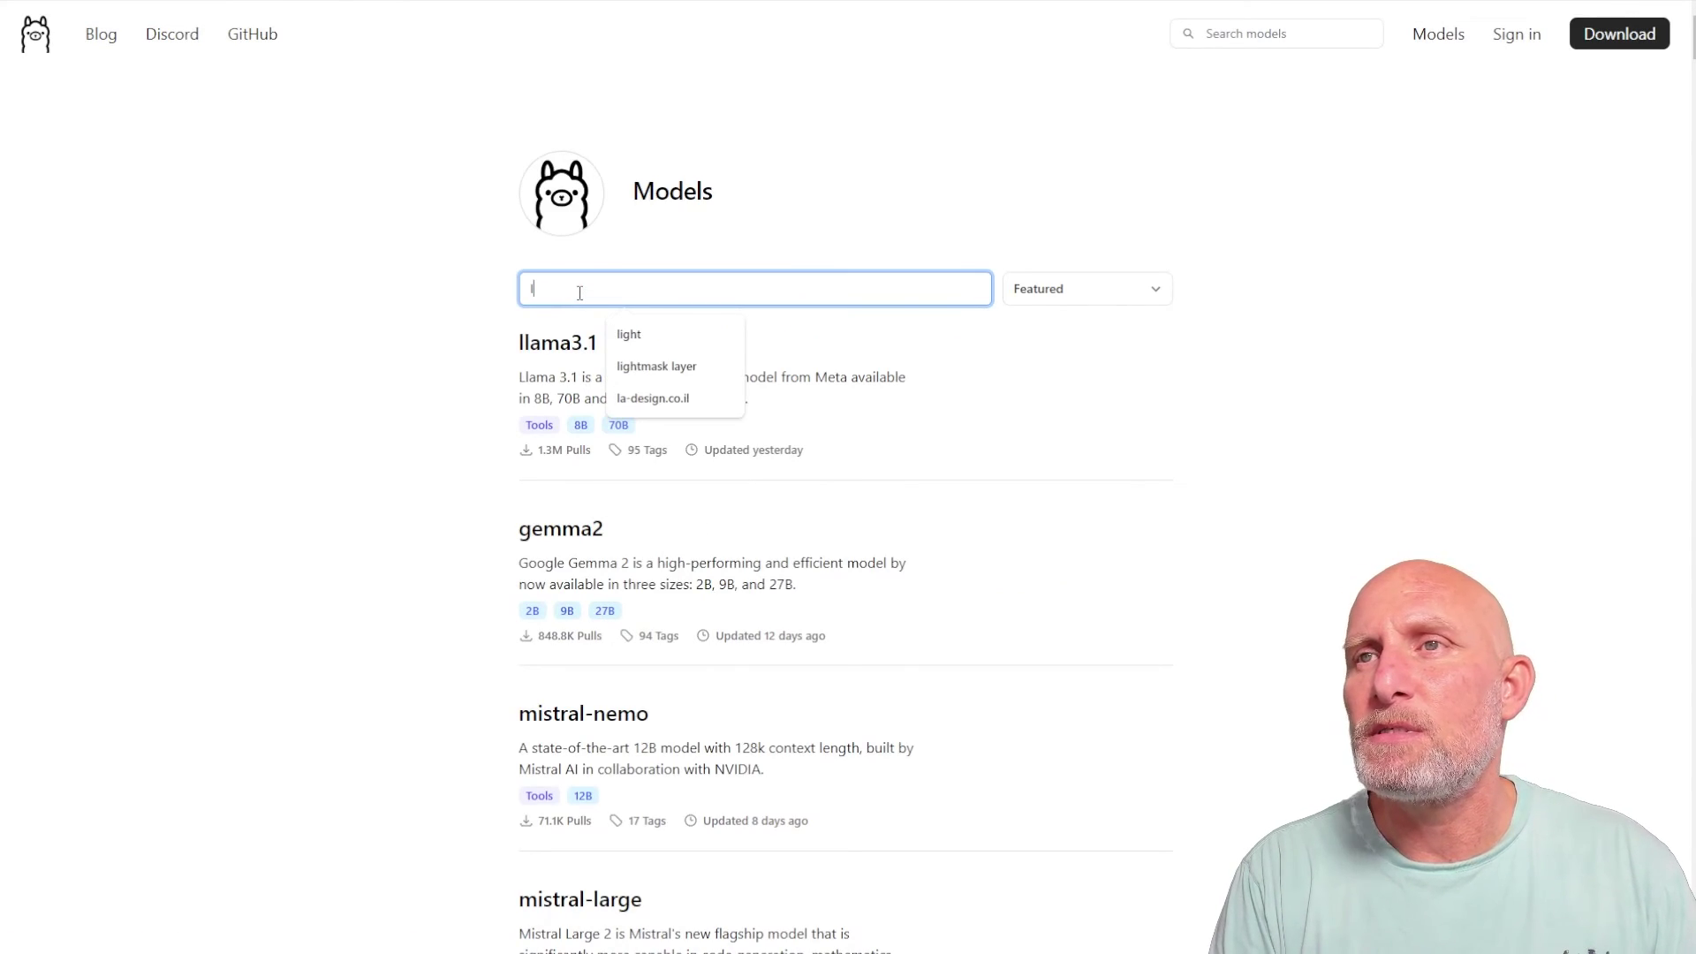
text(la)
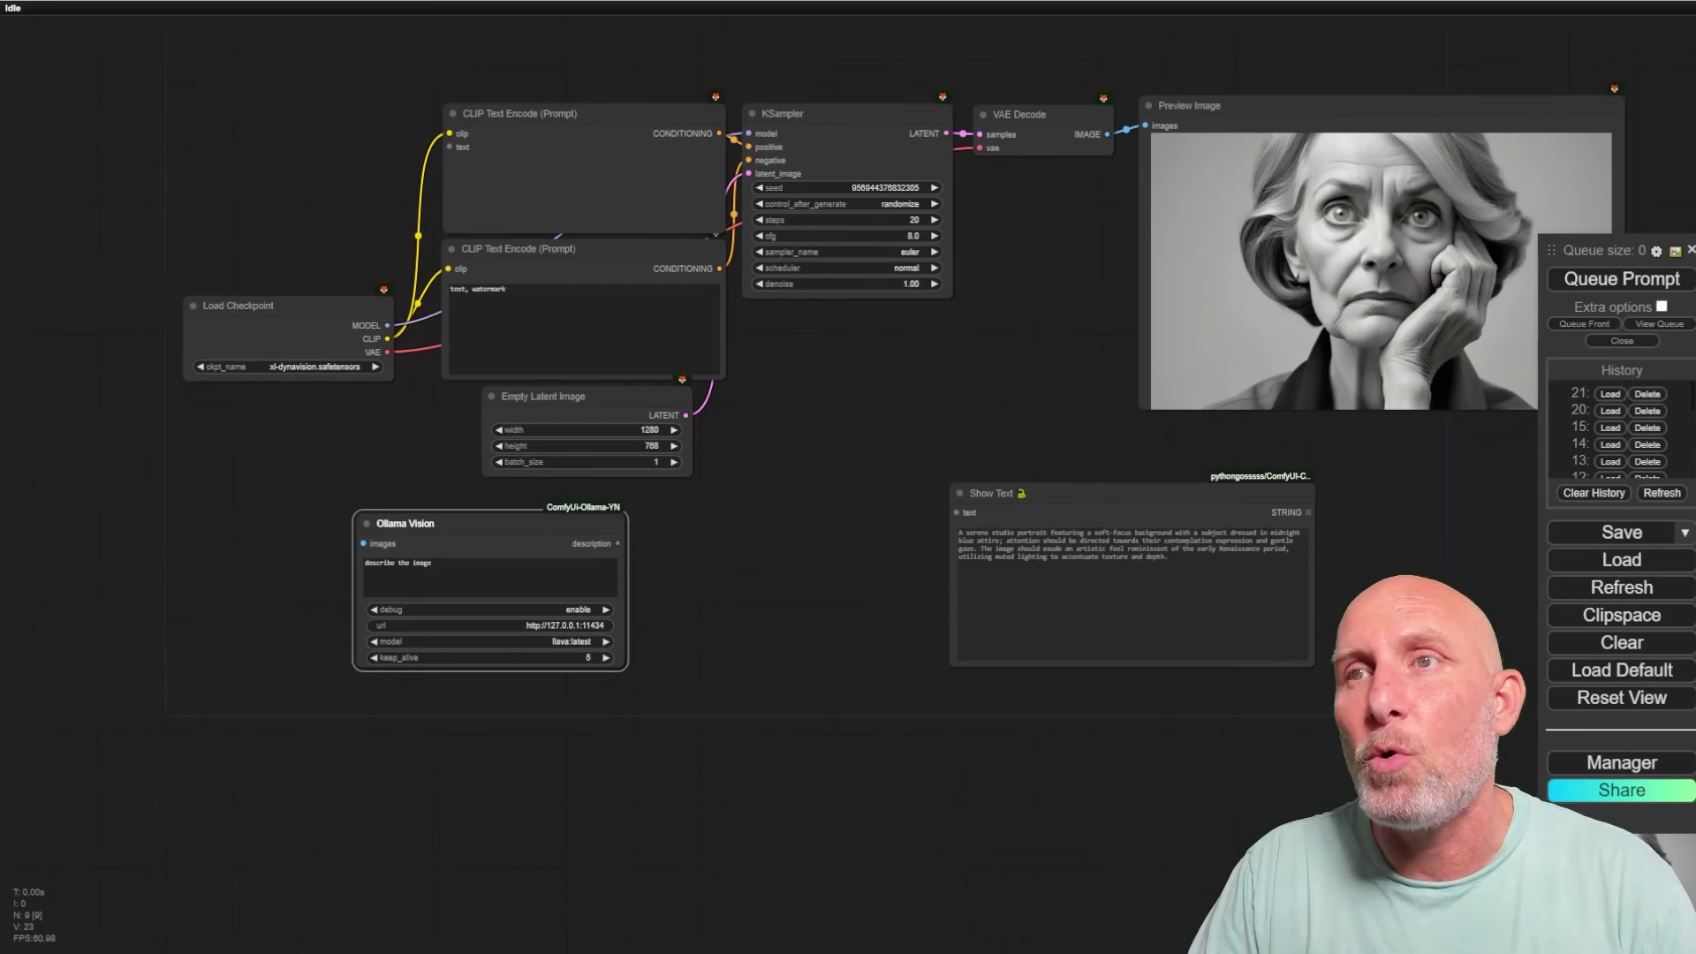
- Add a Load Image node beside Ollama Vision in ComfyUI and connect its IMAGE output to the Ollama Vision images input
scroll(661, 603, up, 4)
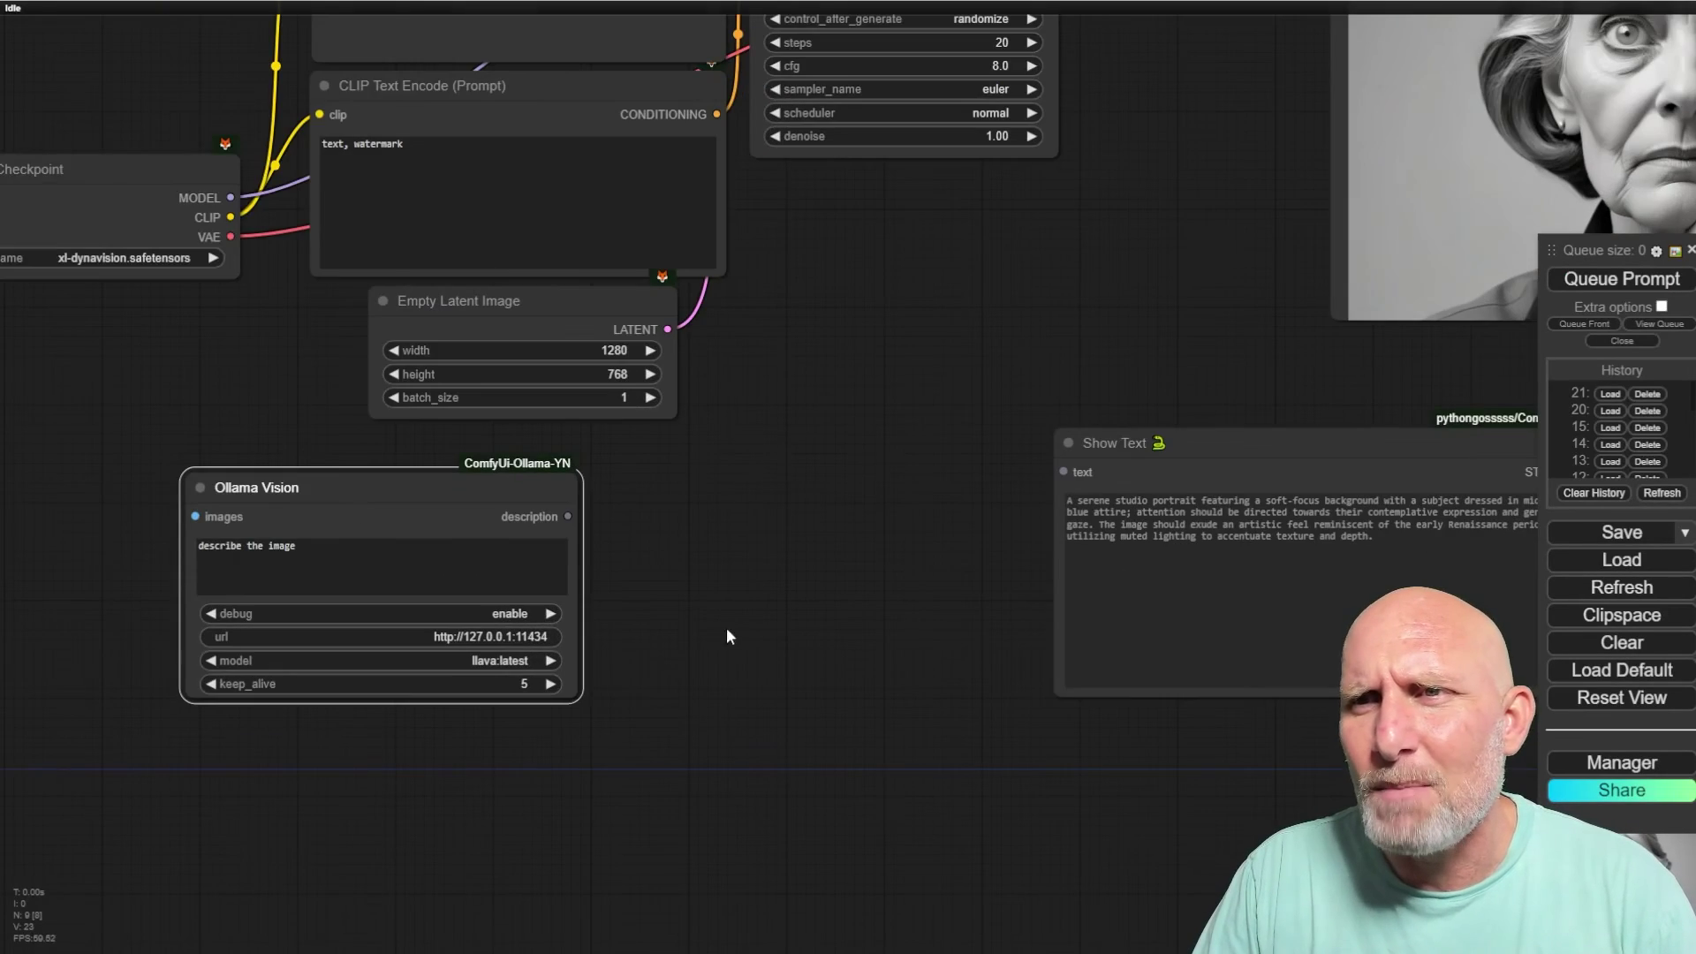
drag(726, 627, 1063, 545)
double_click(392, 528)
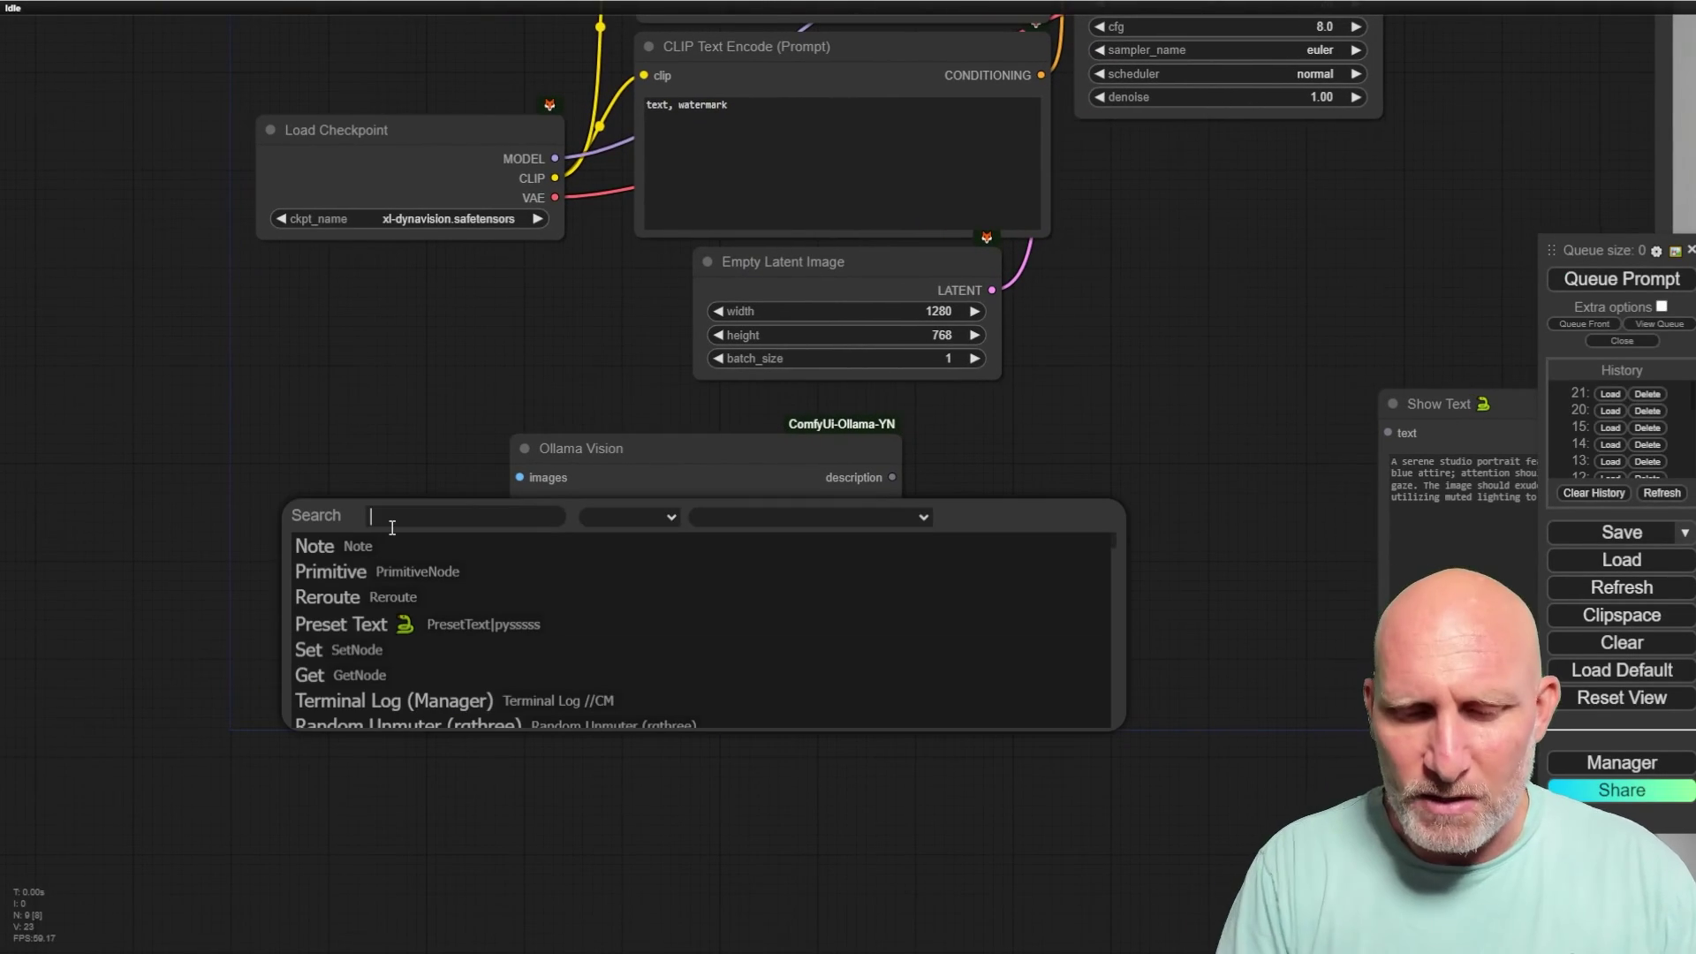
text(loadimage)
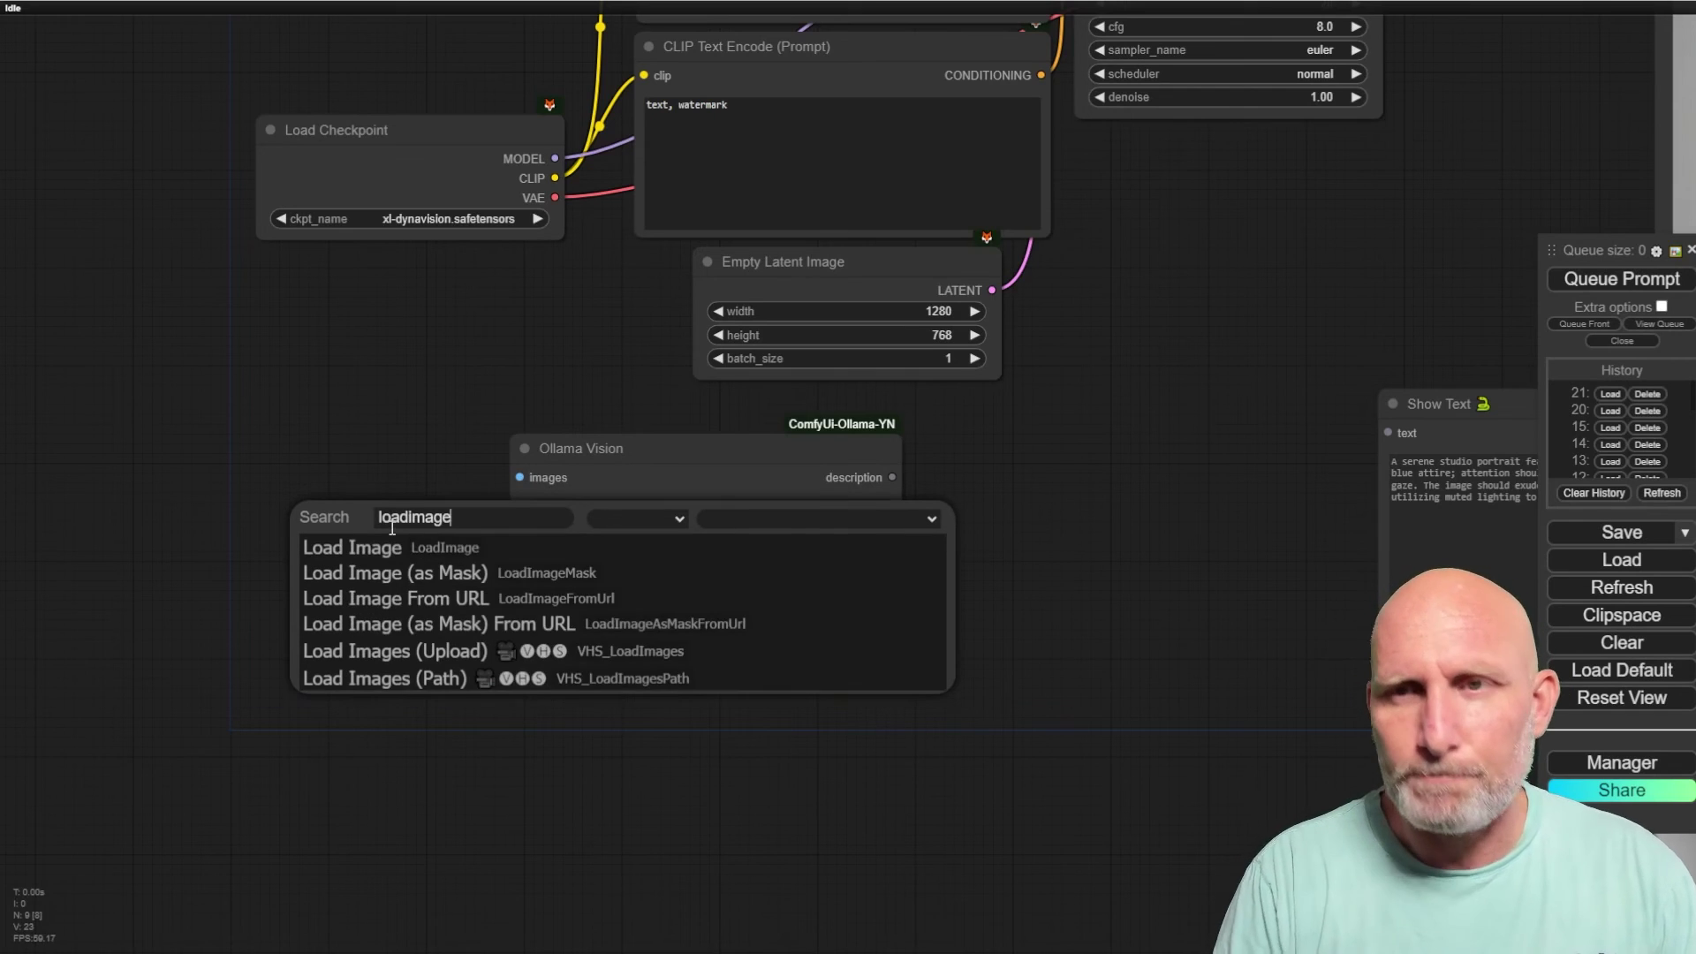
click(396, 553)
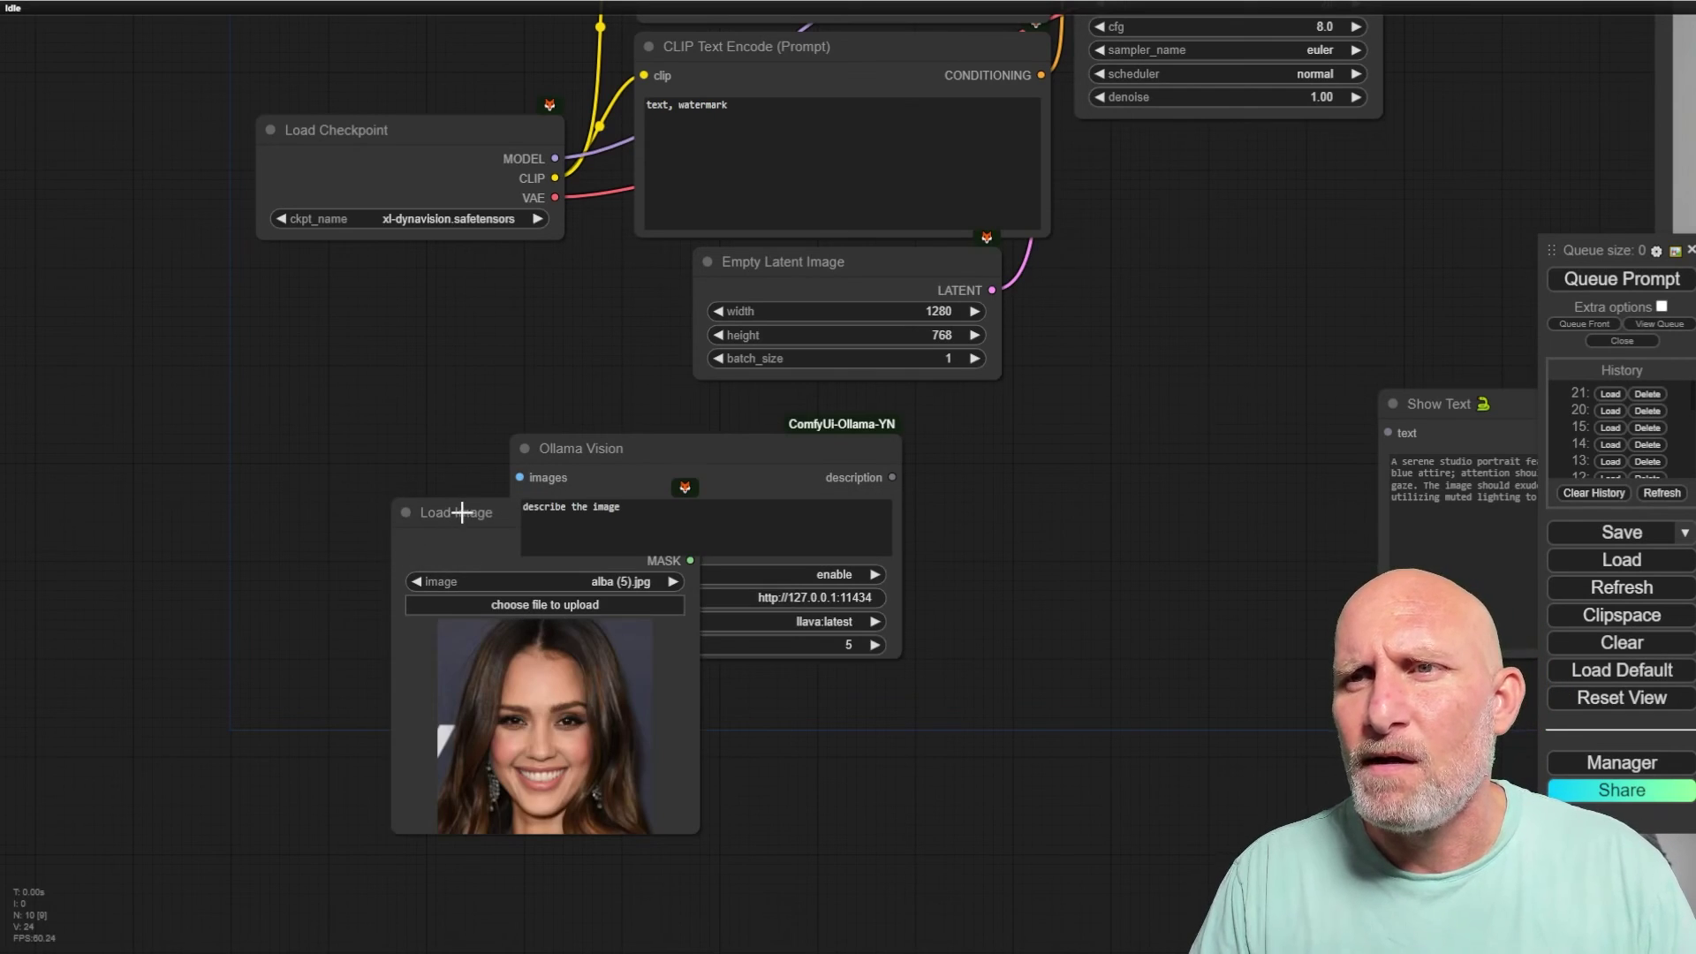
drag(462, 513, 267, 349)
drag(643, 440, 768, 436)
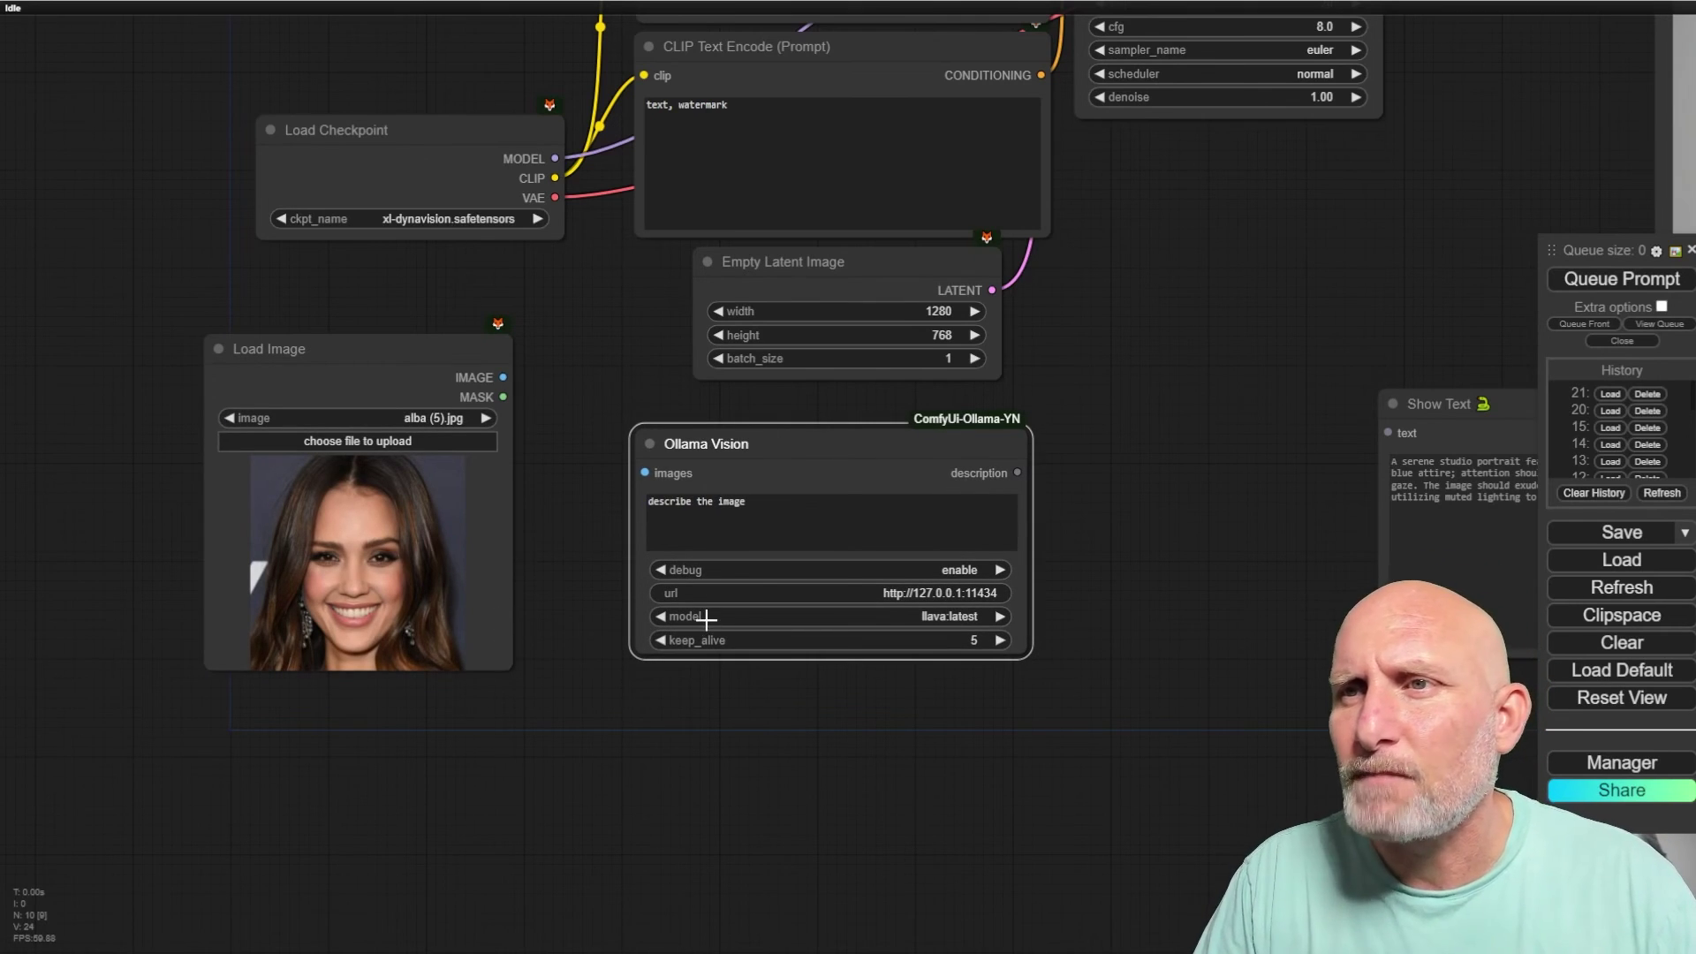
drag(503, 377, 504, 377)
drag(608, 477, 646, 473)
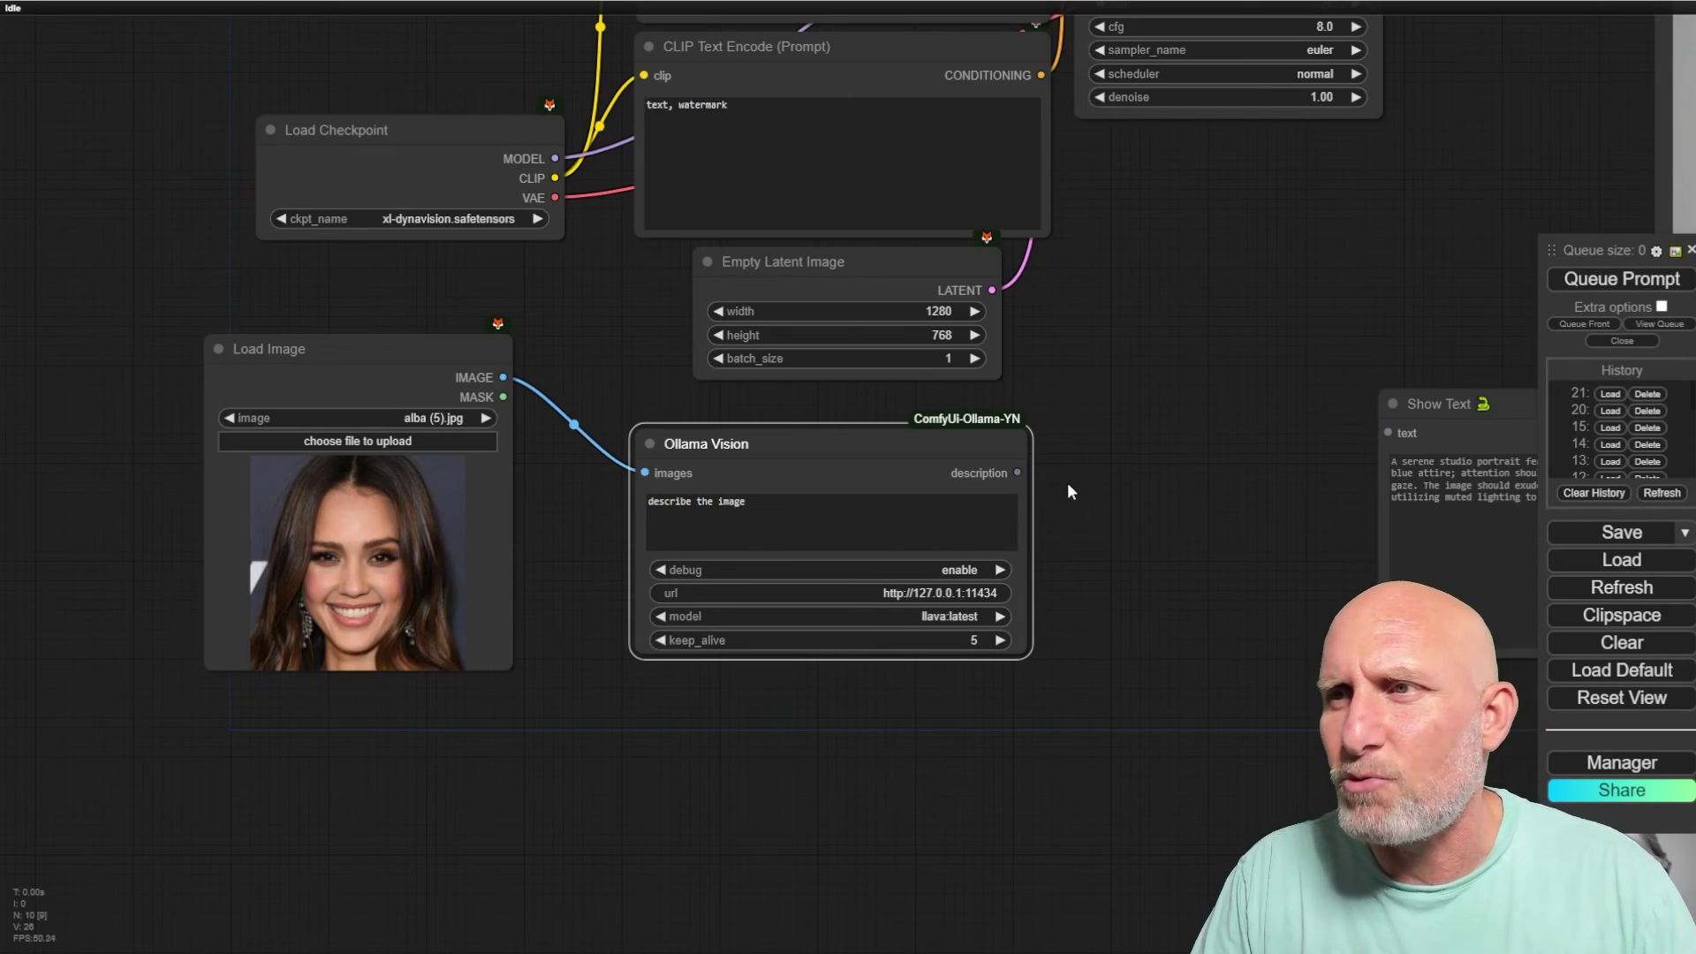
- Connect the Ollama Vision description output to the Show Text node and to the text input of the upper CLIP Text Encode node
drag(1022, 473, 1388, 433)
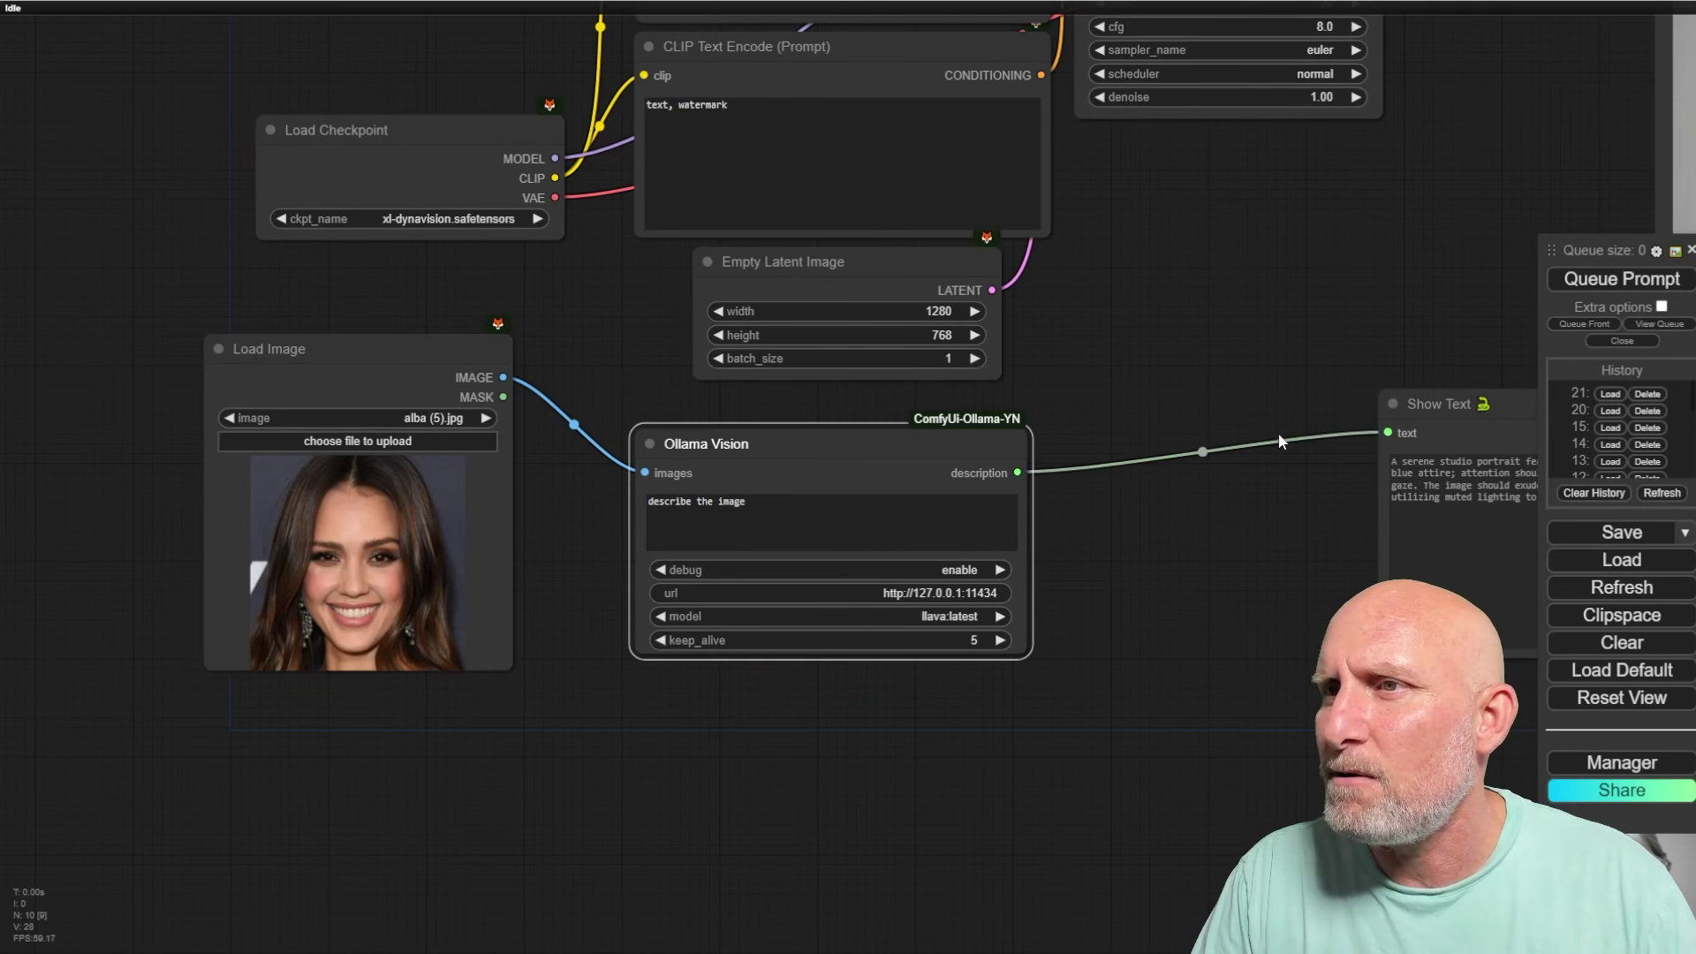
drag(1226, 334, 975, 467)
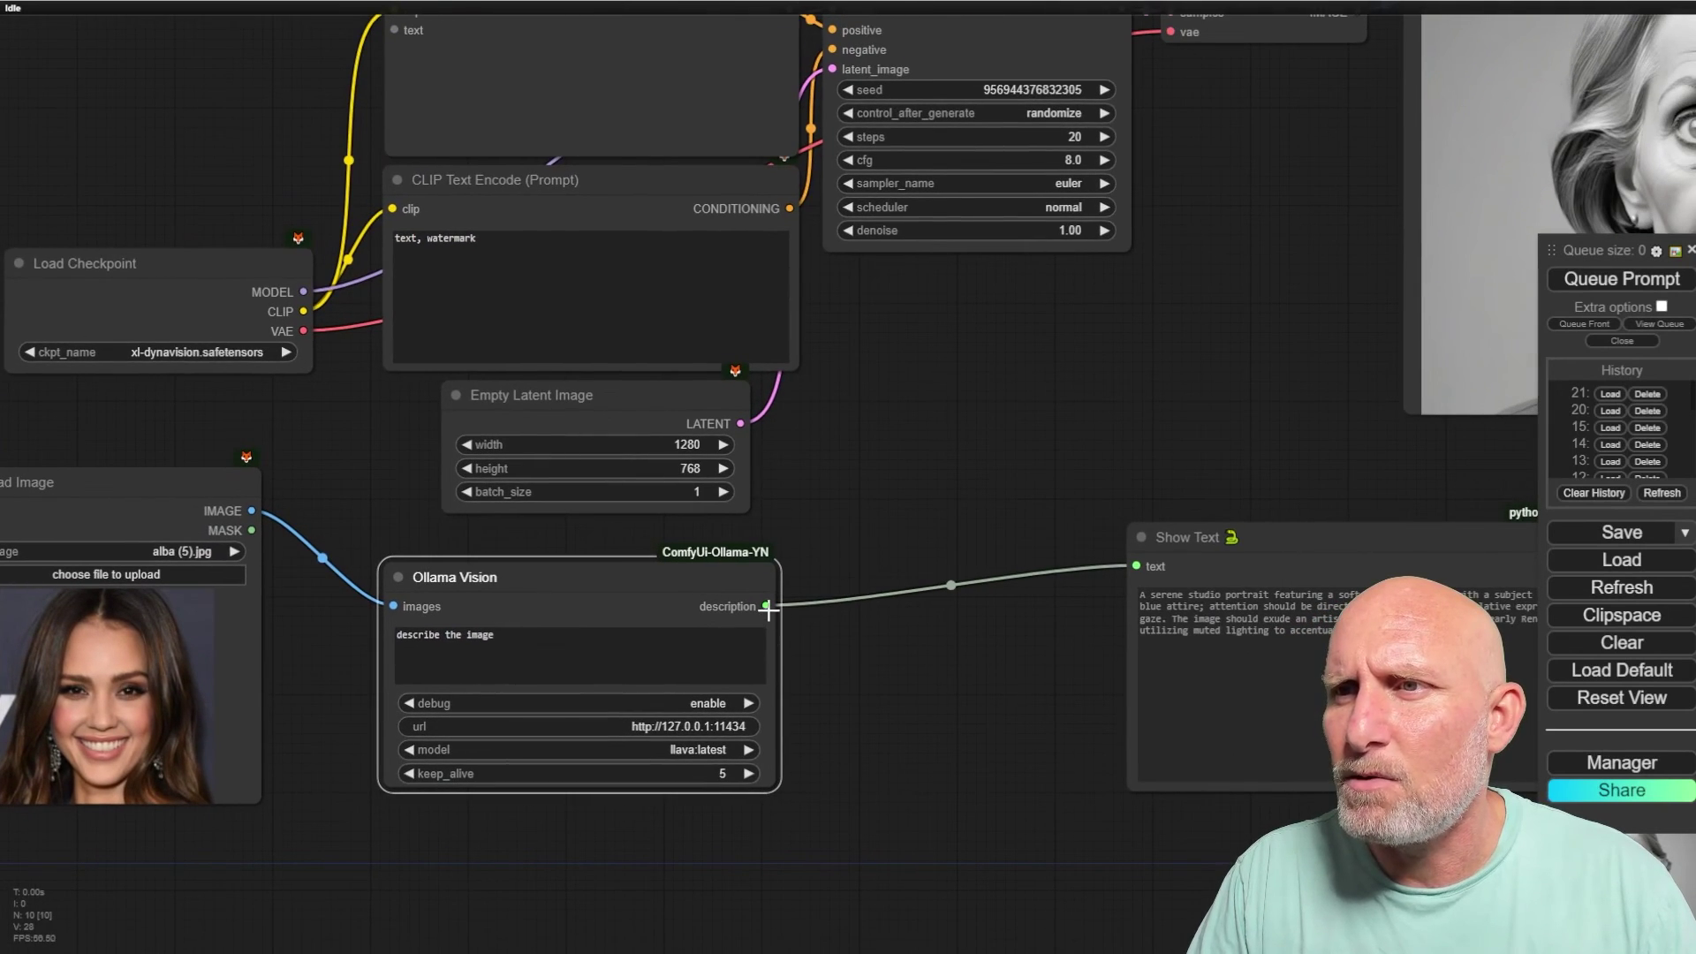
drag(767, 608, 391, 30)
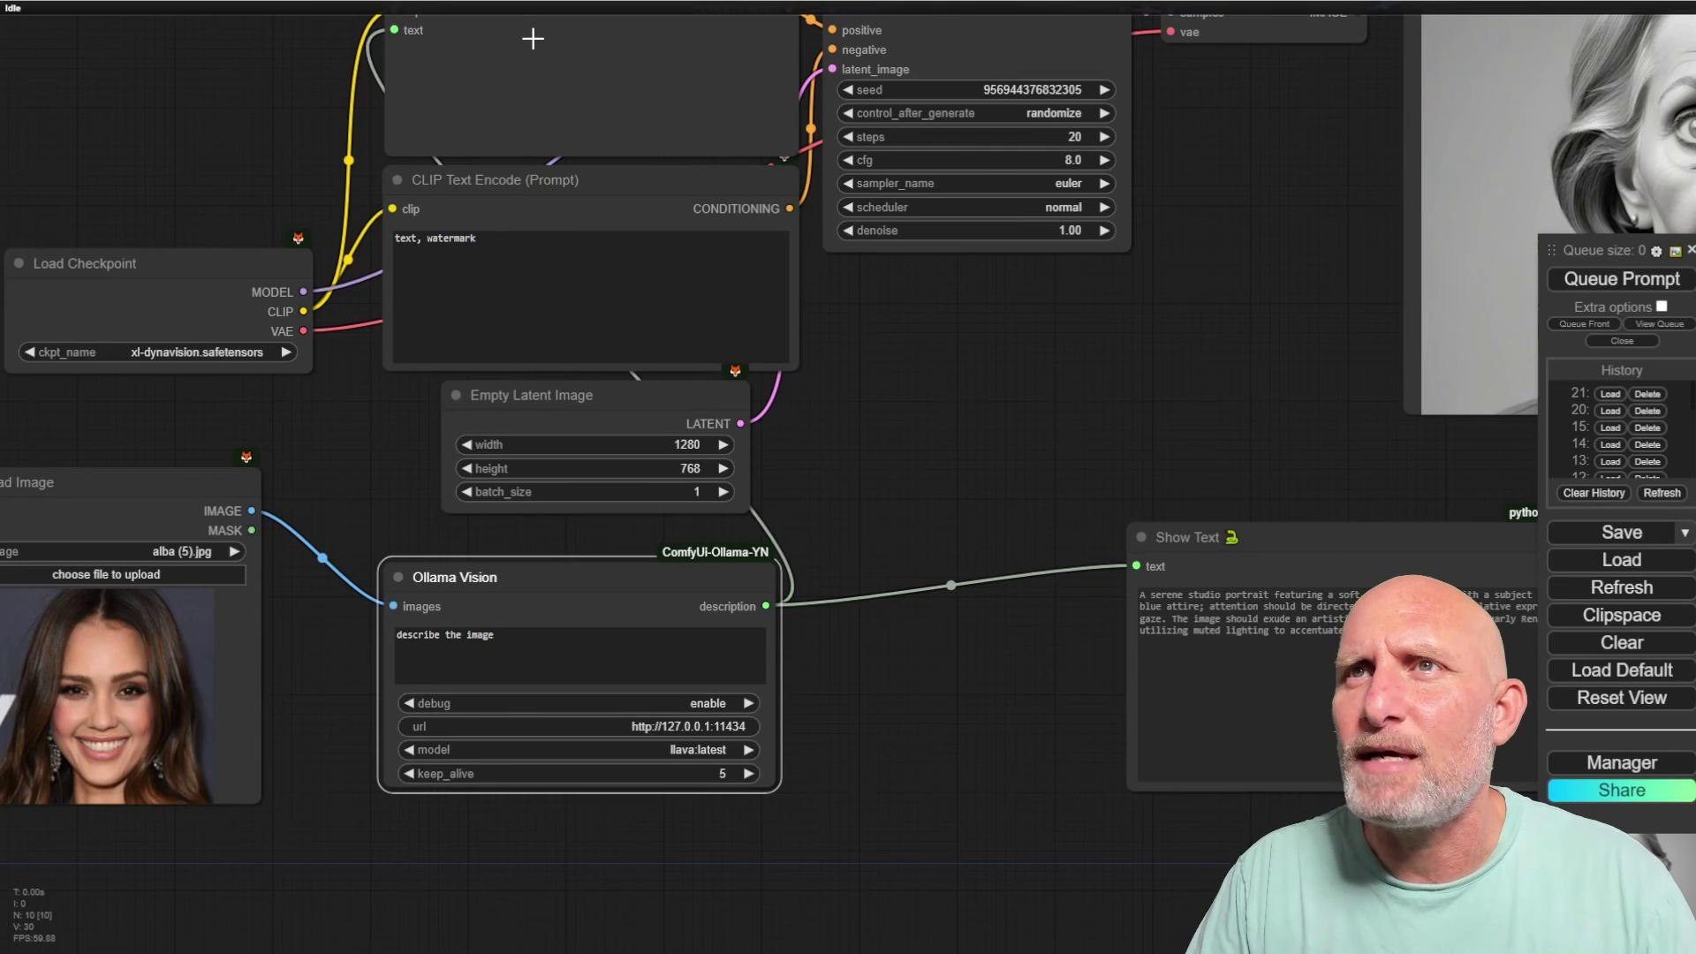
- Set the Empty Latent Image width and height to 1024 and queue the prompt
click(676, 445)
text(1024)
key(Return)
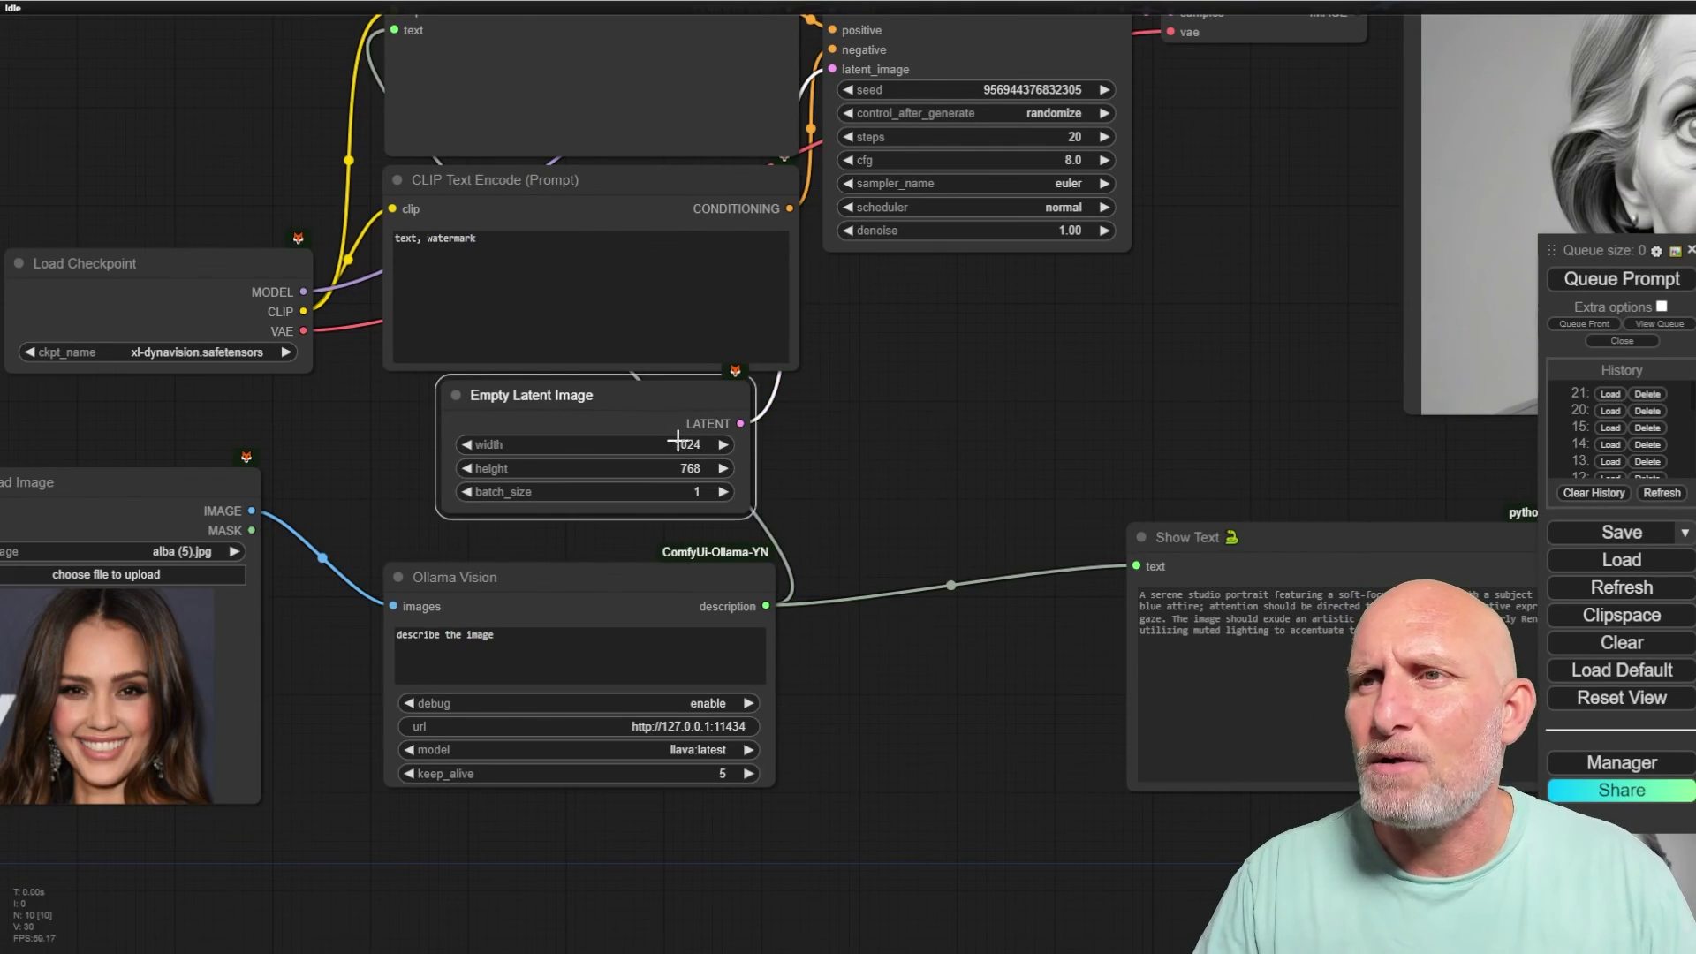
click(675, 469)
text(1024)
key(Return)
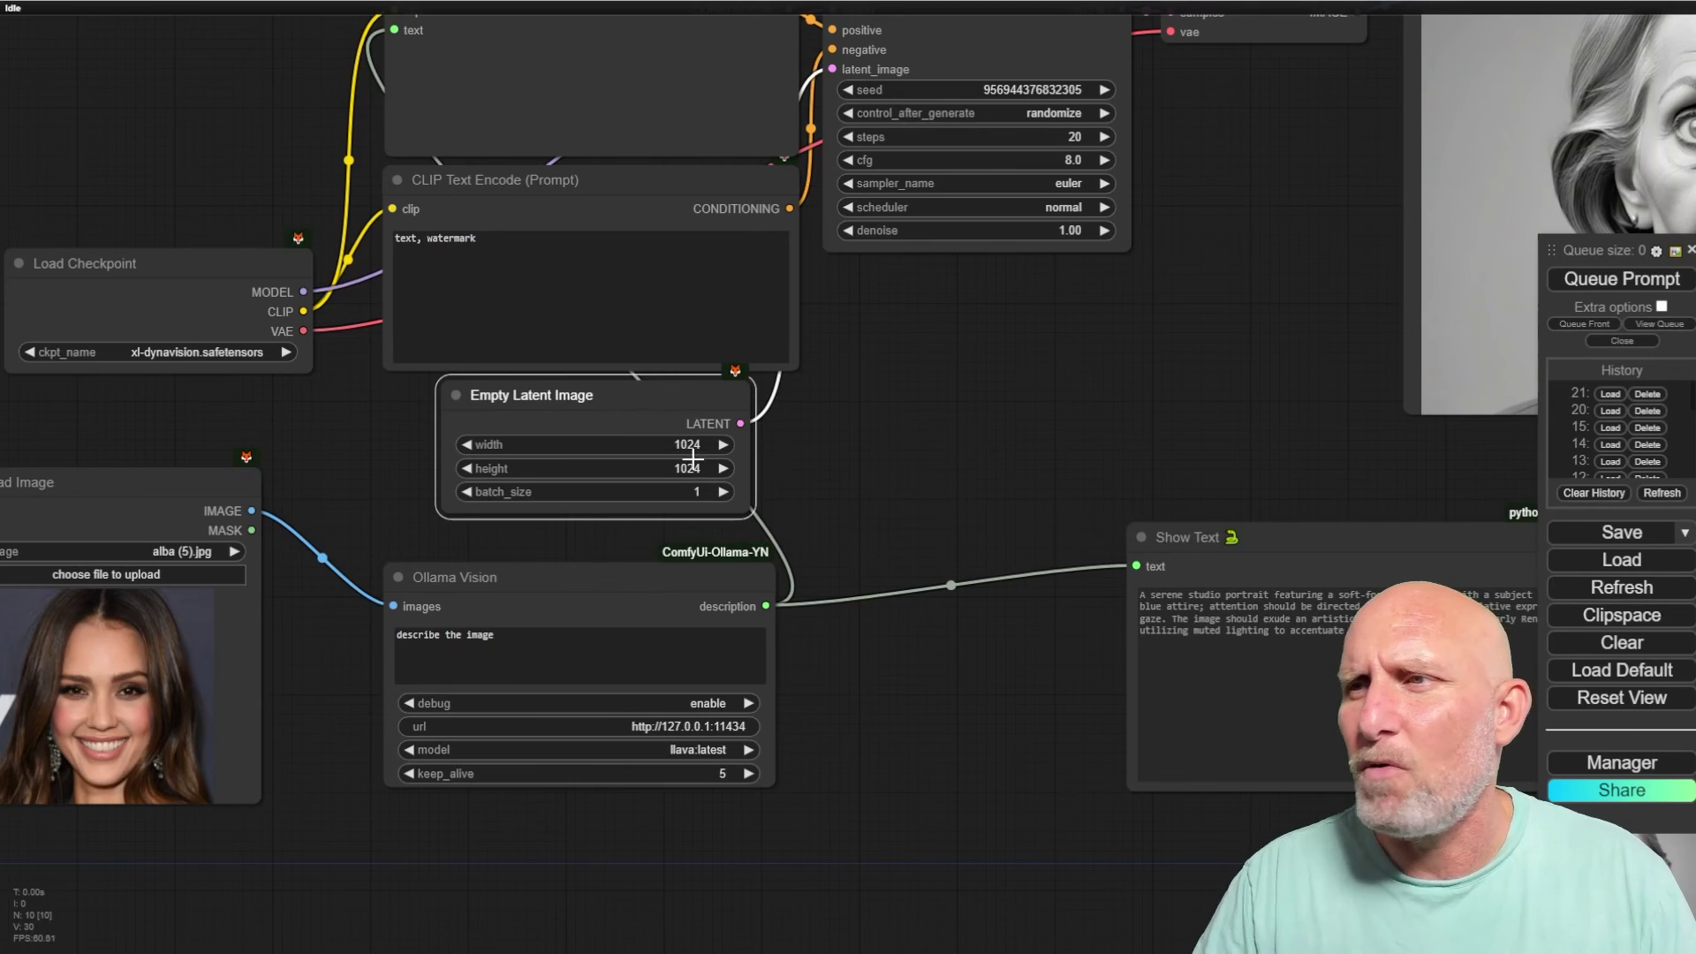
click(1624, 281)
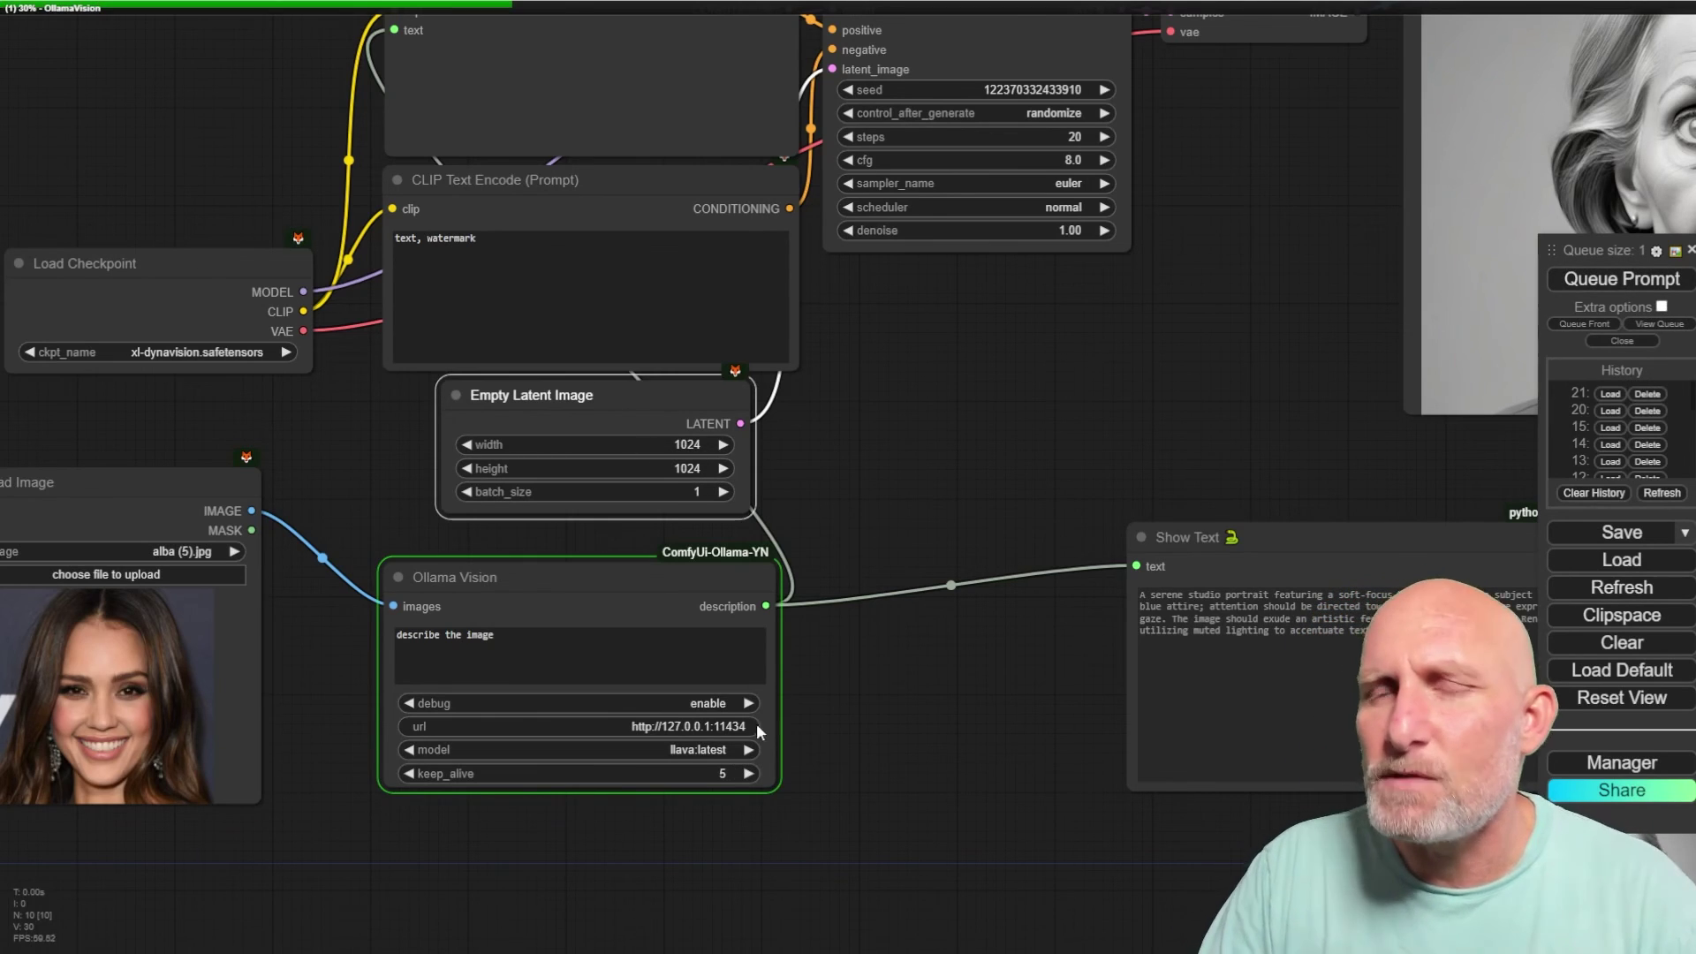
- Move the Load Image node beside Show Text and compare the loaded portrait with its description and the generated preview
drag(1249, 699, 579, 536)
scroll(292, 518, up, 4)
scroll(336, 513, down, 4)
drag(335, 513, 1101, 530)
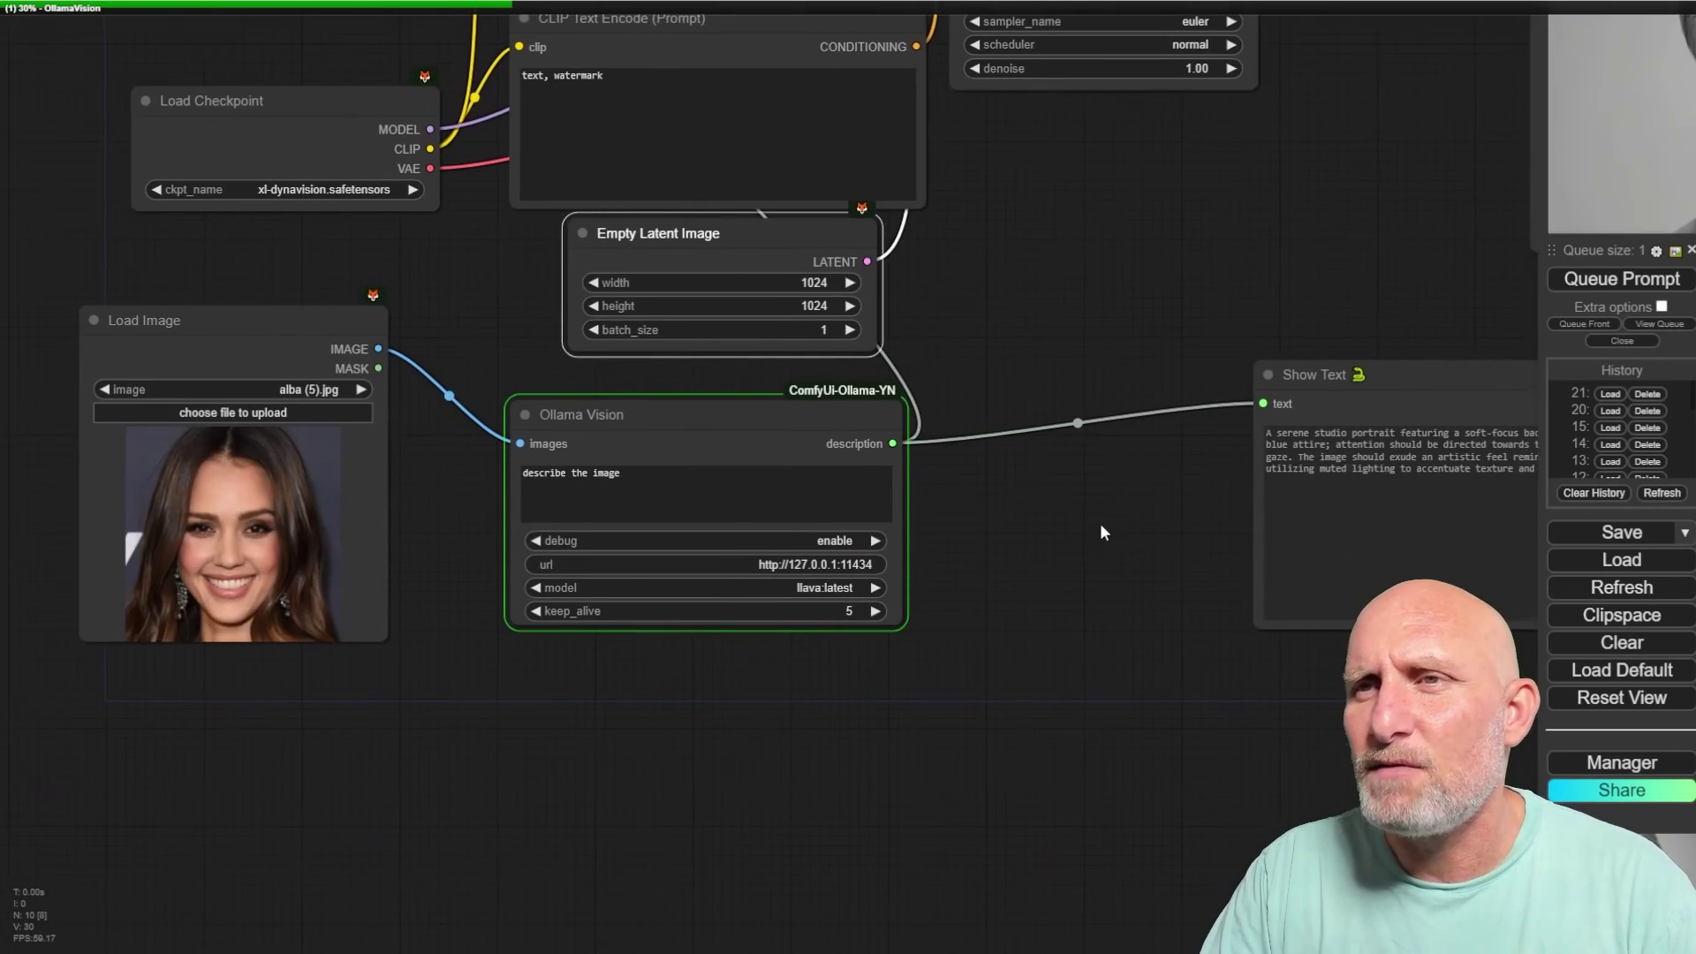
drag(269, 315, 1125, 387)
drag(1233, 733, 829, 728)
scroll(883, 698, up, 4)
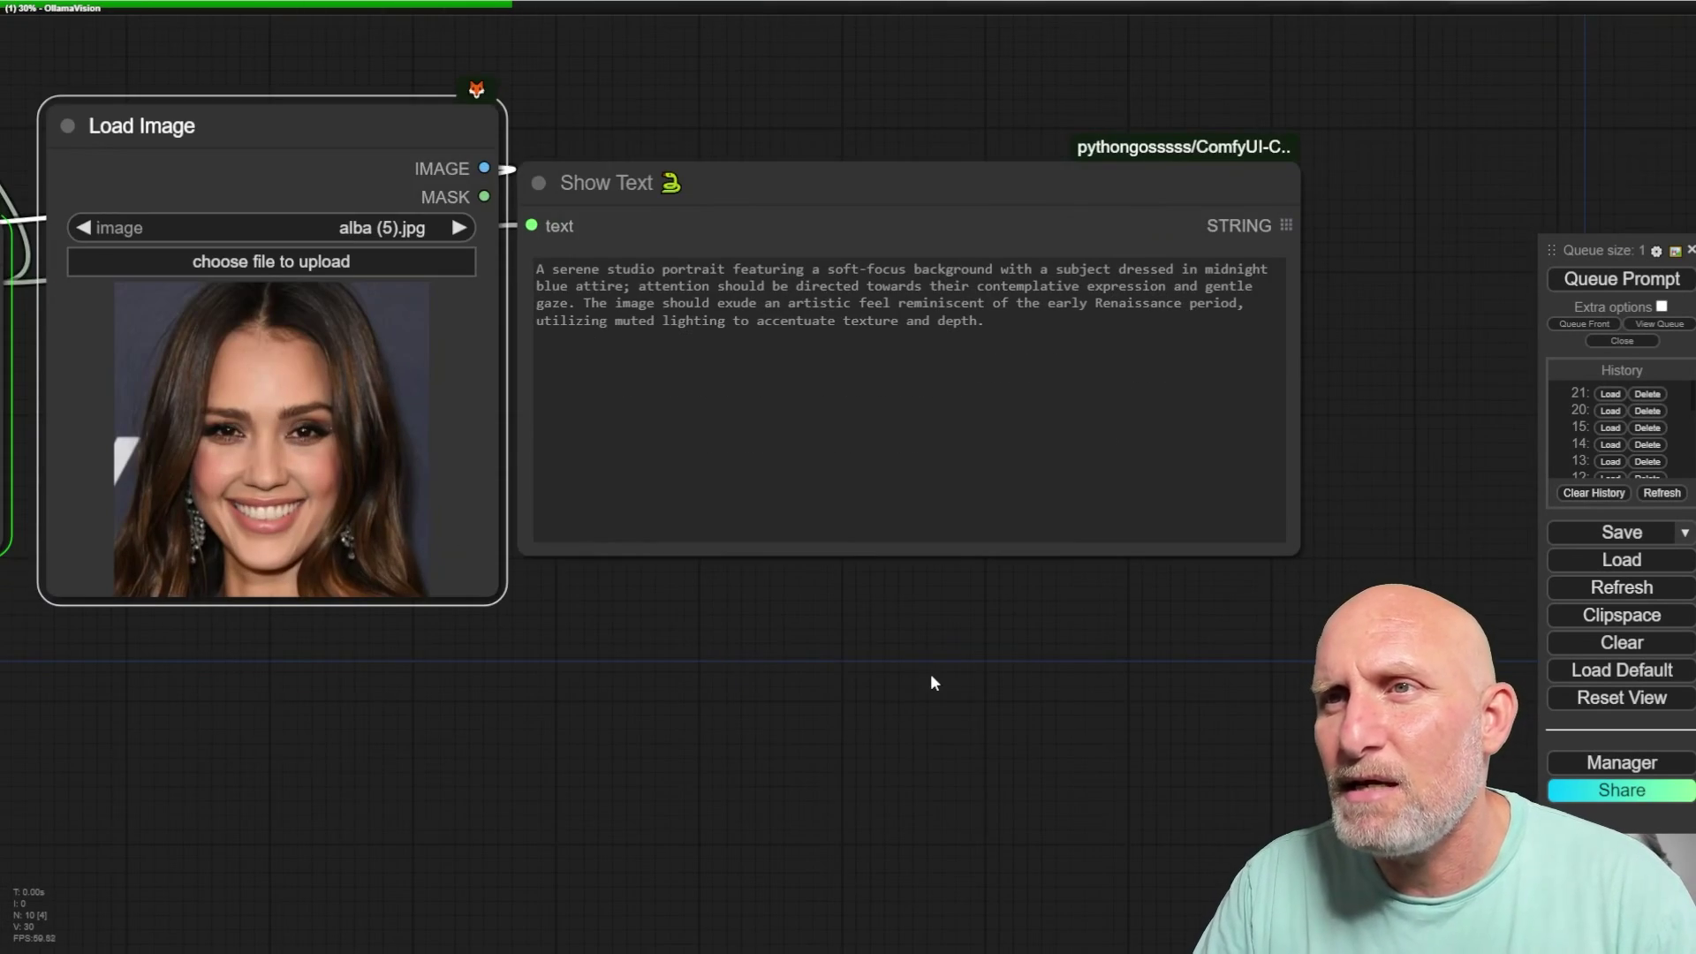
drag(557, 667, 703, 785)
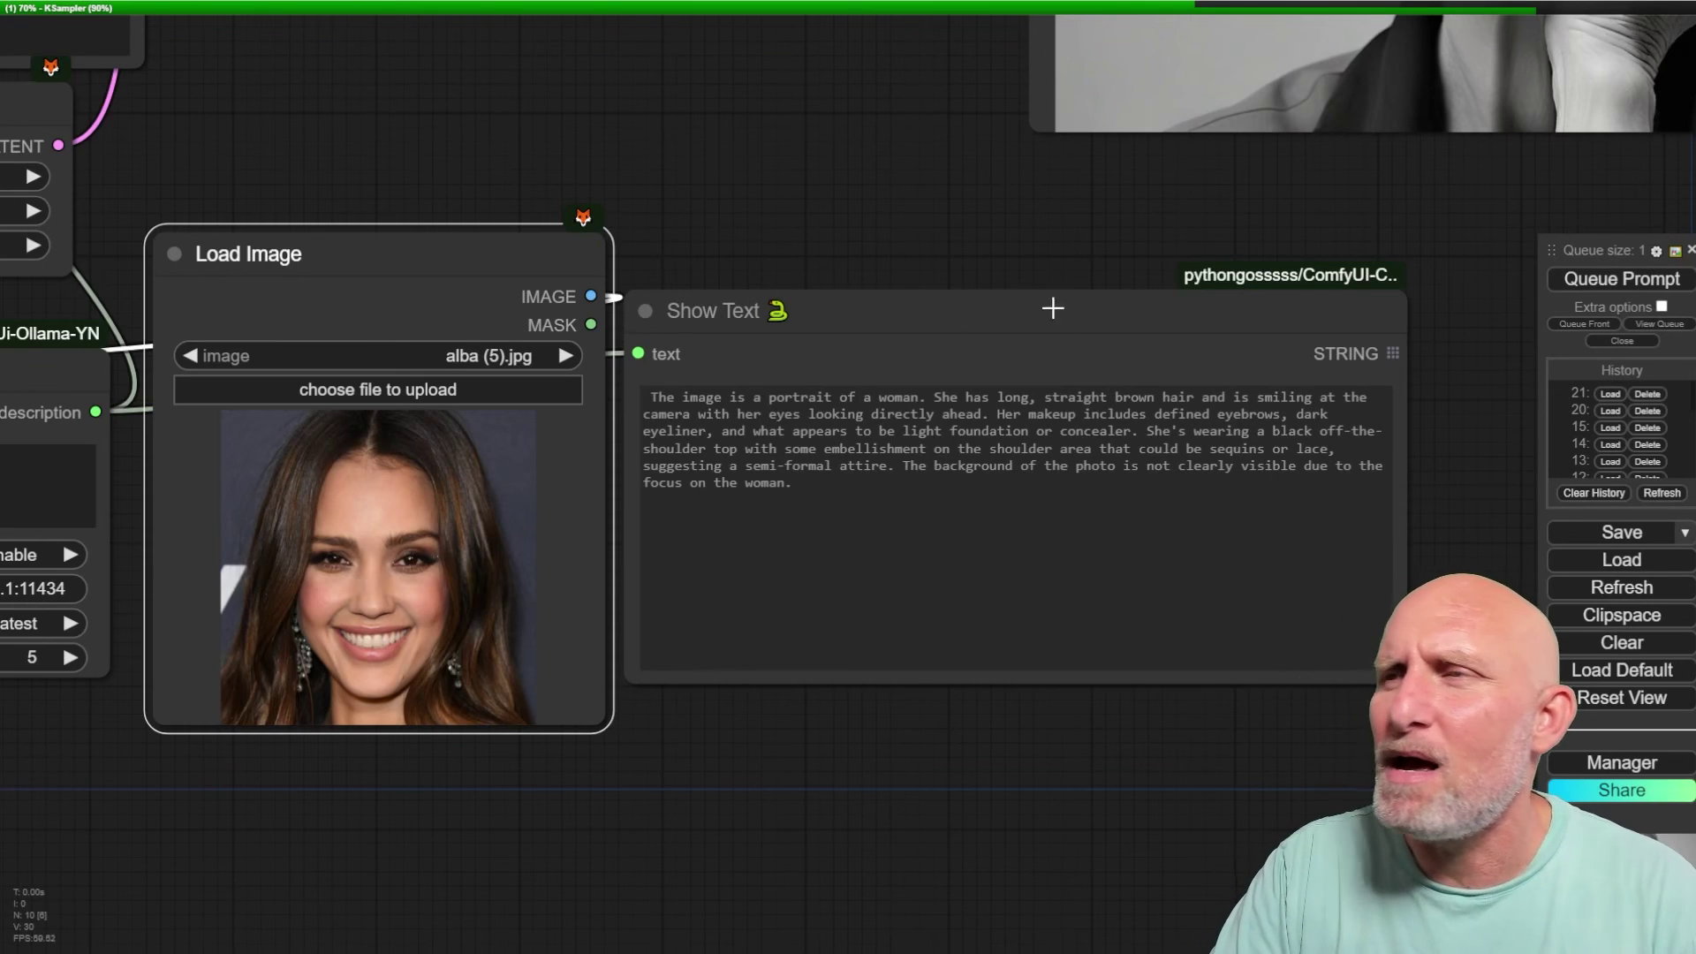
scroll(952, 364, down, 5)
scroll(891, 159, down, 1)
drag(963, 34, 731, 480)
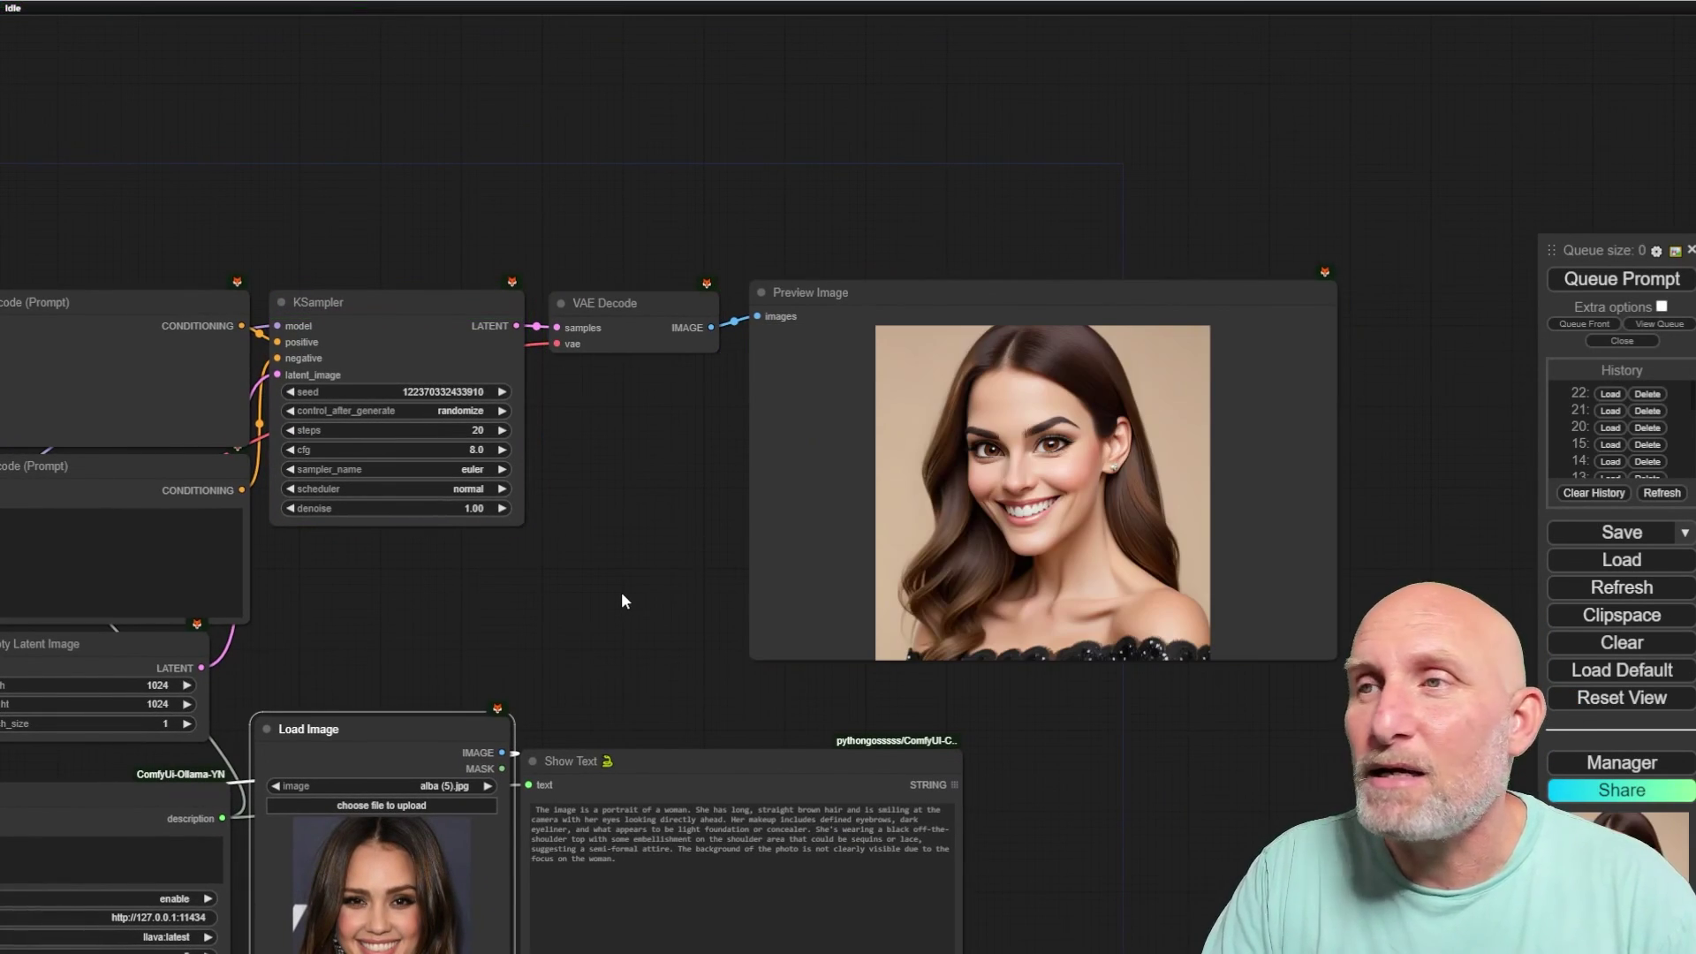
drag(615, 565, 713, 389)
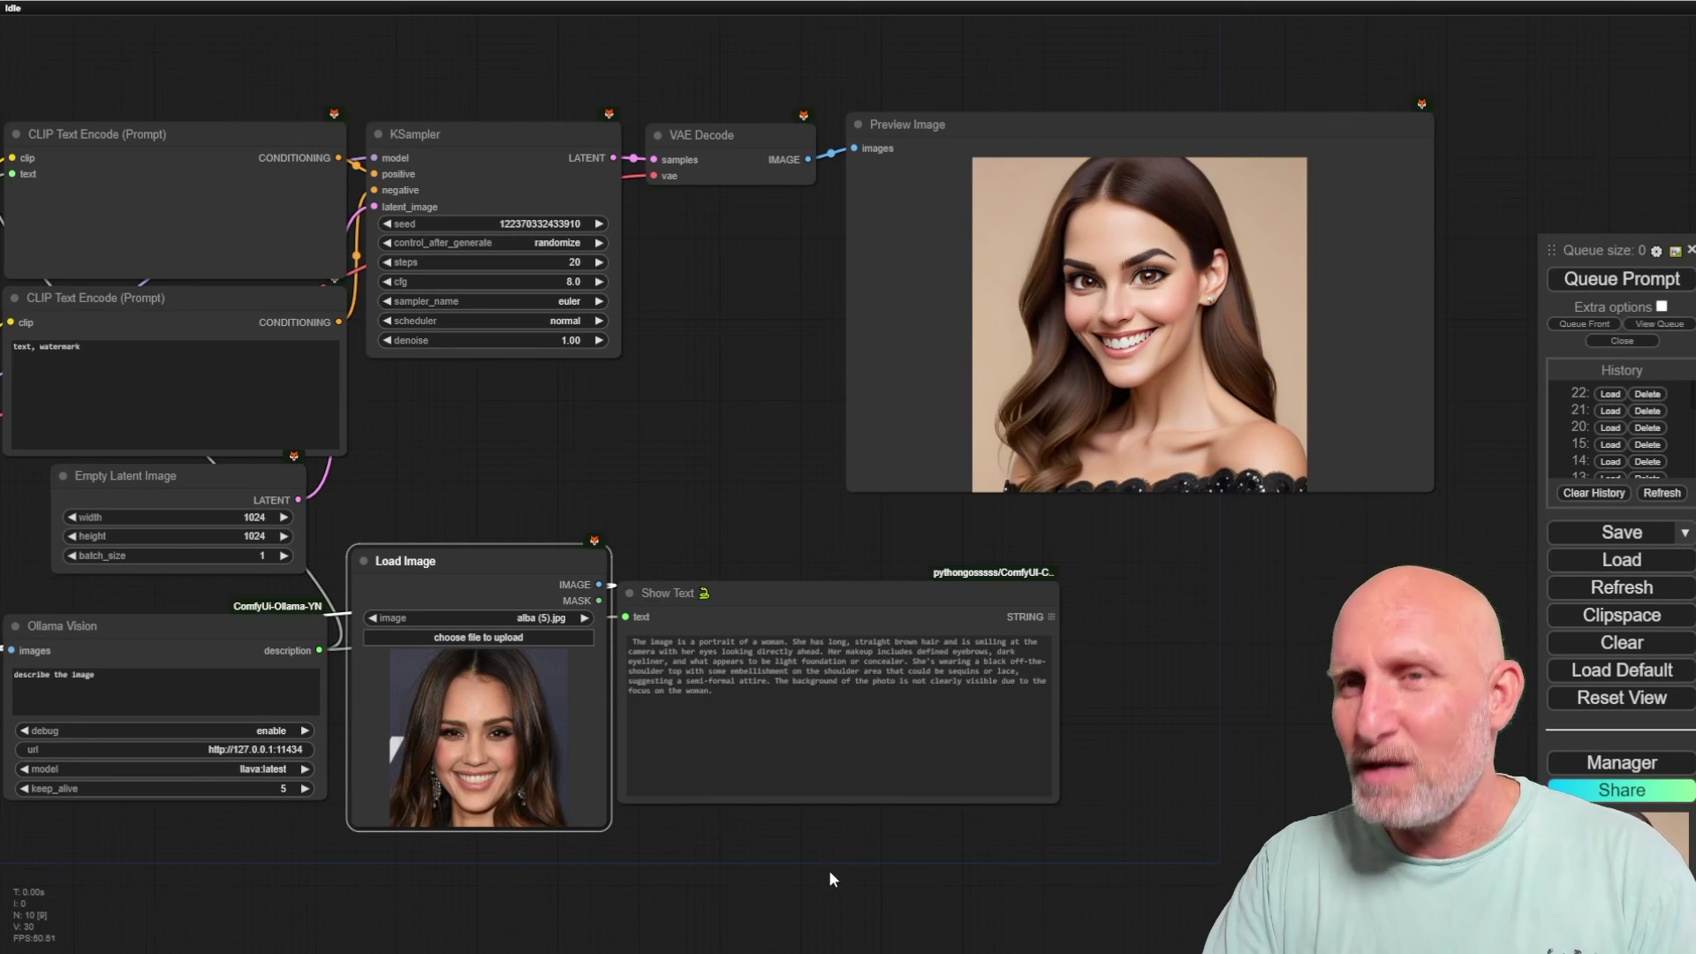
- Replace the picture in the Load Image node with flux-v1-0007.png from the hdd-04 (G:) drive
click(468, 640)
scroll(115, 261, down, 1)
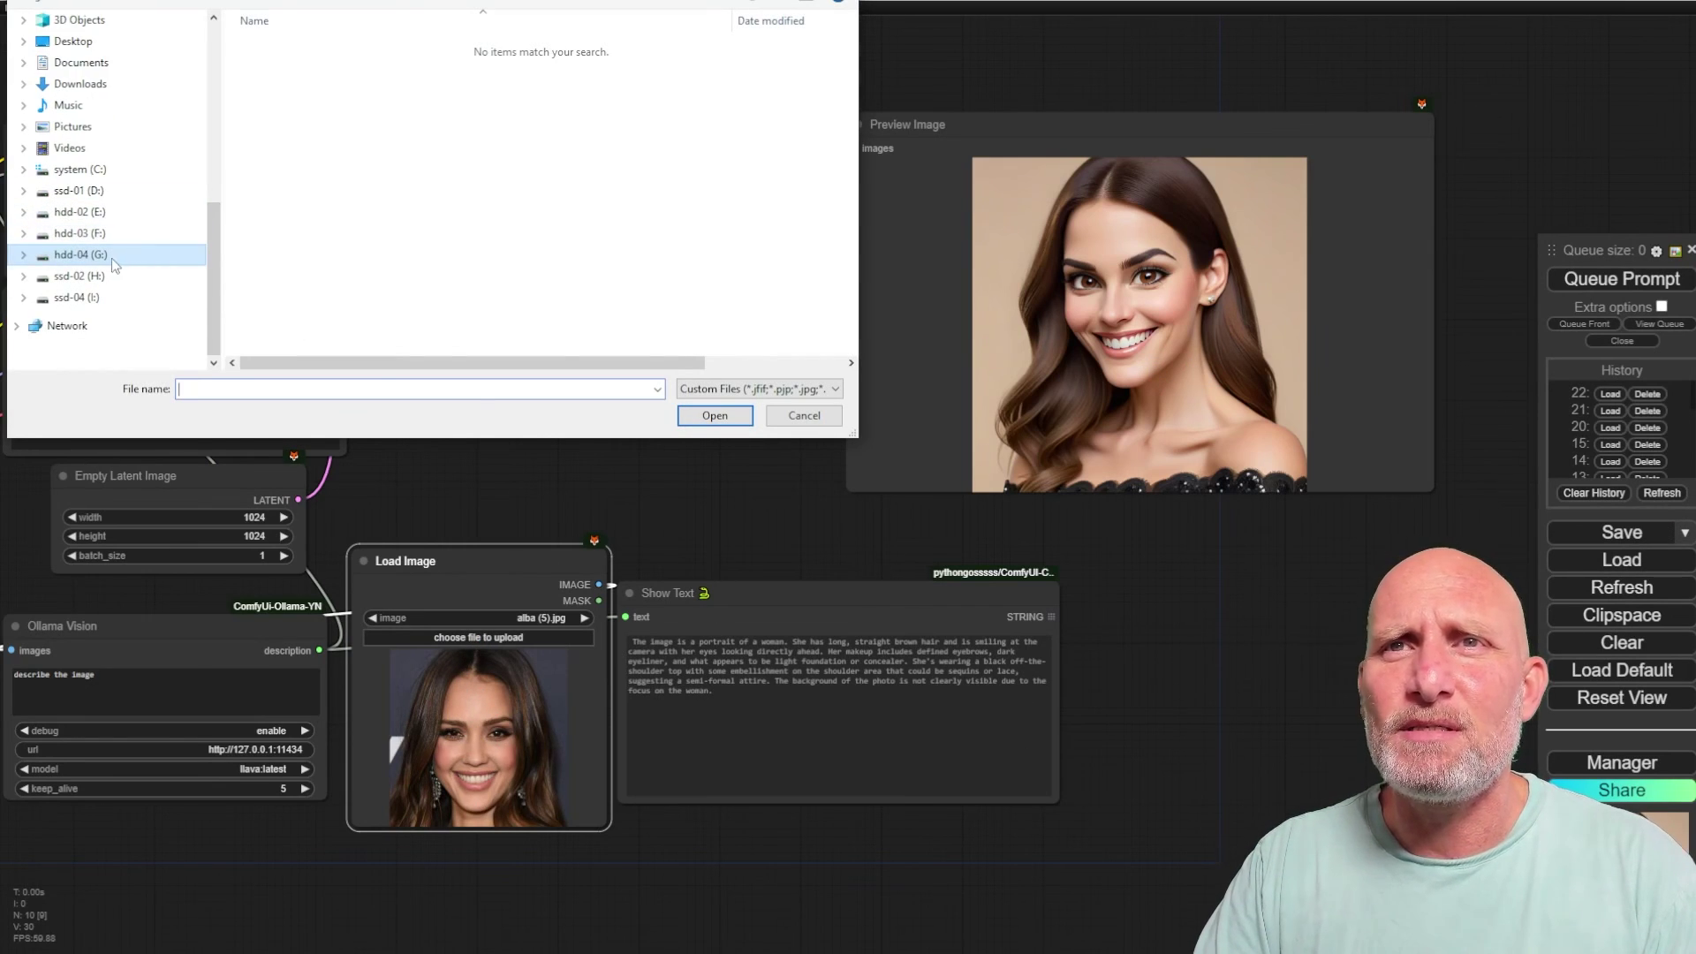
click(80, 254)
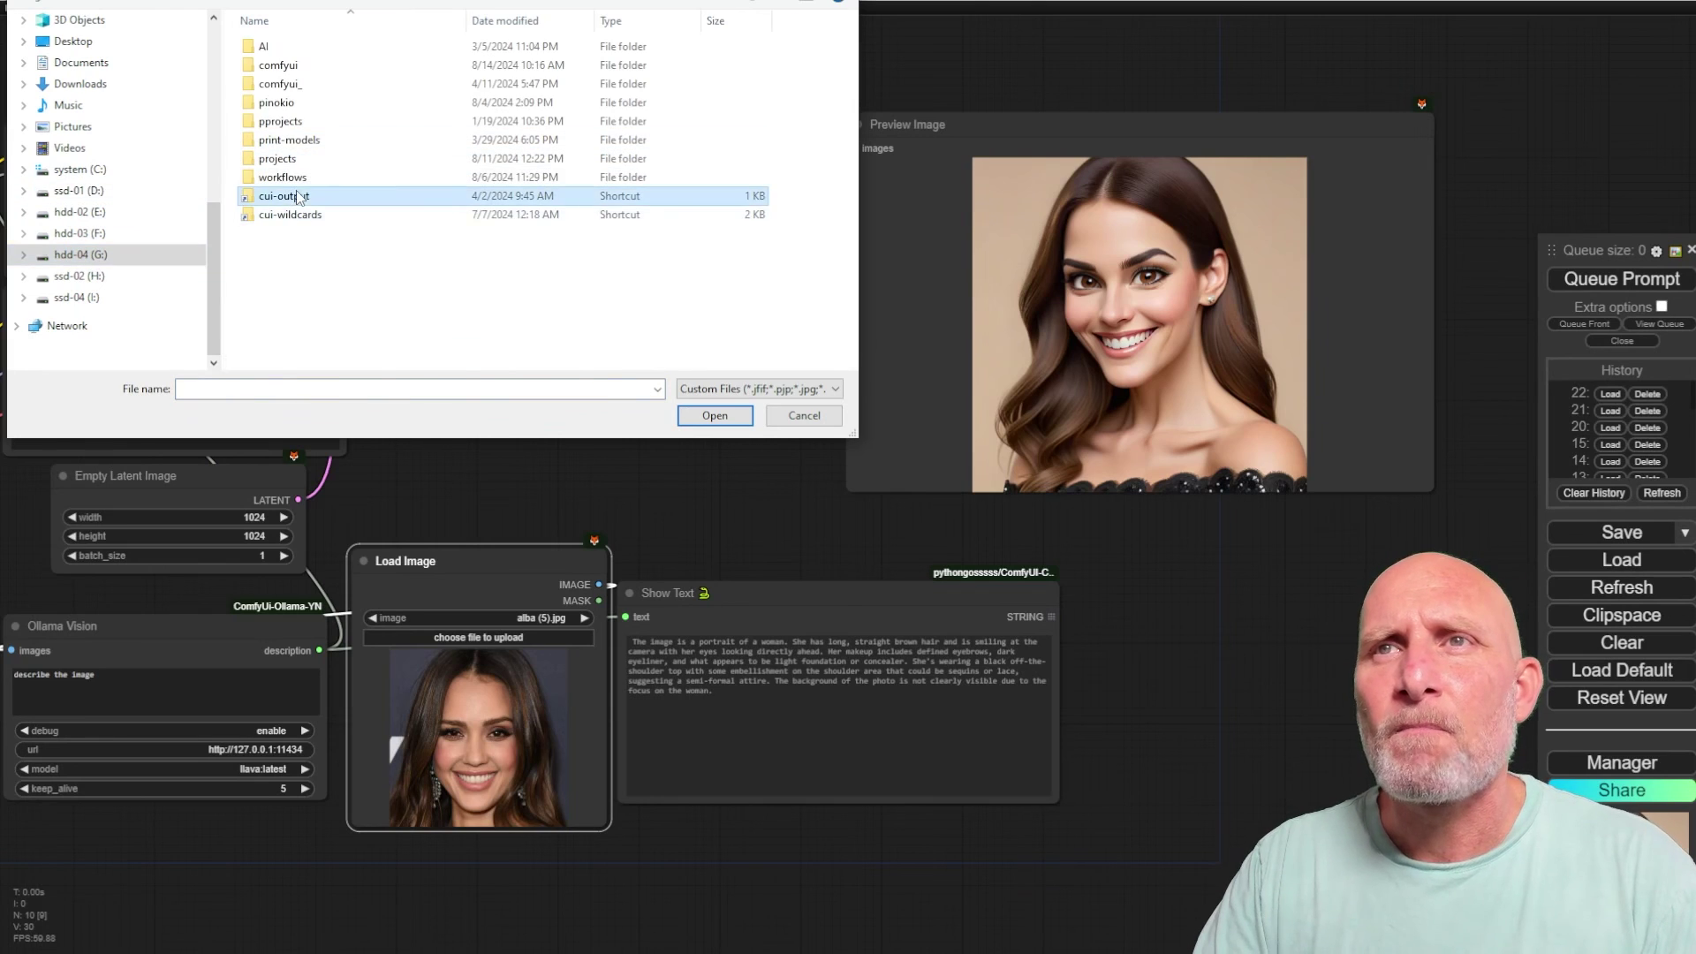
scroll(427, 262, up, 3)
scroll(427, 263, down, 5)
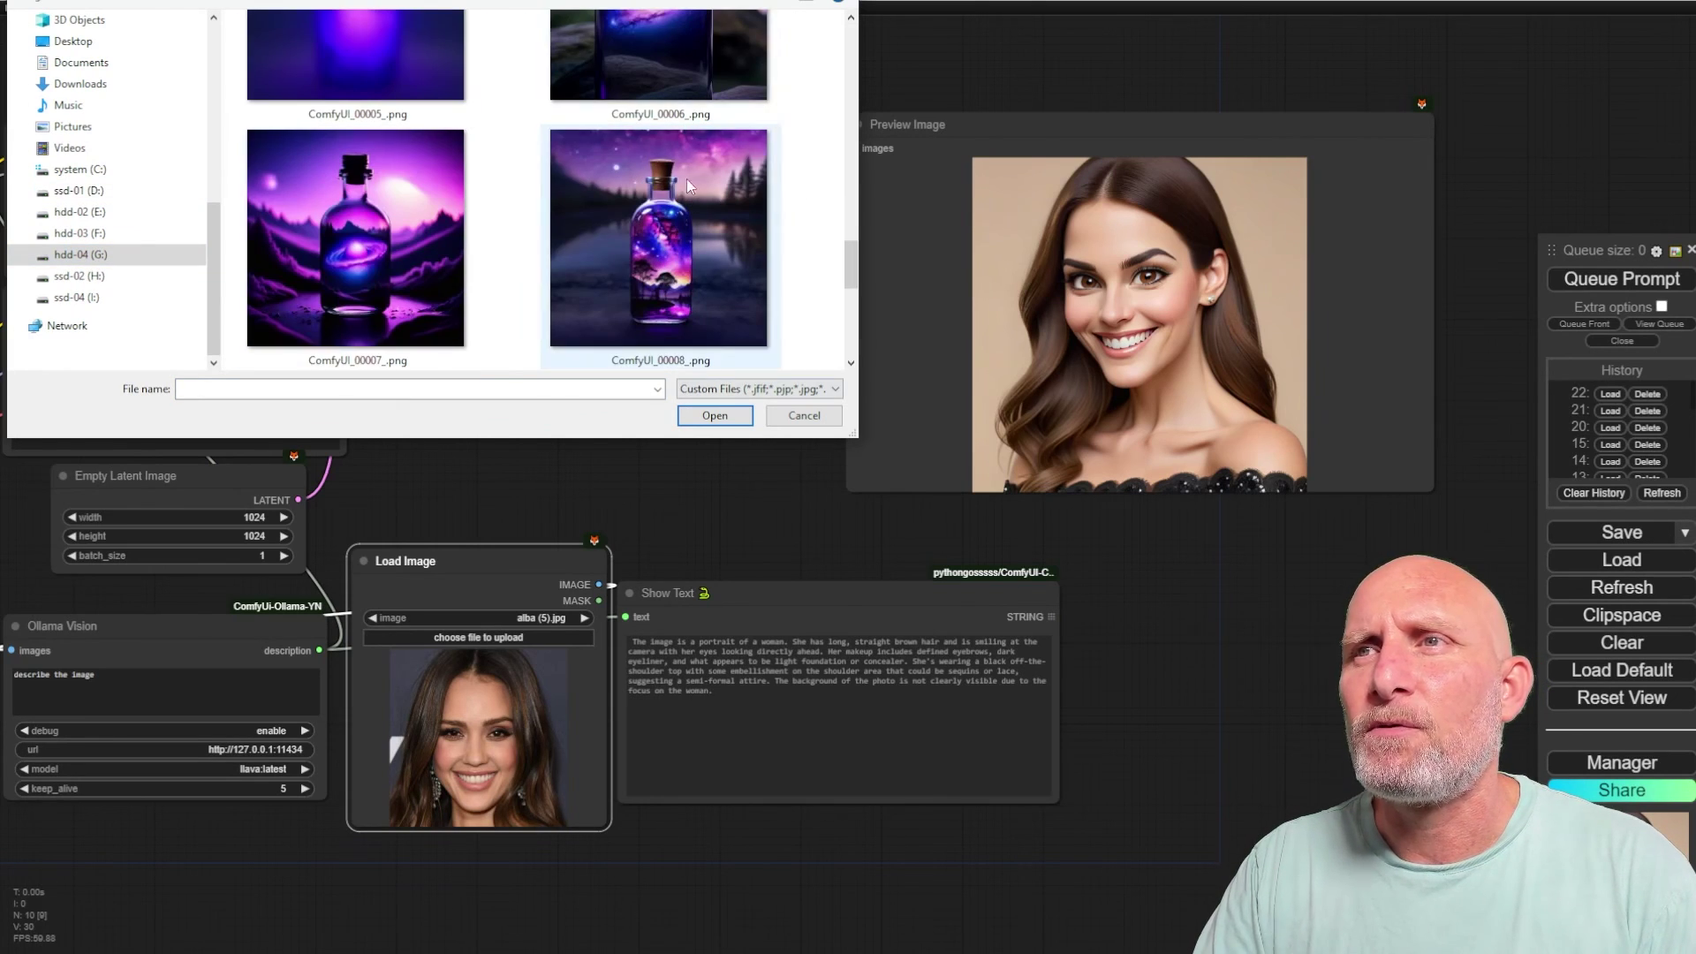
scroll(619, 230, down, 4)
click(395, 229)
double_click(394, 230)
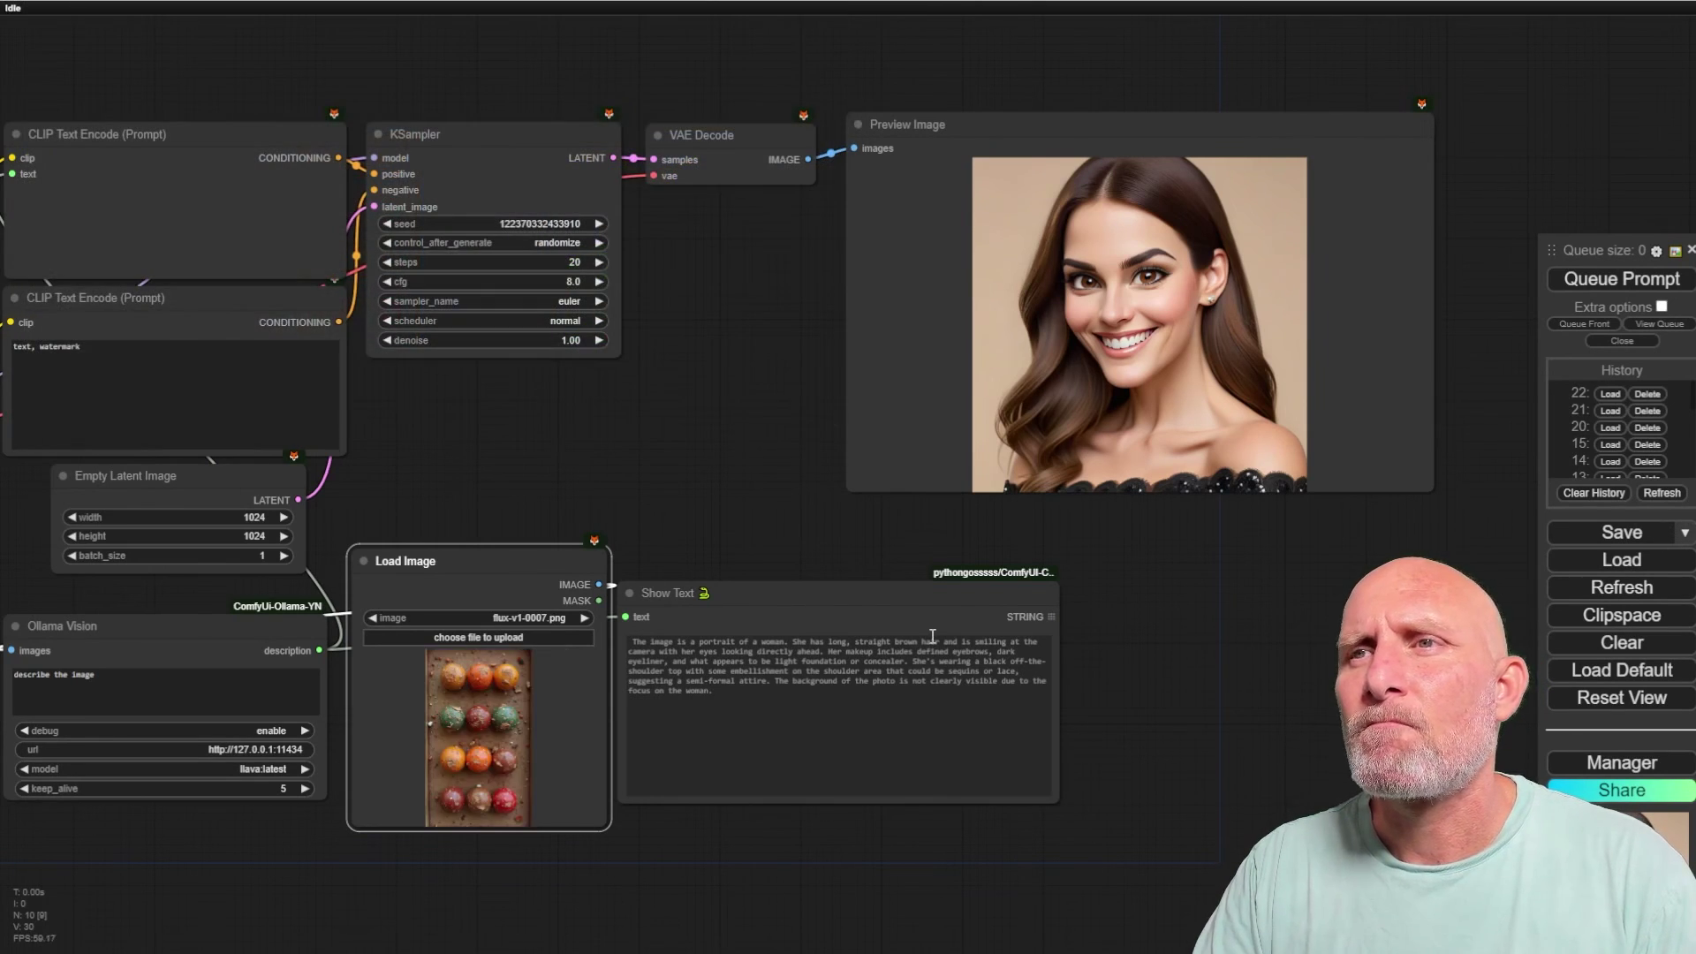
- Queue the prompt for the new picture and compare the source image with its description and the generated preview
click(1622, 279)
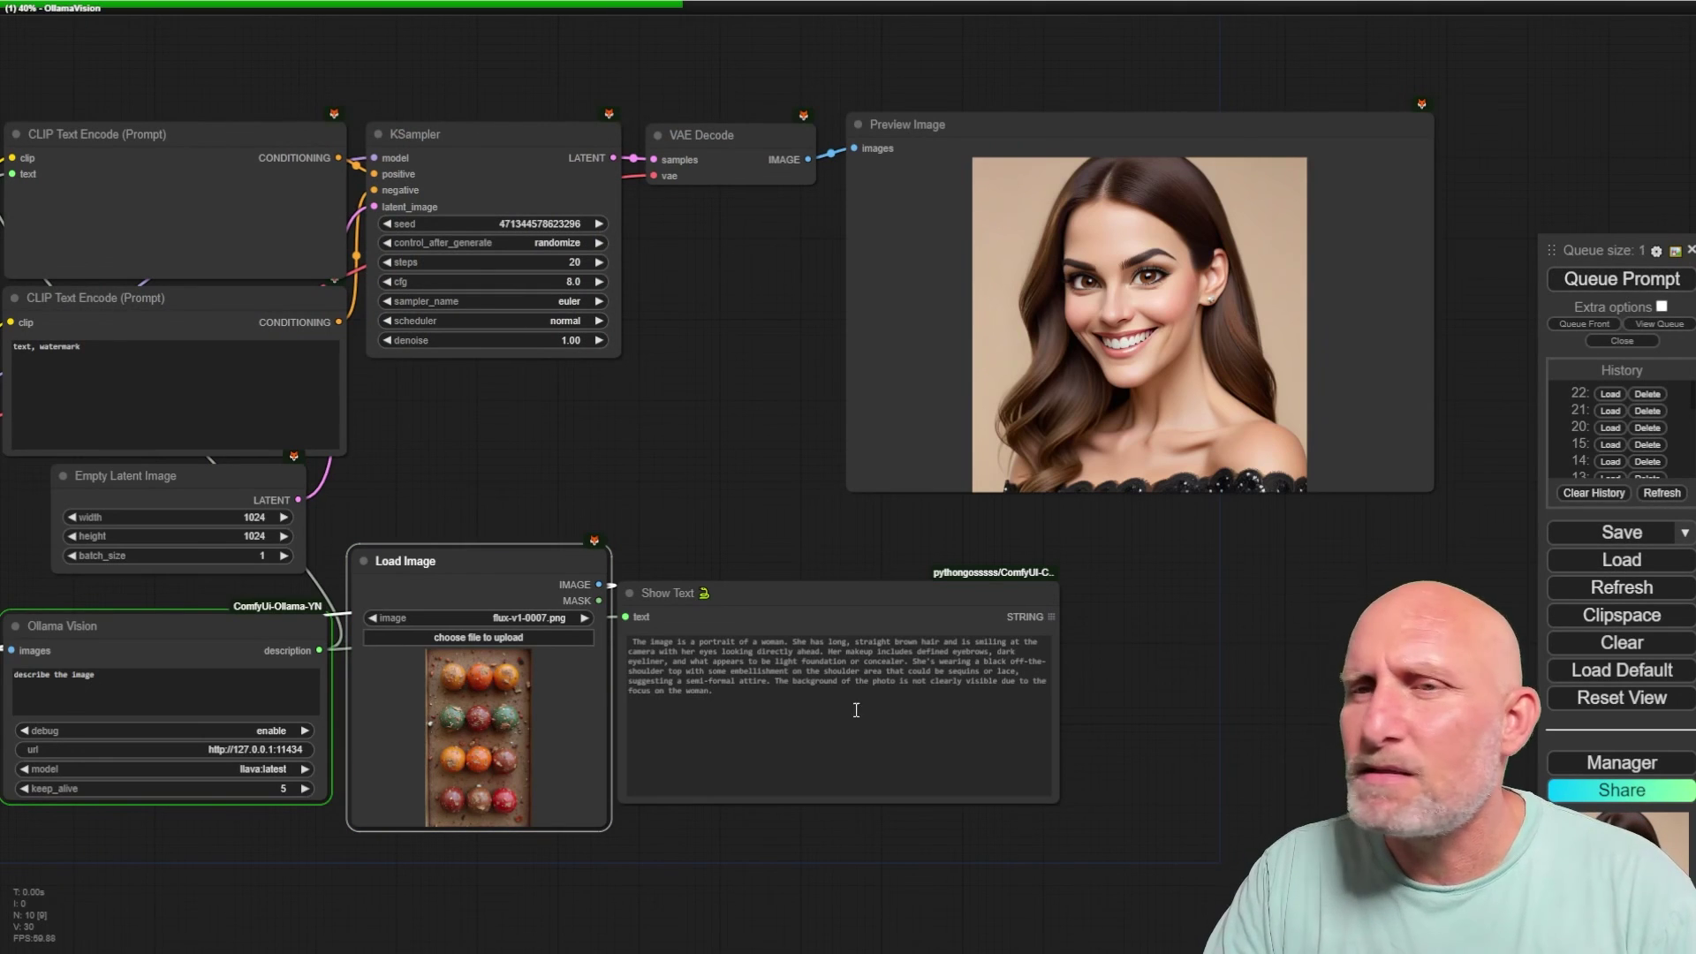
scroll(493, 723, up, 10)
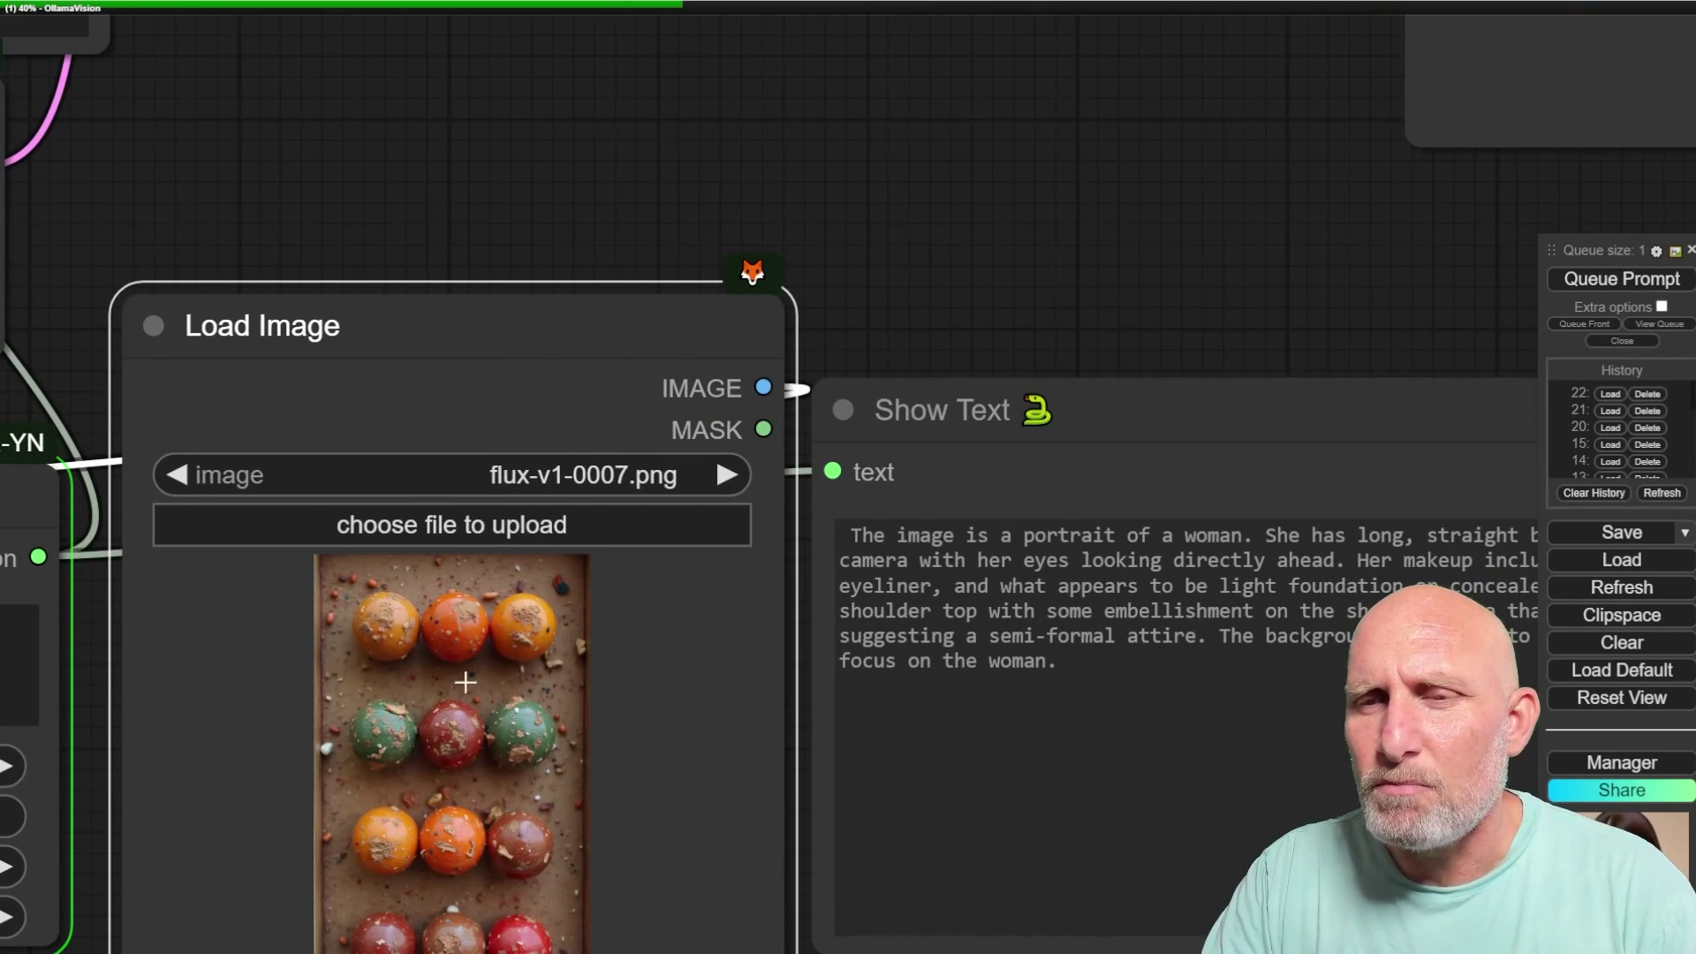
scroll(1077, 339, down, 6)
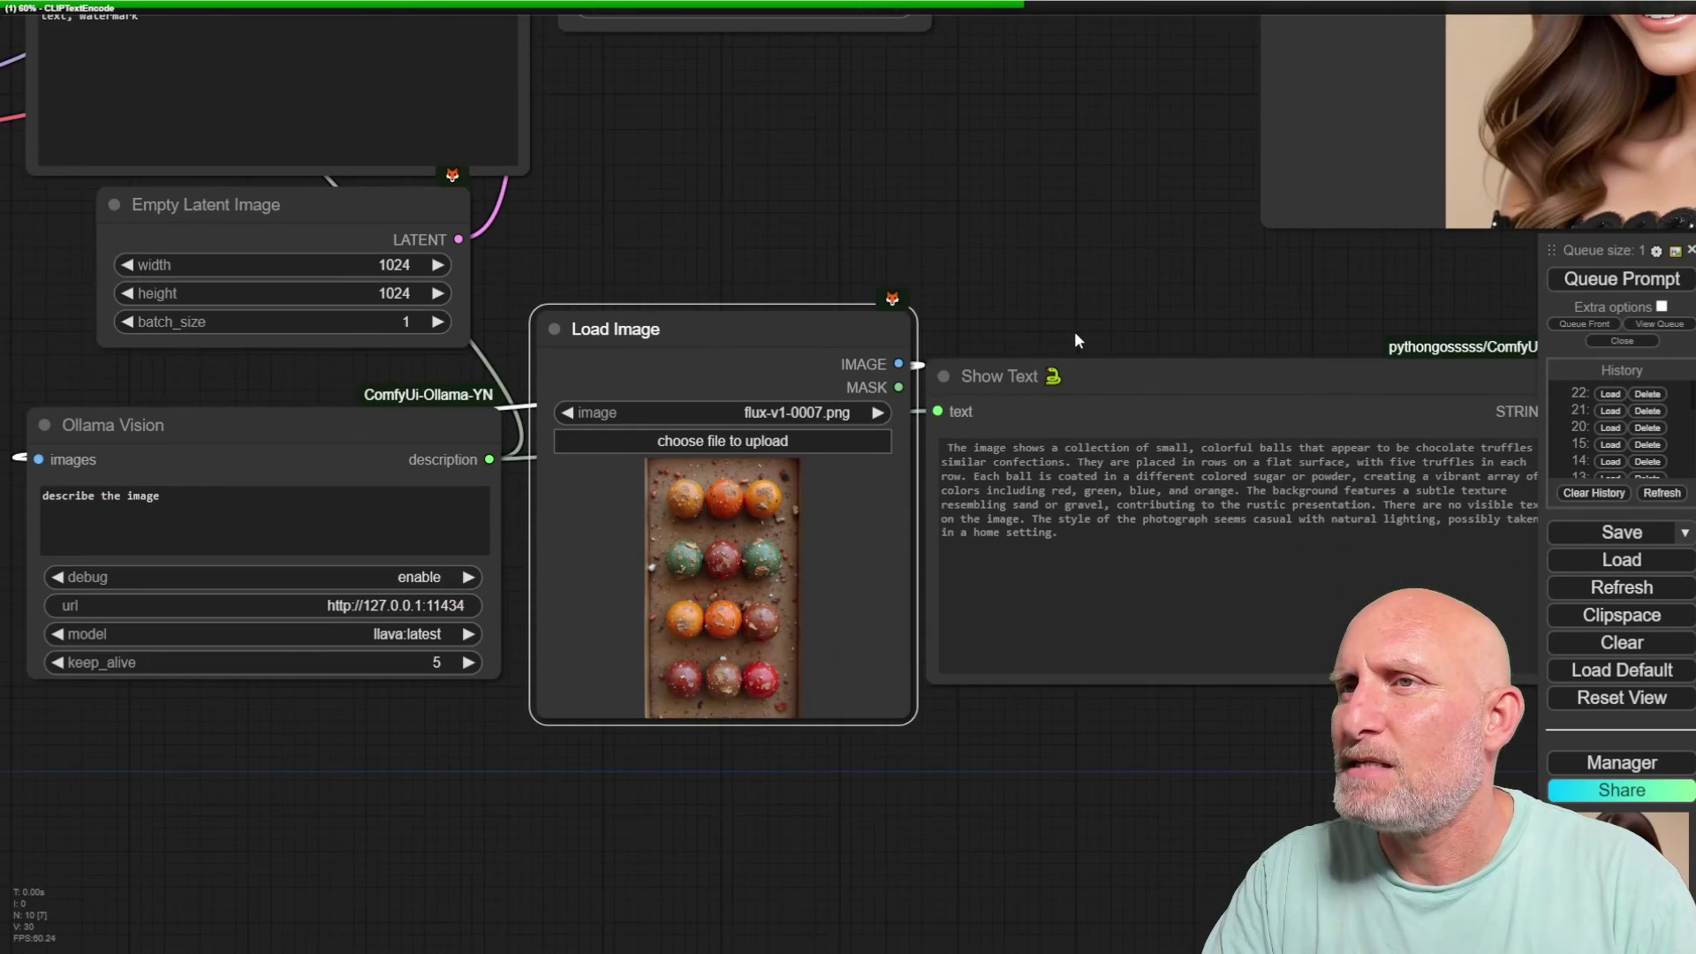
drag(1237, 311, 849, 269)
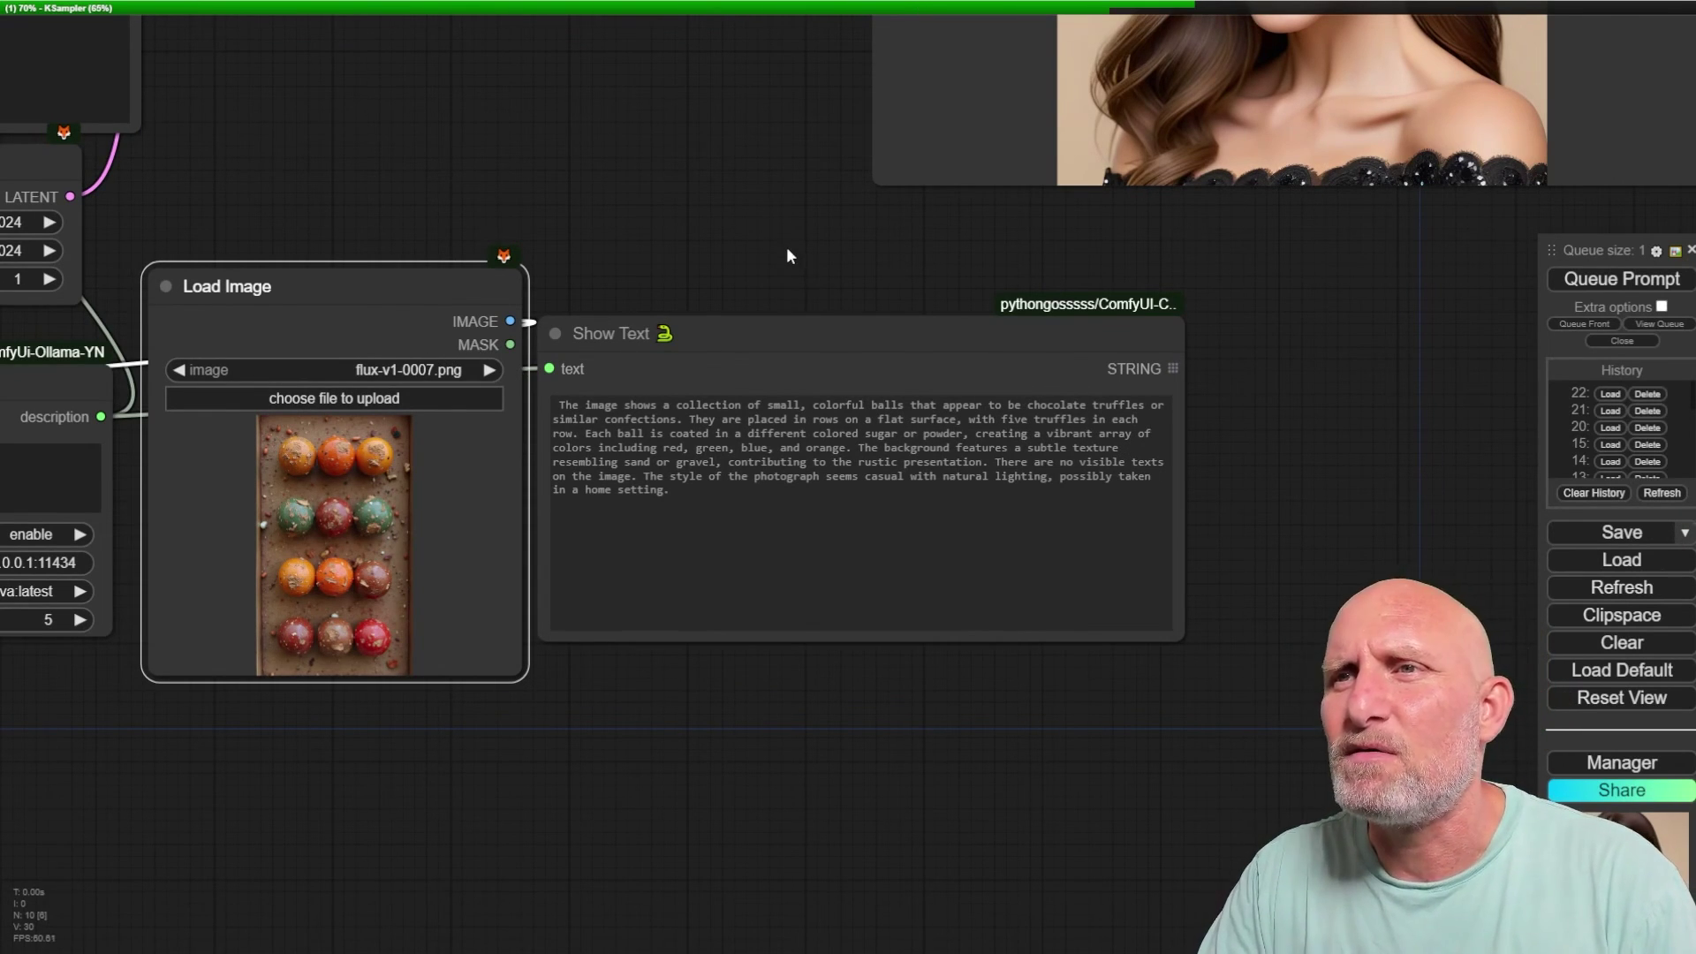
drag(697, 179, 523, 571)
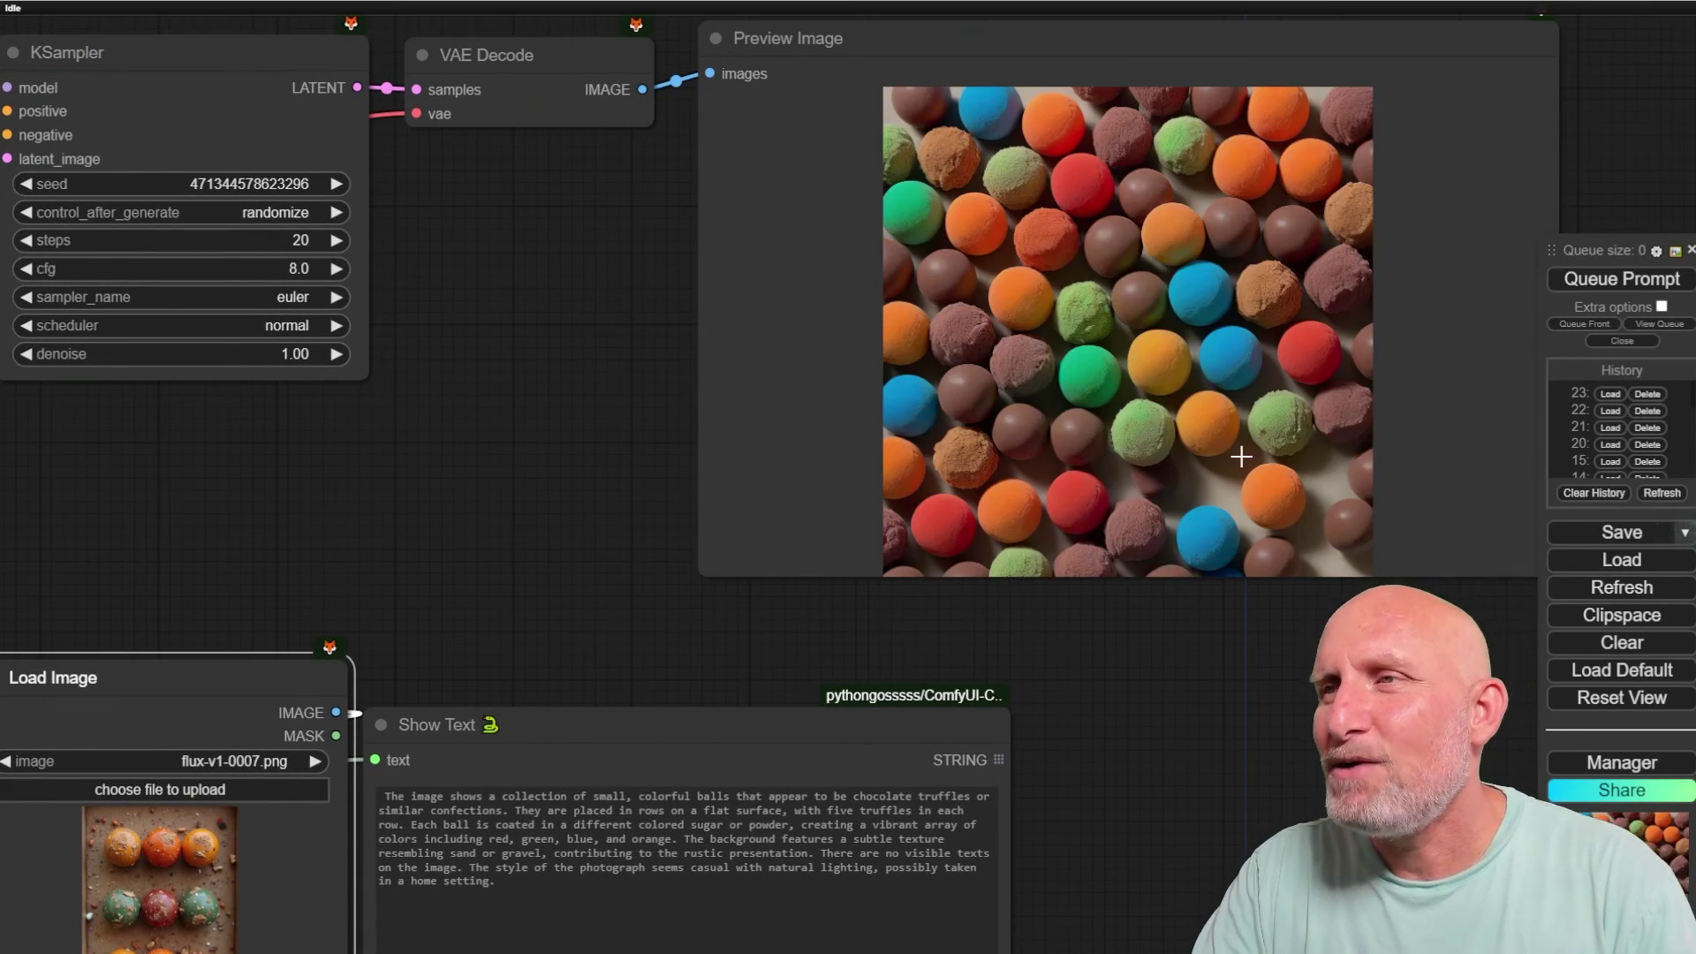
scroll(1168, 760, down, 3)
drag(1168, 751, 1142, 591)
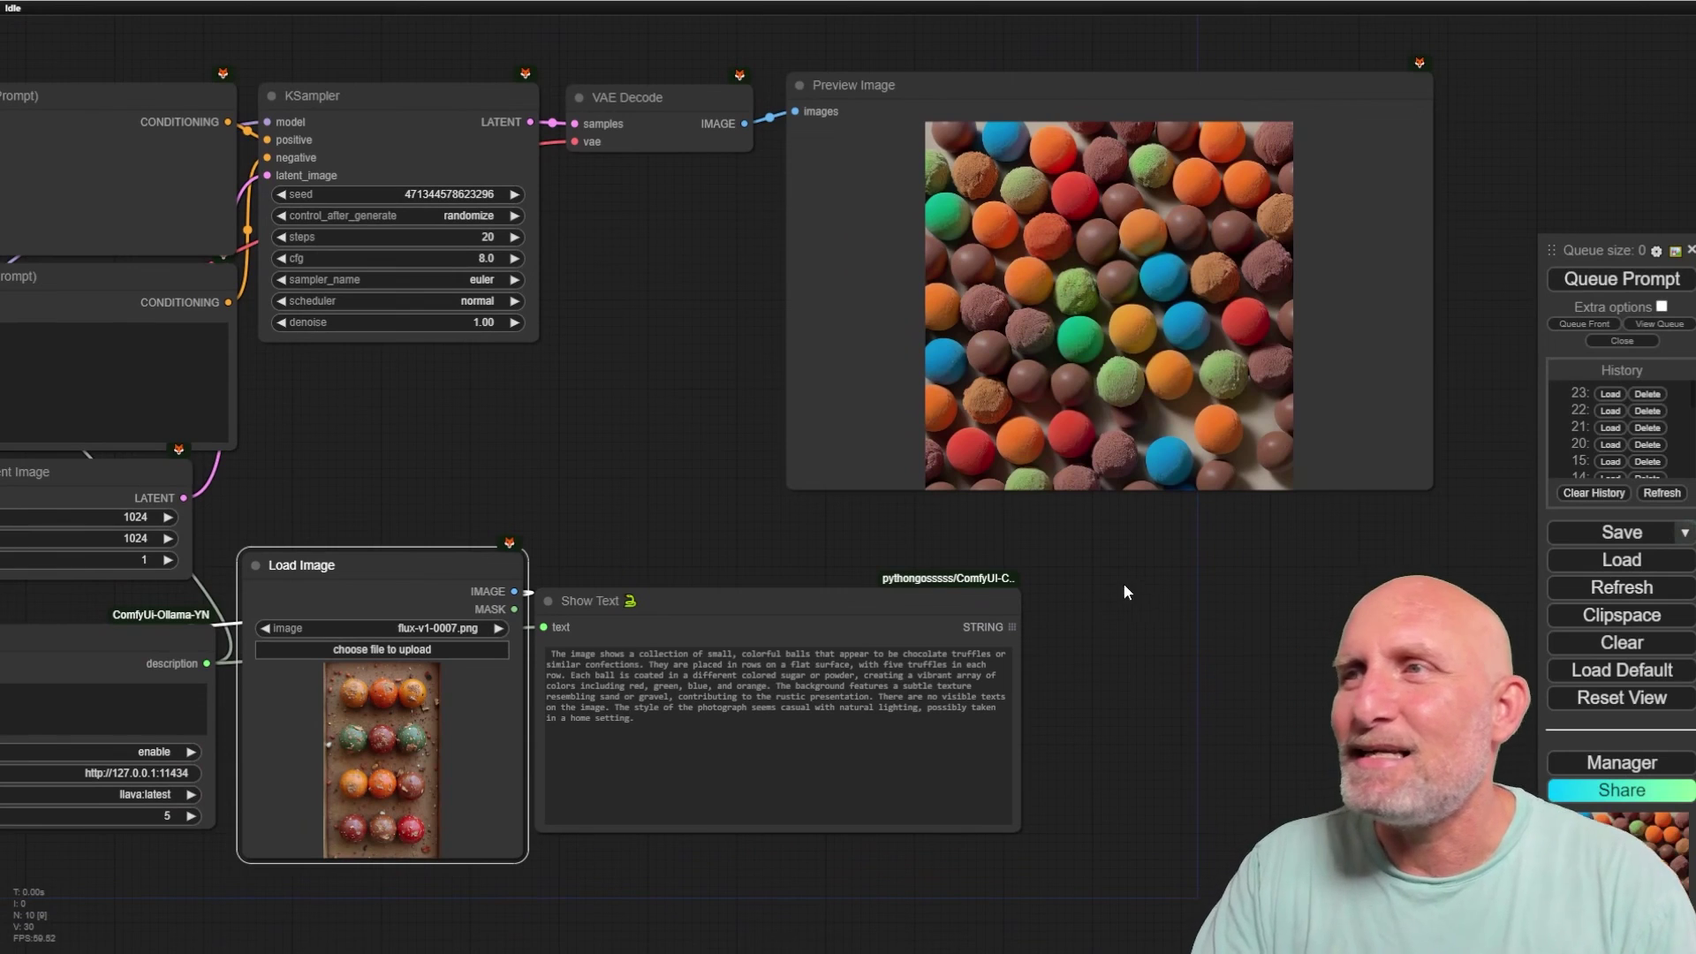